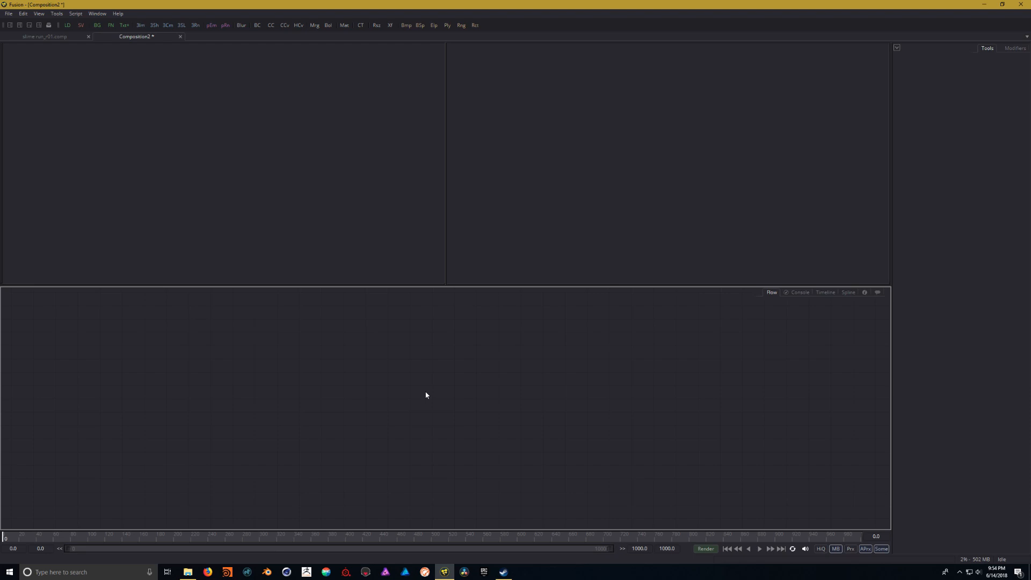
# Step: Add a Loader to the empty flow and load slime base.png into it
pyautogui.rightClick(395, 382)
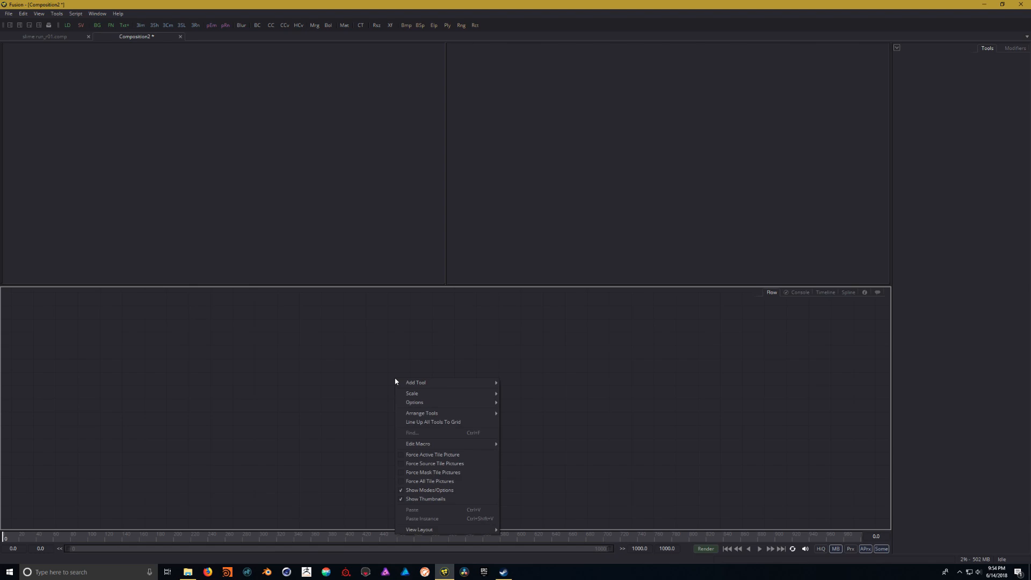
pyautogui.moveTo(425, 385)
pyautogui.moveTo(531, 435)
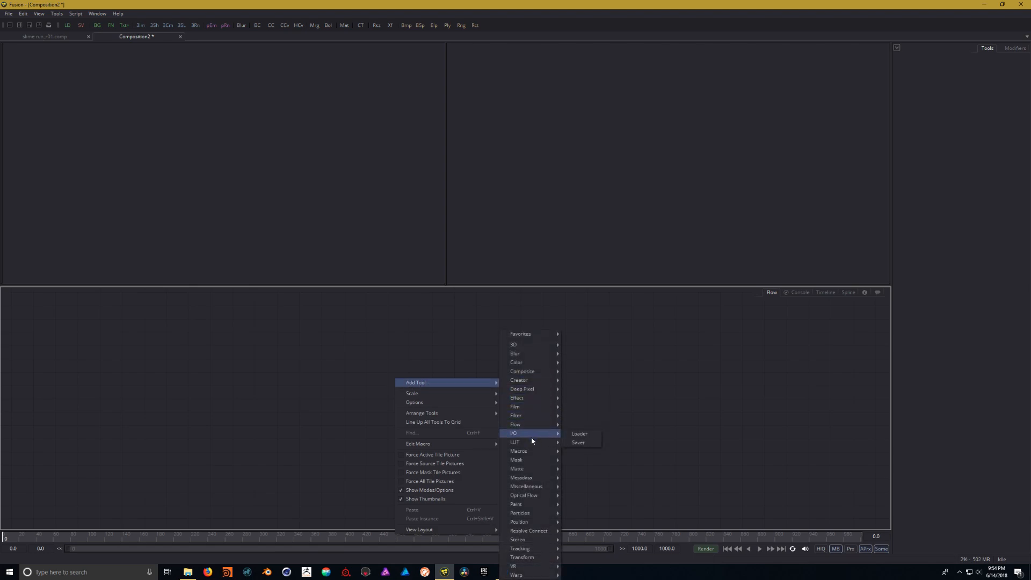
pyautogui.click(585, 434)
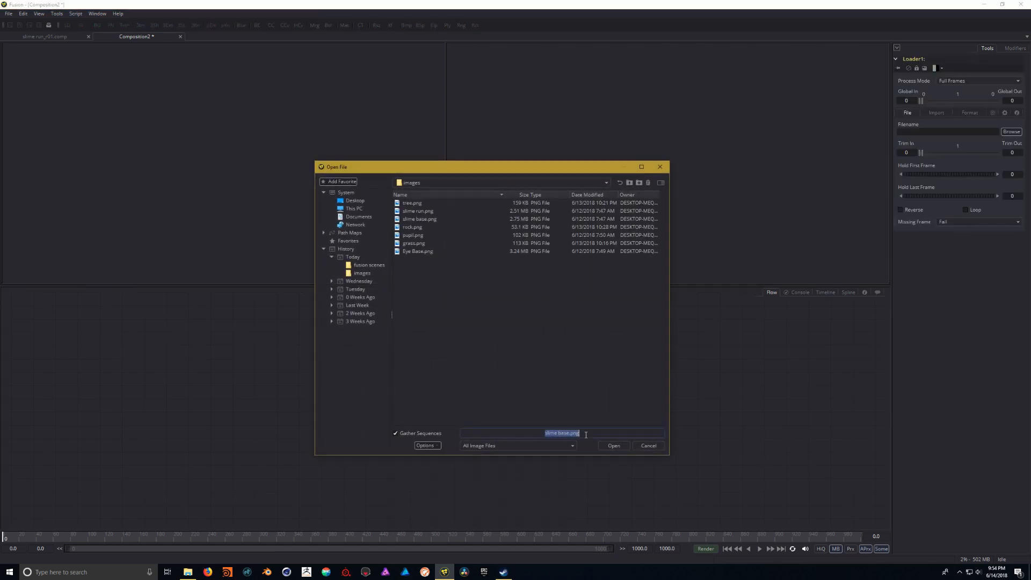
pyautogui.click(417, 219)
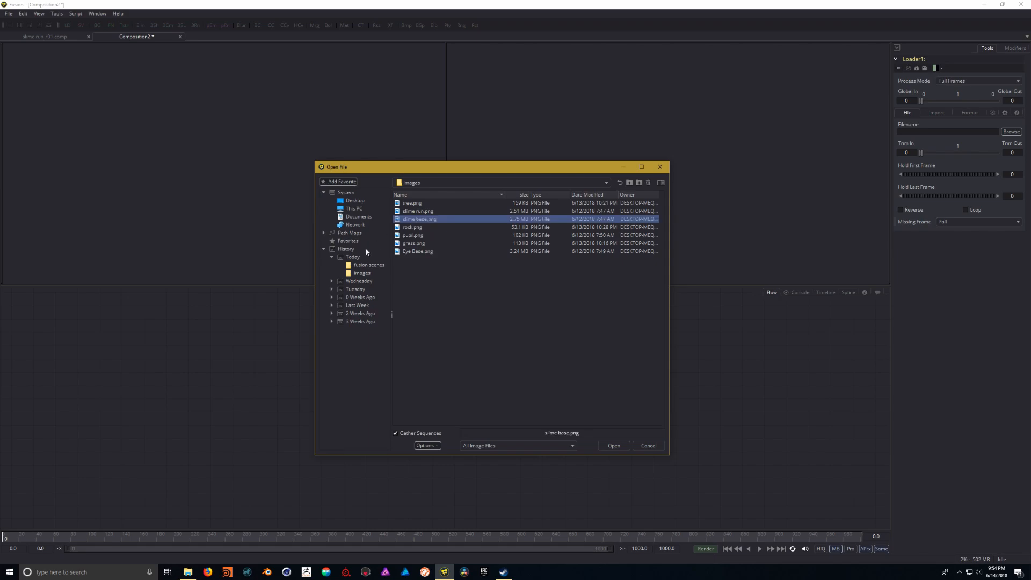
pyautogui.click(615, 444)
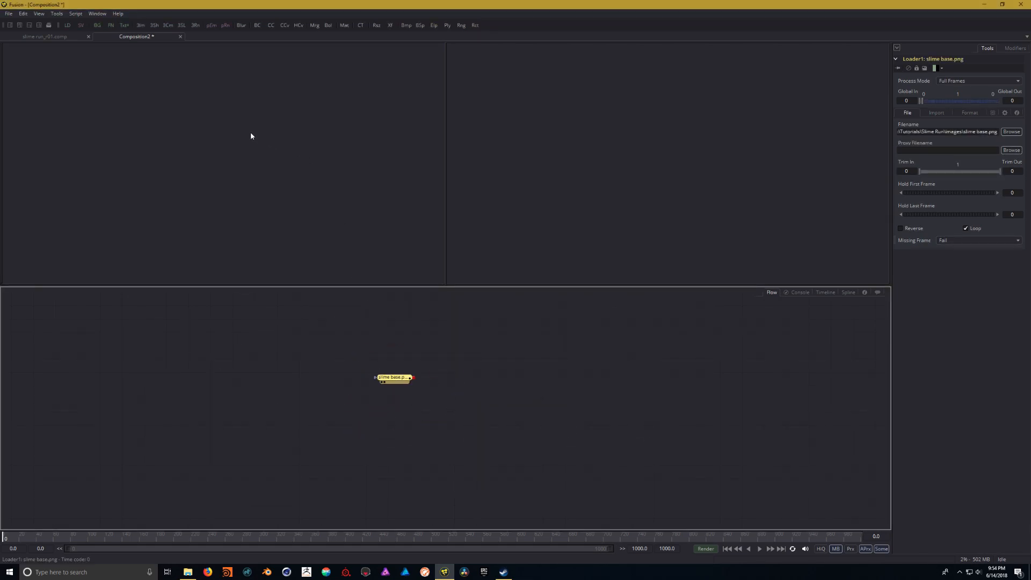
# Step: Display the slime base image in the first viewer with the whole slime in view
pyautogui.press('1')
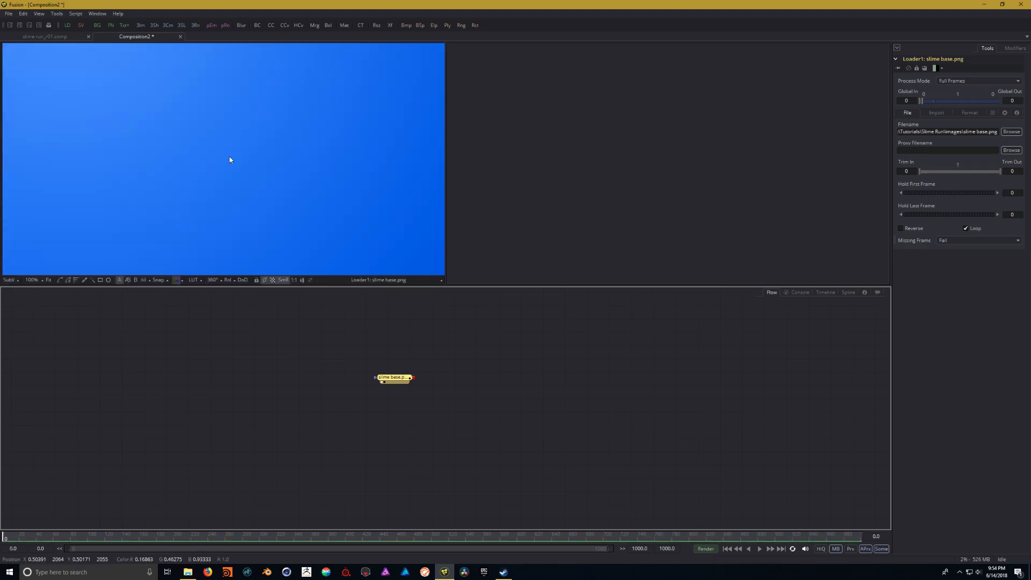
pyautogui.scroll(-6, 222, 154)
pyautogui.scroll(2, 221, 158)
pyautogui.scroll(-1, 221, 161)
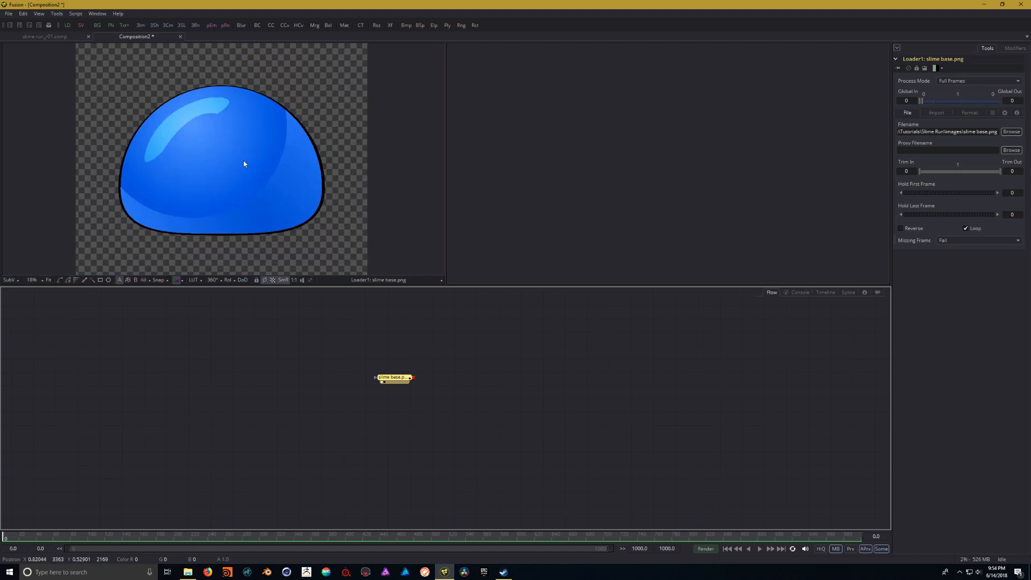
pyautogui.moveTo(229, 171)
pyautogui.mouseDown()
pyautogui.moveTo(221, 168)
pyautogui.moveTo(201, 216)
pyautogui.moveTo(147, 138)
pyautogui.moveTo(133, 142)
pyautogui.moveTo(166, 185)
pyautogui.moveTo(228, 168)
pyautogui.mouseUp()
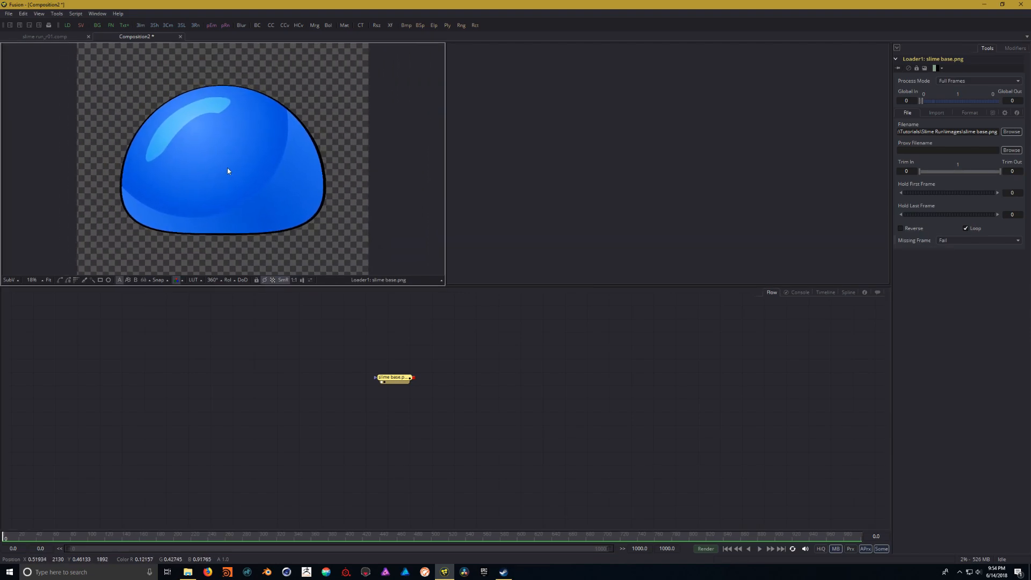
# Step: Reposition the slime base loader in the flow and enable Post-Multiply by Alpha in its import settings
pyautogui.moveTo(394, 385); pyautogui.dragTo(341, 403)
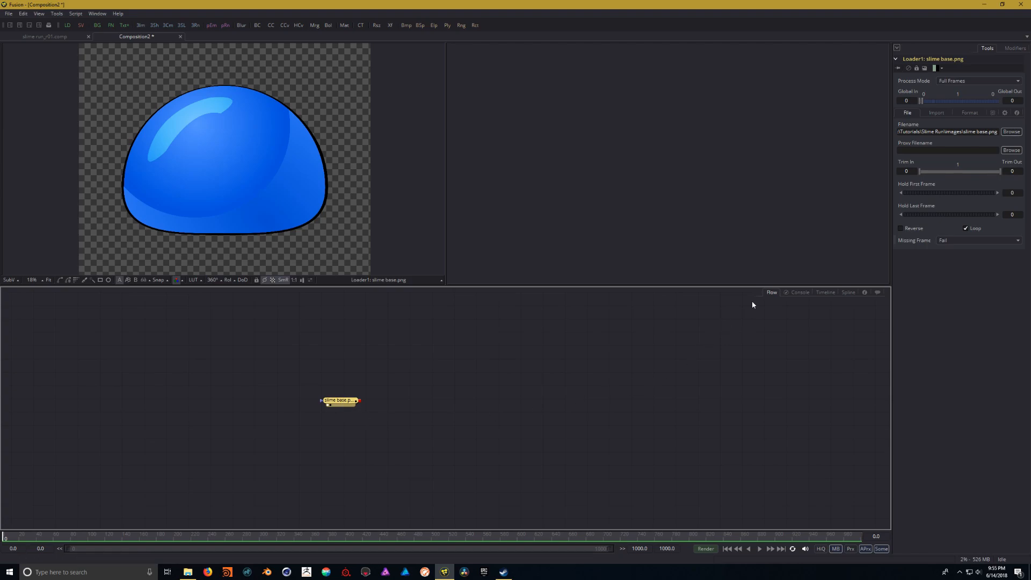
pyautogui.click(939, 112)
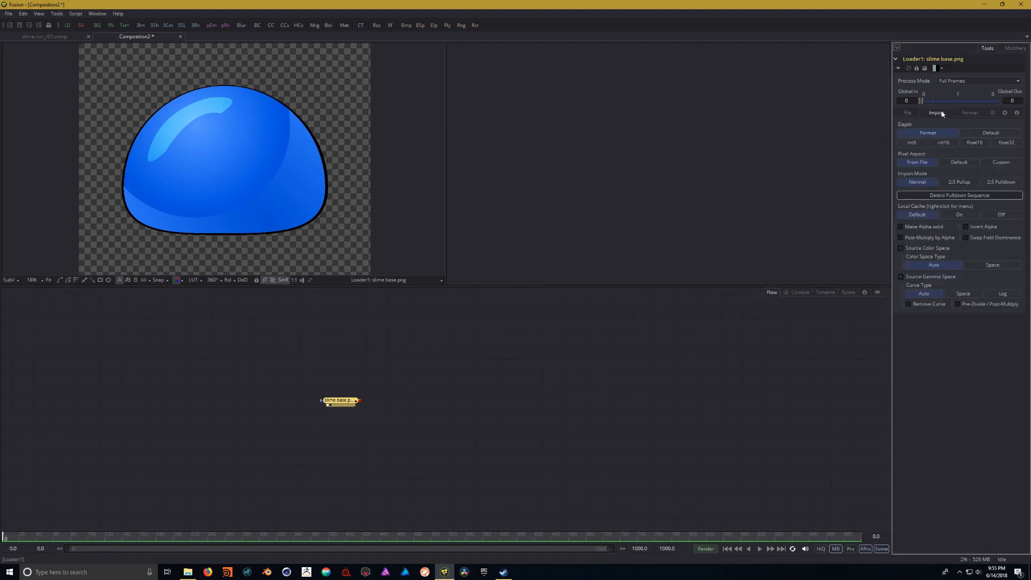
pyautogui.click(901, 237)
pyautogui.scroll(2, 321, 165)
pyautogui.scroll(2, 321, 165)
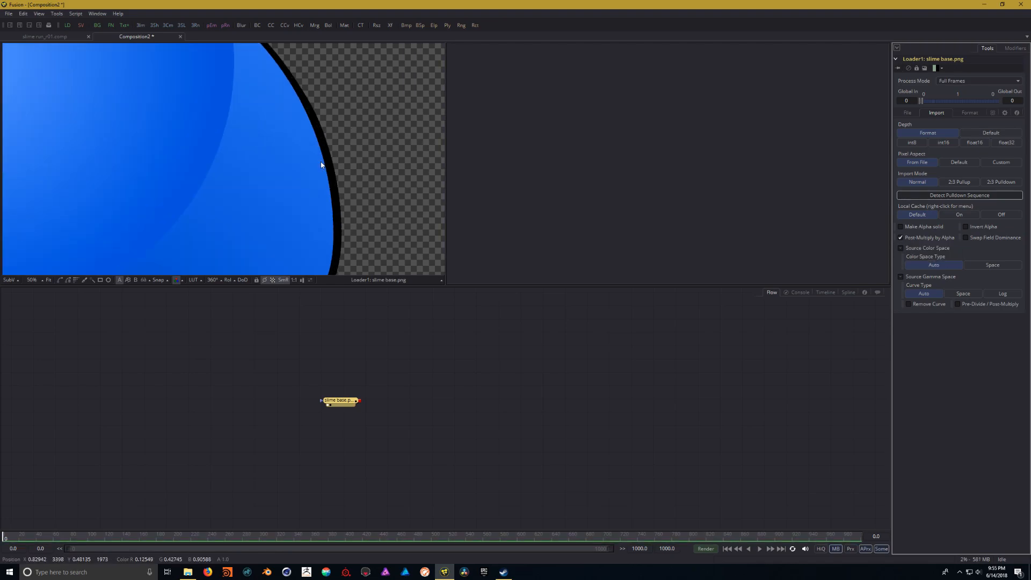
pyautogui.scroll(-3, 342, 168)
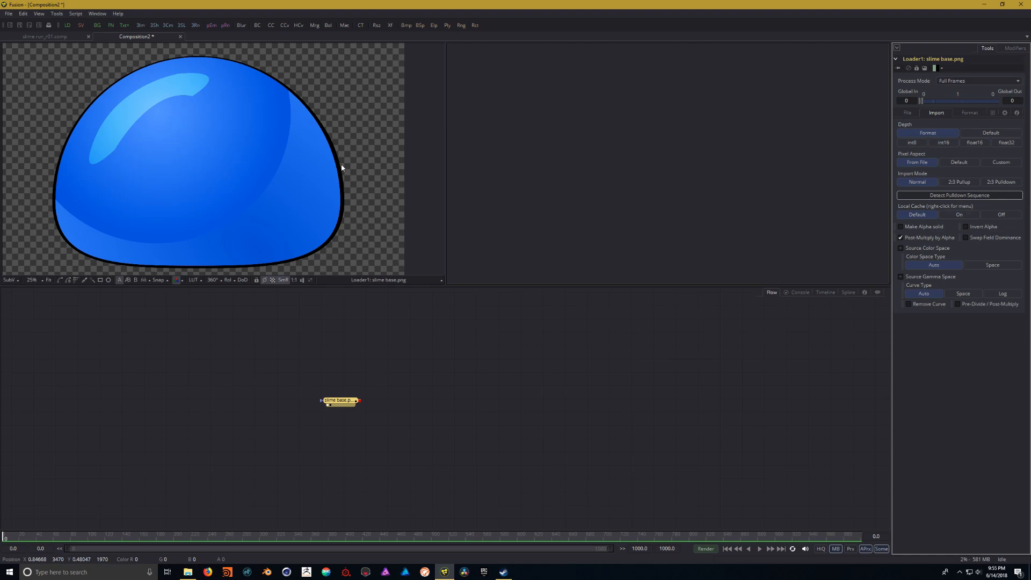
# Step: Examine the slime's outline by toggling the viewer's checker underlay and the loader's Post-Multiply by Alpha option off and on
pyautogui.click(272, 281)
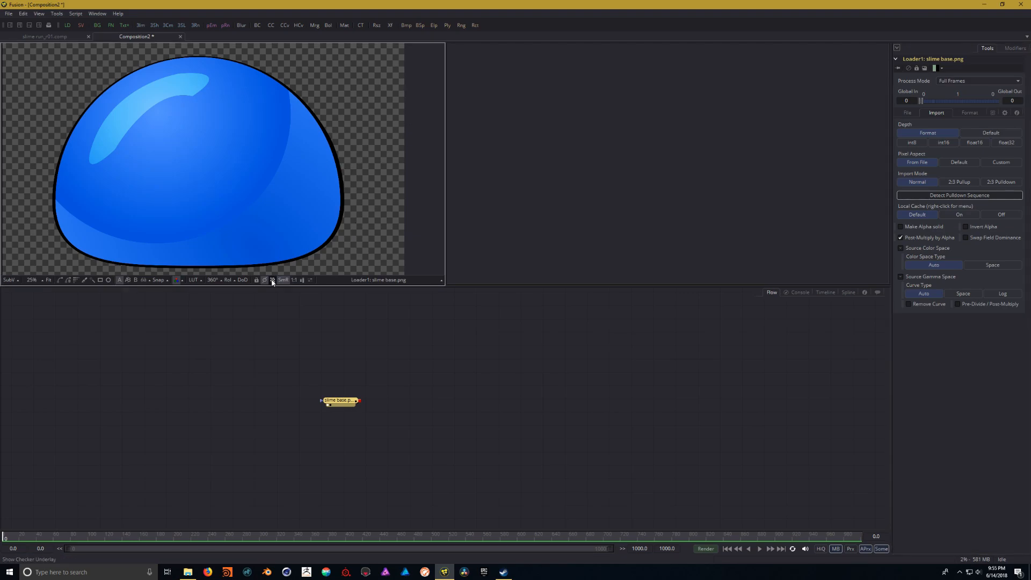
pyautogui.click(272, 281)
pyautogui.click(271, 280)
pyautogui.scroll(5, 333, 135)
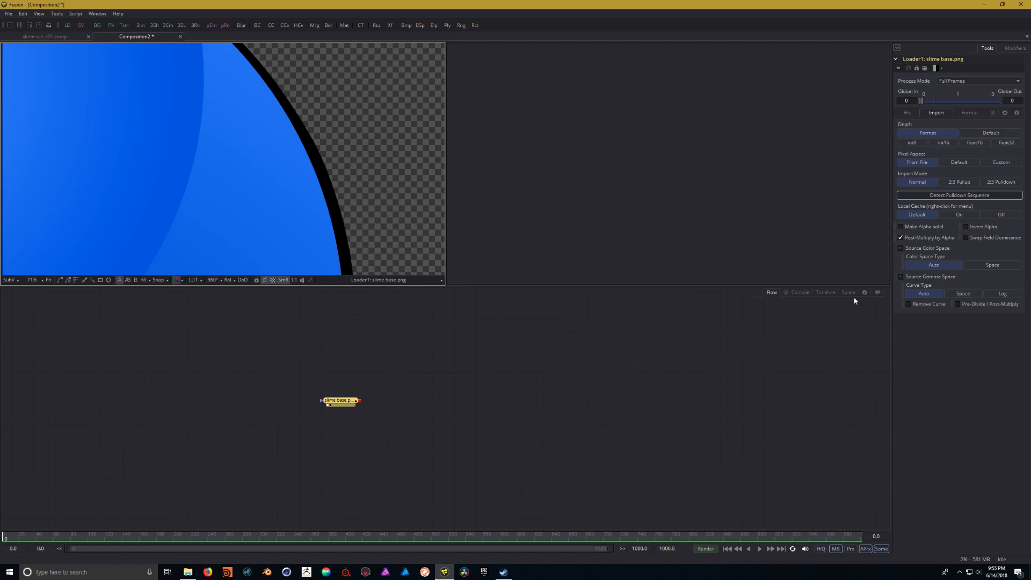
pyautogui.click(901, 238)
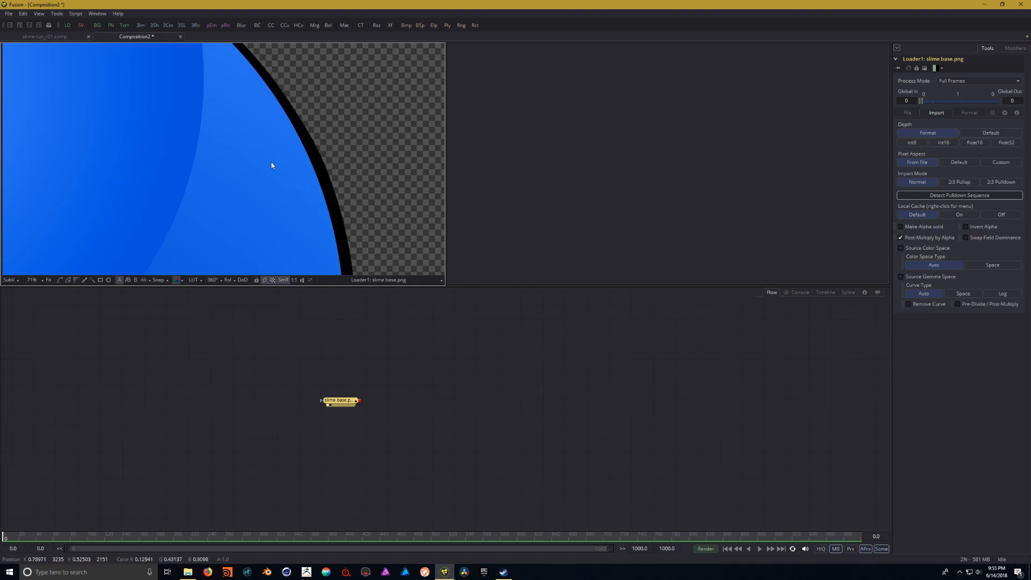
pyautogui.hotkey('ctrl', 'f')
pyautogui.moveTo(198, 175); pyautogui.dragTo(212, 163)
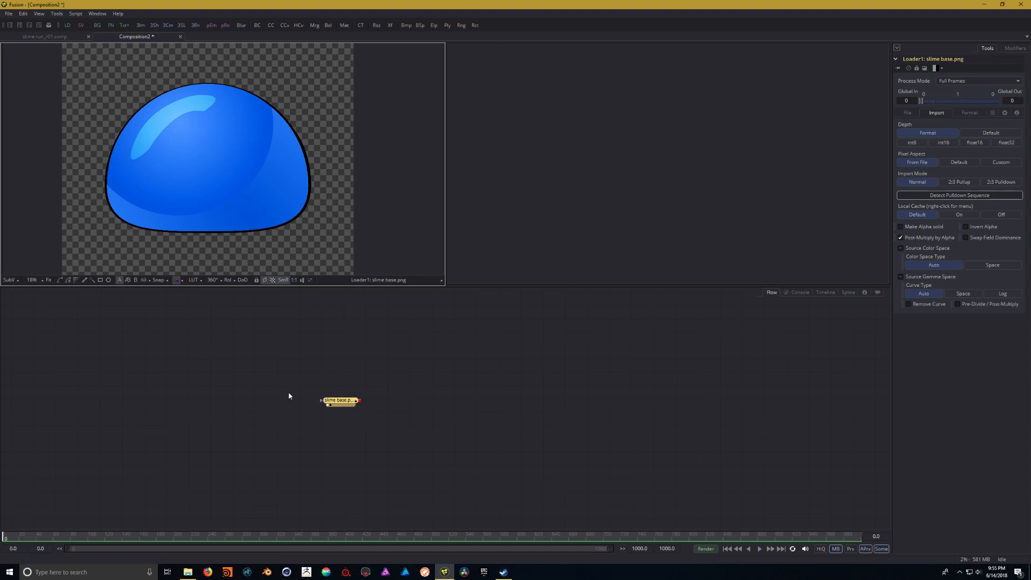
# Step: Move the slime base node aside and add a second Loader with Eye Base.png
pyautogui.moveTo(346, 402); pyautogui.dragTo(262, 423)
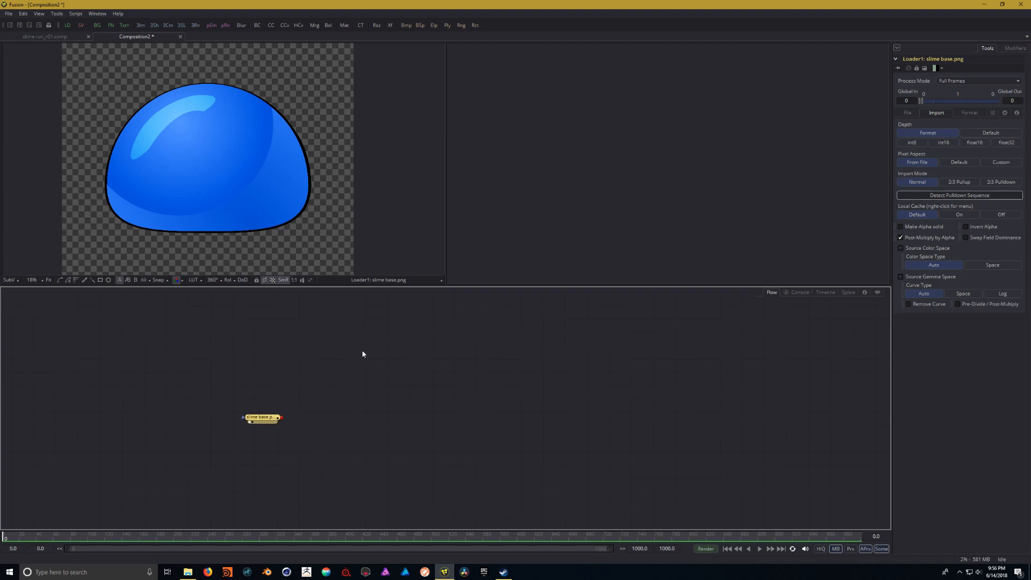
pyautogui.rightClick(325, 340)
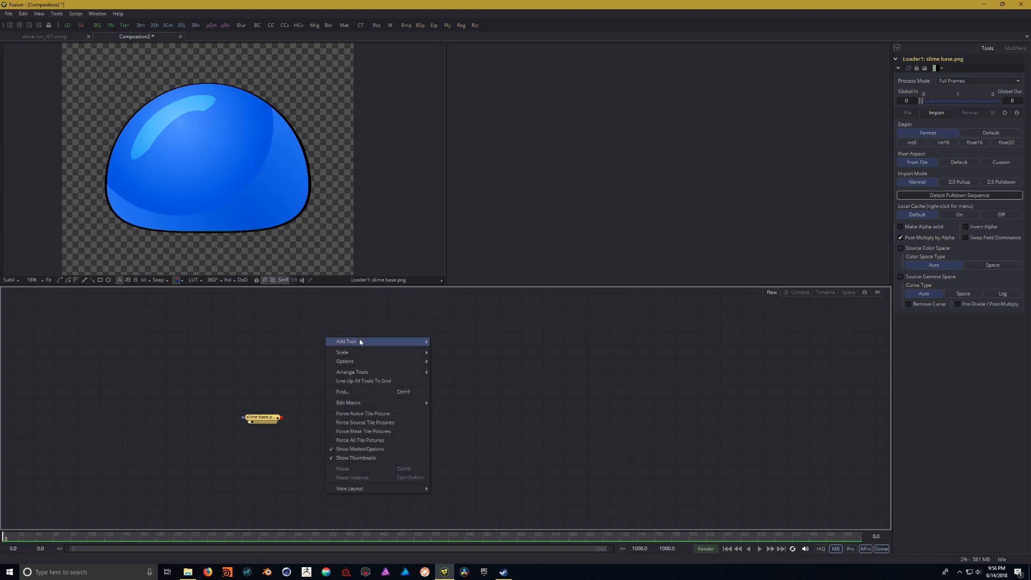
pyautogui.moveTo(383, 339)
pyautogui.moveTo(471, 433)
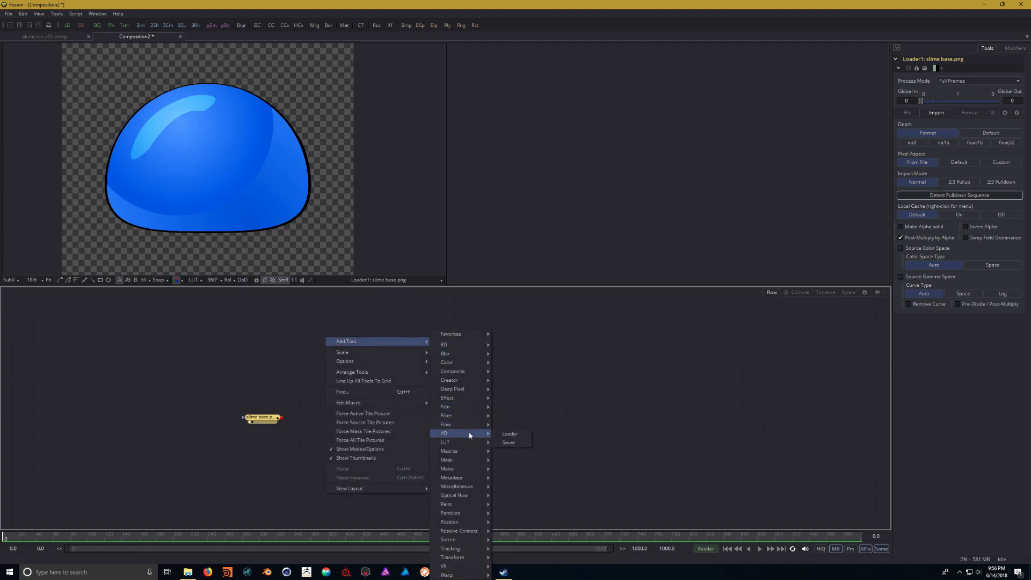
pyautogui.click(507, 433)
pyautogui.click(423, 252)
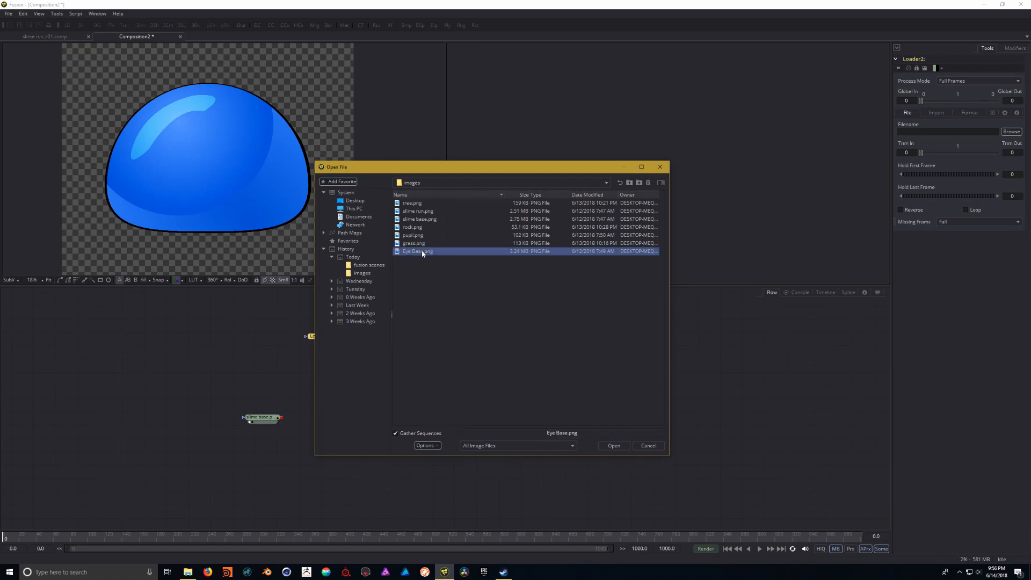
pyautogui.click(619, 448)
# Step: Add a third Loader with pupil.png and space the Eye Base and pupil nodes out above the slime base node
pyautogui.rightClick(402, 347)
pyautogui.moveTo(432, 354)
pyautogui.moveTo(549, 431)
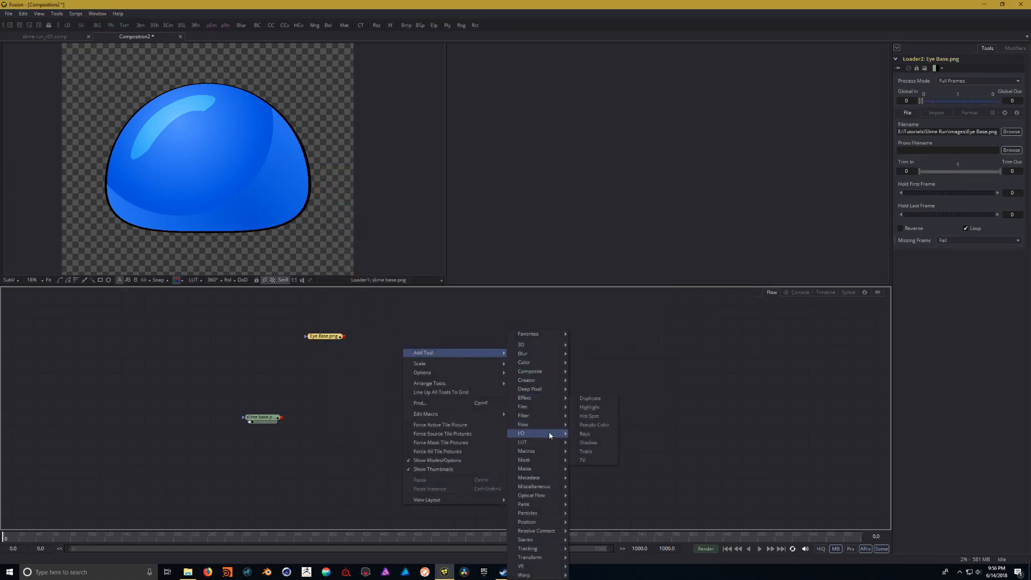
pyautogui.click(587, 435)
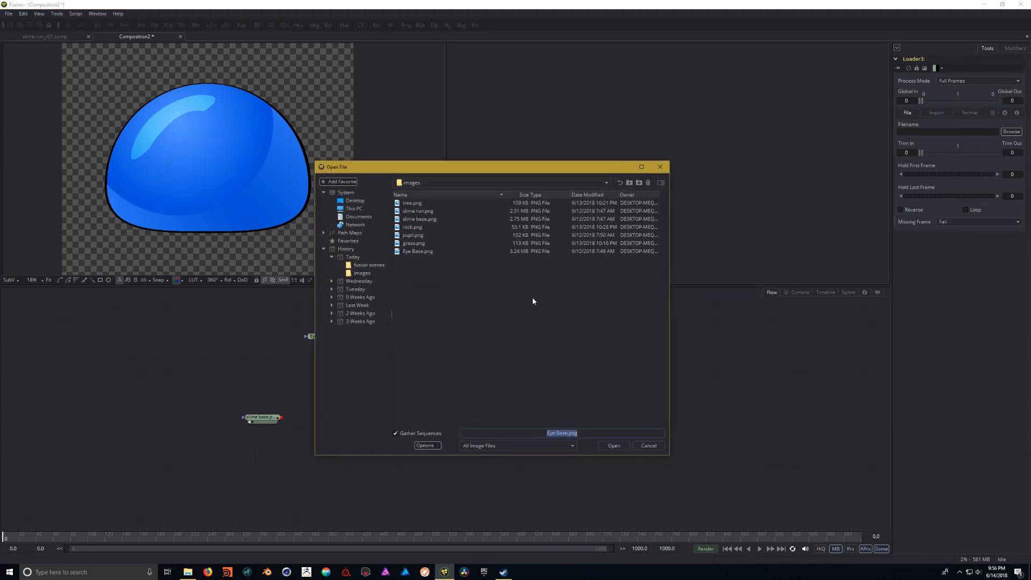
pyautogui.click(418, 237)
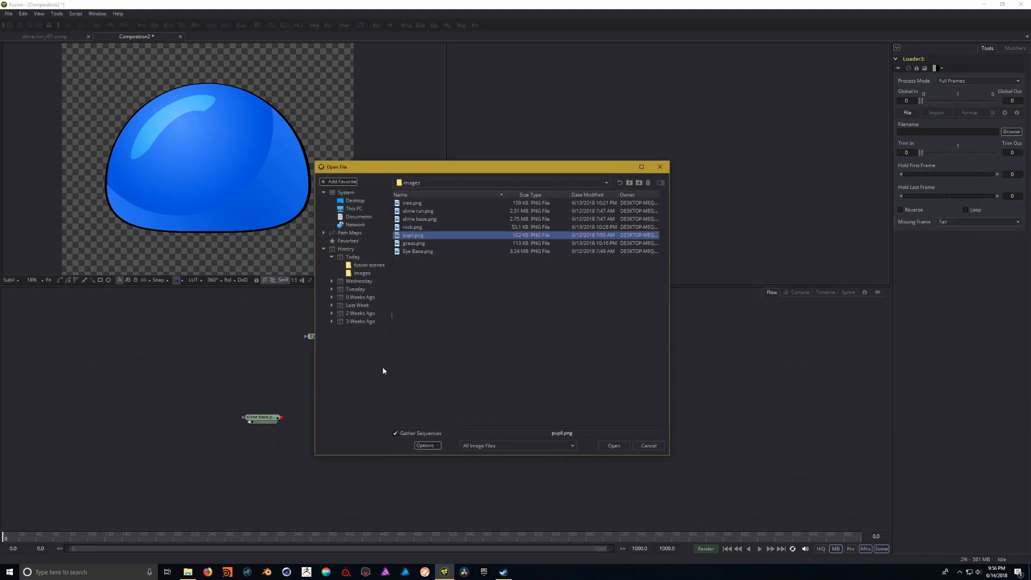
pyautogui.click(622, 446)
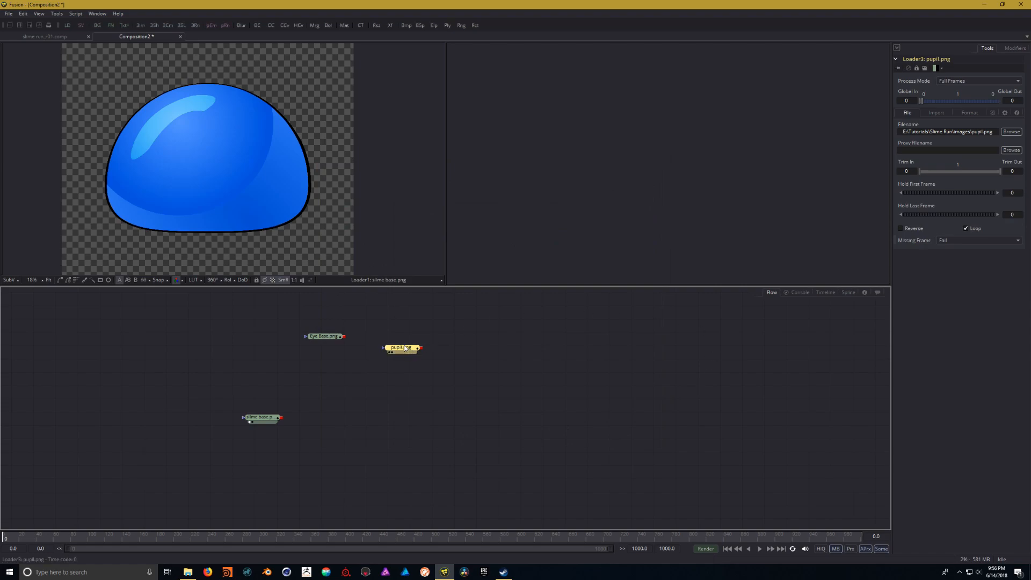
pyautogui.moveTo(392, 343); pyautogui.dragTo(429, 376)
pyautogui.moveTo(328, 337); pyautogui.dragTo(334, 383)
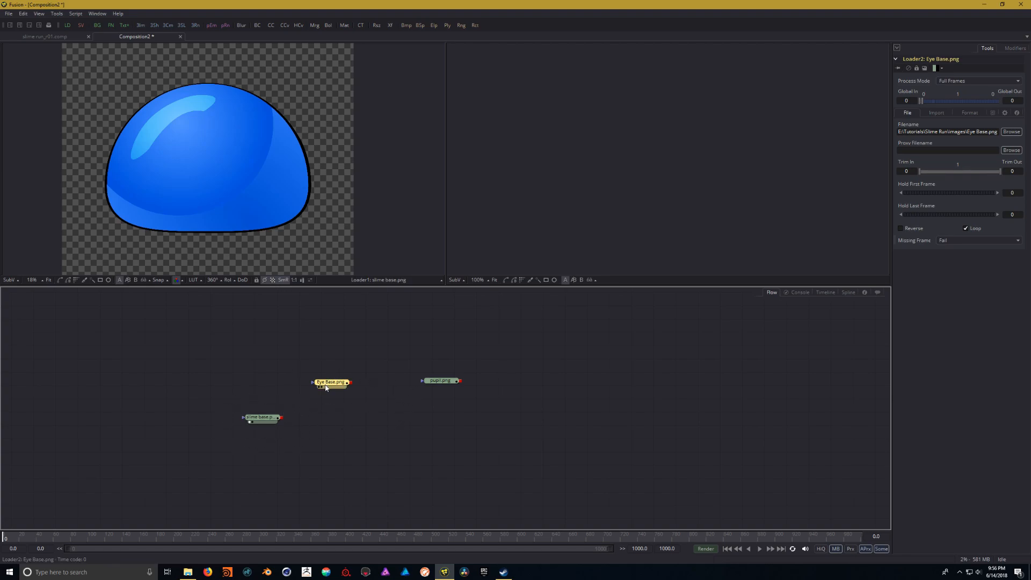
# Step: Enable Post-Multiply by Alpha in the import settings of the Eye Base and pupil loaders
pyautogui.click(941, 113)
pyautogui.click(901, 237)
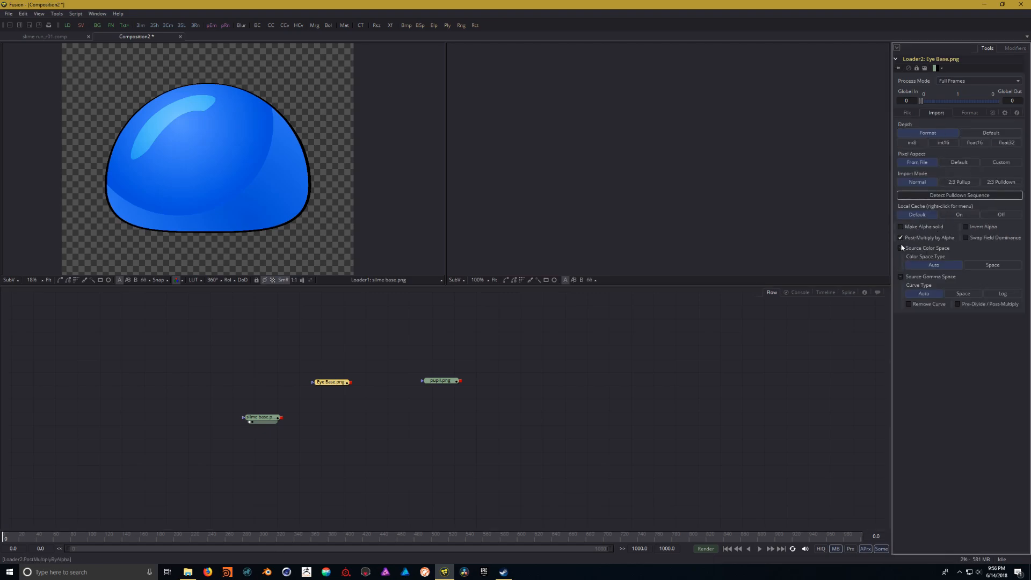
pyautogui.click(442, 381)
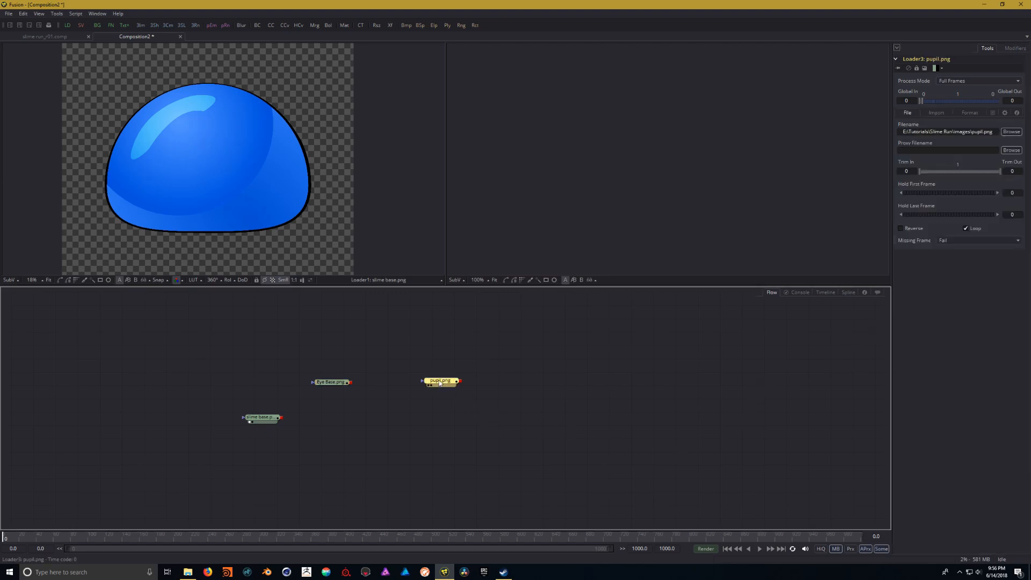
pyautogui.click(939, 113)
pyautogui.click(901, 237)
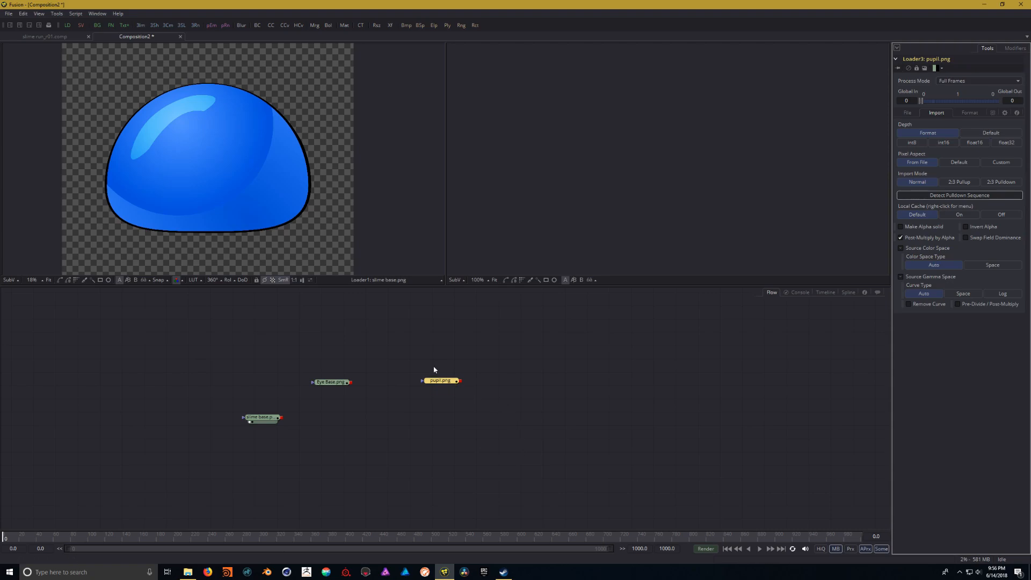
# Step: Show the pupil image in the second viewer, followed by the Eye Base image
pyautogui.moveTo(437, 381); pyautogui.dragTo(722, 71)
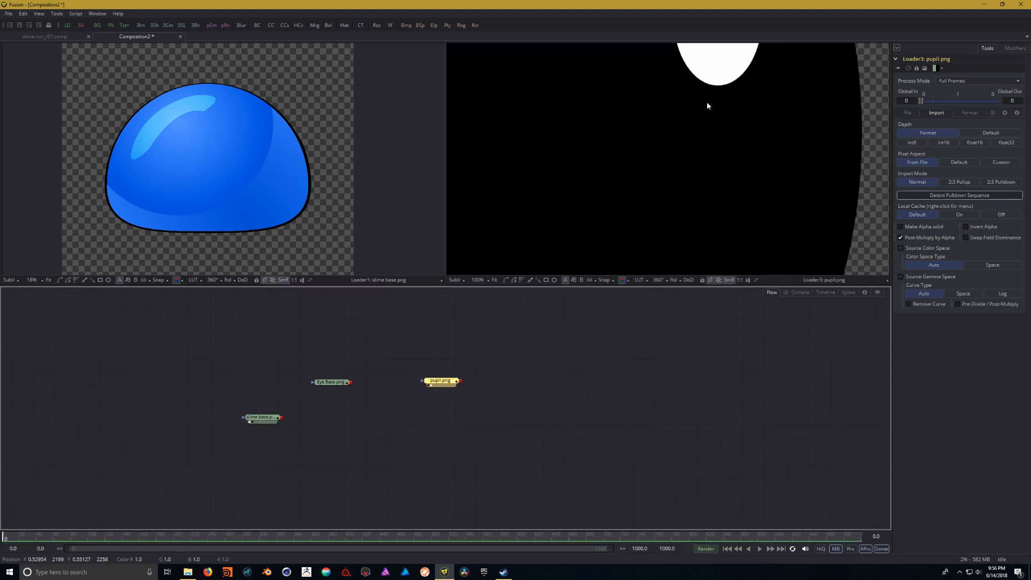
pyautogui.scroll(-2, 644, 169)
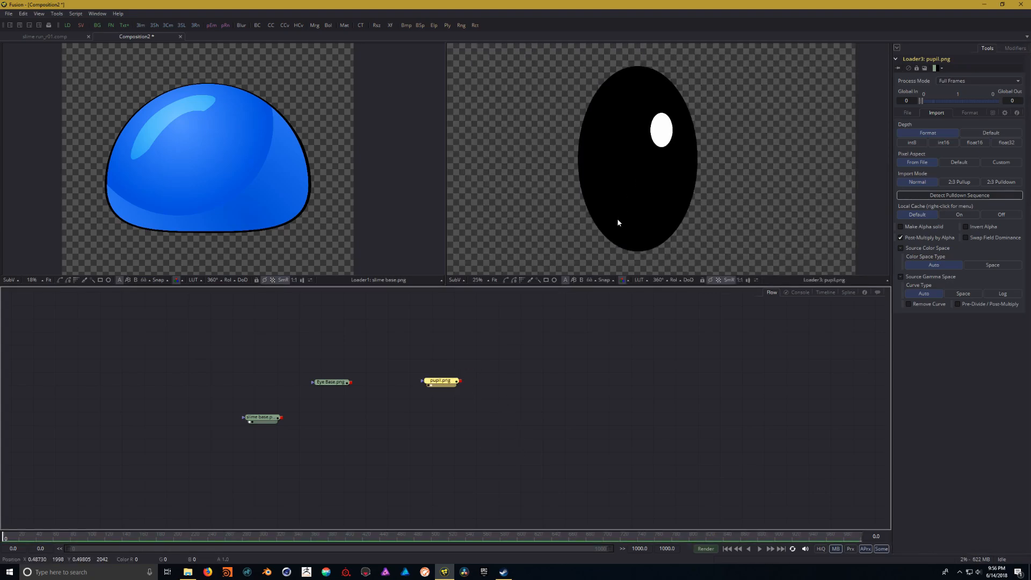
pyautogui.moveTo(332, 382); pyautogui.dragTo(583, 190)
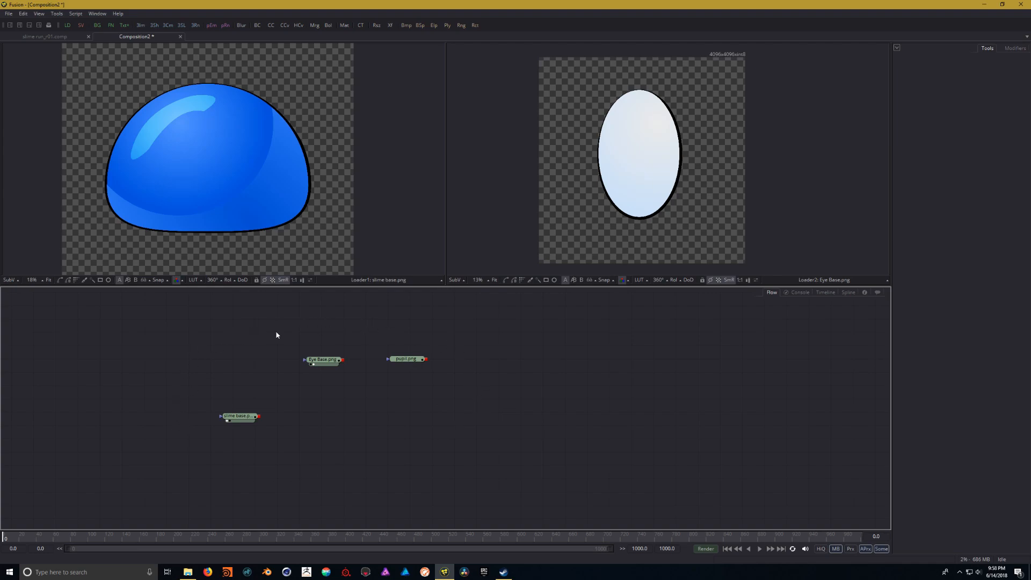
# Step: Add a Merge node below Eye Base and connect the slime base output to its background input
pyautogui.click(314, 25)
pyautogui.moveTo(462, 399); pyautogui.dragTo(330, 418)
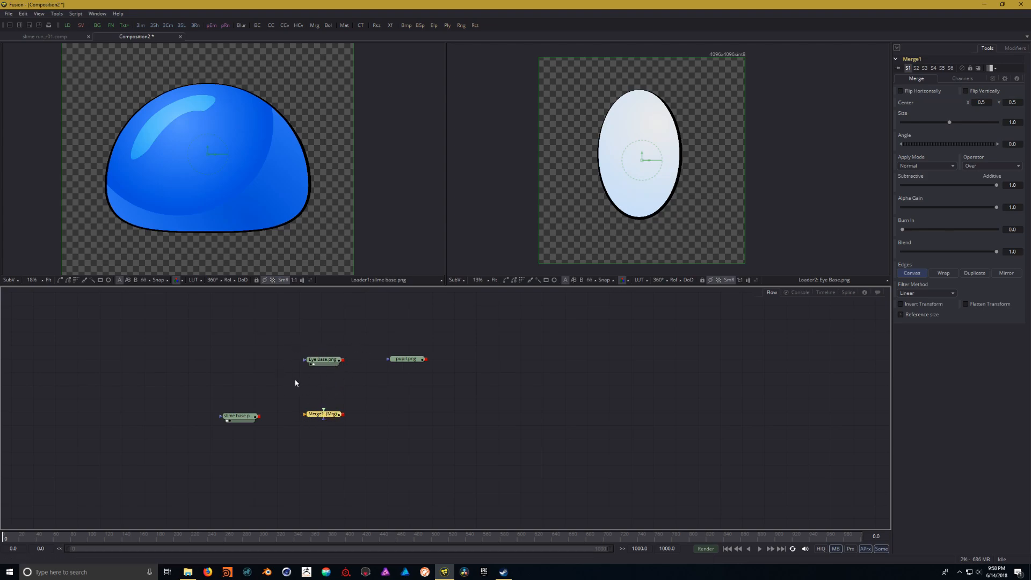
pyautogui.moveTo(258, 421); pyautogui.dragTo(264, 418)
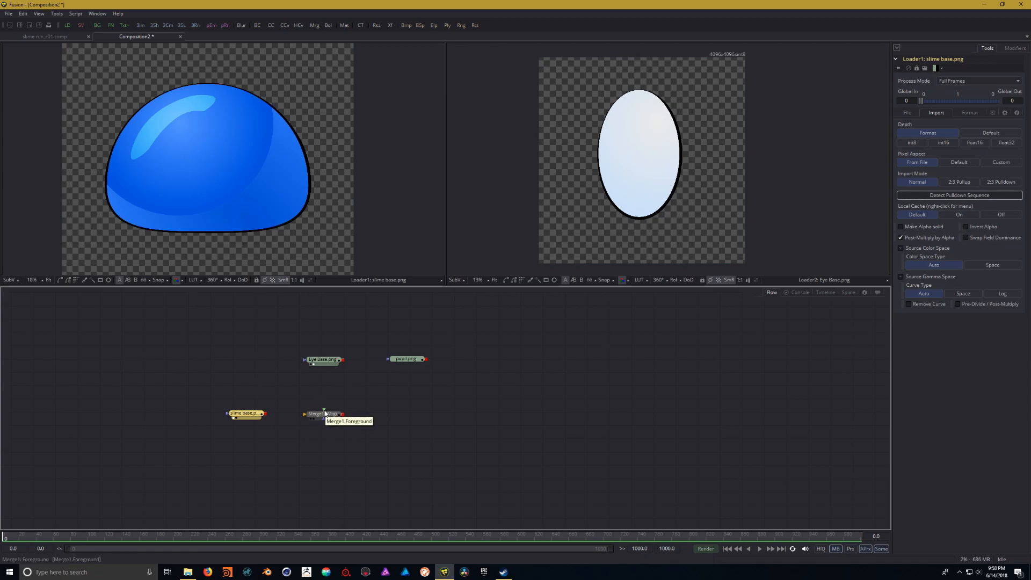
pyautogui.moveTo(251, 414); pyautogui.dragTo(231, 414)
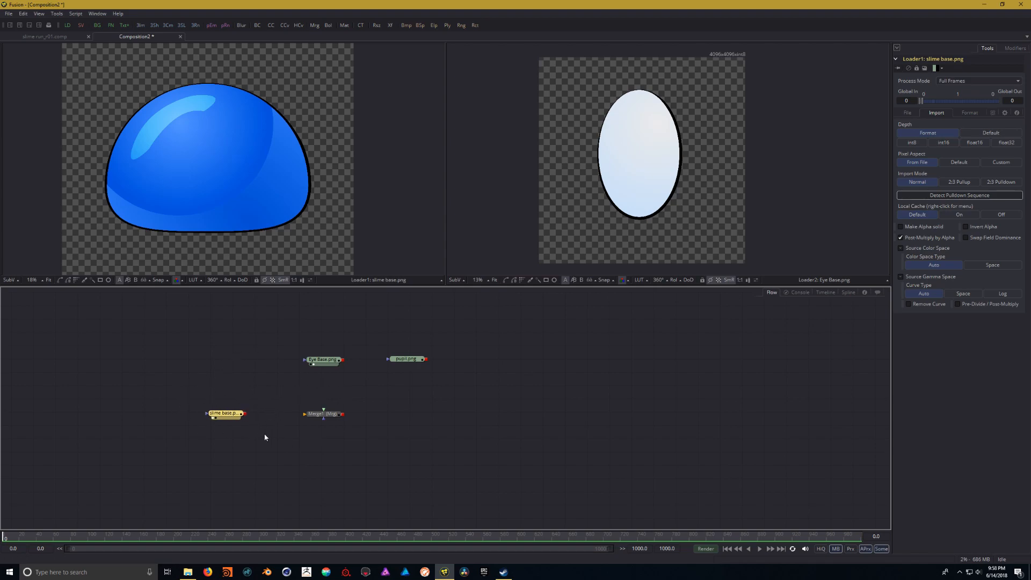
pyautogui.moveTo(286, 425); pyautogui.dragTo(305, 418)
# Step: Connect the Eye Base output to the Merge node's foreground input and show the merge result in the second viewer
pyautogui.moveTo(331, 362); pyautogui.dragTo(325, 361)
pyautogui.click(326, 362)
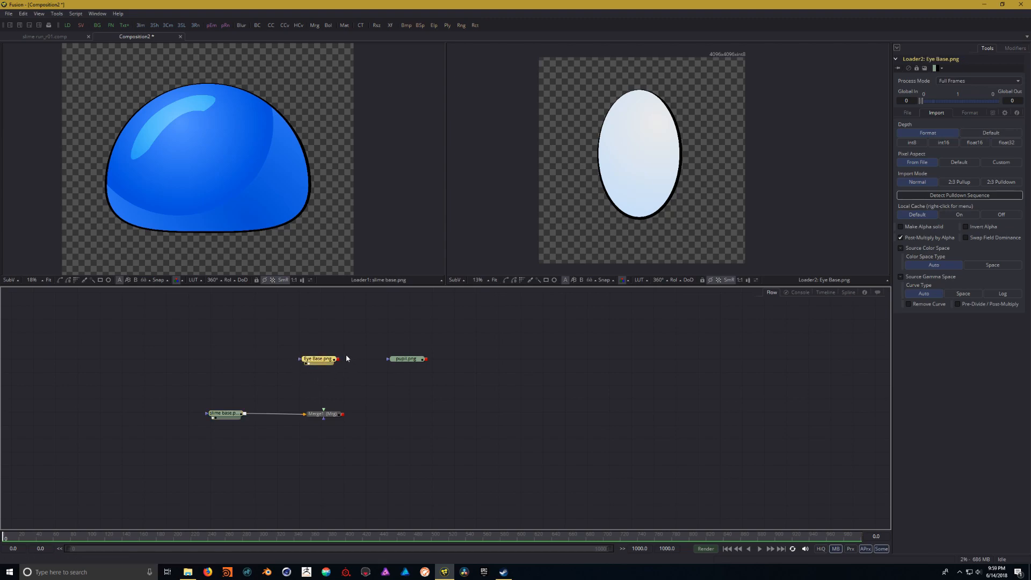
pyautogui.moveTo(326, 412); pyautogui.dragTo(325, 414)
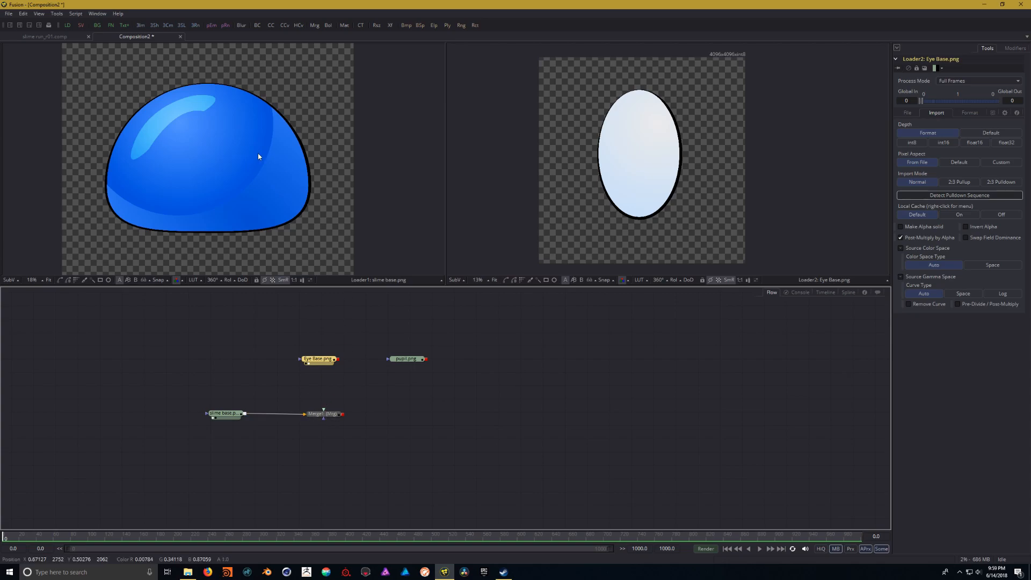
pyautogui.moveTo(338, 359); pyautogui.dragTo(355, 366)
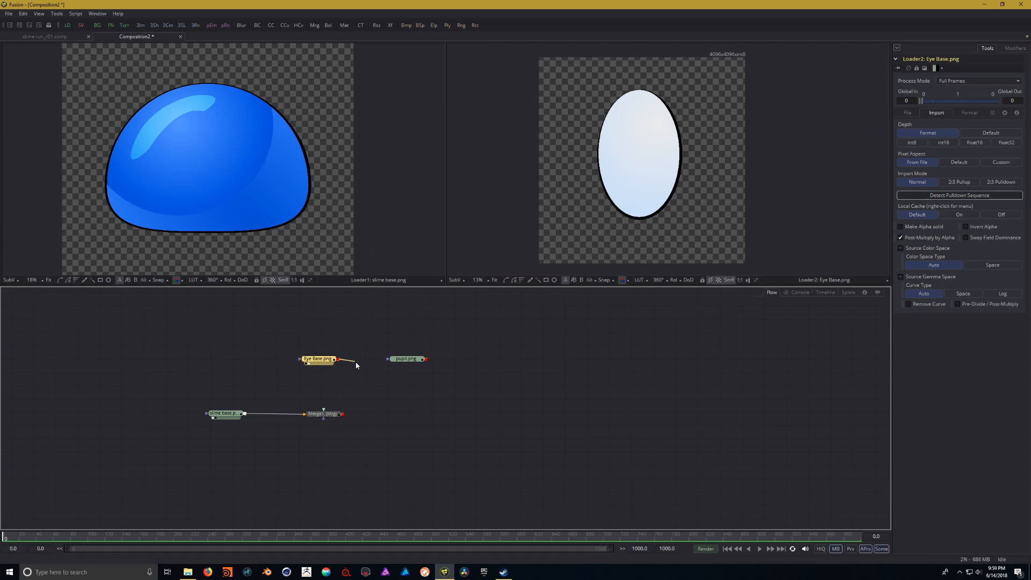
pyautogui.moveTo(325, 410); pyautogui.dragTo(324, 412)
pyautogui.keyDown('ctrl'); pyautogui.click(331, 416); pyautogui.keyUp('ctrl')
pyautogui.press('2')
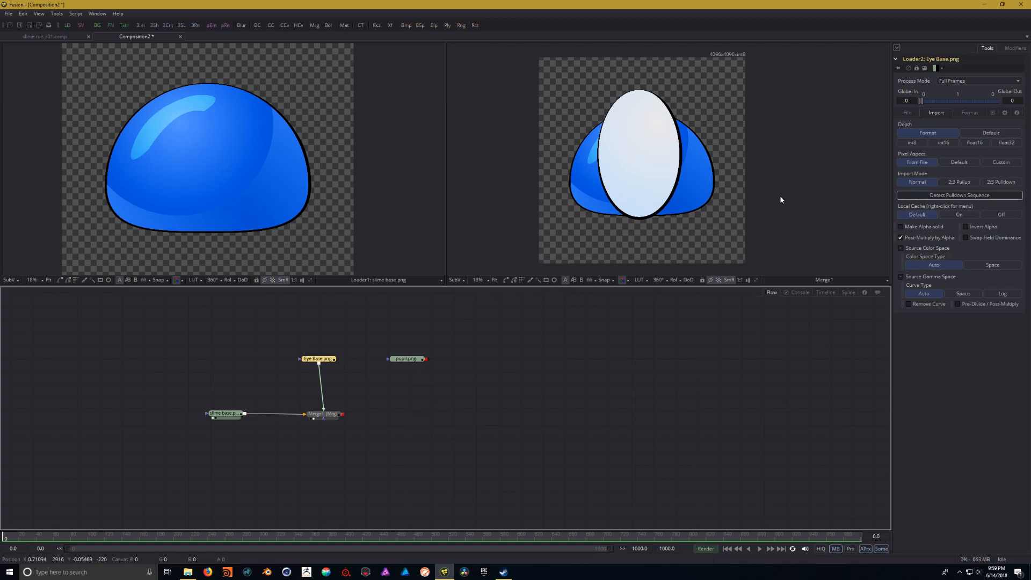
# Step: Move the Eye Base node higher so it sits directly above the Merge node with more space between them
pyautogui.moveTo(321, 364); pyautogui.dragTo(327, 336)
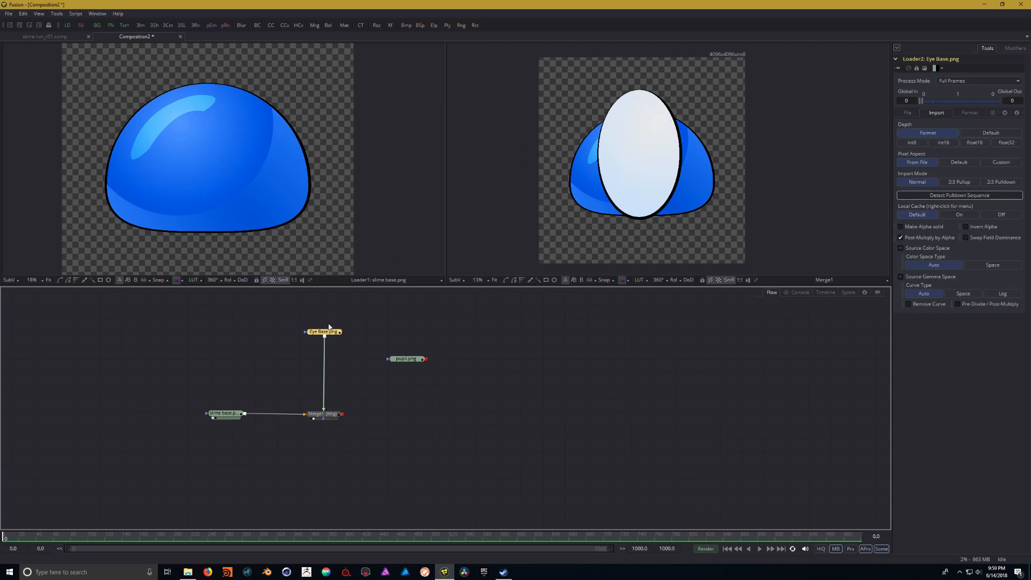
pyautogui.moveTo(329, 335); pyautogui.dragTo(327, 335)
# Step: Examine the Eye Base loader's file, import, format and script settings
pyautogui.click(970, 113)
pyautogui.click(906, 113)
pyautogui.click(939, 115)
pyautogui.click(972, 113)
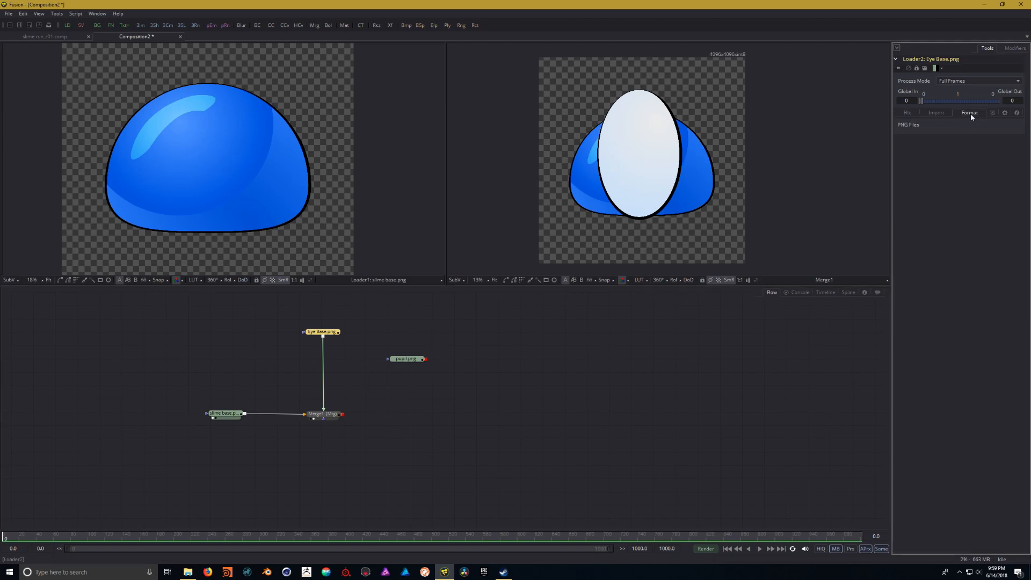
pyautogui.click(905, 113)
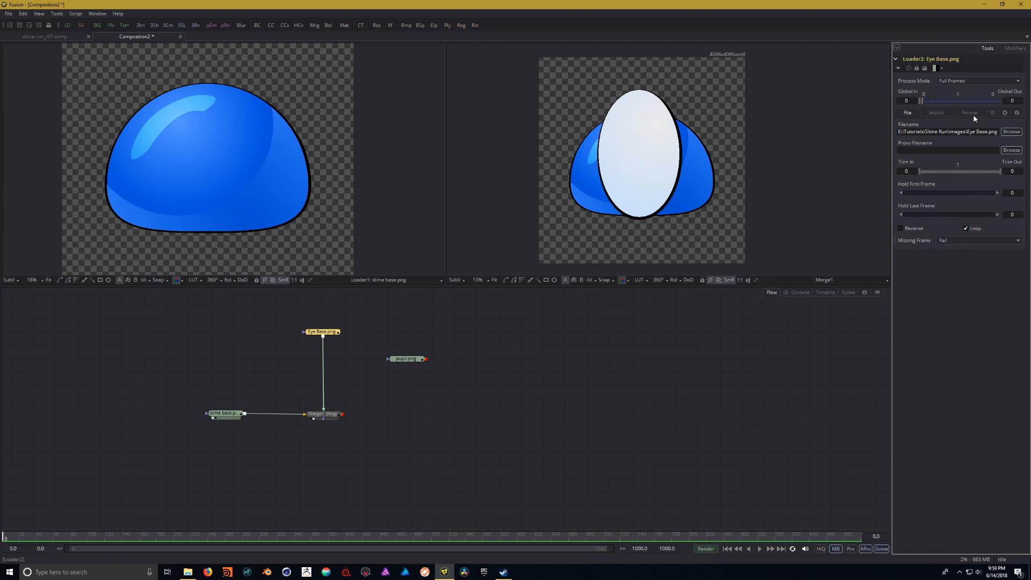
pyautogui.click(994, 113)
pyautogui.click(1005, 114)
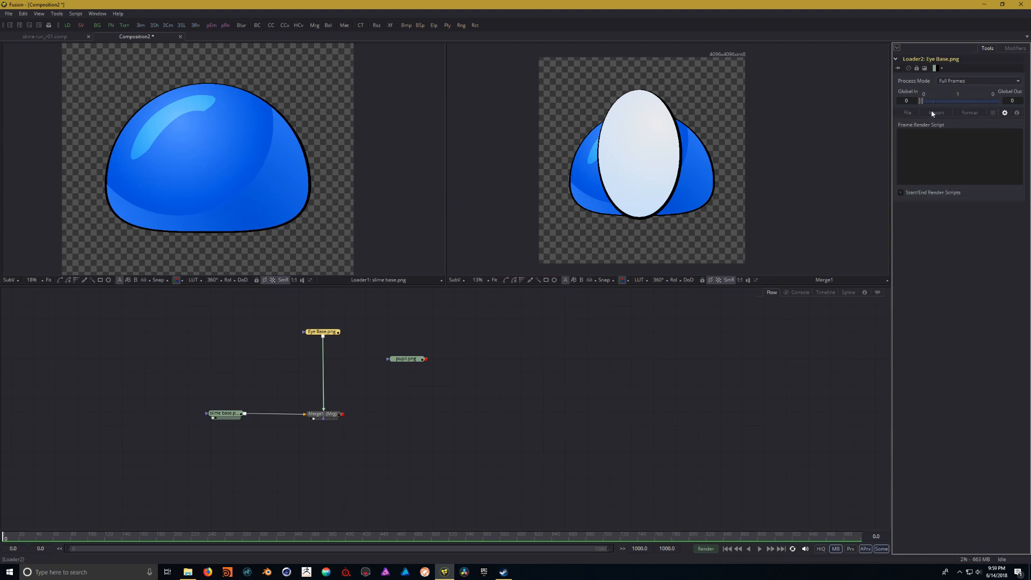
pyautogui.click(907, 113)
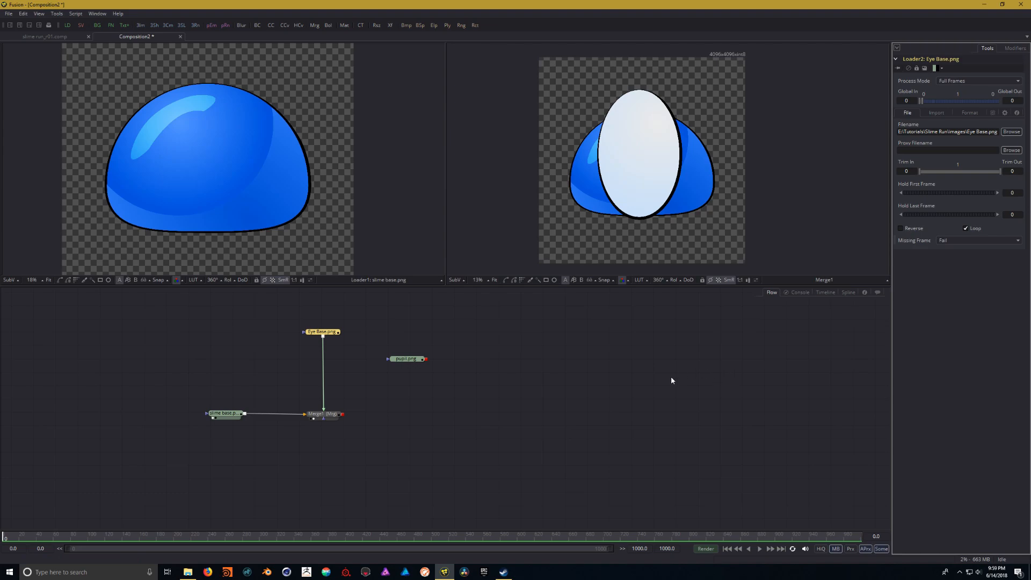
# Step: Raise the Eye Base node further above the Merge node and line the pupil node up level beside it
pyautogui.moveTo(322, 334); pyautogui.dragTo(322, 317)
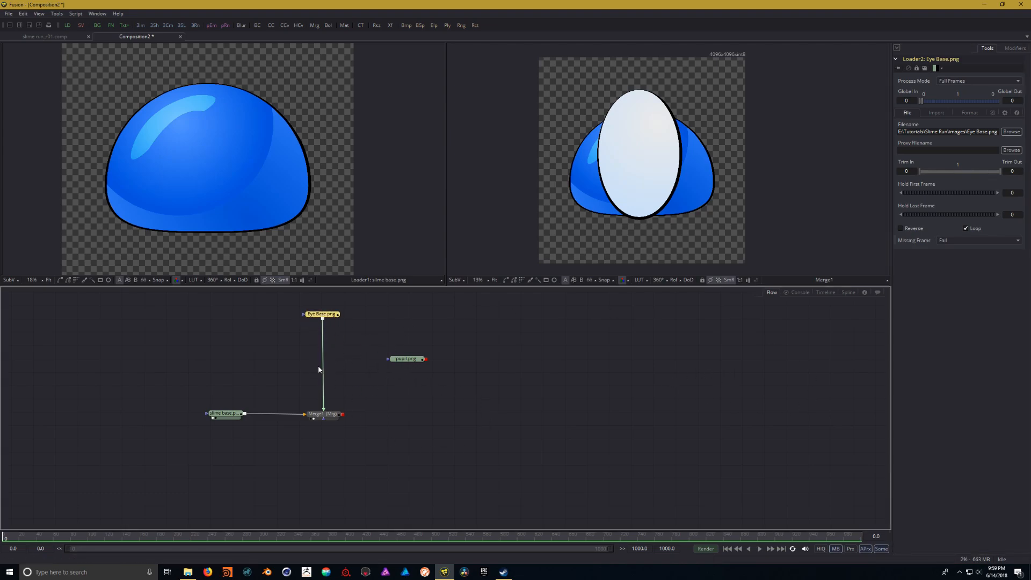
pyautogui.moveTo(412, 388); pyautogui.dragTo(364, 406)
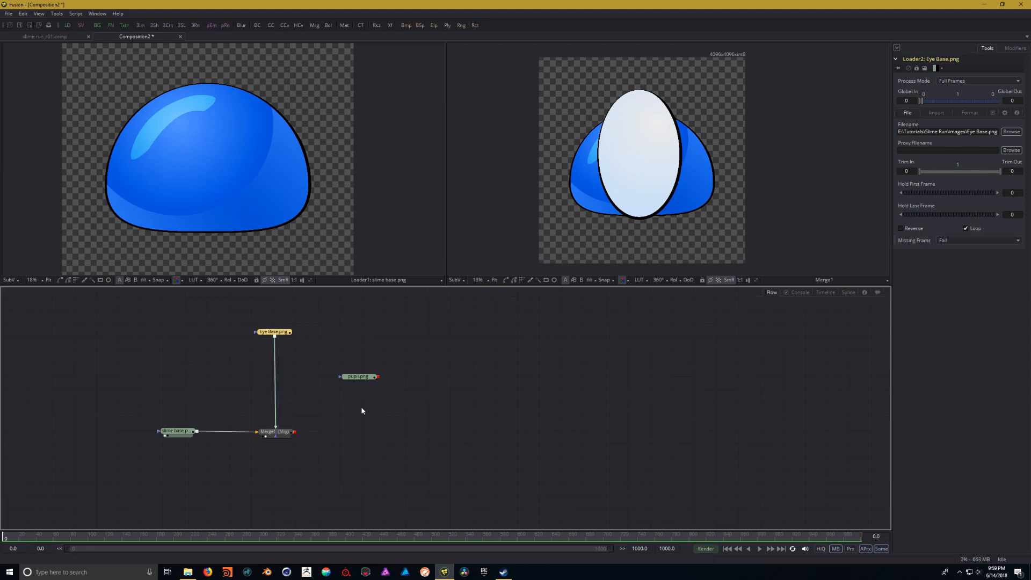
pyautogui.moveTo(356, 380); pyautogui.dragTo(367, 336)
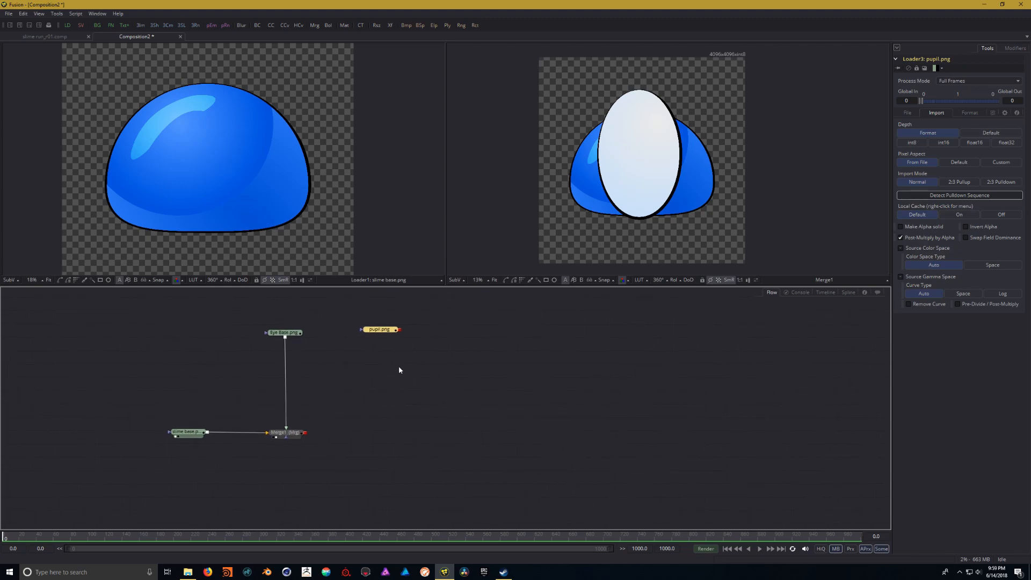
pyautogui.moveTo(289, 334); pyautogui.dragTo(289, 332)
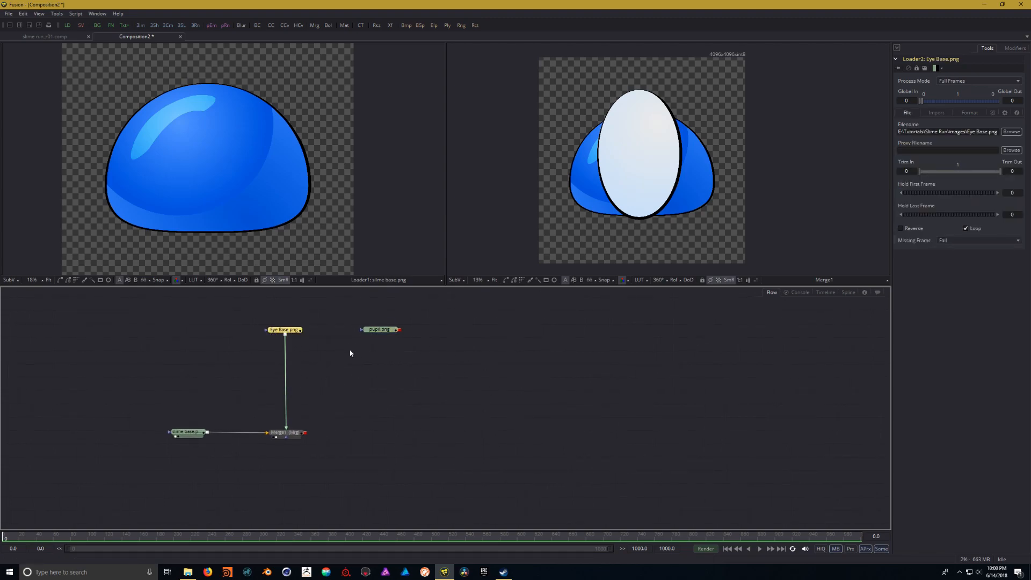
# Step: Add a Transform node and insert it into the connection between Eye Base and the Merge node
pyautogui.rightClick(350, 375)
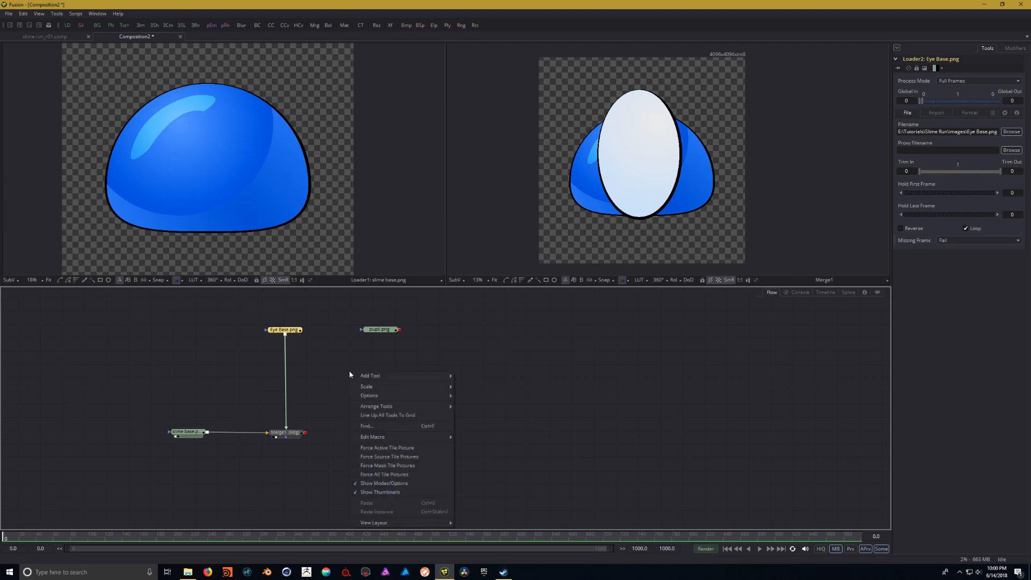
pyautogui.moveTo(381, 377)
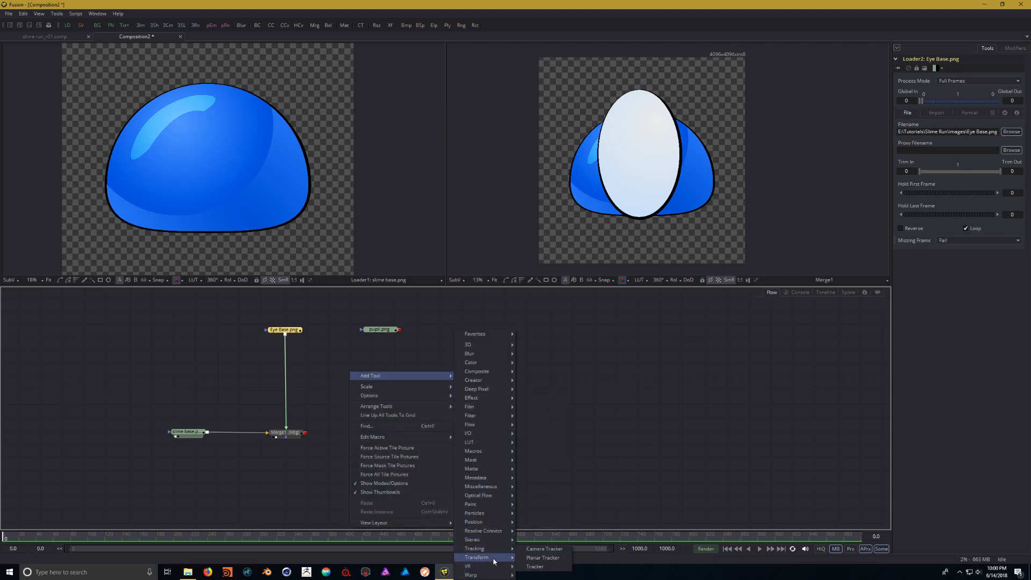
pyautogui.moveTo(495, 560)
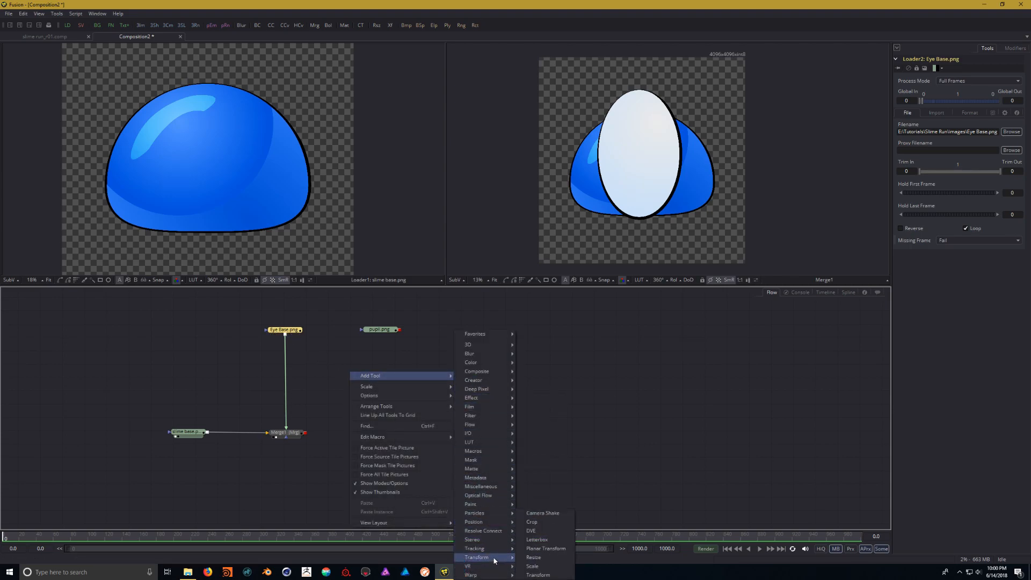
pyautogui.click(541, 575)
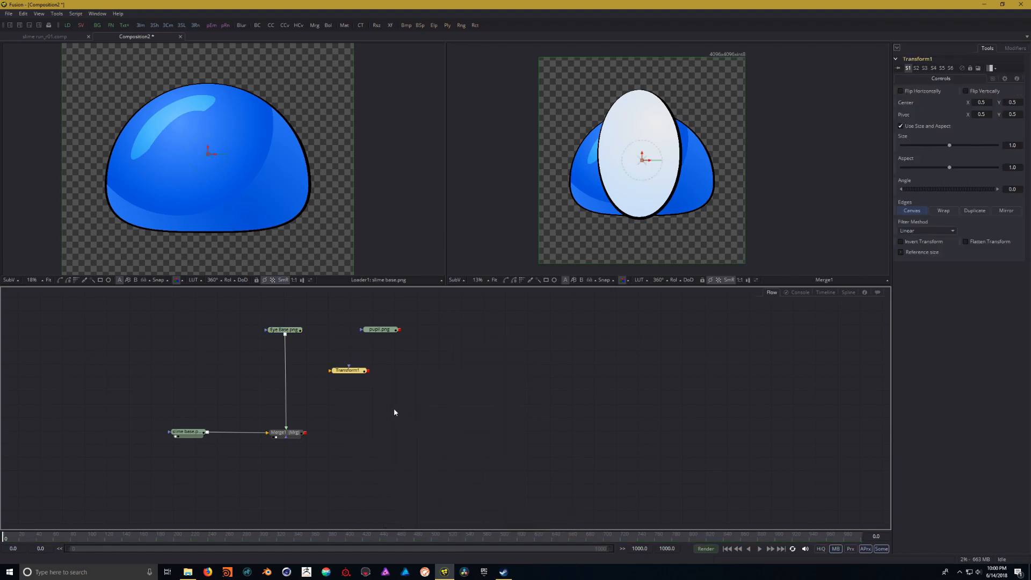
pyautogui.moveTo(353, 373); pyautogui.dragTo(286, 367)
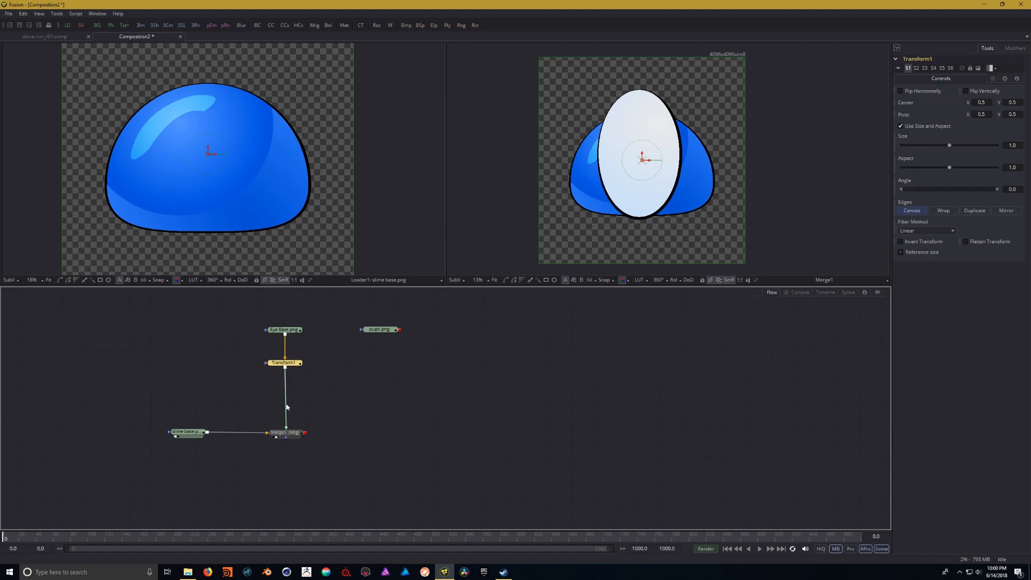
pyautogui.moveTo(292, 365); pyautogui.dragTo(291, 364)
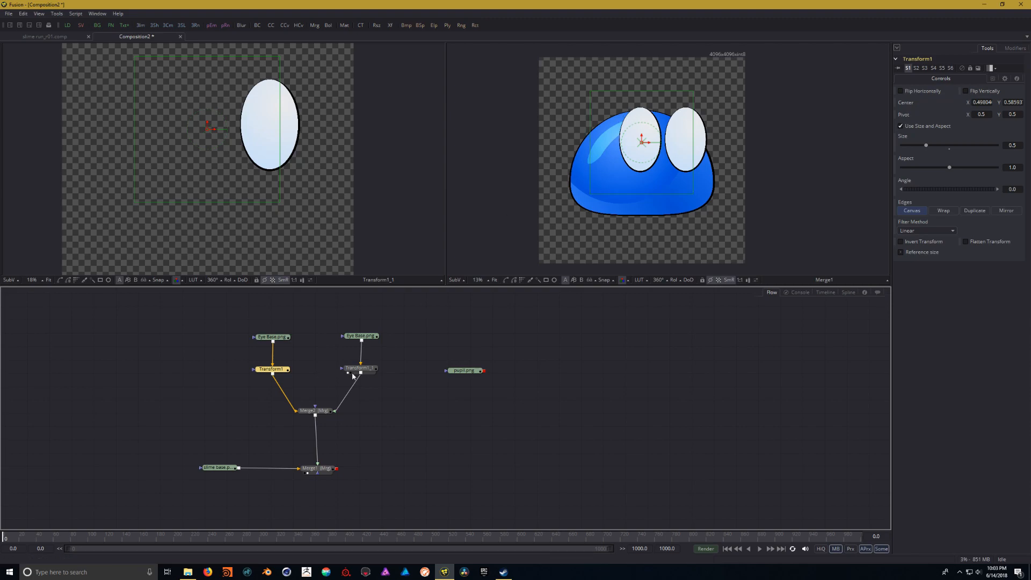
# Step: Move the pupil node level beside the second Eye Base node and show the pupil image in the first viewer
pyautogui.moveTo(423, 384); pyautogui.dragTo(480, 351)
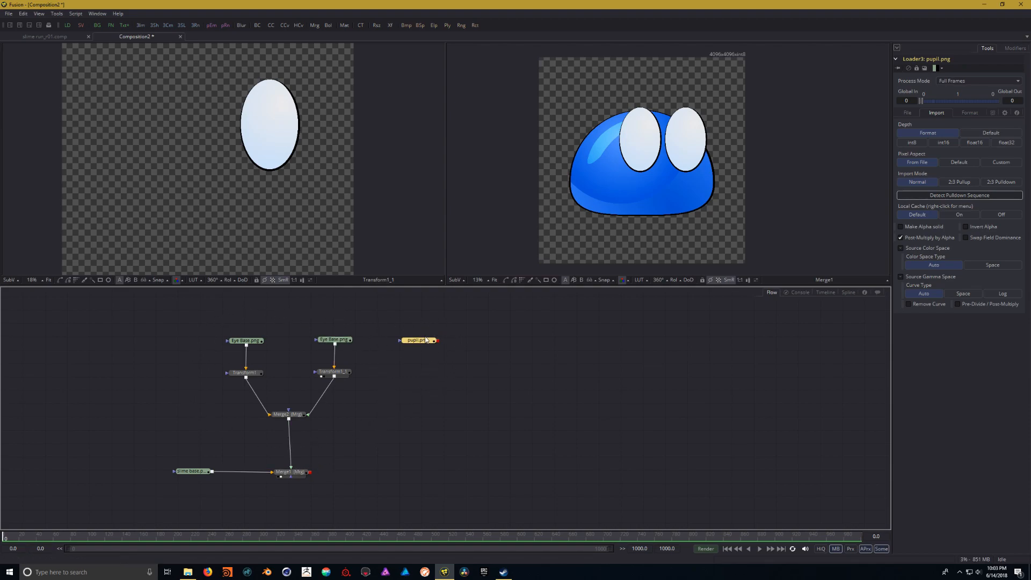
pyautogui.moveTo(499, 382); pyautogui.dragTo(452, 385)
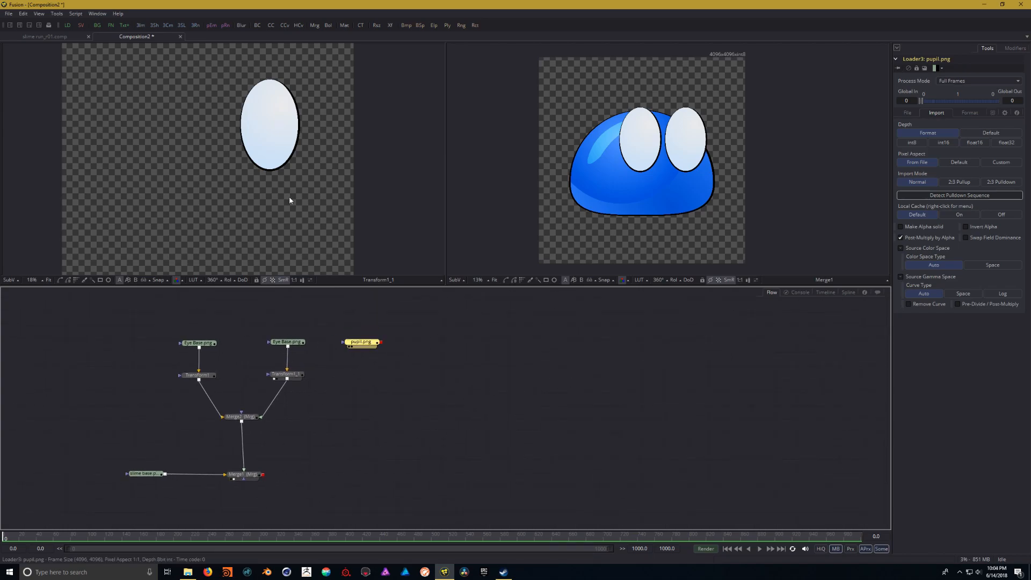
pyautogui.moveTo(298, 210); pyautogui.dragTo(265, 162)
pyautogui.moveTo(354, 423); pyautogui.dragTo(343, 423)
pyautogui.moveTo(439, 418); pyautogui.dragTo(428, 416)
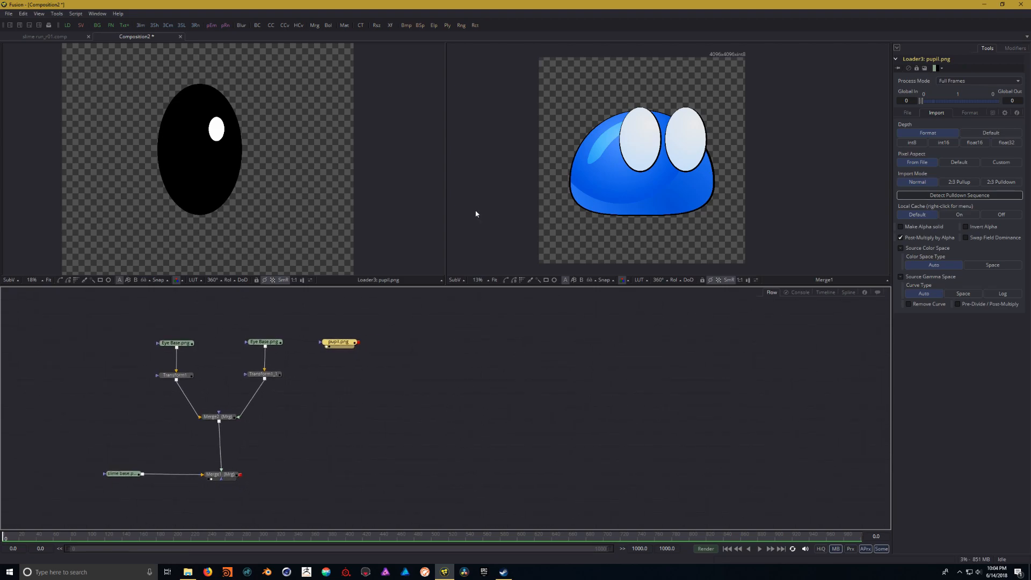
# Step: Add a Transform node directly below the pupil node and feed it from the pupil output
pyautogui.rightClick(344, 376)
pyautogui.moveTo(392, 377)
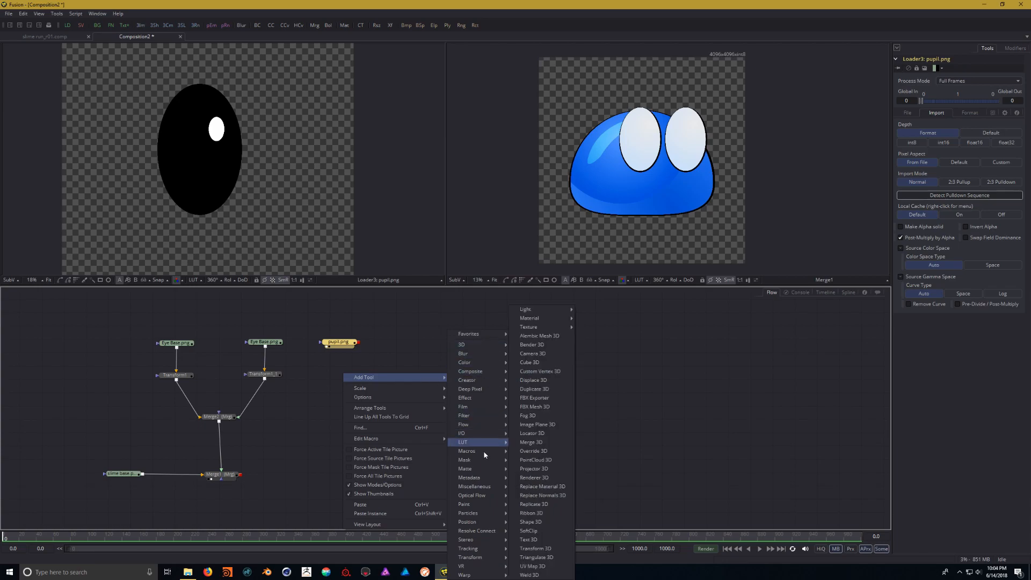
pyautogui.moveTo(472, 557)
pyautogui.click(536, 575)
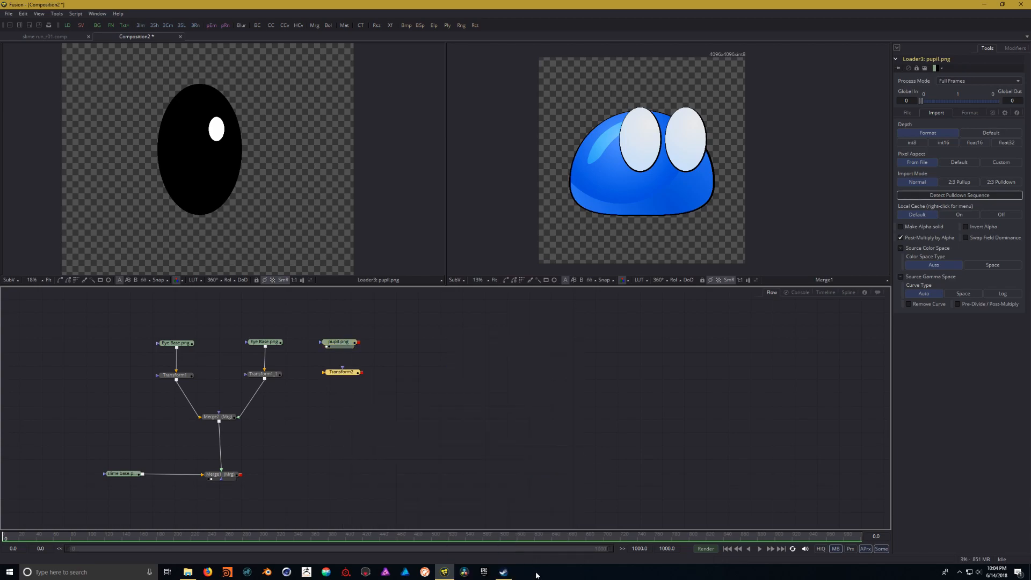
pyautogui.moveTo(348, 373)
pyautogui.mouseDown()
pyautogui.moveTo(359, 348)
pyautogui.moveTo(353, 379)
pyautogui.moveTo(344, 373)
pyautogui.mouseUp()
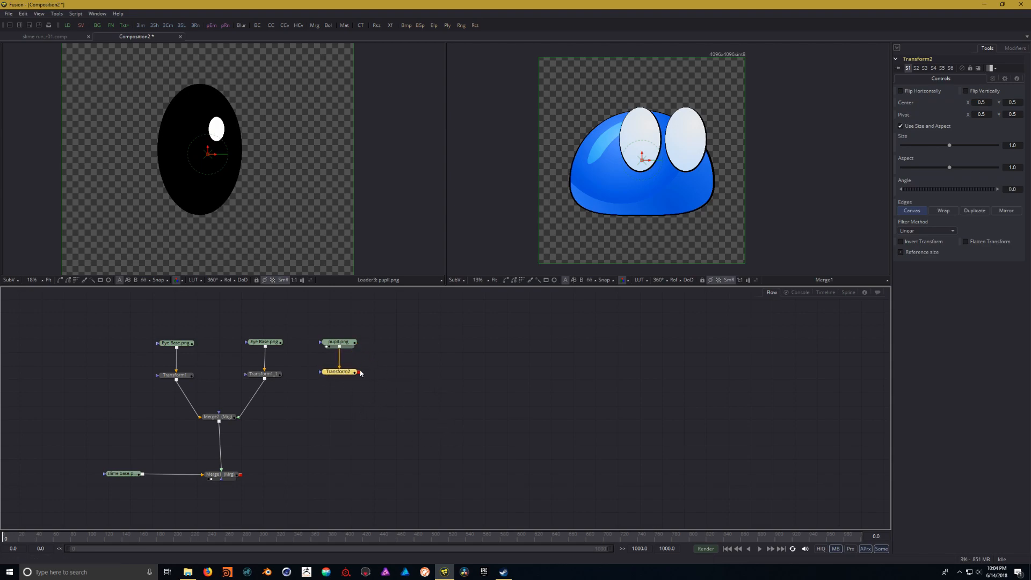
# Step: Add a Merge node below the pupil's Transform and connect that Transform to its background input
pyautogui.click(315, 26)
pyautogui.moveTo(338, 387); pyautogui.dragTo(370, 415)
pyautogui.click(382, 333)
# Step: Duplicate the pupil loader together with its Transform and place the copies beside the originals
pyautogui.moveTo(398, 319); pyautogui.dragTo(307, 382)
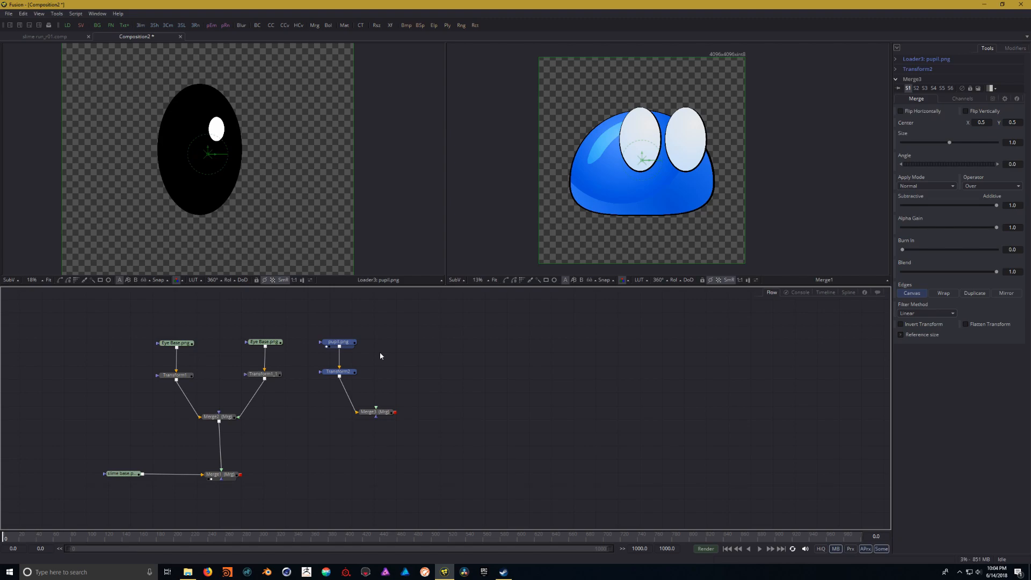
pyautogui.hotkey('ctrl', 'c')
pyautogui.hotkey('ctrl', 'v')
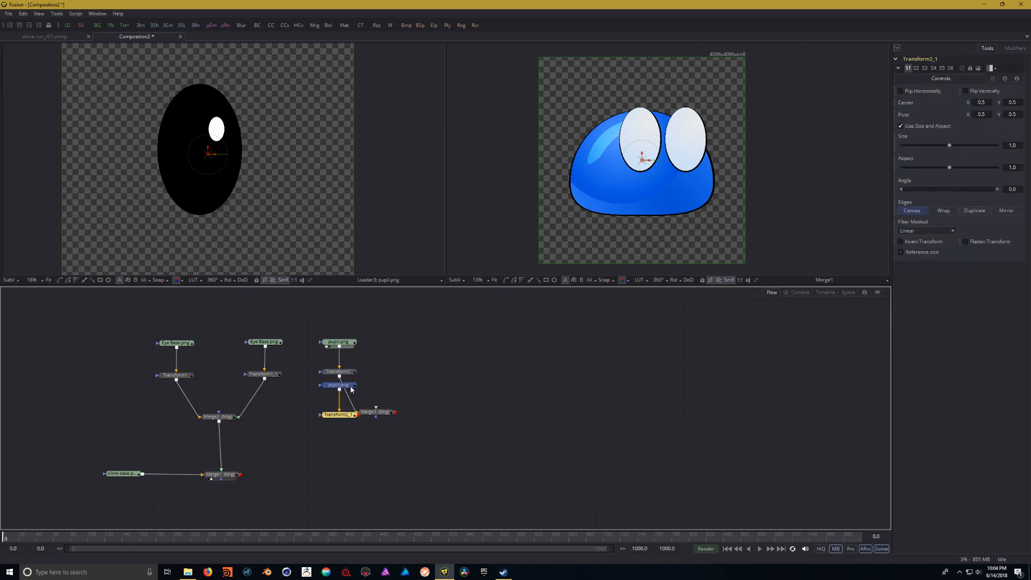
pyautogui.moveTo(337, 386); pyautogui.dragTo(422, 342)
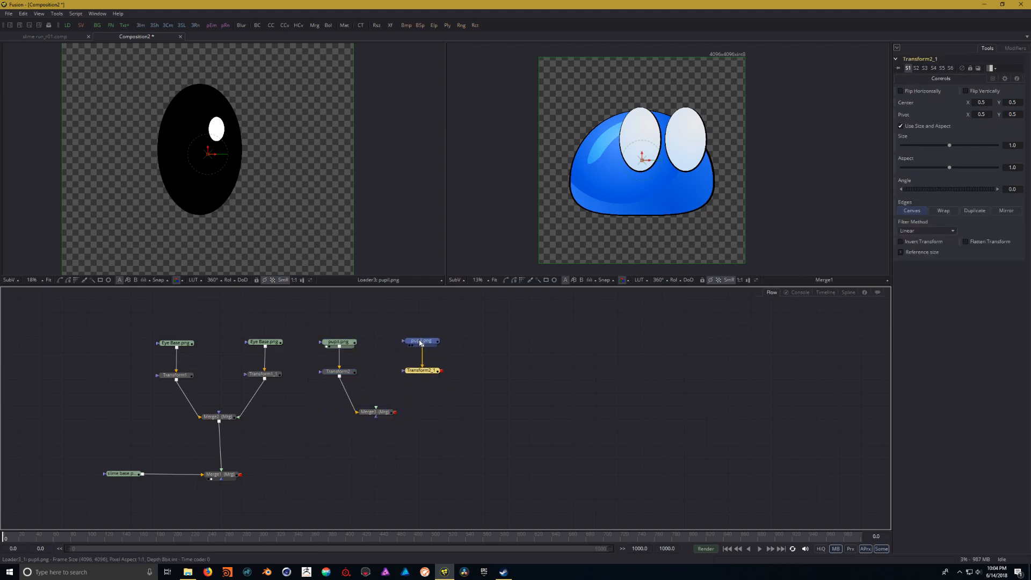
pyautogui.click(420, 341)
# Step: Connect the copied pupil Transform to the pupil Merge's foreground input and show that Merge in the first viewer
pyautogui.click(462, 392)
pyautogui.moveTo(442, 371); pyautogui.dragTo(376, 413)
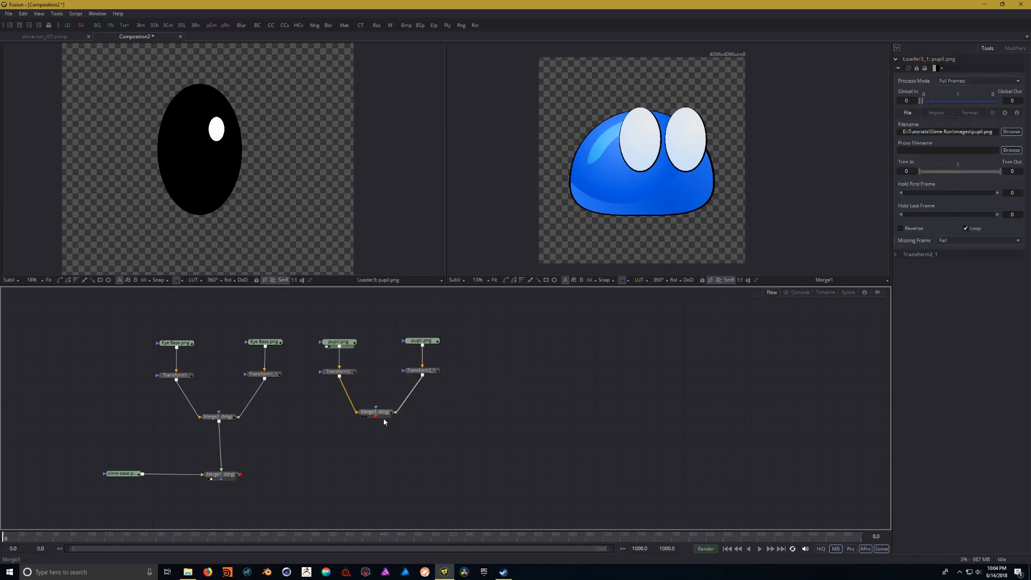
pyautogui.click(333, 397)
pyautogui.click(363, 417)
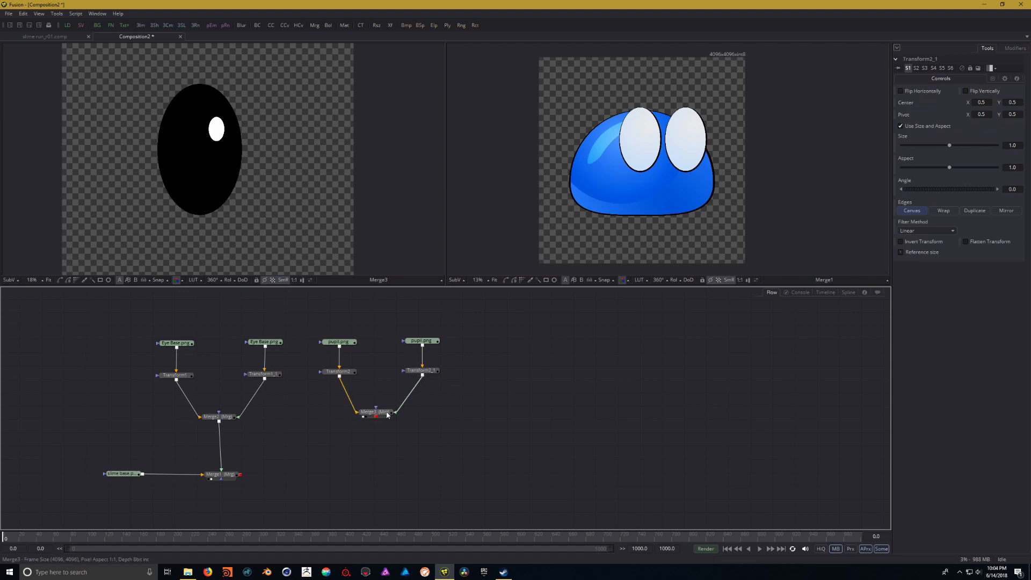
pyautogui.moveTo(381, 415); pyautogui.dragTo(384, 414)
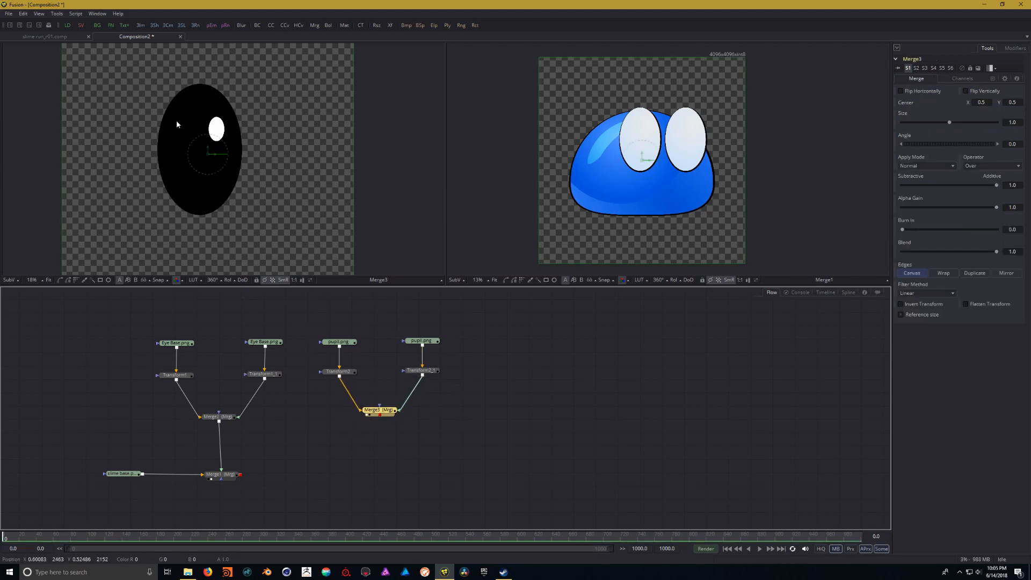
# Step: Add another Merge node below the pupil Merge and connect Merge1's output to its background input
pyautogui.moveTo(355, 444)
pyautogui.mouseDown()
pyautogui.moveTo(367, 439)
pyautogui.moveTo(354, 436)
pyautogui.mouseUp()
pyautogui.click(351, 451)
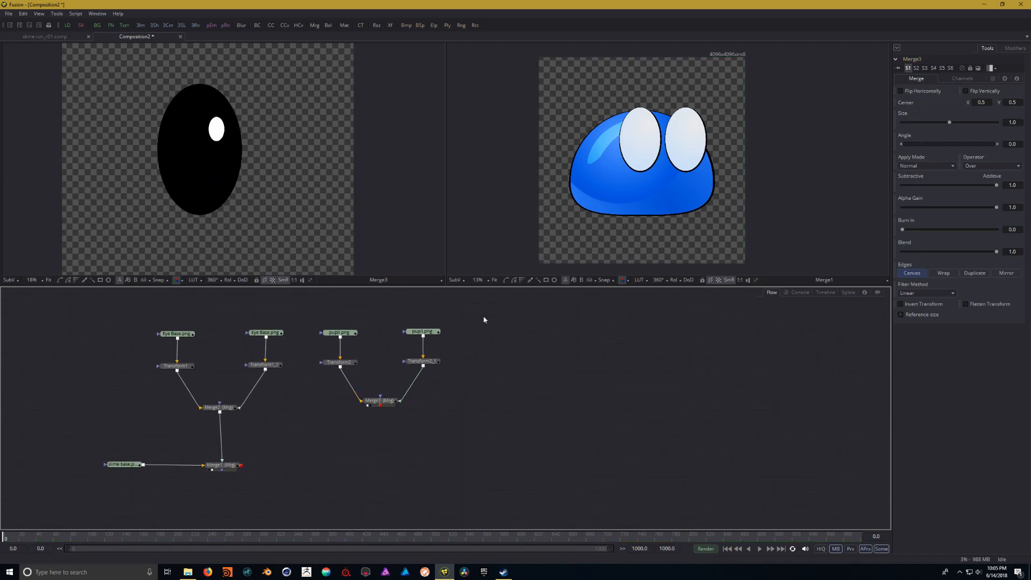
pyautogui.click(314, 26)
pyautogui.moveTo(352, 453); pyautogui.dragTo(385, 466)
pyautogui.click(267, 476)
pyautogui.moveTo(242, 467); pyautogui.dragTo(370, 427)
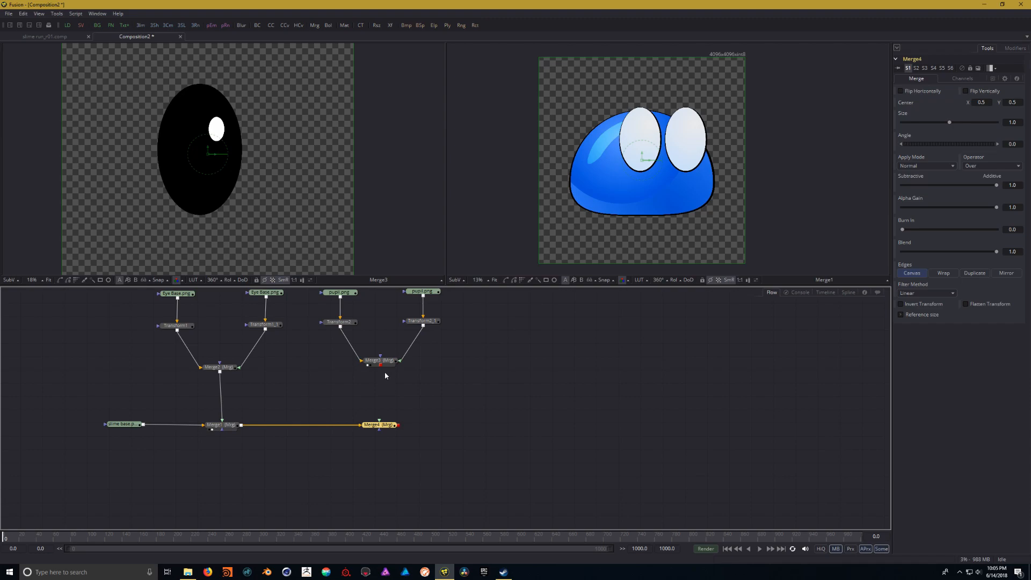
# Step: Connect the pupil Merge to the new Merge's foreground input and show the combined result in the first viewer
pyautogui.moveTo(381, 368); pyautogui.dragTo(381, 423)
pyautogui.moveTo(384, 427); pyautogui.dragTo(248, 169)
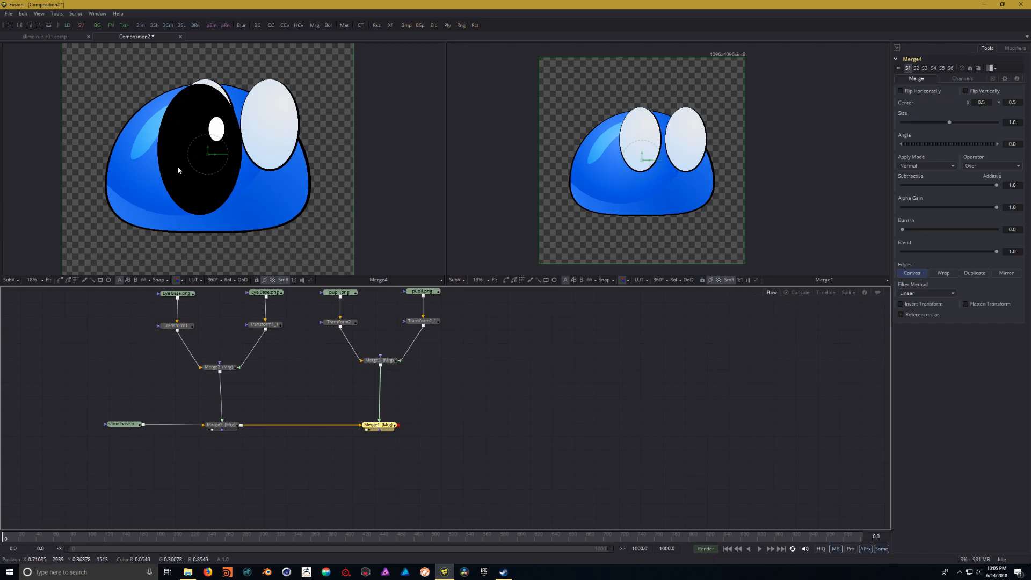
pyautogui.moveTo(468, 372); pyautogui.dragTo(477, 412)
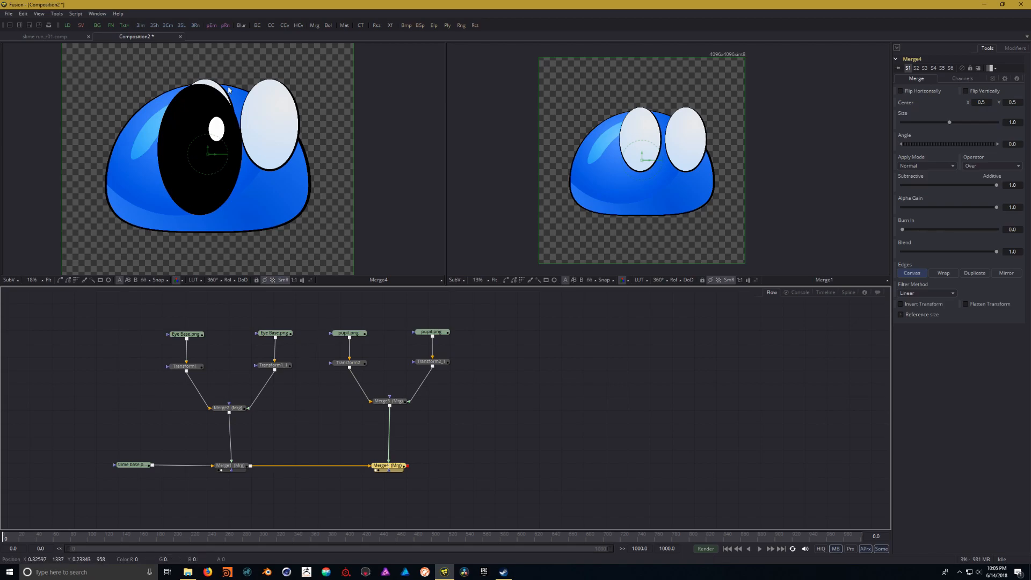
# Step: Move the copied pupil onto the slime's right-hand eye, centred at about X 0.74, Y 0.57, and set its Transform size to 0.5
pyautogui.click(353, 367)
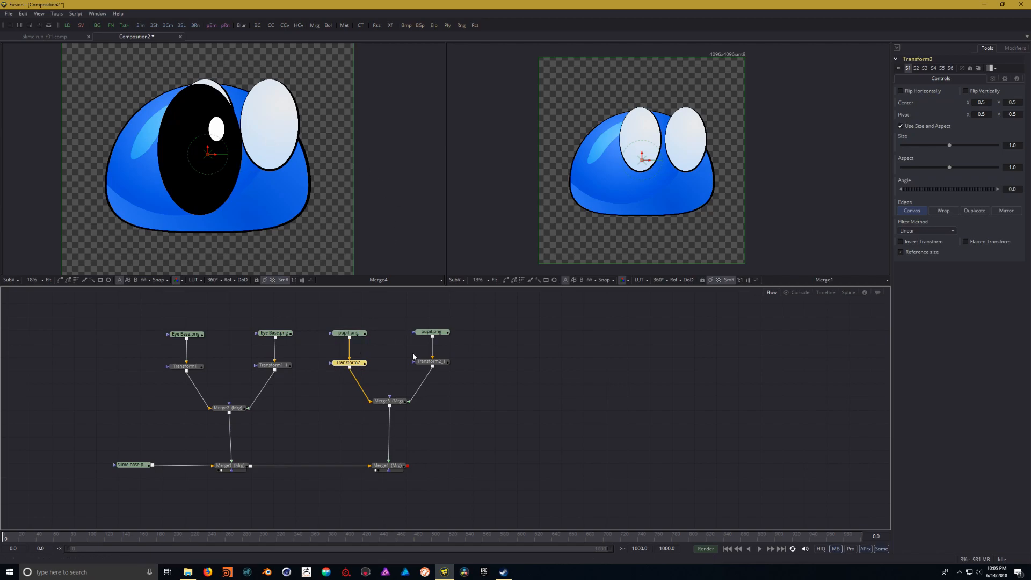
pyautogui.click(426, 366)
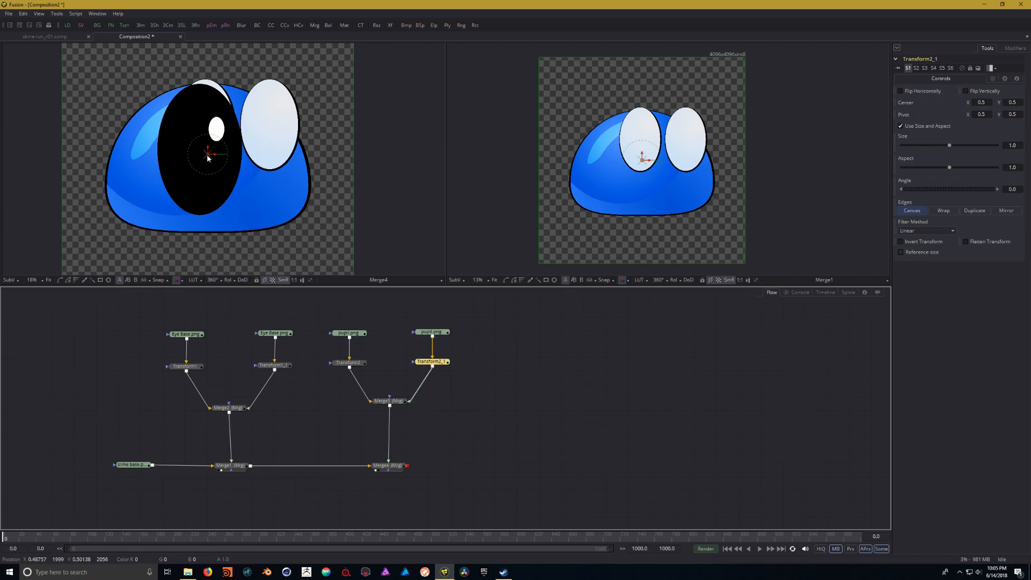
pyautogui.moveTo(217, 158); pyautogui.dragTo(288, 161)
pyautogui.moveTo(950, 145); pyautogui.dragTo(939, 146)
pyautogui.moveTo(933, 146); pyautogui.dragTo(927, 146)
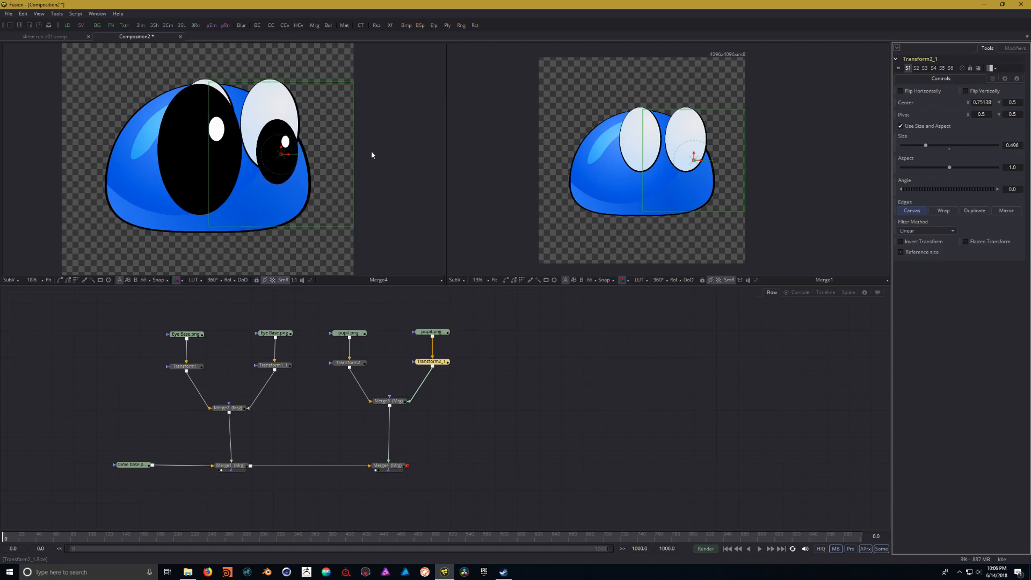
pyautogui.moveTo(289, 151); pyautogui.dragTo(286, 137)
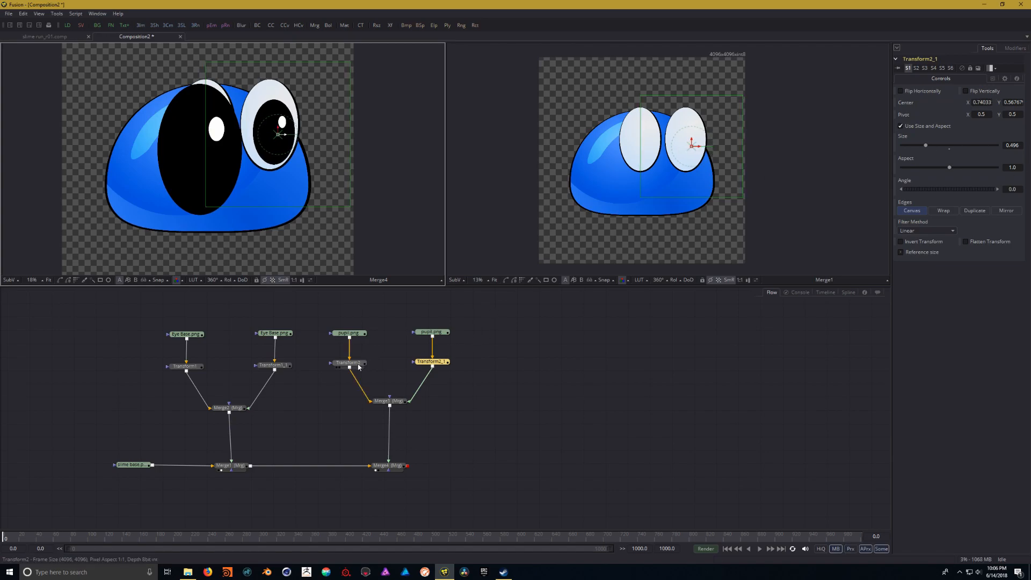
pyautogui.doubleClick(1017, 148)
pyautogui.write('0.5')
pyautogui.press('Tab')
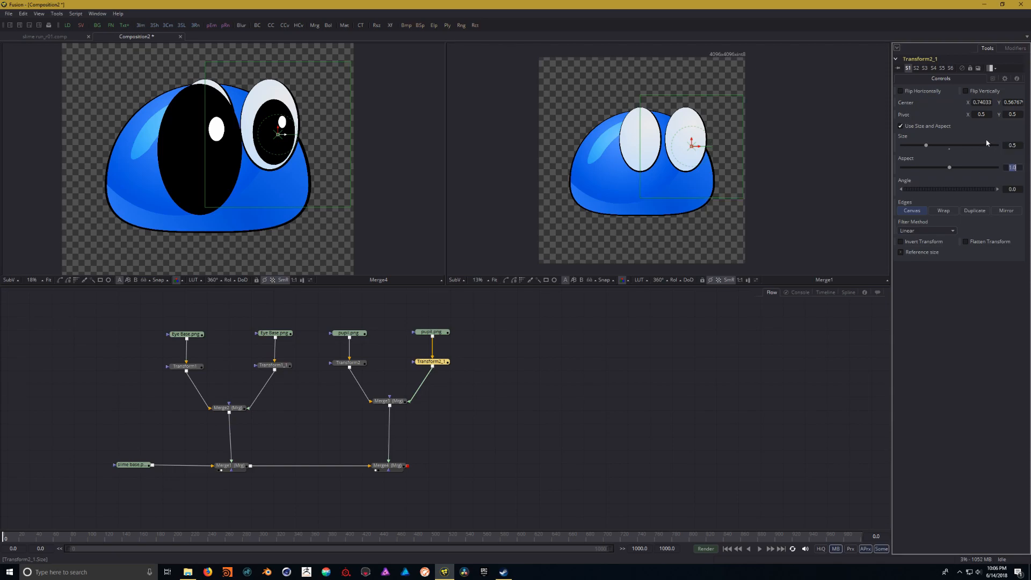
# Step: Set the original pupil's Transform size to 0.5 and move that pupil onto the slime's left-hand eye
pyautogui.click(352, 363)
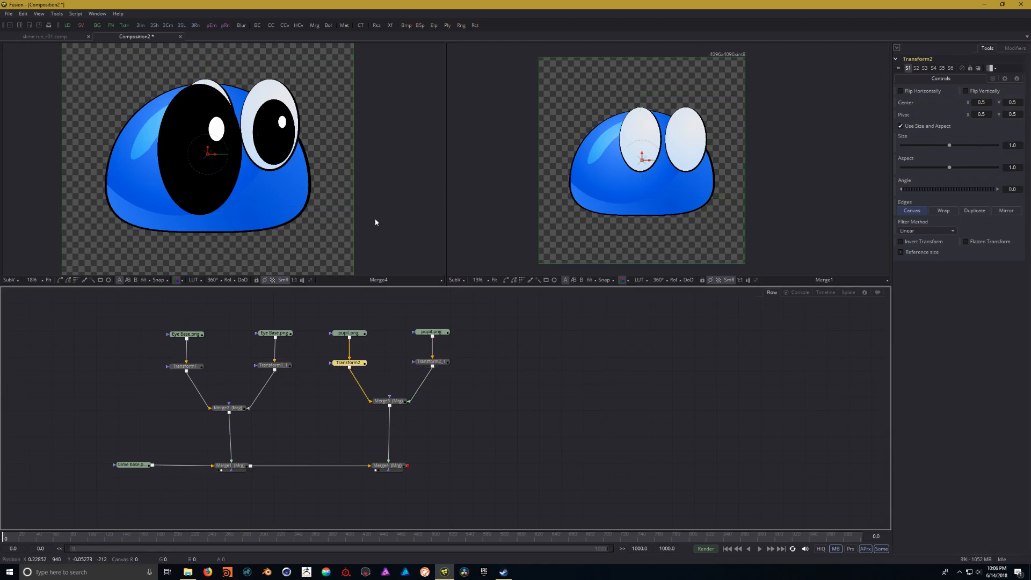
pyautogui.doubleClick(1013, 146)
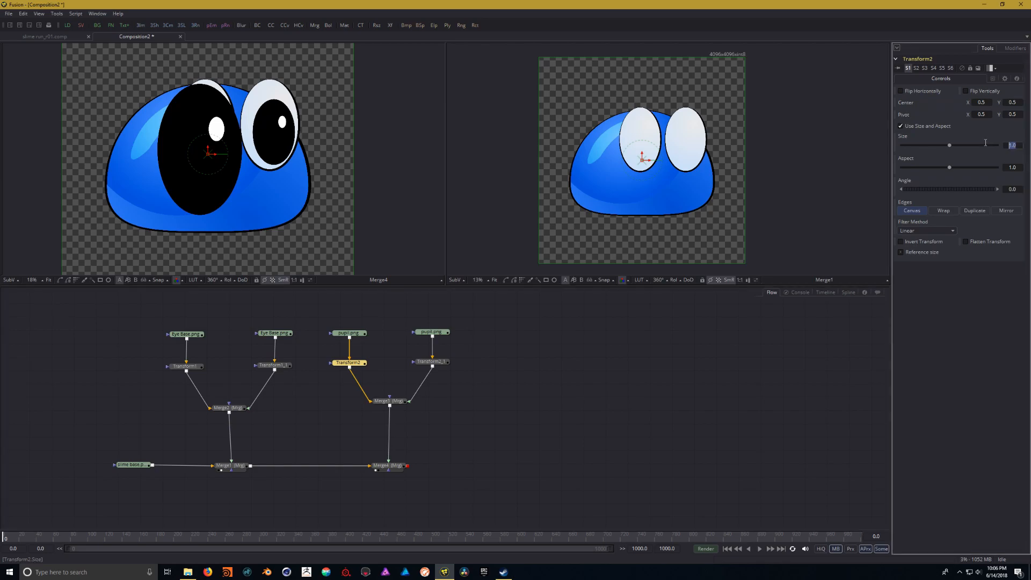
pyautogui.write('0.5')
pyautogui.press('Tab')
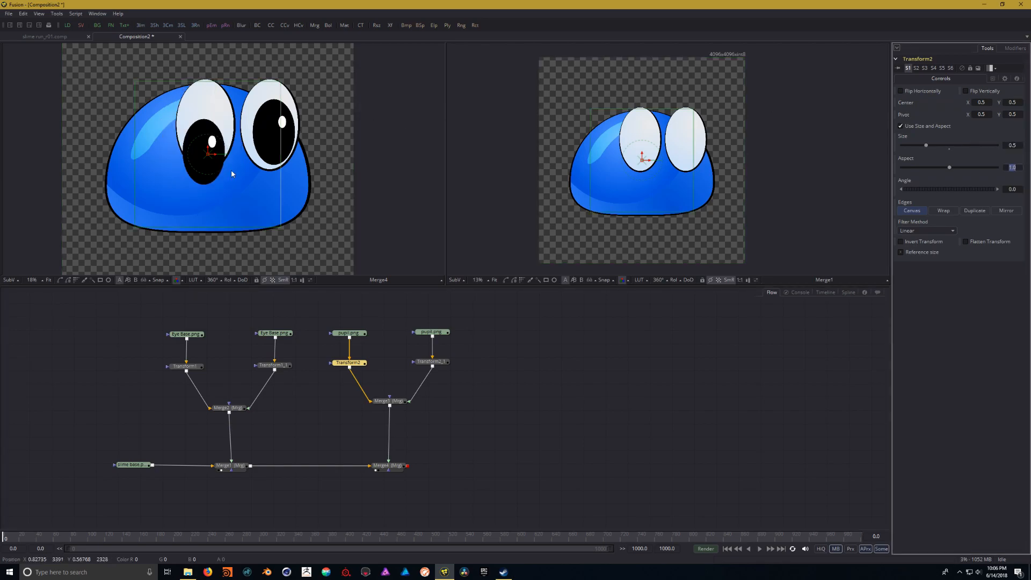
pyautogui.moveTo(211, 146)
pyautogui.mouseDown()
pyautogui.moveTo(212, 130)
pyautogui.moveTo(219, 137)
pyautogui.mouseUp()
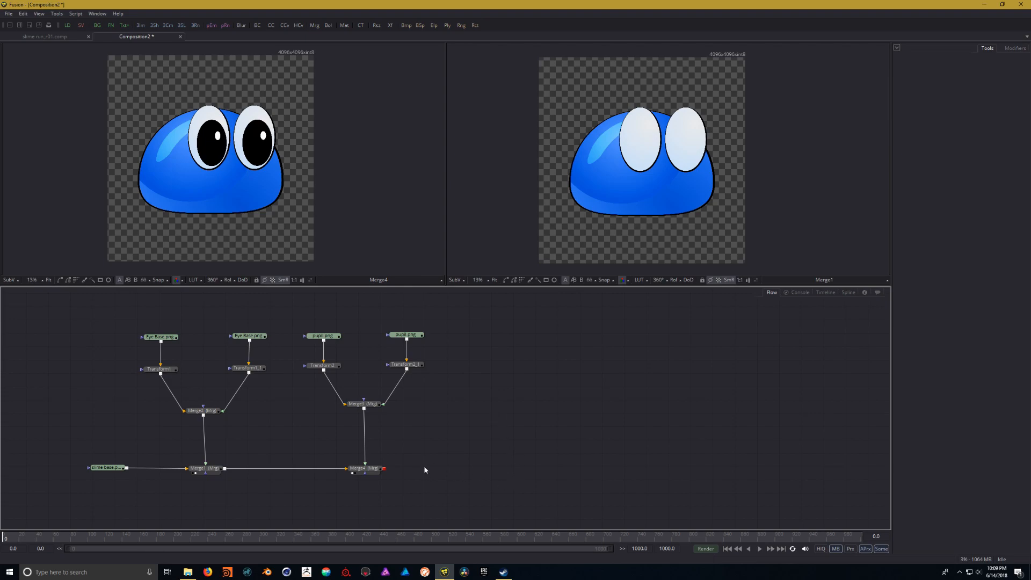
# Step: Add an ImagePlane3D node beside Merge4, feed it with Merge4's output, and show it in the second viewer
pyautogui.rightClick(488, 354)
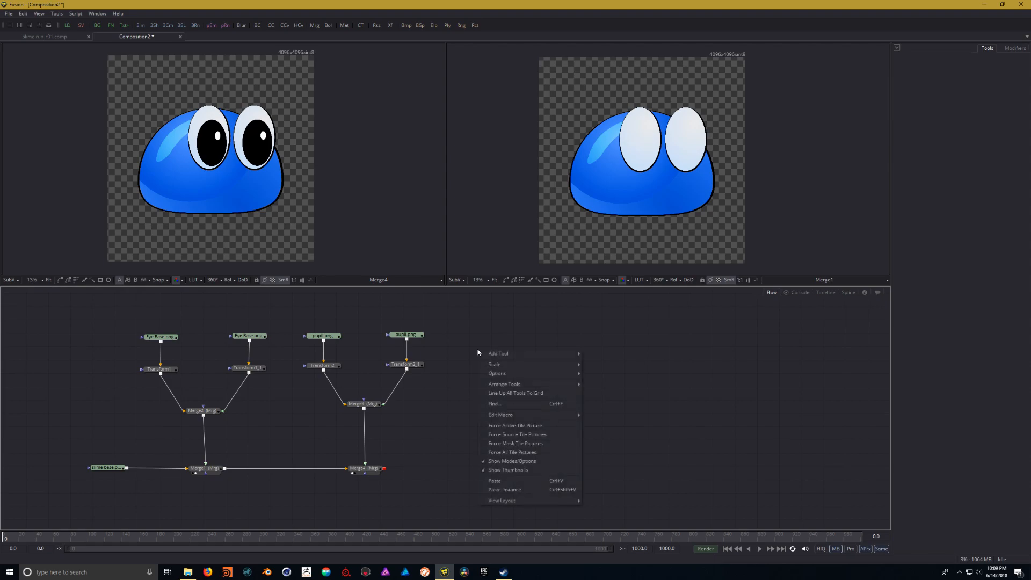
pyautogui.moveTo(497, 354)
pyautogui.moveTo(602, 353)
pyautogui.click(681, 428)
pyautogui.moveTo(489, 352); pyautogui.dragTo(488, 470)
pyautogui.moveTo(385, 470); pyautogui.dragTo(481, 471)
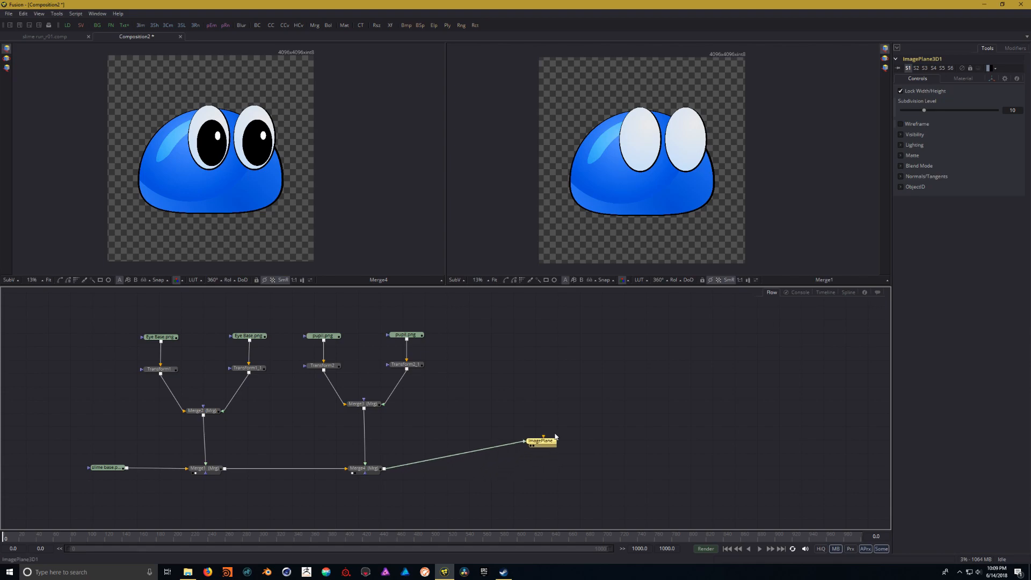
pyautogui.press('2')
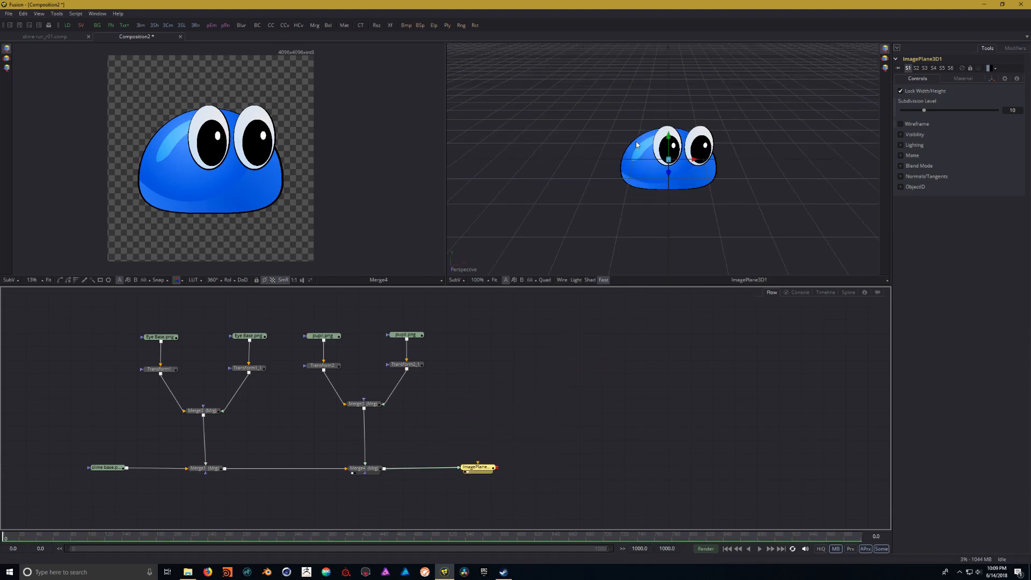
# Step: Examine the flat slime image plane in the 3D view from several angles and distances
pyautogui.moveTo(775, 201); pyautogui.dragTo(712, 189)
pyautogui.scroll(2, 708, 167)
pyautogui.moveTo(717, 226); pyautogui.dragTo(649, 210)
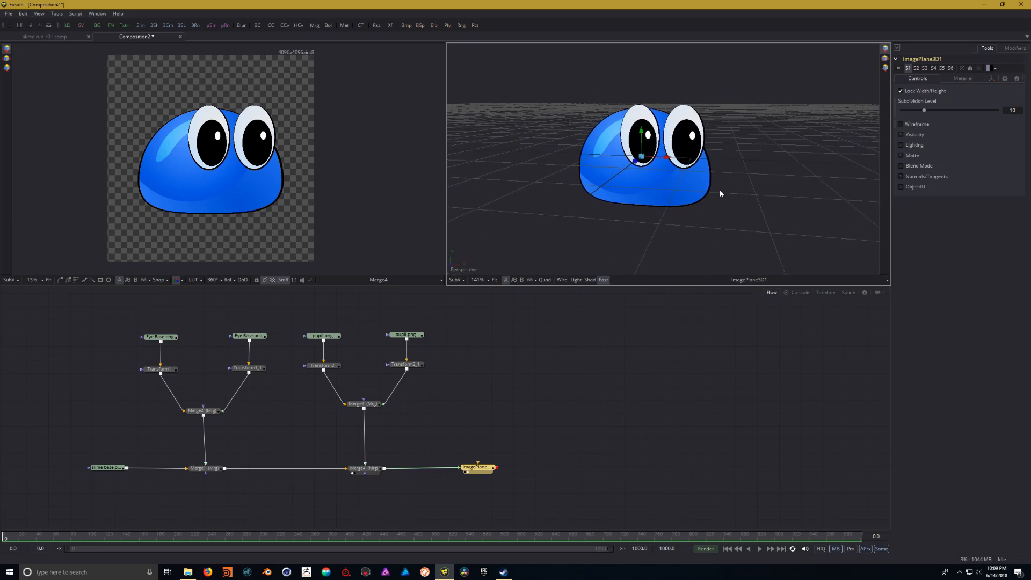
pyautogui.moveTo(755, 177)
pyautogui.mouseDown()
pyautogui.moveTo(511, 162)
pyautogui.moveTo(637, 176)
pyautogui.moveTo(822, 129)
pyautogui.moveTo(742, 191)
pyautogui.mouseUp()
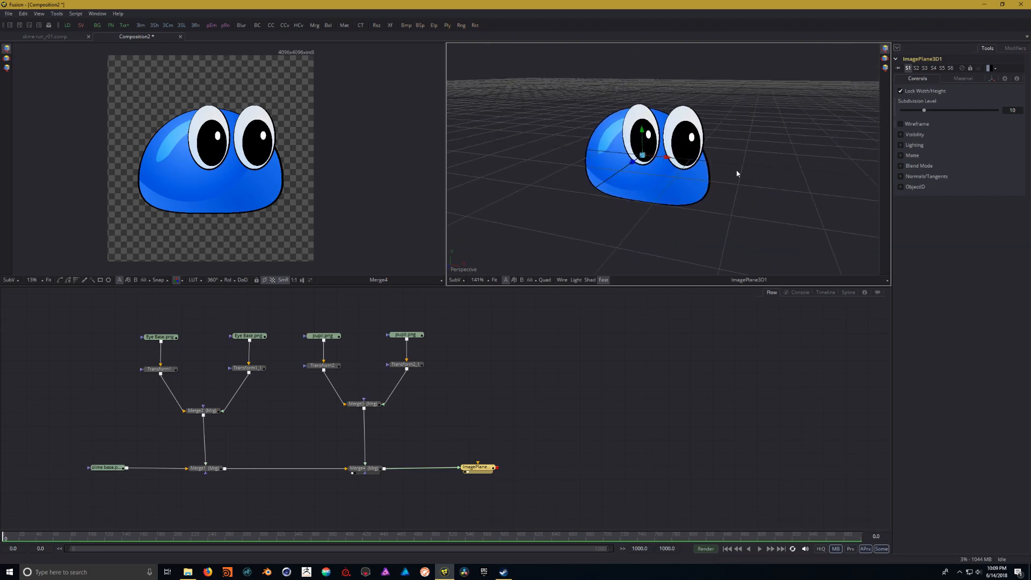
pyautogui.moveTo(760, 150)
pyautogui.mouseDown()
pyautogui.moveTo(769, 108)
pyautogui.moveTo(681, 215)
pyautogui.moveTo(700, 157)
pyautogui.moveTo(757, 148)
pyautogui.mouseUp()
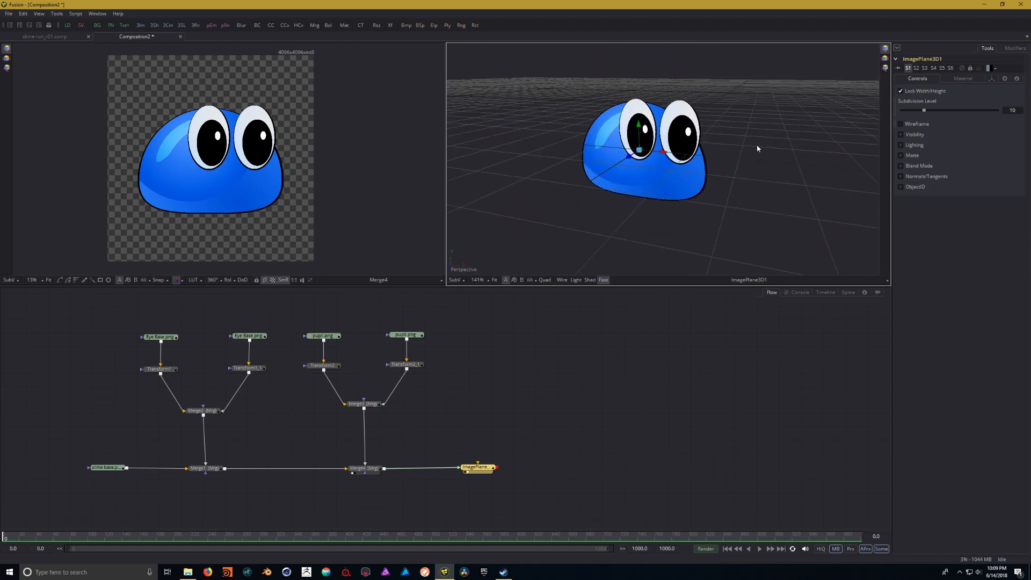
pyautogui.scroll(5, 641, 155)
pyautogui.scroll(-5, 640, 155)
pyautogui.scroll(3, 639, 156)
pyautogui.scroll(-1, 638, 156)
pyautogui.moveTo(650, 164); pyautogui.dragTo(688, 190)
# Step: Shift the image plane node slightly farther away from Merge4 in the node graph
pyautogui.moveTo(537, 434); pyautogui.dragTo(555, 438)
pyautogui.moveTo(506, 471); pyautogui.dragTo(520, 475)
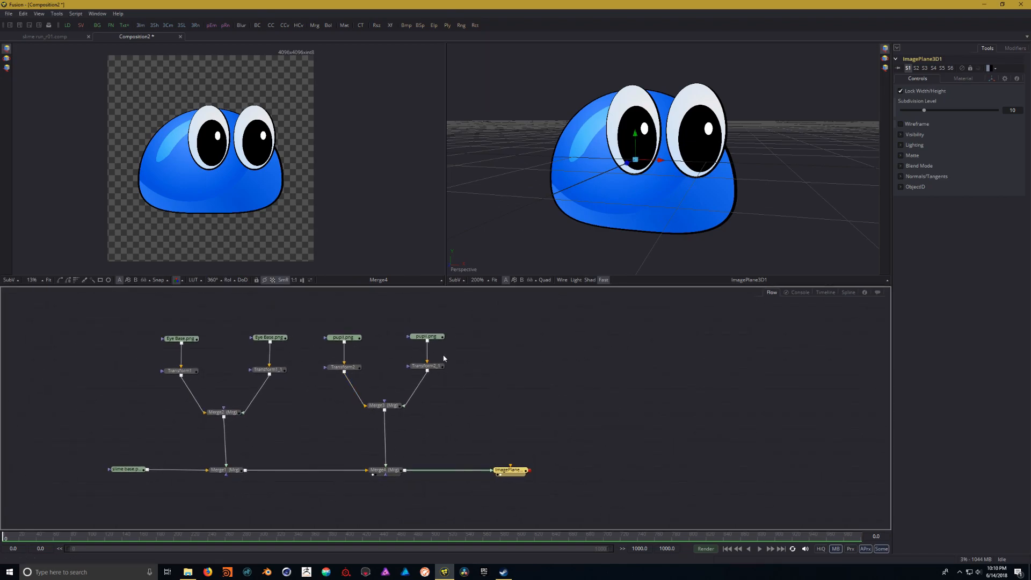
pyautogui.moveTo(568, 407); pyautogui.dragTo(523, 428)
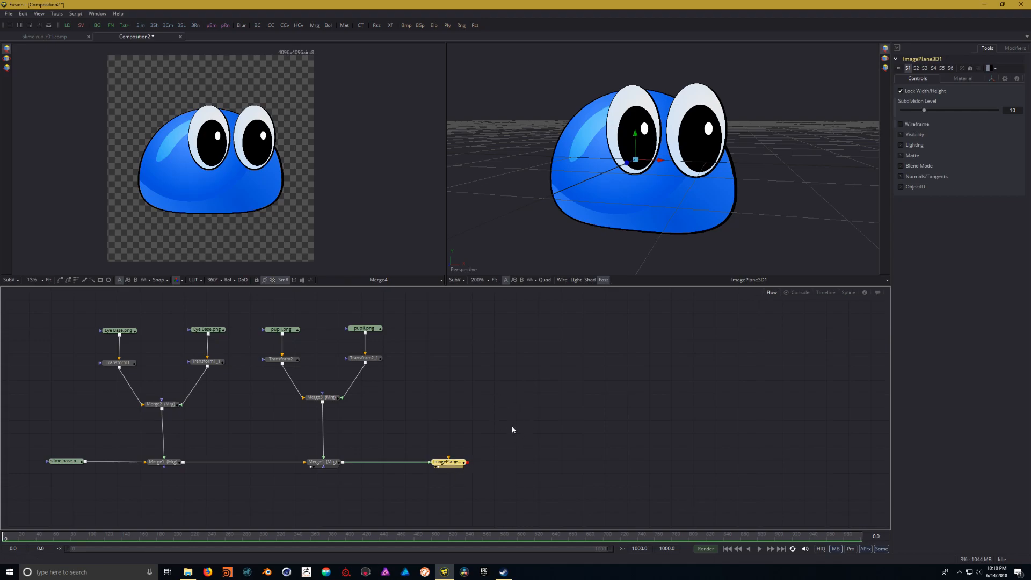
pyautogui.moveTo(511, 428); pyautogui.dragTo(475, 428)
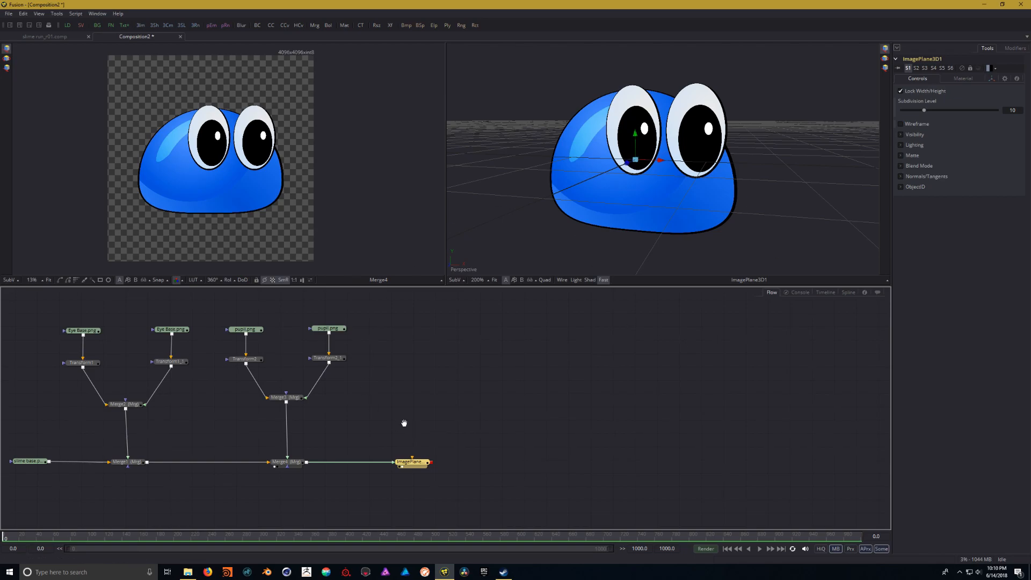
pyautogui.moveTo(400, 423); pyautogui.dragTo(446, 419)
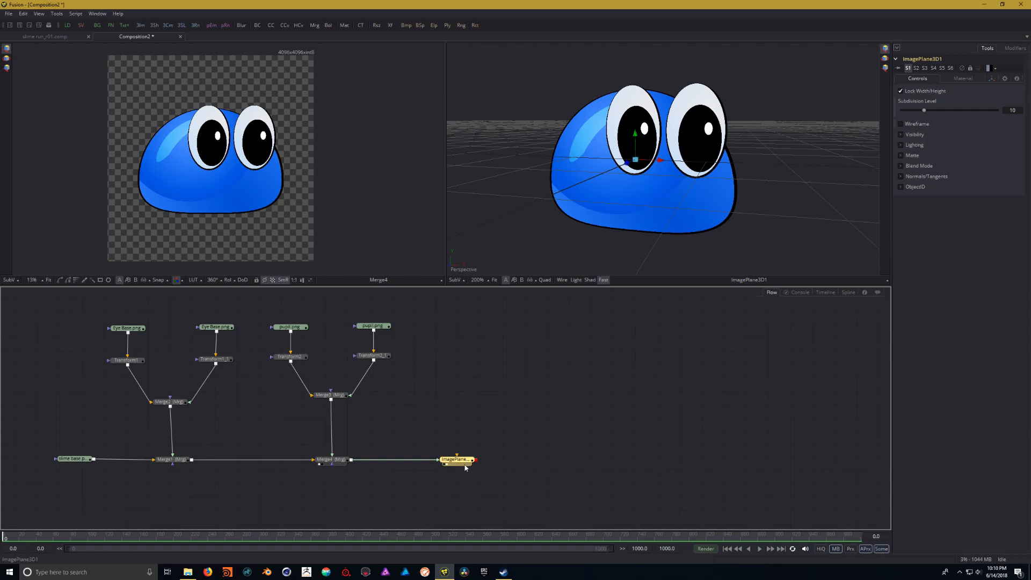
pyautogui.moveTo(417, 397); pyautogui.dragTo(373, 391)
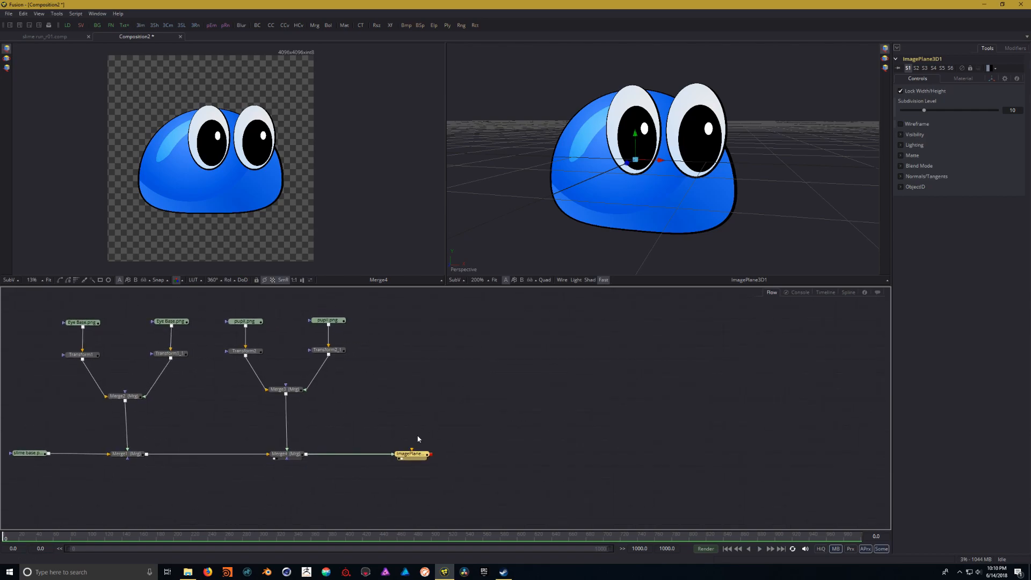
pyautogui.moveTo(444, 410); pyautogui.dragTo(477, 412)
pyautogui.moveTo(546, 423); pyautogui.dragTo(534, 422)
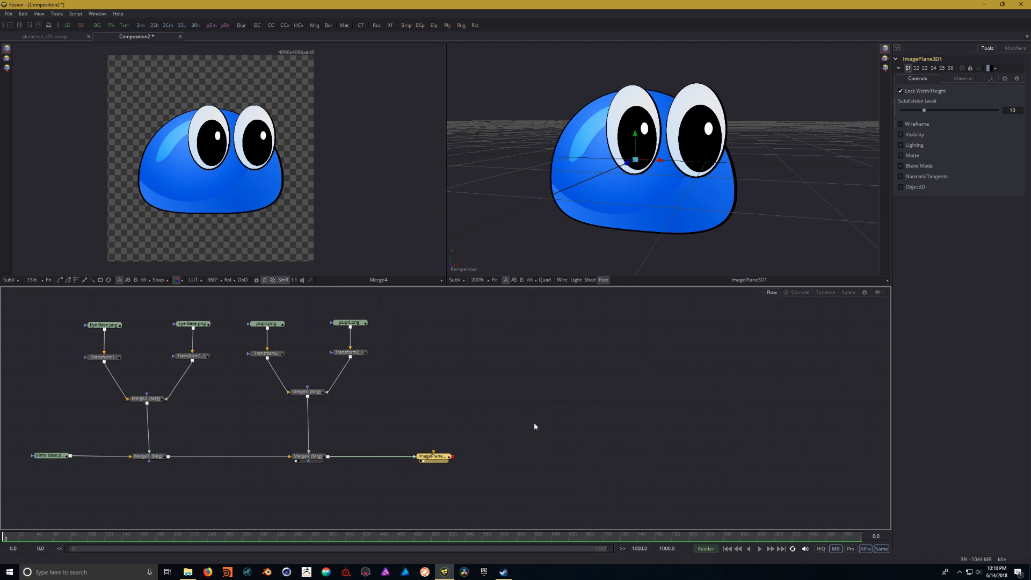
# Step: Set the image plane node's tile colour to a bright green and deselect the node
pyautogui.rightClick(442, 459)
pyautogui.moveTo(484, 399)
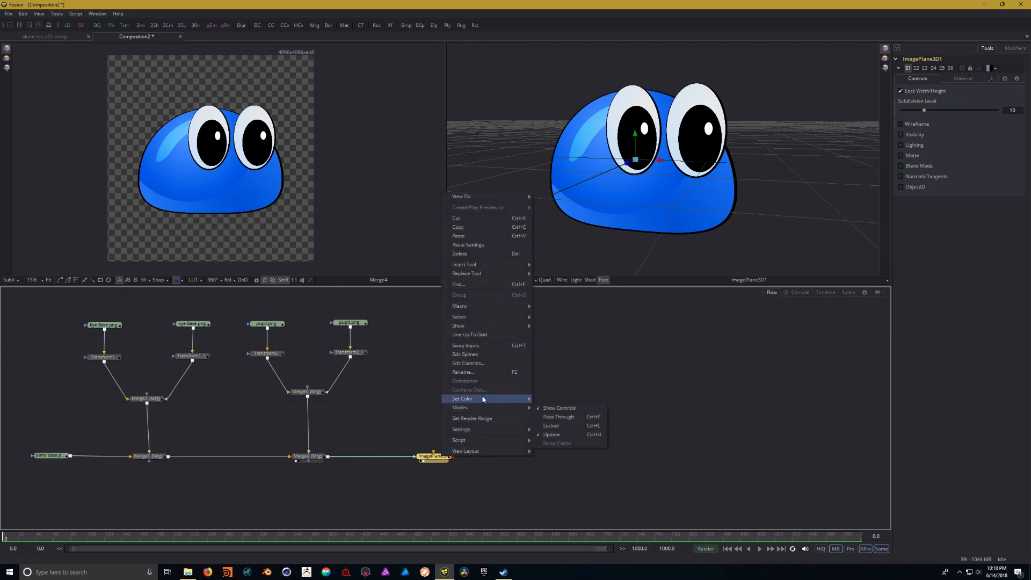
pyautogui.click(562, 409)
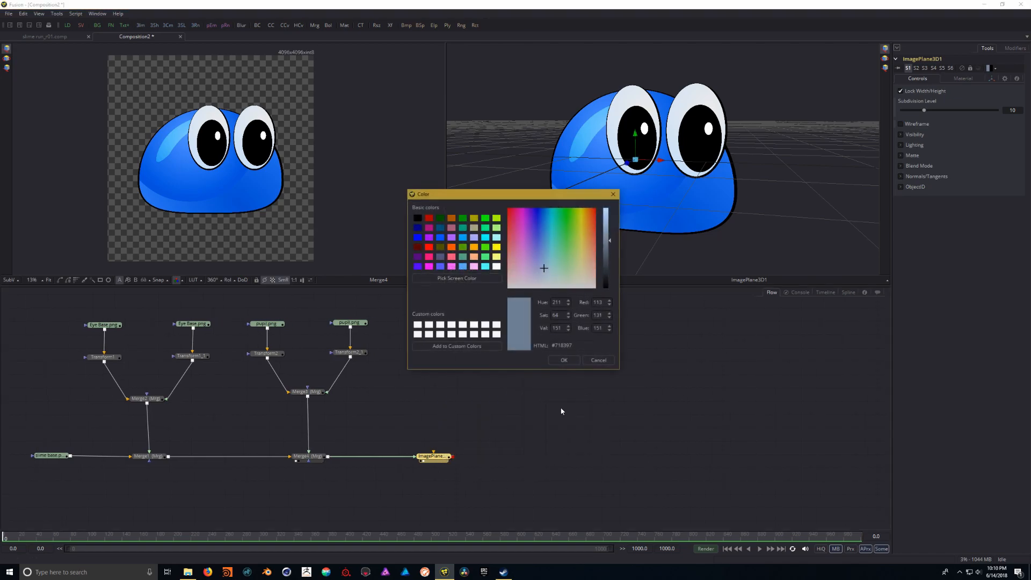
pyautogui.moveTo(586, 256); pyautogui.dragTo(569, 212)
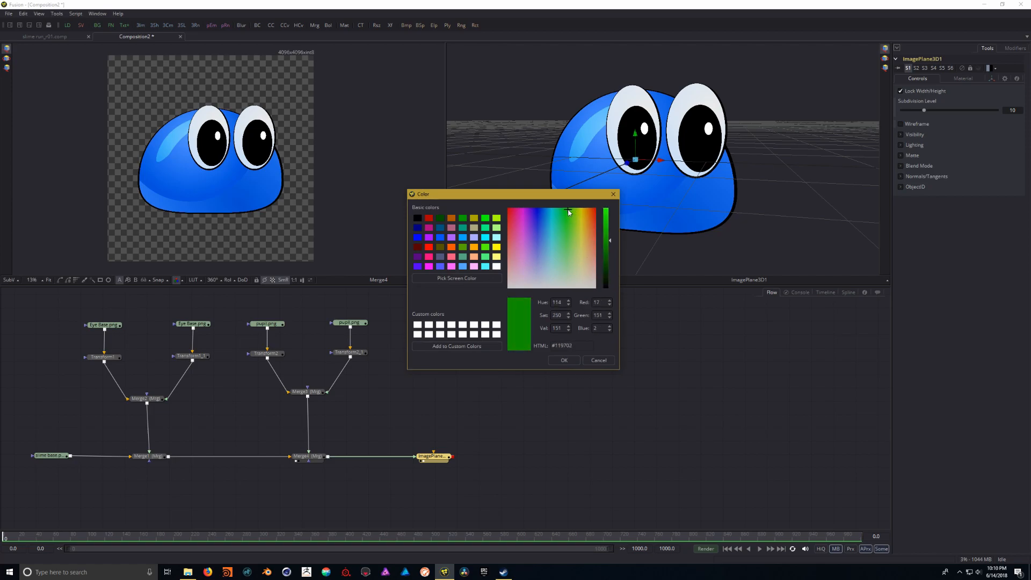
pyautogui.click(610, 222)
pyautogui.click(565, 360)
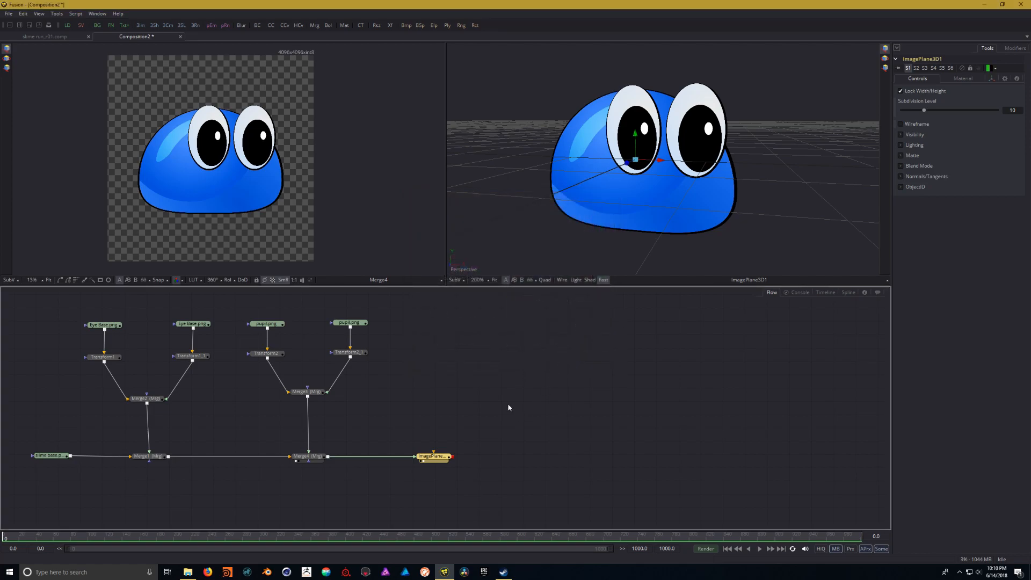
pyautogui.click(538, 478)
pyautogui.moveTo(547, 436); pyautogui.dragTo(571, 444)
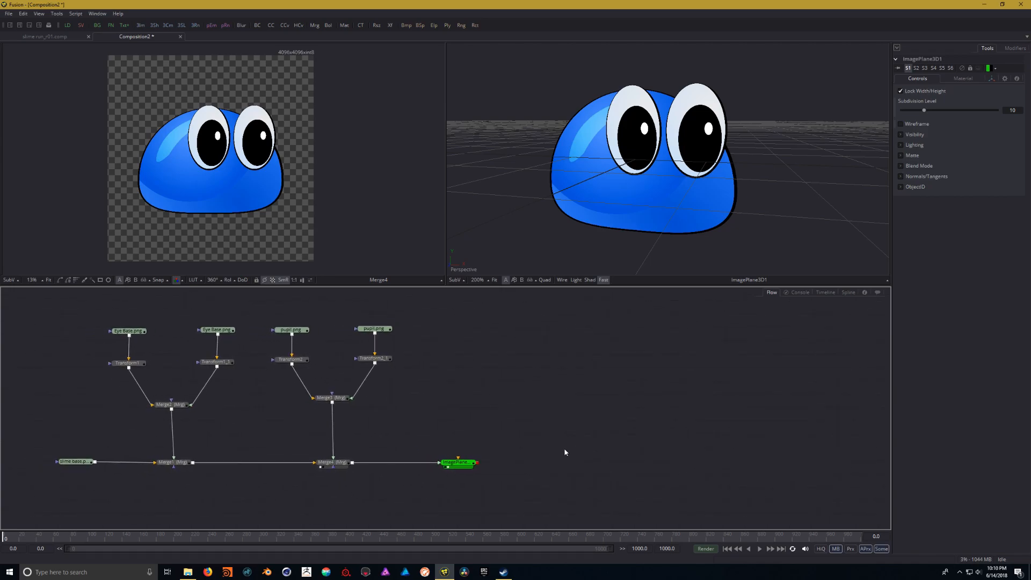
# Step: Rename the green image plane node to SlimeRoot and deselect it
pyautogui.click(459, 465)
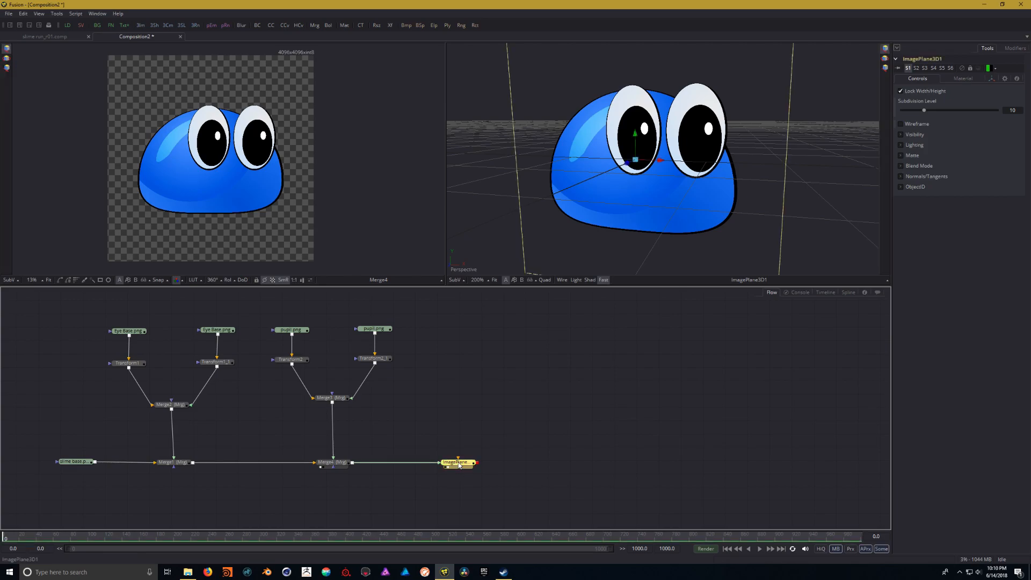
pyautogui.moveTo(484, 432)
pyautogui.mouseDown()
pyautogui.moveTo(506, 410)
pyautogui.moveTo(489, 429)
pyautogui.mouseUp()
pyautogui.rightClick(465, 460)
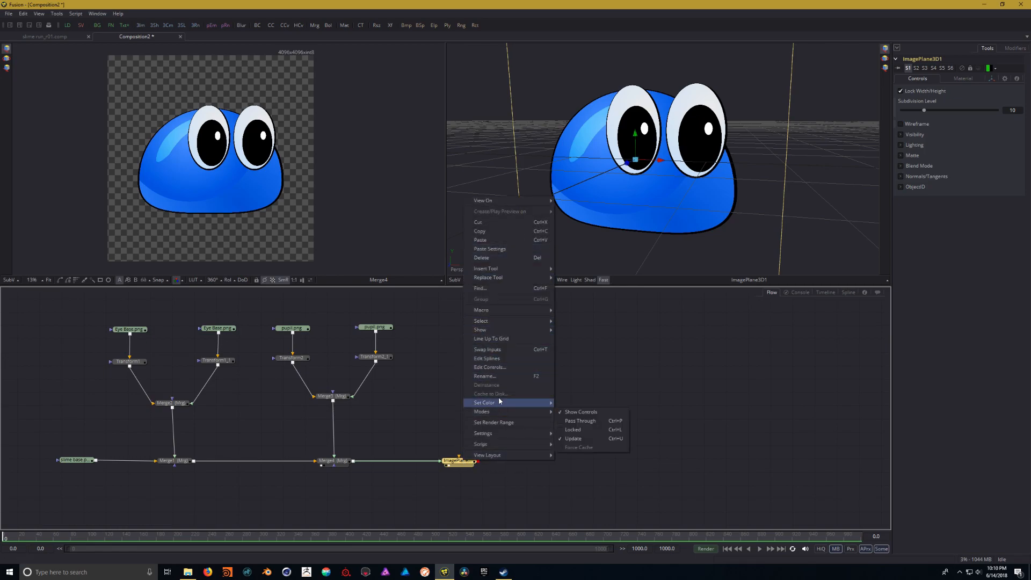
pyautogui.click(496, 376)
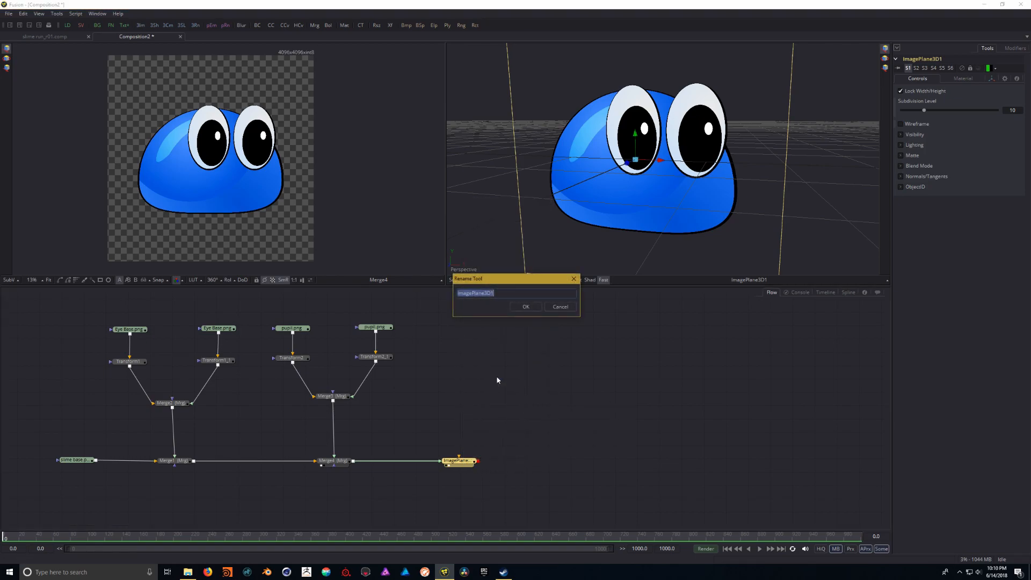
pyautogui.write('SlimeRoot')
pyautogui.press('Return')
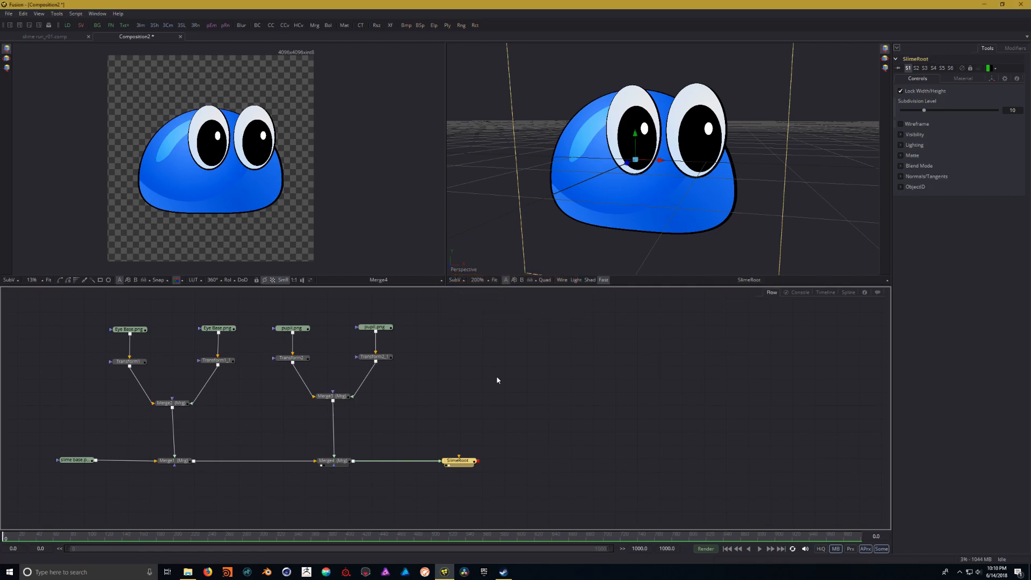
pyautogui.click(446, 391)
pyautogui.moveTo(489, 379); pyautogui.dragTo(513, 384)
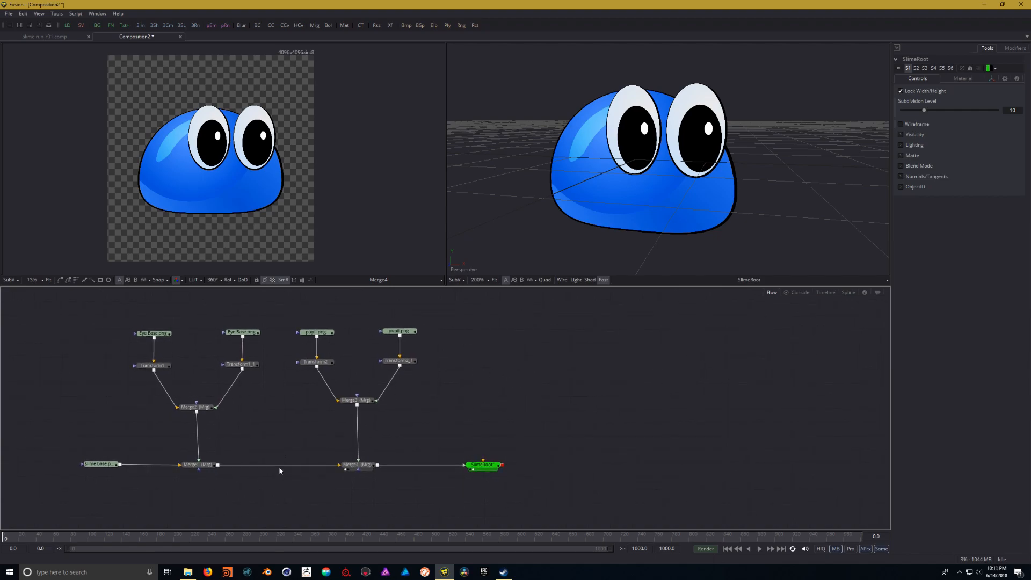
pyautogui.moveTo(472, 439); pyautogui.dragTo(498, 436)
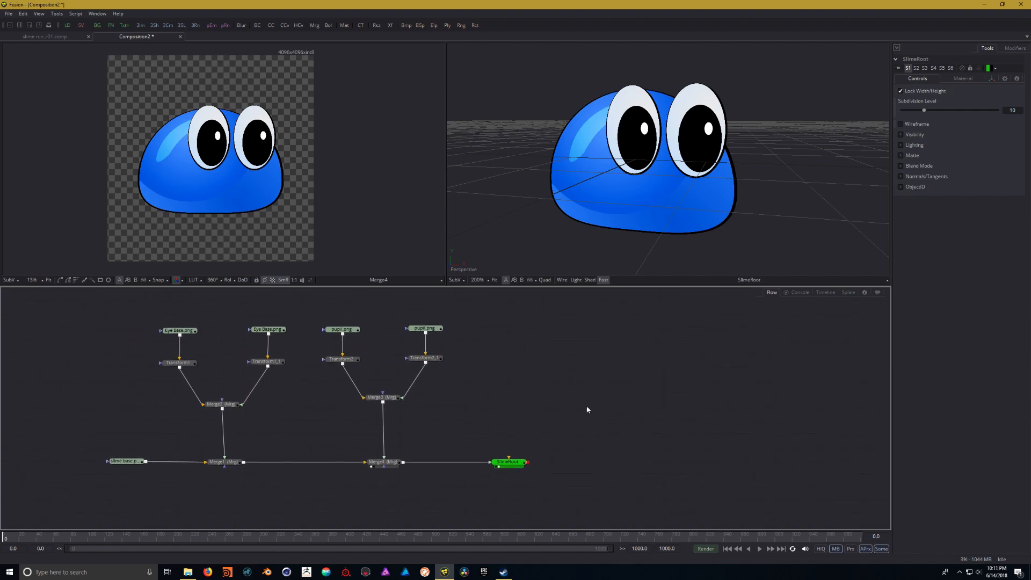
pyautogui.moveTo(588, 406); pyautogui.dragTo(537, 407)
pyautogui.moveTo(537, 406); pyautogui.dragTo(529, 408)
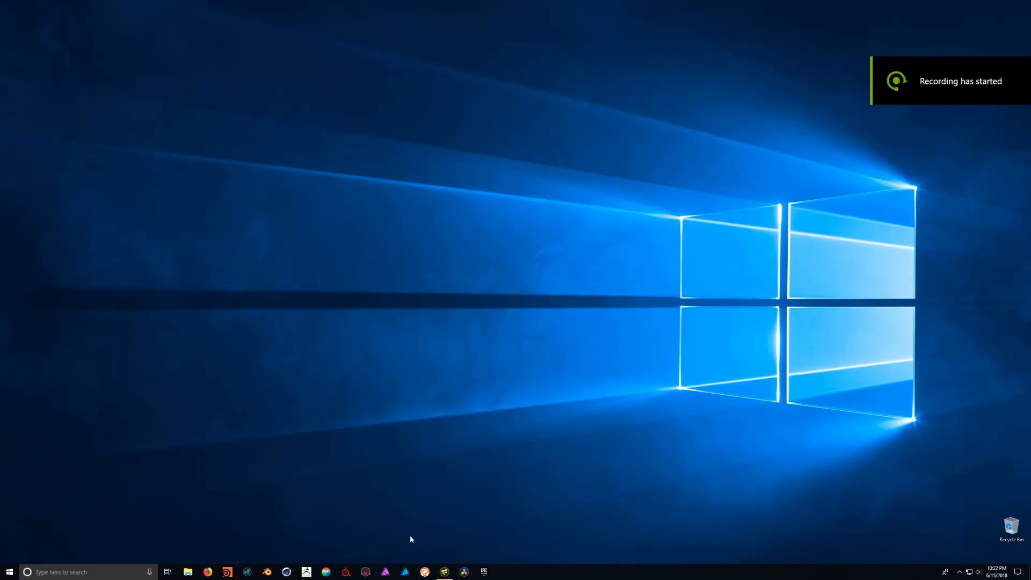
# Step: Switch to Fusion and bring the slime_run_setup.comp node graph into view
pyautogui.click(442, 573)
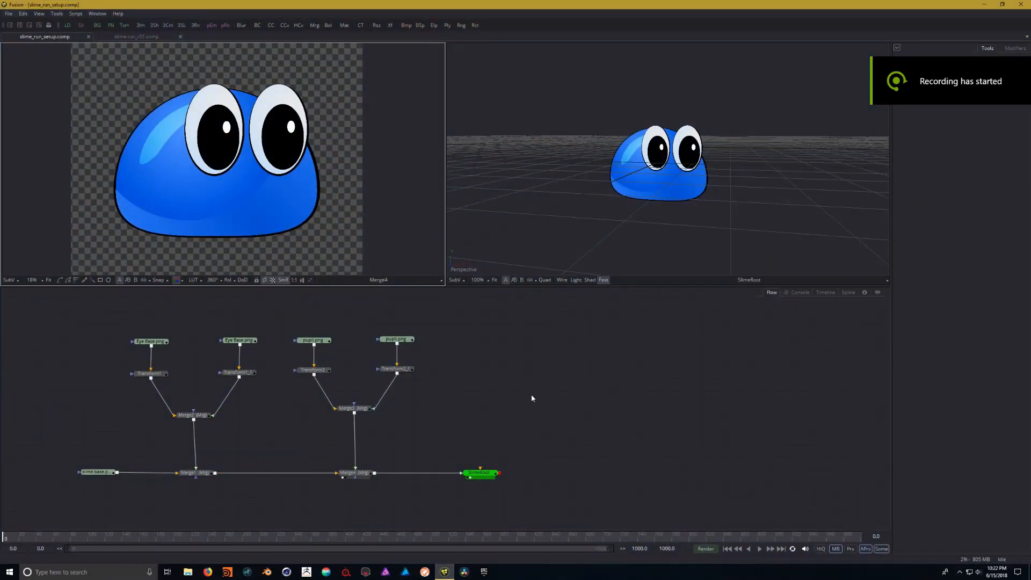
pyautogui.moveTo(497, 380); pyautogui.dragTo(520, 373)
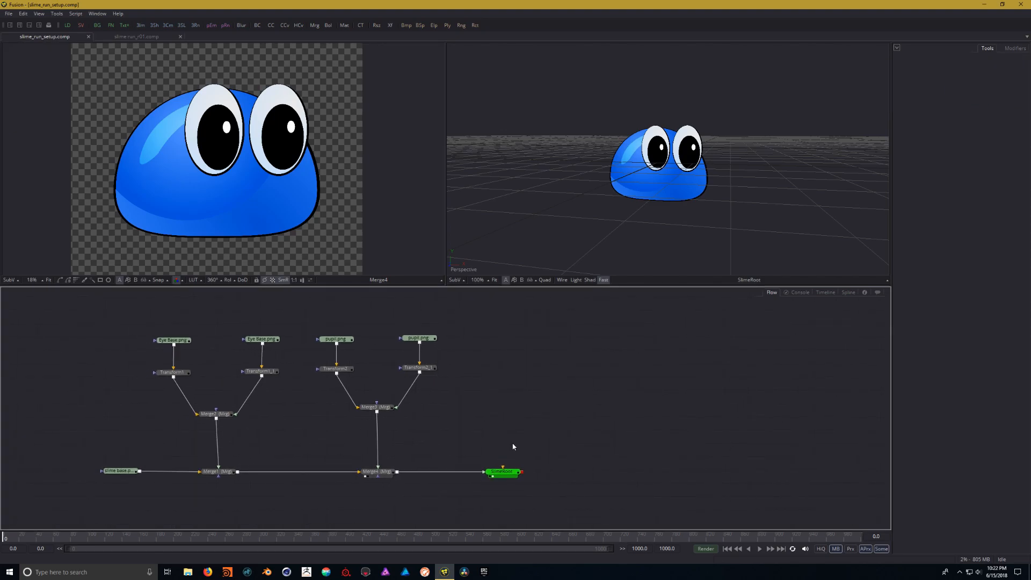
# Step: Select the SlimeRoot image plane and show its 3D transform settings
pyautogui.click(503, 474)
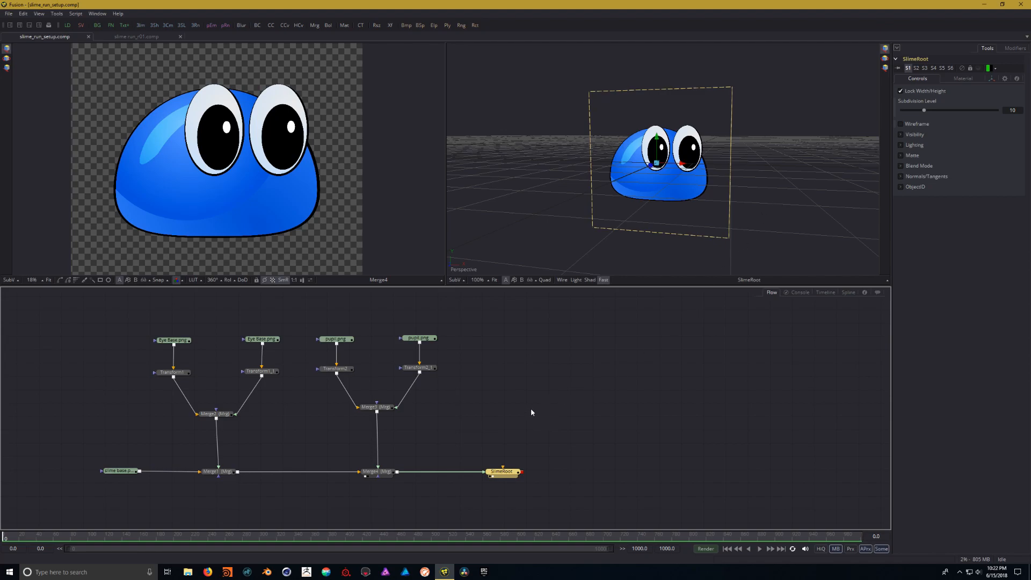
pyautogui.moveTo(671, 179); pyautogui.dragTo(758, 176)
pyautogui.scroll(-2, 756, 177)
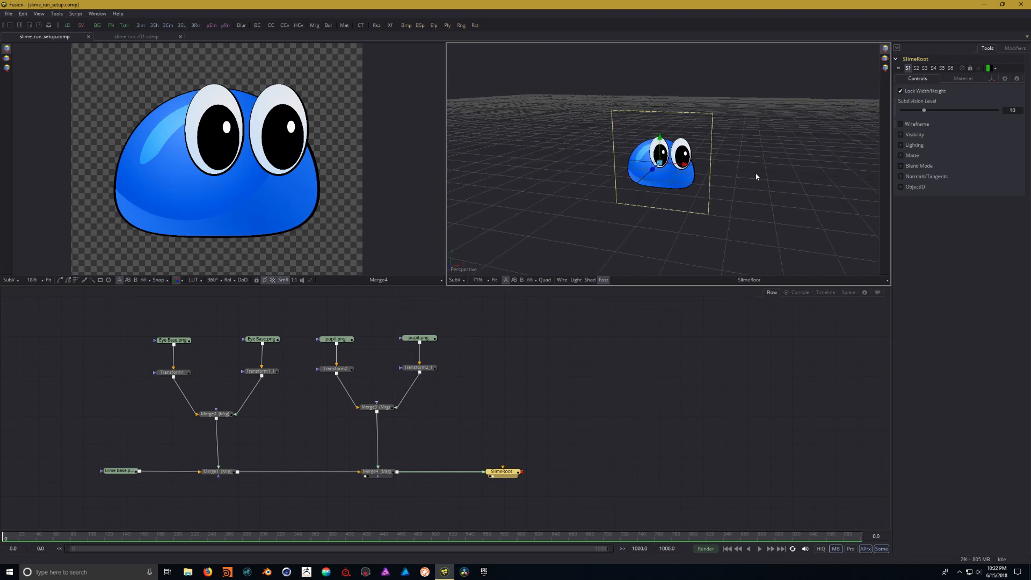
pyautogui.moveTo(778, 155); pyautogui.dragTo(690, 204)
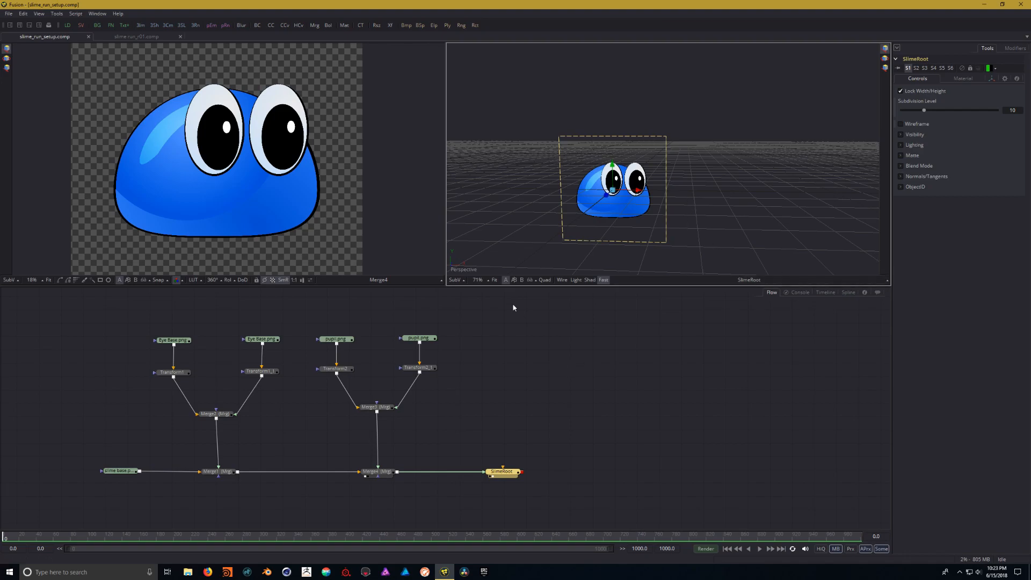
pyautogui.click(505, 475)
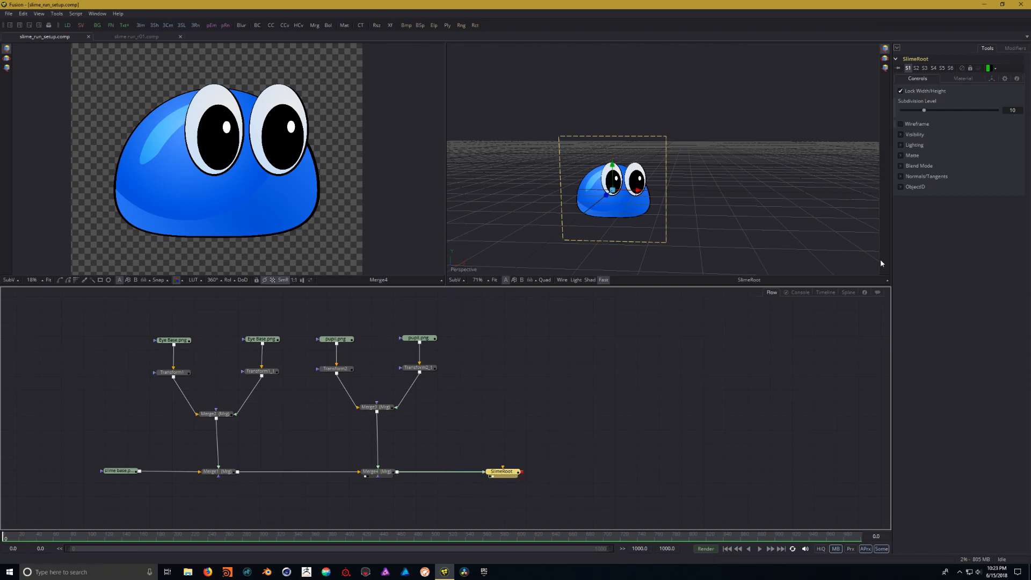
pyautogui.click(992, 79)
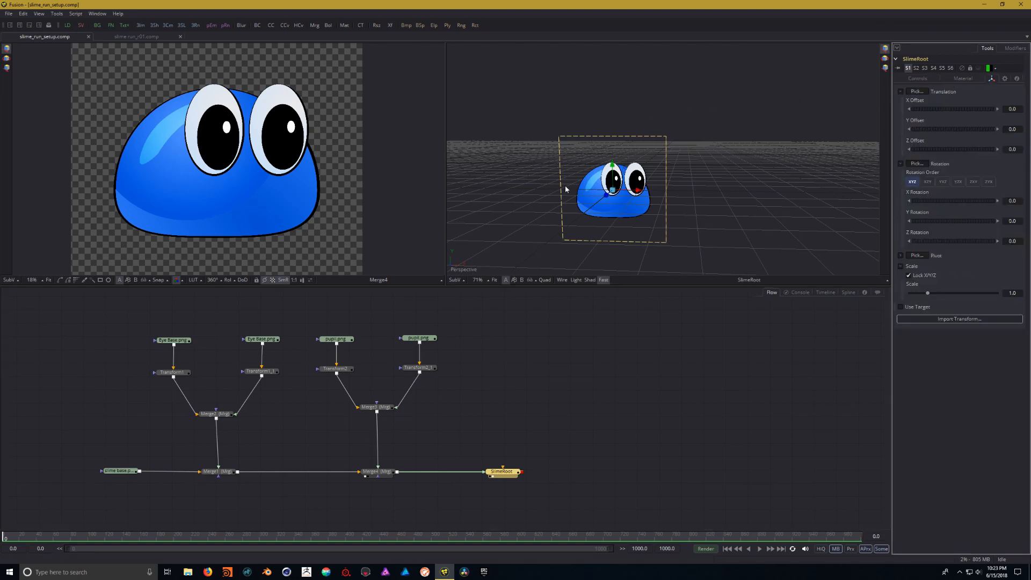
# Step: Try raising the SlimeRoot plane along its Y axis in the 3D view and undo the move
pyautogui.moveTo(613, 167); pyautogui.dragTo(628, 104)
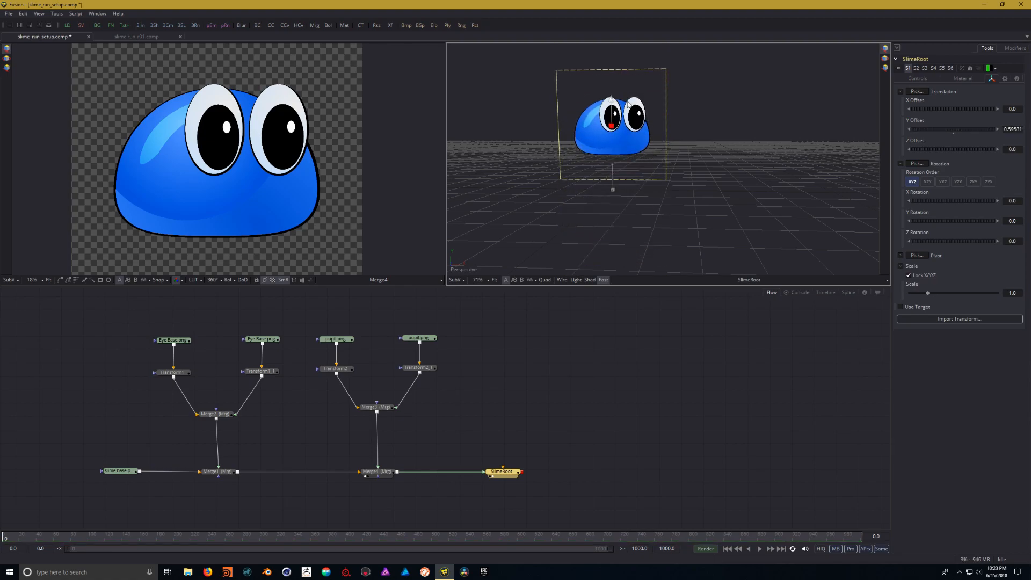
pyautogui.hotkey('ctrl', 'z')
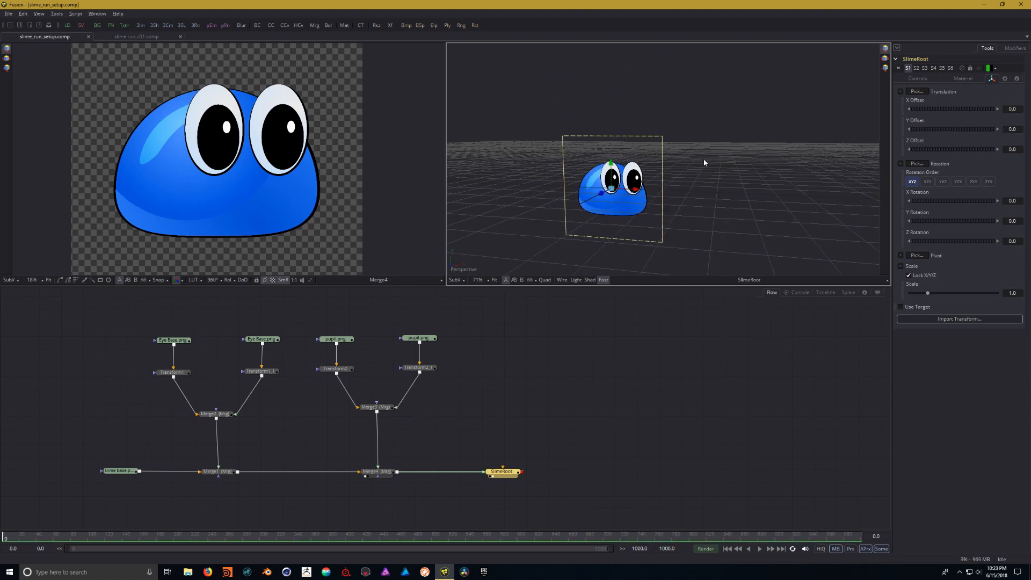
pyautogui.scroll(1, 606, 197)
pyautogui.scroll(-1, 606, 196)
pyautogui.scroll(1, 606, 197)
pyautogui.moveTo(607, 197); pyautogui.dragTo(654, 181)
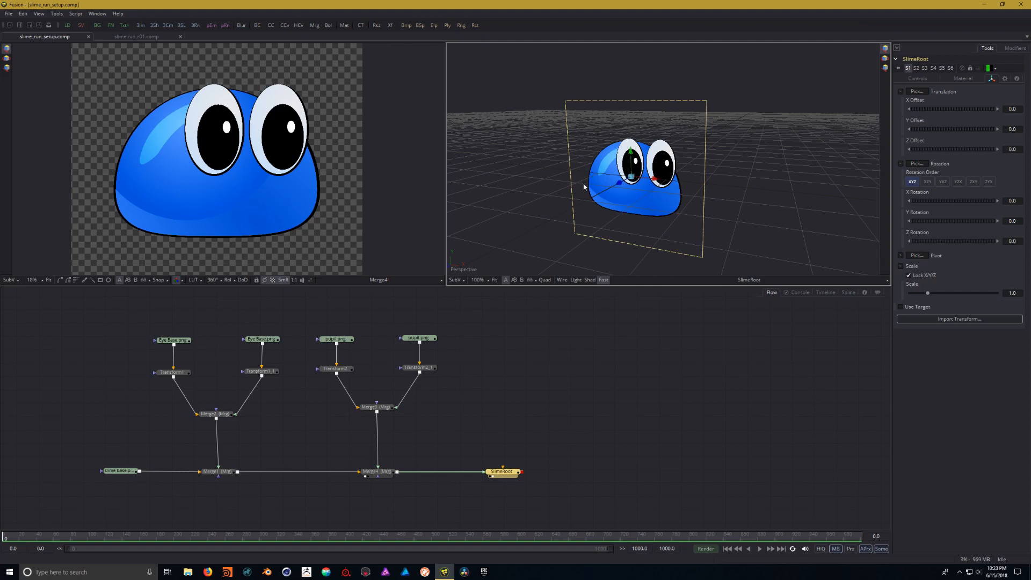
pyautogui.moveTo(699, 192); pyautogui.dragTo(681, 195)
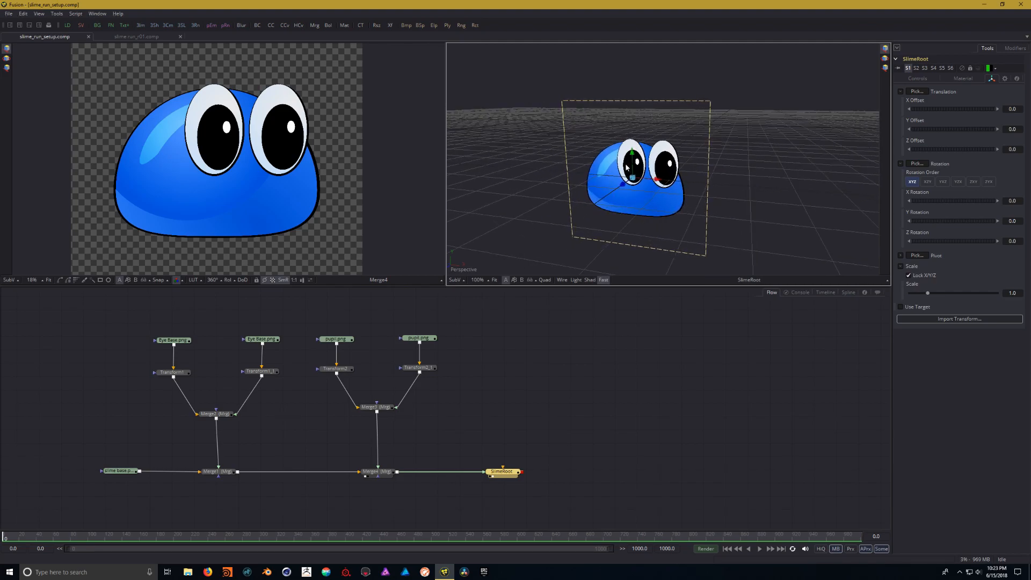
# Step: Animate SlimeRoot's Y Offset at frame 0 and display its curve in the spline editor
pyautogui.rightClick(918, 123)
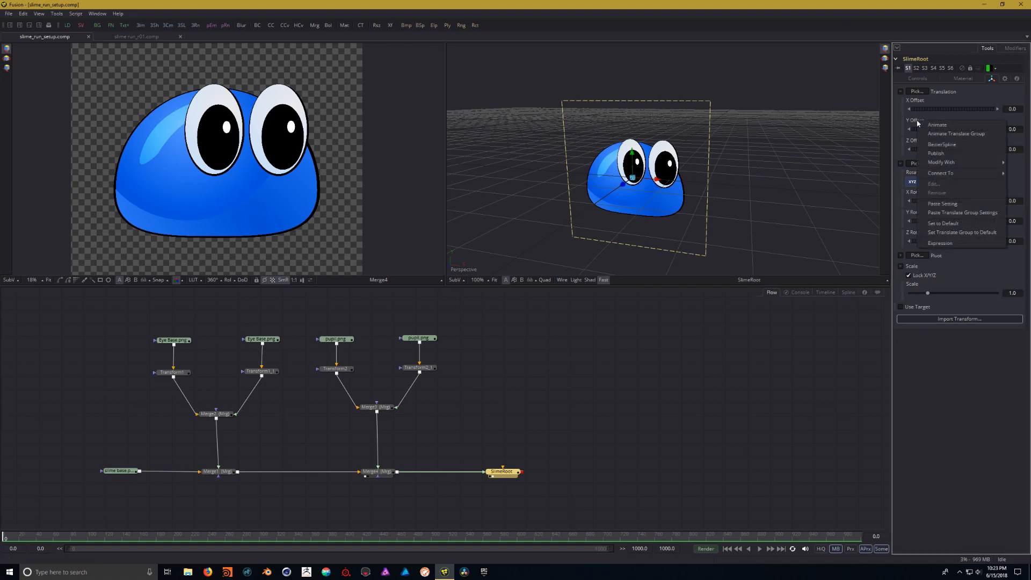
pyautogui.click(938, 126)
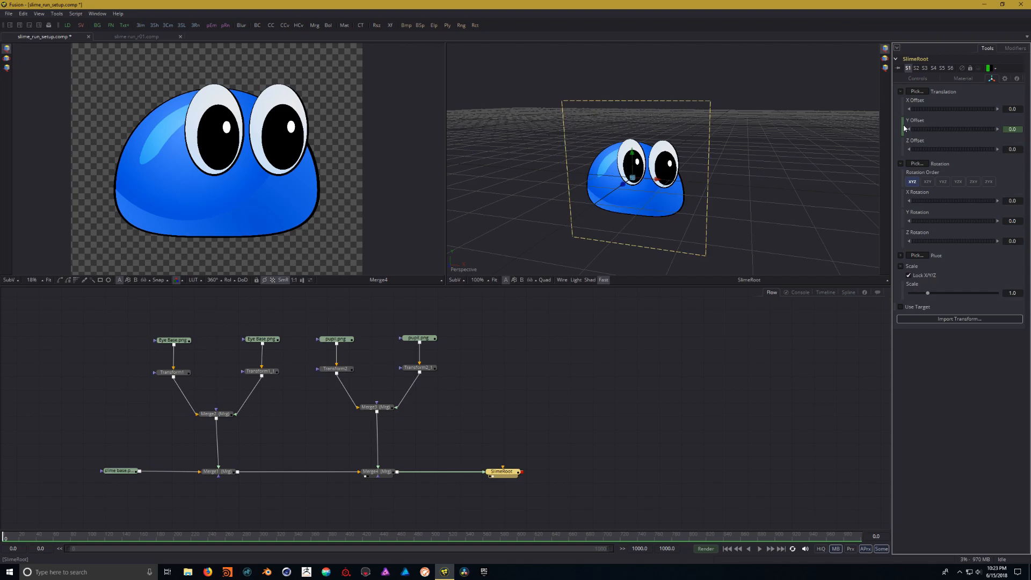
pyautogui.click(849, 293)
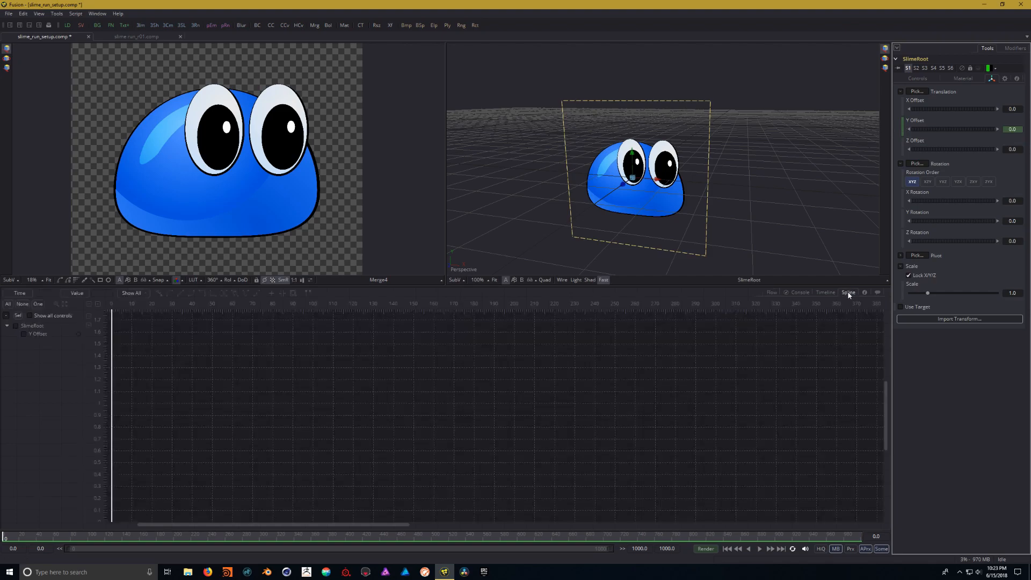
pyautogui.click(15, 326)
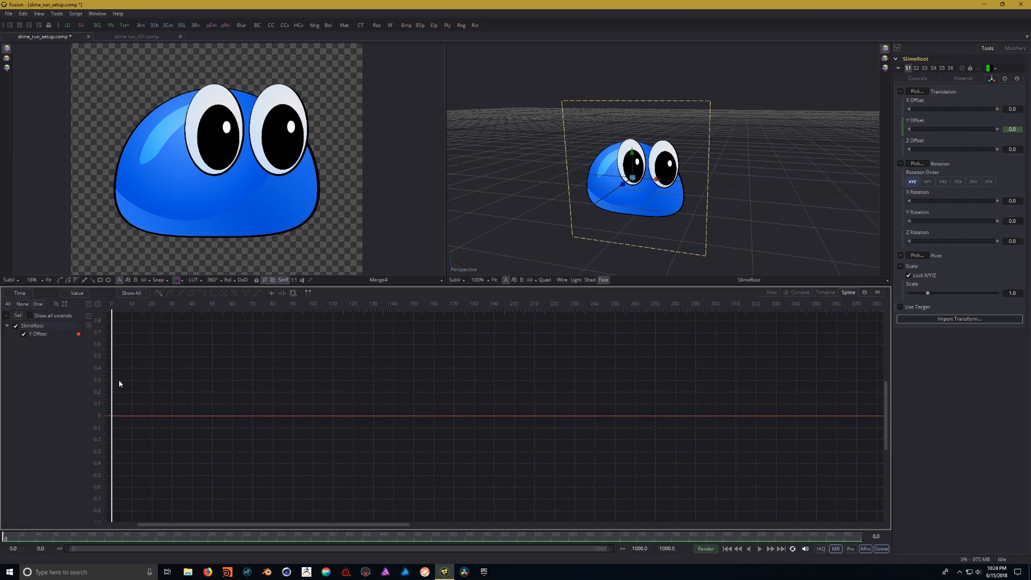
pyautogui.moveTo(216, 394); pyautogui.dragTo(293, 421)
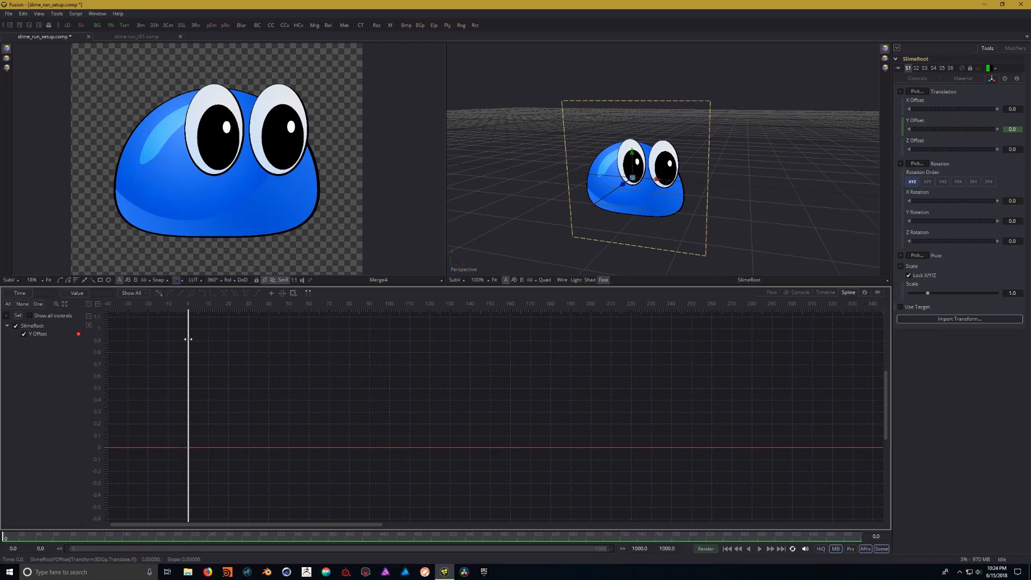
# Step: Set a Y Offset keyframe of 0.0 for SlimeRoot at frame 10
pyautogui.moveTo(188, 340); pyautogui.dragTo(200, 356)
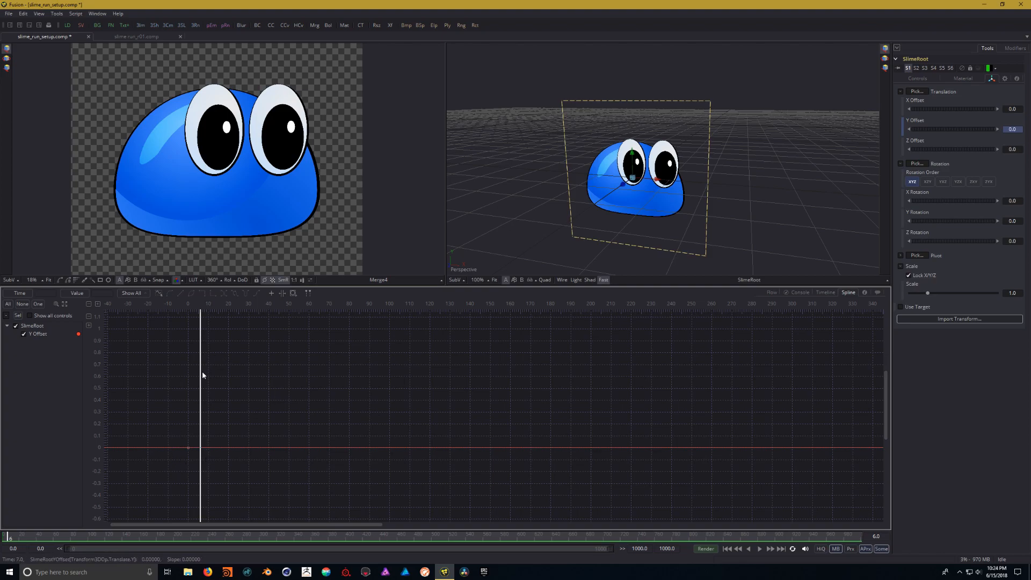
pyautogui.moveTo(199, 372); pyautogui.dragTo(188, 372)
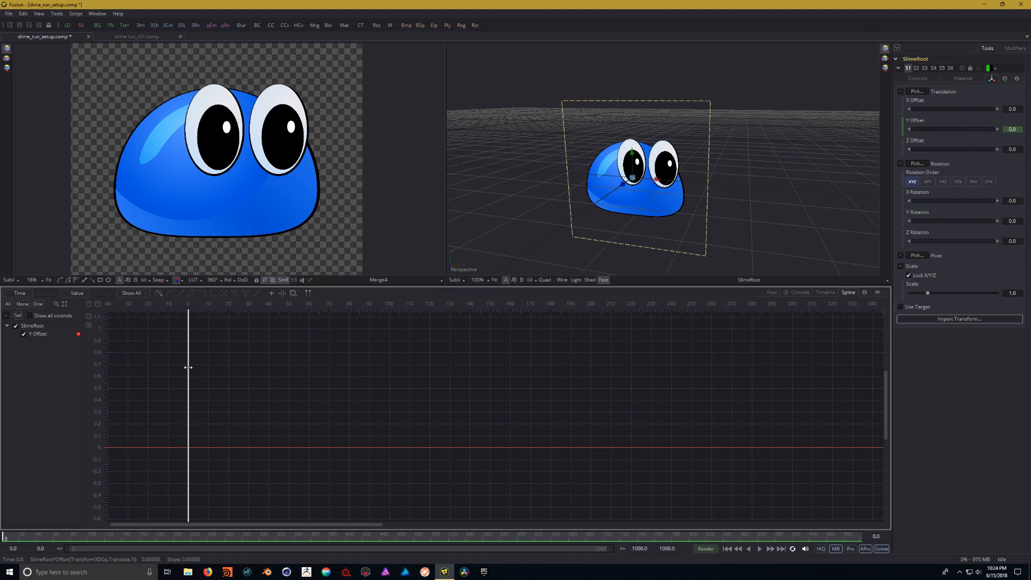
pyautogui.moveTo(188, 367); pyautogui.dragTo(208, 371)
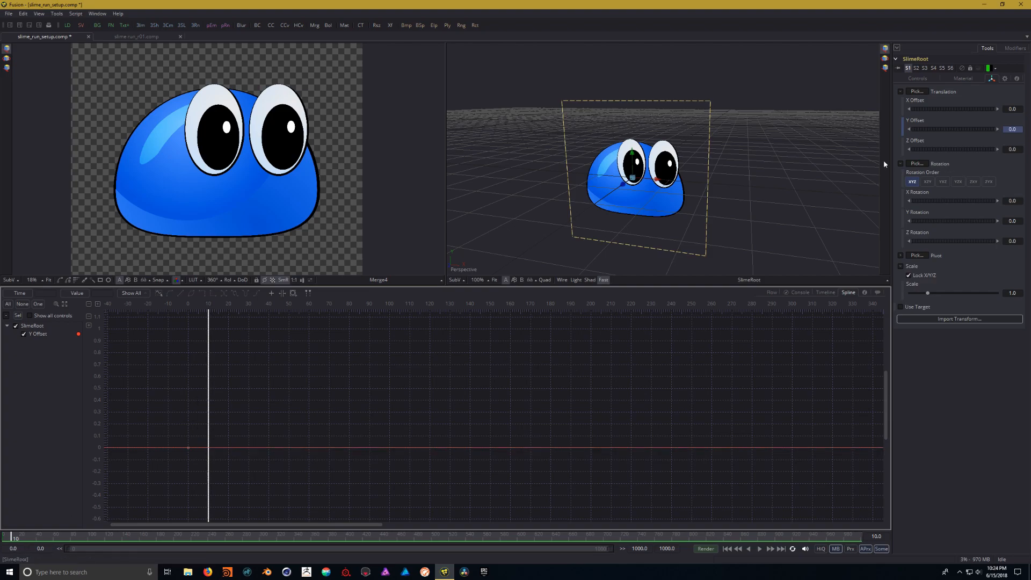
pyautogui.click(903, 128)
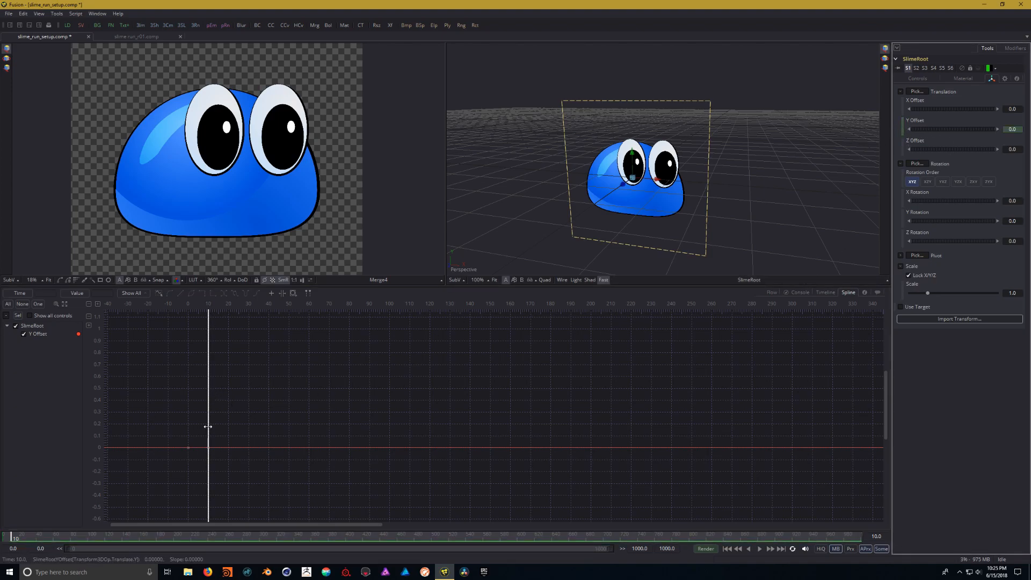
pyautogui.moveTo(208, 421)
pyautogui.mouseDown()
pyautogui.moveTo(188, 426)
pyautogui.moveTo(209, 428)
pyautogui.mouseUp()
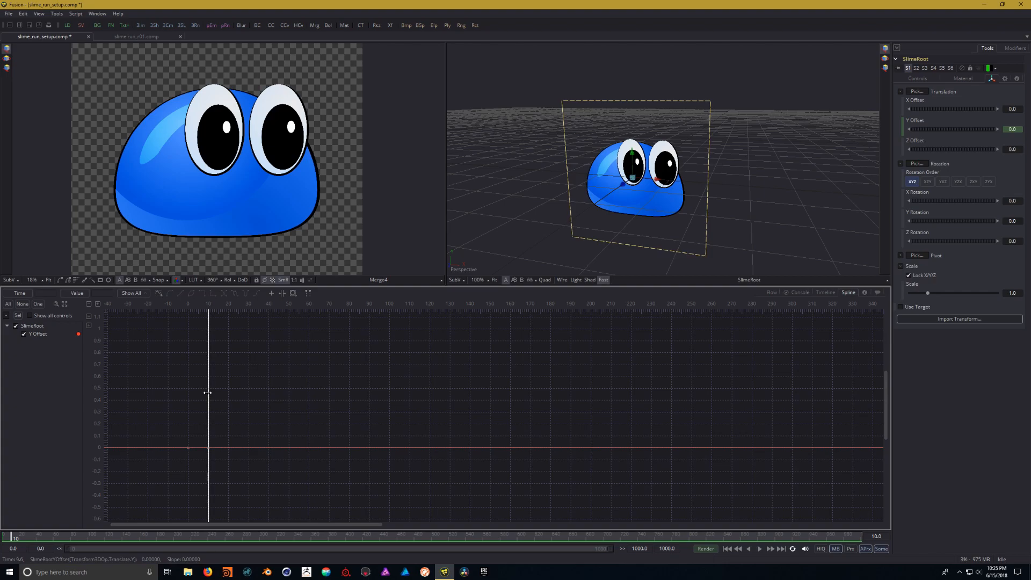
# Step: Raise SlimeRoot at frame 25 and set its Y Offset keyframe to exactly 1.0
pyautogui.moveTo(208, 410); pyautogui.dragTo(238, 415)
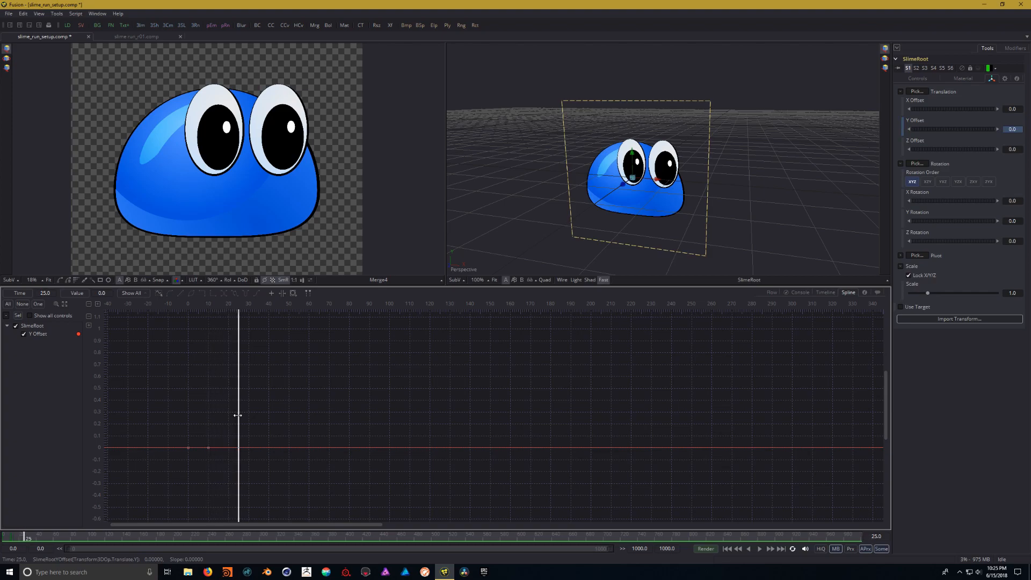
pyautogui.click(208, 446)
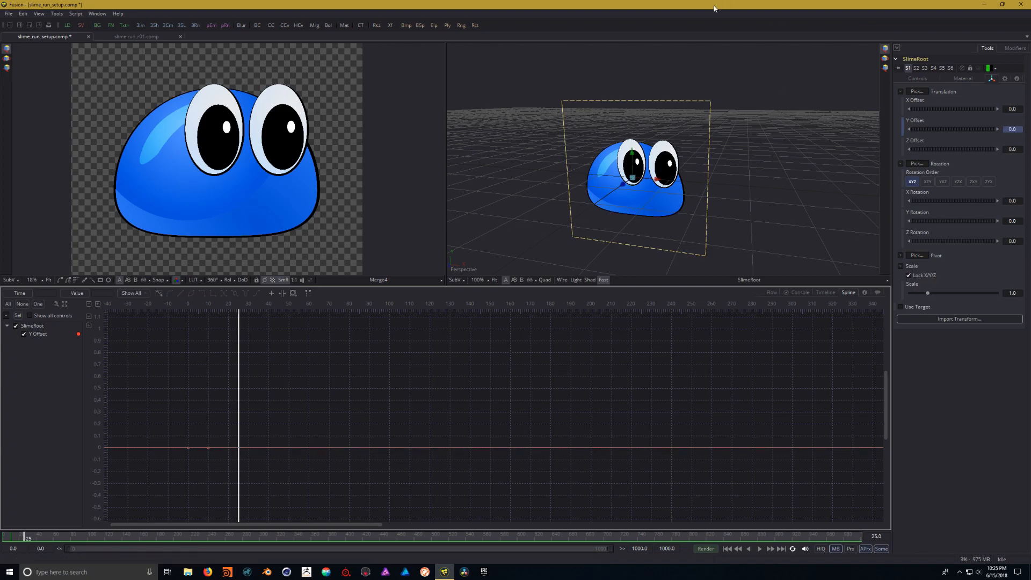
pyautogui.moveTo(633, 154); pyautogui.dragTo(640, 18)
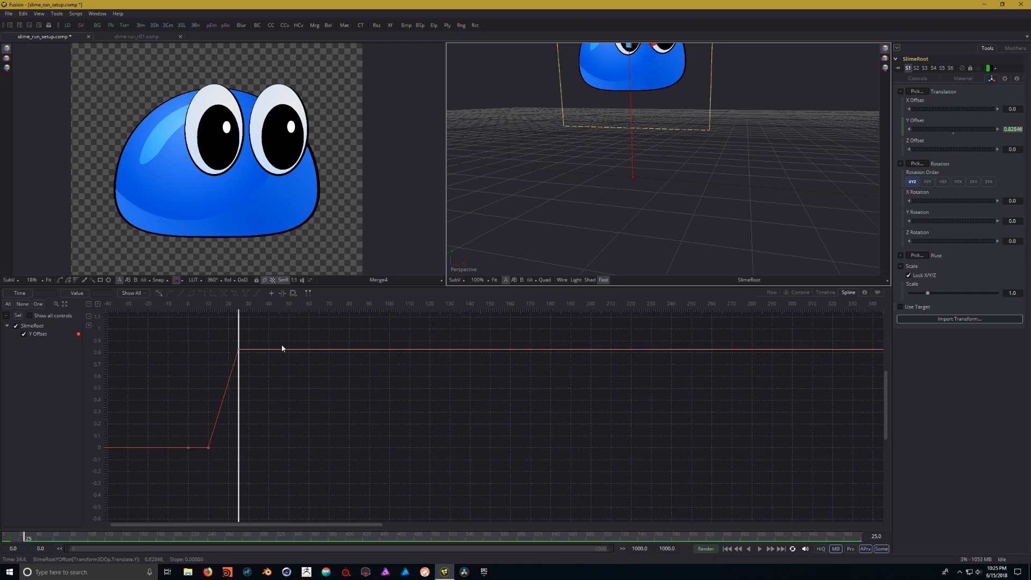
pyautogui.click(1013, 129)
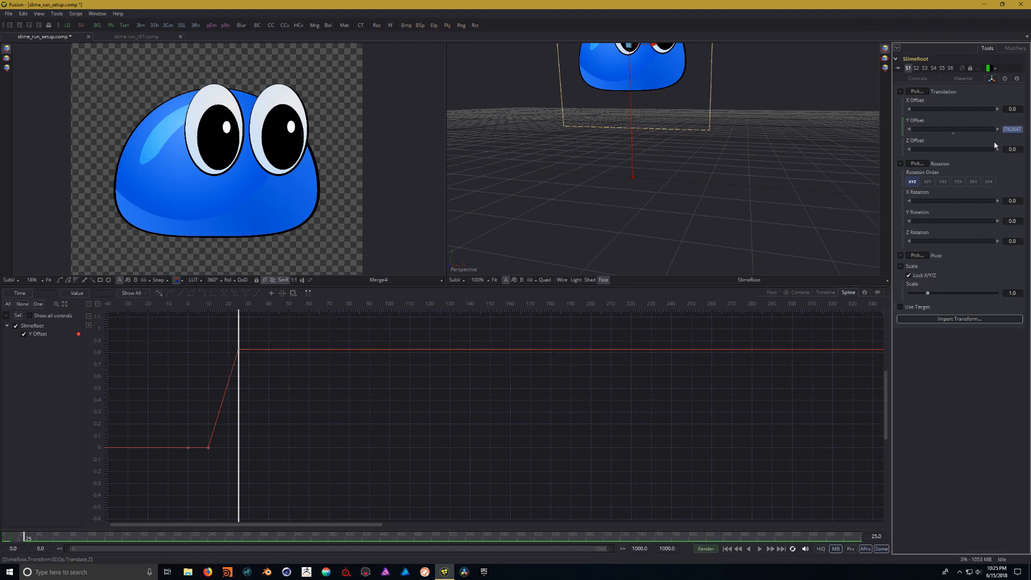
pyautogui.press('Tab')
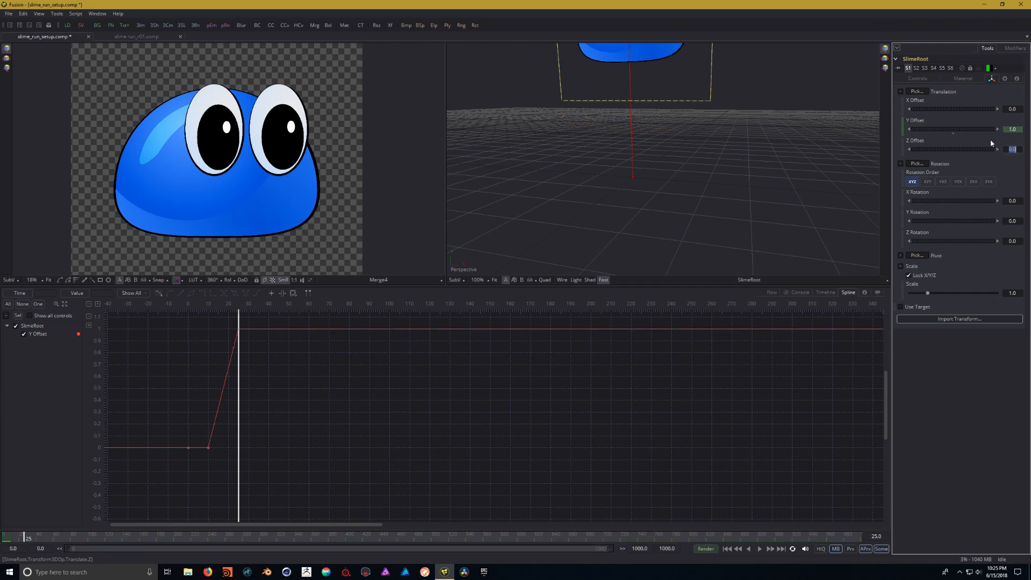
# Step: Bring SlimeRoot back down at frame 35 by setting its Y Offset to 0
pyautogui.scroll(-2, 632, 161)
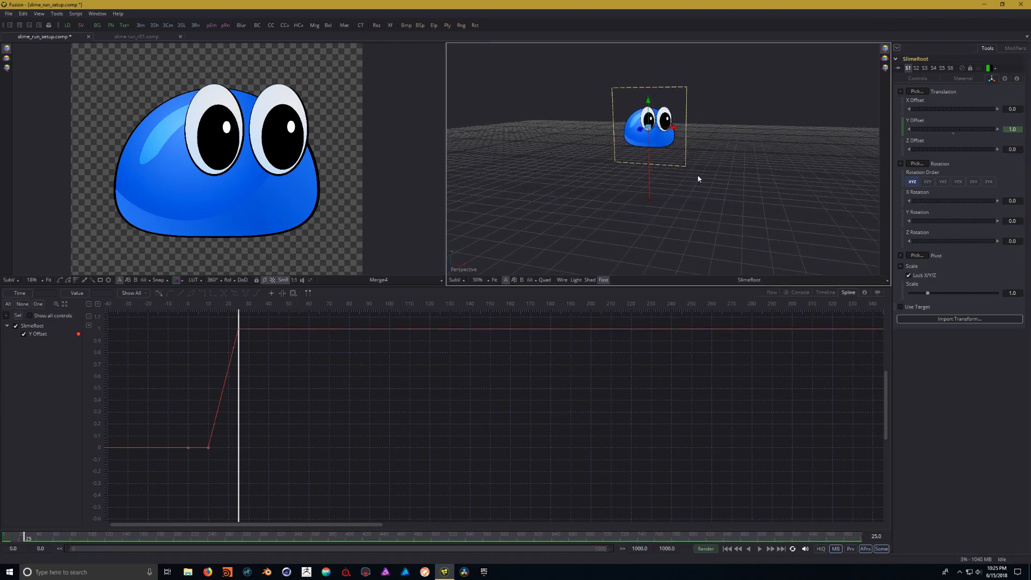
pyautogui.scroll(2, 700, 170)
pyautogui.moveTo(677, 170); pyautogui.dragTo(687, 155)
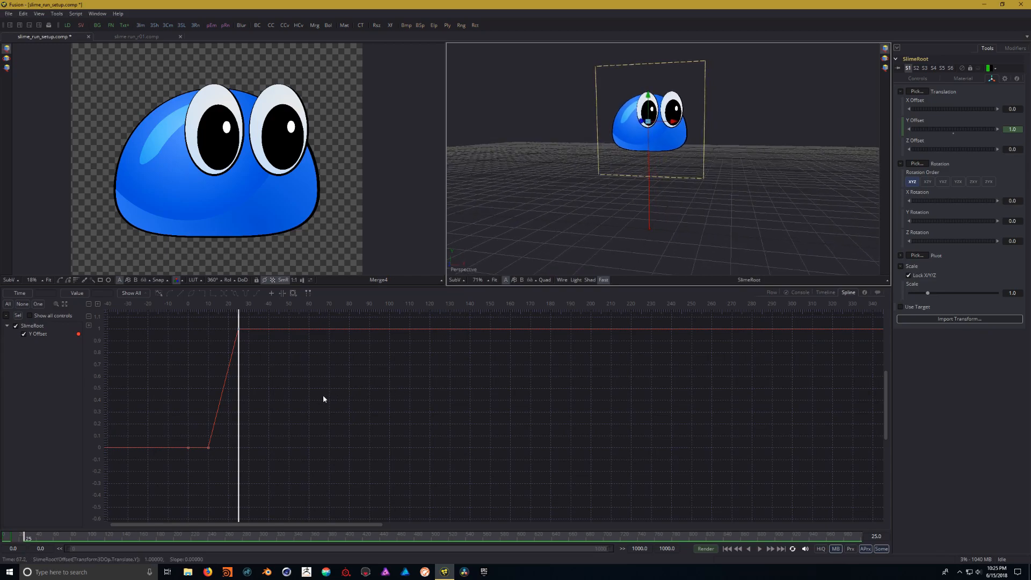
pyautogui.moveTo(238, 318); pyautogui.dragTo(259, 324)
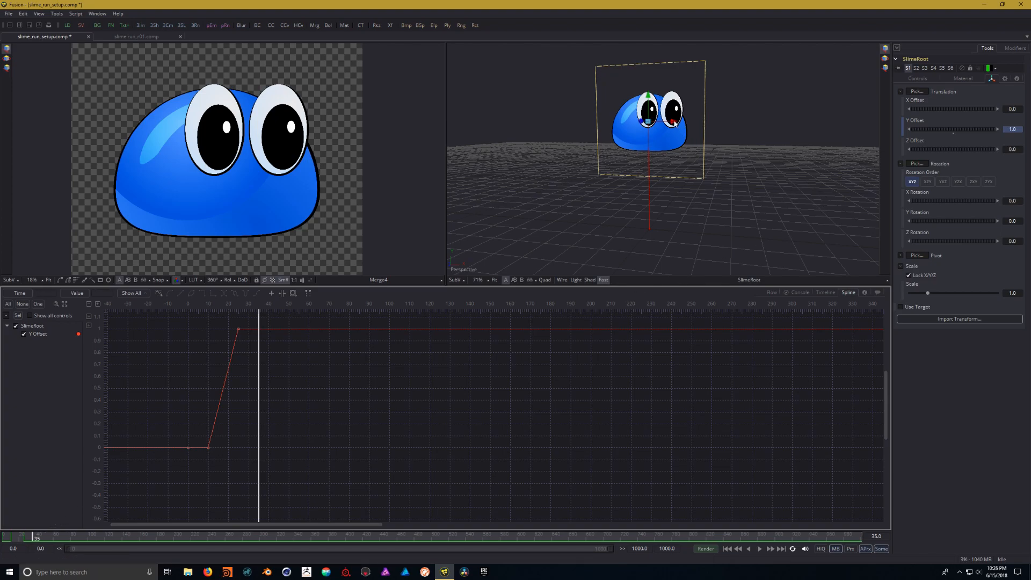
pyautogui.click(1017, 130)
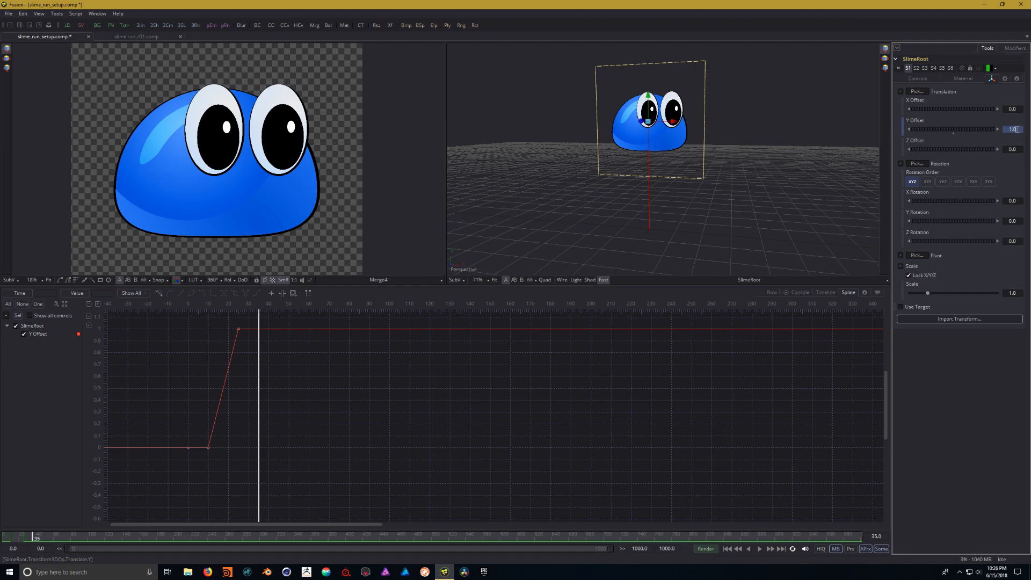
pyautogui.press('BackSpace')
pyautogui.press('BackSpace')
pyautogui.press('BackSpace')
pyautogui.write('0')
pyautogui.press('Tab')
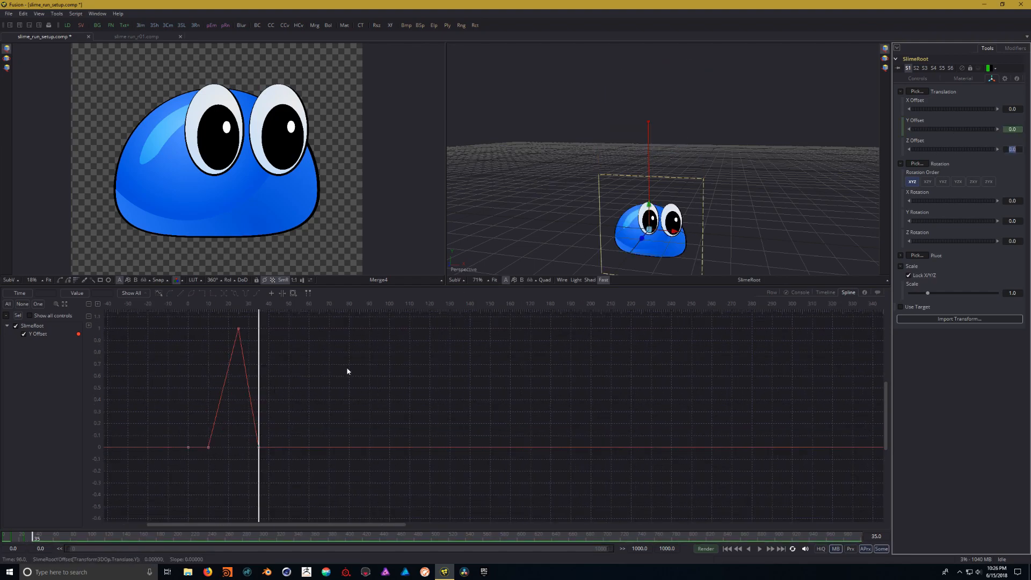
# Step: Examine the shape and timing of SlimeRoot's Y Offset curve at different scales in the spline editor
pyautogui.moveTo(358, 427); pyautogui.dragTo(393, 428)
pyautogui.moveTo(536, 405)
pyautogui.mouseDown()
pyautogui.moveTo(603, 410)
pyautogui.moveTo(444, 398)
pyautogui.moveTo(550, 394)
pyautogui.moveTo(533, 400)
pyautogui.moveTo(548, 405)
pyautogui.mouseUp()
pyautogui.scroll(-3, 372, 392)
pyautogui.scroll(-2, 374, 395)
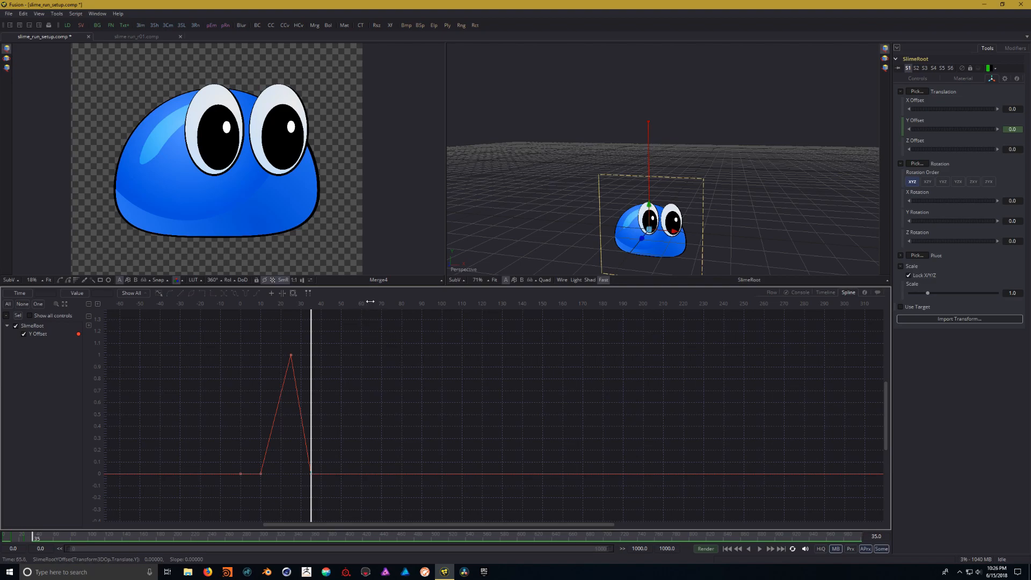
pyautogui.moveTo(368, 302); pyautogui.dragTo(436, 310)
pyautogui.moveTo(231, 302); pyautogui.dragTo(543, 299)
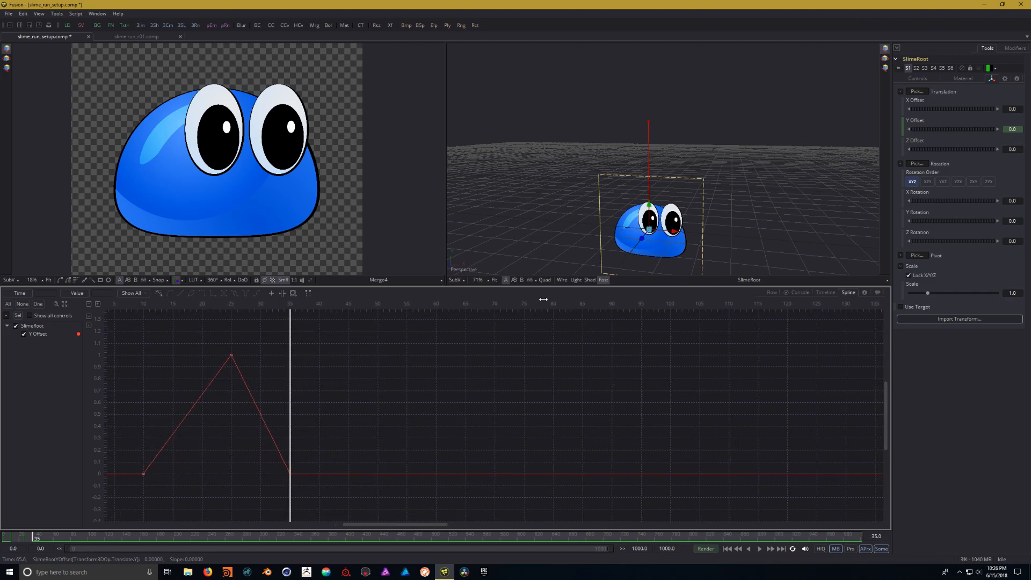
pyautogui.moveTo(301, 366); pyautogui.dragTo(374, 368)
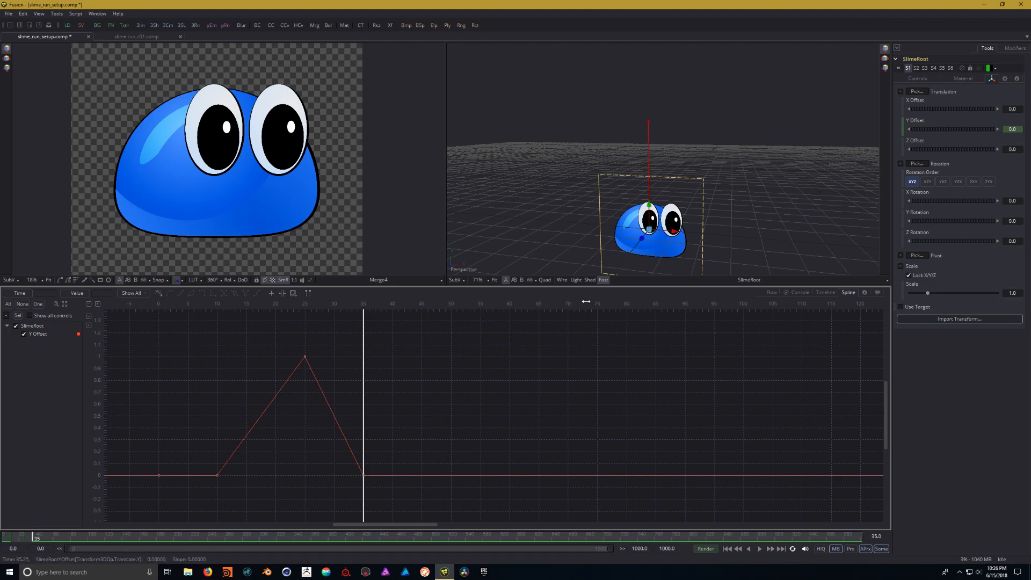
pyautogui.moveTo(685, 302); pyautogui.dragTo(801, 321)
pyautogui.scroll(-2, 391, 397)
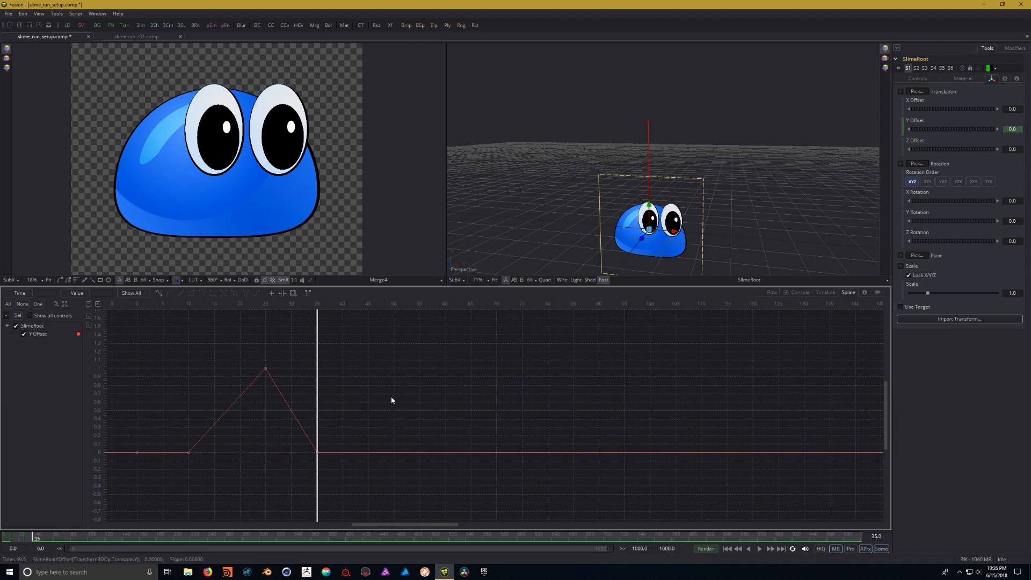
# Step: Return to frame 0 and play back the slime's jump animation
pyautogui.moveTo(324, 398); pyautogui.dragTo(346, 383)
pyautogui.moveTo(370, 319); pyautogui.dragTo(192, 345)
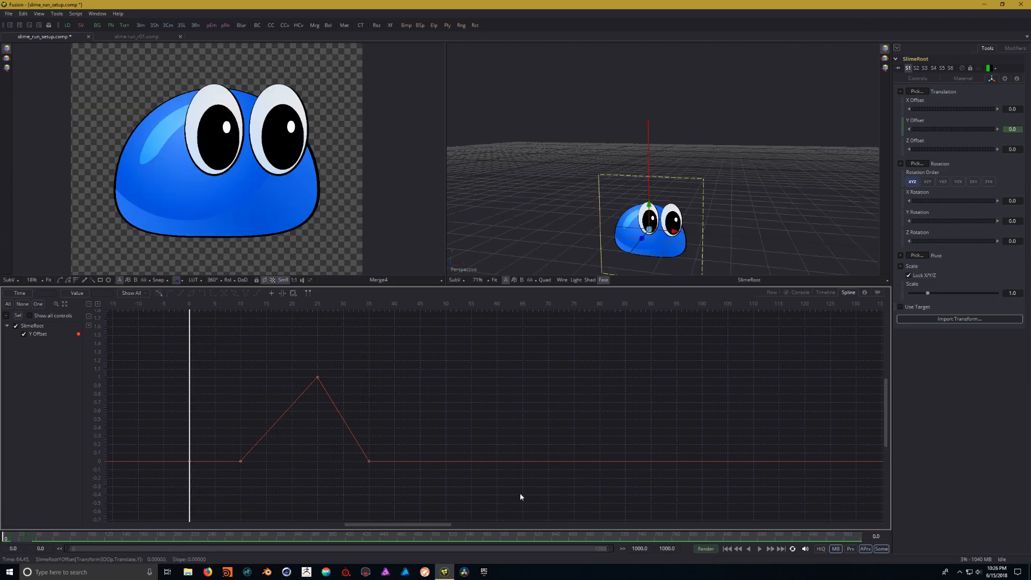
pyautogui.click(761, 549)
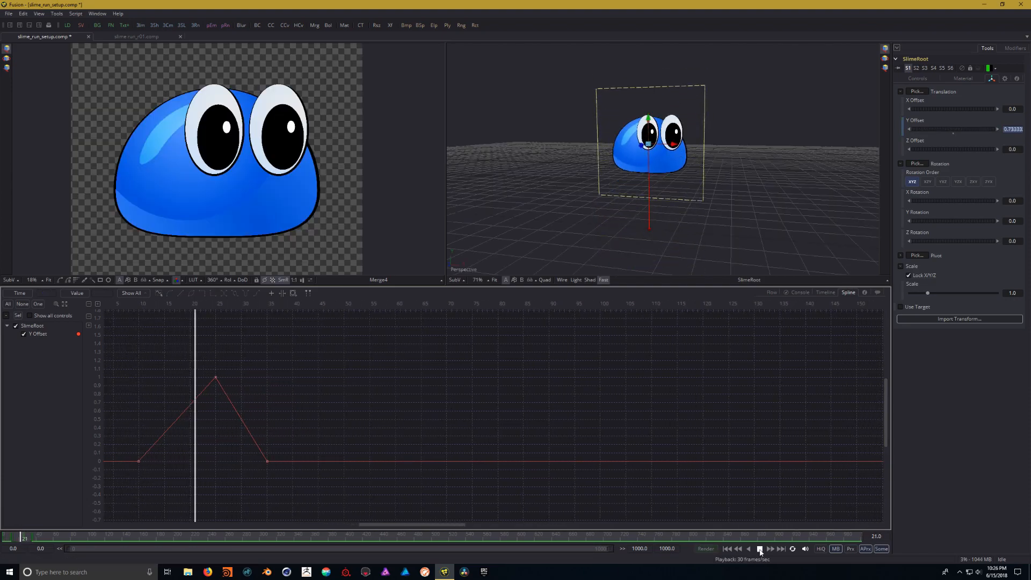
# Step: Scrub through the straight rise of SlimeRoot's Y Offset curve from frame 10 and play back the jump
pyautogui.moveTo(489, 394); pyautogui.dragTo(772, 404)
pyautogui.moveTo(495, 361); pyautogui.dragTo(290, 378)
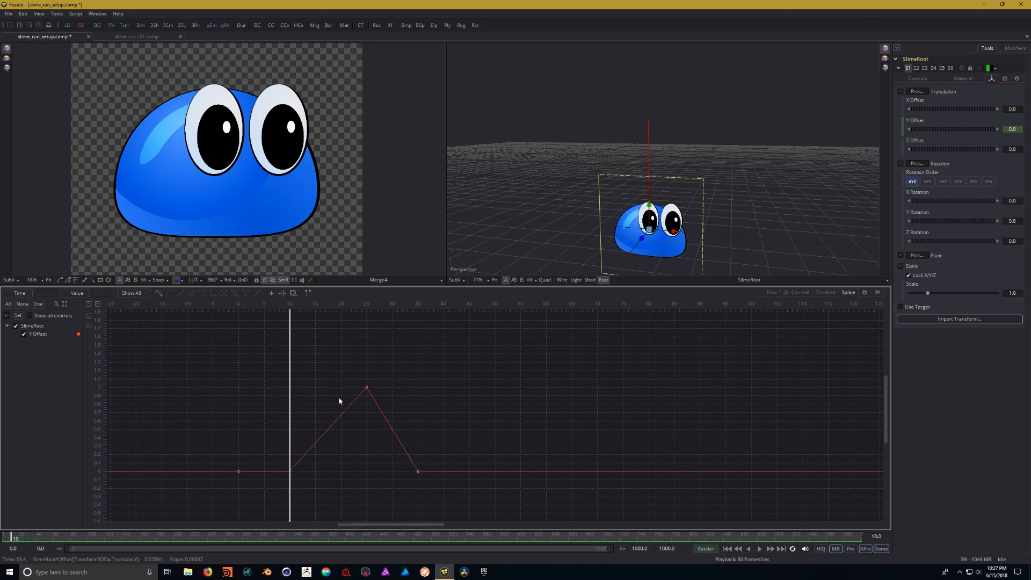
pyautogui.moveTo(334, 366); pyautogui.dragTo(414, 411)
pyautogui.moveTo(290, 362)
pyautogui.mouseDown()
pyautogui.moveTo(232, 370)
pyautogui.moveTo(290, 383)
pyautogui.mouseUp()
pyautogui.moveTo(290, 366); pyautogui.dragTo(310, 379)
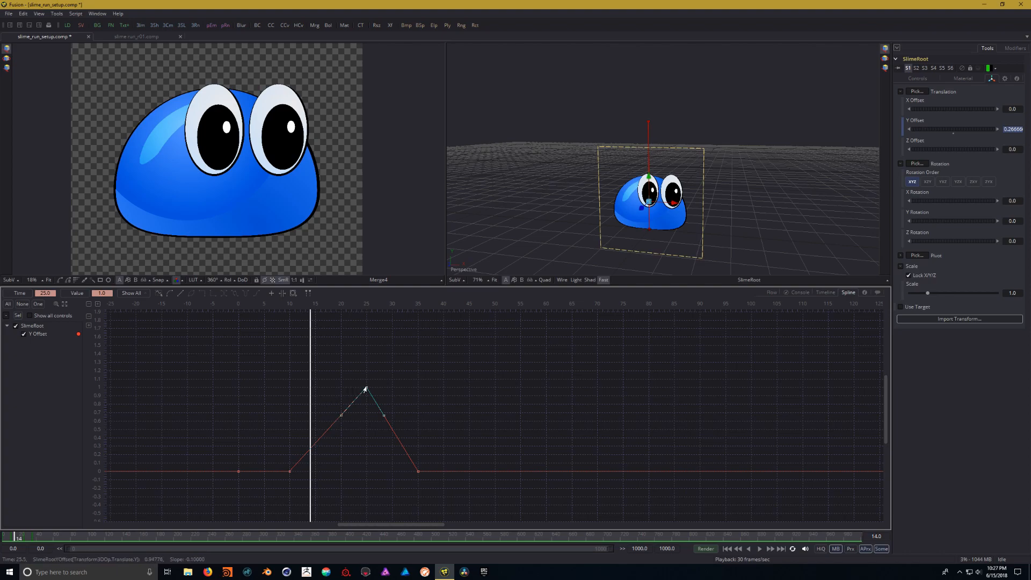
pyautogui.moveTo(310, 391)
pyautogui.mouseDown()
pyautogui.moveTo(287, 393)
pyautogui.moveTo(300, 400)
pyautogui.mouseUp()
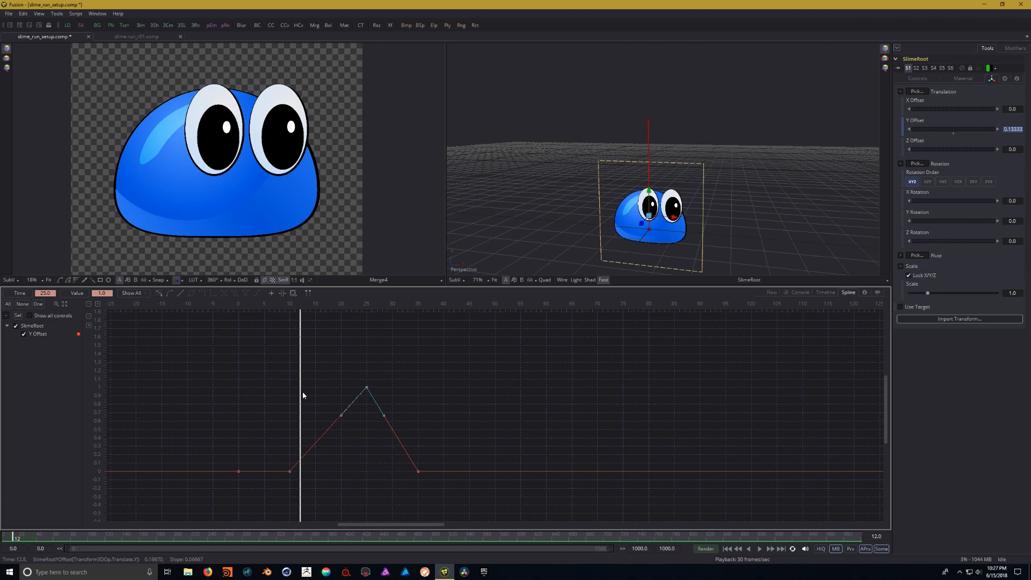
pyautogui.moveTo(303, 396); pyautogui.dragTo(290, 391)
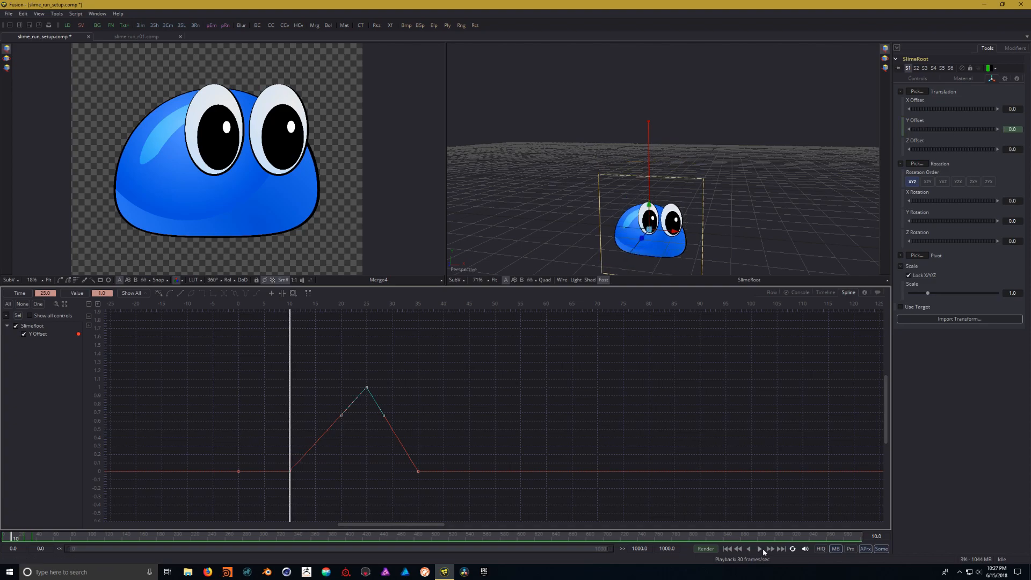
pyautogui.click(761, 548)
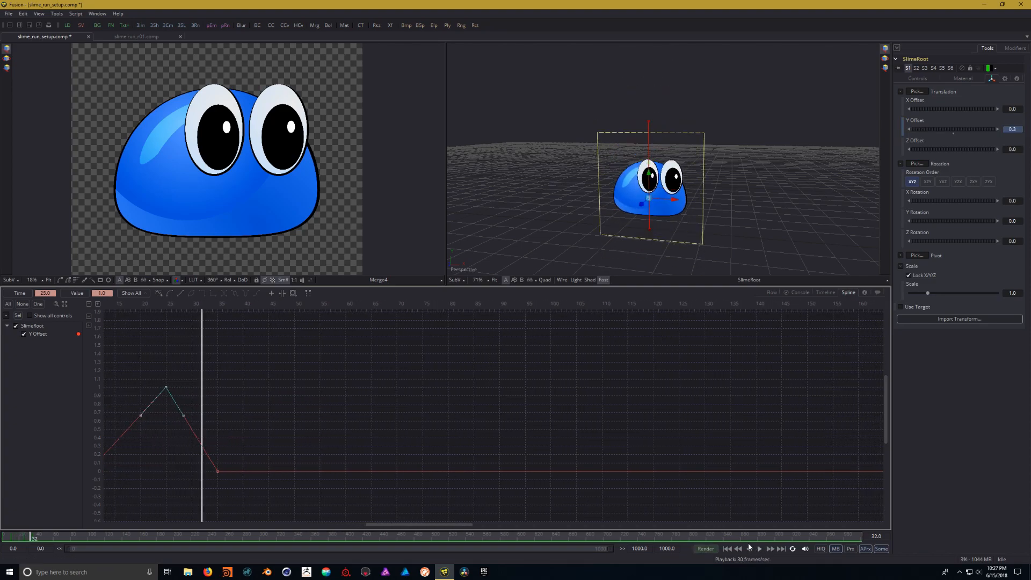
# Step: Ease into the jump's peak by extending the frame 25 keyframe's incoming handle horizontally to about frame 17
pyautogui.moveTo(266, 365); pyautogui.dragTo(526, 375)
pyautogui.moveTo(456, 363); pyautogui.dragTo(343, 375)
pyautogui.click(391, 391)
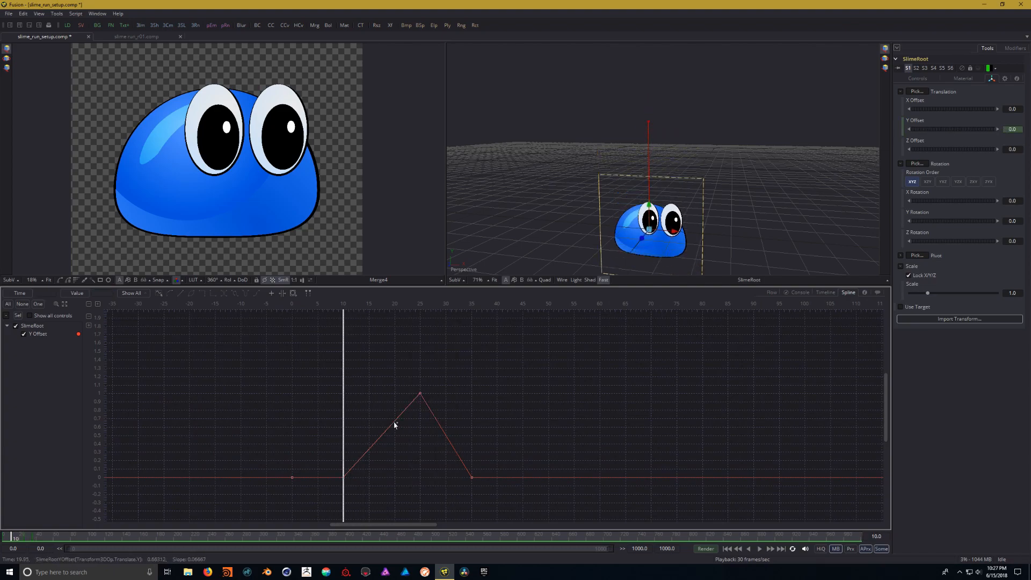
pyautogui.click(420, 396)
pyautogui.moveTo(398, 423); pyautogui.dragTo(381, 393)
# Step: Play back the jump from frame 10 and scrub through the eased rise towards the peak
pyautogui.click(760, 549)
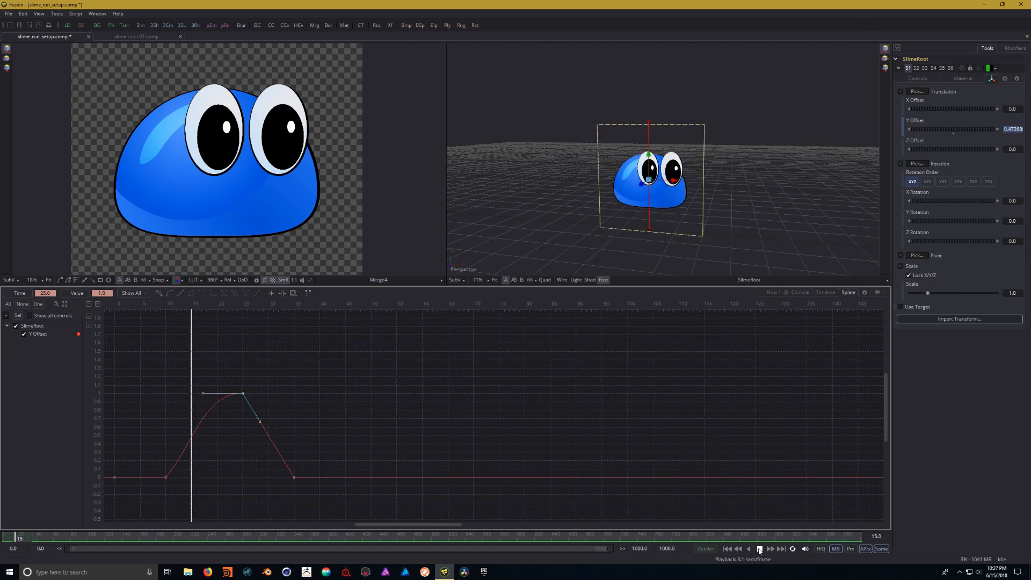
pyautogui.press('space')
pyautogui.moveTo(306, 413); pyautogui.dragTo(330, 395)
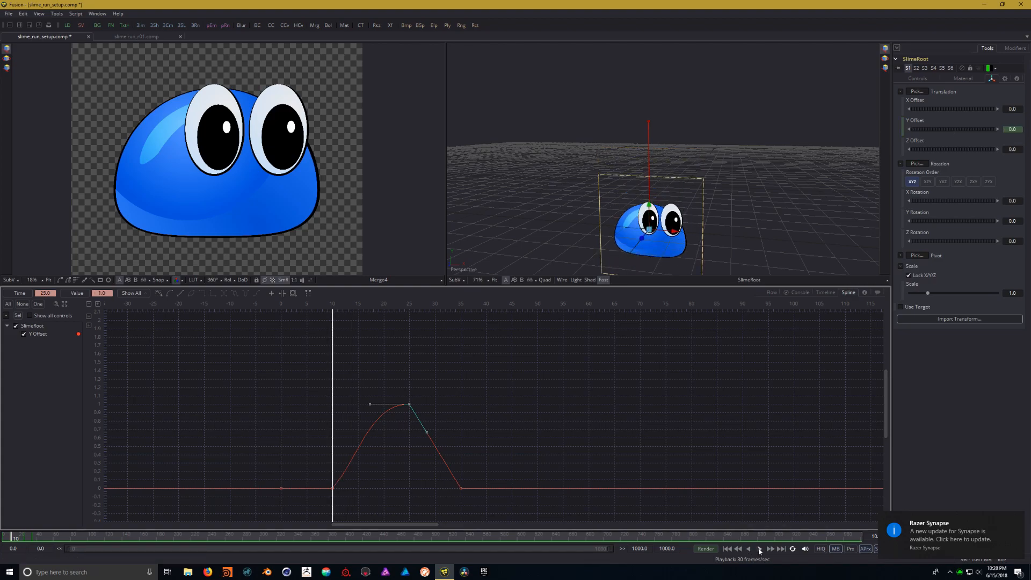
pyautogui.click(759, 550)
pyautogui.click(760, 550)
pyautogui.moveTo(367, 434); pyautogui.dragTo(629, 427)
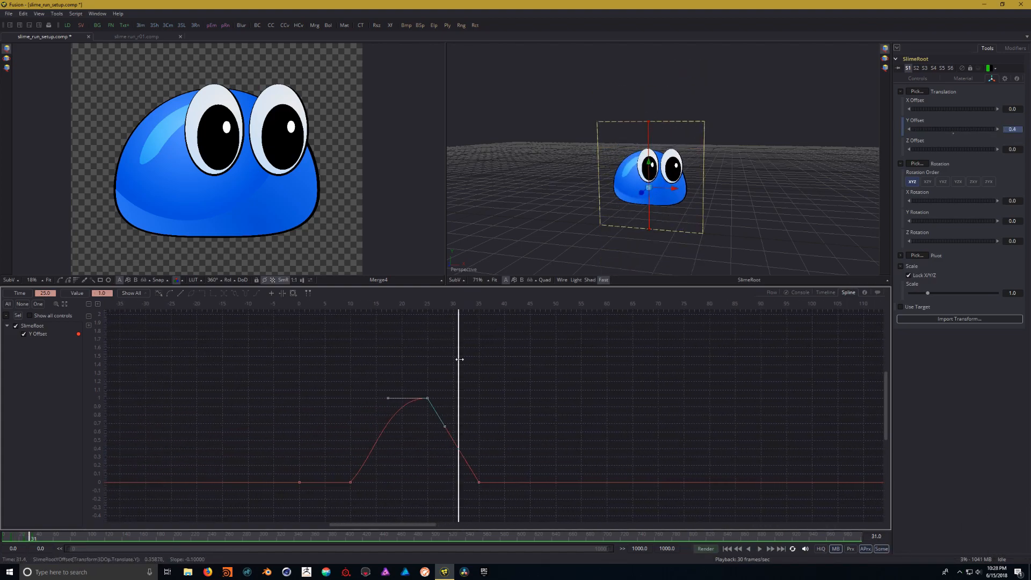
pyautogui.moveTo(457, 359); pyautogui.dragTo(350, 395)
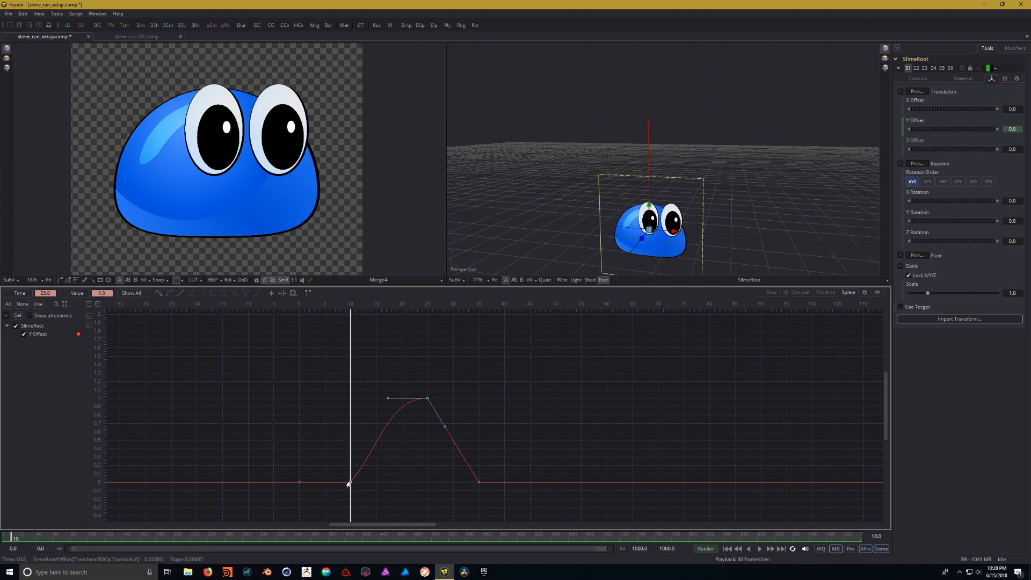
pyautogui.moveTo(352, 388); pyautogui.dragTo(367, 390)
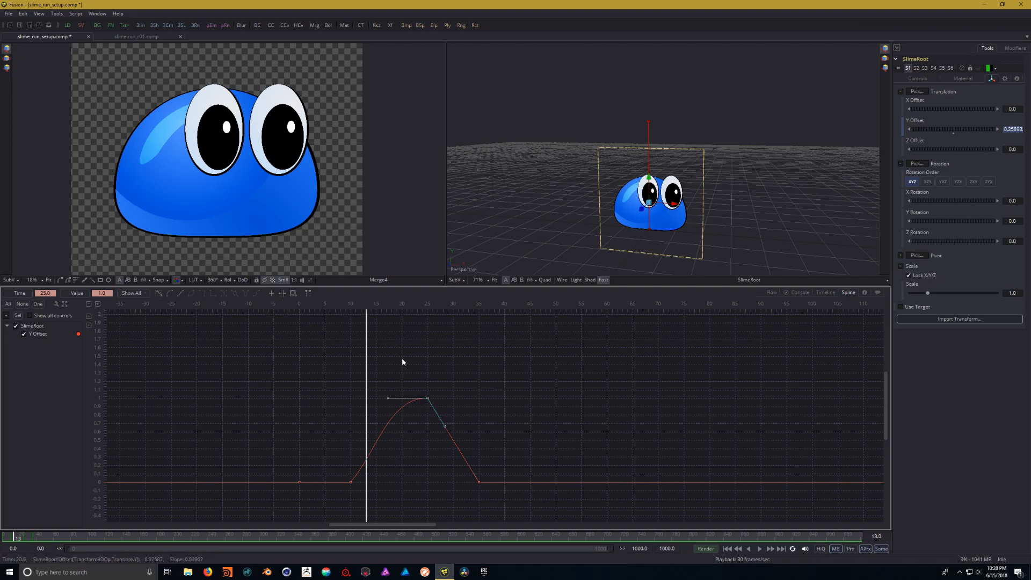
pyautogui.moveTo(367, 354); pyautogui.dragTo(412, 354)
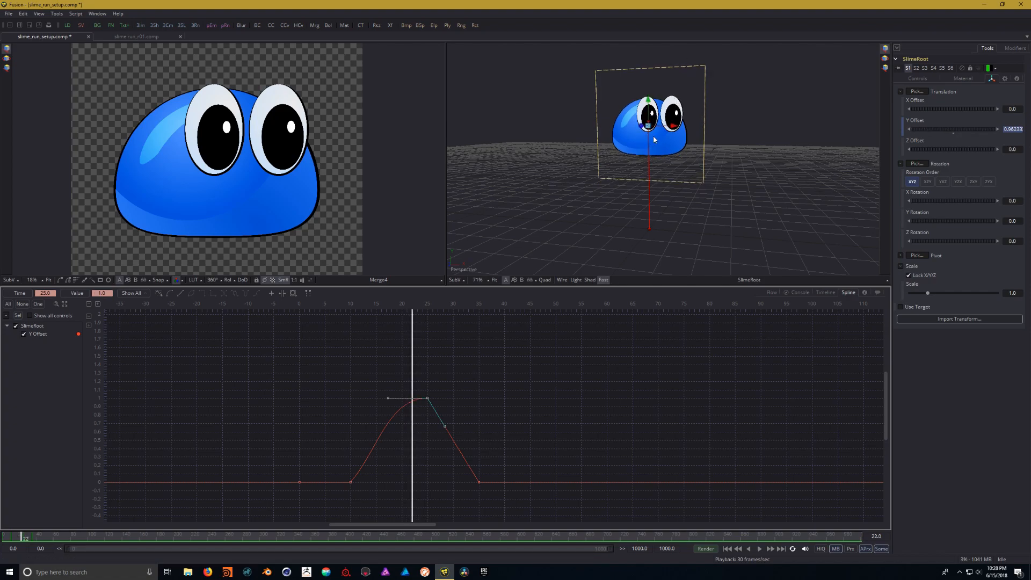
# Step: Steepen the takeoff by raising the frame 10 keyframe's outgoing handle to a Y Offset of about 0.4
pyautogui.moveTo(412, 349); pyautogui.dragTo(350, 428)
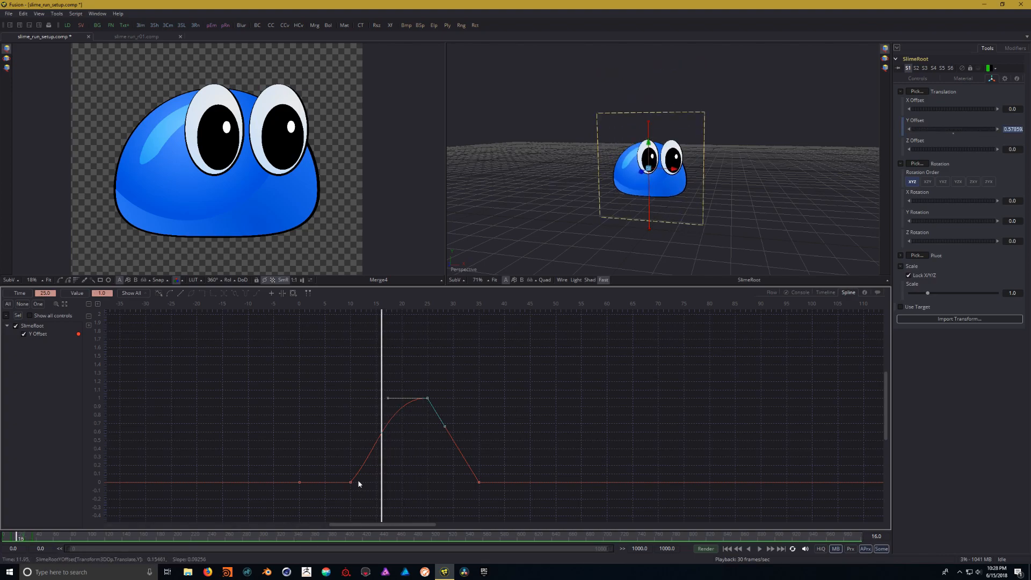
pyautogui.moveTo(373, 503); pyautogui.dragTo(373, 502)
pyautogui.moveTo(375, 457); pyautogui.dragTo(364, 450)
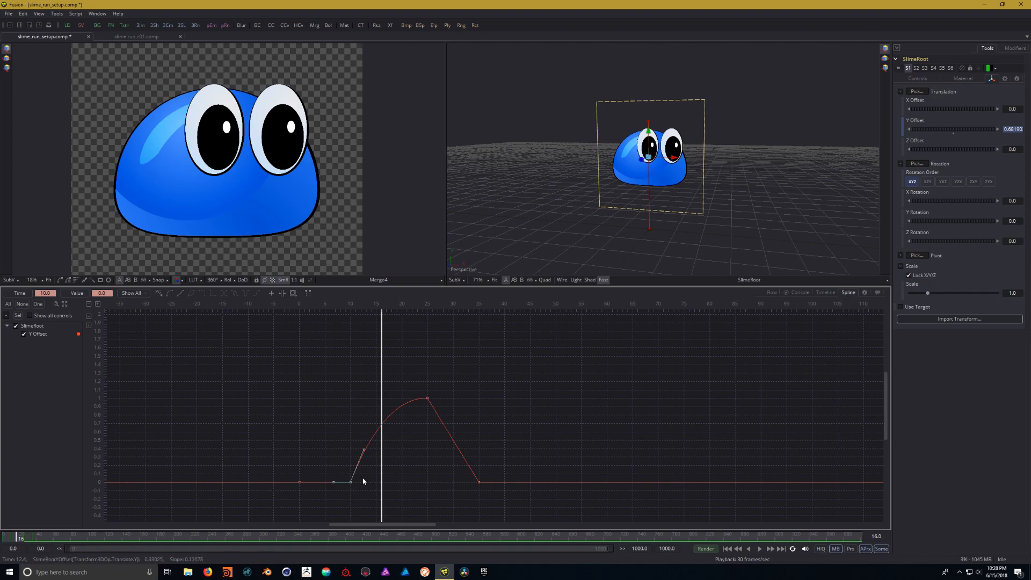
# Step: Check the faster takeoff by scrubbing back to frame 10 and playing the jump
pyautogui.moveTo(382, 392); pyautogui.dragTo(386, 408)
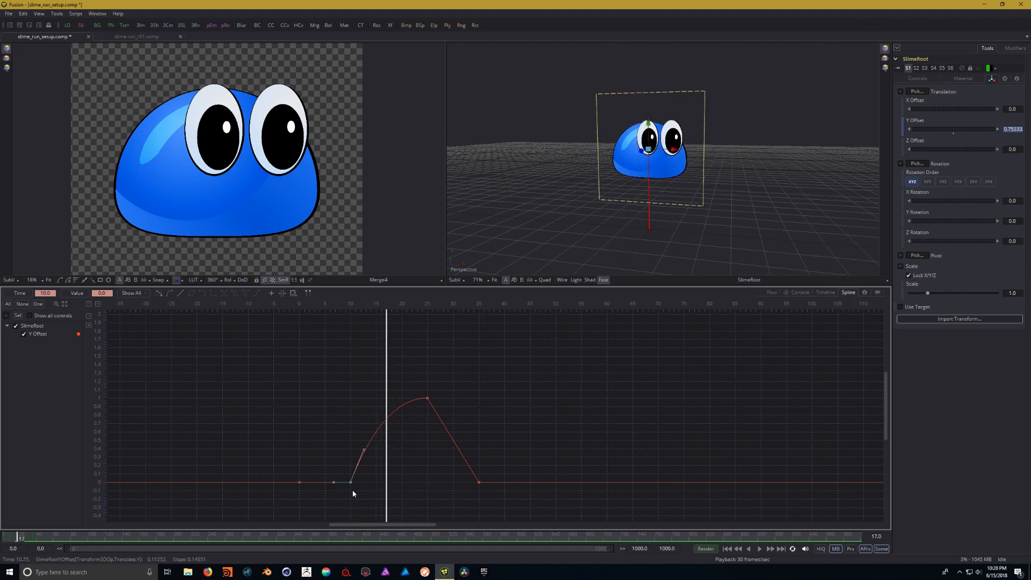
pyautogui.moveTo(386, 390); pyautogui.dragTo(353, 392)
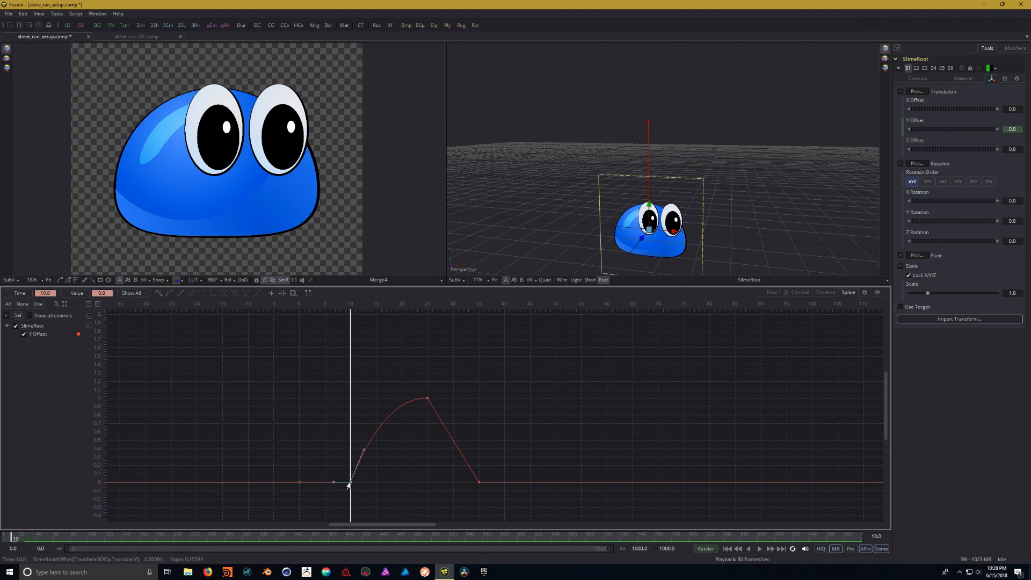
pyautogui.click(761, 551)
pyautogui.click(760, 550)
pyautogui.moveTo(419, 380); pyautogui.dragTo(681, 369)
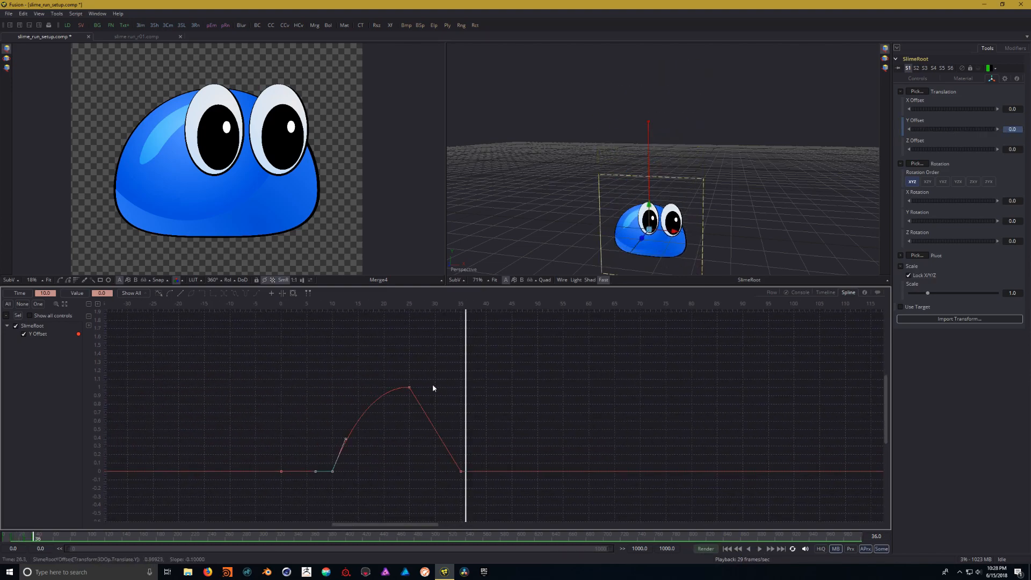
# Step: Ease out of the frame 25 peak by extending its outgoing handle horizontally to about frame 34
pyautogui.moveTo(399, 371); pyautogui.dragTo(442, 382)
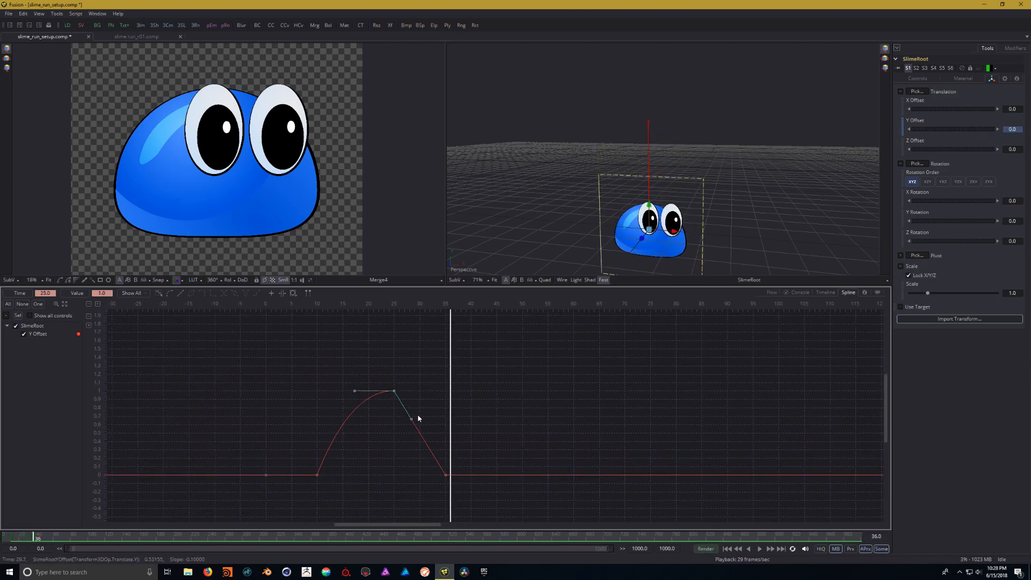
pyautogui.moveTo(410, 421); pyautogui.dragTo(440, 396)
pyautogui.hotkey('ctrl', 'z')
pyautogui.moveTo(410, 422); pyautogui.dragTo(437, 395)
# Step: Steepen the landing by raising the frame 35 keyframe's incoming handle to about frame 34 and a Y Offset of about 0.4
pyautogui.moveTo(450, 376); pyautogui.dragTo(409, 376)
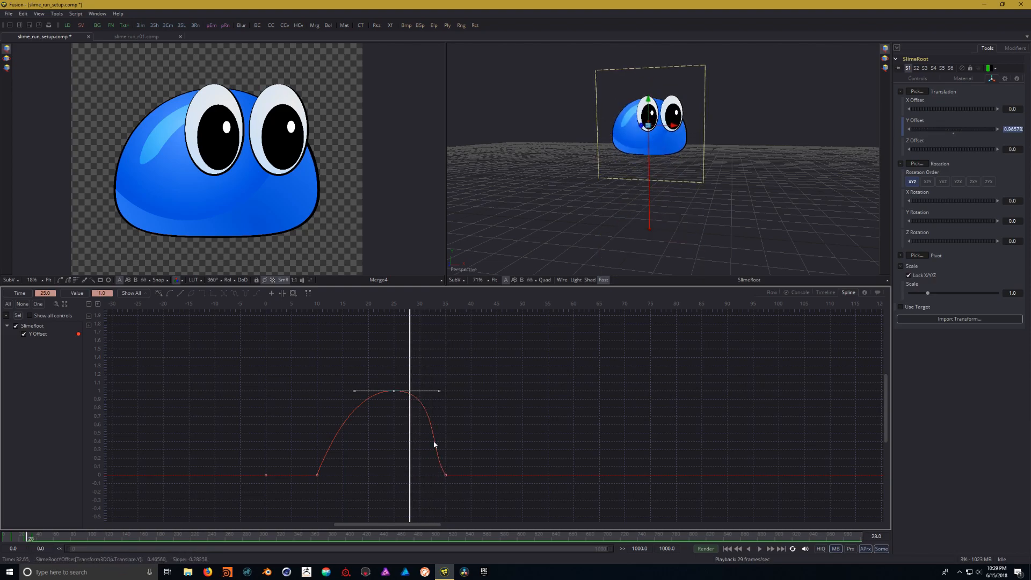
pyautogui.click(446, 475)
pyautogui.moveTo(427, 448); pyautogui.dragTo(438, 445)
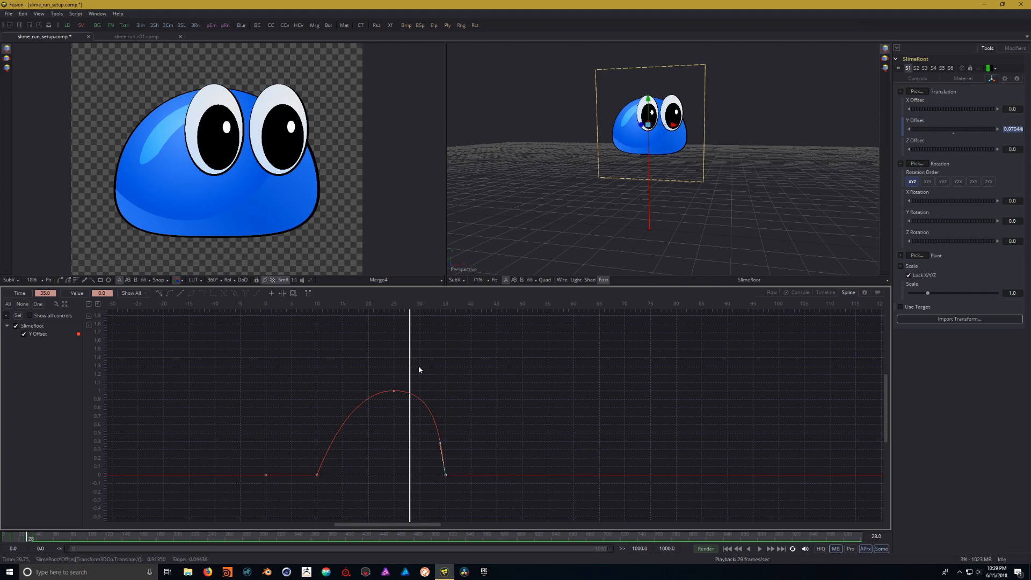
# Step: Play back the complete jump repeatedly from the start to check the curved takeoff and landing
pyautogui.moveTo(410, 367); pyautogui.dragTo(267, 379)
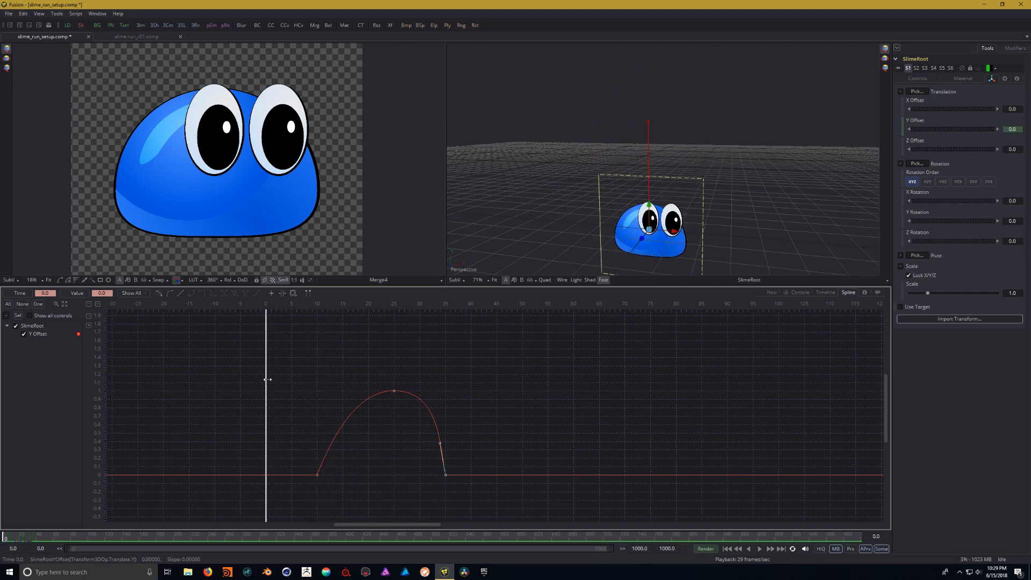
pyautogui.click(761, 551)
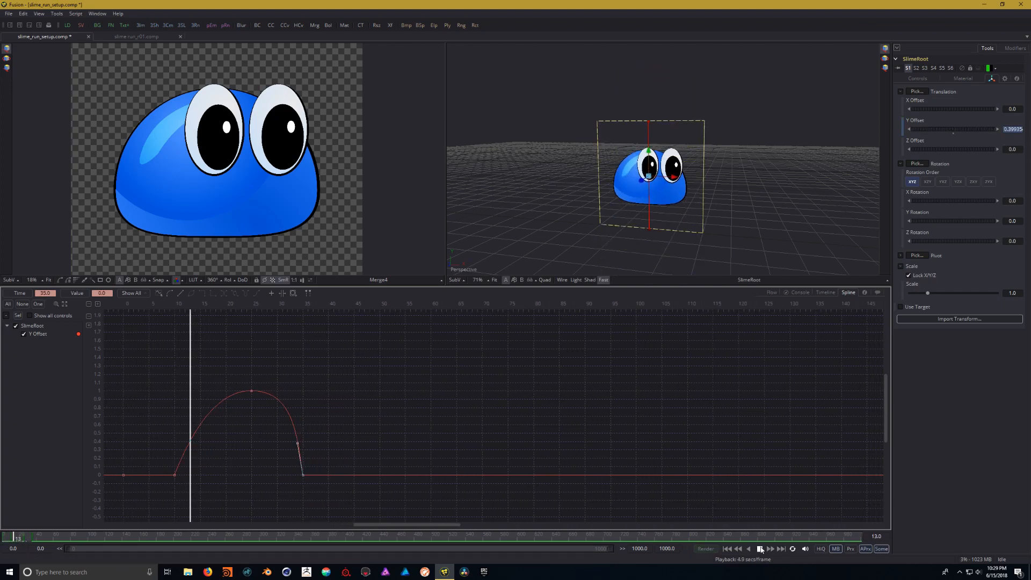
pyautogui.click(761, 551)
pyautogui.moveTo(449, 414); pyautogui.dragTo(528, 417)
pyautogui.moveTo(274, 384)
pyautogui.mouseDown()
pyautogui.moveTo(485, 378)
pyautogui.moveTo(288, 383)
pyautogui.mouseUp()
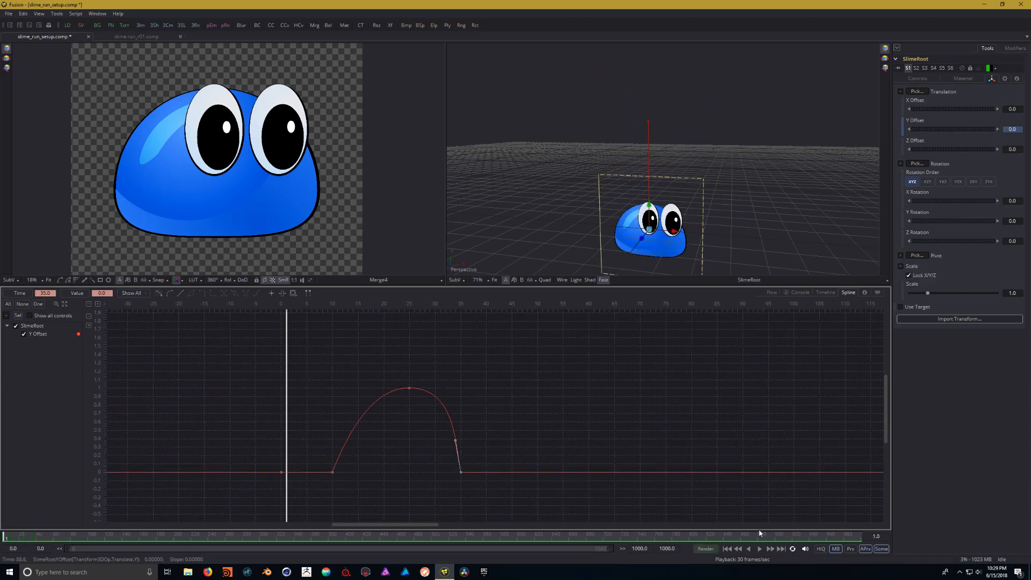
pyautogui.click(760, 549)
pyautogui.click(760, 549)
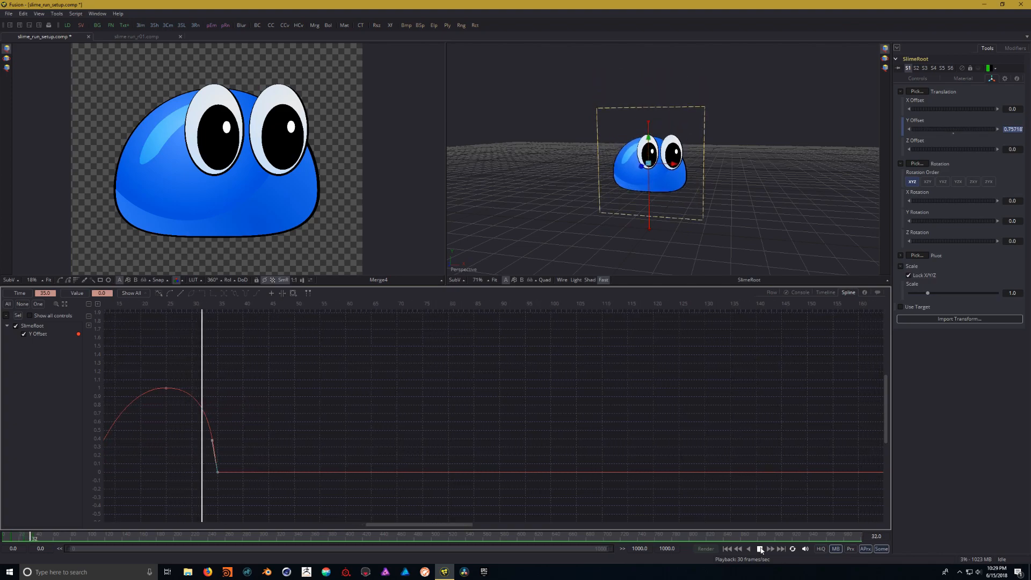
pyautogui.moveTo(444, 417); pyautogui.dragTo(791, 412)
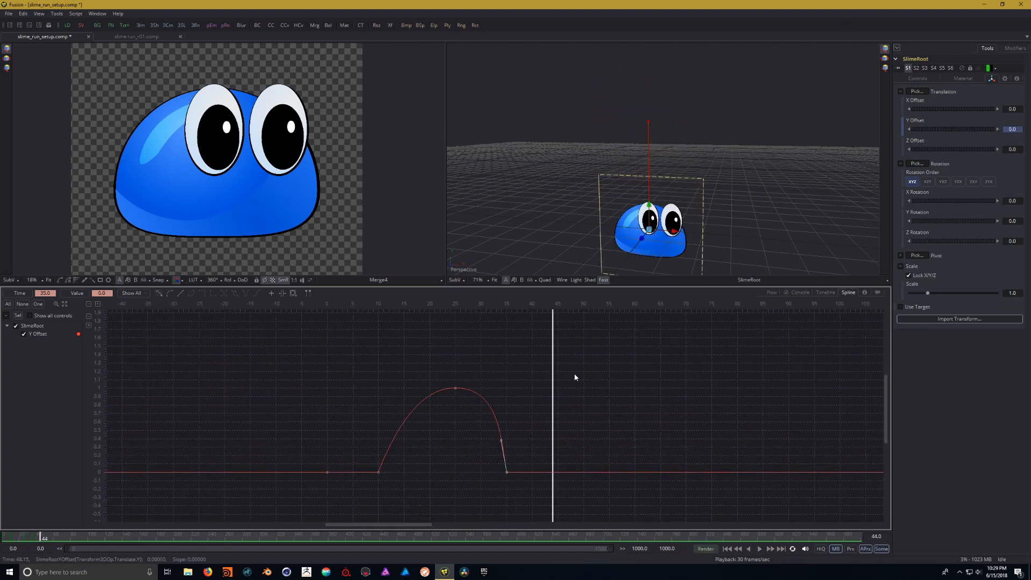
# Step: Scrub to the jump's peak at frame 25, then replay the jump from frame 2
pyautogui.moveTo(553, 376); pyautogui.dragTo(400, 387)
pyautogui.moveTo(387, 392); pyautogui.dragTo(457, 385)
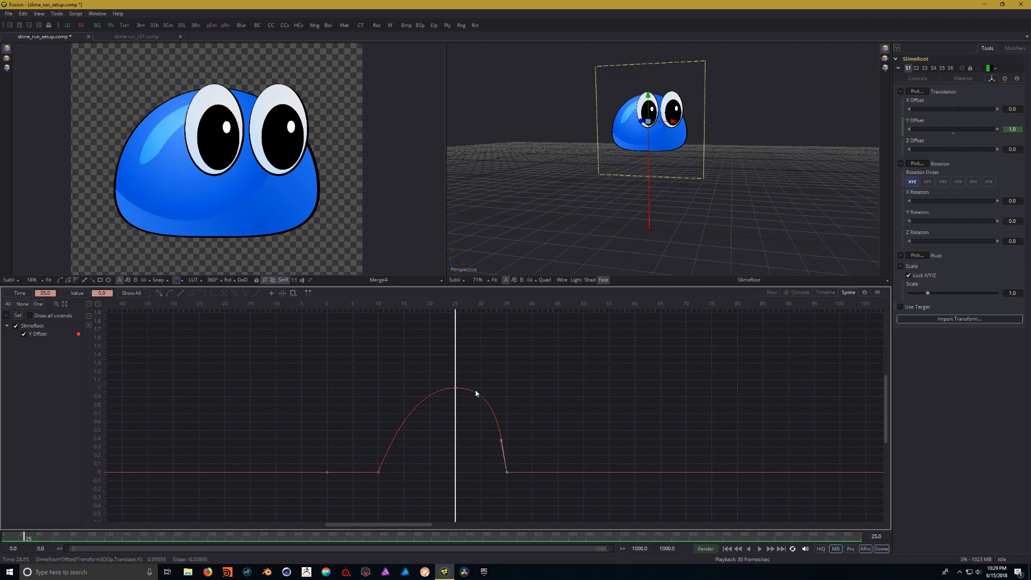
pyautogui.moveTo(456, 370); pyautogui.dragTo(337, 378)
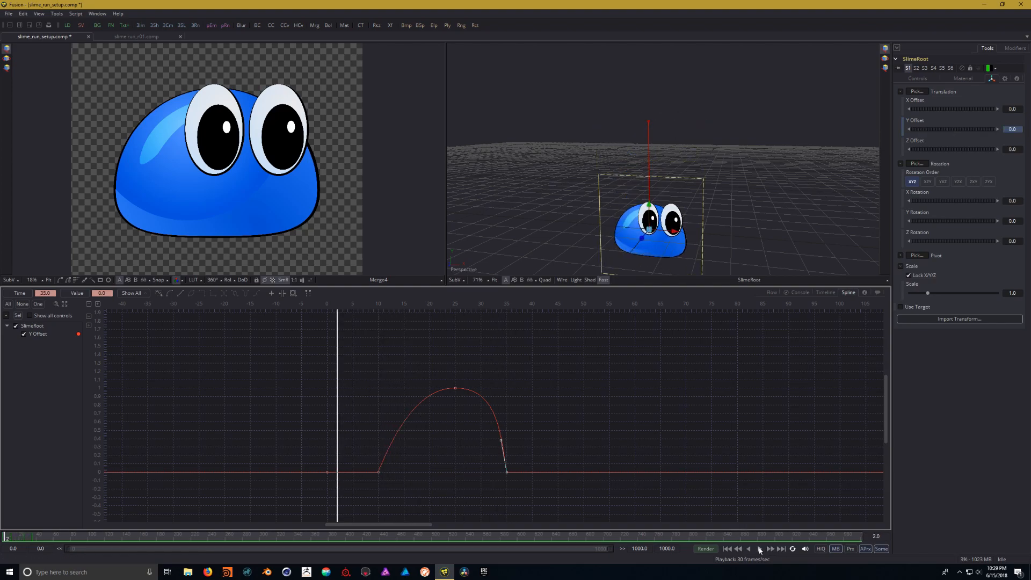
pyautogui.click(760, 550)
pyautogui.click(759, 550)
pyautogui.moveTo(357, 385); pyautogui.dragTo(623, 382)
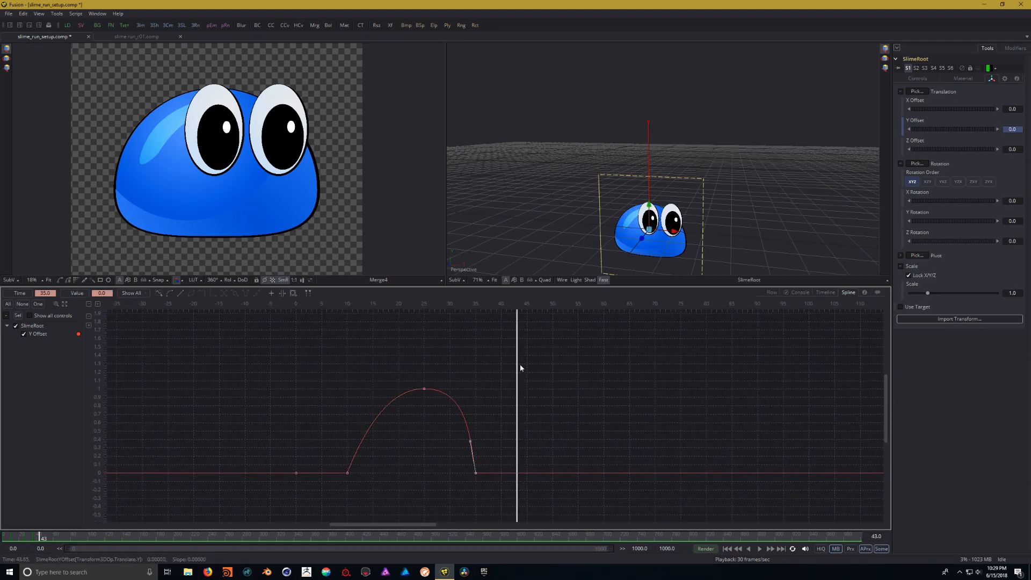
# Step: Try the jump's peak keyframe at frame 27 and play back the motion from frame 10
pyautogui.moveTo(517, 365); pyautogui.dragTo(347, 377)
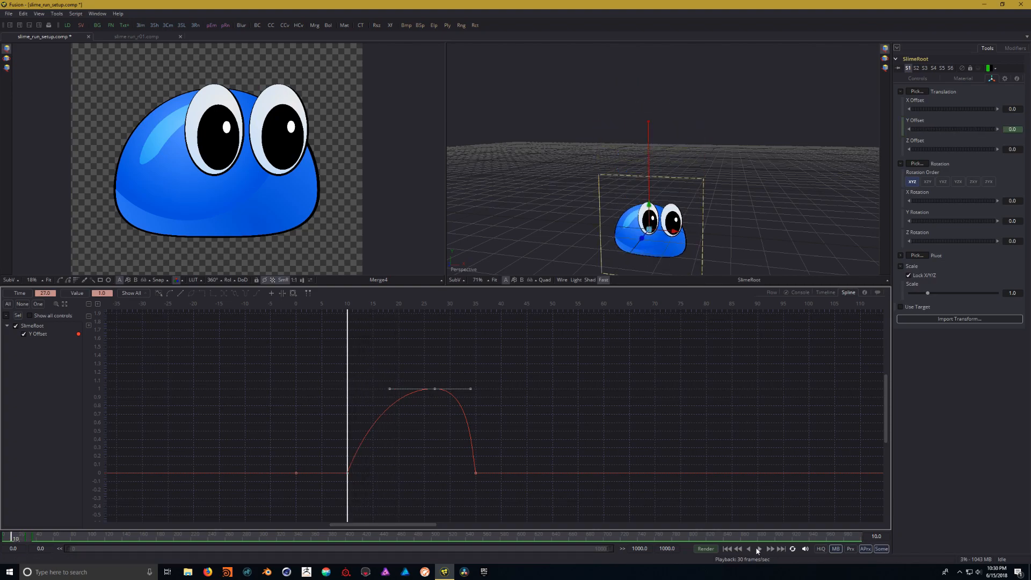
pyautogui.click(758, 549)
pyautogui.moveTo(337, 425); pyautogui.dragTo(583, 420)
# Step: Try the jump's peak keyframe at frame 32 and play back the motion from frame 10
pyautogui.moveTo(368, 392); pyautogui.dragTo(391, 393)
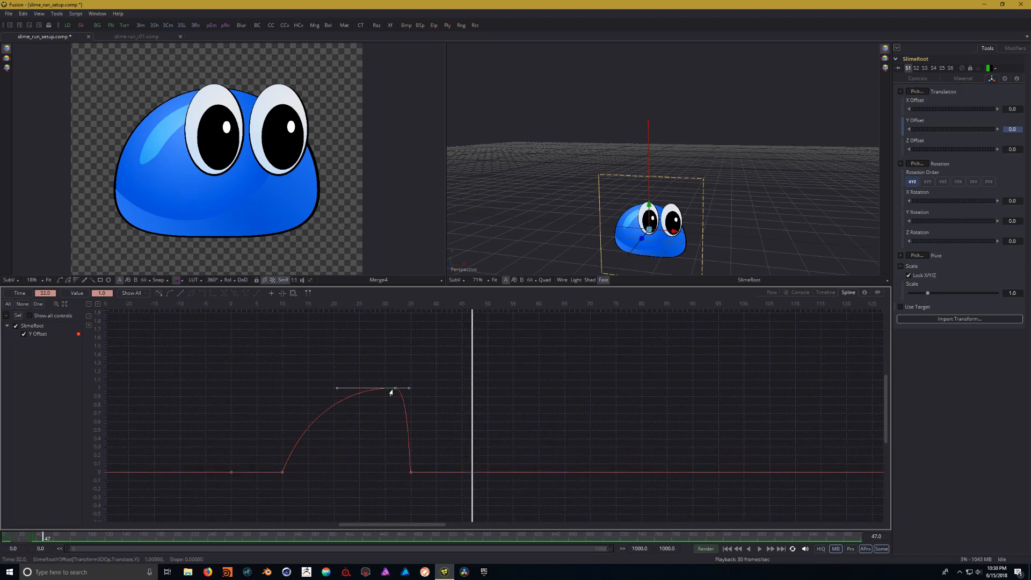
pyautogui.moveTo(472, 391); pyautogui.dragTo(281, 403)
pyautogui.click(760, 549)
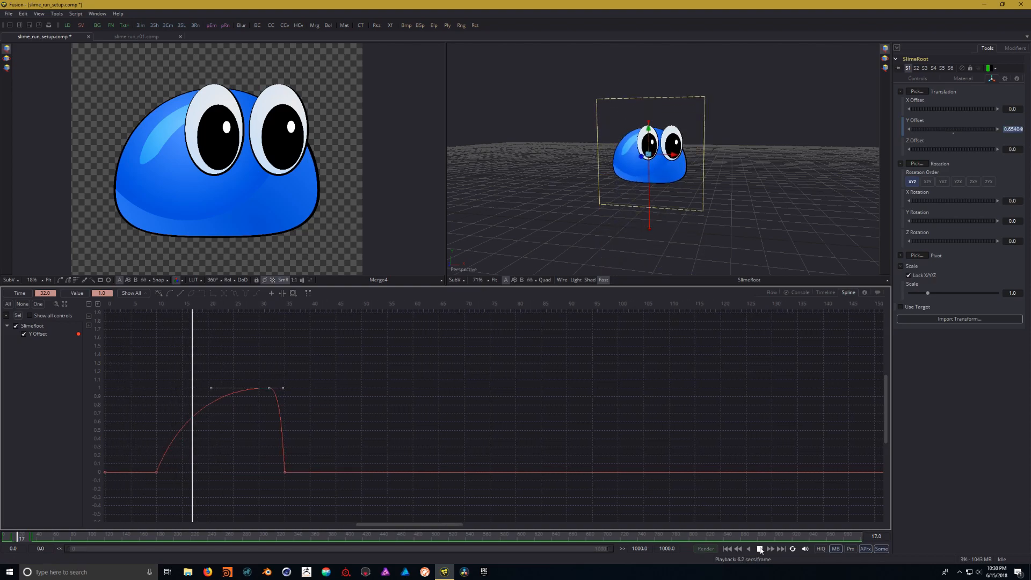
pyautogui.click(760, 549)
pyautogui.moveTo(390, 417); pyautogui.dragTo(690, 416)
# Step: Place the jump's peak keyframe at frame 26 with Y Offset 1.0 and play back the jump from frame 0
pyautogui.moveTo(506, 355); pyautogui.dragTo(249, 385)
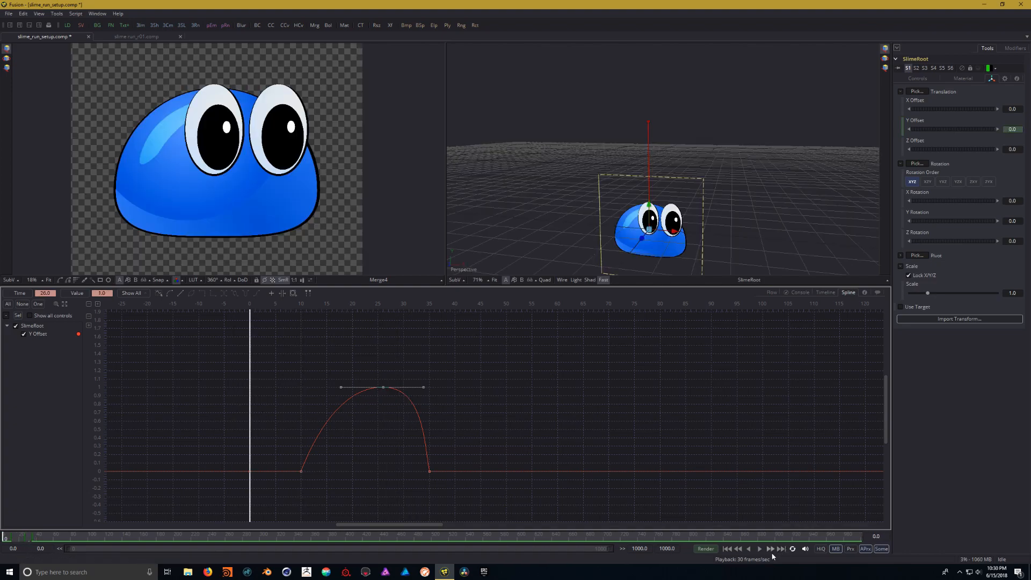
pyautogui.click(761, 550)
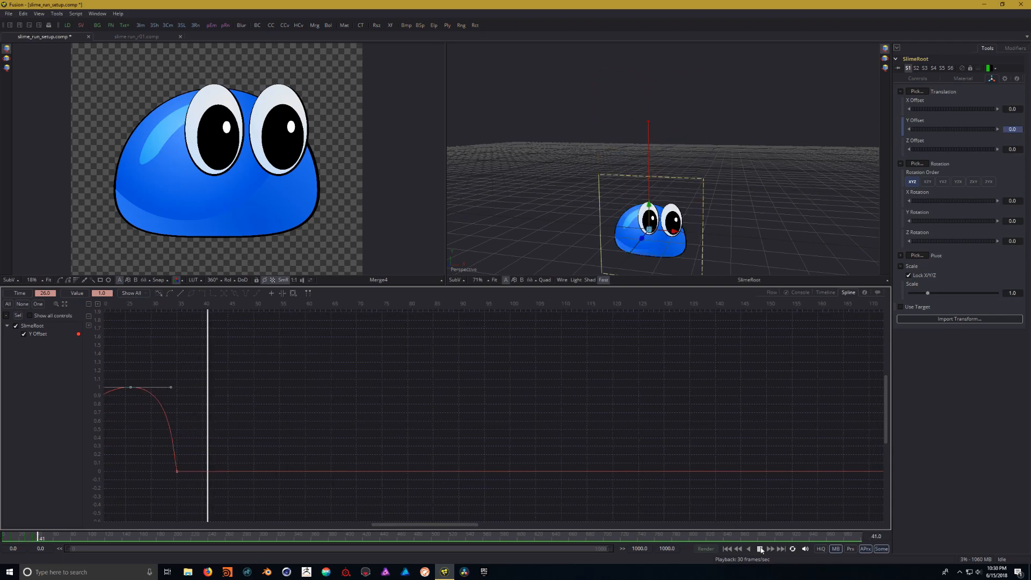
pyautogui.moveTo(433, 422); pyautogui.dragTo(815, 424)
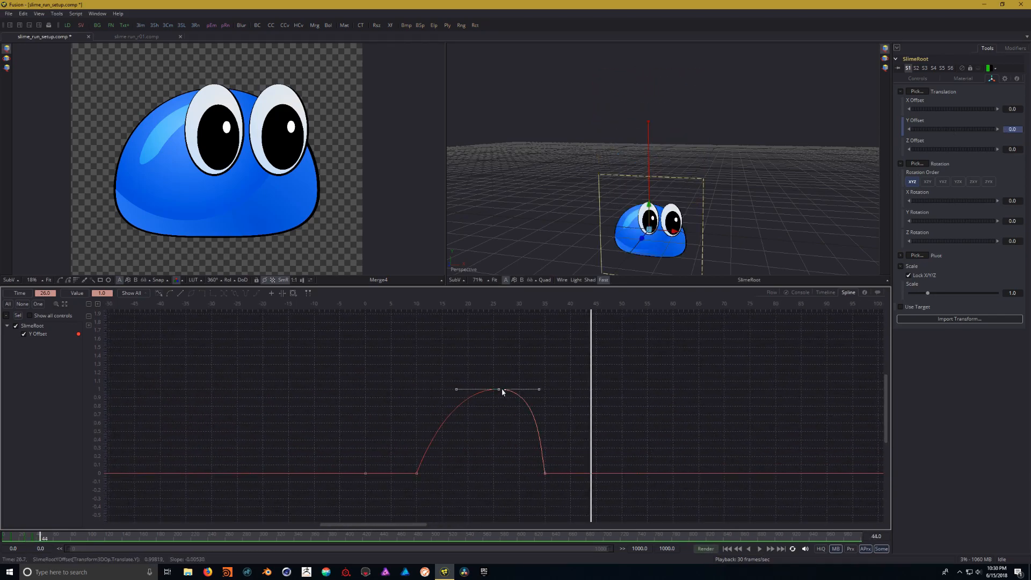
# Step: Tilt the frame 26 peak keyframe's handles steeply, lowering the incoming side and raising the outgoing side
pyautogui.moveTo(497, 391)
pyautogui.mouseDown()
pyautogui.moveTo(513, 391)
pyautogui.moveTo(498, 393)
pyautogui.mouseUp()
pyautogui.moveTo(592, 373); pyautogui.dragTo(396, 388)
pyautogui.moveTo(460, 391); pyautogui.dragTo(470, 419)
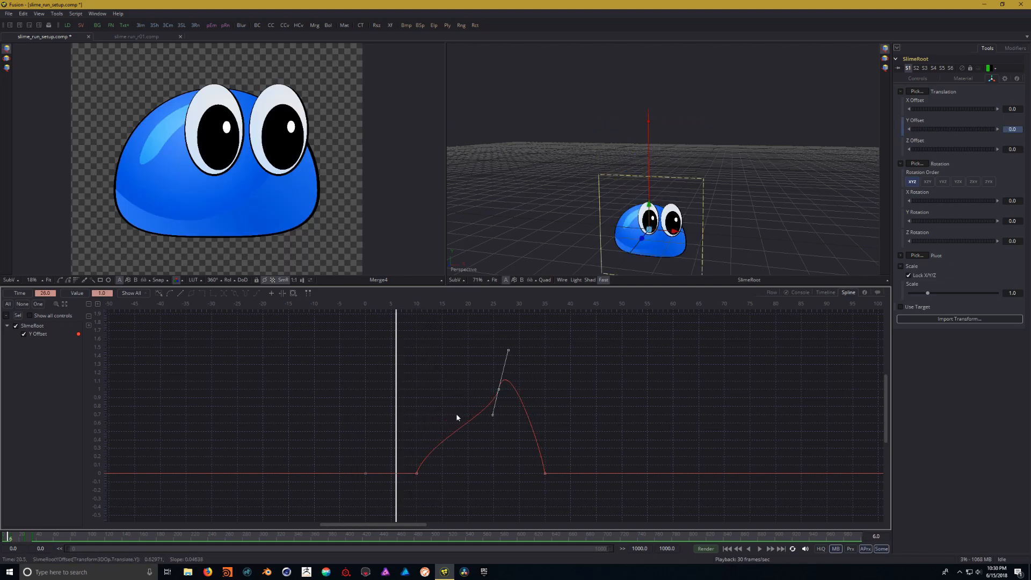
# Step: Play back the tilted peak motion from frame 10 and undo the handle changes on the frame 26 keyframe
pyautogui.moveTo(396, 395); pyautogui.dragTo(417, 396)
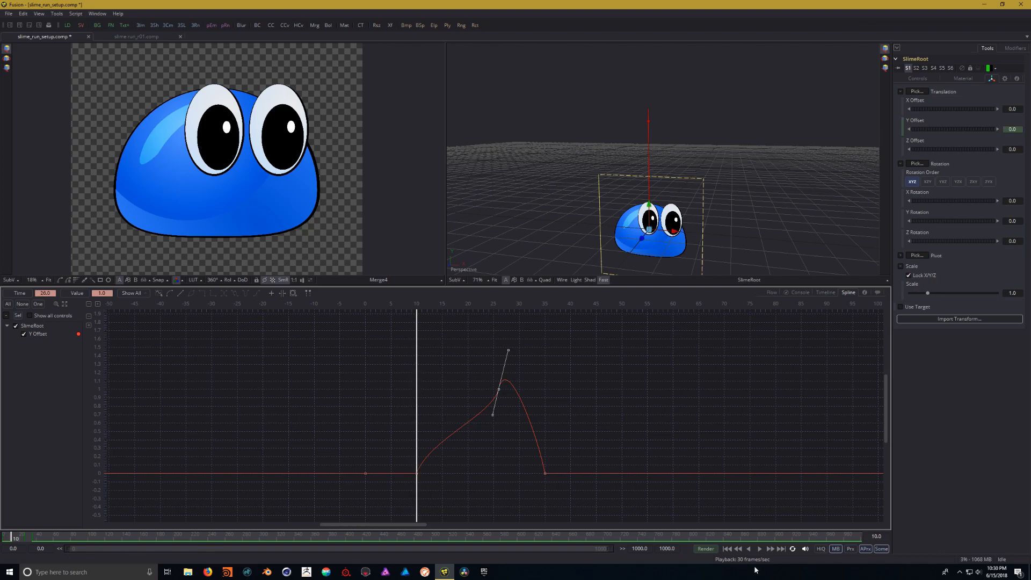
pyautogui.click(761, 549)
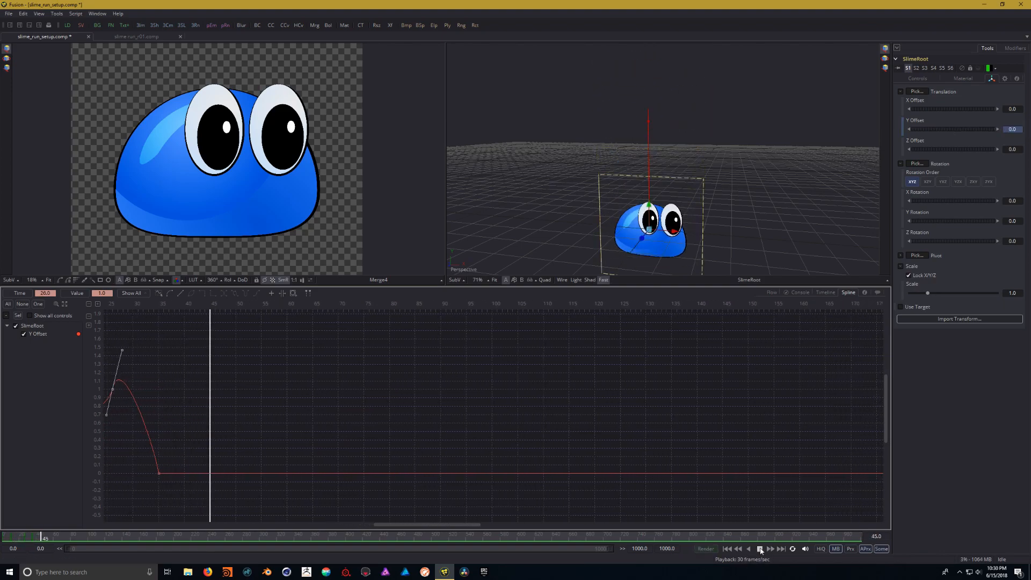
pyautogui.moveTo(312, 373); pyautogui.dragTo(376, 366)
pyautogui.hotkey('ctrl', 'z')
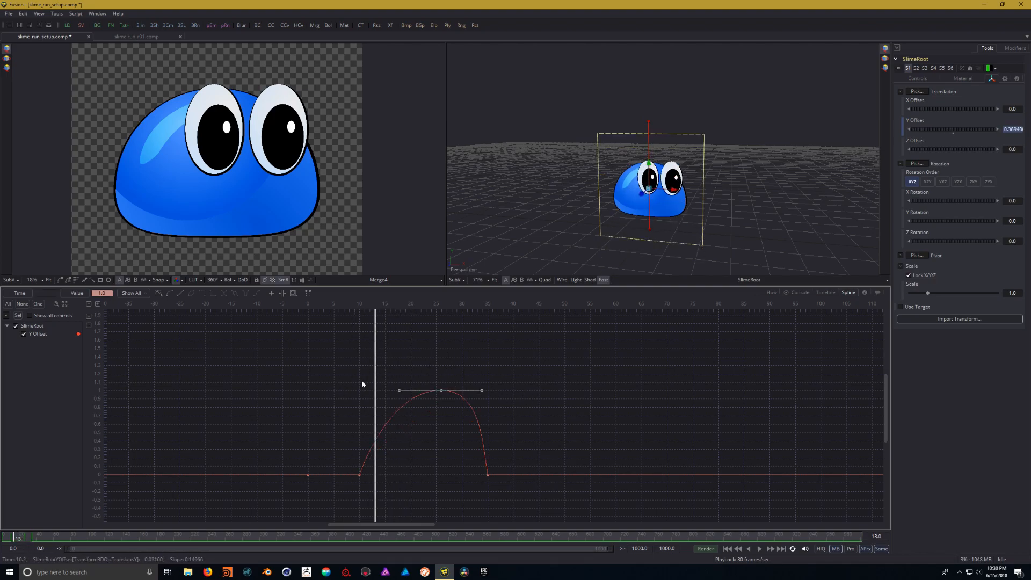
# Step: Review the jump by scrubbing along the Y Offset curve and playing it back from frame 0, ending at frame 10
pyautogui.moveTo(376, 378); pyautogui.dragTo(486, 390)
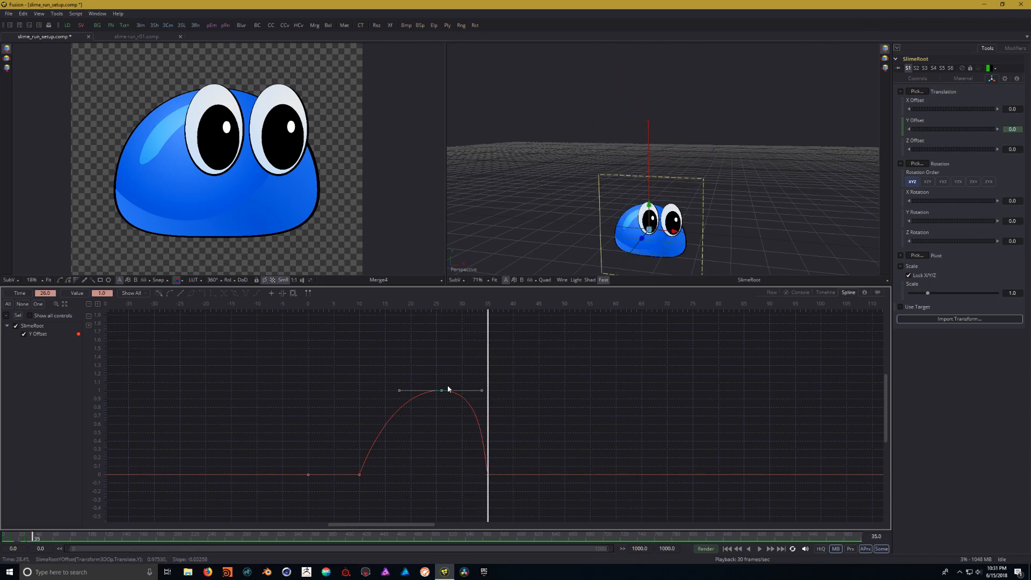
pyautogui.moveTo(491, 390); pyautogui.dragTo(357, 383)
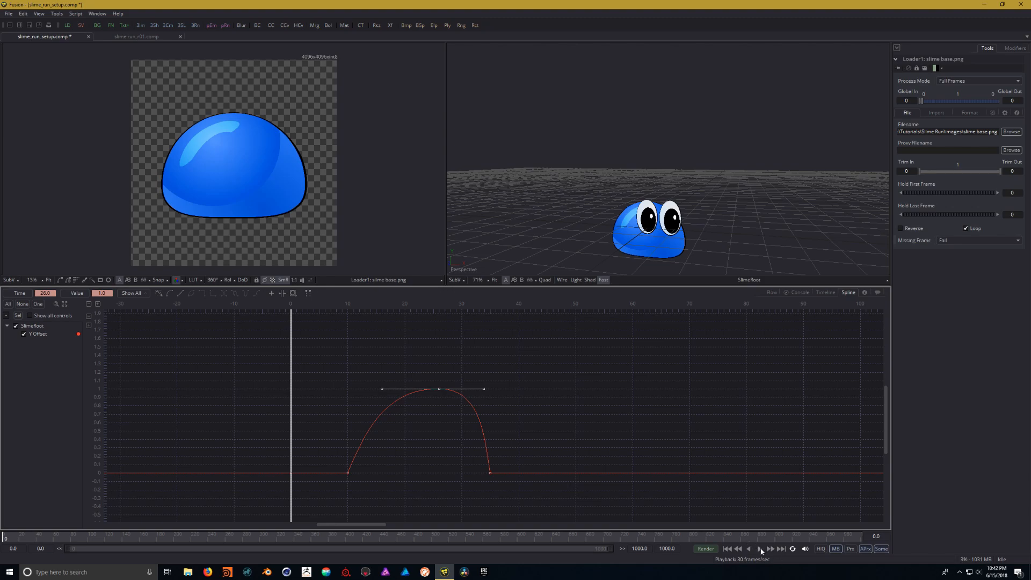
pyautogui.click(760, 549)
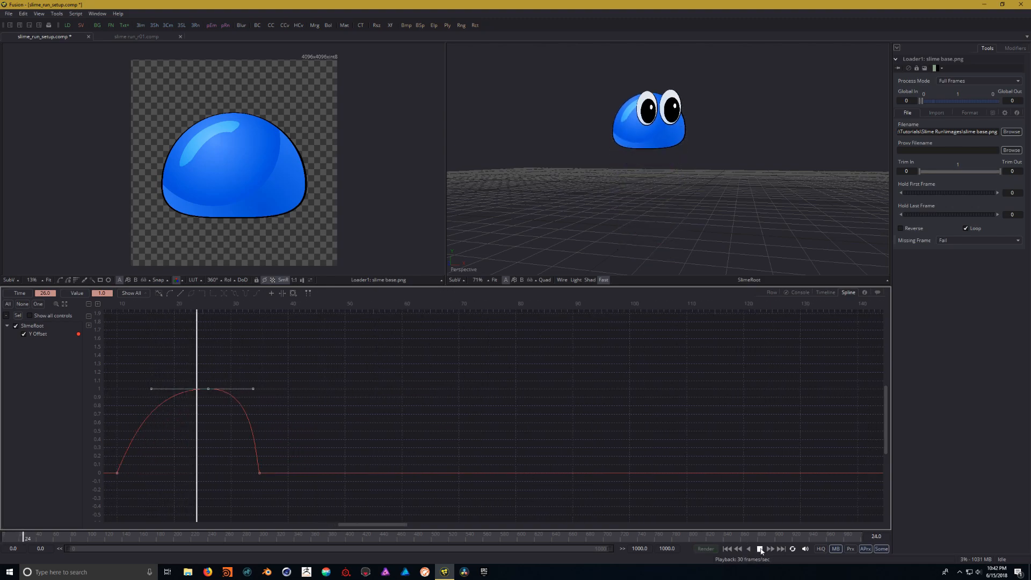
pyautogui.press('space')
pyautogui.moveTo(328, 424); pyautogui.dragTo(624, 408)
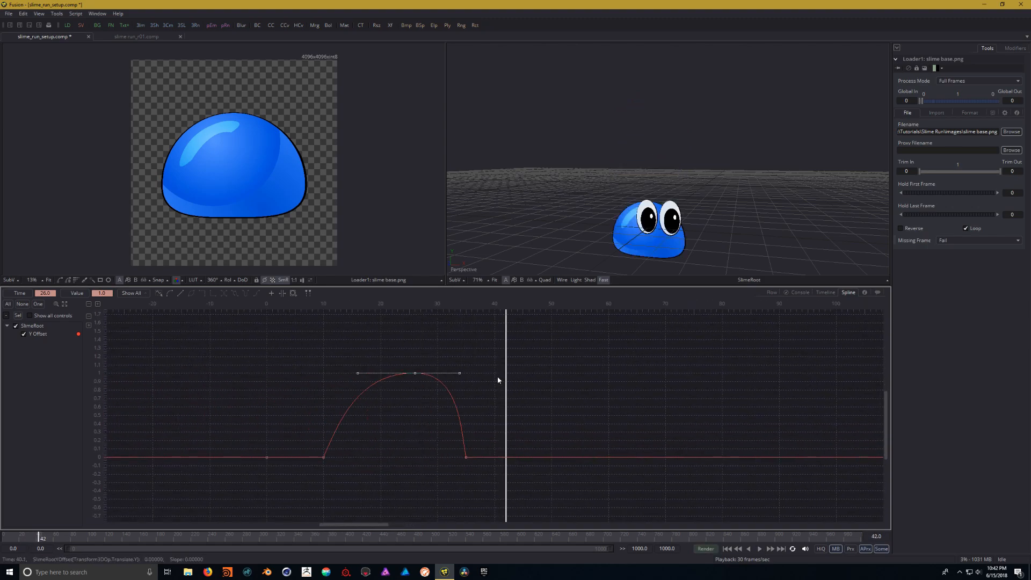
pyautogui.moveTo(506, 373); pyautogui.dragTo(322, 385)
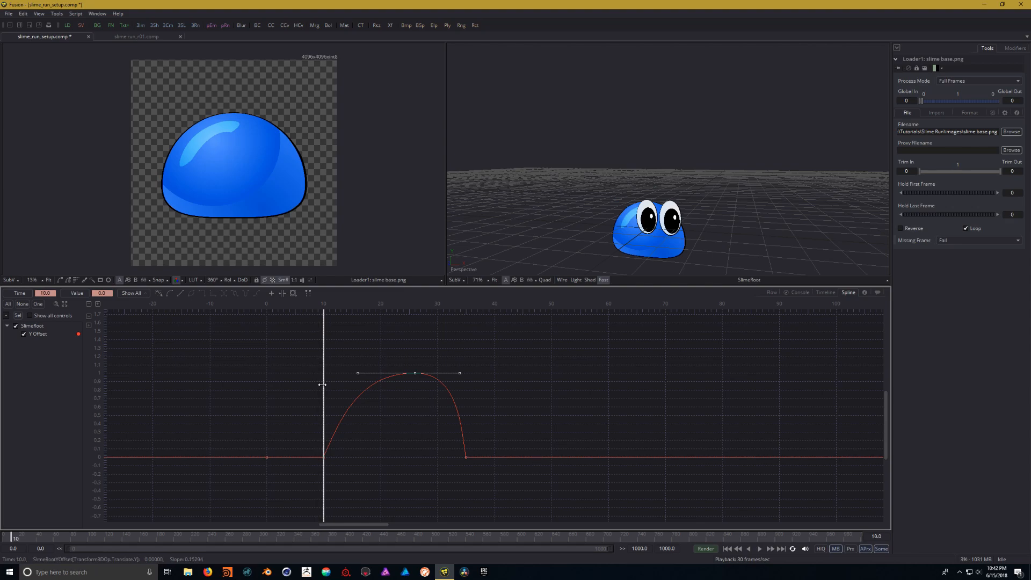
pyautogui.moveTo(503, 408); pyautogui.dragTo(537, 419)
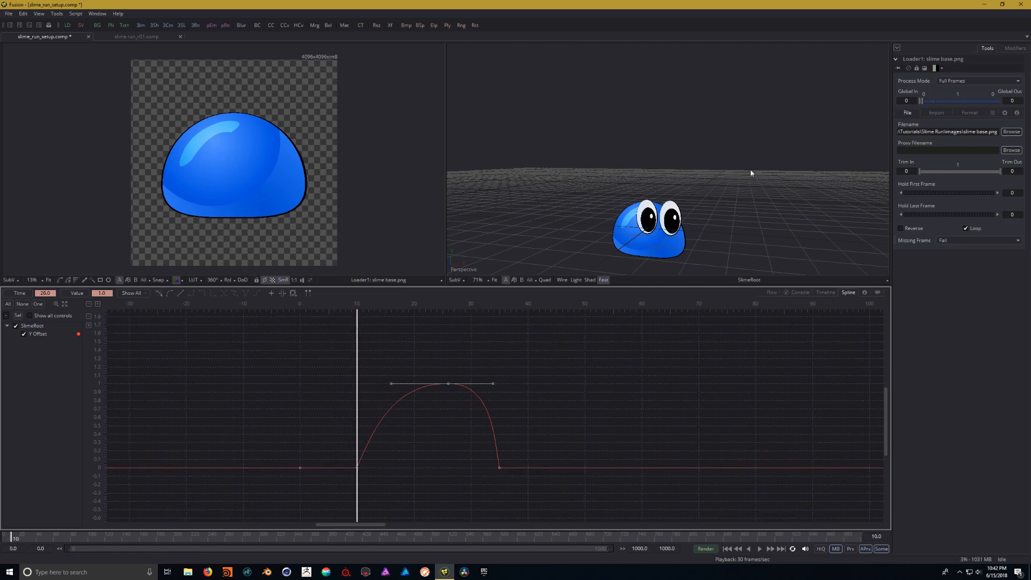
pyautogui.moveTo(552, 372); pyautogui.dragTo(573, 372)
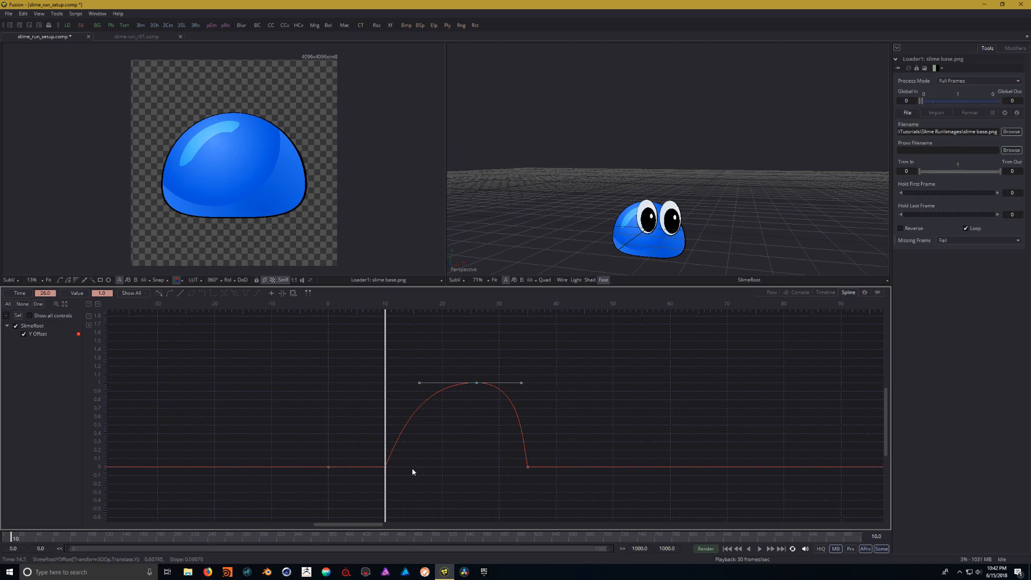
# Step: Switch to the node flow and move the slime base loader farther from Merge1 to make room between them
pyautogui.click(773, 292)
pyautogui.moveTo(541, 425); pyautogui.dragTo(624, 421)
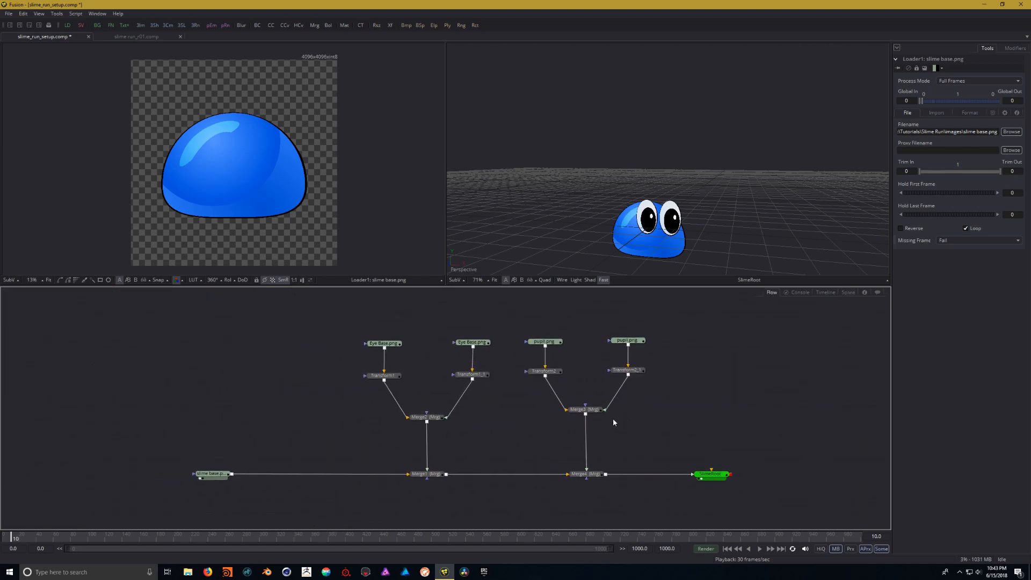
pyautogui.moveTo(224, 478); pyautogui.dragTo(213, 479)
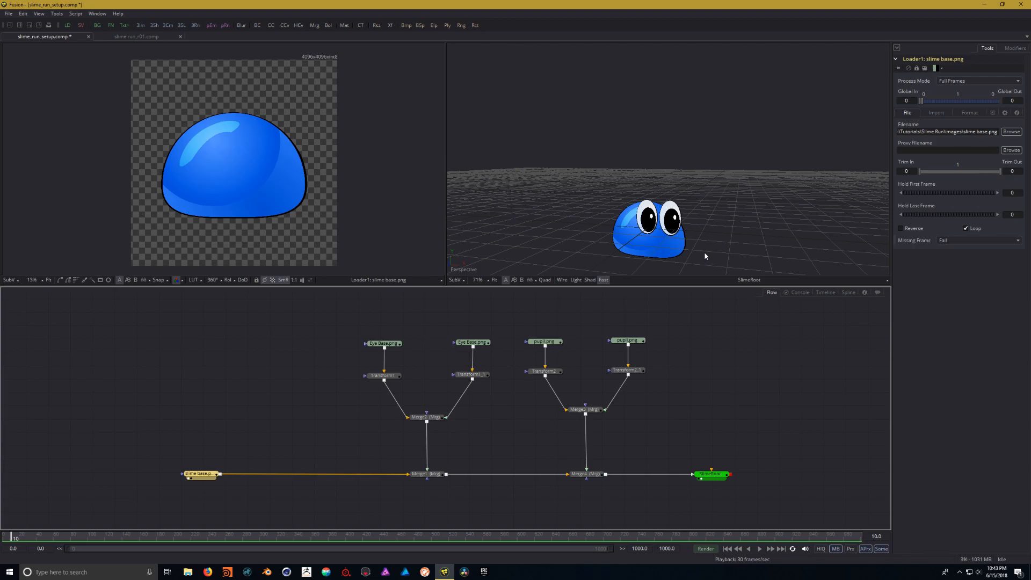
pyautogui.moveTo(297, 408); pyautogui.dragTo(284, 407)
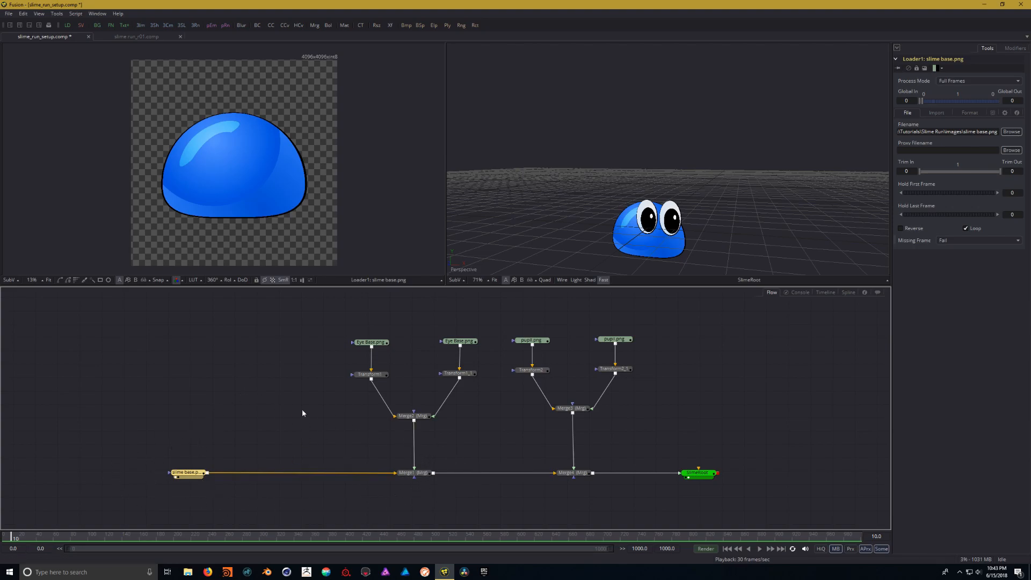
pyautogui.click(192, 425)
pyautogui.moveTo(338, 431); pyautogui.dragTo(306, 431)
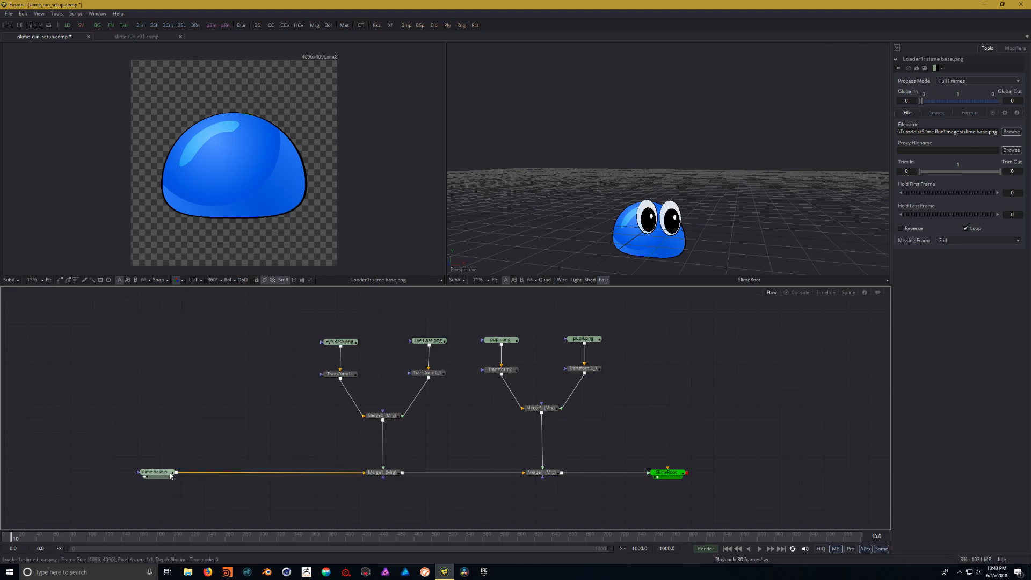
pyautogui.moveTo(160, 475); pyautogui.dragTo(156, 473)
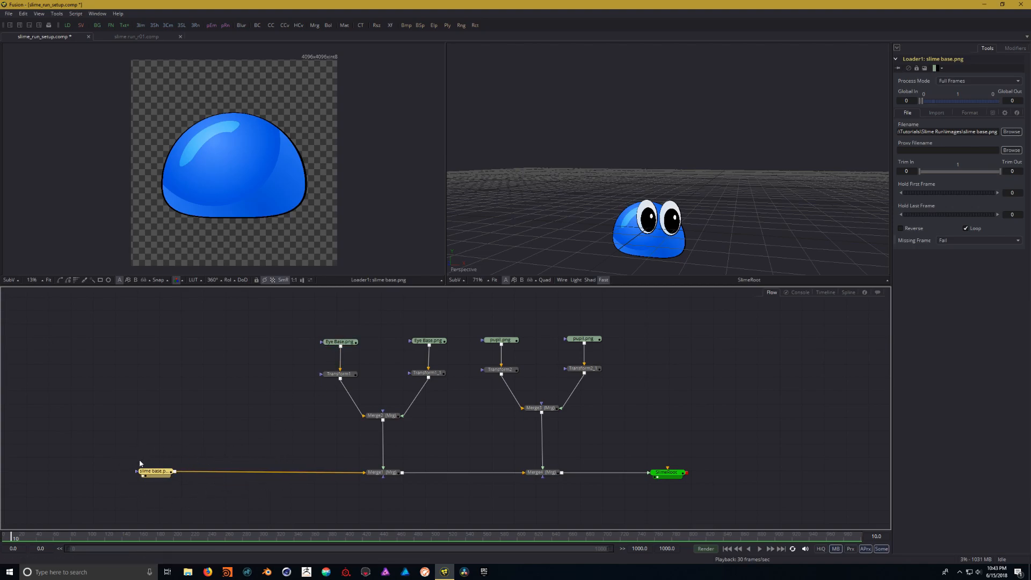
pyautogui.moveTo(157, 475); pyautogui.dragTo(117, 475)
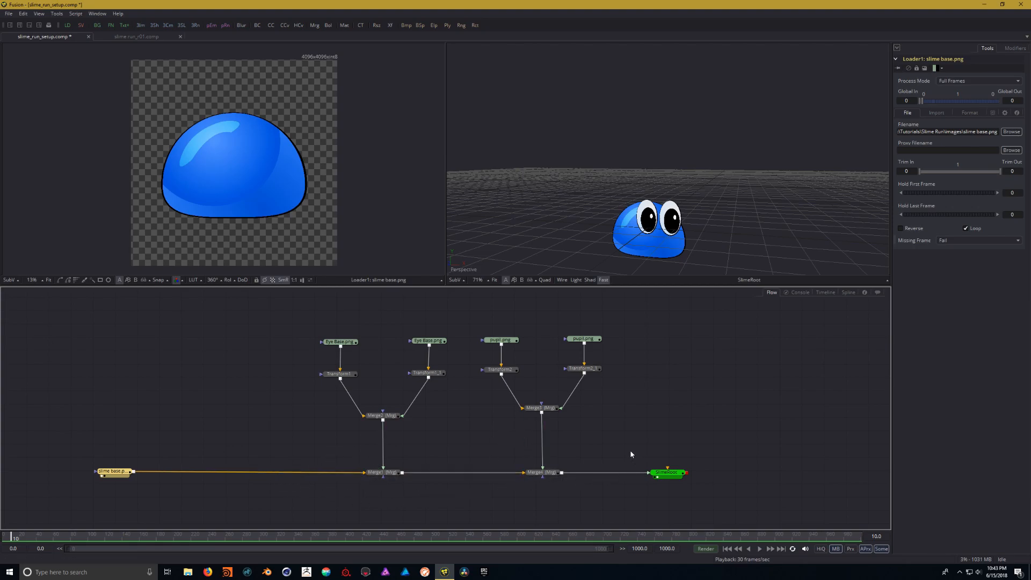
pyautogui.moveTo(445, 431); pyautogui.dragTo(459, 433)
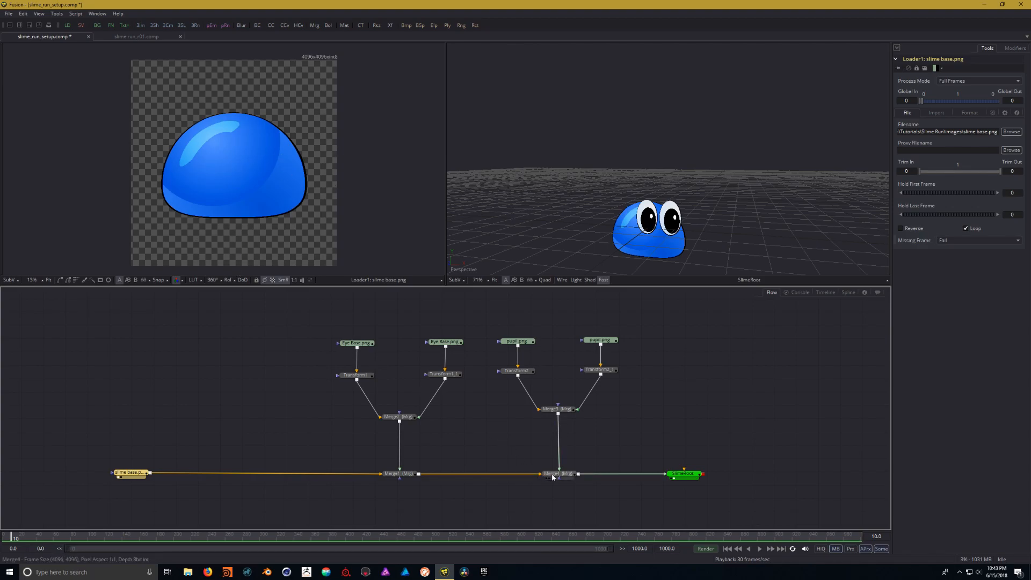
# Step: Compare the Merge4 output with the slime base image in the 2D viewer
pyautogui.moveTo(328, 225); pyautogui.dragTo(280, 162)
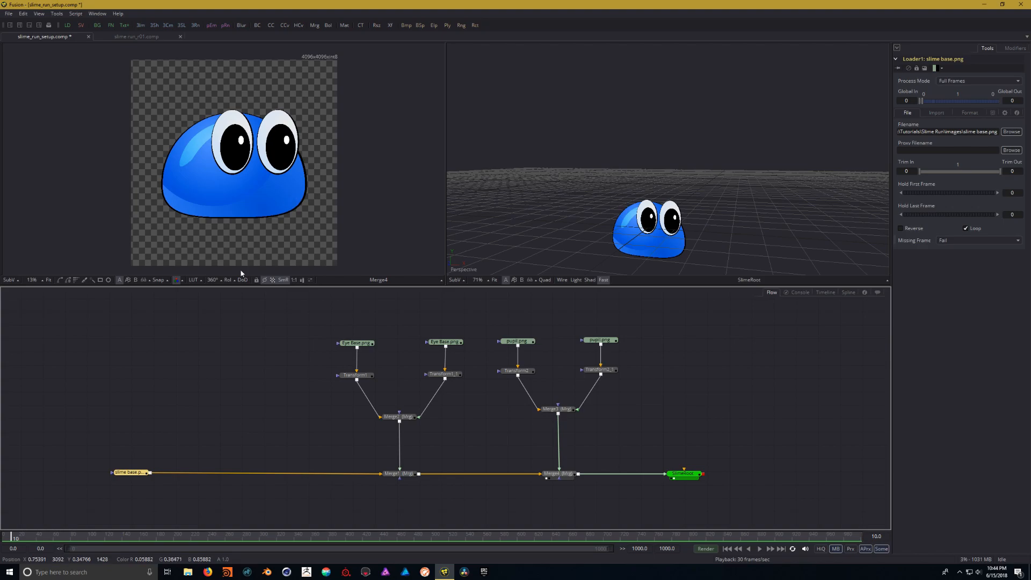
pyautogui.moveTo(135, 472); pyautogui.dragTo(217, 186)
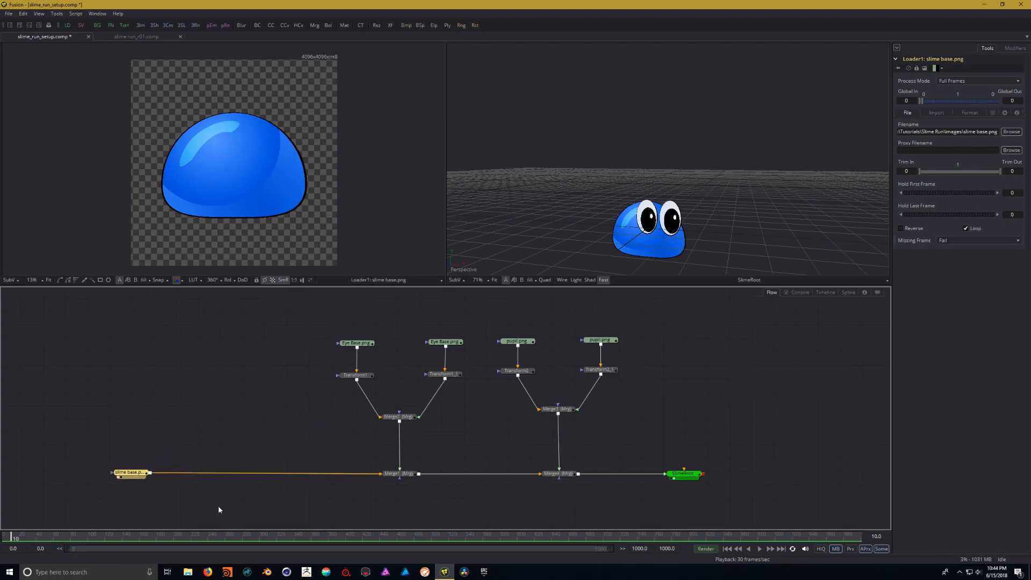
pyautogui.moveTo(129, 472); pyautogui.dragTo(146, 473)
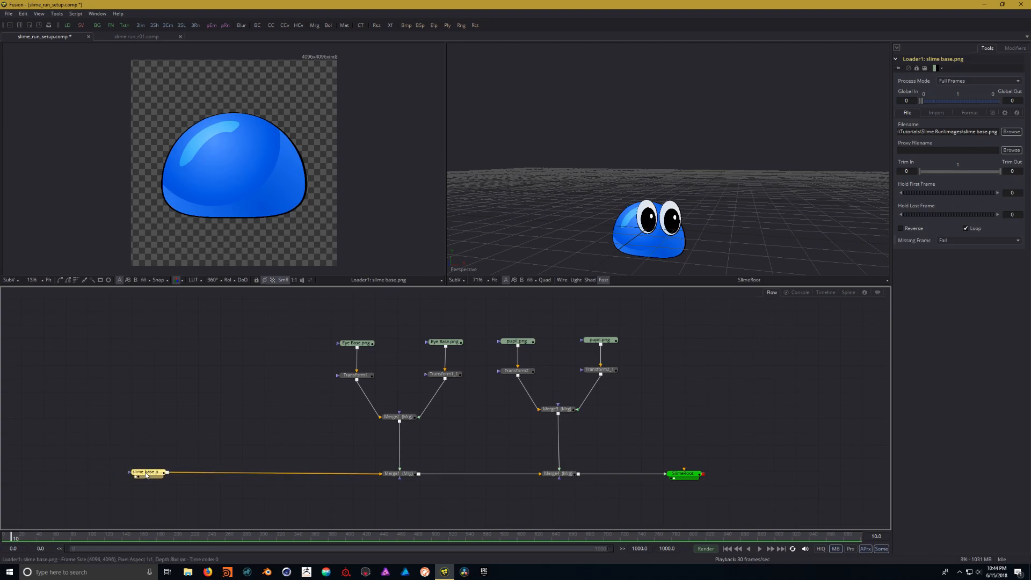
pyautogui.moveTo(153, 471); pyautogui.dragTo(232, 159)
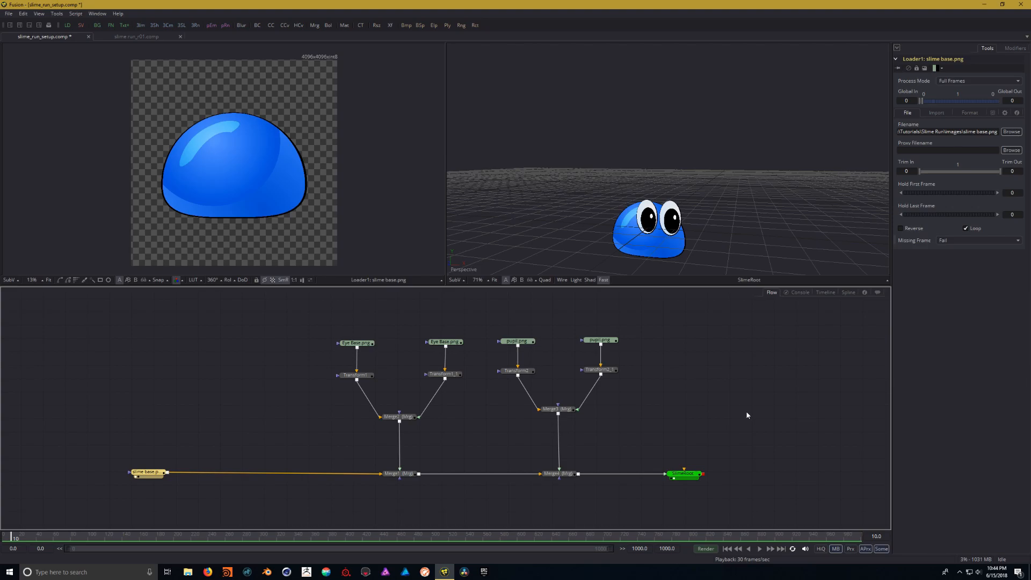
# Step: Add a Grid Warp tool between the slime base loader and Merge1, and display it in the 2D viewer
pyautogui.rightClick(204, 341)
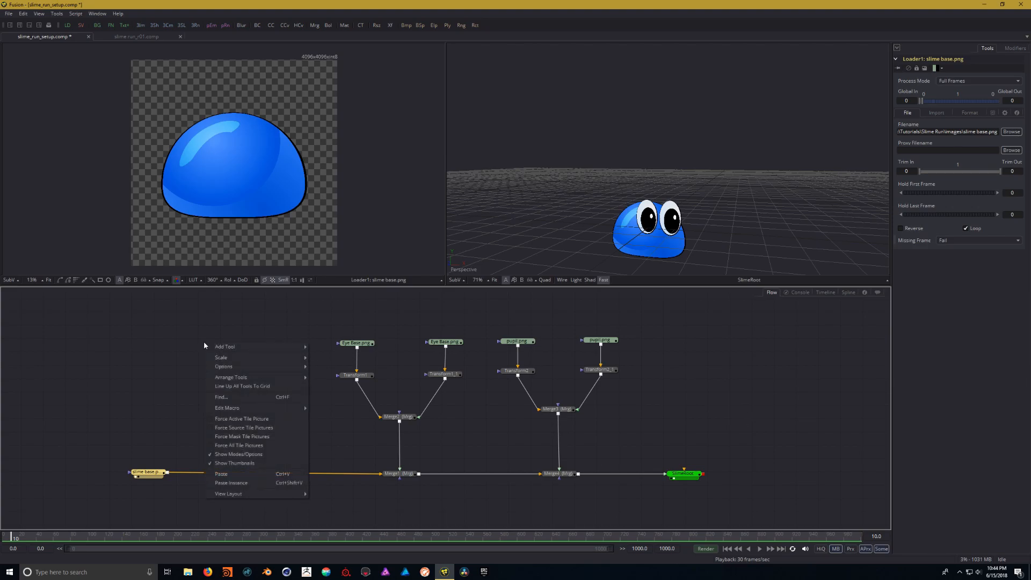
pyautogui.moveTo(252, 347)
pyautogui.moveTo(338, 575)
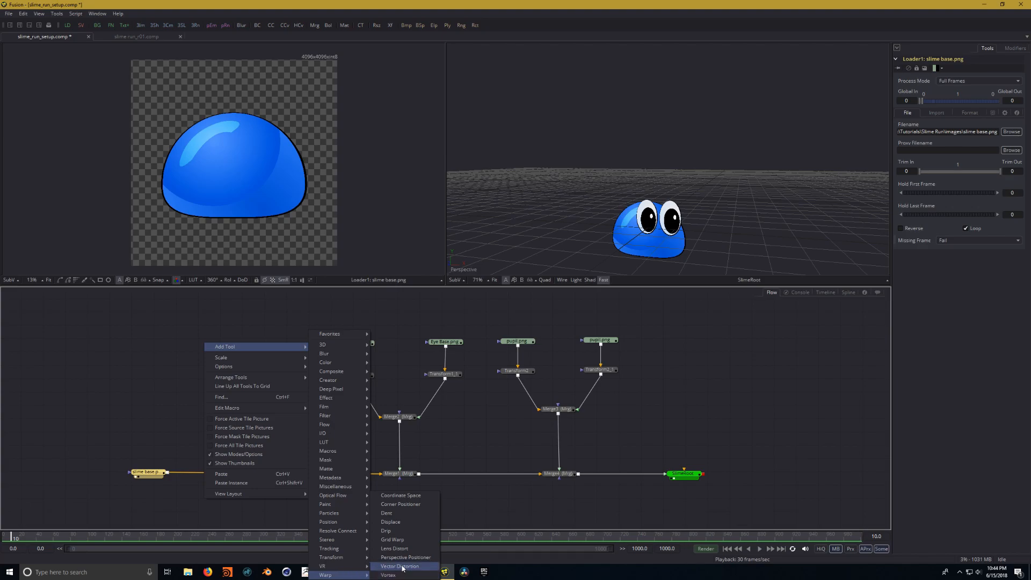
pyautogui.click(414, 539)
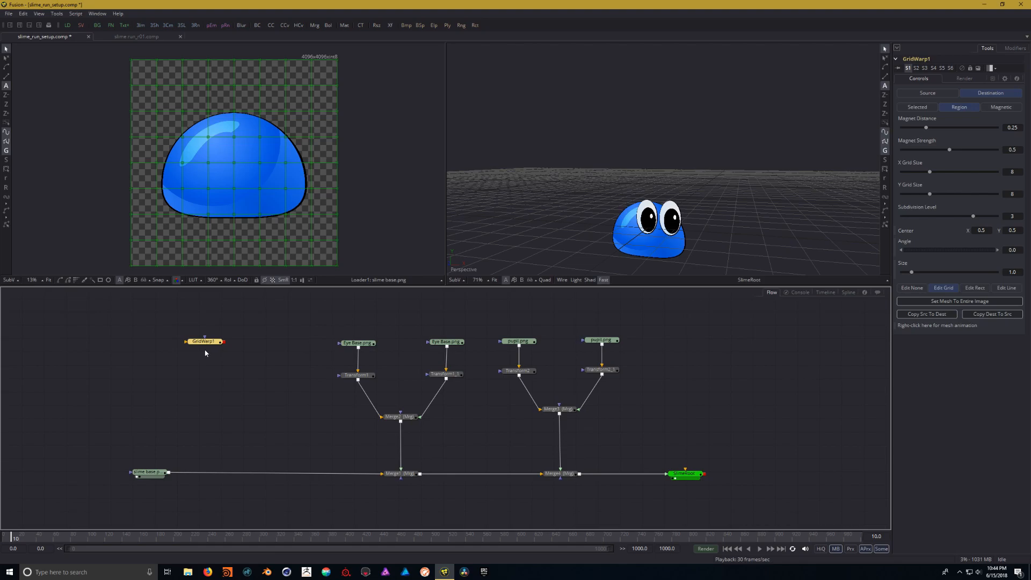
pyautogui.moveTo(204, 342); pyautogui.dragTo(254, 398)
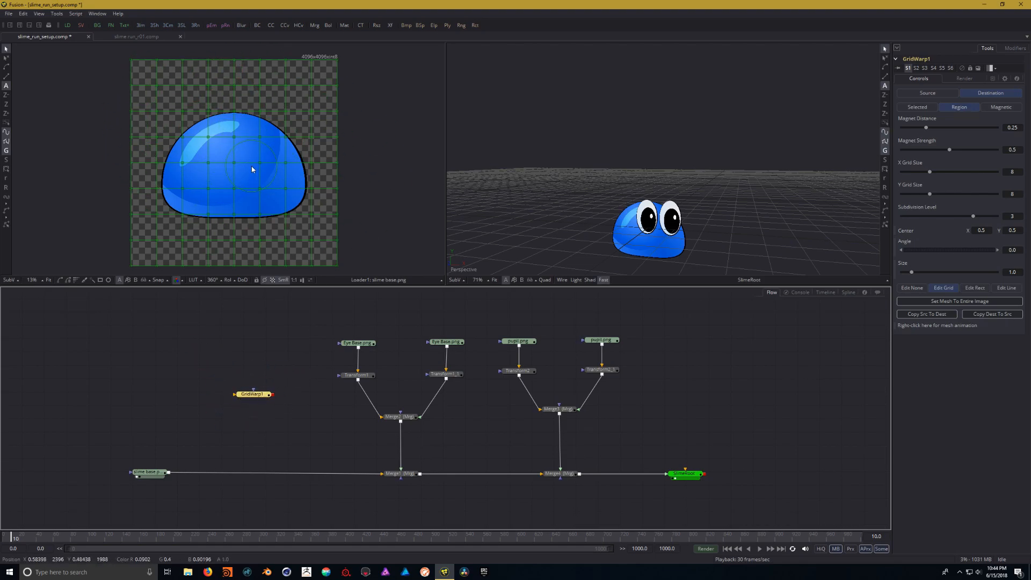
pyautogui.moveTo(255, 397); pyautogui.dragTo(260, 476)
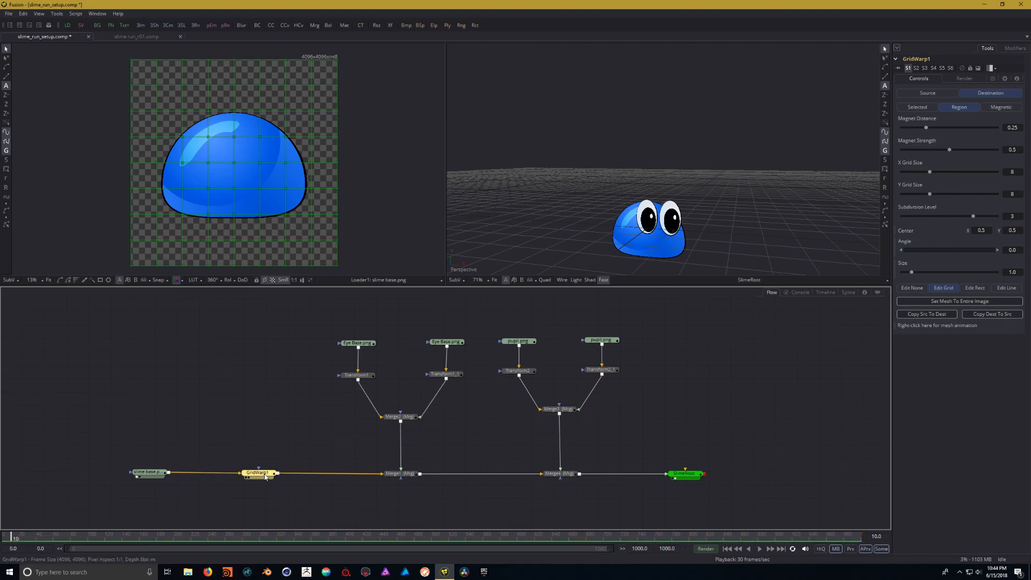
pyautogui.moveTo(264, 475); pyautogui.dragTo(249, 223)
pyautogui.moveTo(235, 153); pyautogui.dragTo(234, 153)
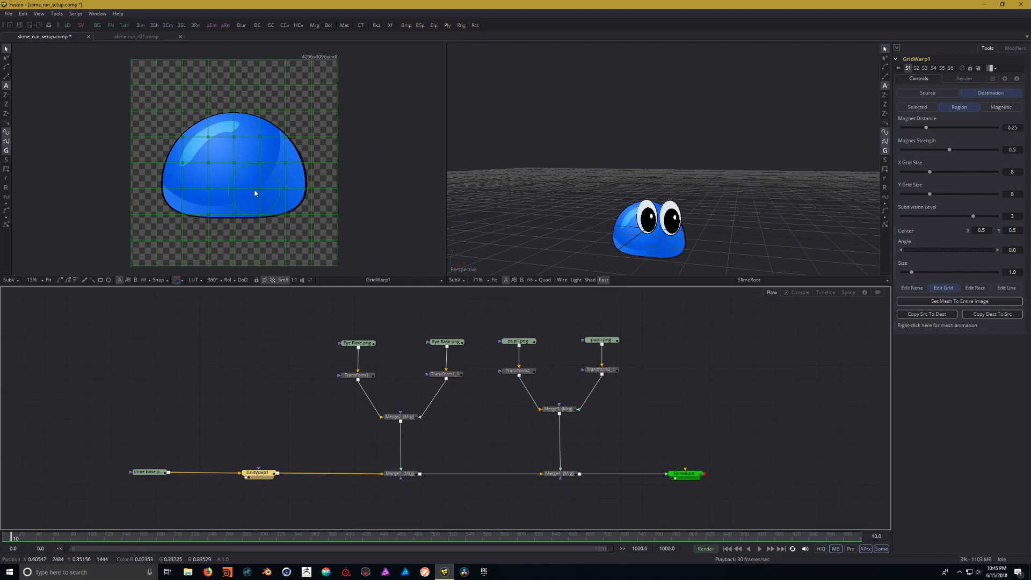
pyautogui.click(249, 240)
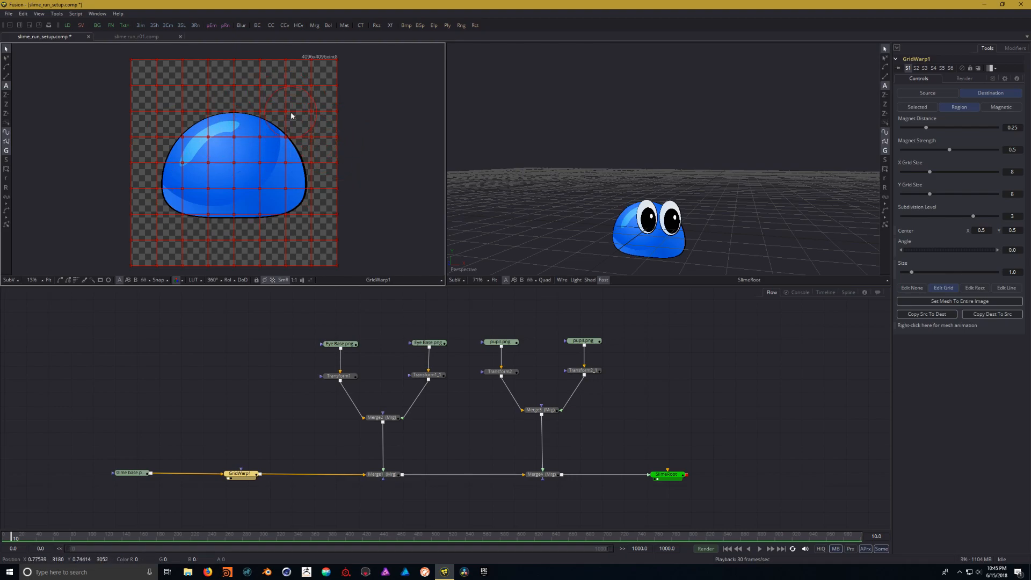
# Step: Try deforming the slime's upper-right side by moving the warp mesh points, and undo the deformations
pyautogui.moveTo(303, 101); pyautogui.dragTo(294, 128)
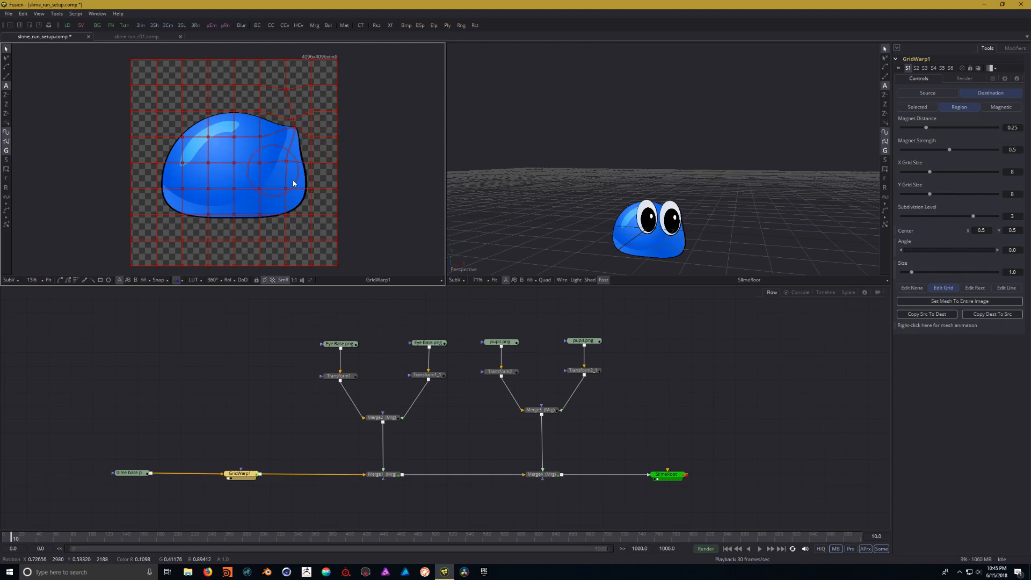
pyautogui.moveTo(287, 189); pyautogui.dragTo(280, 176)
pyautogui.hotkey('ctrl', 'z')
pyautogui.hotkey('ctrl', 'z')
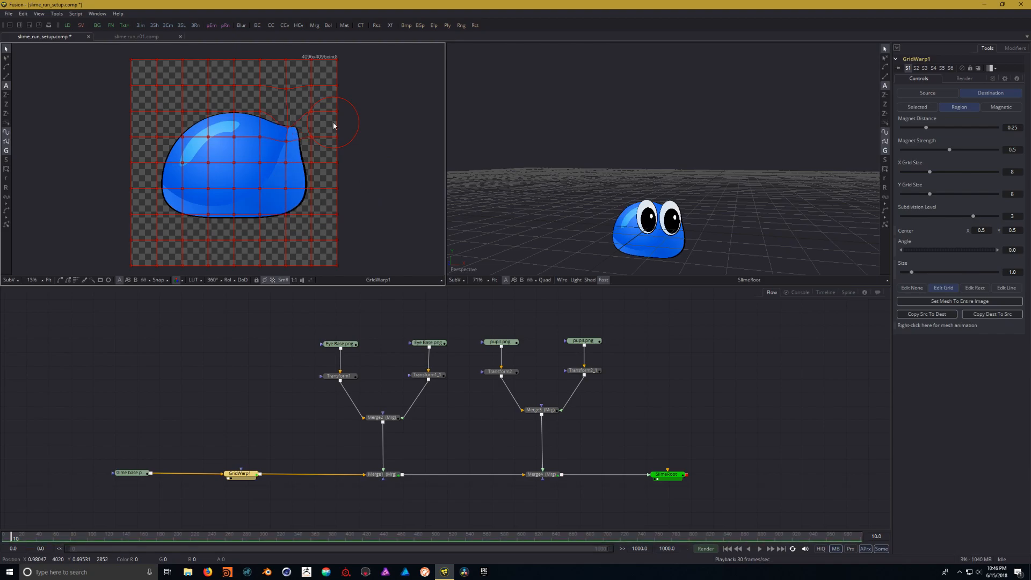
pyautogui.hotkey('ctrl', 'z')
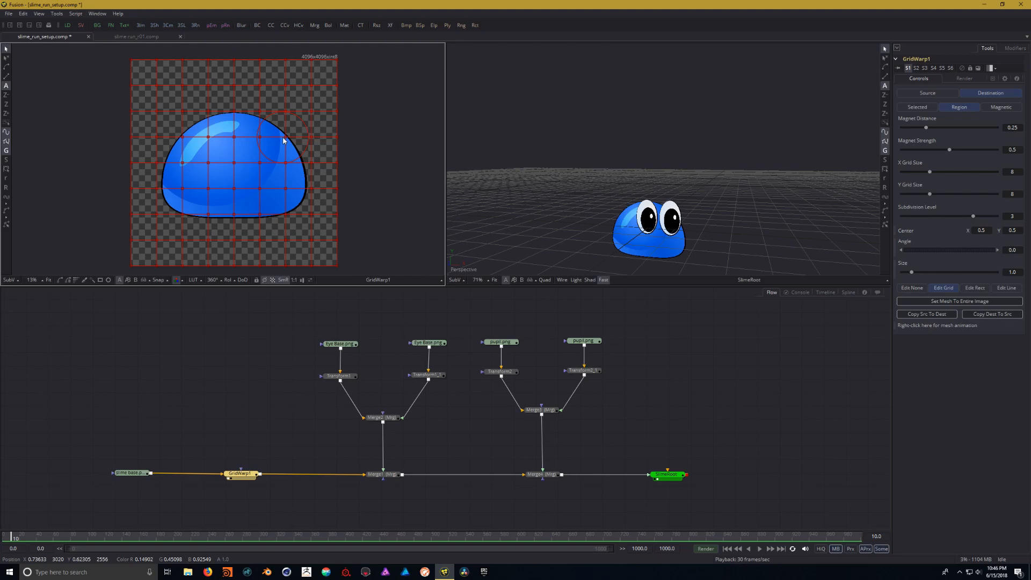
# Step: Set the Grid Warp's X Grid Size to 3 and Y Grid Size to 5
pyautogui.moveTo(244, 476); pyautogui.dragTo(240, 477)
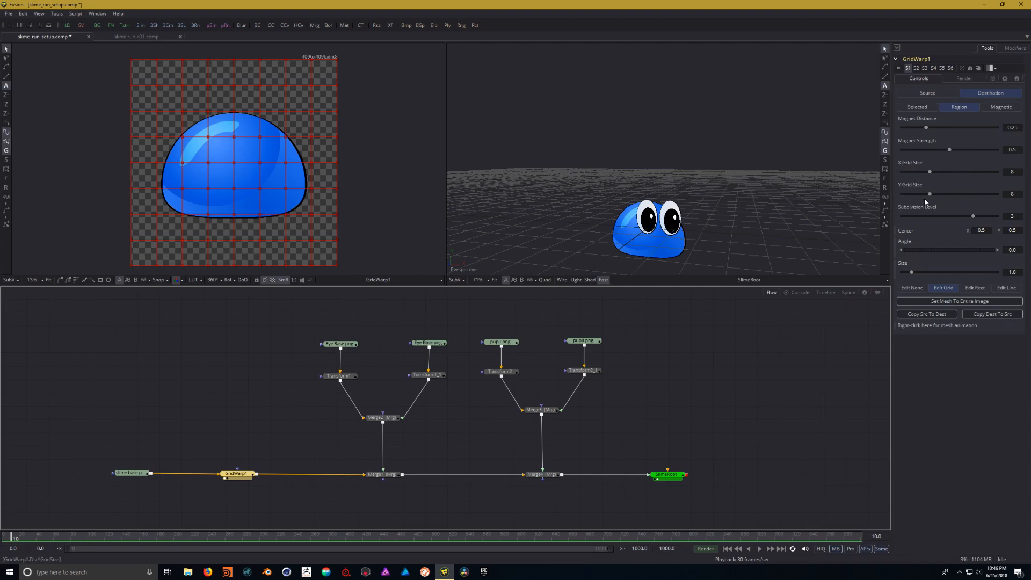
pyautogui.moveTo(930, 173); pyautogui.dragTo(910, 175)
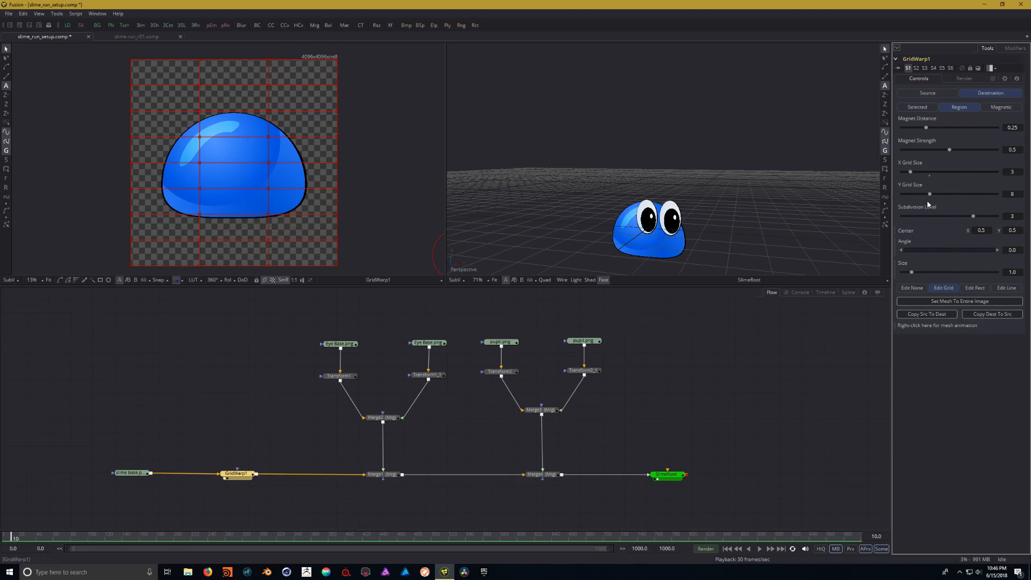
pyautogui.moveTo(929, 195); pyautogui.dragTo(917, 195)
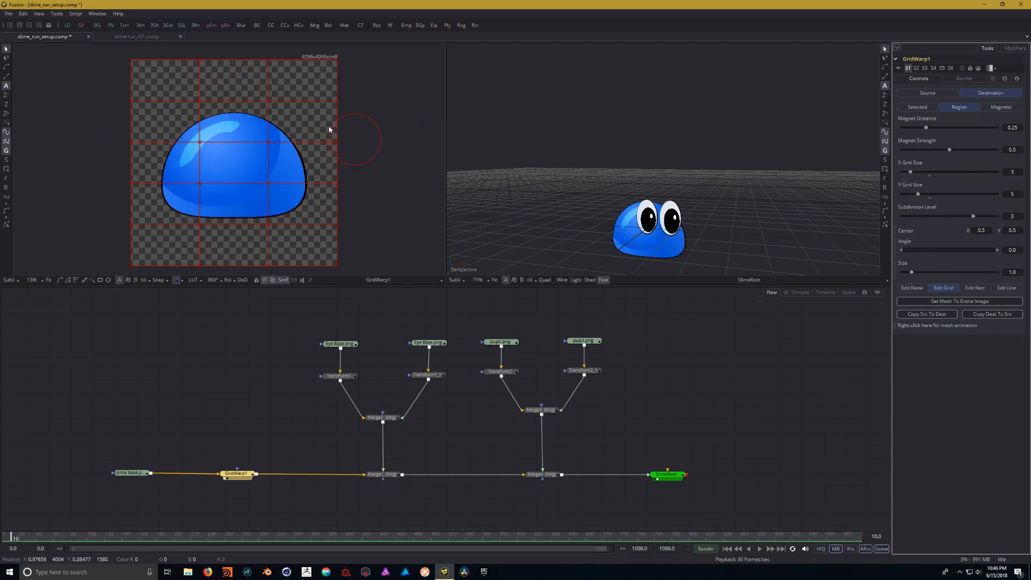
pyautogui.moveTo(271, 141)
pyautogui.mouseDown()
pyautogui.moveTo(299, 145)
pyautogui.moveTo(249, 146)
pyautogui.moveTo(253, 159)
pyautogui.moveTo(279, 139)
pyautogui.moveTo(304, 141)
pyautogui.moveTo(255, 146)
pyautogui.moveTo(287, 141)
pyautogui.moveTo(300, 153)
pyautogui.moveTo(269, 143)
pyautogui.mouseUp()
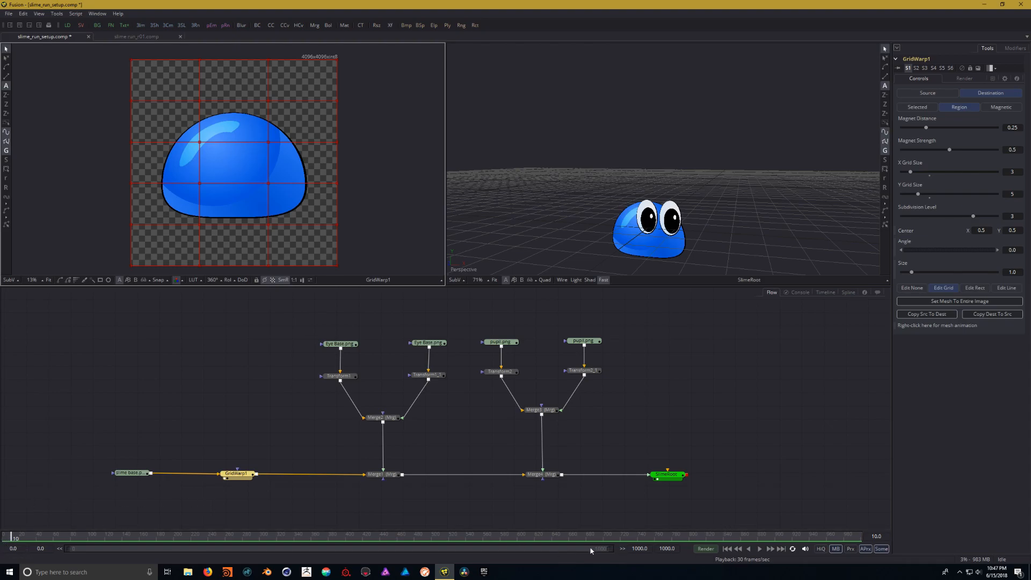
# Step: Go to frame 0 and start animating GridWarp1's mesh with a first keyframe there
pyautogui.click(731, 551)
pyautogui.moveTo(236, 474); pyautogui.dragTo(236, 473)
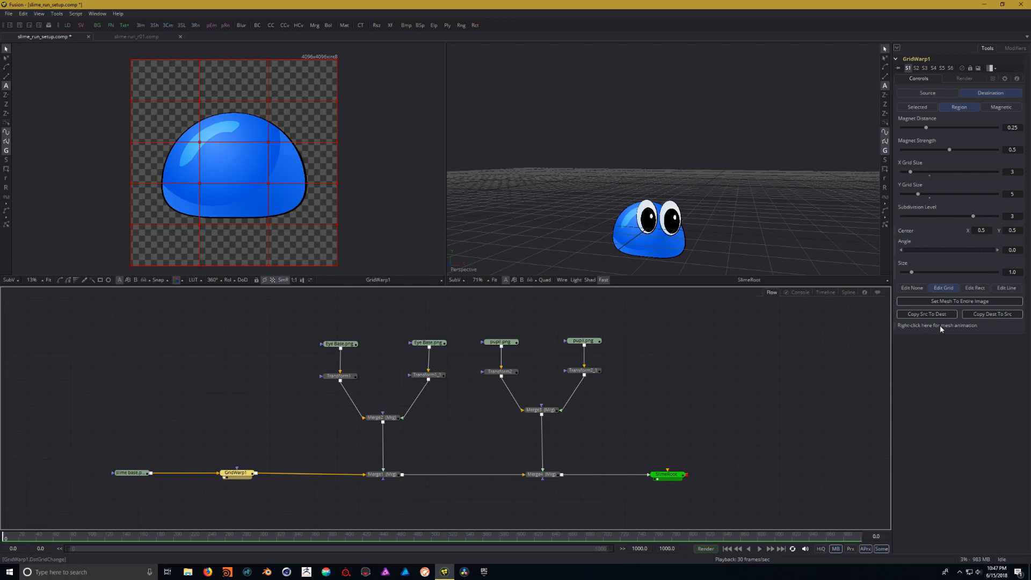
pyautogui.rightClick(923, 326)
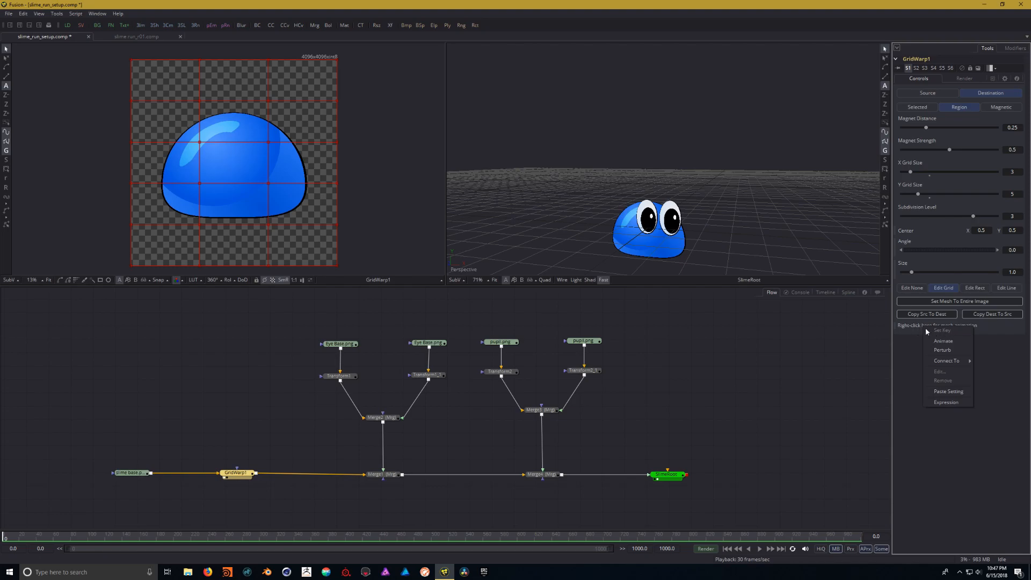
pyautogui.click(955, 344)
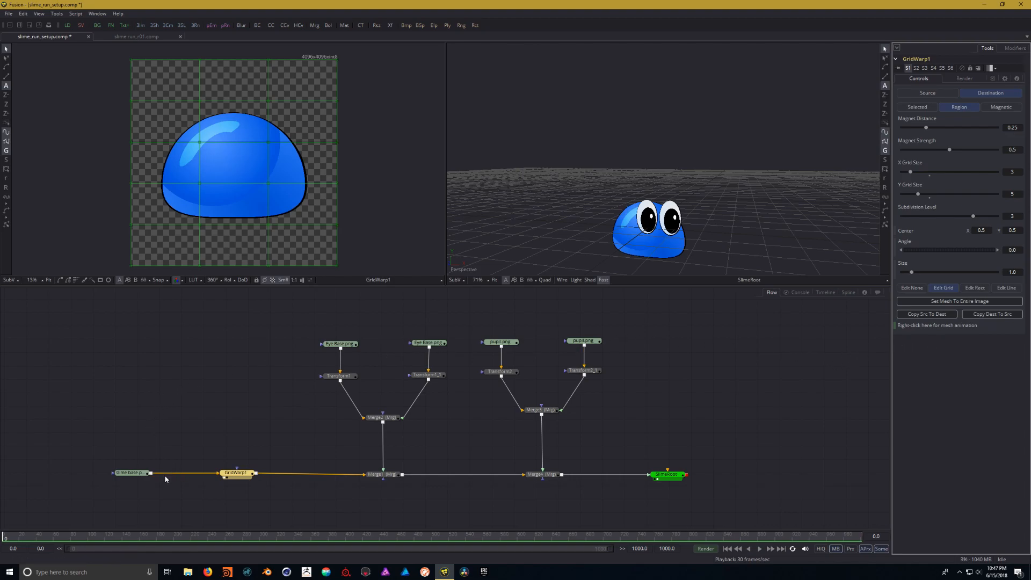
# Step: Open the Spline editor, hide SlimeRoot's curve and select GridWarp1 so only its Dst Grid Change spline shows
pyautogui.moveTo(272, 435); pyautogui.dragTo(281, 434)
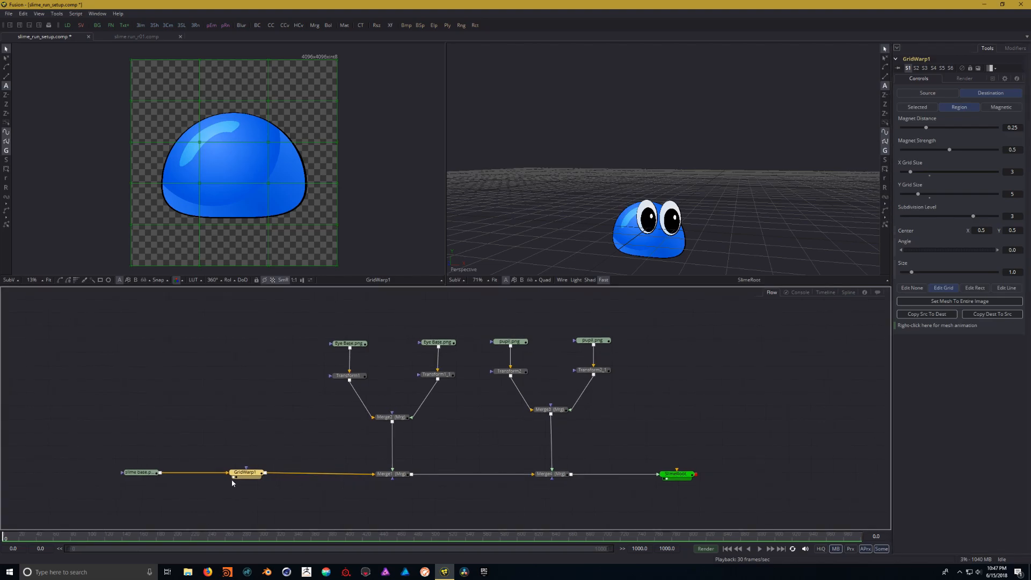
pyautogui.click(848, 293)
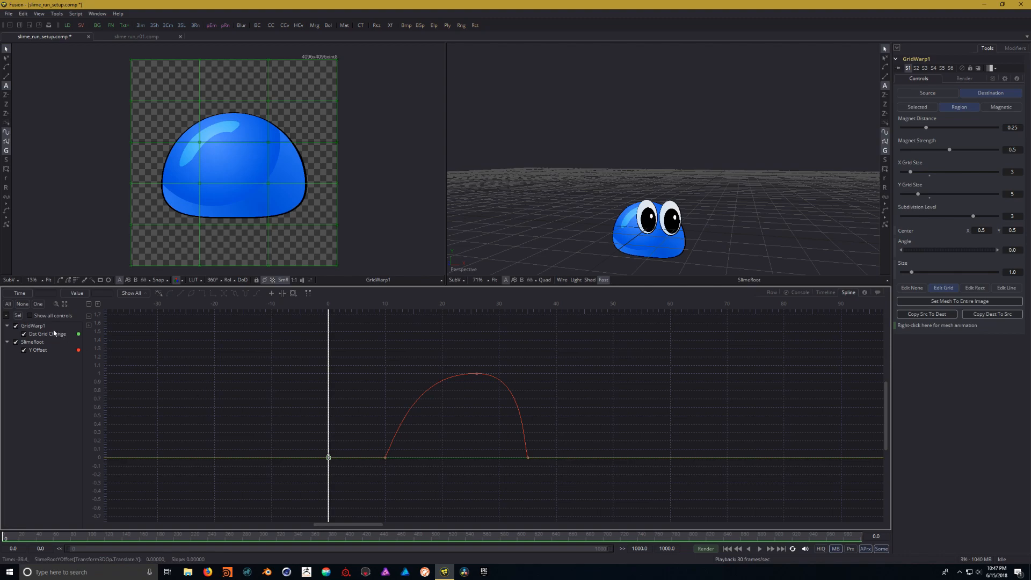
pyautogui.click(16, 342)
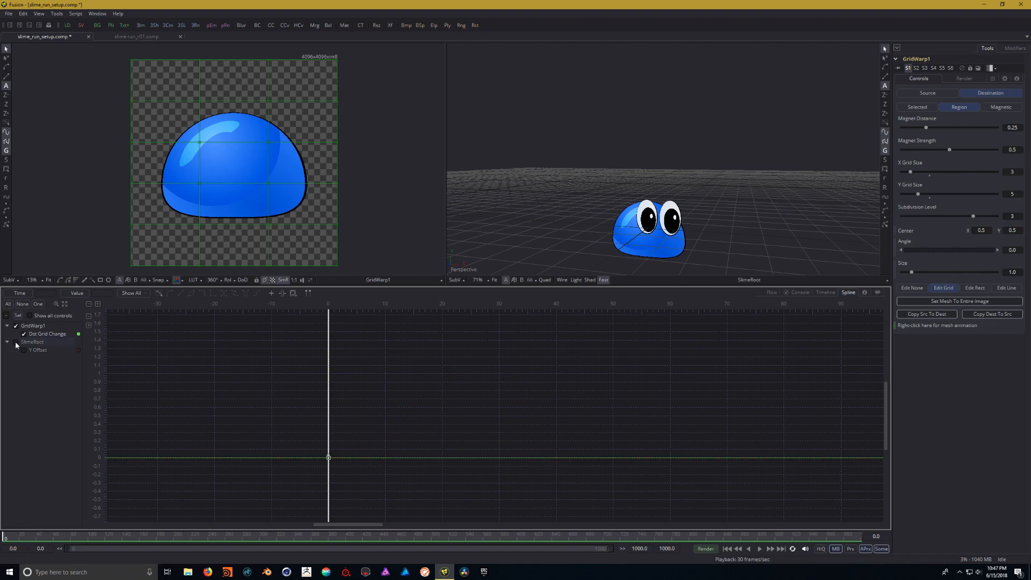
pyautogui.click(34, 327)
pyautogui.moveTo(278, 413); pyautogui.dragTo(261, 414)
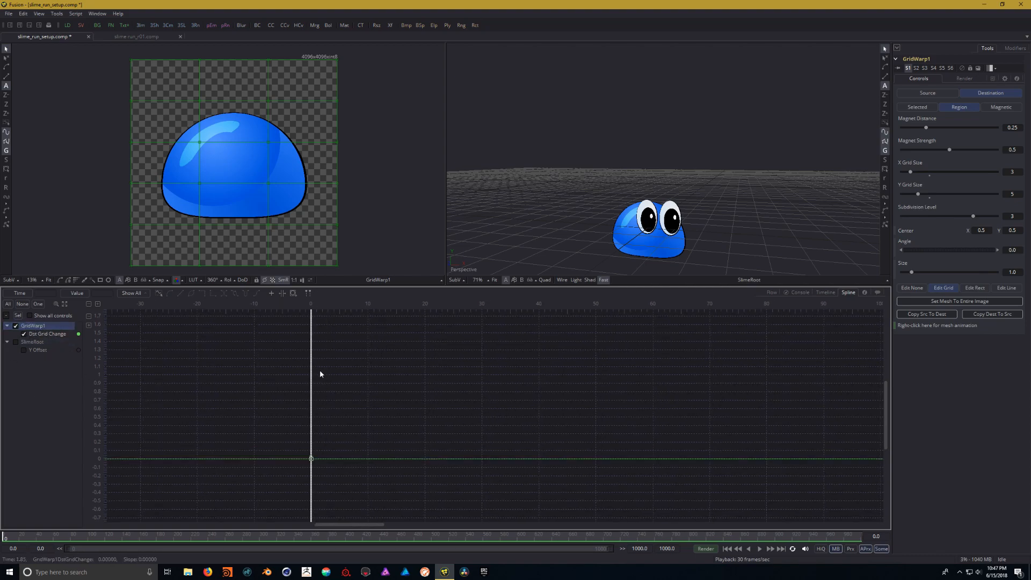
# Step: Scrub between the start and frame 10, and display SlimeRoot's Y Offset curve again beside the grid warp spline
pyautogui.moveTo(312, 369); pyautogui.dragTo(356, 371)
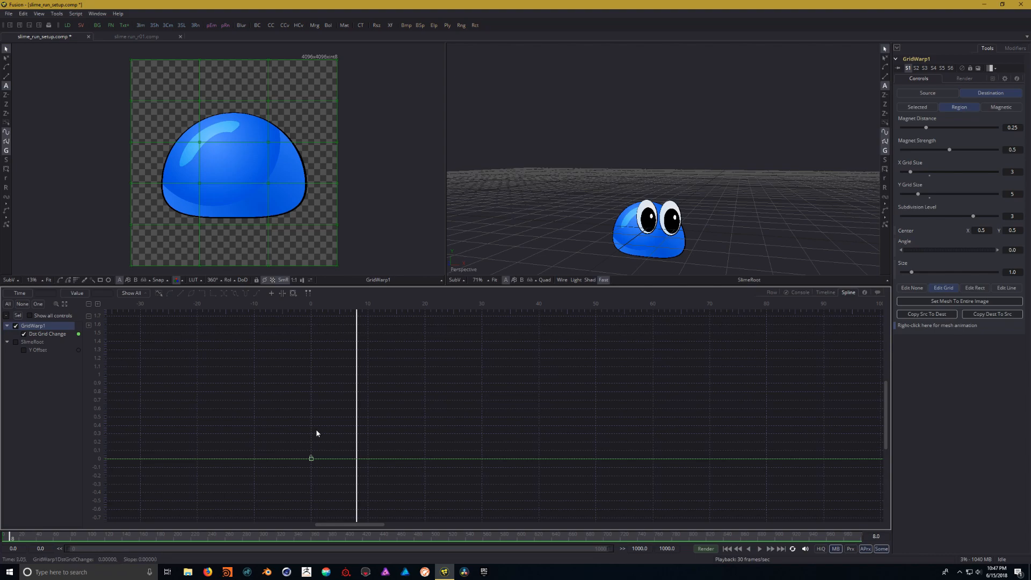
pyautogui.moveTo(356, 372); pyautogui.dragTo(313, 366)
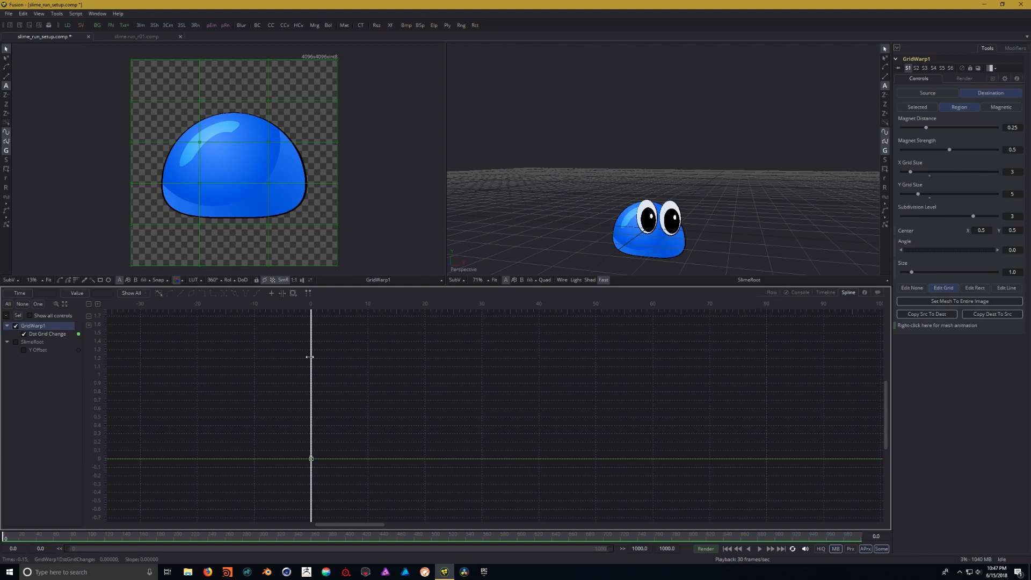
pyautogui.moveTo(312, 357); pyautogui.dragTo(368, 370)
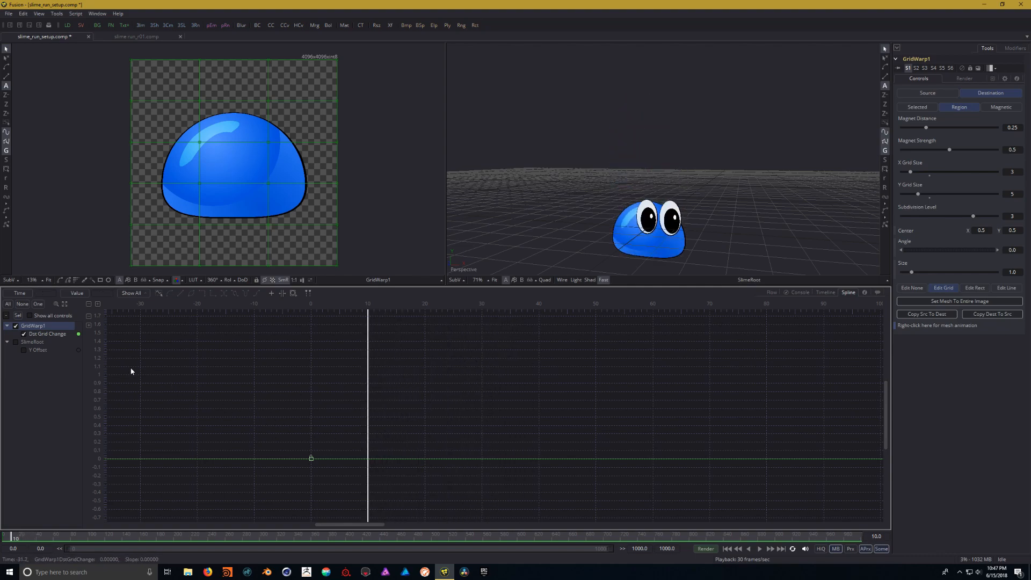
pyautogui.click(16, 343)
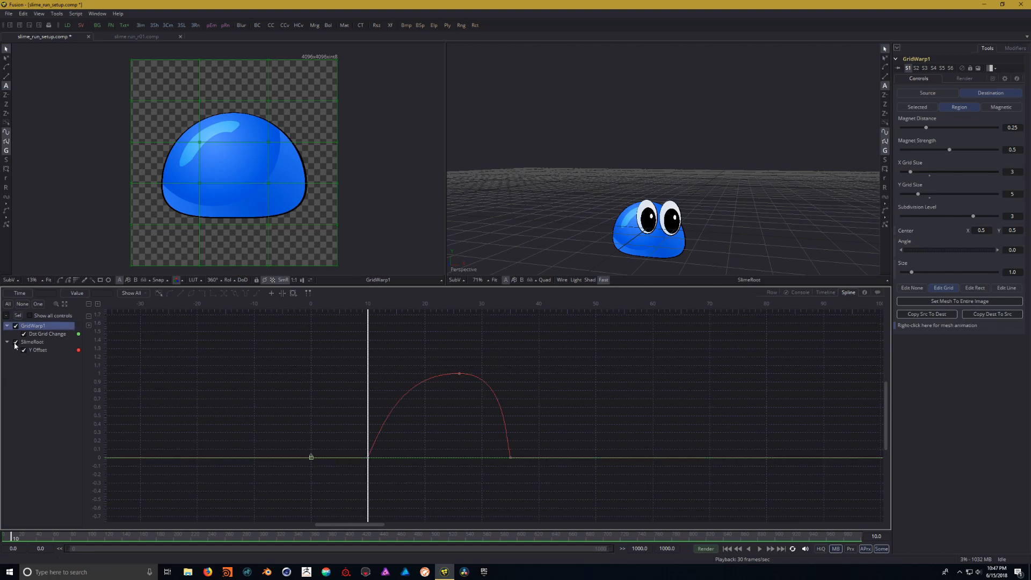
pyautogui.moveTo(296, 395); pyautogui.dragTo(258, 415)
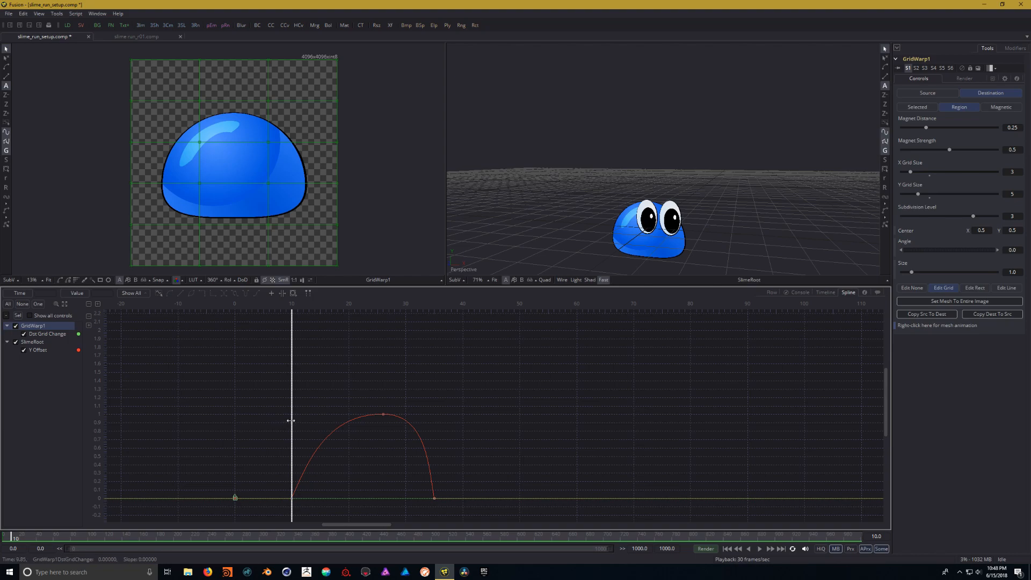
# Step: Set a Dst Grid Change keyframe at frame 35, where the Y Offset jump curve ends
pyautogui.moveTo(254, 420); pyautogui.dragTo(433, 419)
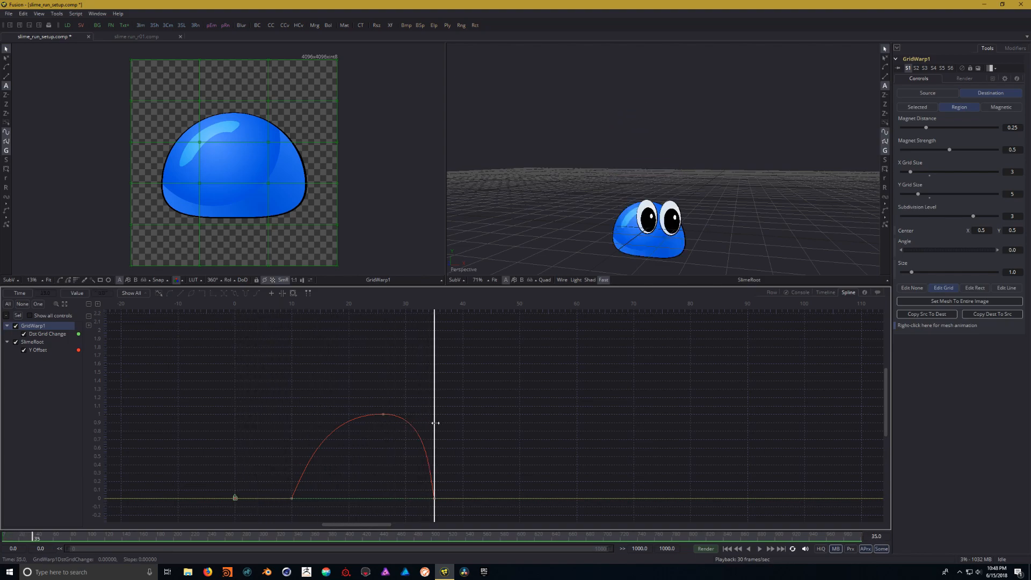
pyautogui.moveTo(435, 423)
pyautogui.mouseDown()
pyautogui.moveTo(235, 417)
pyautogui.moveTo(432, 417)
pyautogui.mouseUp()
pyautogui.click(895, 326)
pyautogui.moveTo(487, 391); pyautogui.dragTo(502, 390)
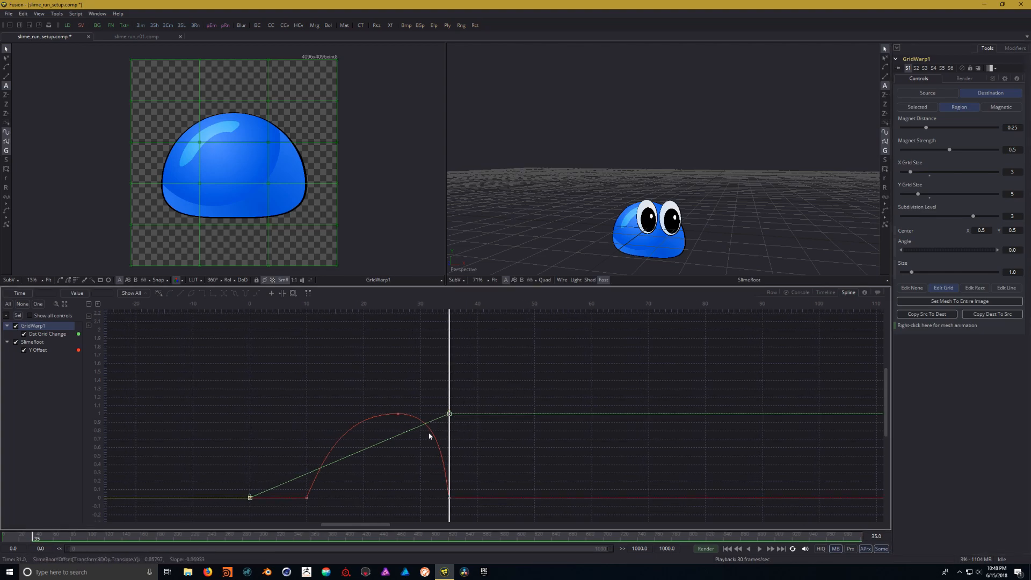
pyautogui.moveTo(449, 396)
pyautogui.mouseDown()
pyautogui.moveTo(247, 396)
pyautogui.moveTo(449, 398)
pyautogui.mouseUp()
# Step: Compare SlimeRoot's Y Offset animation with GridWarp1's mesh animation by selecting each in turn
pyautogui.click(29, 342)
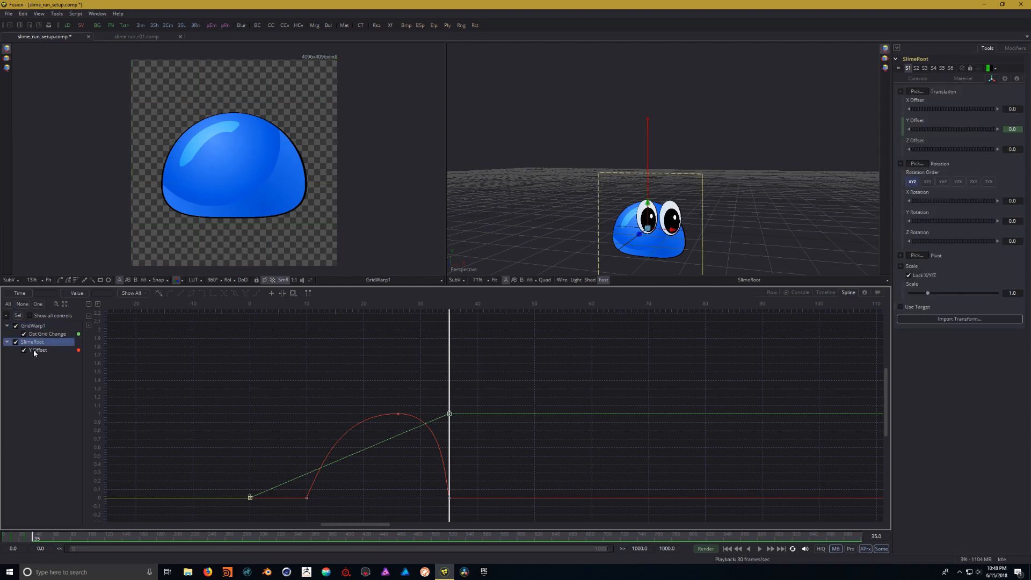
pyautogui.click(31, 343)
pyautogui.scroll(2, 306, 398)
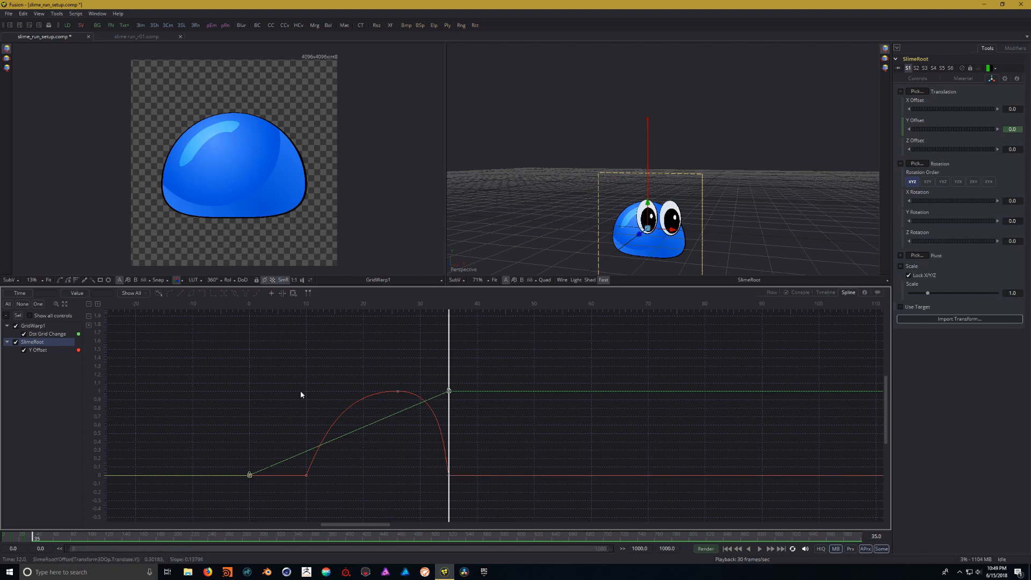
pyautogui.click(33, 326)
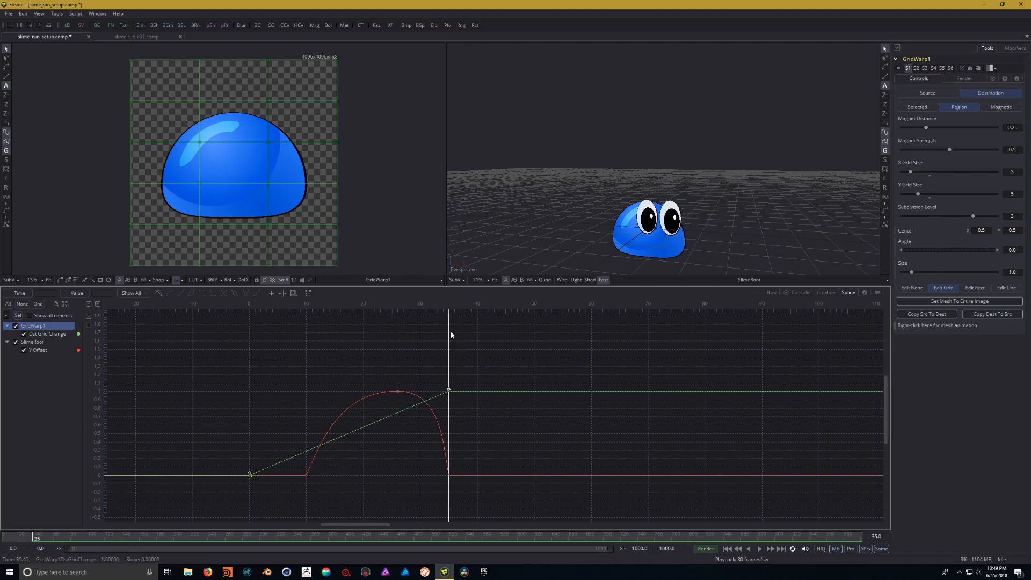
# Step: Try flattening the handle of the grid warp's frame 35 key, undo it, and try moving the key upward
pyautogui.moveTo(450, 330); pyautogui.dragTo(420, 329)
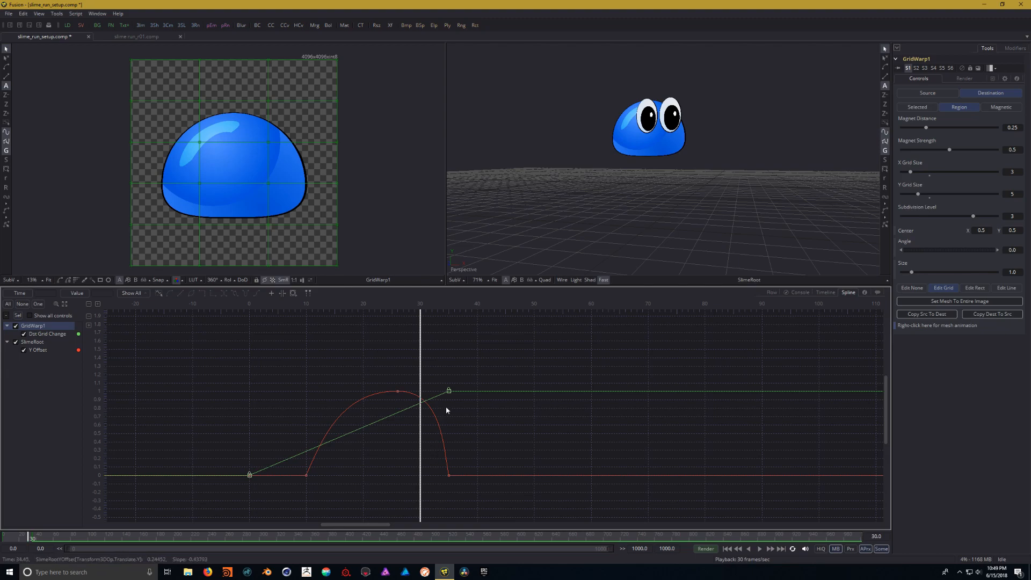
pyautogui.click(448, 392)
pyautogui.moveTo(382, 419); pyautogui.dragTo(339, 391)
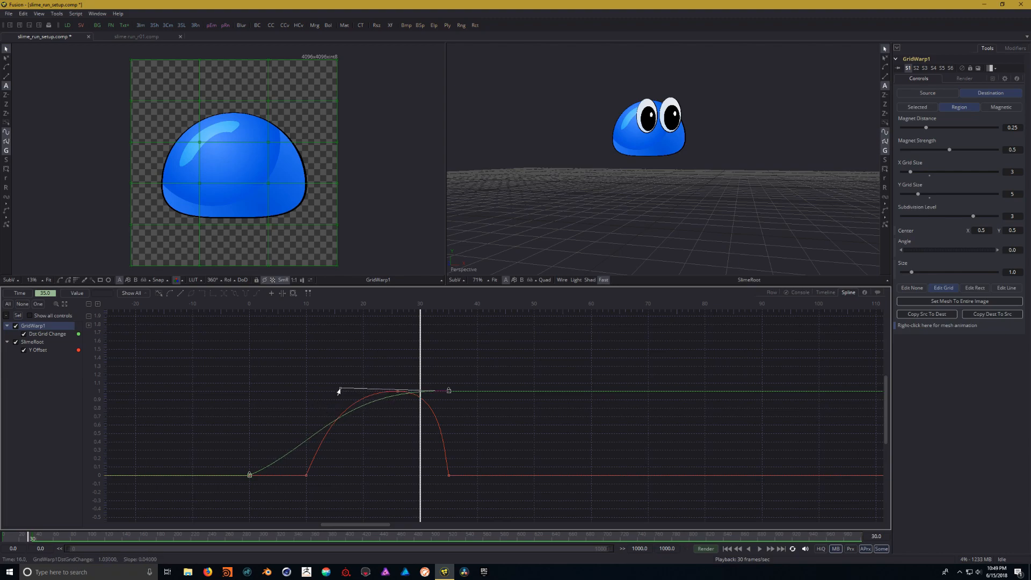
pyautogui.hotkey('ctrl', 'z')
pyautogui.moveTo(450, 391)
pyautogui.mouseDown()
pyautogui.moveTo(450, 419)
pyautogui.moveTo(488, 417)
pyautogui.moveTo(396, 421)
pyautogui.moveTo(451, 396)
pyautogui.moveTo(449, 374)
pyautogui.mouseUp()
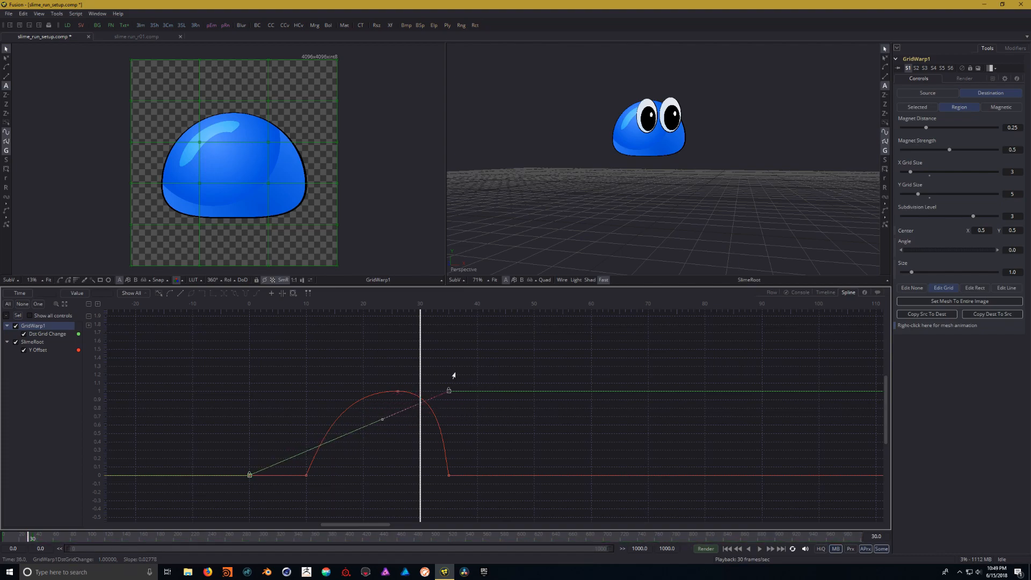
# Step: Try lowering SlimeRoot's Y Offset peak key at frame 26, and undo the move
pyautogui.click(31, 342)
pyautogui.click(396, 392)
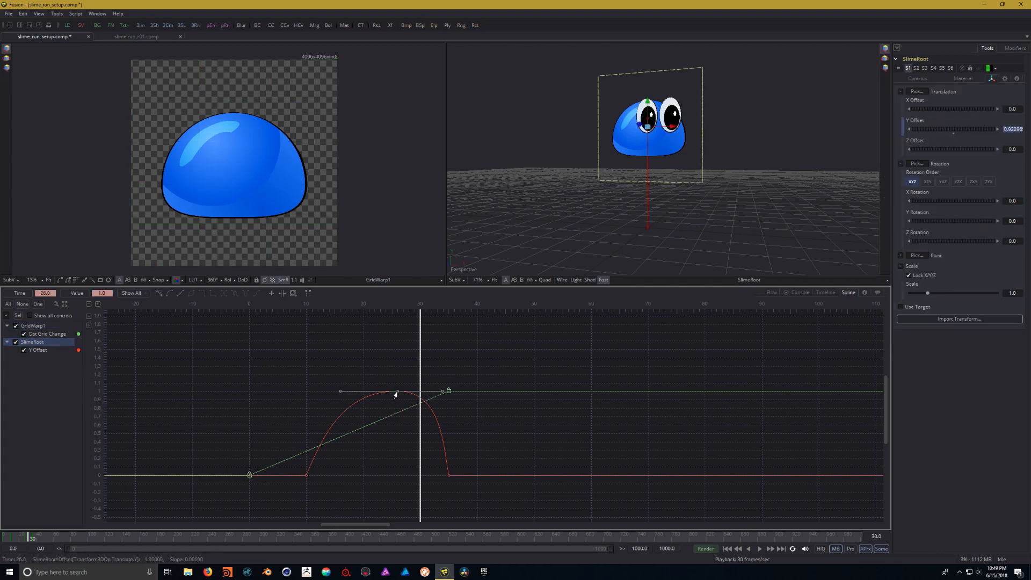
pyautogui.moveTo(395, 396); pyautogui.dragTo(380, 486)
pyautogui.hotkey('ctrl', 'z')
pyautogui.click(519, 422)
# Step: Select GridWarp1, scrub through its keys at frames 35 and 0, and move the current time to frame 5
pyautogui.click(43, 326)
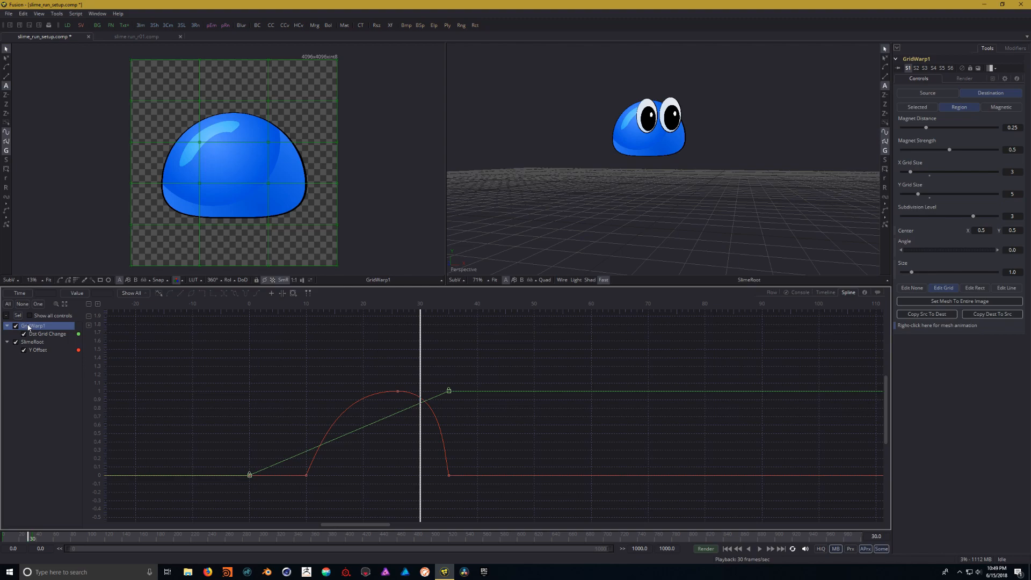
pyautogui.moveTo(420, 340); pyautogui.dragTo(449, 341)
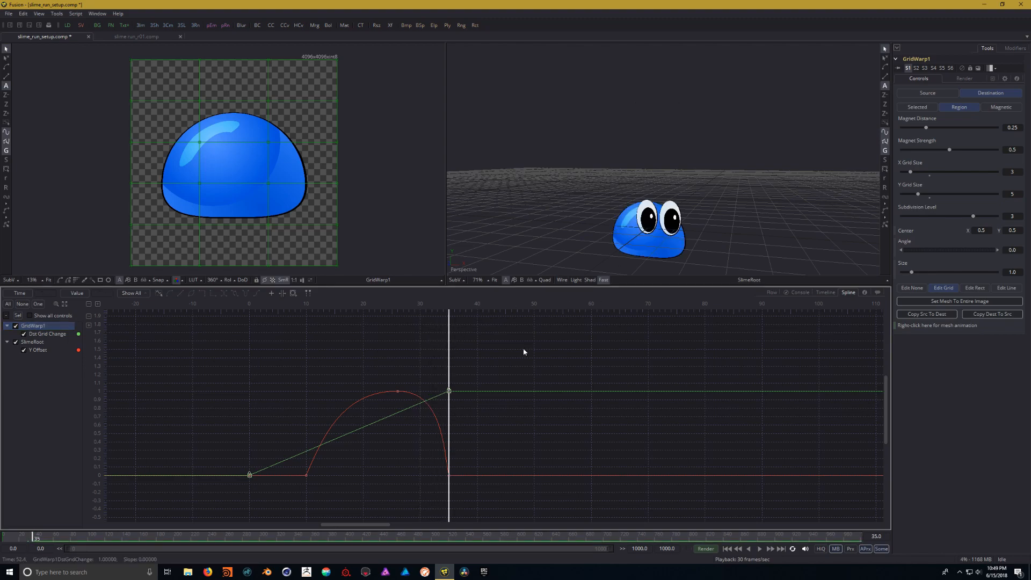
pyautogui.moveTo(449, 355); pyautogui.dragTo(250, 371)
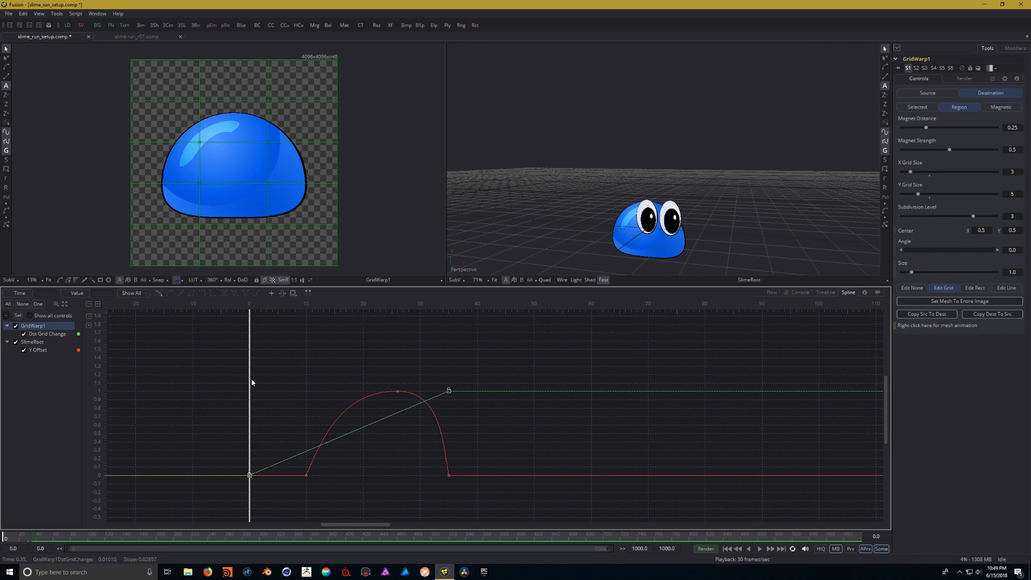
pyautogui.moveTo(251, 379); pyautogui.dragTo(277, 367)
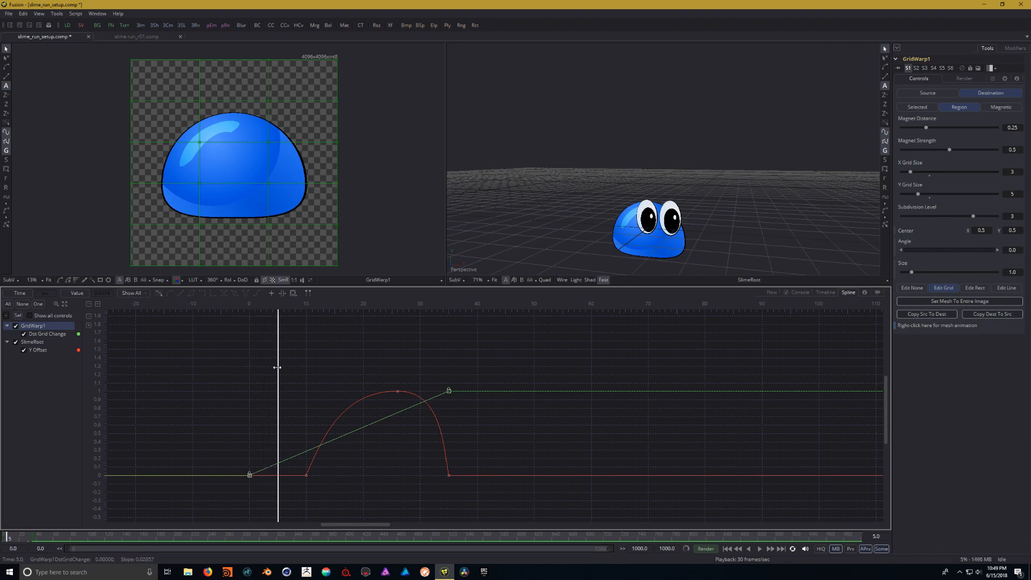
pyautogui.moveTo(278, 367)
pyautogui.mouseDown()
pyautogui.moveTo(306, 368)
pyautogui.moveTo(278, 369)
pyautogui.mouseUp()
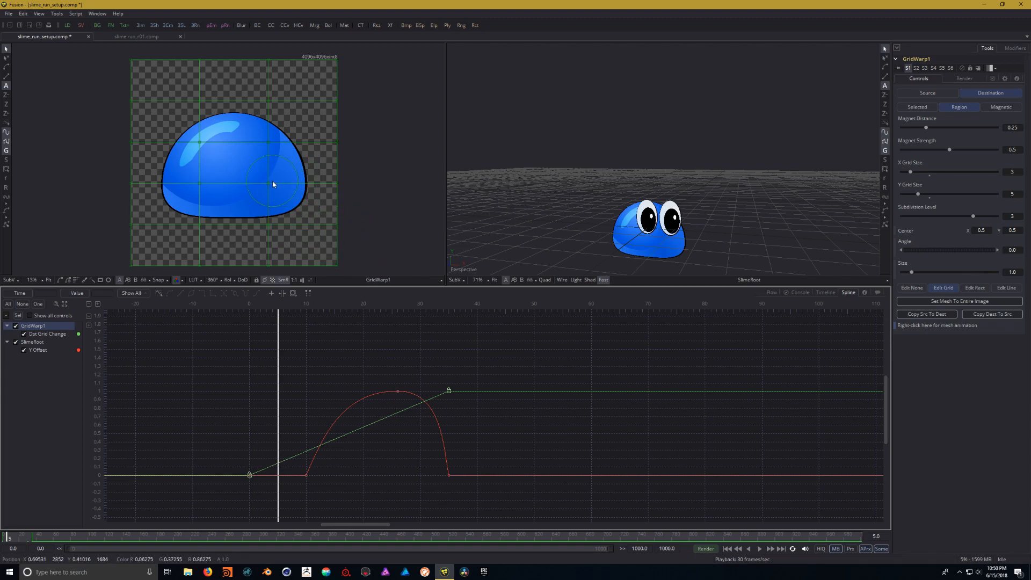
# Step: At frame 5, widen the slime's base by moving the lower inner mesh points outward on both sides
pyautogui.moveTo(272, 184); pyautogui.dragTo(300, 192)
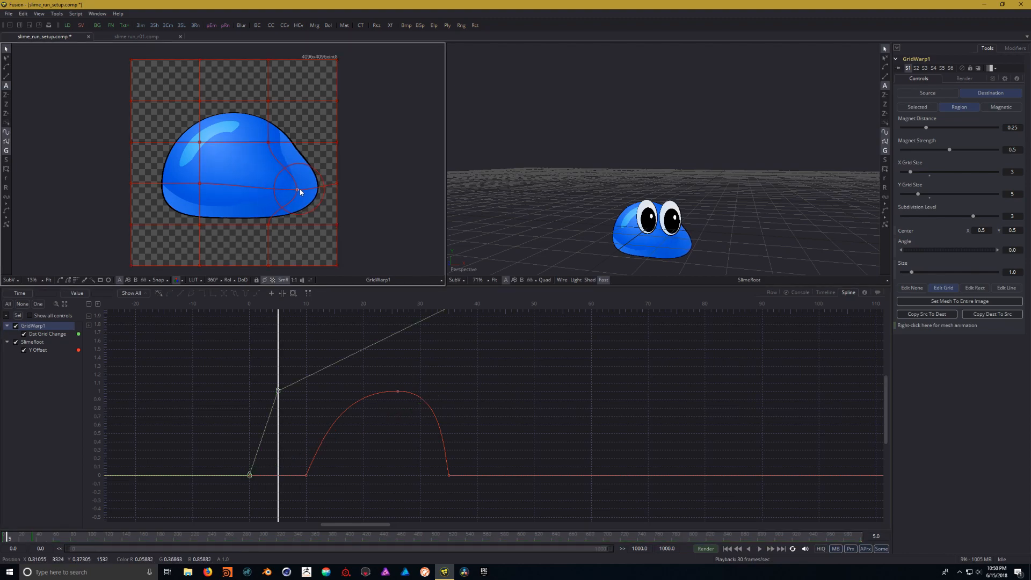
pyautogui.moveTo(200, 183); pyautogui.dragTo(160, 193)
pyautogui.moveTo(200, 226); pyautogui.dragTo(160, 225)
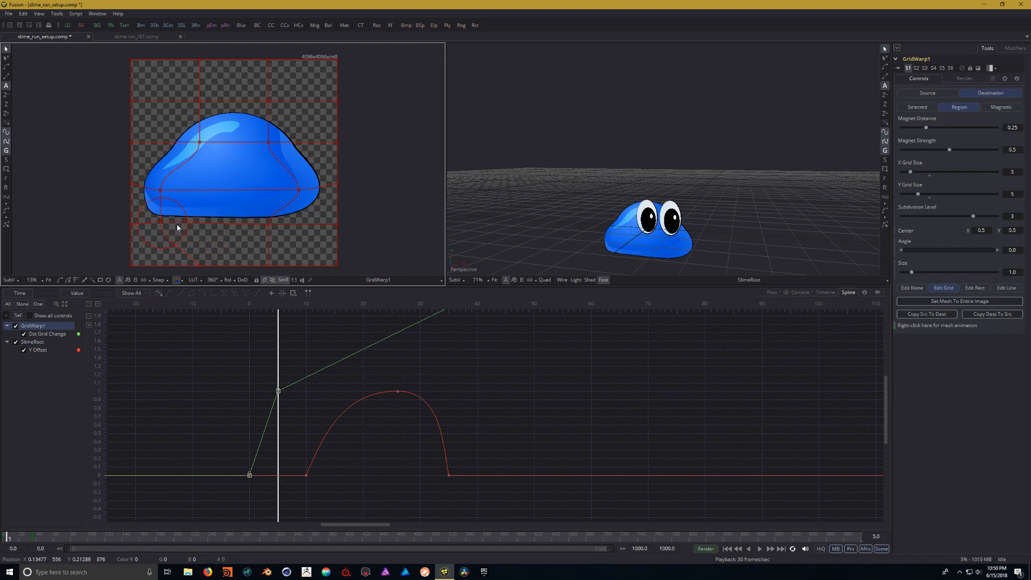
pyautogui.moveTo(300, 225); pyautogui.dragTo(311, 221)
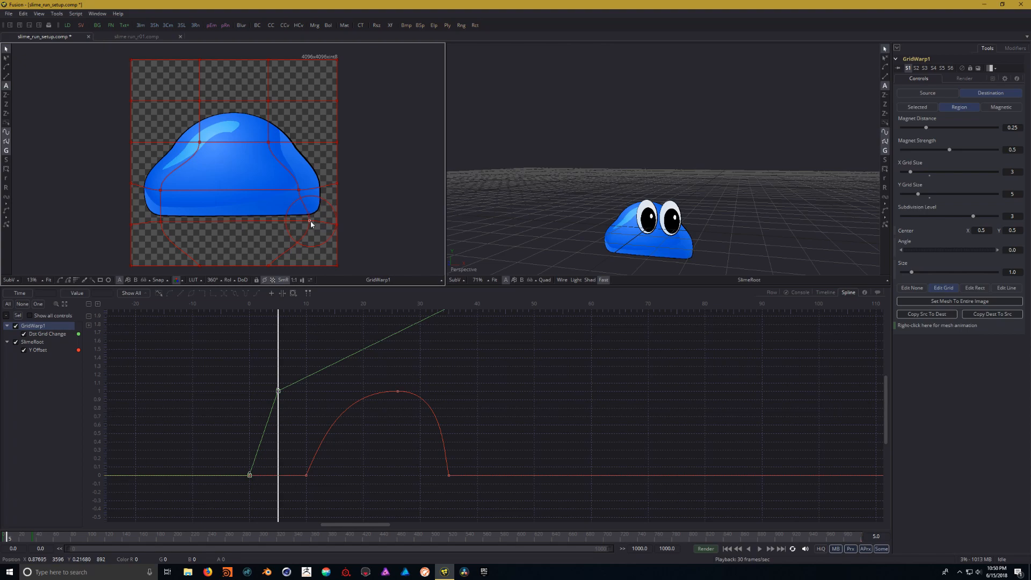
pyautogui.moveTo(299, 191); pyautogui.dragTo(309, 194)
pyautogui.moveTo(160, 192); pyautogui.dragTo(156, 193)
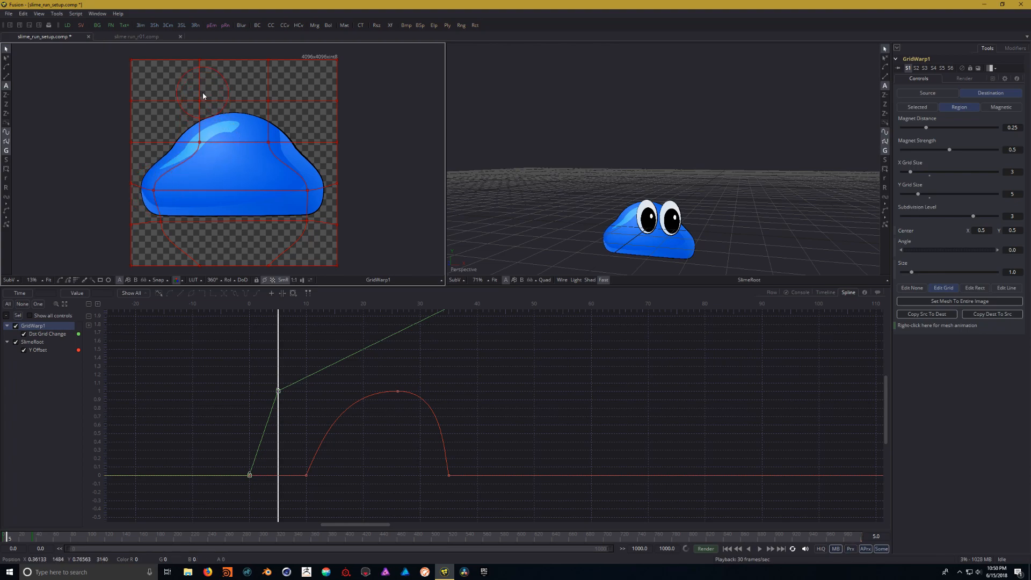
# Step: Squash the slime's top at frame 5 by moving the four upper inner mesh points down
pyautogui.moveTo(198, 144); pyautogui.dragTo(199, 151)
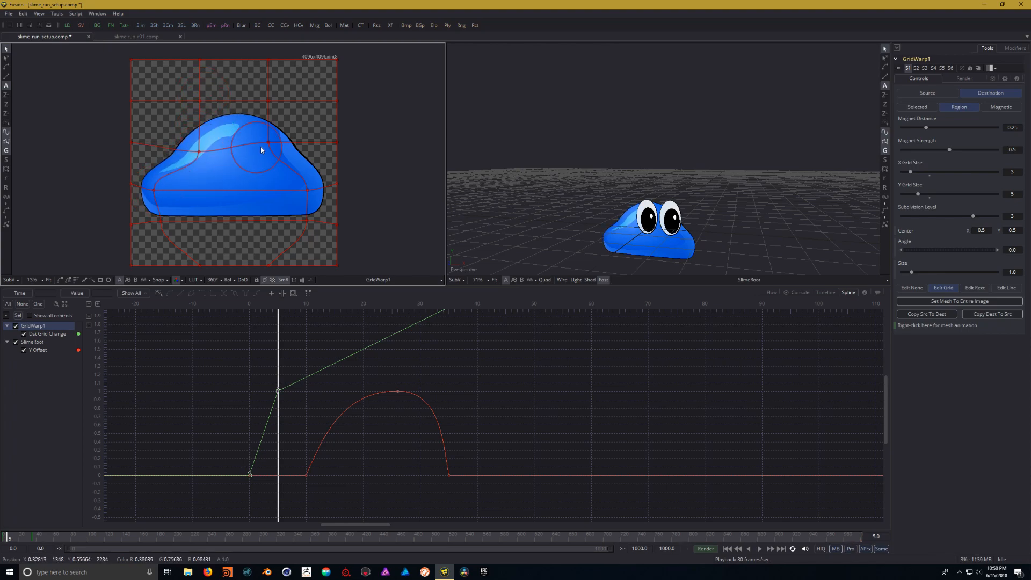
pyautogui.moveTo(269, 143); pyautogui.dragTo(269, 152)
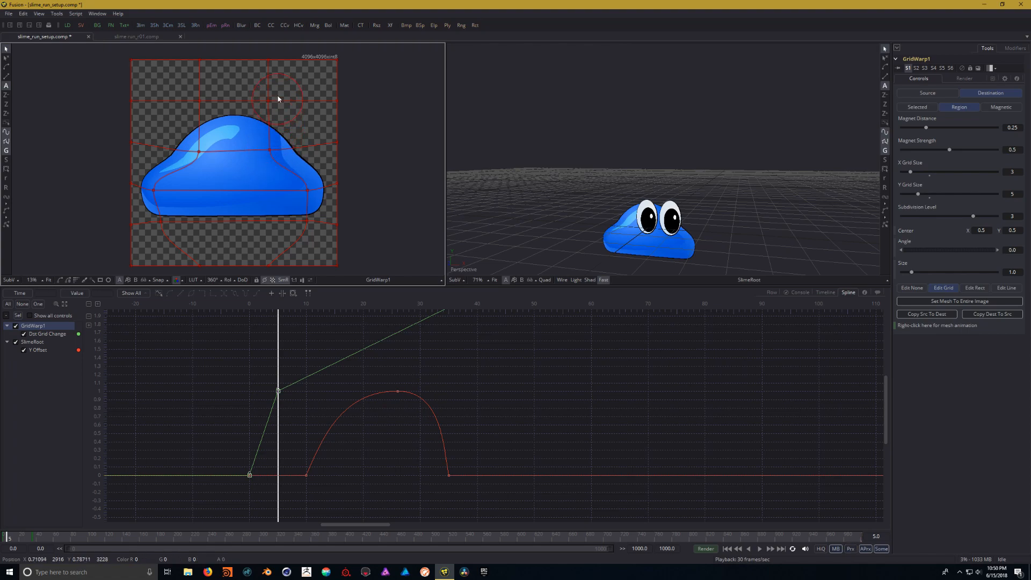
pyautogui.moveTo(269, 101); pyautogui.dragTo(270, 123)
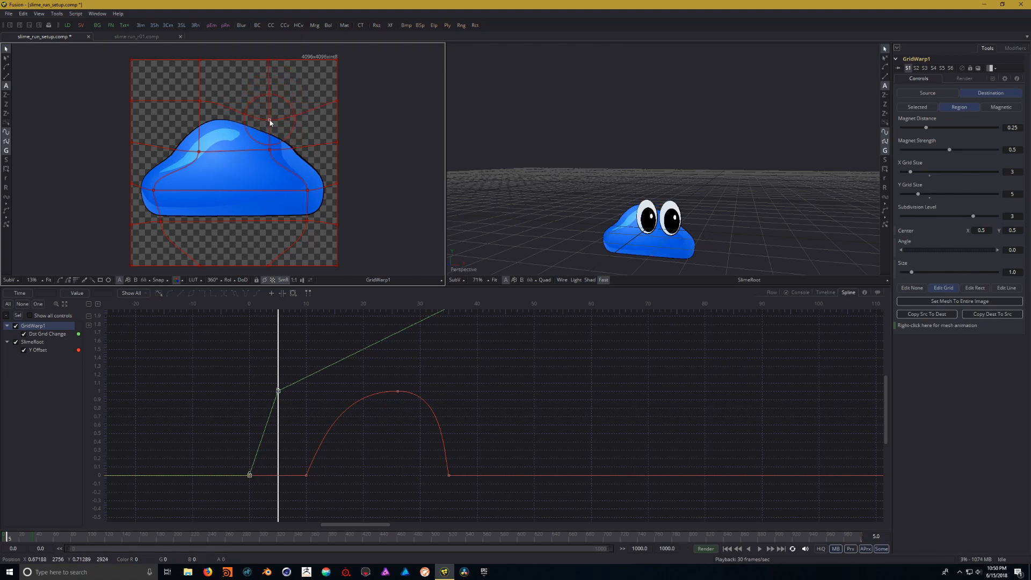
pyautogui.moveTo(200, 100); pyautogui.dragTo(202, 122)
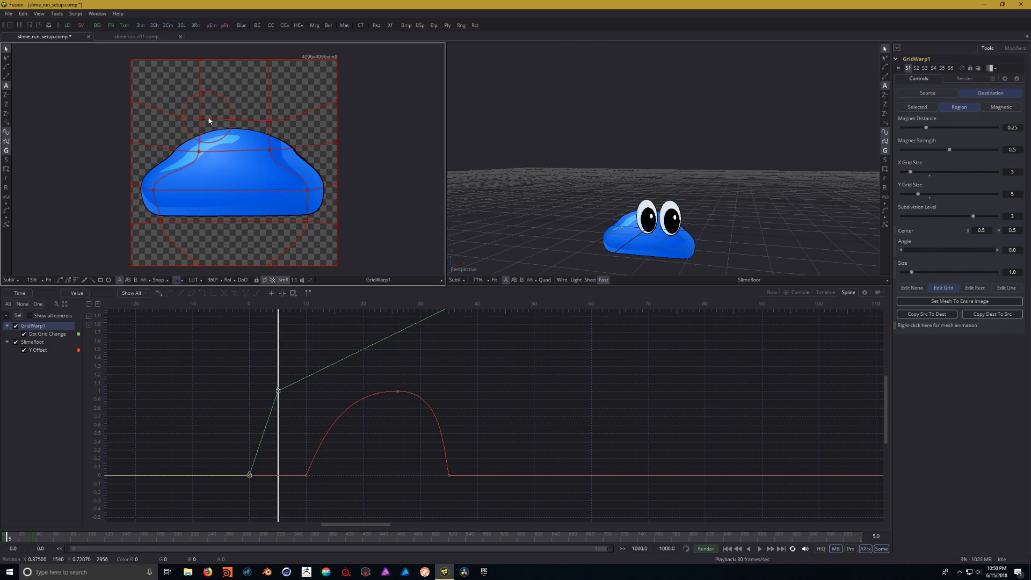
pyautogui.moveTo(278, 350)
pyautogui.mouseDown()
pyautogui.moveTo(249, 350)
pyautogui.moveTo(276, 354)
pyautogui.mouseUp()
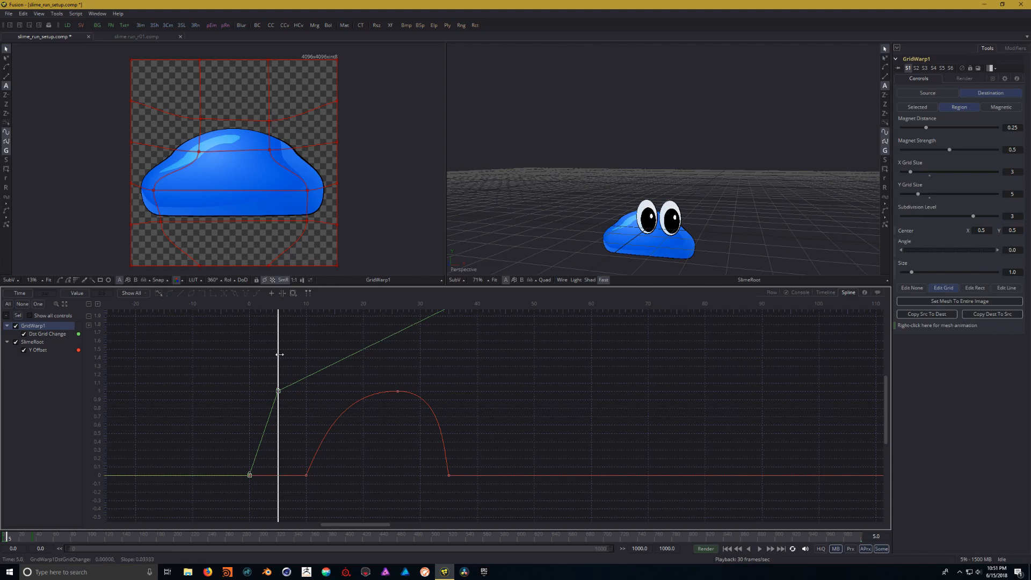
# Step: At frame 10, narrow the slime's base by moving the four lower inner mesh points inward
pyautogui.moveTo(279, 354); pyautogui.dragTo(306, 356)
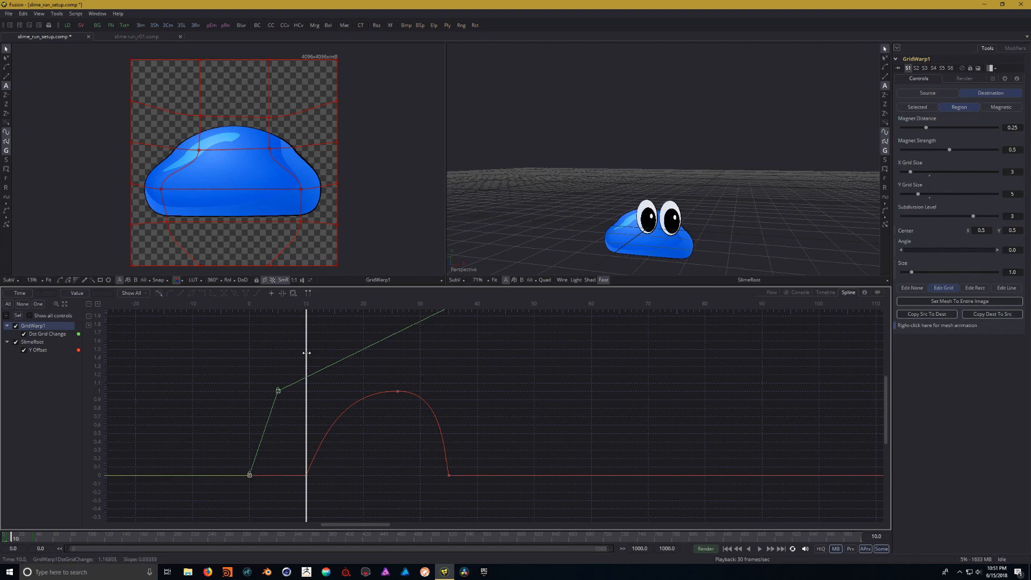
pyautogui.moveTo(301, 189); pyautogui.dragTo(273, 186)
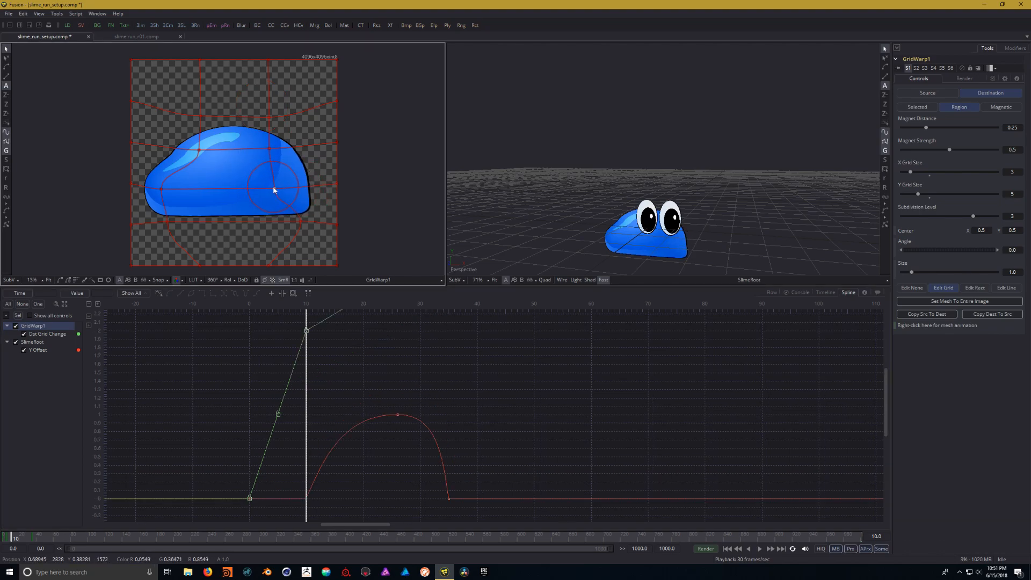
pyautogui.moveTo(301, 223); pyautogui.dragTo(270, 224)
pyautogui.moveTo(161, 189); pyautogui.dragTo(195, 190)
pyautogui.moveTo(169, 222); pyautogui.dragTo(190, 226)
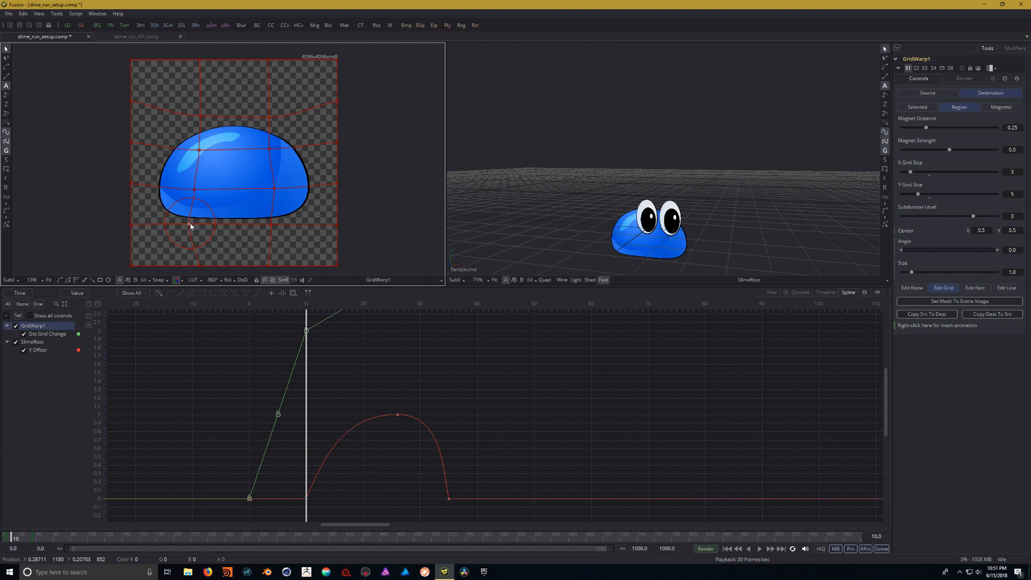
# Step: At frame 13, stretch the slime's top upward by raising the four upper inner mesh points
pyautogui.moveTo(519, 382); pyautogui.dragTo(509, 393)
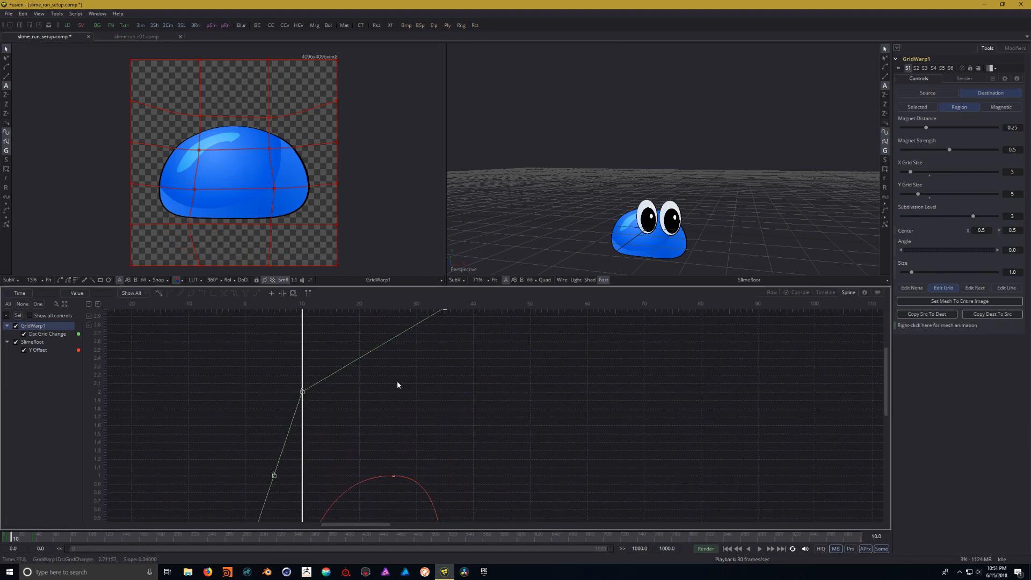
pyautogui.moveTo(432, 398); pyautogui.dragTo(403, 377)
pyautogui.moveTo(274, 336); pyautogui.dragTo(212, 341)
pyautogui.moveTo(233, 385); pyautogui.dragTo(280, 355)
pyautogui.moveTo(389, 371); pyautogui.dragTo(356, 405)
pyautogui.moveTo(248, 341); pyautogui.dragTo(262, 341)
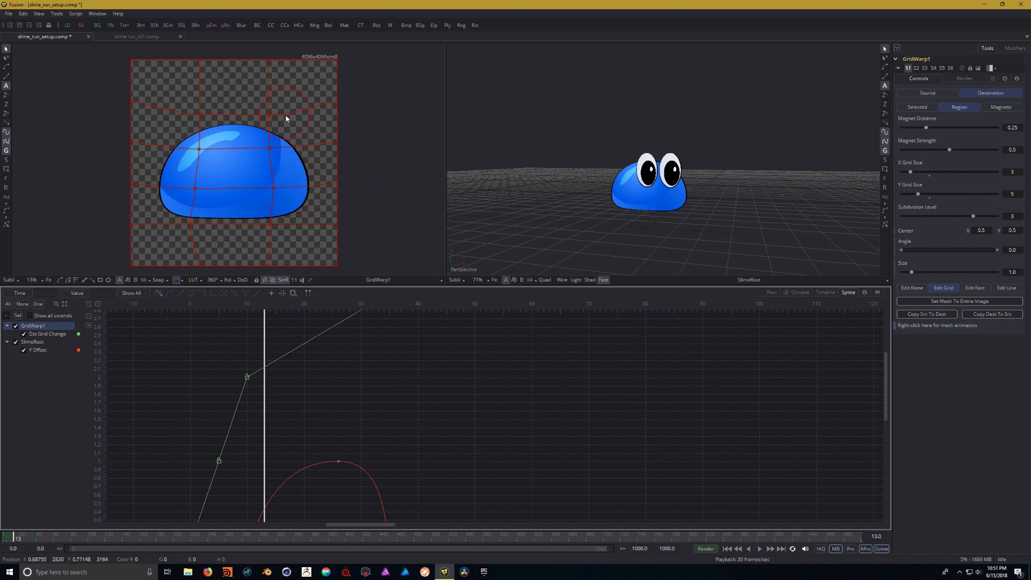
pyautogui.moveTo(269, 118); pyautogui.dragTo(266, 64)
pyautogui.moveTo(203, 113); pyautogui.dragTo(206, 62)
pyautogui.moveTo(268, 147); pyautogui.dragTo(269, 133)
pyautogui.moveTo(199, 149); pyautogui.dragTo(199, 129)
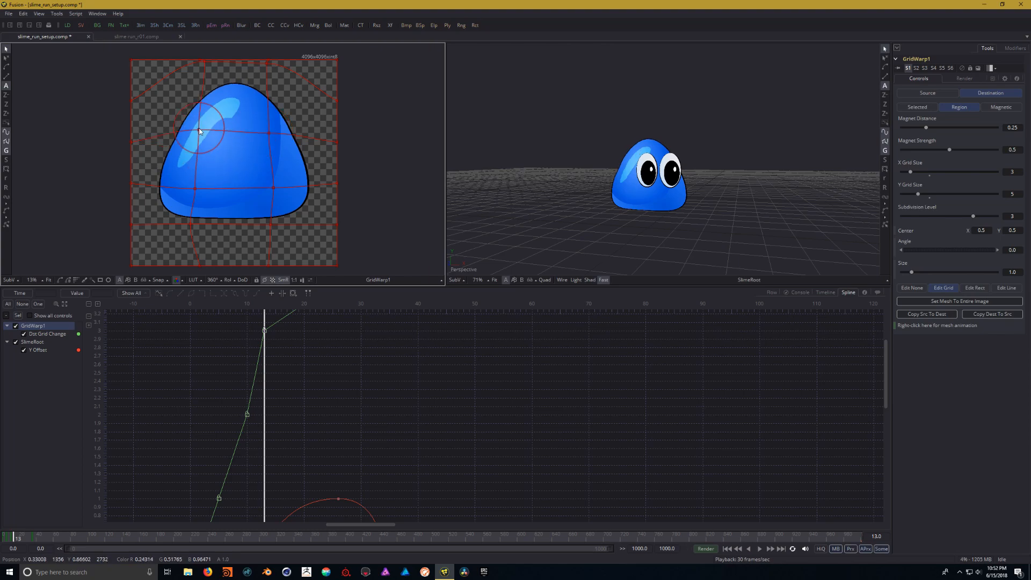
# Step: At frame 13, lower the two bottom inner mesh points and nudge the lower outer edge points inward on both sides
pyautogui.moveTo(190, 224); pyautogui.dragTo(193, 256)
pyautogui.moveTo(270, 228); pyautogui.dragTo(269, 256)
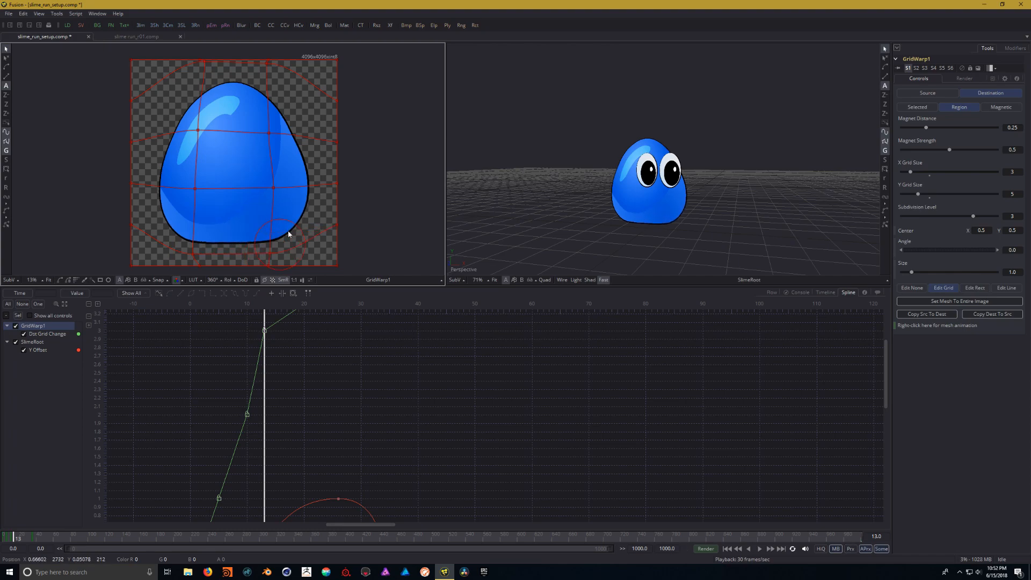
pyautogui.moveTo(338, 186)
pyautogui.mouseDown()
pyautogui.moveTo(316, 189)
pyautogui.moveTo(330, 191)
pyautogui.mouseUp()
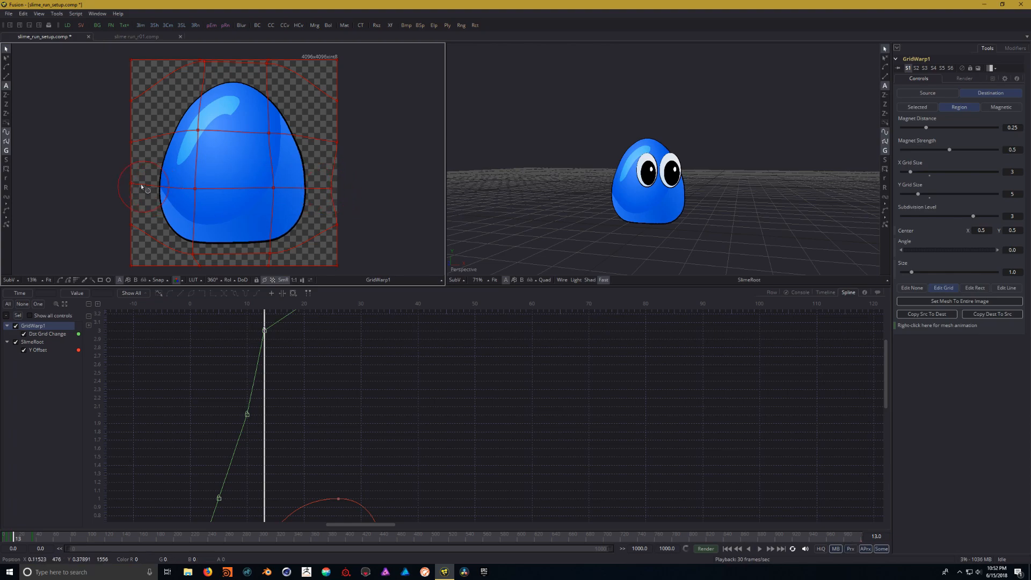
pyautogui.moveTo(132, 188); pyautogui.dragTo(139, 187)
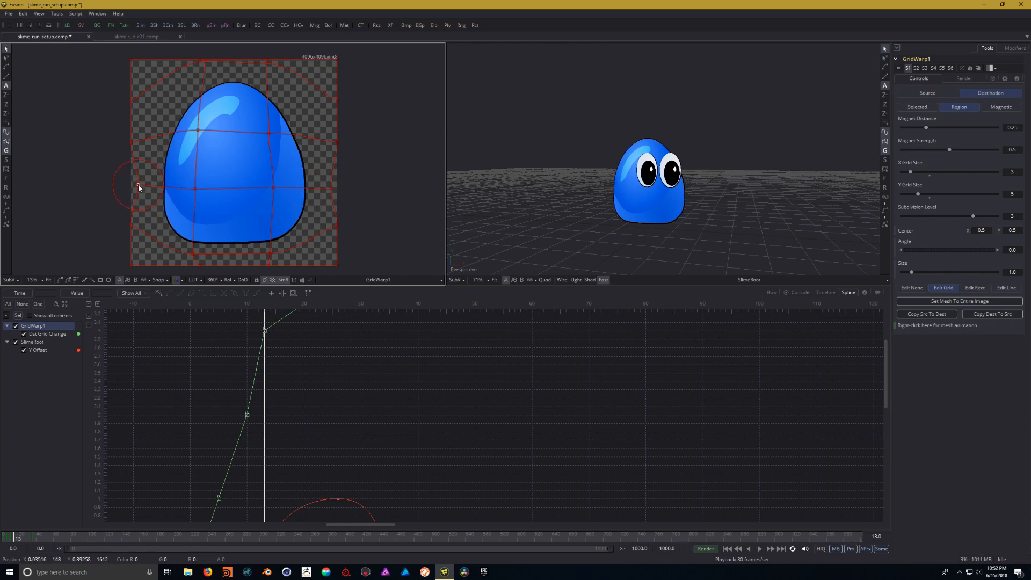
# Step: At frame 16, pull the slime's underside up by raising the lower inner mesh points and slightly adjusting the lower right edge point
pyautogui.moveTo(321, 353); pyautogui.dragTo(333, 330)
pyautogui.moveTo(311, 371); pyautogui.dragTo(276, 444)
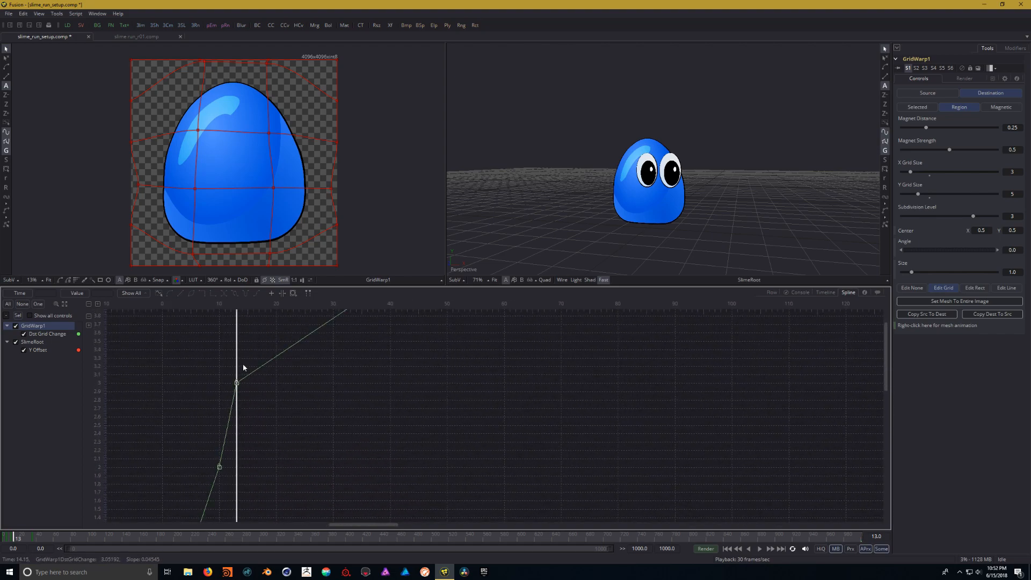
pyautogui.moveTo(236, 360)
pyautogui.mouseDown()
pyautogui.moveTo(255, 353)
pyautogui.moveTo(215, 353)
pyautogui.moveTo(253, 350)
pyautogui.mouseUp()
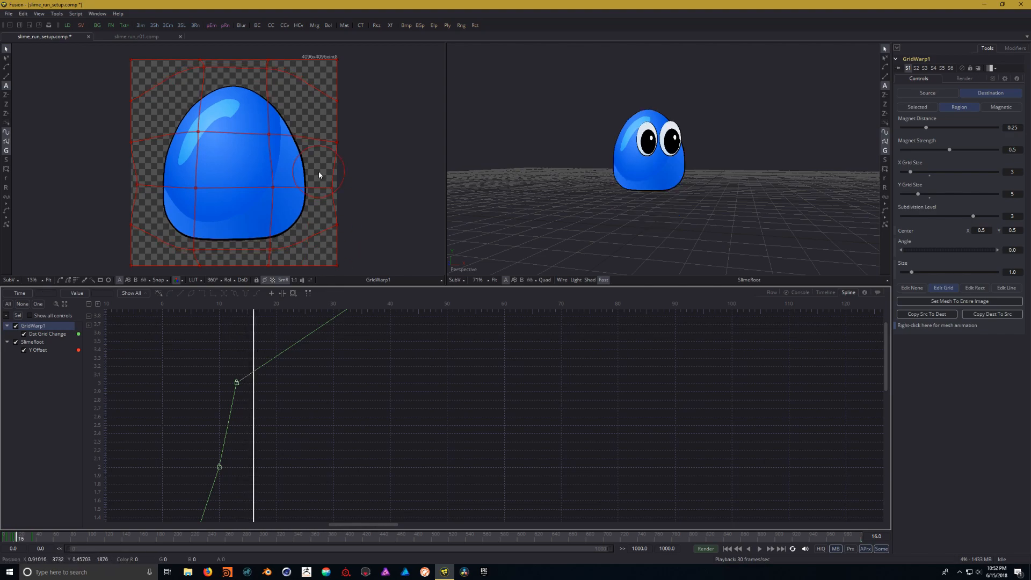
pyautogui.moveTo(270, 247); pyautogui.dragTo(272, 172)
pyautogui.moveTo(196, 188); pyautogui.dragTo(197, 168)
pyautogui.moveTo(194, 251); pyautogui.dragTo(195, 211)
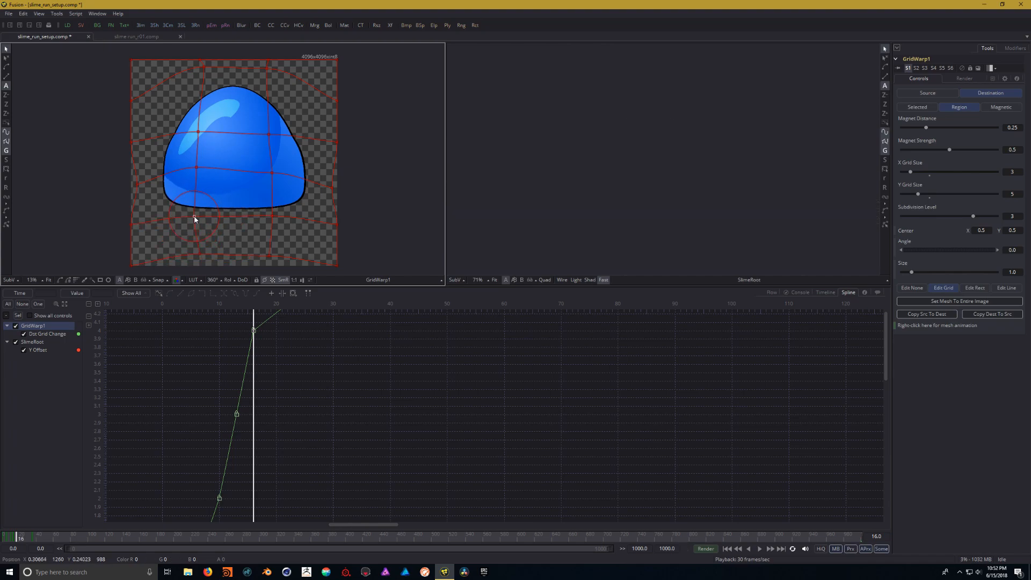
pyautogui.moveTo(332, 190); pyautogui.dragTo(332, 185)
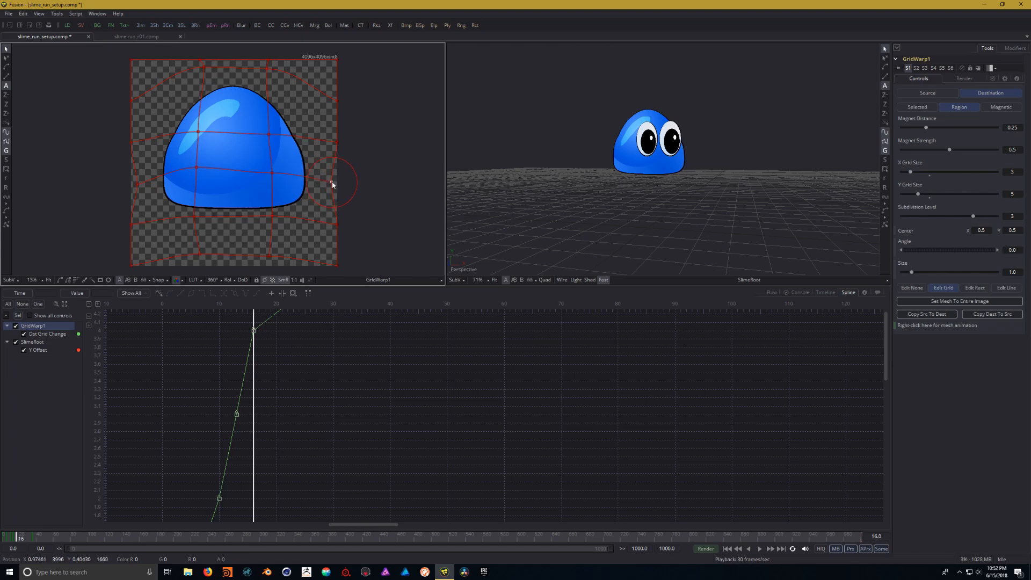
# Step: At frame 16, round the slime's top by raising the two upper body points, and arch its underside with the lower inner points
pyautogui.moveTo(198, 134); pyautogui.dragTo(197, 121)
pyautogui.moveTo(270, 134); pyautogui.dragTo(273, 125)
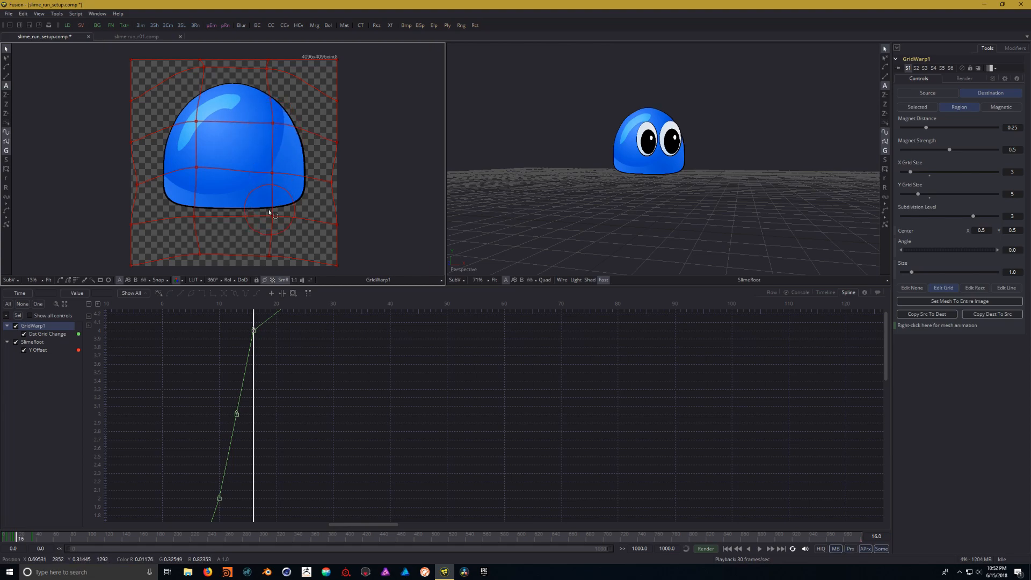
pyautogui.moveTo(271, 216); pyautogui.dragTo(272, 195)
pyautogui.click(196, 216)
pyautogui.moveTo(198, 215); pyautogui.dragTo(197, 153)
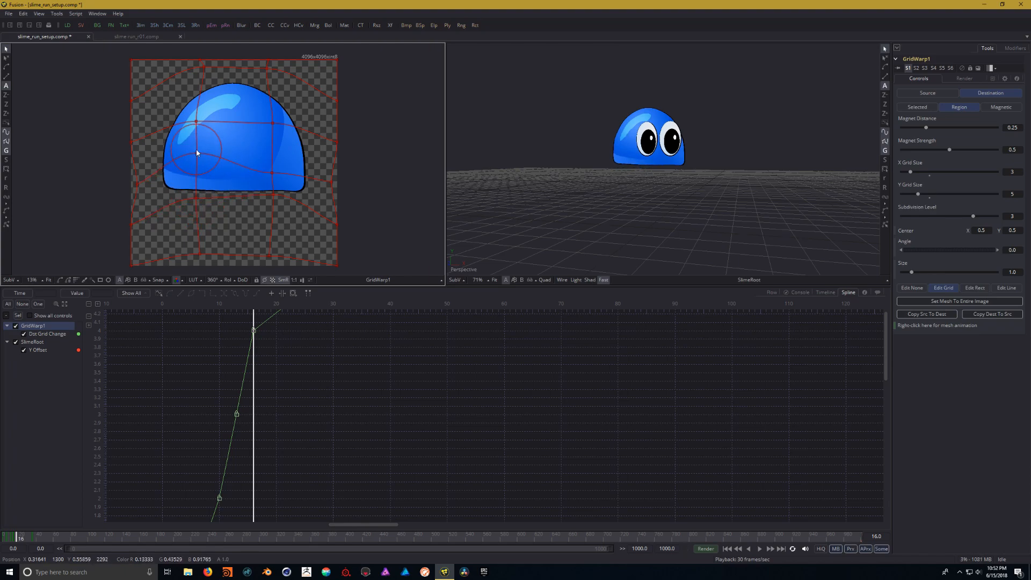
pyautogui.moveTo(272, 174); pyautogui.dragTo(272, 156)
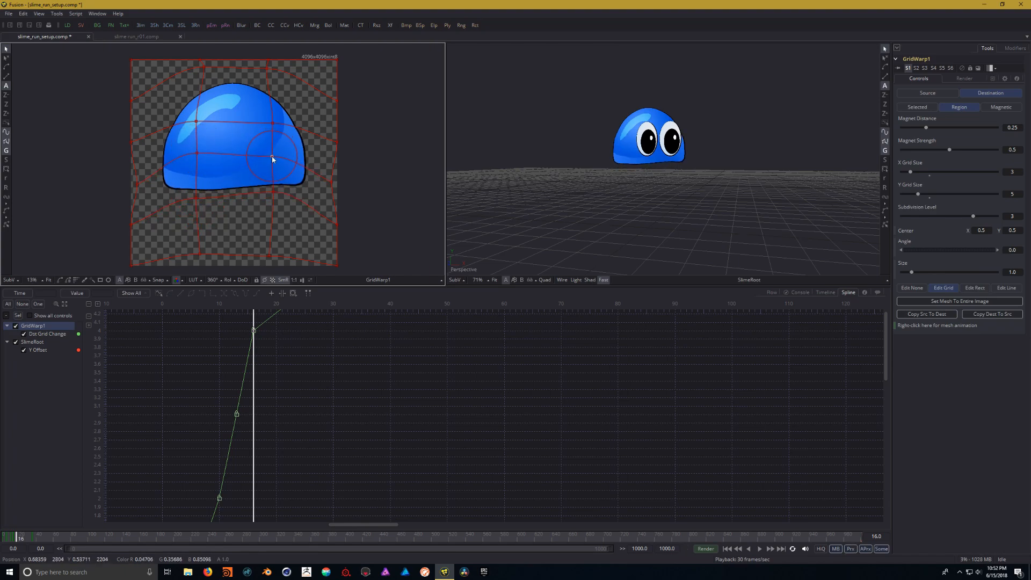
pyautogui.click(205, 186)
pyautogui.moveTo(205, 186); pyautogui.dragTo(205, 177)
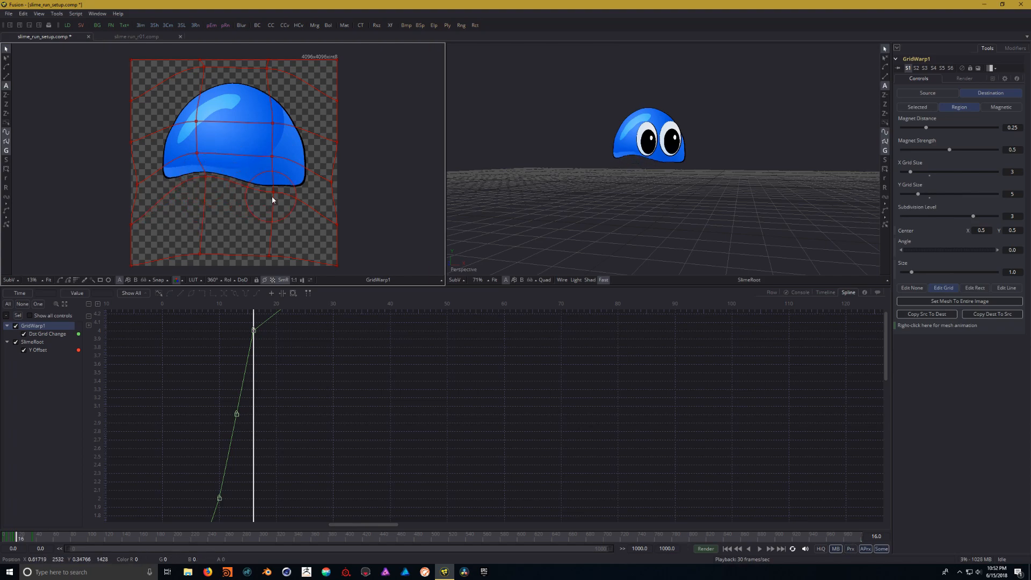
pyautogui.moveTo(274, 195); pyautogui.dragTo(271, 173)
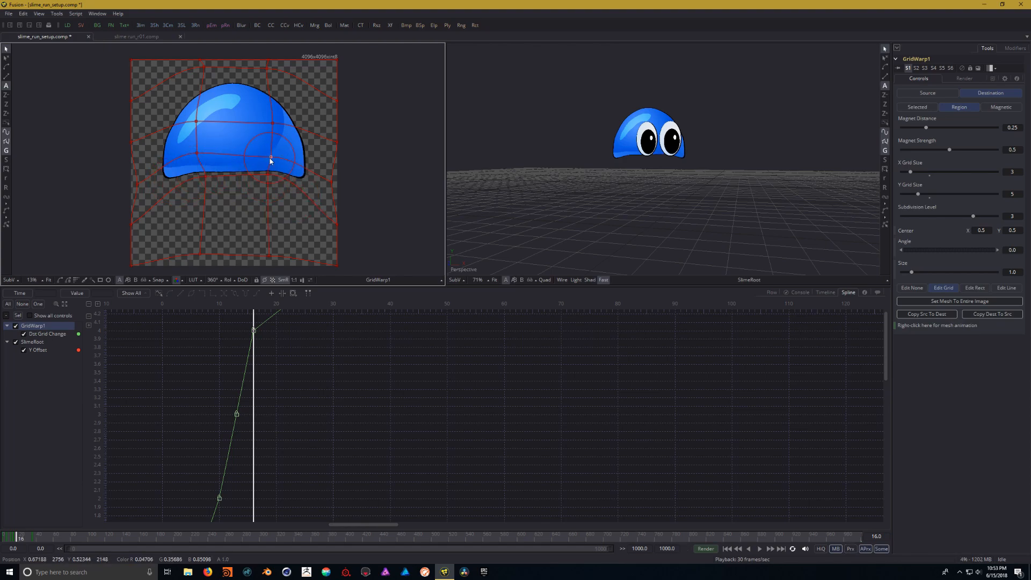
# Step: At frame 20, relax the slime's arched underside by moving the two bottom inner mesh points slightly down
pyautogui.moveTo(253, 353); pyautogui.dragTo(264, 349)
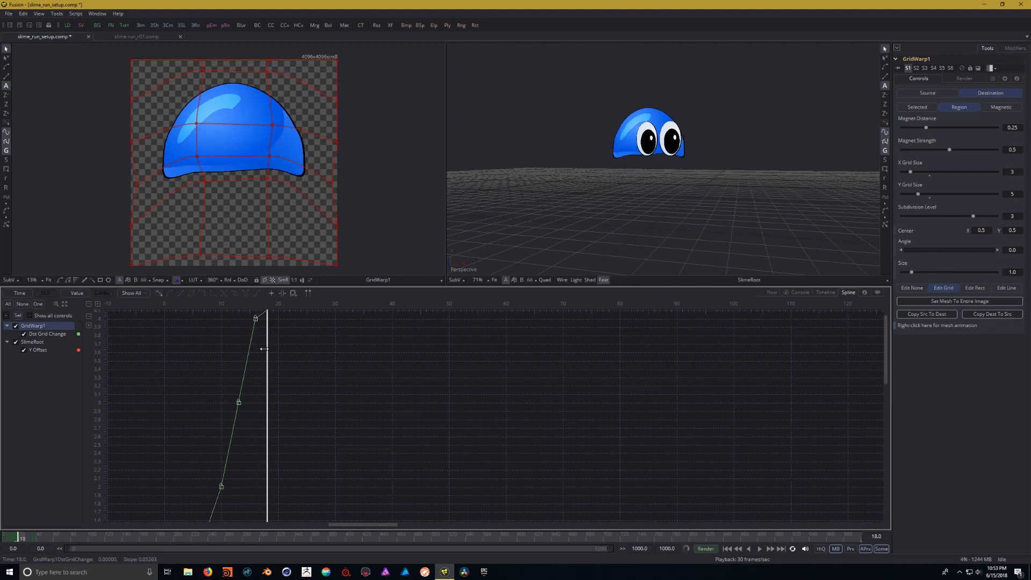
pyautogui.scroll(-2, 318, 378)
pyautogui.moveTo(349, 398); pyautogui.dragTo(309, 403)
pyautogui.moveTo(250, 374); pyautogui.dragTo(272, 373)
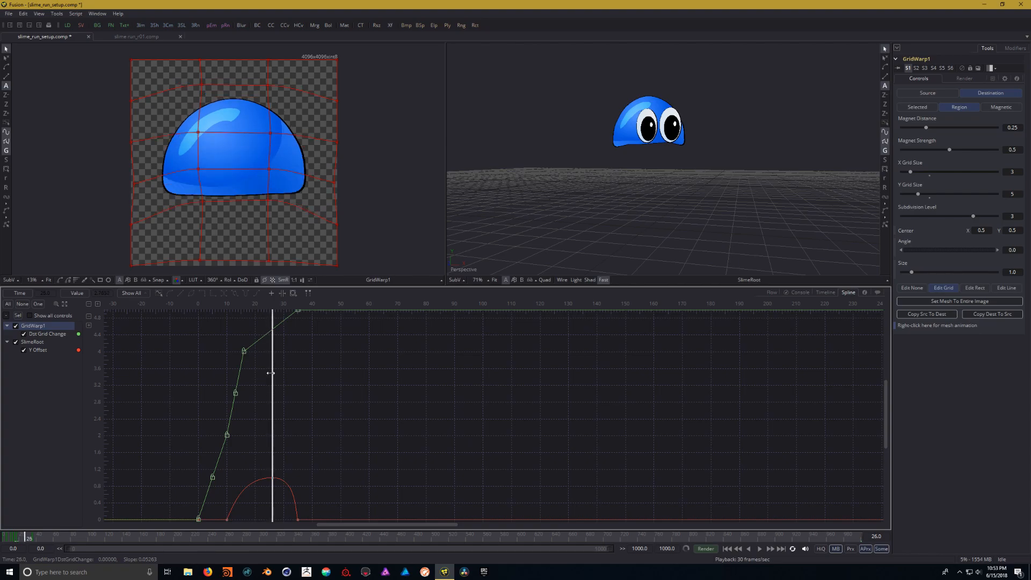
pyautogui.moveTo(272, 372); pyautogui.dragTo(254, 369)
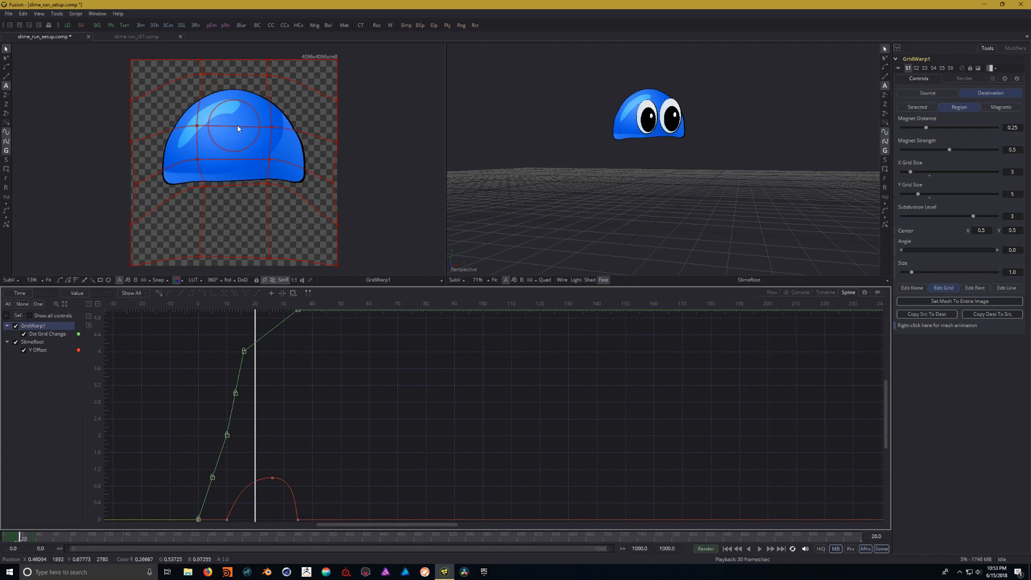
pyautogui.moveTo(205, 188); pyautogui.dragTo(204, 194)
pyautogui.moveTo(267, 191); pyautogui.dragTo(268, 201)
pyautogui.moveTo(198, 191); pyautogui.dragTo(202, 207)
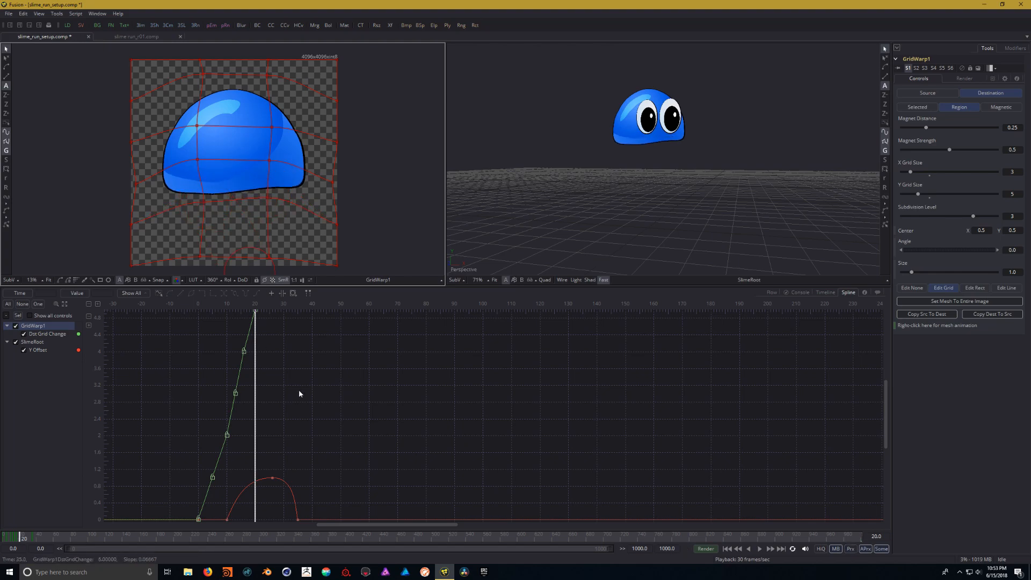
# Step: At frame 26, flatten the slime from below by raising the four lower inner mesh points
pyautogui.moveTo(255, 365); pyautogui.dragTo(263, 367)
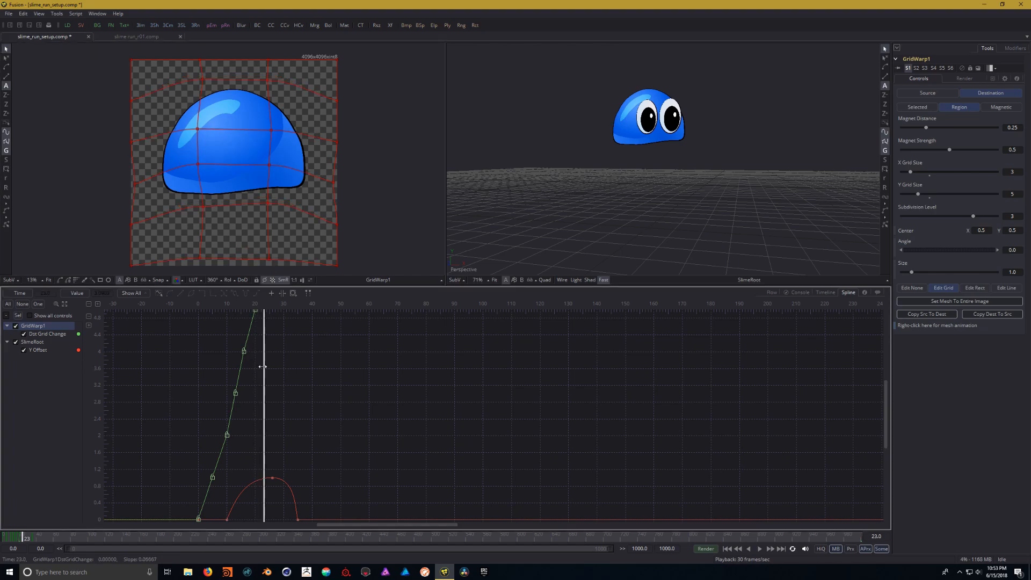
pyautogui.moveTo(263, 366); pyautogui.dragTo(273, 368)
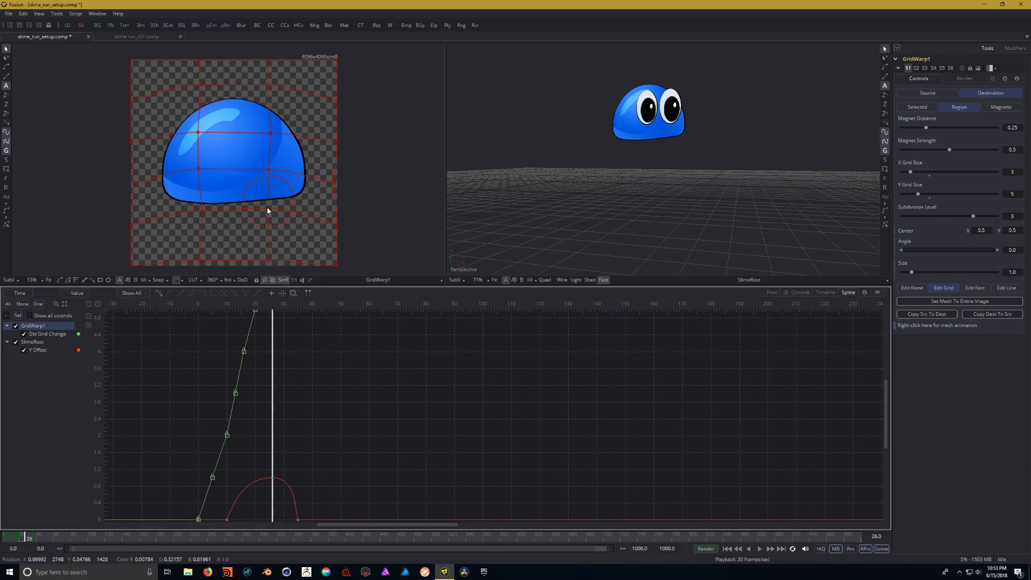
pyautogui.moveTo(268, 209); pyautogui.dragTo(269, 186)
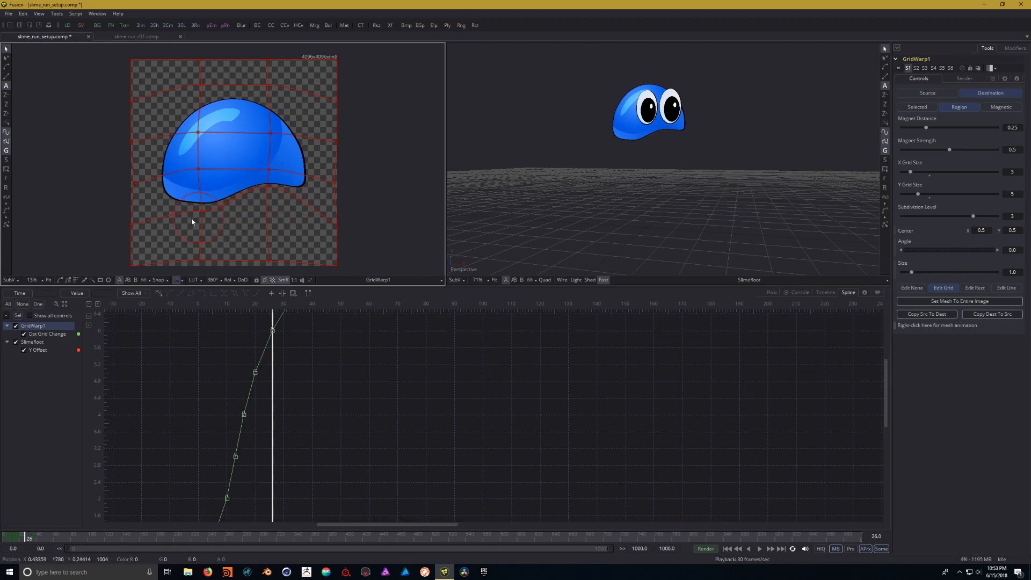
pyautogui.moveTo(202, 213); pyautogui.dragTo(198, 154)
pyautogui.moveTo(268, 169); pyautogui.dragTo(270, 157)
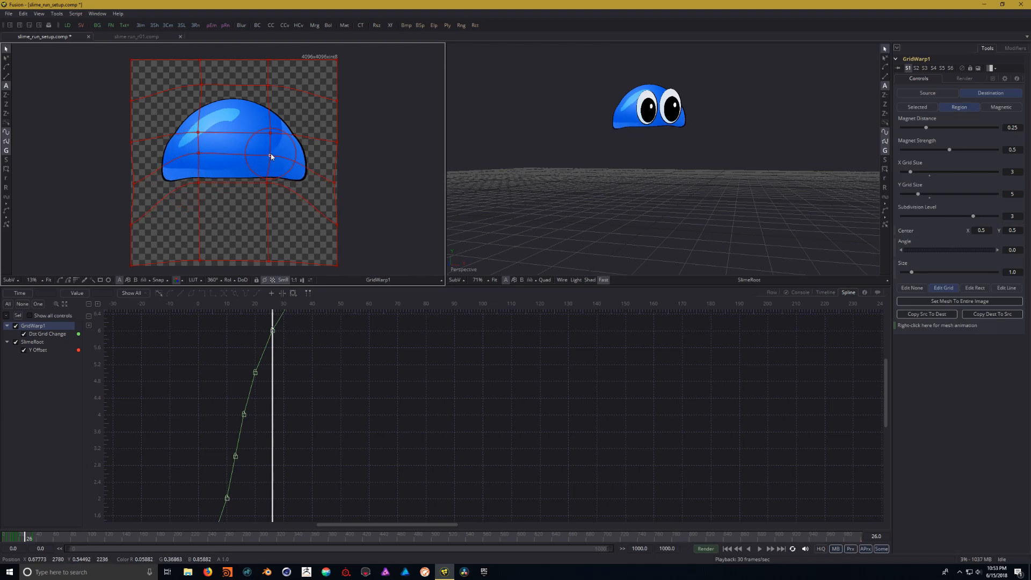
# Step: Return to frame 0, play the jump animation briefly, and stop playback
pyautogui.moveTo(272, 358); pyautogui.dragTo(215, 357)
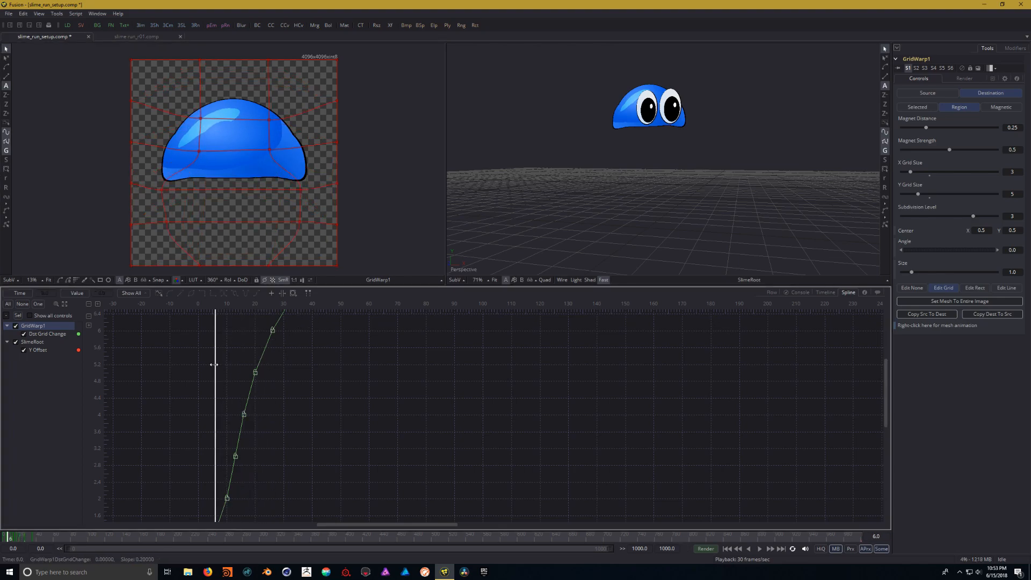
pyautogui.moveTo(325, 387); pyautogui.dragTo(360, 290)
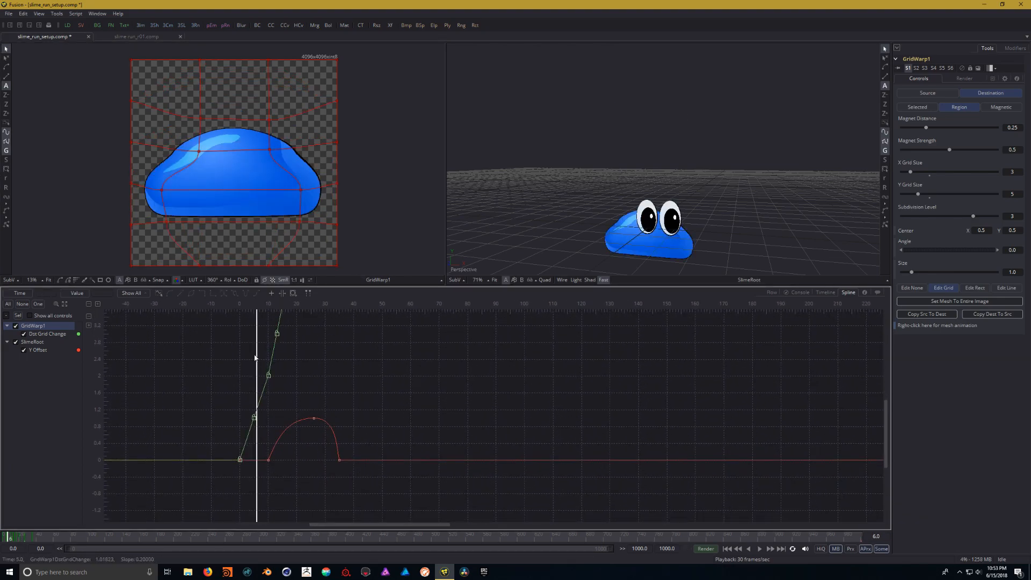
pyautogui.moveTo(258, 355); pyautogui.dragTo(240, 356)
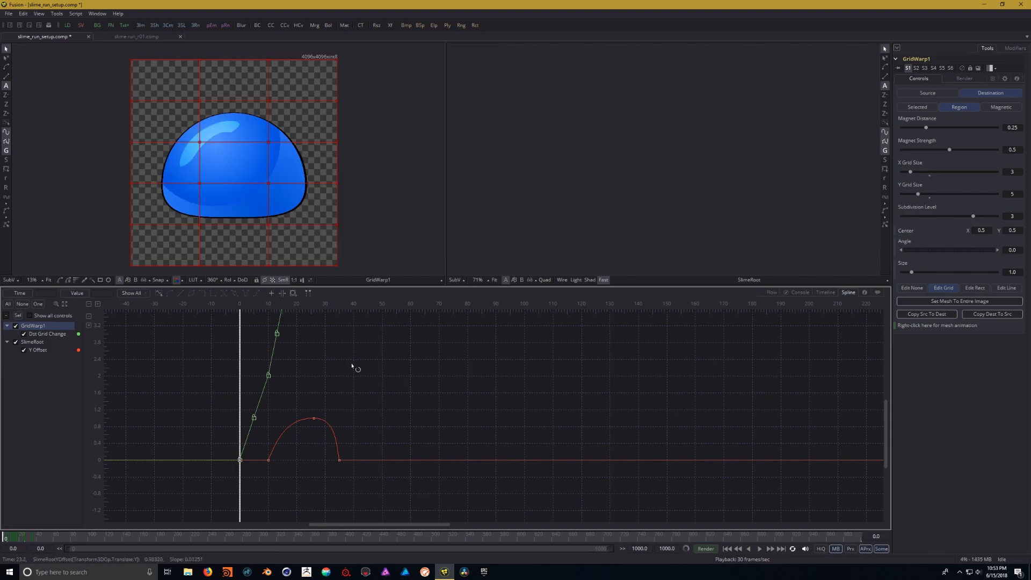
pyautogui.moveTo(386, 363); pyautogui.dragTo(324, 401)
pyautogui.press('space')
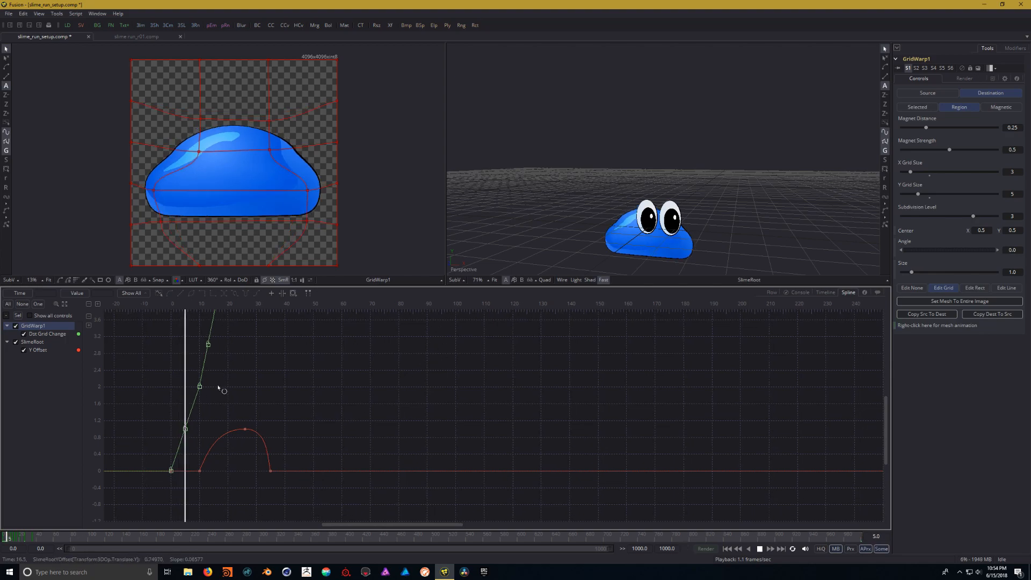
pyautogui.press('space')
# Step: Set the proxy level to 8 for faster playback
pyautogui.moveTo(436, 405); pyautogui.dragTo(471, 403)
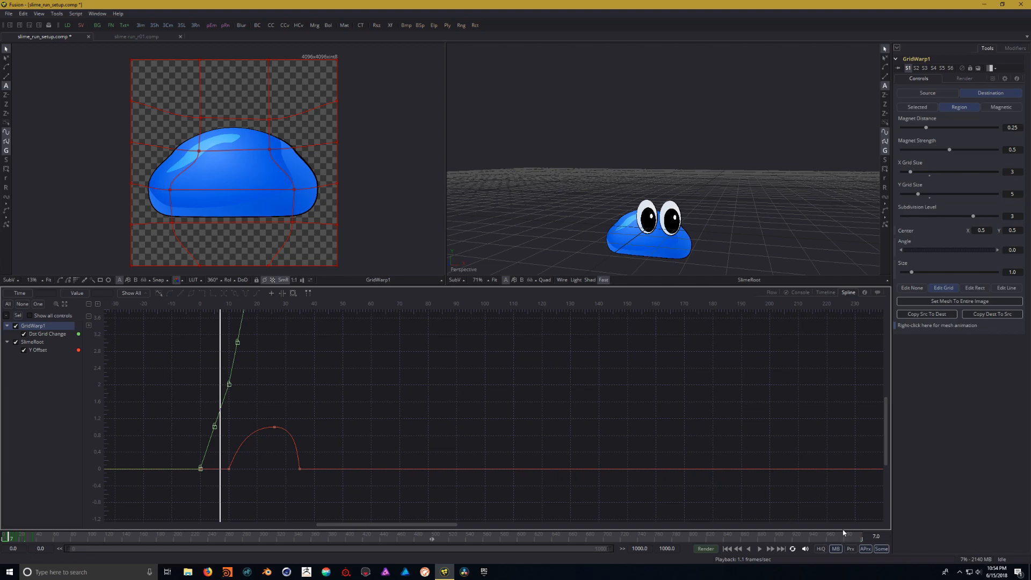
pyautogui.moveTo(375, 377); pyautogui.dragTo(372, 386)
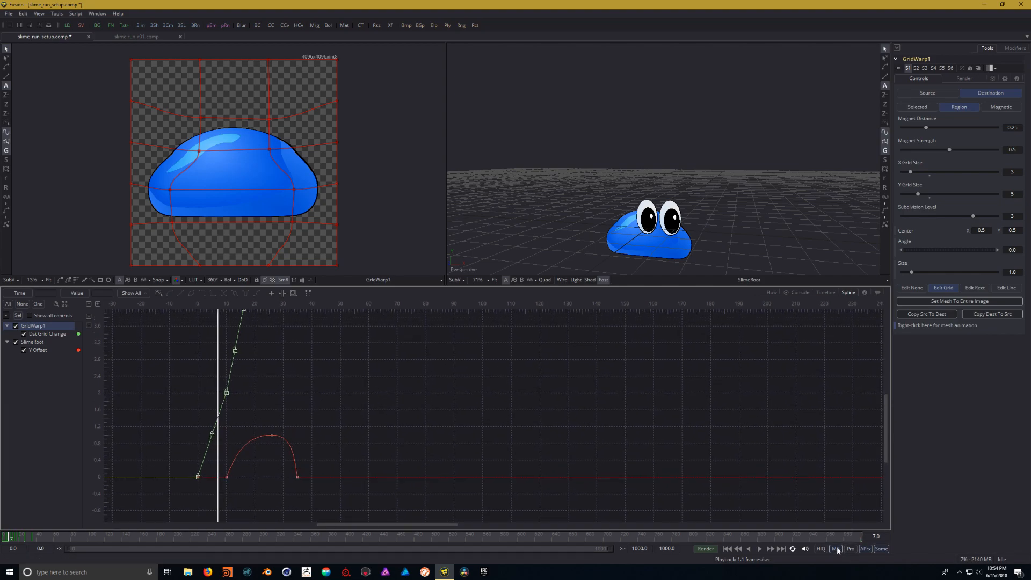
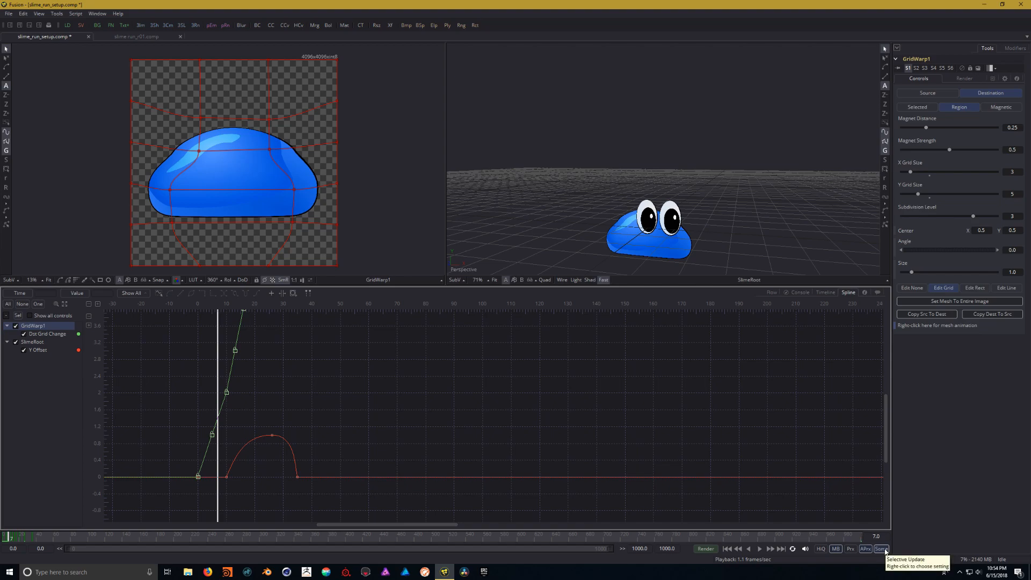
pyautogui.rightClick(851, 548)
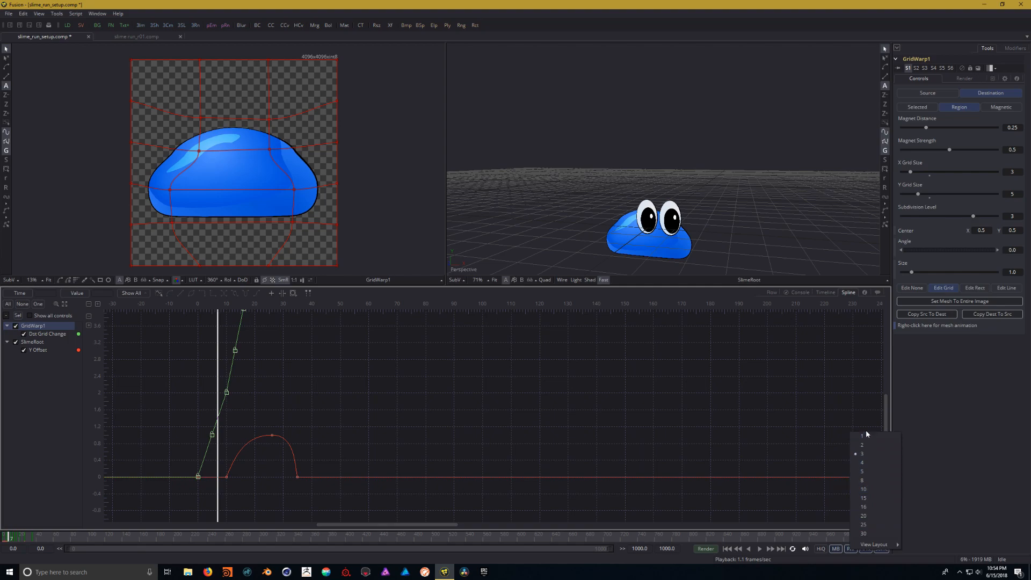
pyautogui.click(870, 479)
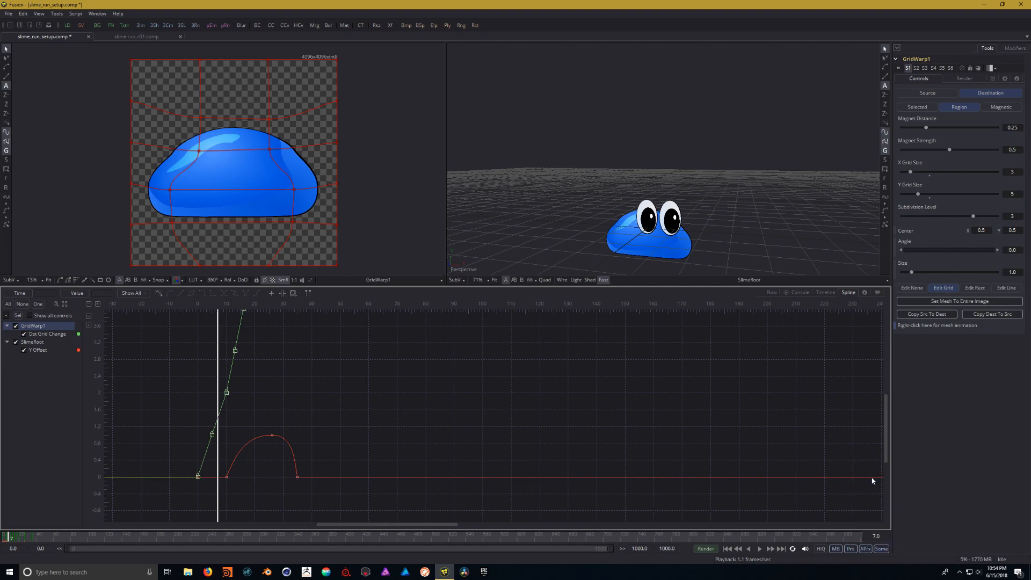
# Step: Play the jump animation from frame 0 several times to review the timing of the squash and stretch
pyautogui.moveTo(533, 408); pyautogui.dragTo(557, 406)
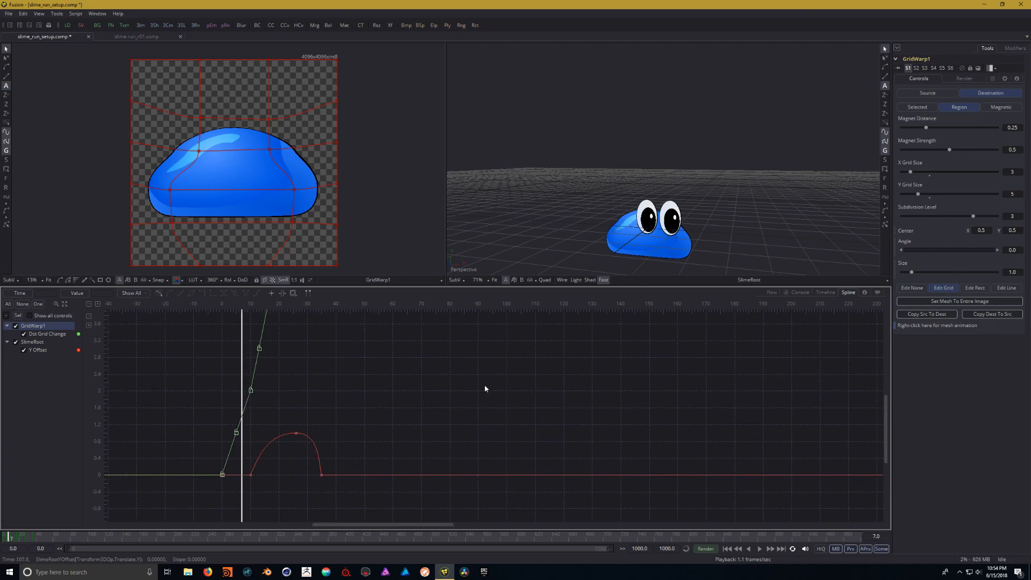
pyautogui.moveTo(242, 356); pyautogui.dragTo(222, 356)
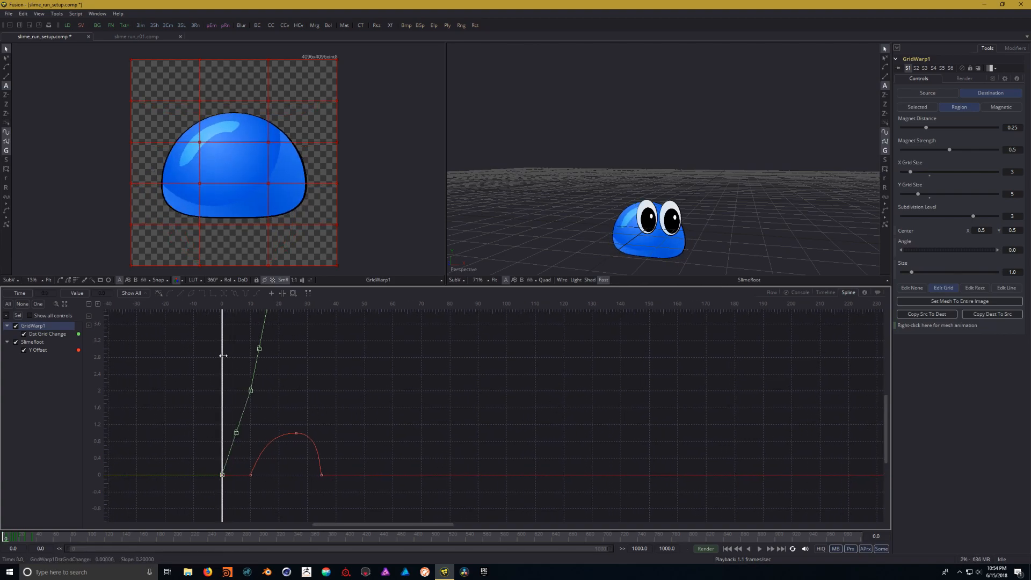
pyautogui.press('space')
pyautogui.press('space')
pyautogui.moveTo(286, 385); pyautogui.dragTo(467, 437)
pyautogui.scroll(-3, 415, 392)
pyautogui.moveTo(435, 388); pyautogui.dragTo(413, 403)
pyautogui.moveTo(376, 365); pyautogui.dragTo(322, 375)
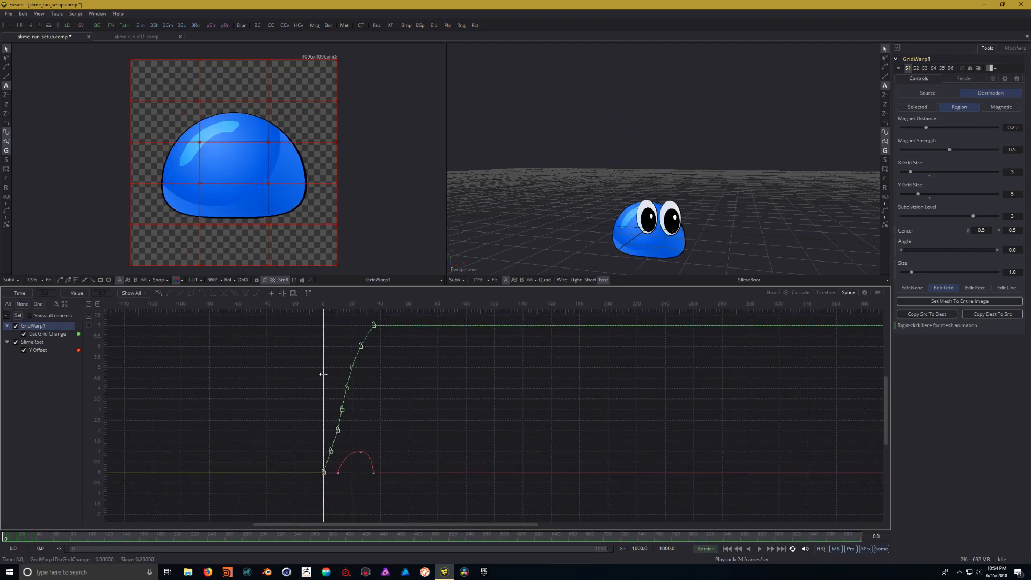
pyautogui.press('space')
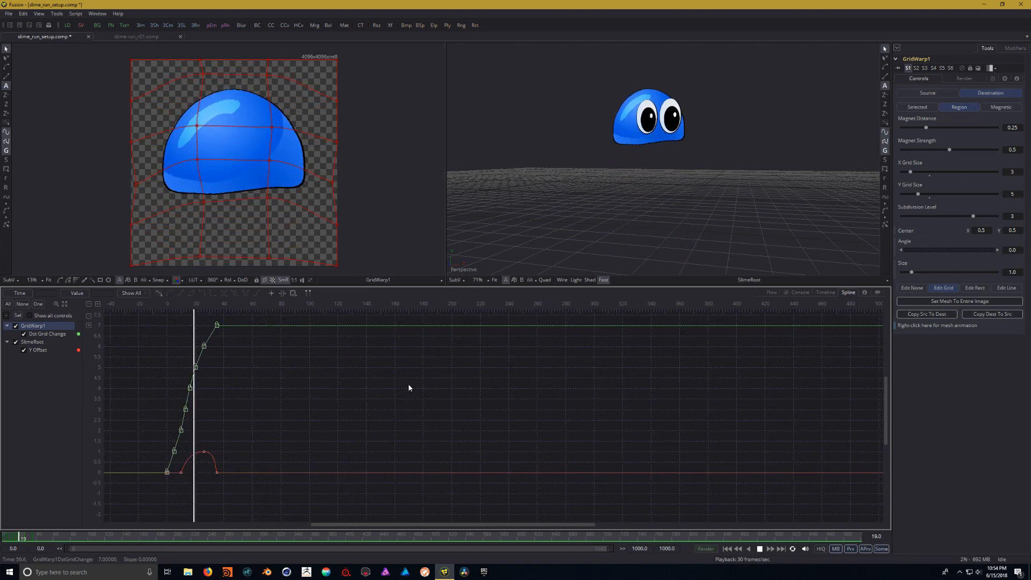
pyautogui.press('space')
pyautogui.moveTo(365, 397); pyautogui.dragTo(533, 400)
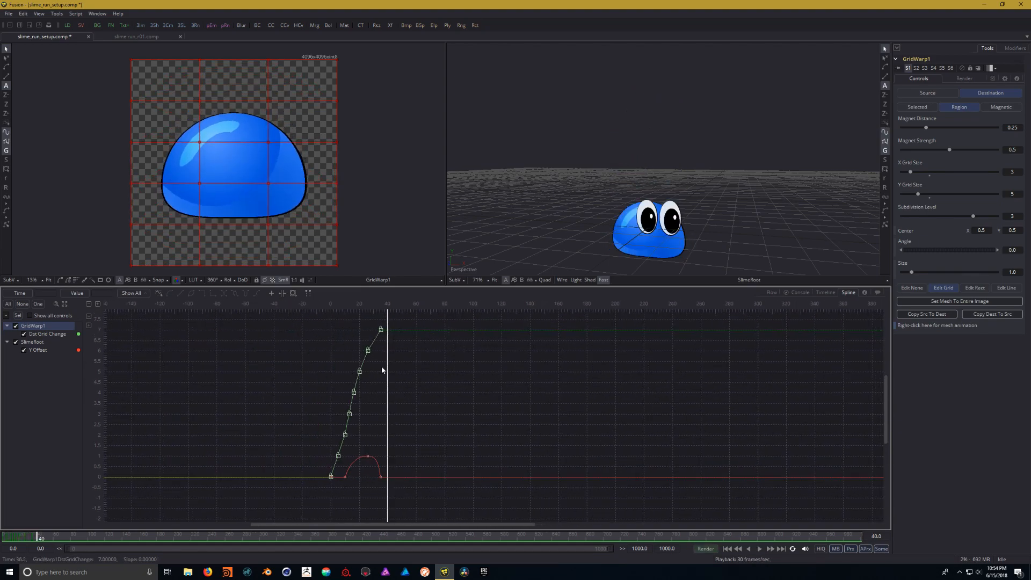
pyautogui.moveTo(388, 368); pyautogui.dragTo(330, 372)
pyautogui.press('space')
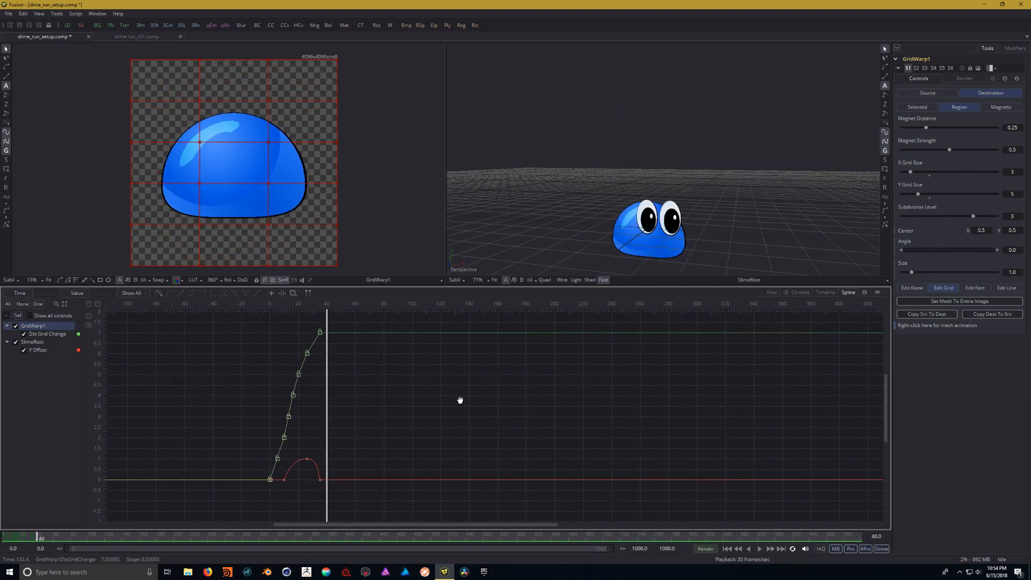
pyautogui.moveTo(329, 372); pyautogui.dragTo(272, 372)
pyautogui.press('space')
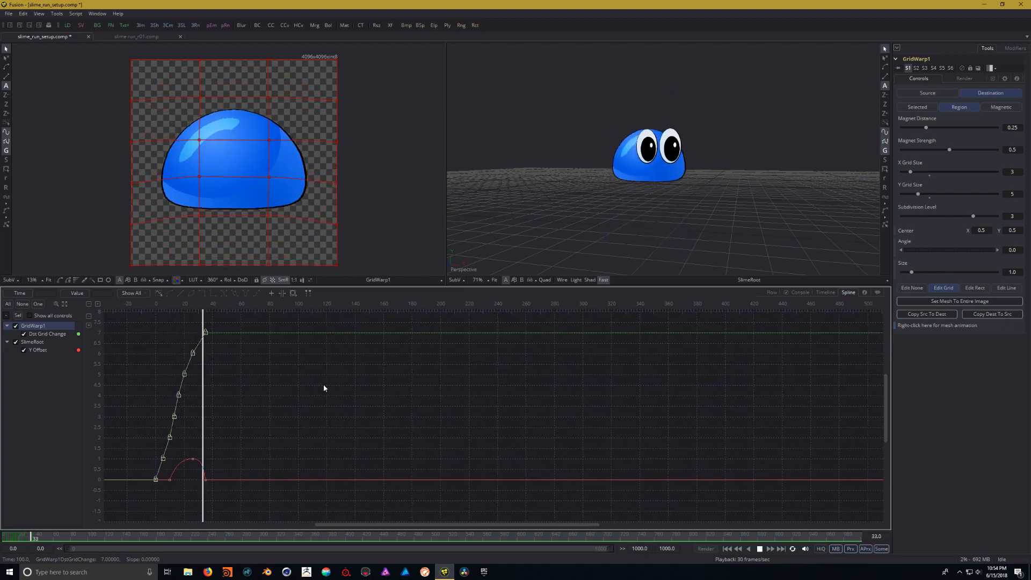
pyautogui.press('space')
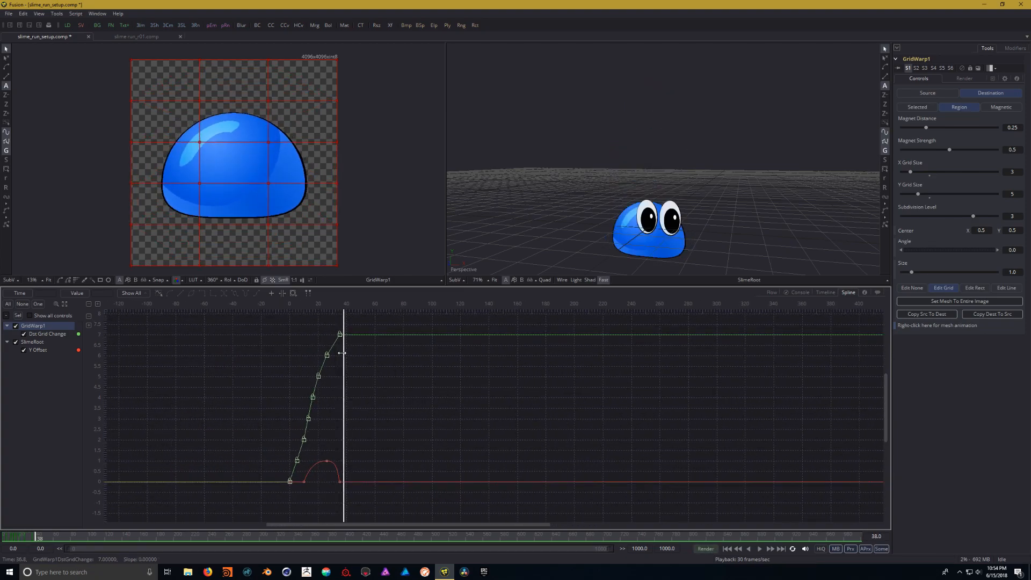
# Step: Scrub between the jump's peak at frame 26 and the landing near frame 36 to examine the slime's shape on the way down
pyautogui.moveTo(344, 353); pyautogui.dragTo(340, 354)
pyautogui.scroll(3, 344, 363)
pyautogui.scroll(-2, 355, 379)
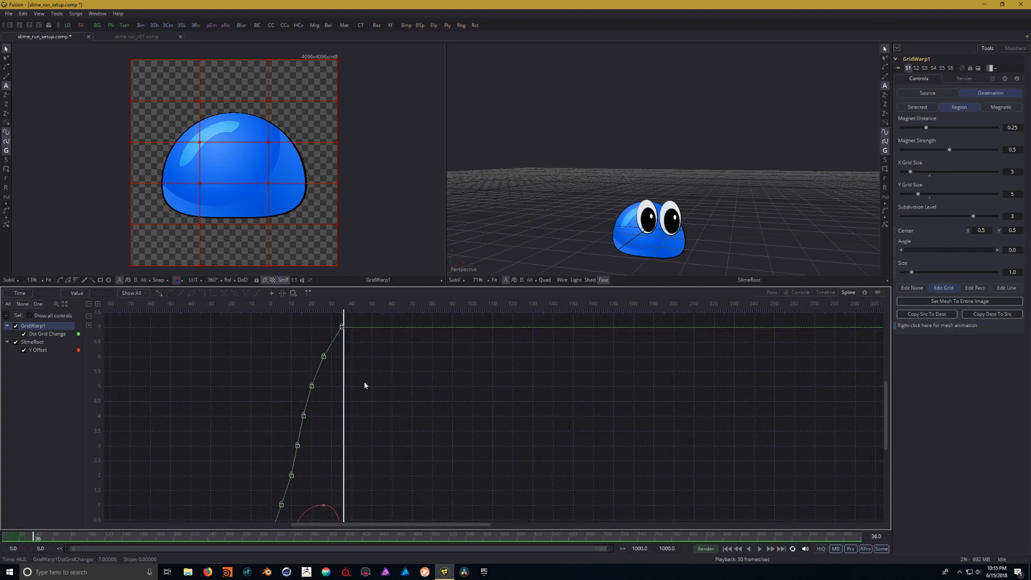
pyautogui.moveTo(348, 351); pyautogui.dragTo(327, 353)
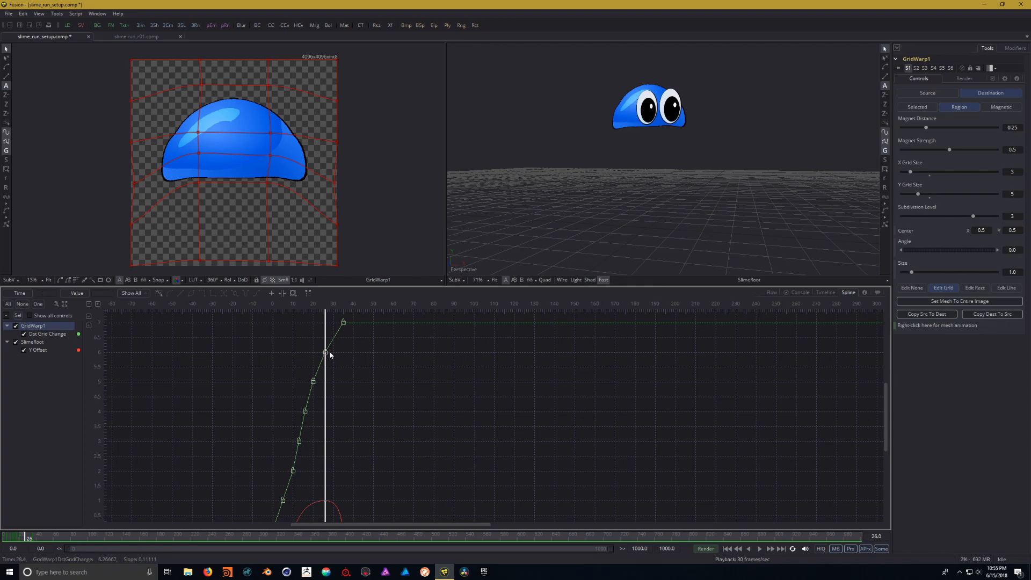
pyautogui.click(323, 353)
pyautogui.moveTo(324, 354); pyautogui.dragTo(321, 355)
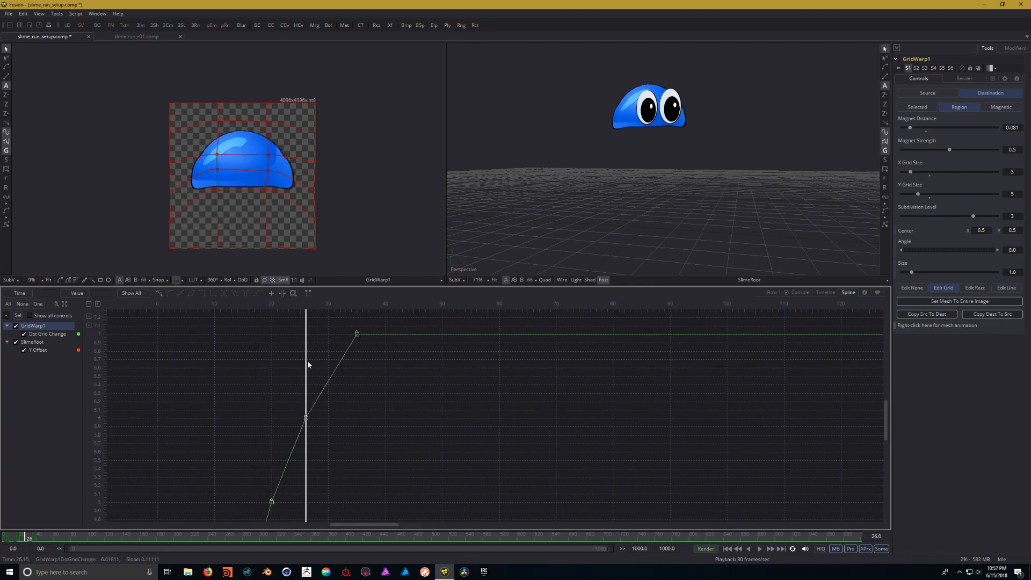
pyautogui.moveTo(305, 355); pyautogui.dragTo(322, 360)
pyautogui.scroll(-3, 359, 399)
pyautogui.scroll(-5, 382, 409)
pyautogui.scroll(2, 383, 409)
pyautogui.scroll(2, 401, 431)
pyautogui.scroll(2, 400, 417)
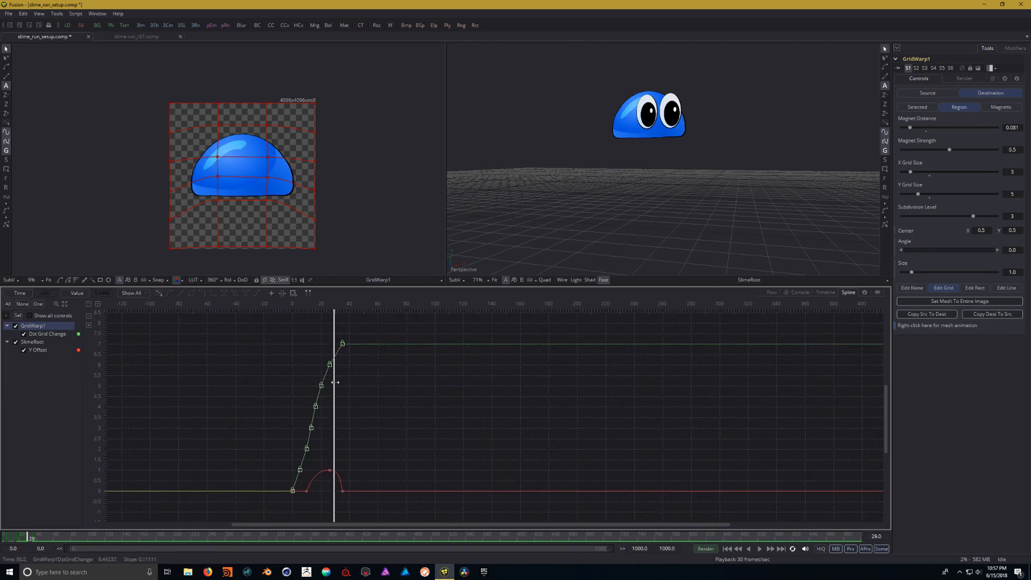
# Step: Go to frame 31 and set the Grid Warp's Magnet Distance to 0.205
pyautogui.moveTo(335, 383); pyautogui.dragTo(338, 382)
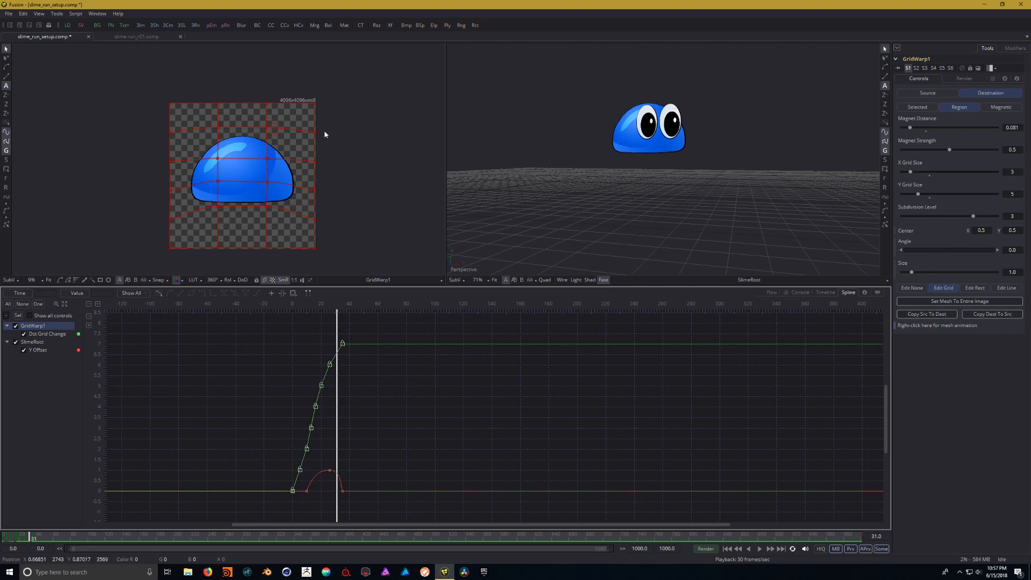
pyautogui.moveTo(914, 128); pyautogui.dragTo(915, 128)
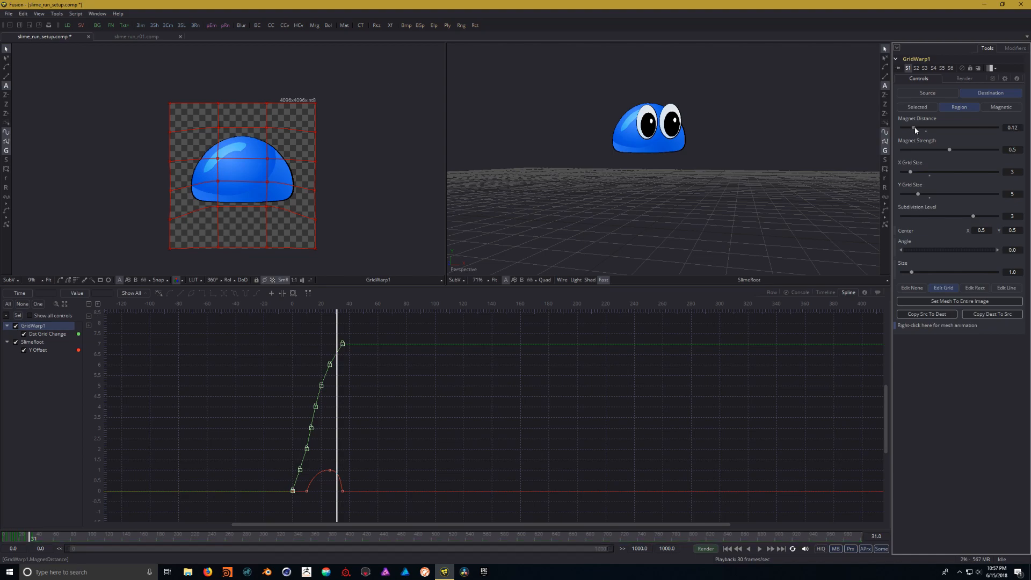
pyautogui.moveTo(916, 127); pyautogui.dragTo(923, 127)
# Step: At frame 31, stretch the slime's top by raising the upper inner mesh points and the pair across its upper body
pyautogui.moveTo(267, 128); pyautogui.dragTo(265, 85)
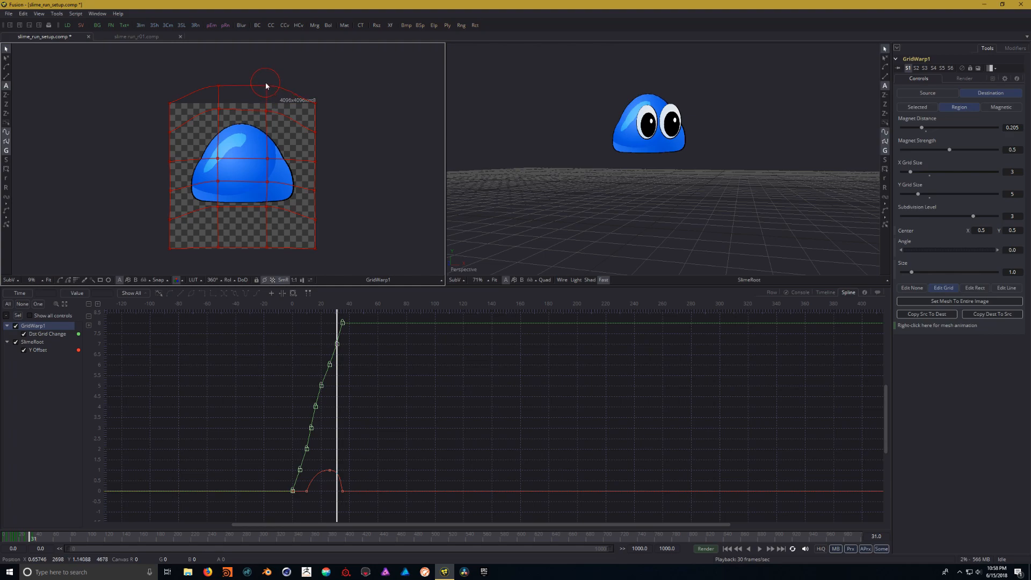
pyautogui.rightClick(266, 83)
pyautogui.click(258, 63)
pyautogui.moveTo(267, 103); pyautogui.dragTo(270, 85)
pyautogui.moveTo(267, 159); pyautogui.dragTo(265, 141)
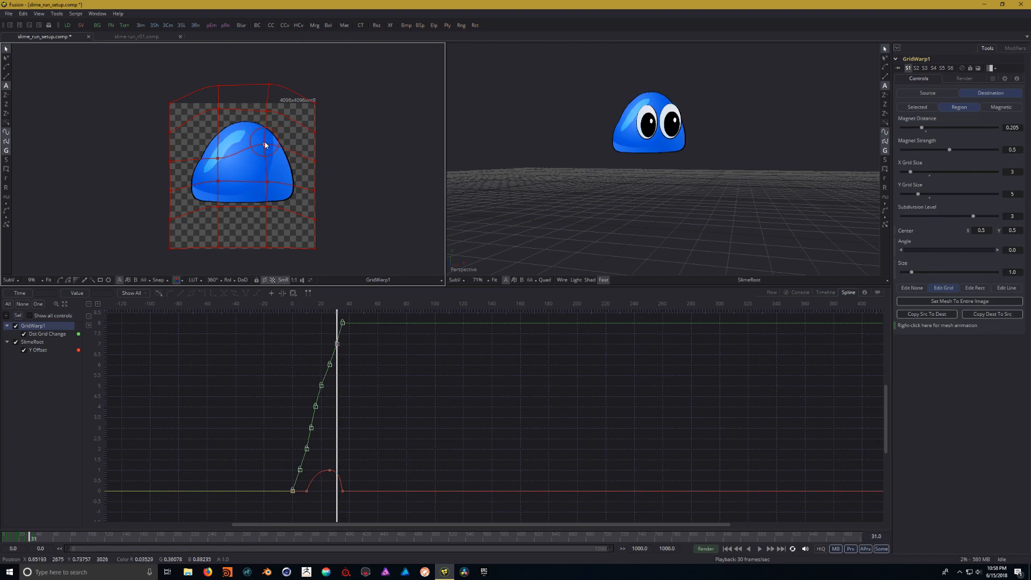
pyautogui.moveTo(218, 158); pyautogui.dragTo(218, 142)
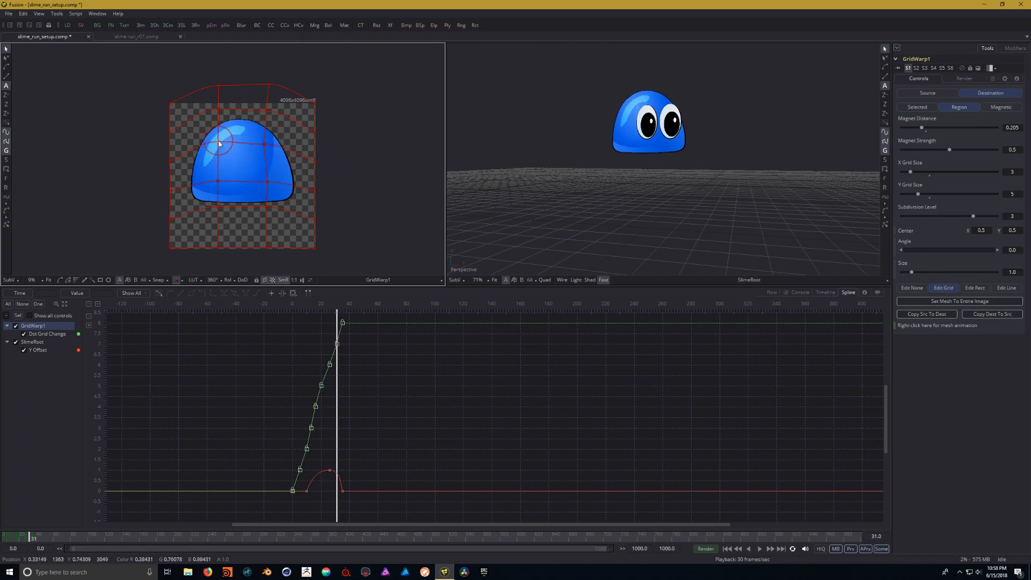
# Step: At frame 31, extend the slime's underside with the lower inner mesh points and narrow its body by pulling both side edges inward
pyautogui.moveTo(218, 206); pyautogui.dragTo(266, 220)
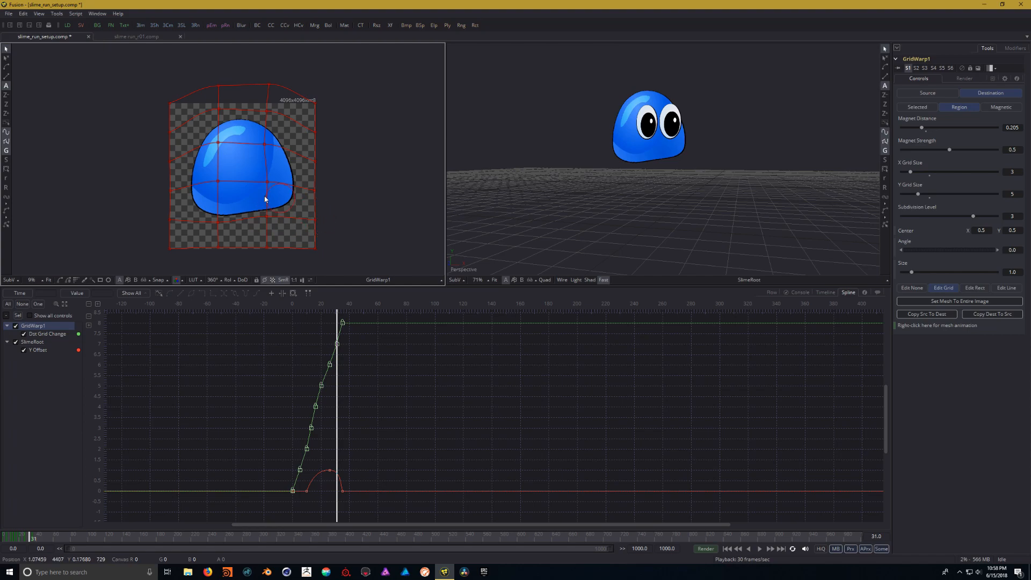
pyautogui.moveTo(267, 217); pyautogui.dragTo(267, 217)
pyautogui.moveTo(268, 181); pyautogui.dragTo(304, 156)
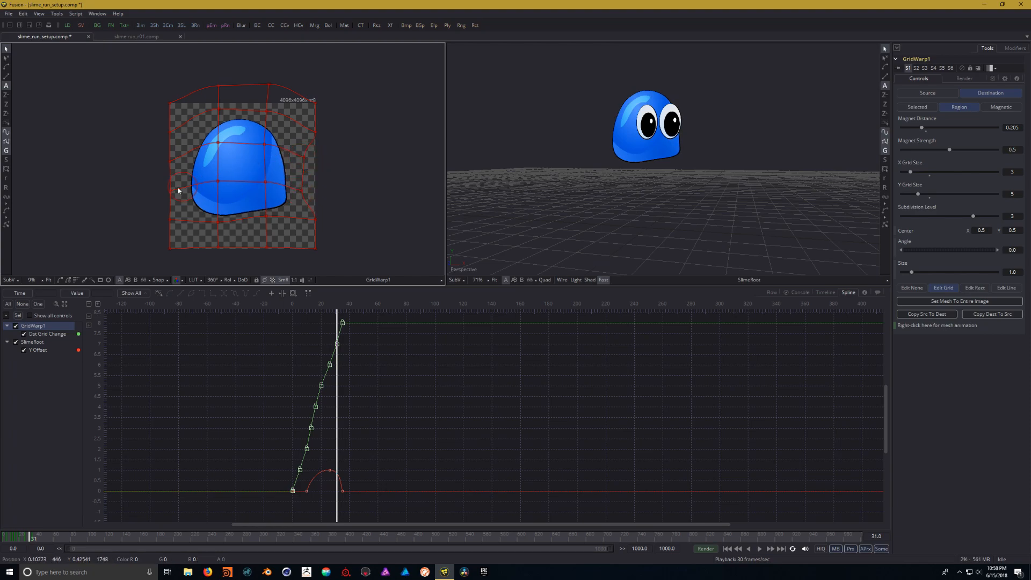
pyautogui.moveTo(171, 194); pyautogui.dragTo(182, 160)
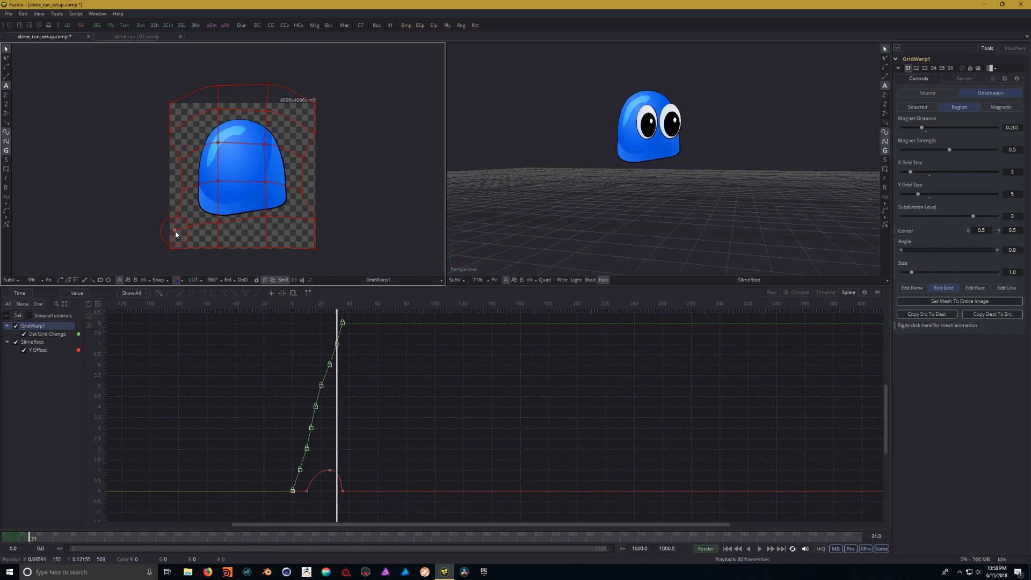
pyautogui.moveTo(217, 225); pyautogui.dragTo(217, 235)
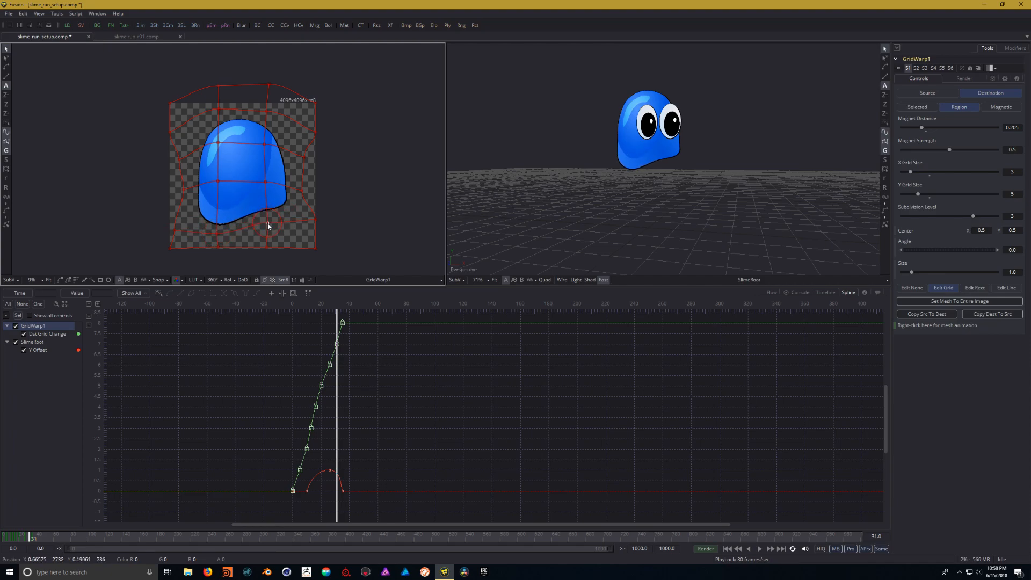
pyautogui.moveTo(268, 223); pyautogui.dragTo(266, 224)
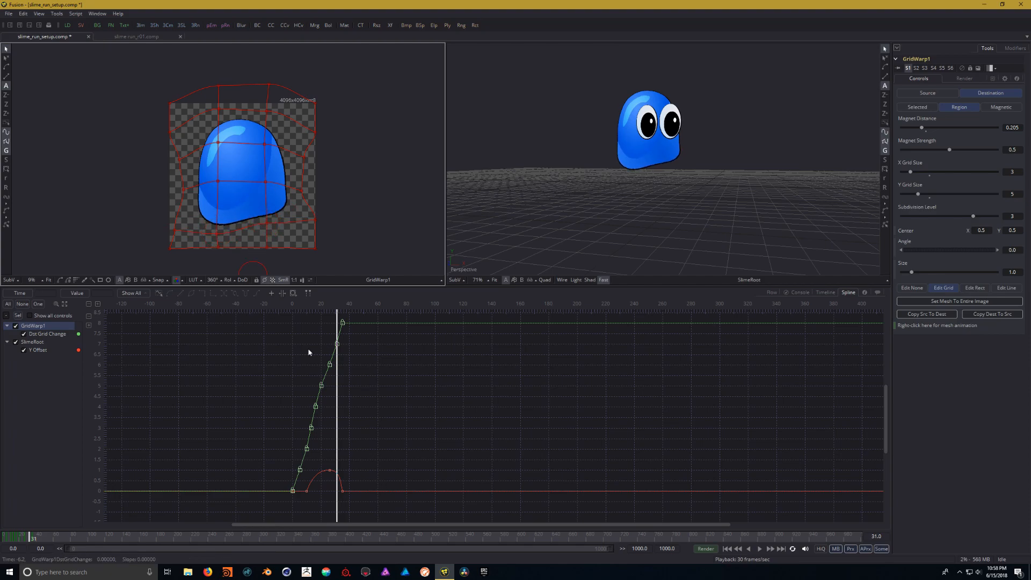
# Step: At frame 34, stretch the slime's top by raising the two inner mesh points above its head
pyautogui.moveTo(389, 381); pyautogui.dragTo(383, 382)
pyautogui.moveTo(329, 328); pyautogui.dragTo(335, 326)
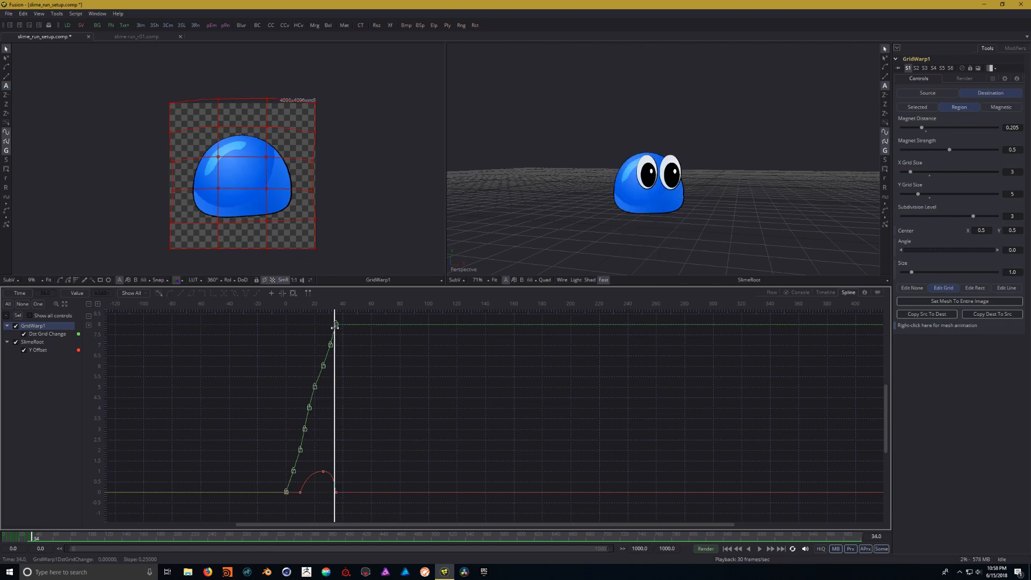
pyautogui.moveTo(335, 326); pyautogui.dragTo(335, 326)
pyautogui.moveTo(334, 315); pyautogui.dragTo(334, 316)
pyautogui.moveTo(267, 129); pyautogui.dragTo(267, 110)
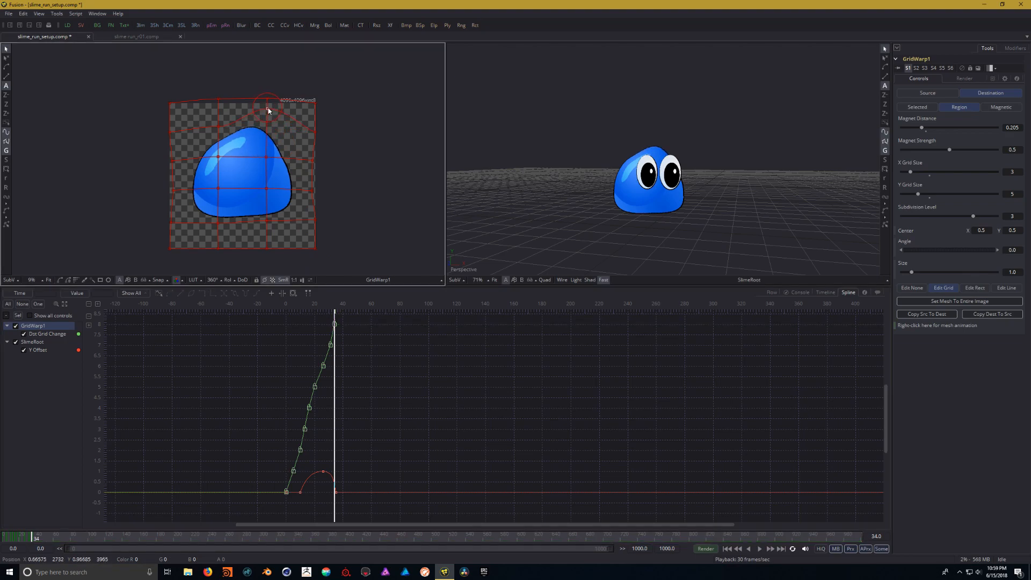
pyautogui.moveTo(218, 127); pyautogui.dragTo(218, 116)
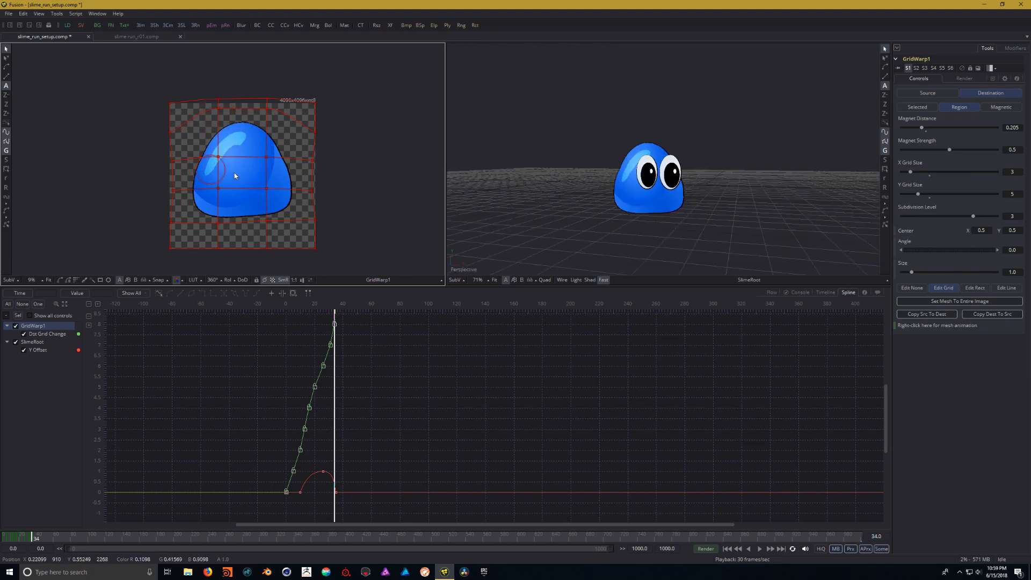
# Step: At frame 34, pull the side mesh points inward, lower the bottom inner points, and adjust the central points to elongate the slime
pyautogui.rightClick(182, 191)
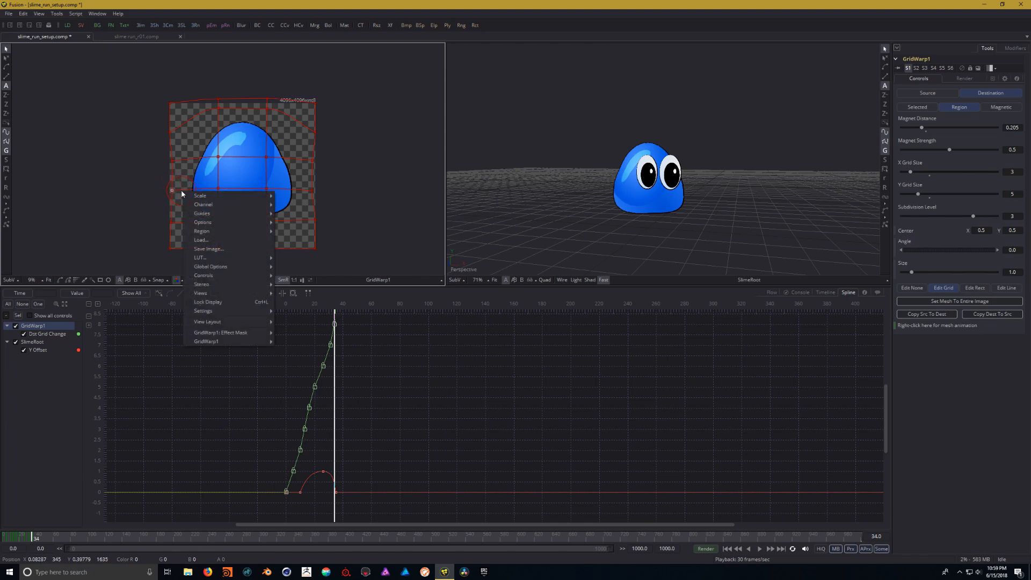
pyautogui.click(176, 192)
pyautogui.moveTo(176, 193); pyautogui.dragTo(179, 190)
pyautogui.moveTo(313, 194); pyautogui.dragTo(299, 196)
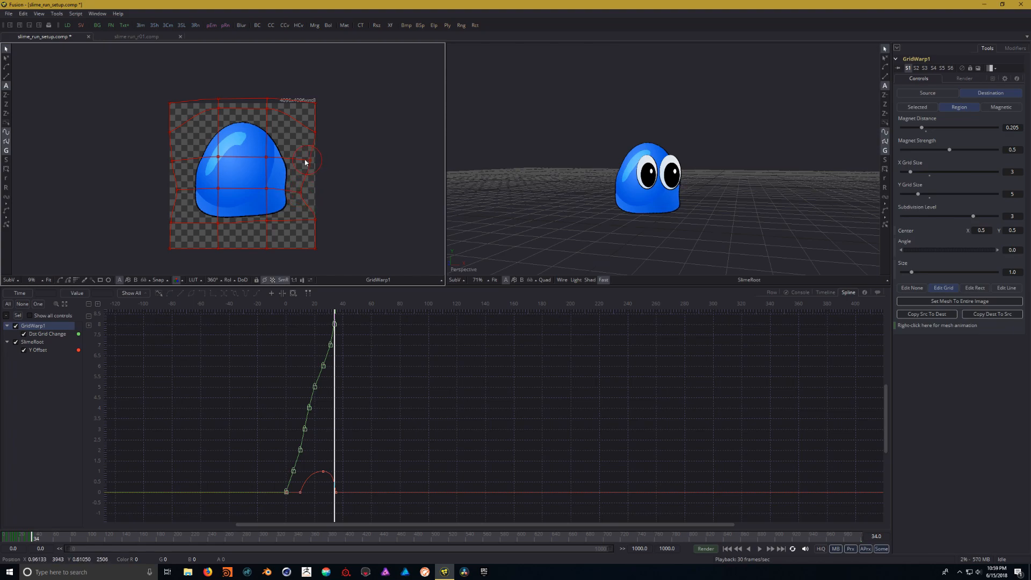
pyautogui.moveTo(267, 221); pyautogui.dragTo(215, 236)
pyautogui.moveTo(218, 187); pyautogui.dragTo(216, 154)
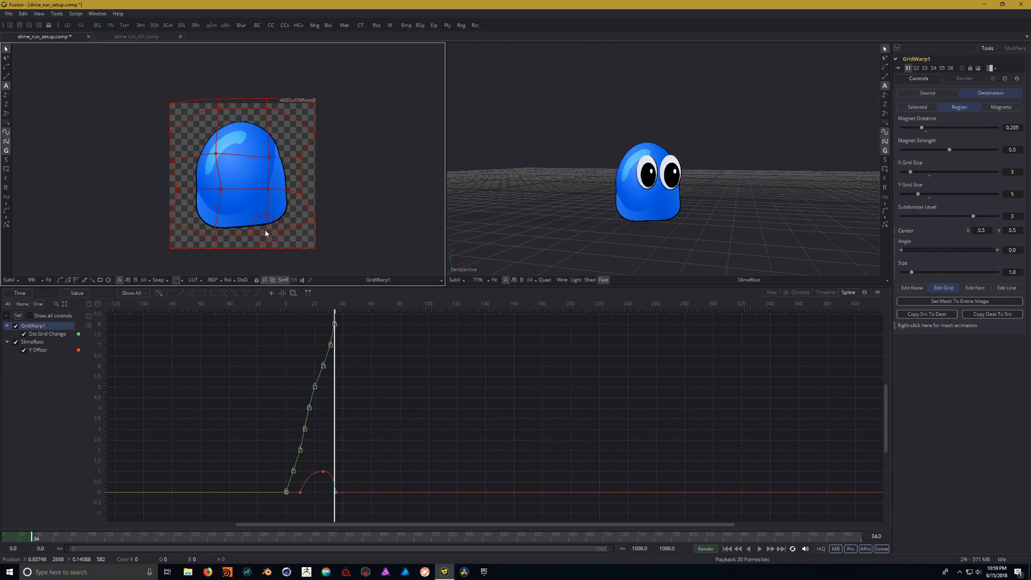
pyautogui.moveTo(267, 232); pyautogui.dragTo(268, 234)
# Step: Play the jump from frame 0 repeatedly to check the new stretch before landing
pyautogui.moveTo(334, 313); pyautogui.dragTo(286, 312)
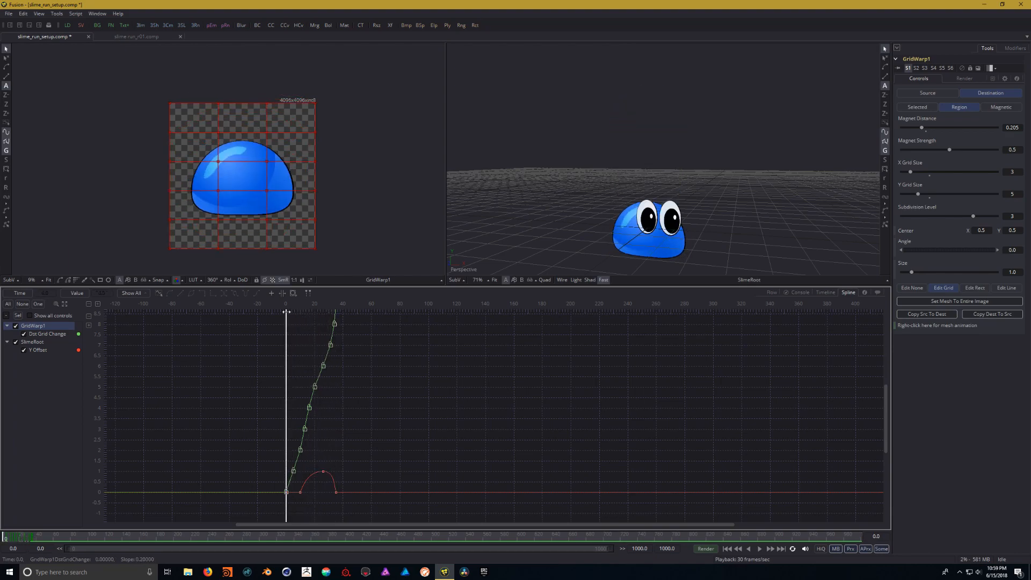
pyautogui.click(759, 550)
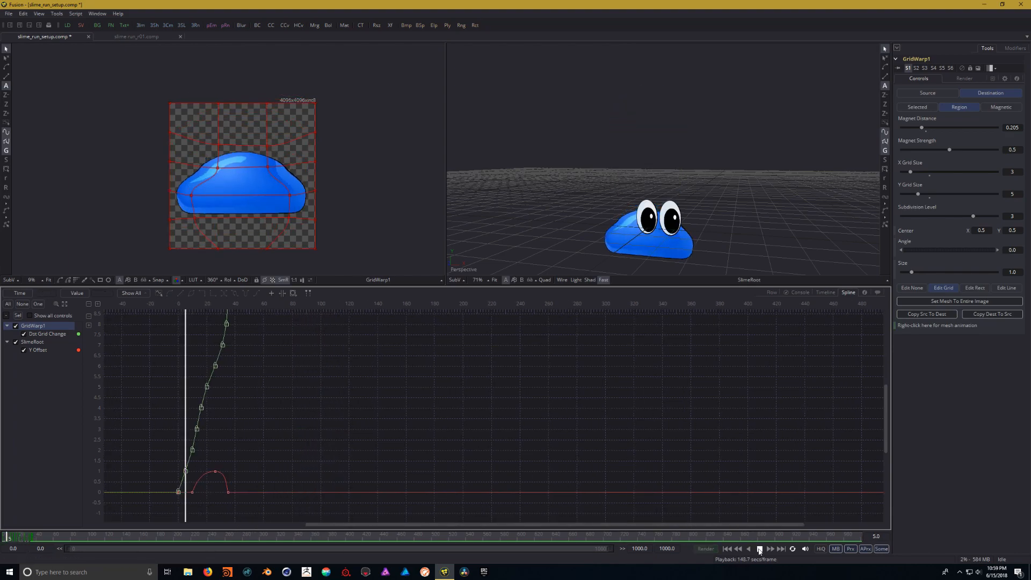
pyautogui.click(760, 549)
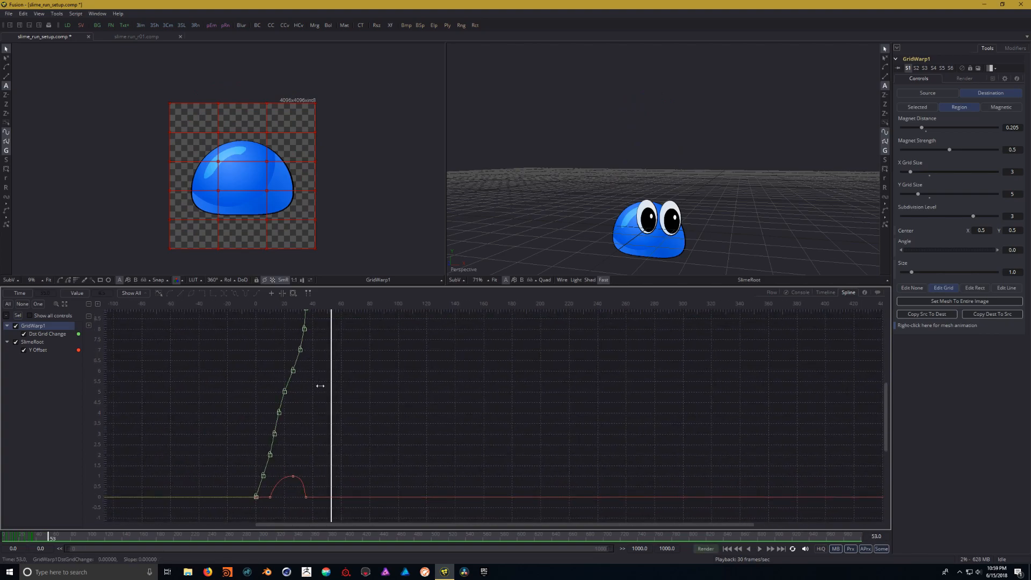
pyautogui.moveTo(335, 385); pyautogui.dragTo(253, 394)
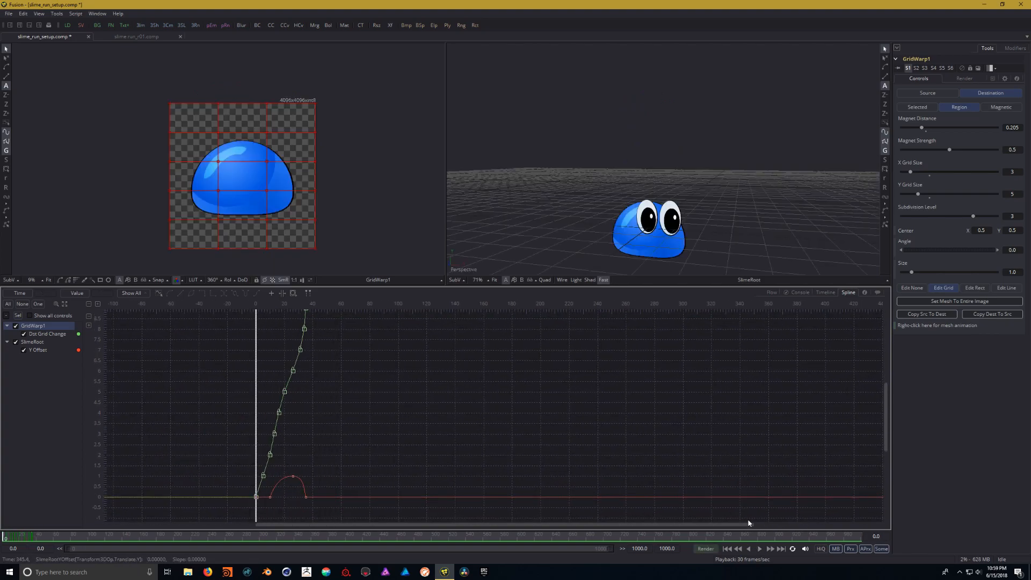
pyautogui.click(759, 549)
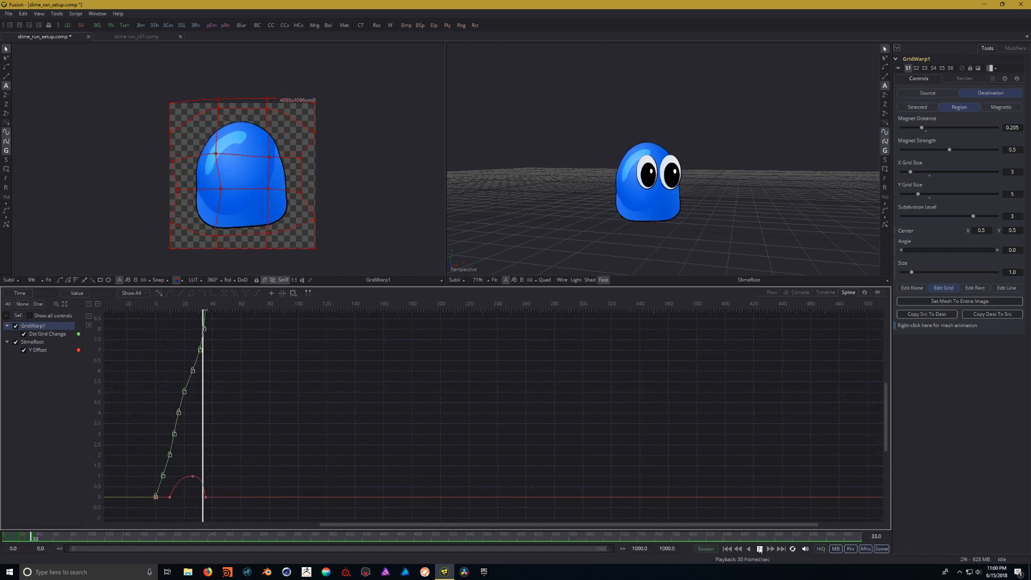
pyautogui.click(759, 549)
pyautogui.moveTo(350, 358); pyautogui.dragTo(283, 360)
pyautogui.click(759, 549)
pyautogui.click(759, 548)
# Step: Scrub to the stretched pose at frame 34, and return to the takeoff squash at frame 8
pyautogui.moveTo(371, 426); pyautogui.dragTo(548, 417)
pyautogui.moveTo(385, 365)
pyautogui.mouseDown()
pyautogui.moveTo(345, 366)
pyautogui.moveTo(389, 371)
pyautogui.mouseUp()
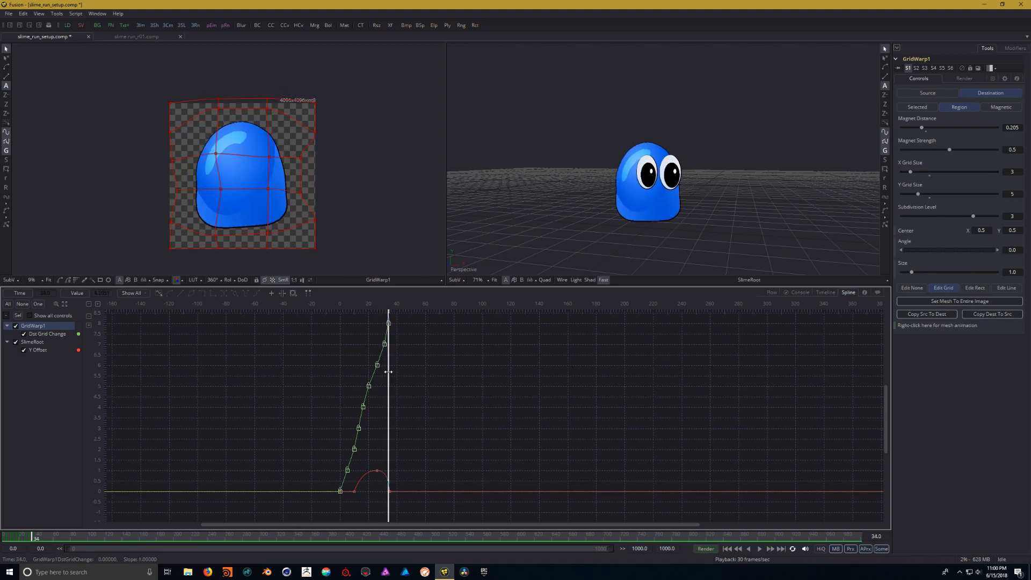
pyautogui.moveTo(388, 372); pyautogui.dragTo(353, 372)
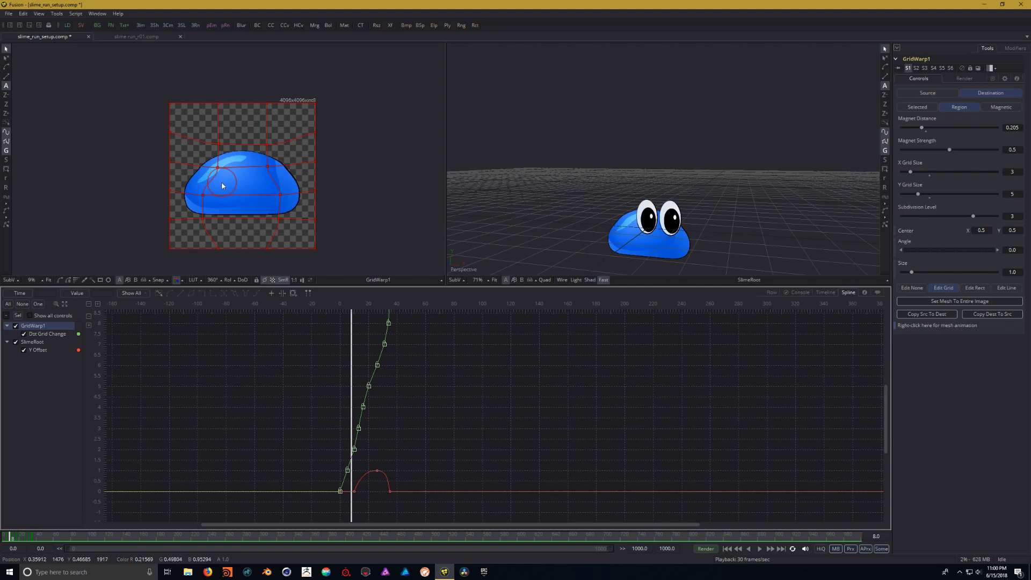
# Step: At frame 8, lower the four upper inner mesh points to flatten the slime's top into a deeper takeoff squash
pyautogui.scroll(1, 221, 181)
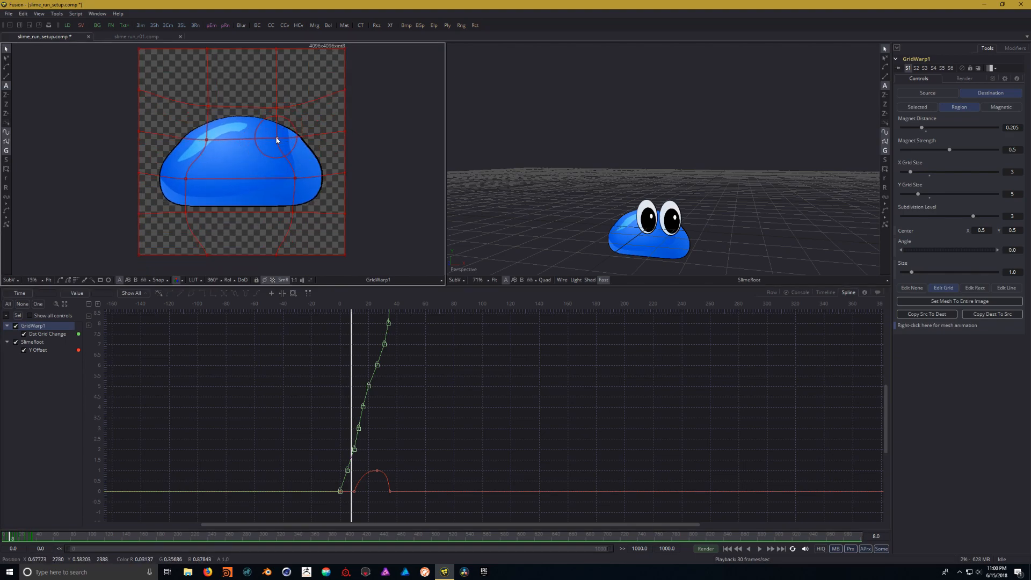
pyautogui.moveTo(277, 141); pyautogui.dragTo(279, 149)
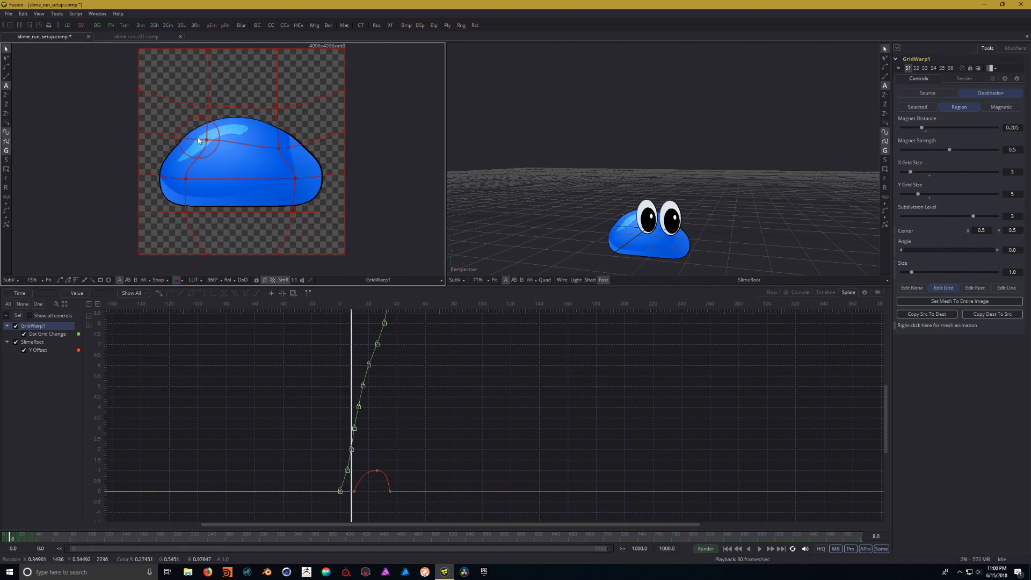
pyautogui.moveTo(208, 141); pyautogui.dragTo(203, 153)
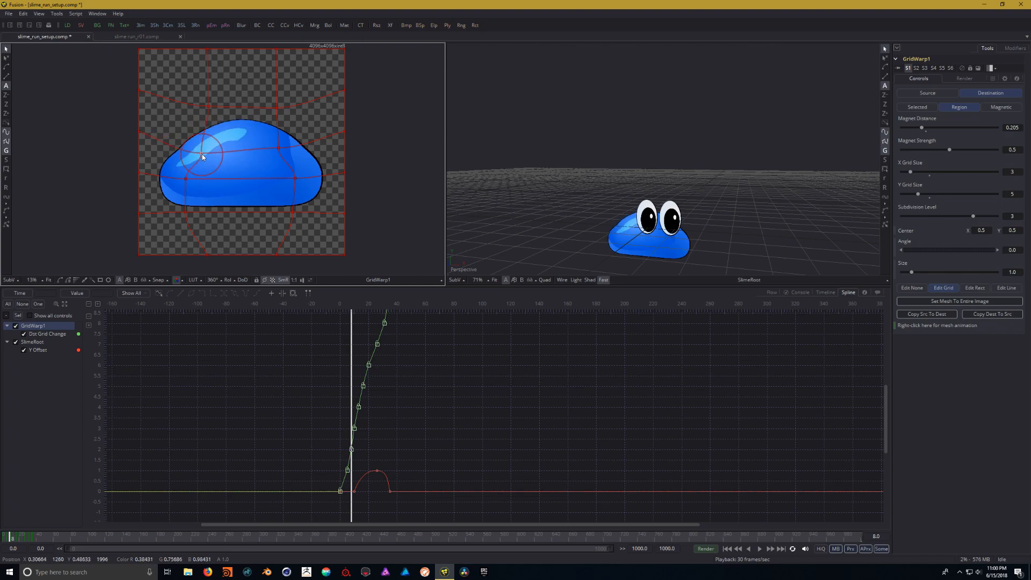
pyautogui.moveTo(209, 109); pyautogui.dragTo(207, 124)
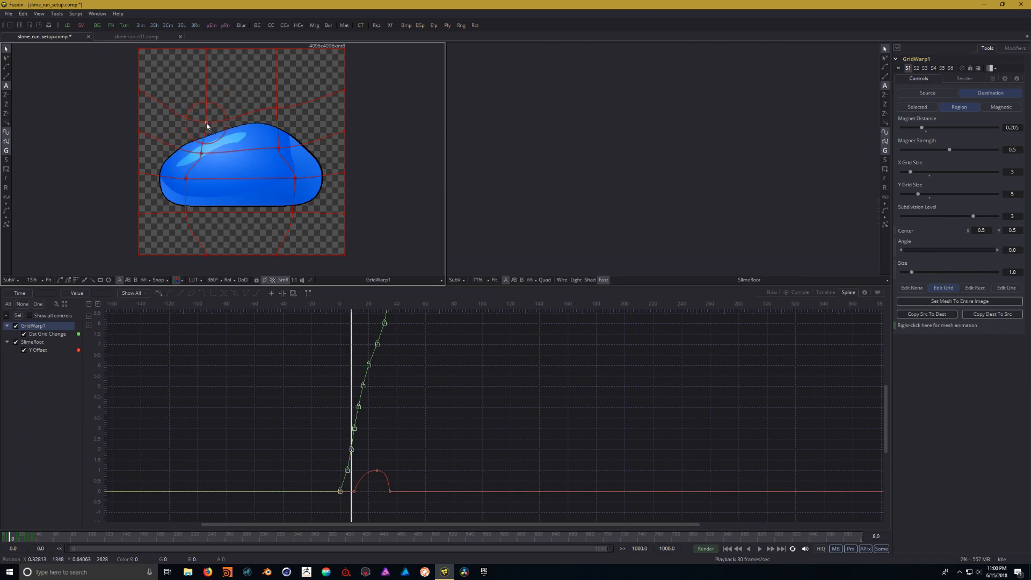
pyautogui.moveTo(277, 110); pyautogui.dragTo(281, 159)
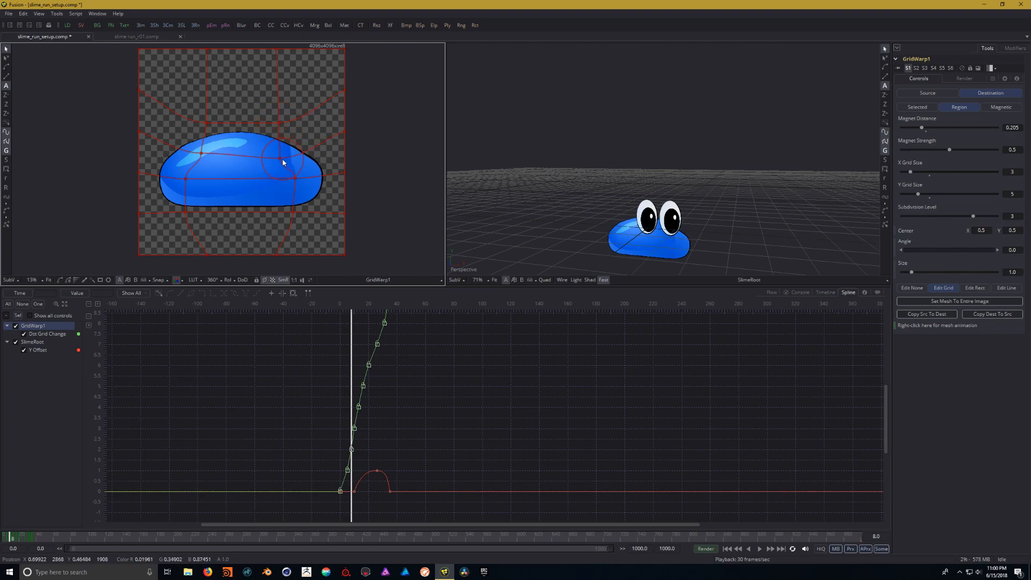
pyautogui.moveTo(198, 155); pyautogui.dragTo(203, 159)
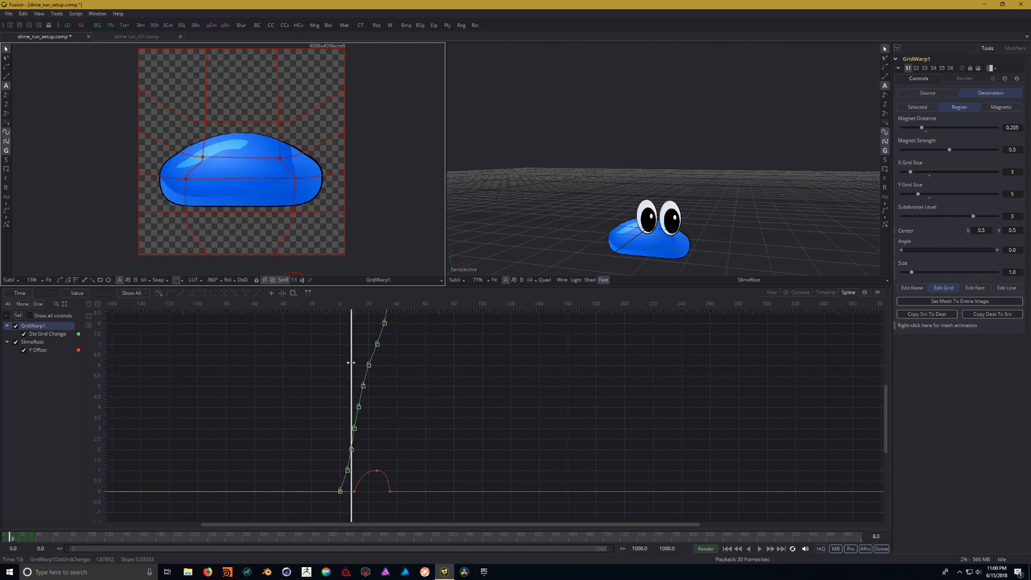
# Step: Play the jump from frame 0 to check the flattened takeoff squash
pyautogui.moveTo(352, 363)
pyautogui.mouseDown()
pyautogui.moveTo(369, 363)
pyautogui.moveTo(340, 363)
pyautogui.mouseUp()
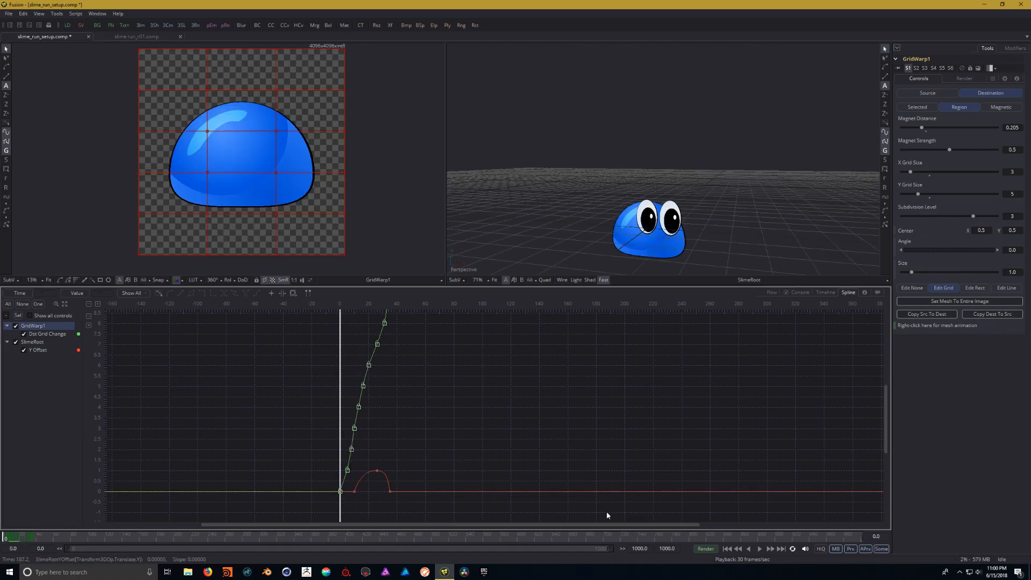
pyautogui.click(760, 549)
pyautogui.moveTo(382, 412); pyautogui.dragTo(515, 419)
# Step: Compare frames 5 and 8, and at frame 8 pull the two lower inner mesh points outward and down to widen the base
pyautogui.moveTo(344, 373); pyautogui.dragTo(288, 379)
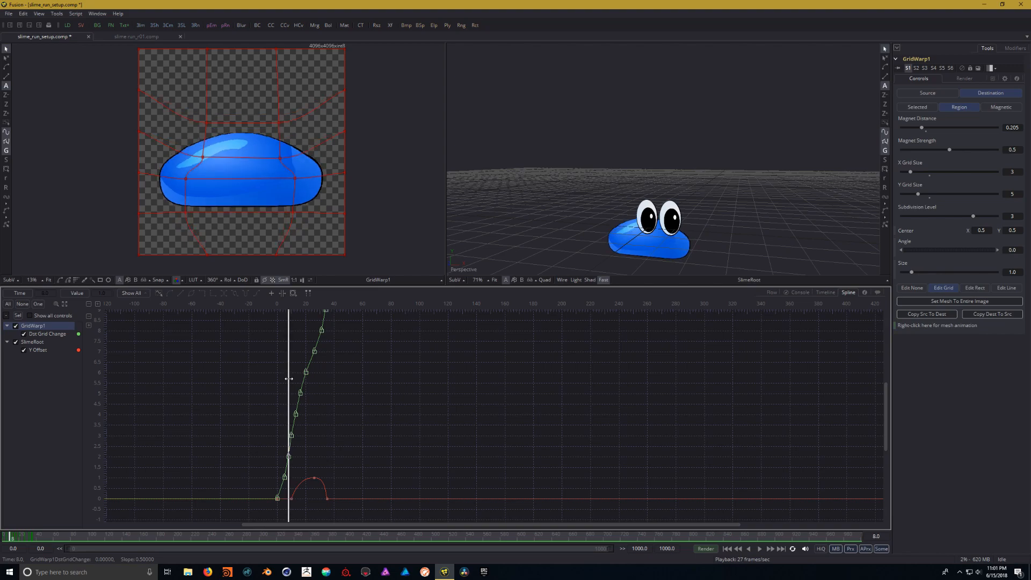
pyautogui.moveTo(288, 373); pyautogui.dragTo(285, 374)
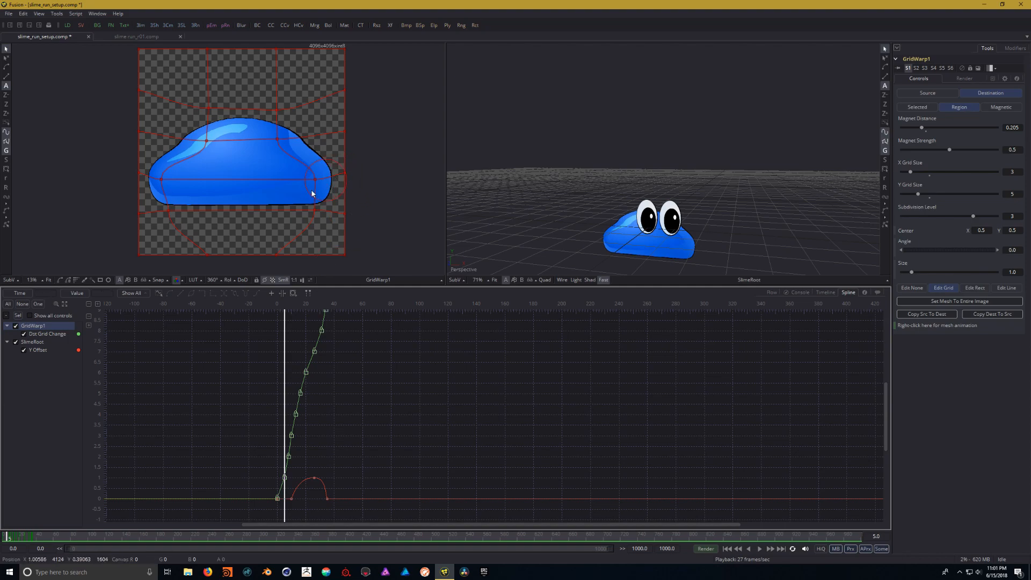
pyautogui.moveTo(286, 364); pyautogui.dragTo(288, 360)
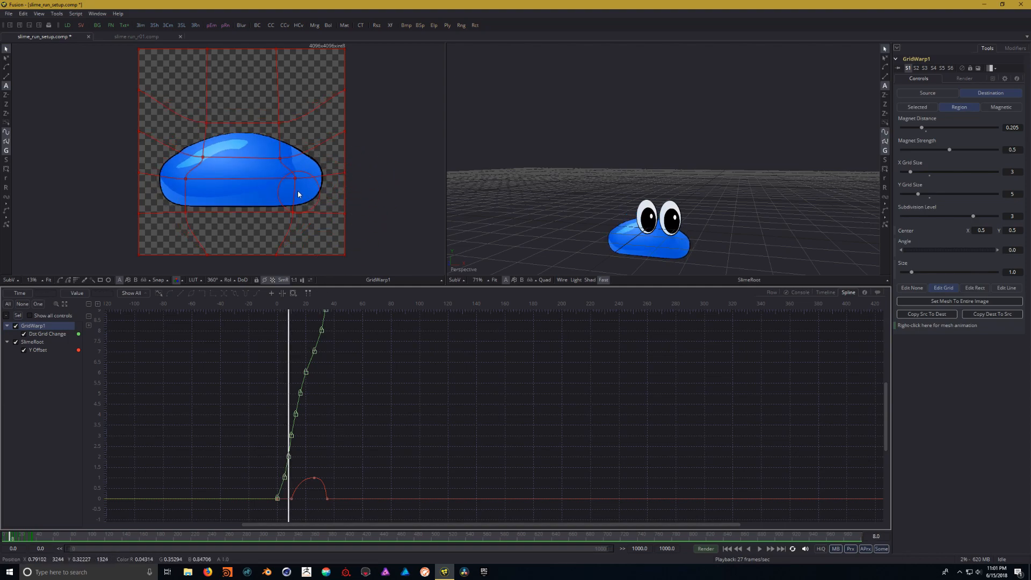
pyautogui.moveTo(294, 178); pyautogui.dragTo(328, 187)
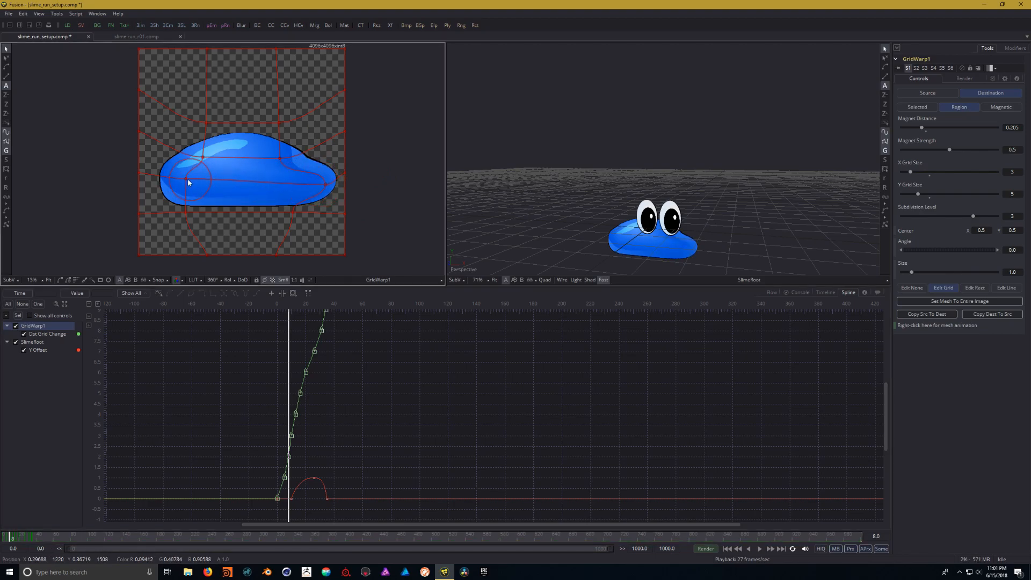
pyautogui.moveTo(186, 178); pyautogui.dragTo(155, 190)
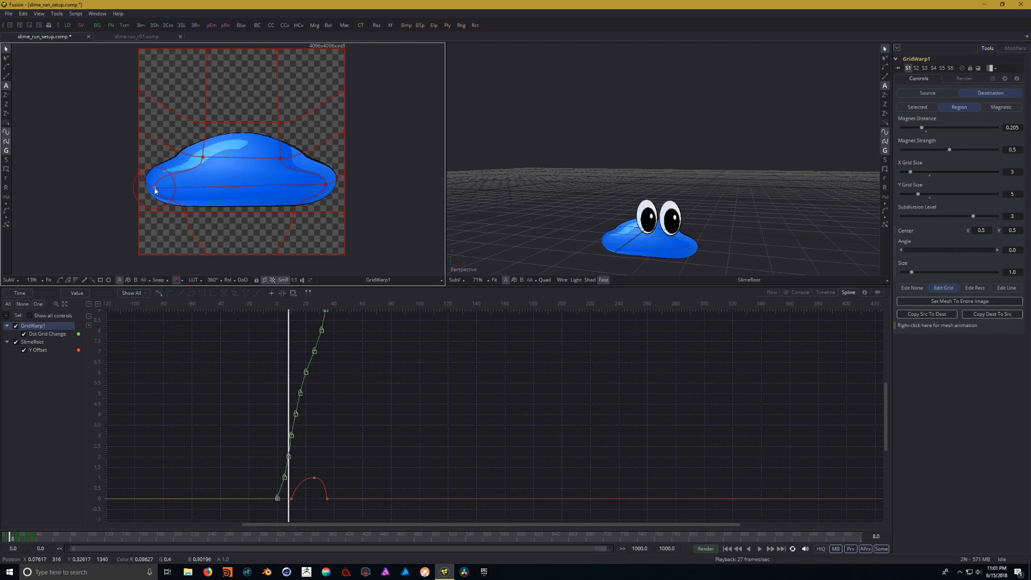
# Step: Play the jump from frame 0 to review the wider squash before takeoff
pyautogui.moveTo(290, 347); pyautogui.dragTo(278, 348)
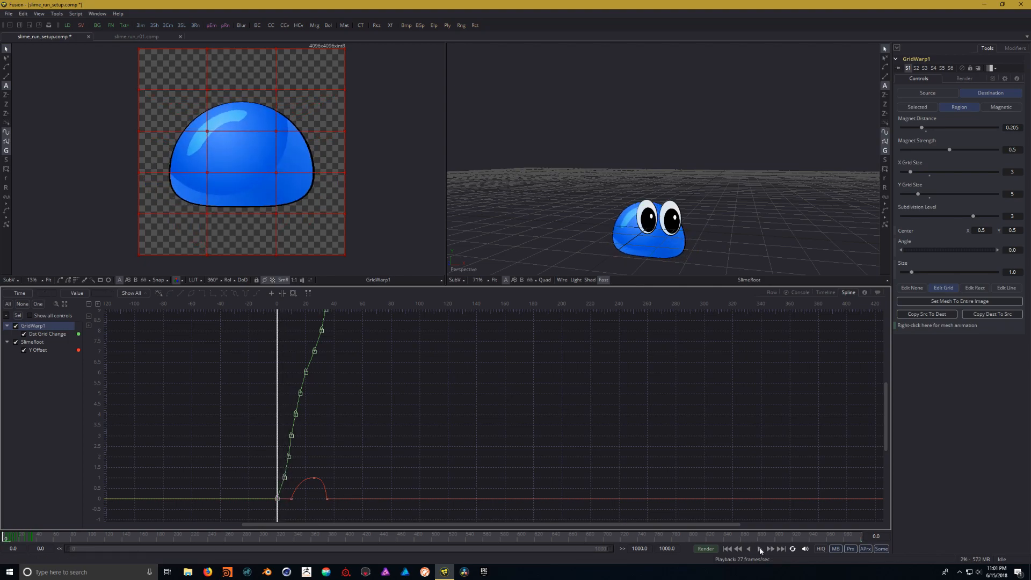
pyautogui.click(759, 549)
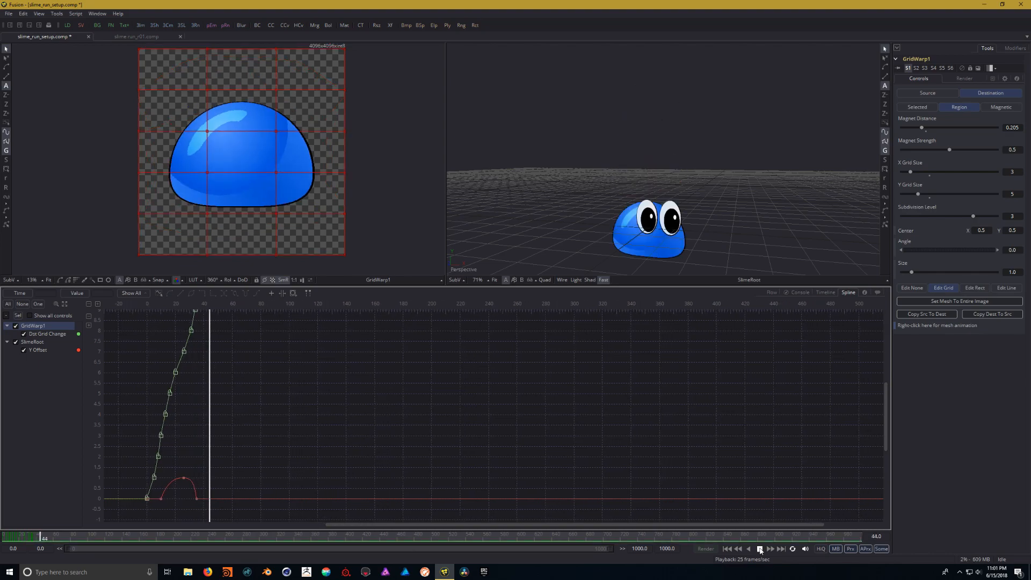
pyautogui.click(759, 549)
pyautogui.click(760, 550)
# Step: Select all Grid Warp and Y Offset keyframes through frame 35 and set both curves to loop
pyautogui.moveTo(393, 425); pyautogui.dragTo(531, 427)
pyautogui.scroll(-5, 382, 410)
pyautogui.scroll(4, 329, 430)
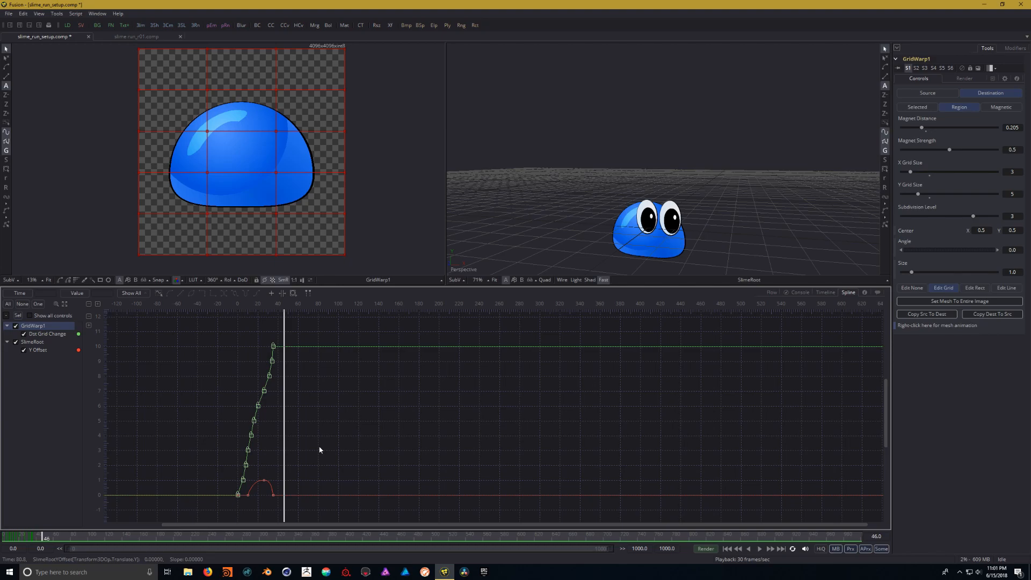
pyautogui.moveTo(285, 331); pyautogui.dragTo(273, 330)
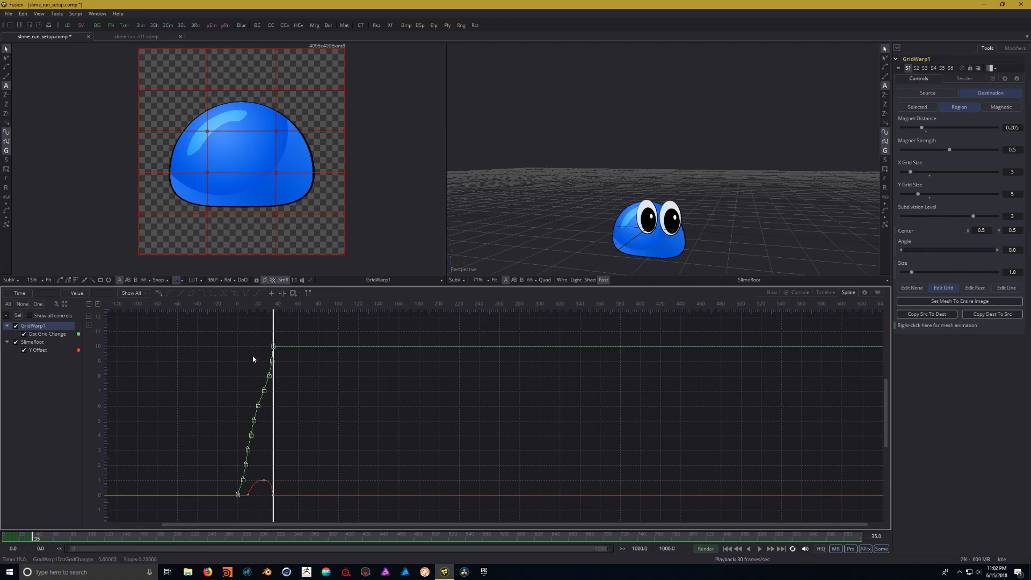
pyautogui.moveTo(199, 328); pyautogui.dragTo(319, 513)
pyautogui.click(236, 293)
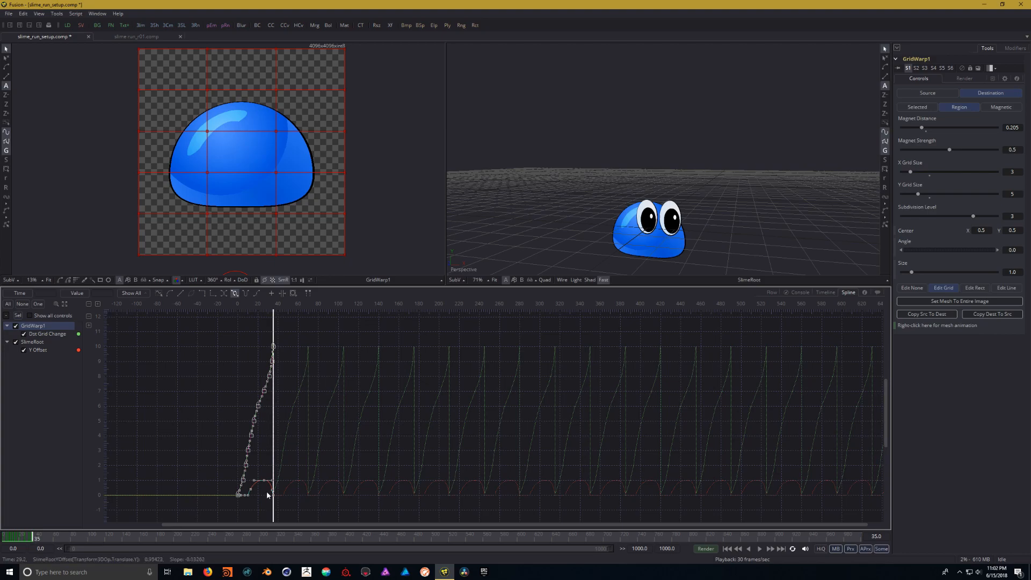
# Step: Play the looping jump cycle from frame 0, stop it, and return to frame 20
pyautogui.moveTo(271, 328); pyautogui.dragTo(238, 329)
pyautogui.click(759, 548)
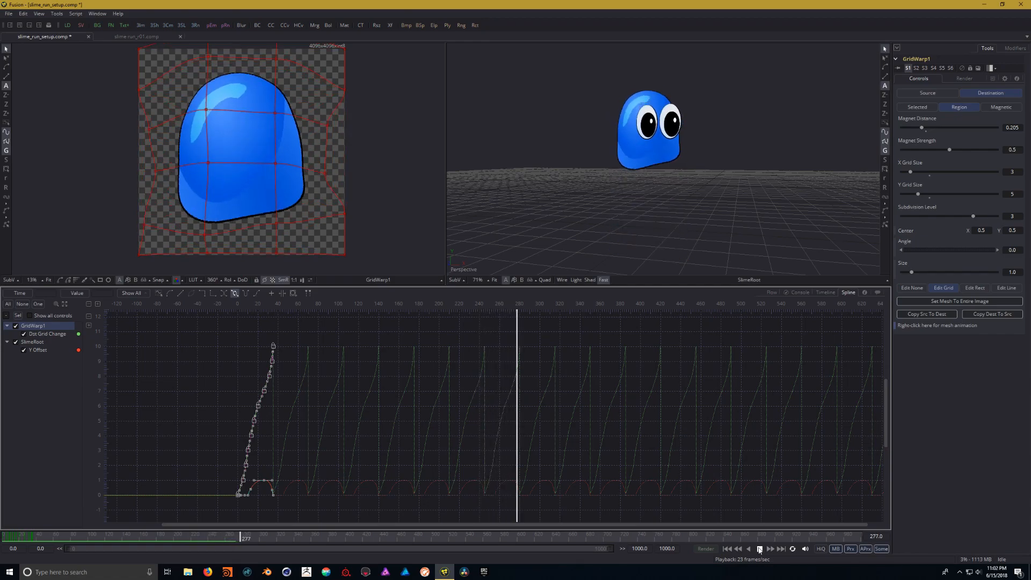
pyautogui.click(759, 549)
pyautogui.moveTo(523, 334); pyautogui.dragTo(258, 397)
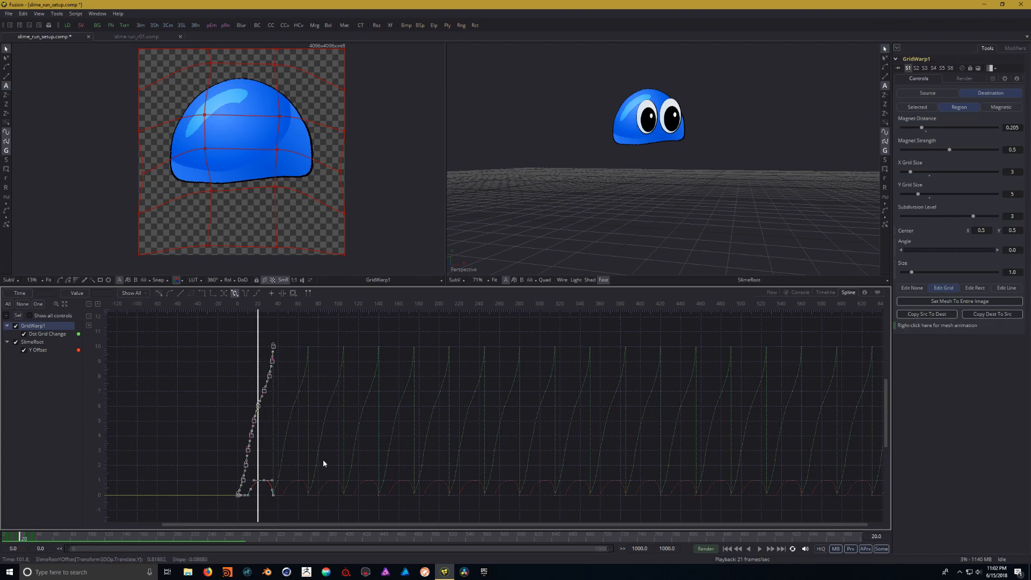
# Step: Try raising SlimeRoot's Y Offset peak keyframe at frame 26 to 1.28 for a higher jump, and undo the change
pyautogui.scroll(5, 266, 488)
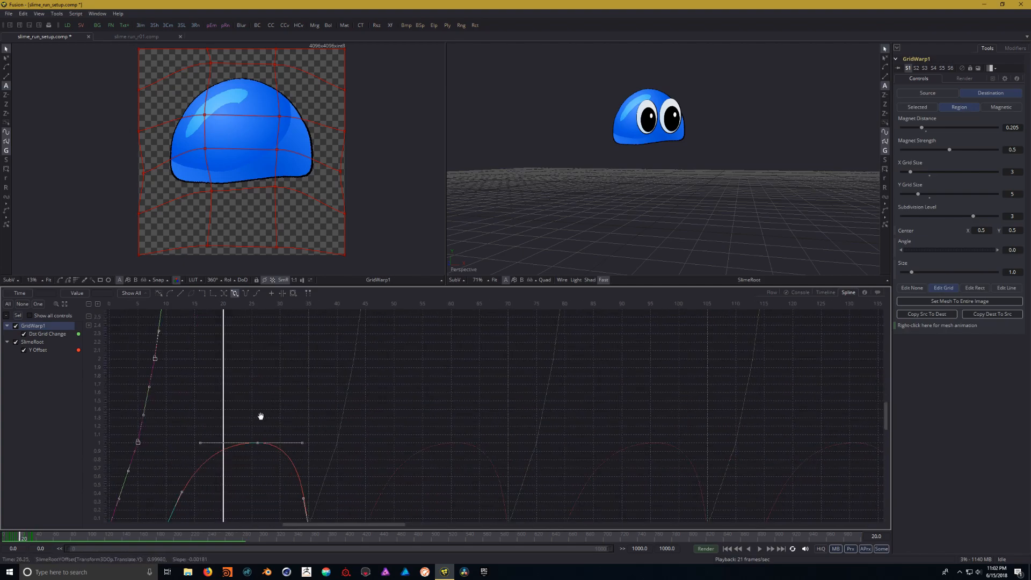
pyautogui.moveTo(260, 419); pyautogui.dragTo(341, 373)
pyautogui.click(37, 344)
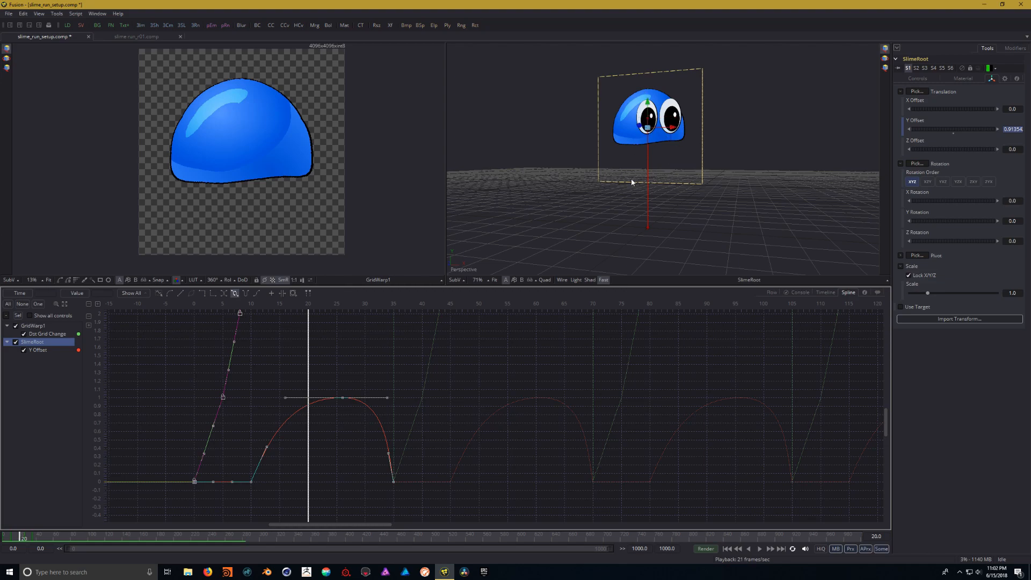
pyautogui.click(342, 400)
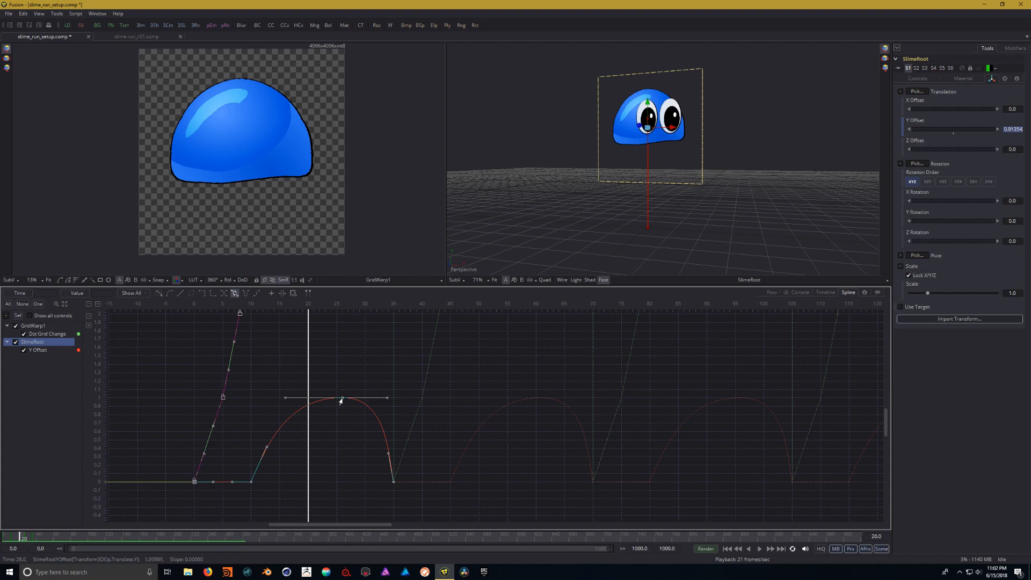
pyautogui.moveTo(341, 400); pyautogui.dragTo(341, 396)
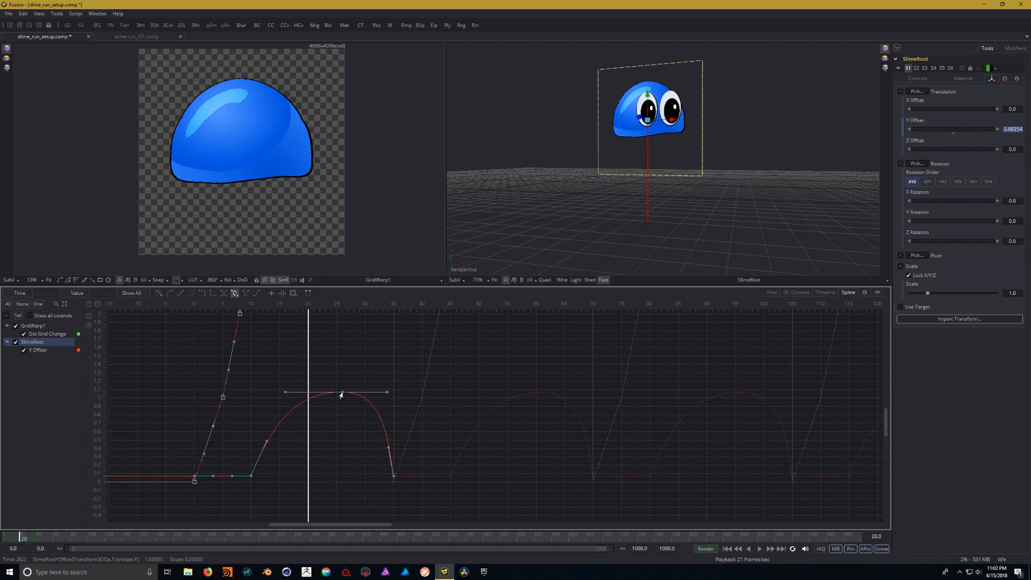
pyautogui.hotkey('ctrl', 'z')
pyautogui.click(343, 399)
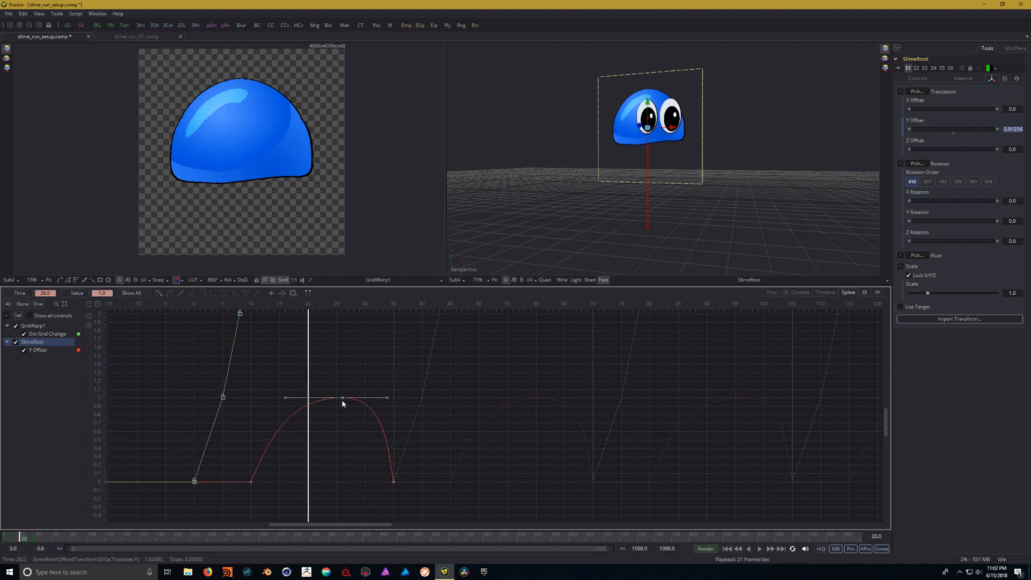
pyautogui.moveTo(340, 401); pyautogui.dragTo(340, 376)
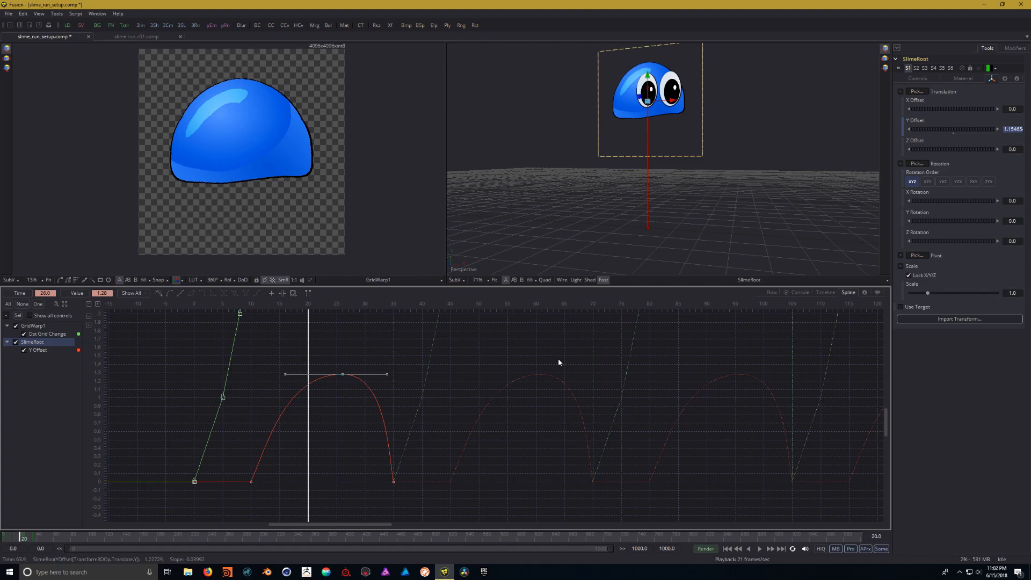
pyautogui.hotkey('ctrl', 'z')
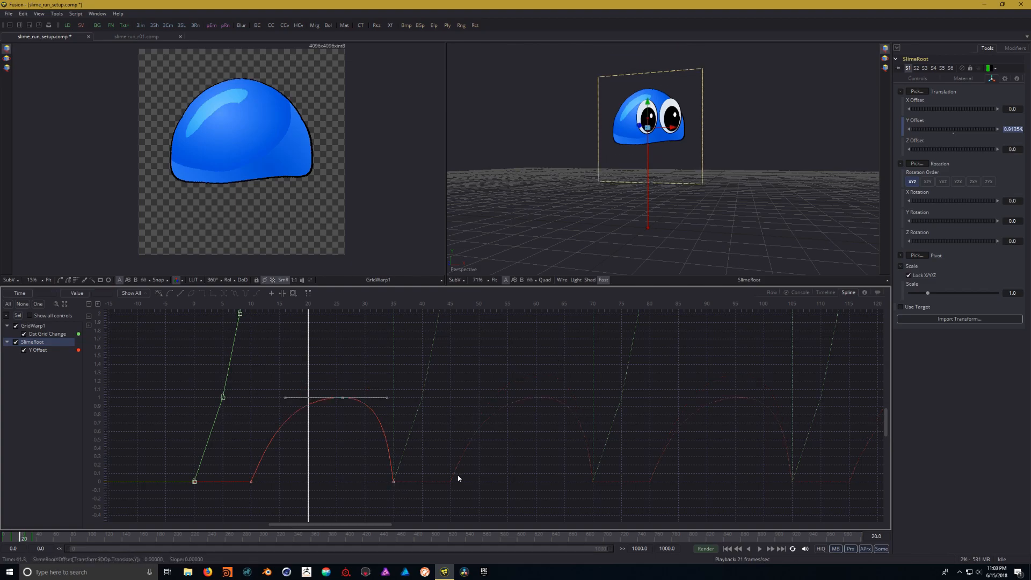
pyautogui.scroll(-5, 456, 390)
pyautogui.moveTo(481, 381); pyautogui.dragTo(365, 421)
pyautogui.scroll(2, 363, 444)
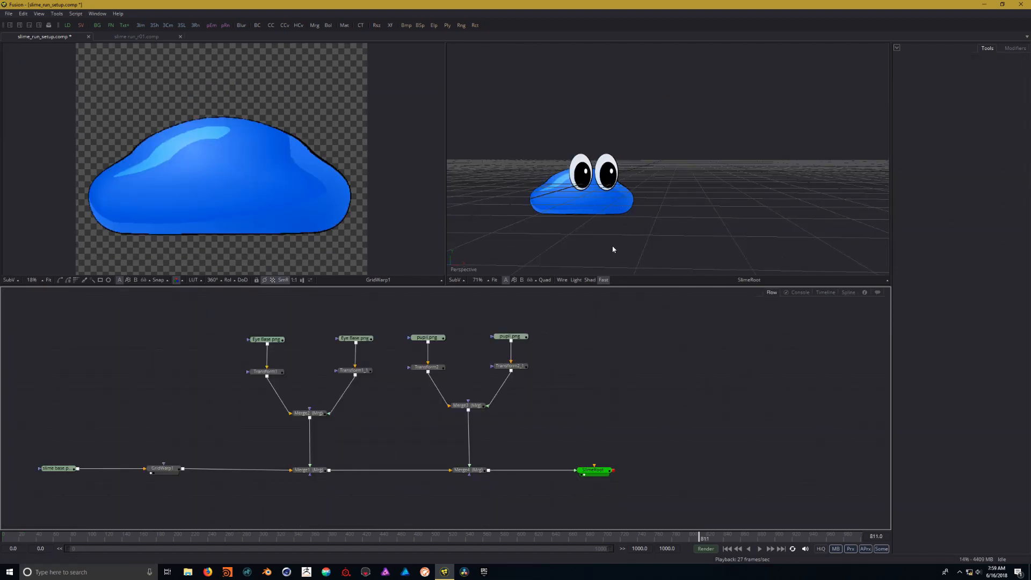
# Step: Play the looping jump from frame 811 and stop at frame 850
pyautogui.click(761, 550)
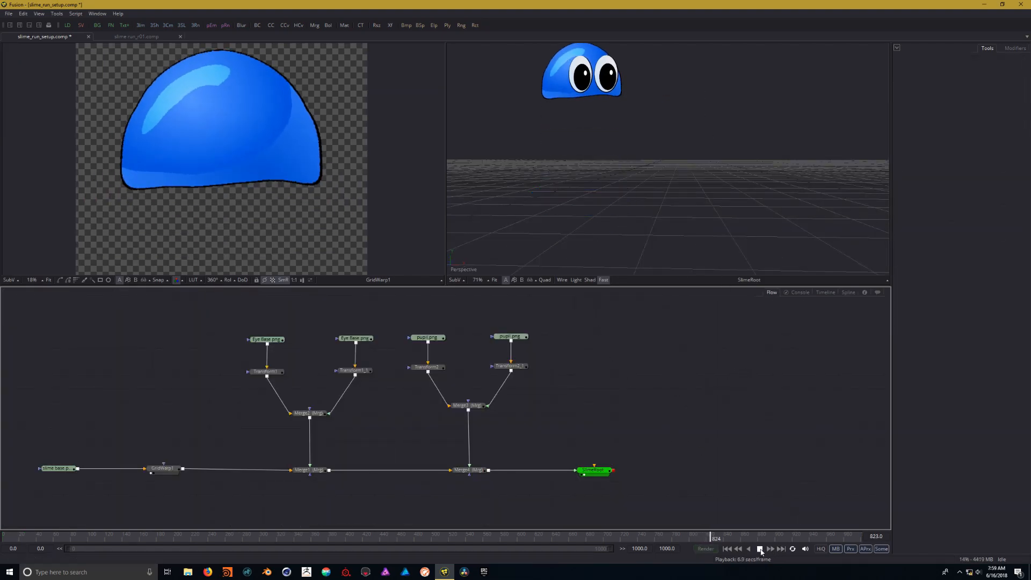
pyautogui.click(761, 550)
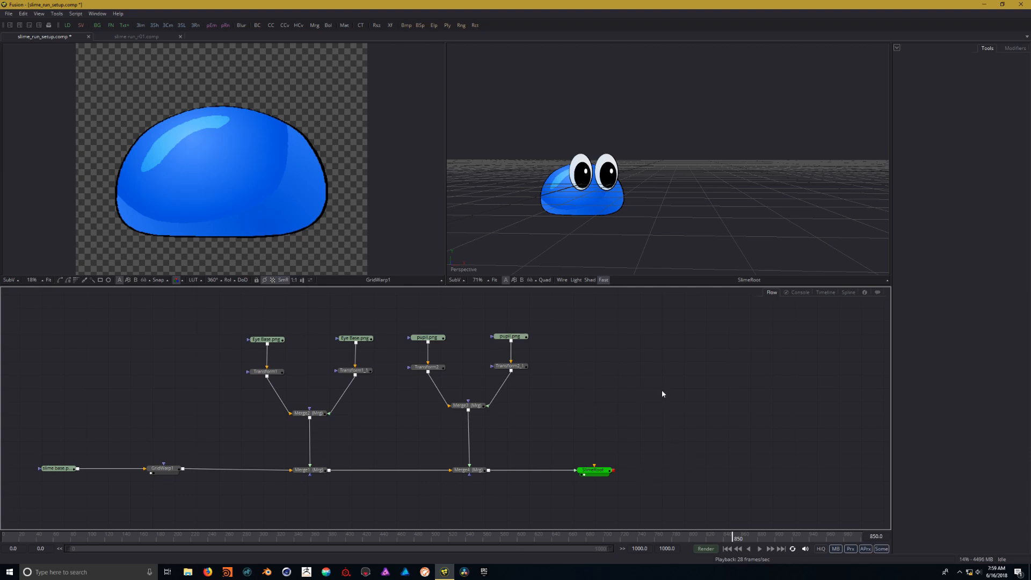
pyautogui.moveTo(678, 381); pyautogui.dragTo(660, 380)
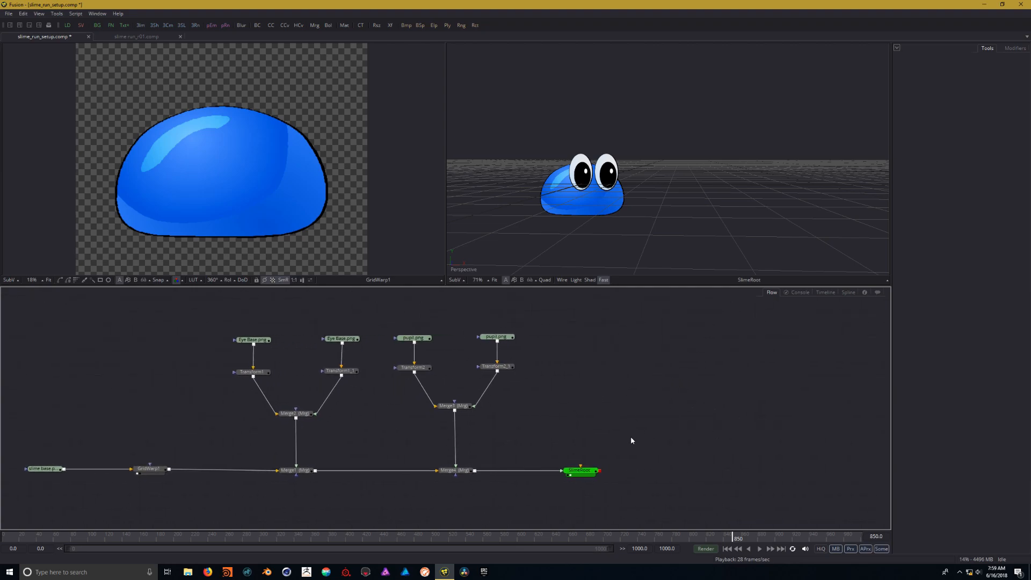
# Step: Display SlimeRoot's transform settings, try sliding the slime sideways along X in the perspective view, and undo the move
pyautogui.click(579, 470)
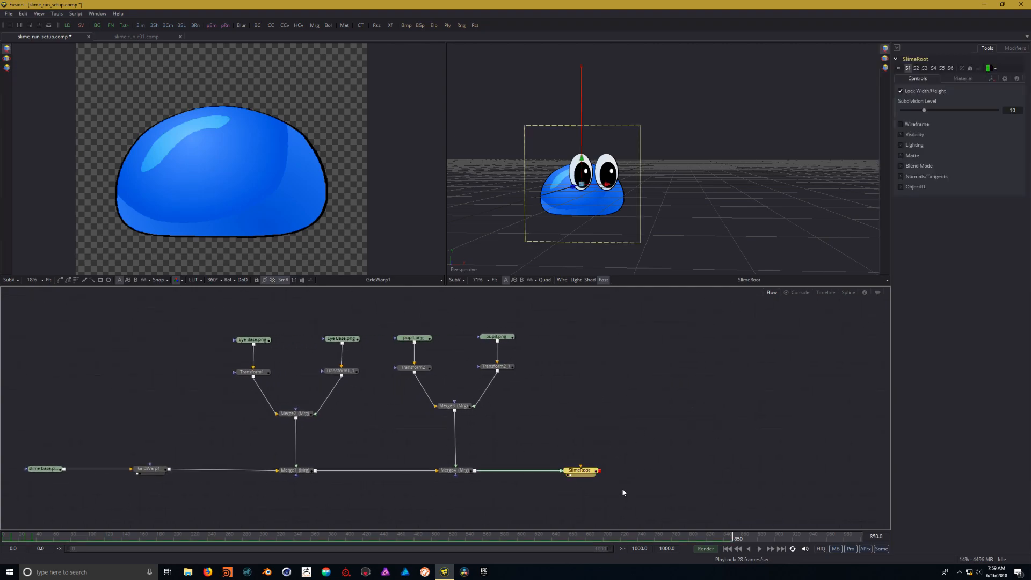
pyautogui.moveTo(675, 150)
pyautogui.mouseDown()
pyautogui.moveTo(669, 173)
pyautogui.moveTo(537, 175)
pyautogui.moveTo(672, 169)
pyautogui.mouseUp()
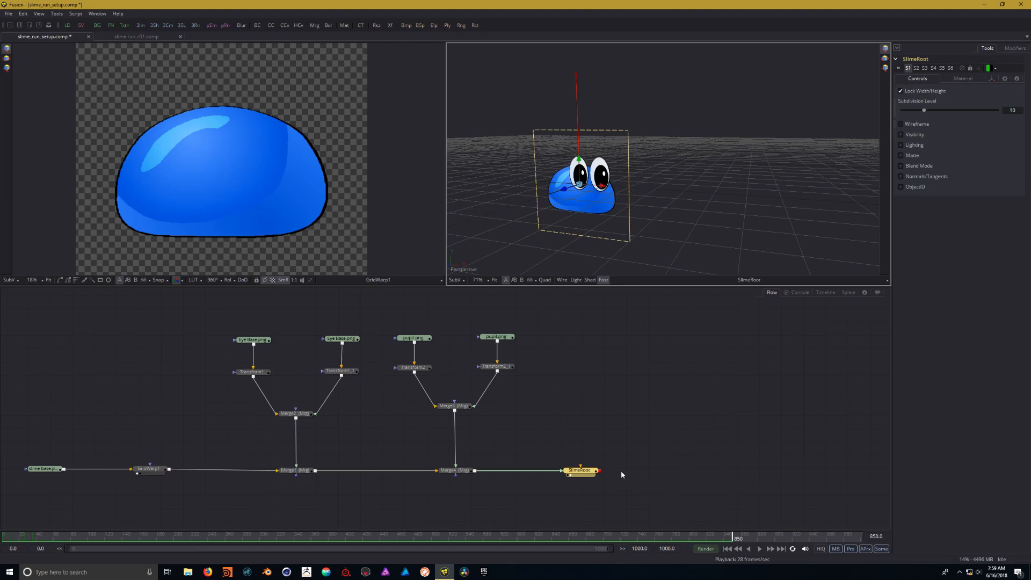
pyautogui.moveTo(677, 417); pyautogui.dragTo(607, 444)
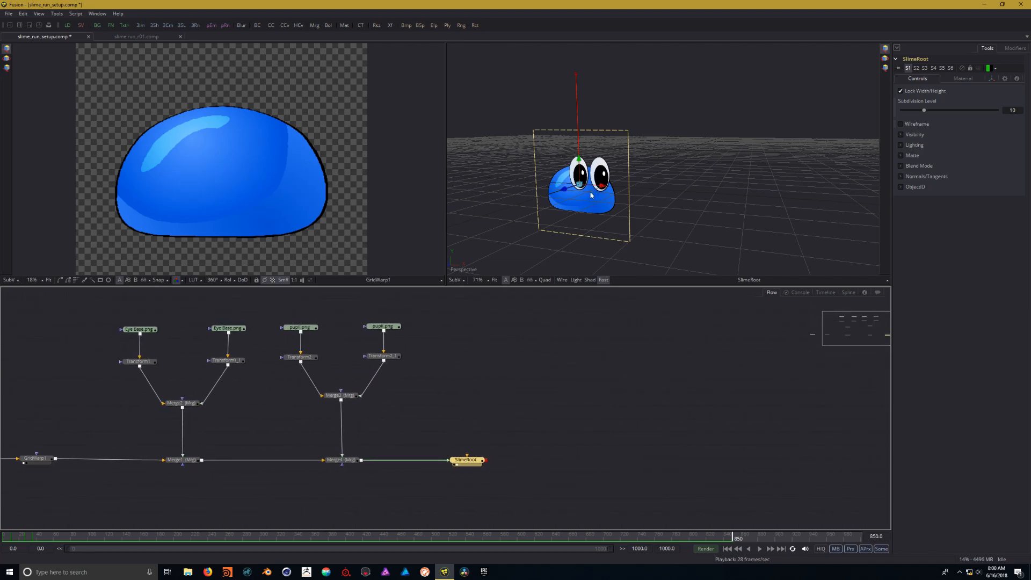
pyautogui.click(992, 79)
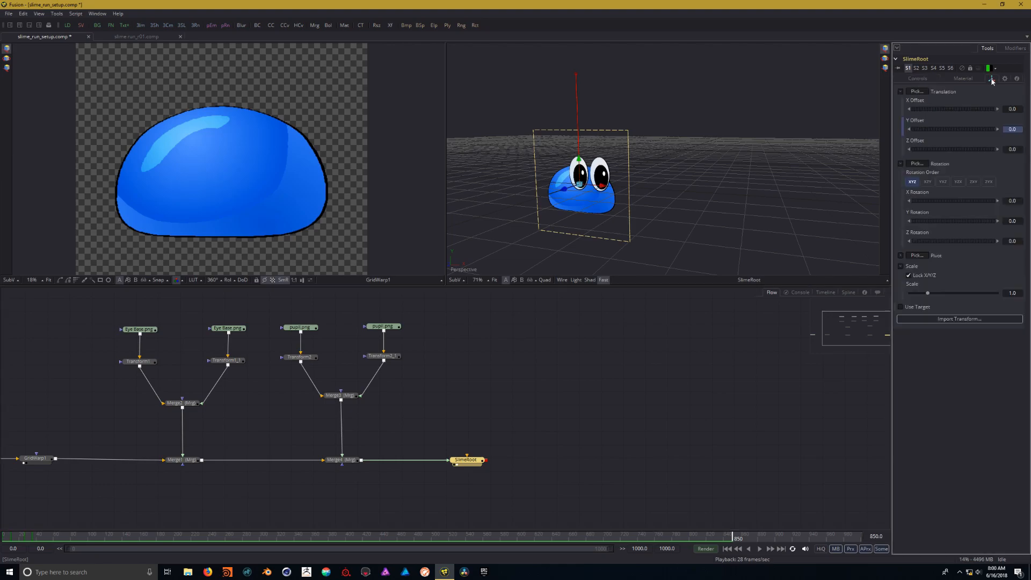
pyautogui.moveTo(601, 188); pyautogui.dragTo(811, 204)
pyautogui.hotkey('ctrl', 'z')
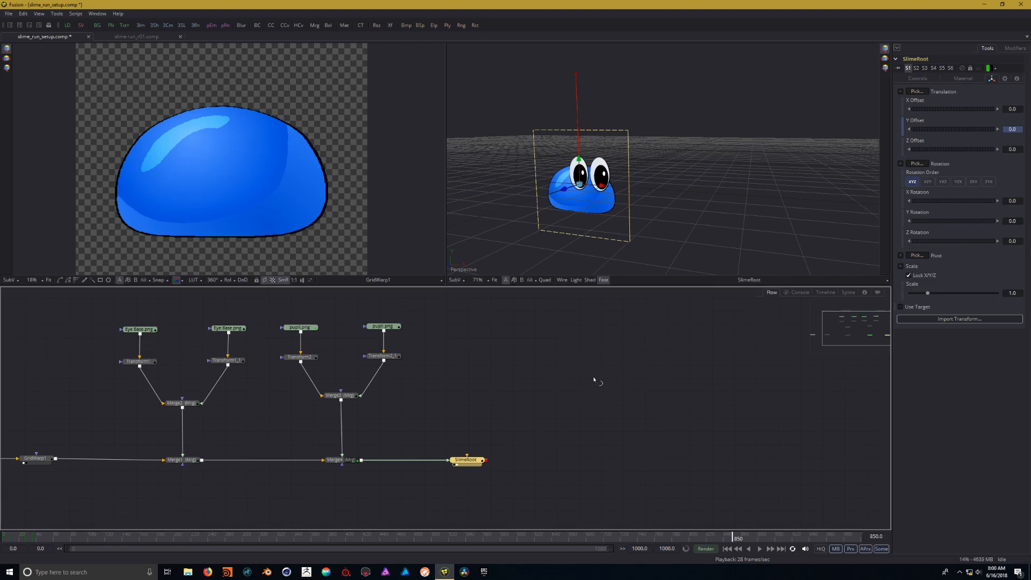
# Step: Add a Transform 3D node to the flow and place it just after SlimeRoot, level with the main node chain
pyautogui.moveTo(594, 381); pyautogui.dragTo(574, 380)
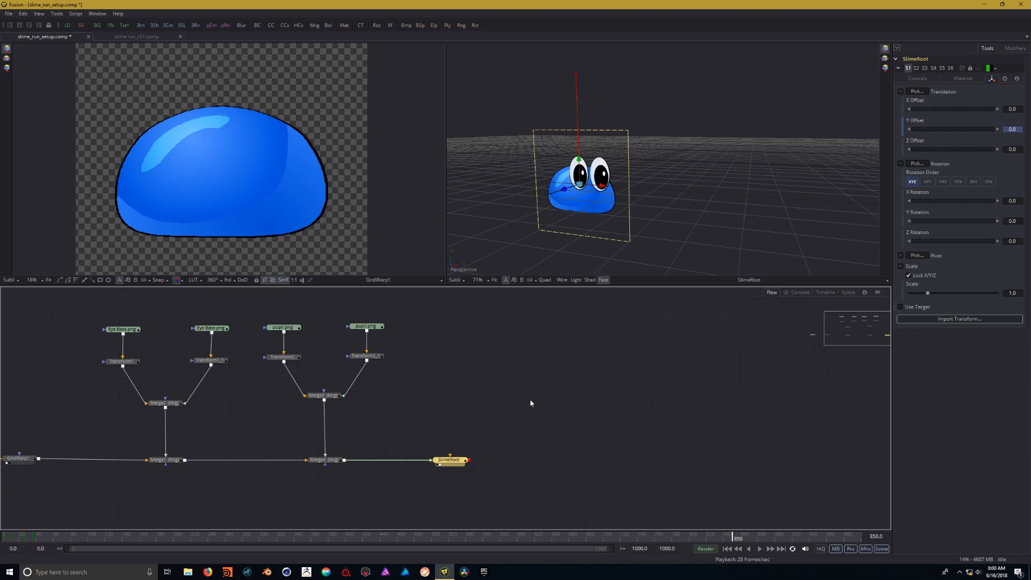
pyautogui.rightClick(535, 379)
pyautogui.moveTo(563, 382)
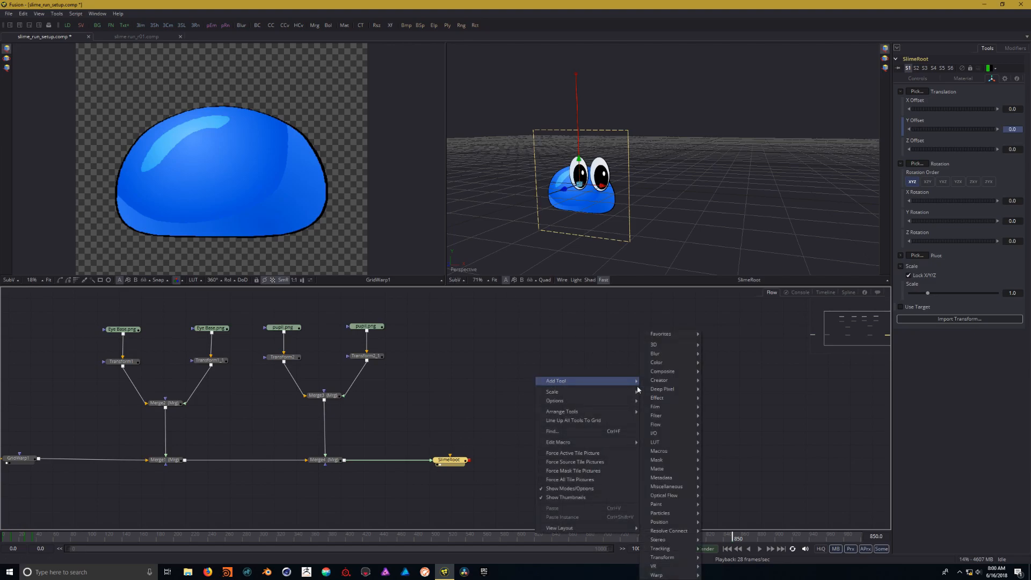
pyautogui.moveTo(675, 345)
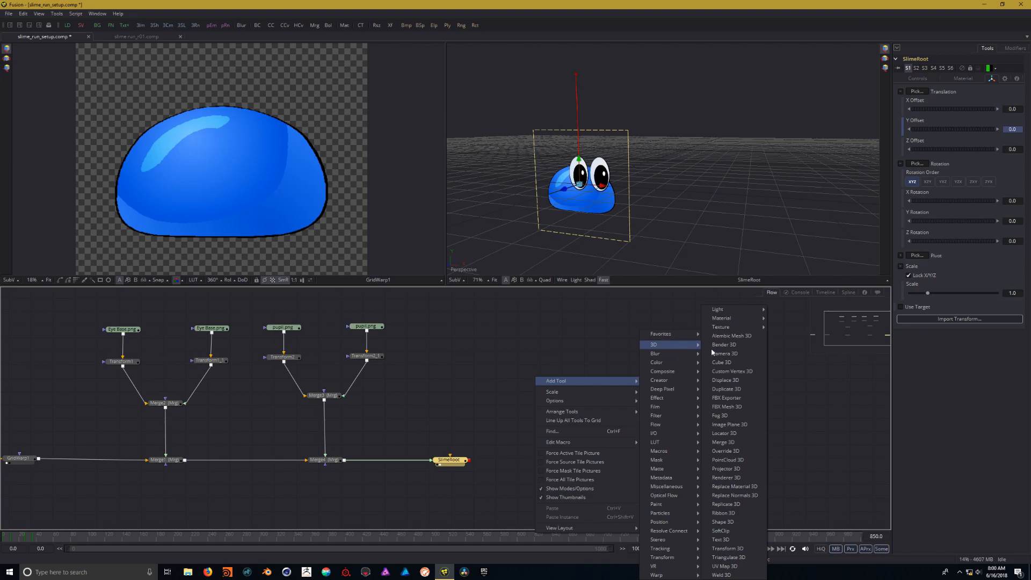
pyautogui.click(749, 549)
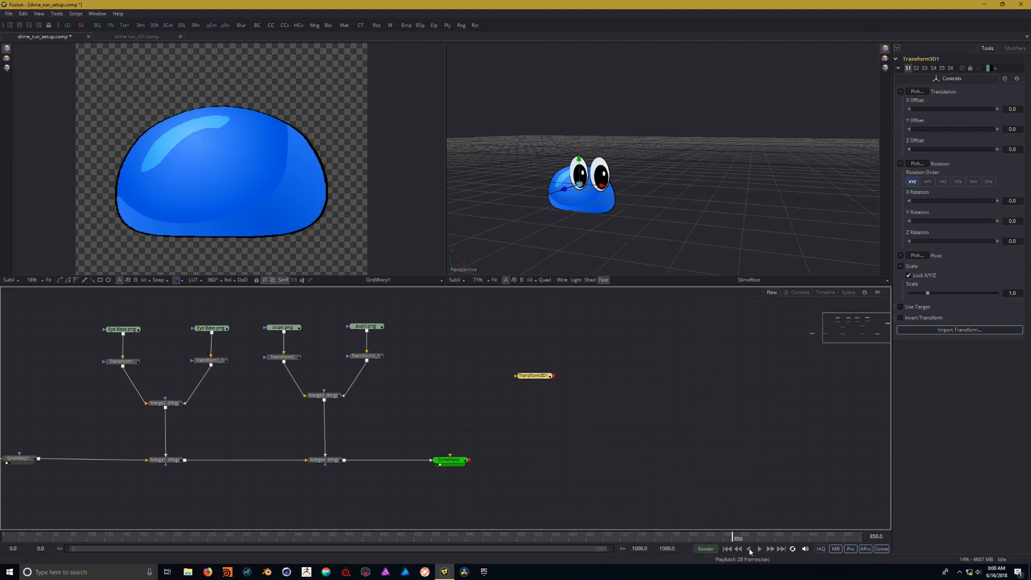
pyautogui.moveTo(531, 376); pyautogui.dragTo(531, 462)
pyautogui.moveTo(464, 400); pyautogui.dragTo(531, 395)
pyautogui.moveTo(605, 424); pyautogui.dragTo(609, 423)
pyautogui.moveTo(480, 414); pyautogui.dragTo(504, 414)
# Step: Select the first eye base's Transform1 node and display it in the 2D image viewer
pyautogui.click(218, 358)
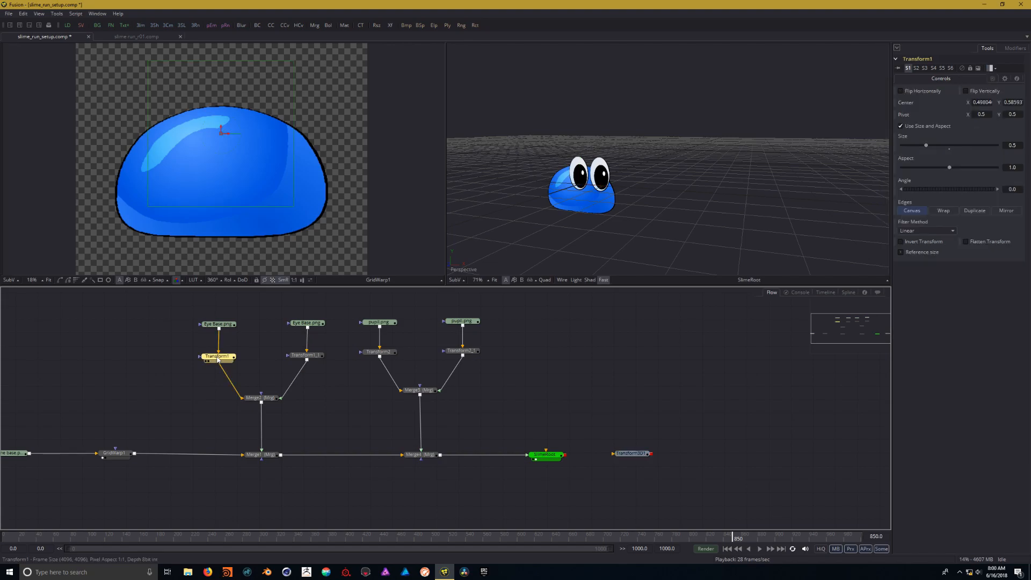
pyautogui.moveTo(217, 359); pyautogui.dragTo(224, 143)
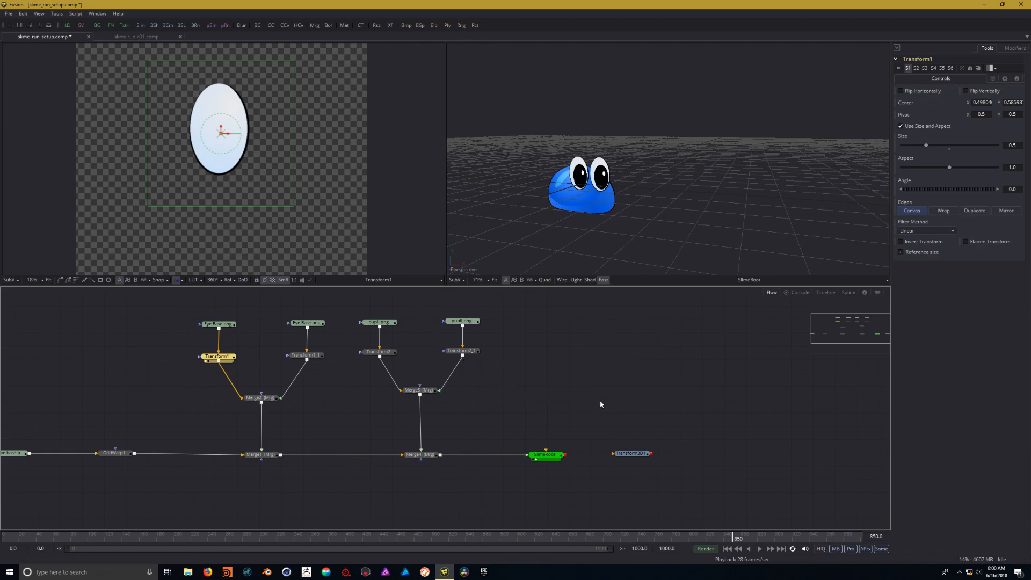
# Step: Connect SlimeRoot's output to the new Transform 3D node's input and position the node close to SlimeRoot
pyautogui.moveTo(601, 405); pyautogui.dragTo(534, 400)
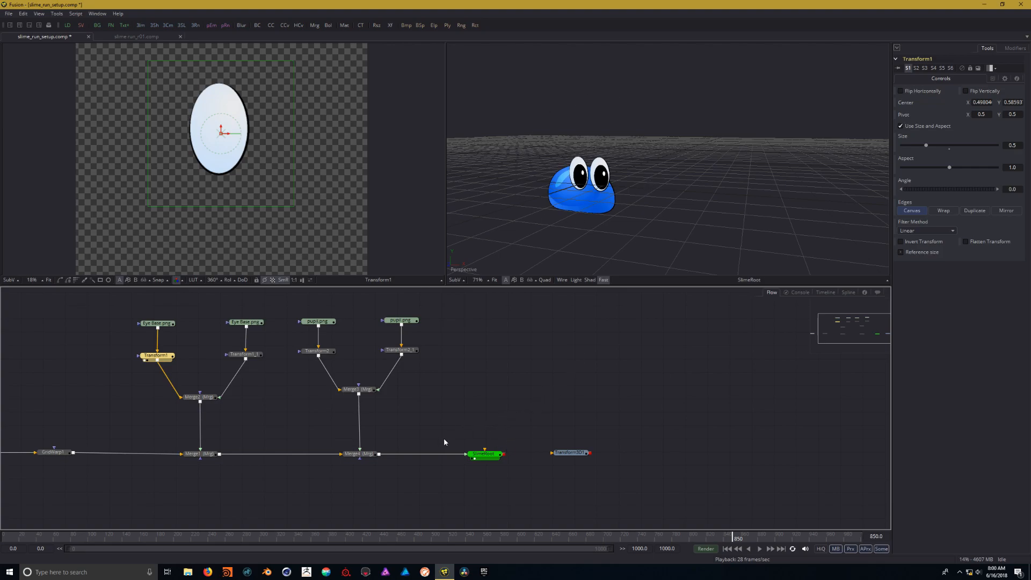
pyautogui.moveTo(542, 408); pyautogui.dragTo(534, 409)
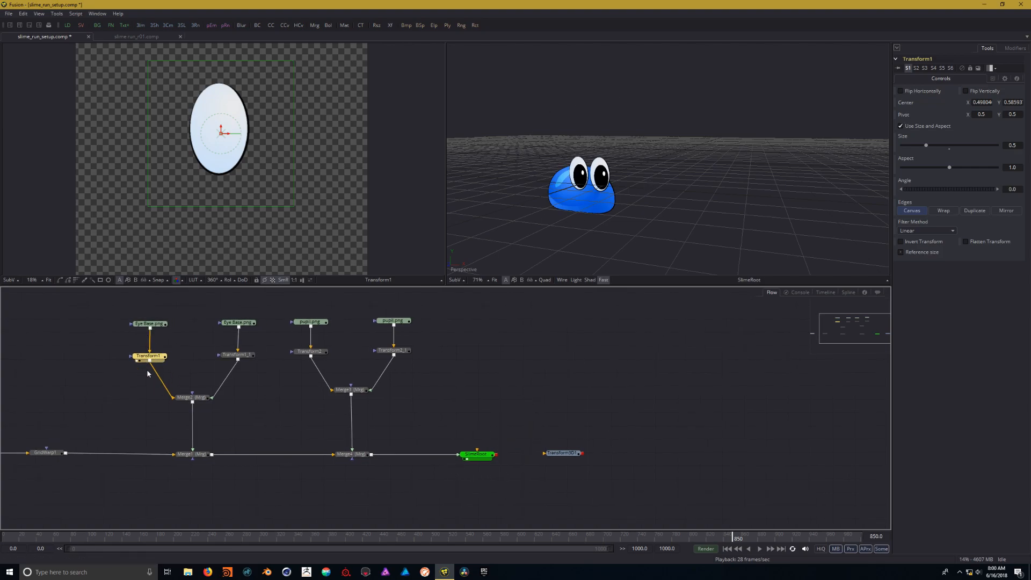
pyautogui.moveTo(567, 454)
pyautogui.mouseDown()
pyautogui.moveTo(527, 487)
pyautogui.moveTo(559, 457)
pyautogui.mouseUp()
pyautogui.click(565, 389)
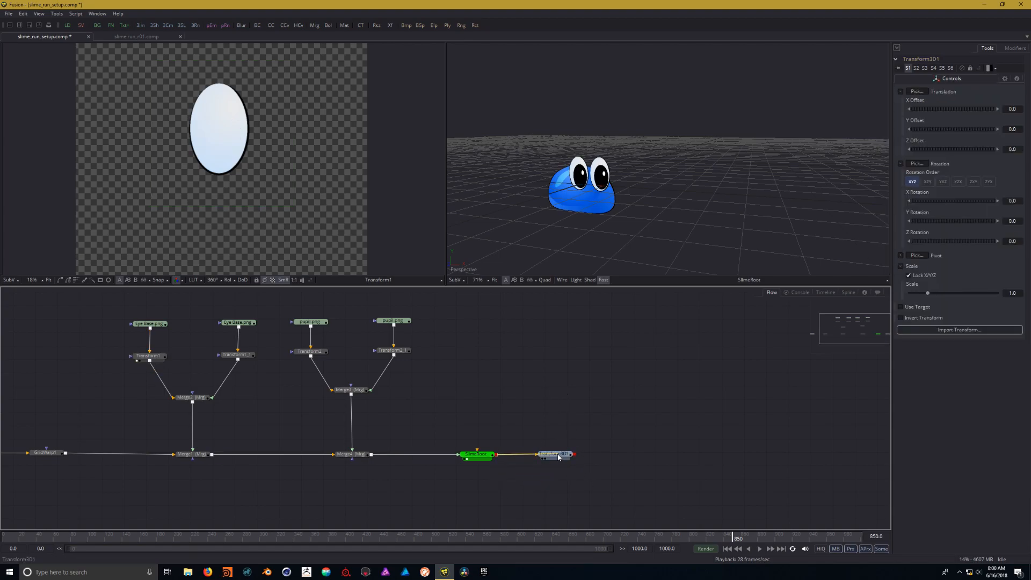
# Step: Display the Transform3D1 node's output in the viewer that shows the eye image
pyautogui.click(558, 457)
pyautogui.press('1')
pyautogui.moveTo(346, 204); pyautogui.dragTo(308, 152)
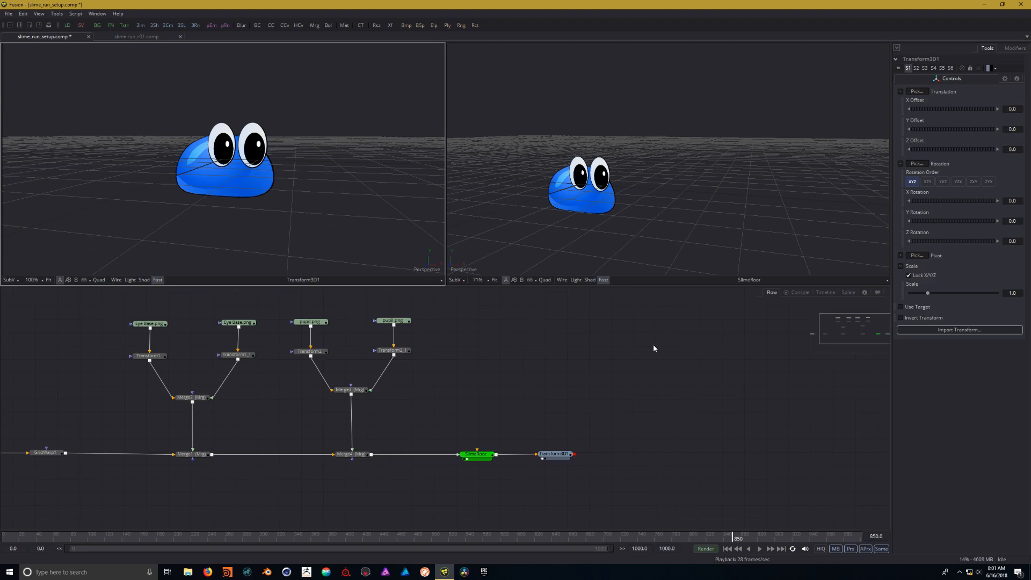
# Step: Try moving the slime about 0.39 along X with Transform3D1, and undo the move
pyautogui.click(559, 456)
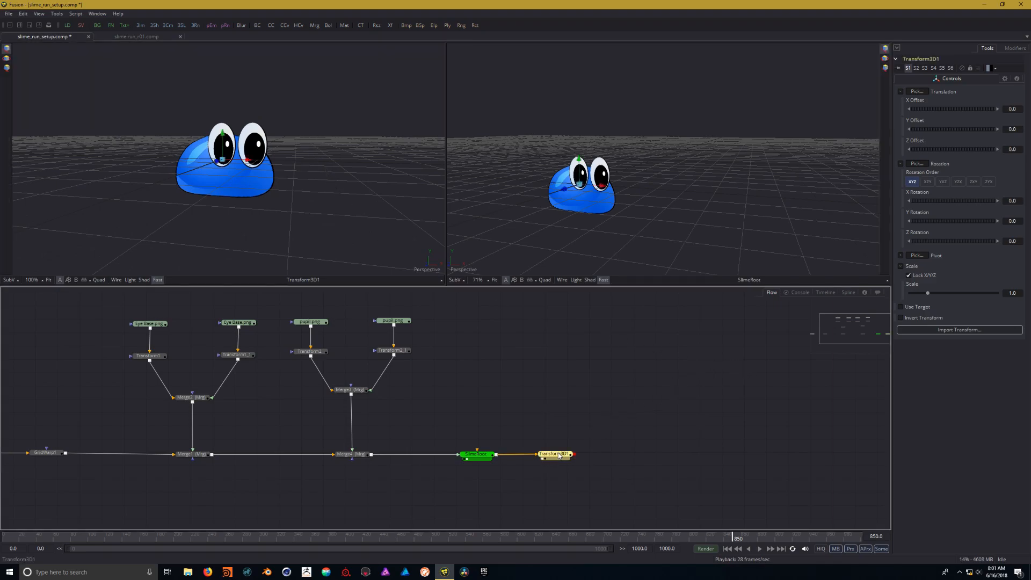
pyautogui.moveTo(695, 368)
pyautogui.mouseDown()
pyautogui.moveTo(677, 370)
pyautogui.moveTo(686, 372)
pyautogui.mouseUp()
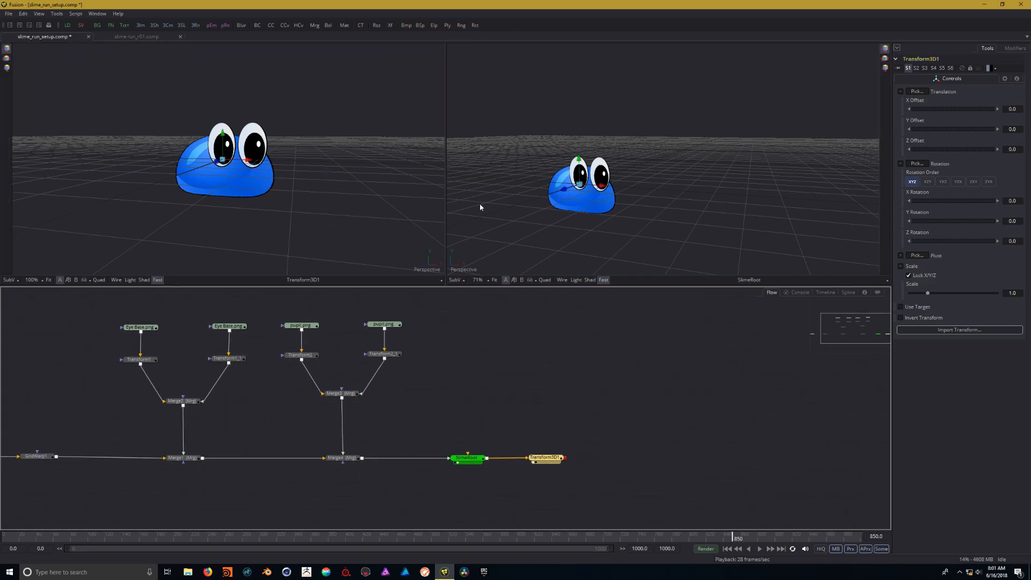
pyautogui.moveTo(250, 164); pyautogui.dragTo(301, 179)
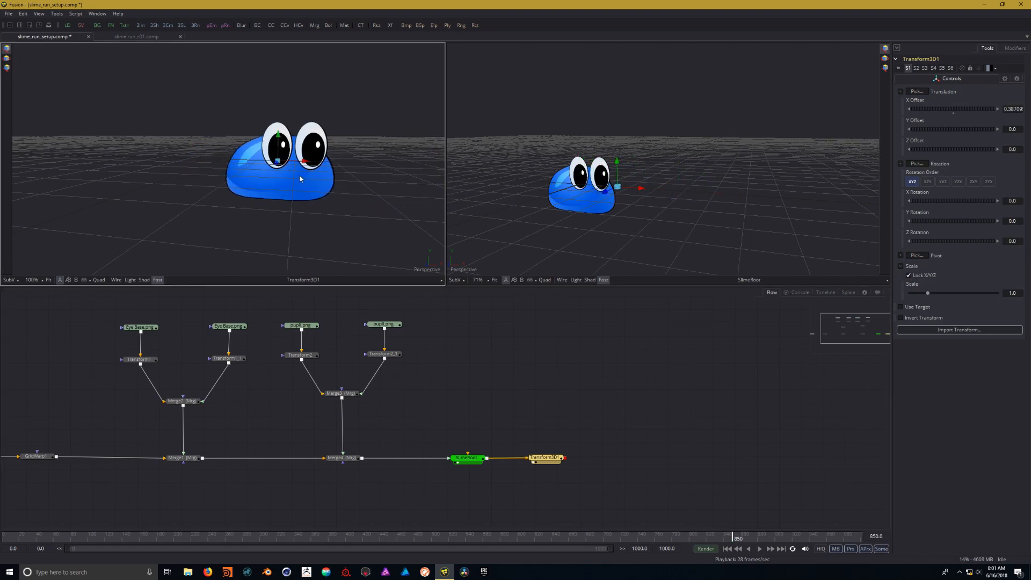
pyautogui.hotkey('ctrl', 'z')
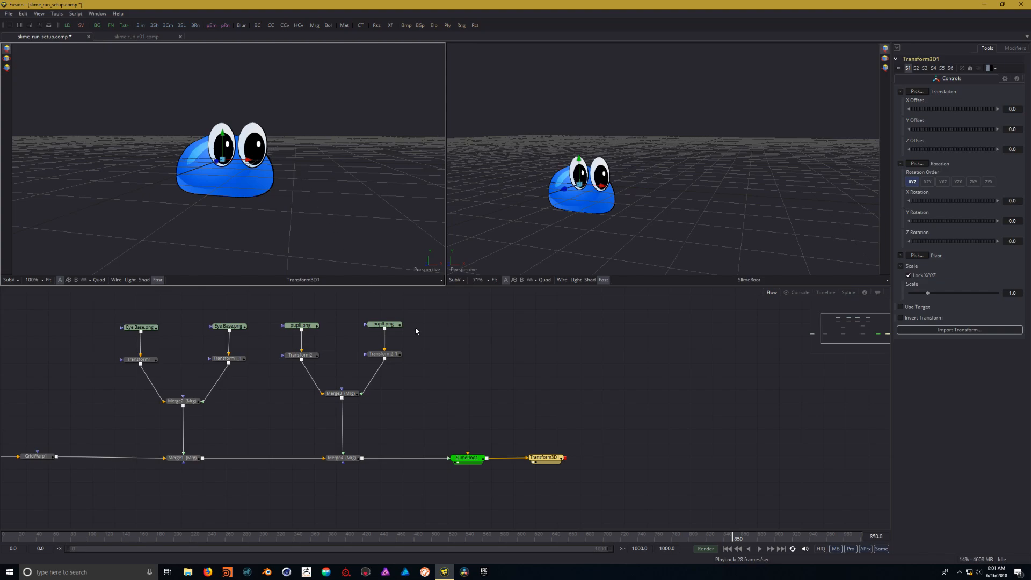
# Step: Space the Transform3D1 node farther away from the SlimeRoot node in the flow
pyautogui.moveTo(547, 461); pyautogui.dragTo(561, 461)
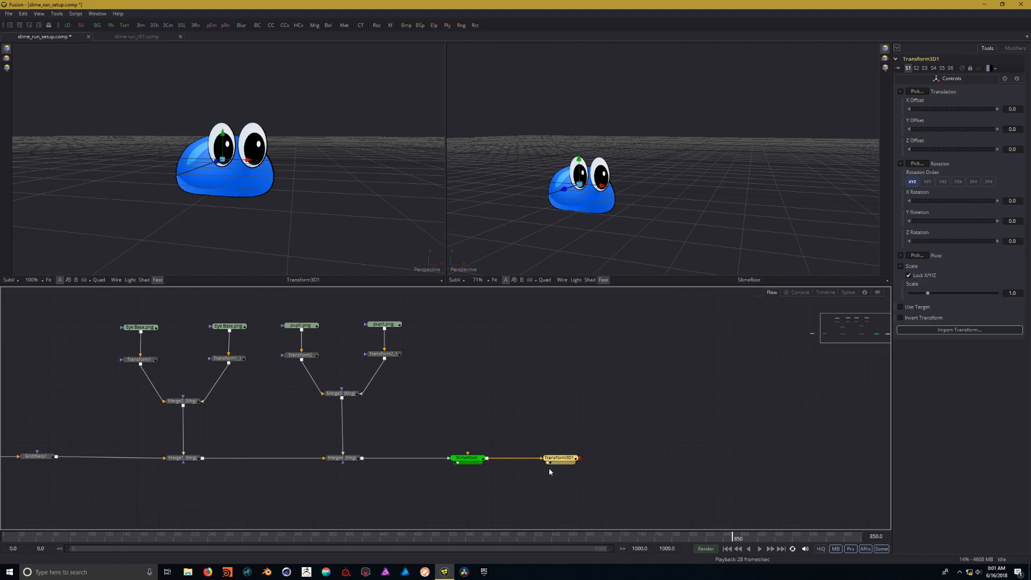
pyautogui.moveTo(561, 462); pyautogui.dragTo(565, 462)
pyautogui.moveTo(246, 211); pyautogui.dragTo(285, 188)
pyautogui.scroll(-2, 257, 192)
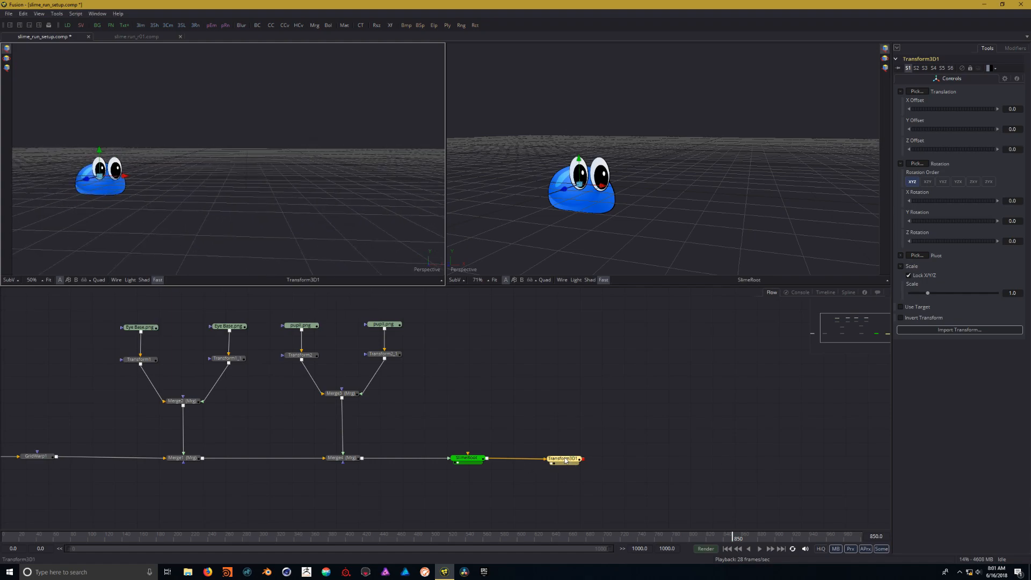
pyautogui.moveTo(563, 459); pyautogui.dragTo(571, 458)
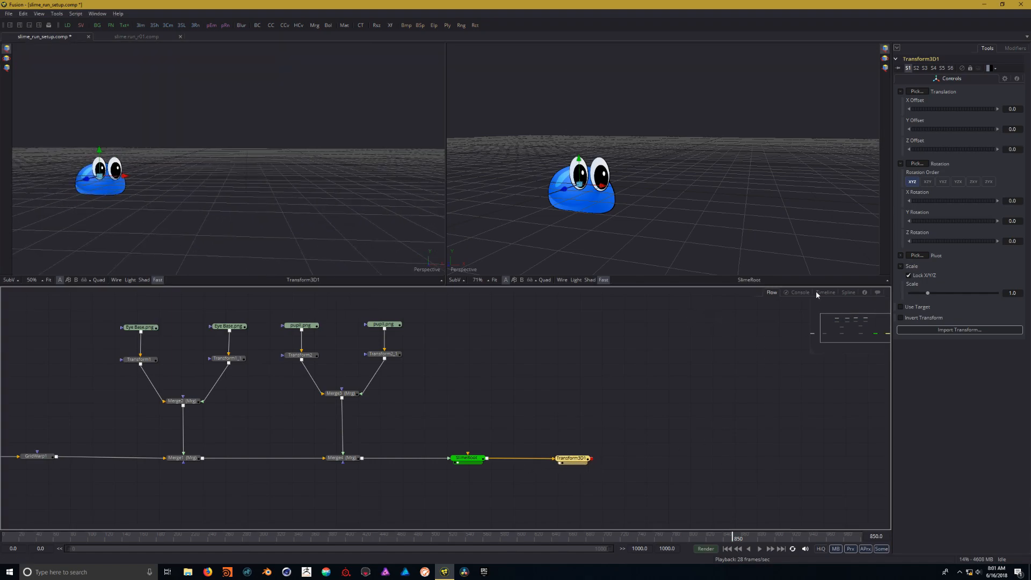
# Step: Show SlimeRoot's Y Offset curve in the Spline editor and examine the bounce cycle from frame 0 to 35
pyautogui.click(847, 293)
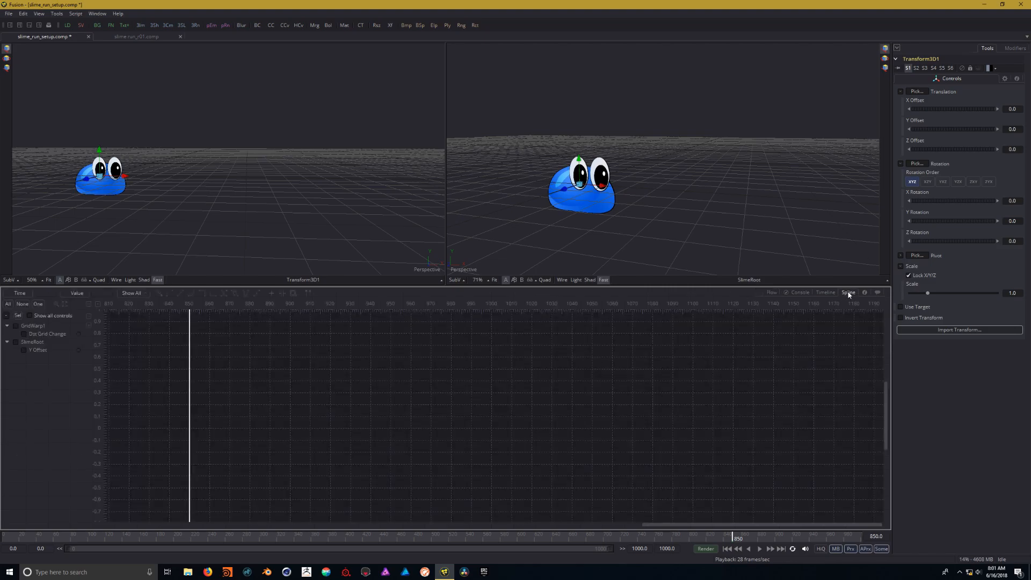
pyautogui.click(16, 342)
pyautogui.moveTo(256, 452); pyautogui.dragTo(621, 453)
pyautogui.scroll(-5, 514, 434)
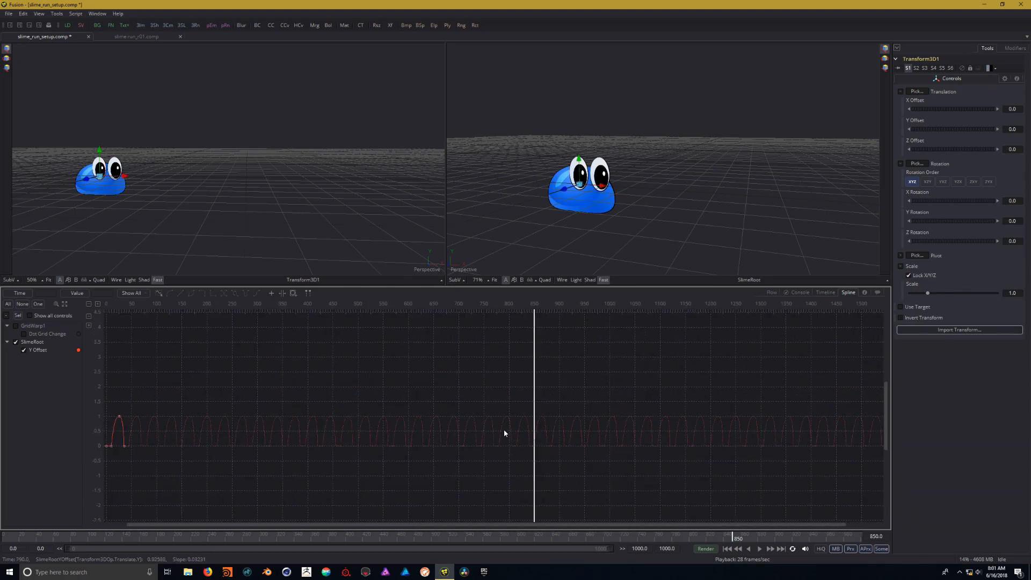
pyautogui.moveTo(328, 393); pyautogui.dragTo(527, 401)
pyautogui.scroll(2, 376, 460)
pyautogui.scroll(4, 466, 422)
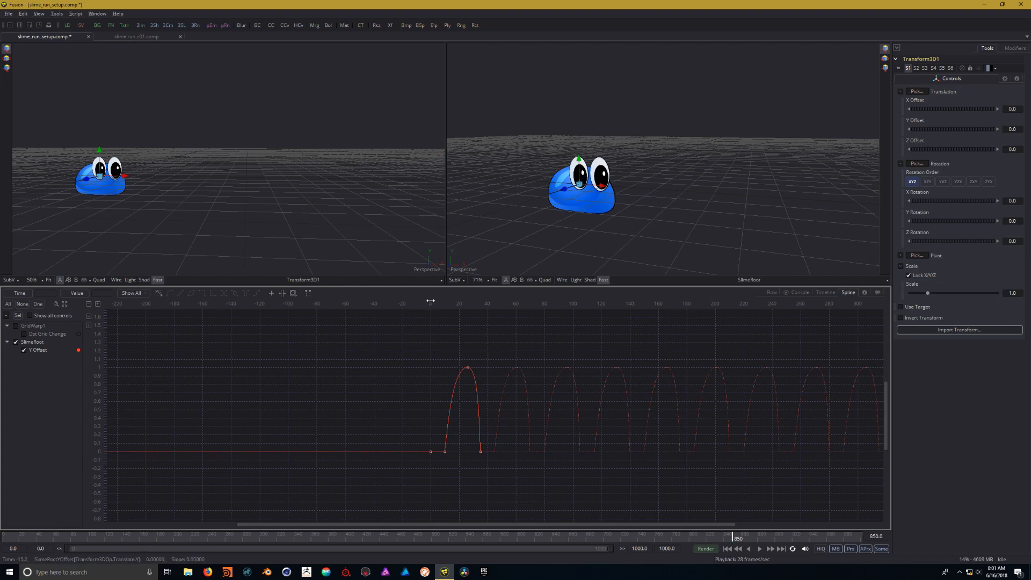
pyautogui.moveTo(436, 303); pyautogui.dragTo(709, 316)
pyautogui.moveTo(450, 303); pyautogui.dragTo(706, 312)
pyautogui.moveTo(629, 392); pyautogui.dragTo(555, 405)
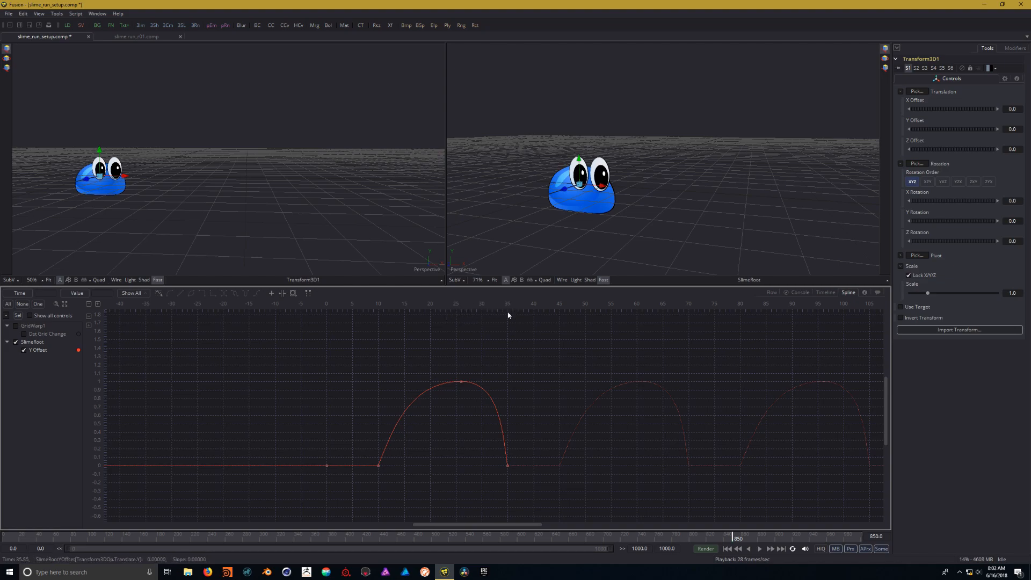
pyautogui.moveTo(559, 379); pyautogui.dragTo(562, 392)
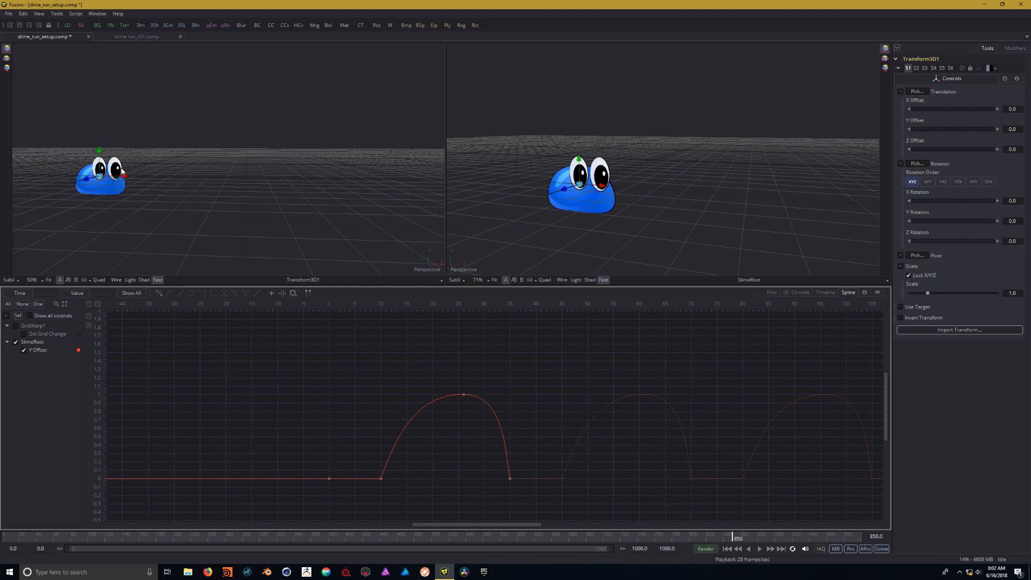
# Step: Try shifting the slime about 0.34 along X in the Transform3D1 view, and undo the shift
pyautogui.moveTo(122, 173); pyautogui.dragTo(149, 181)
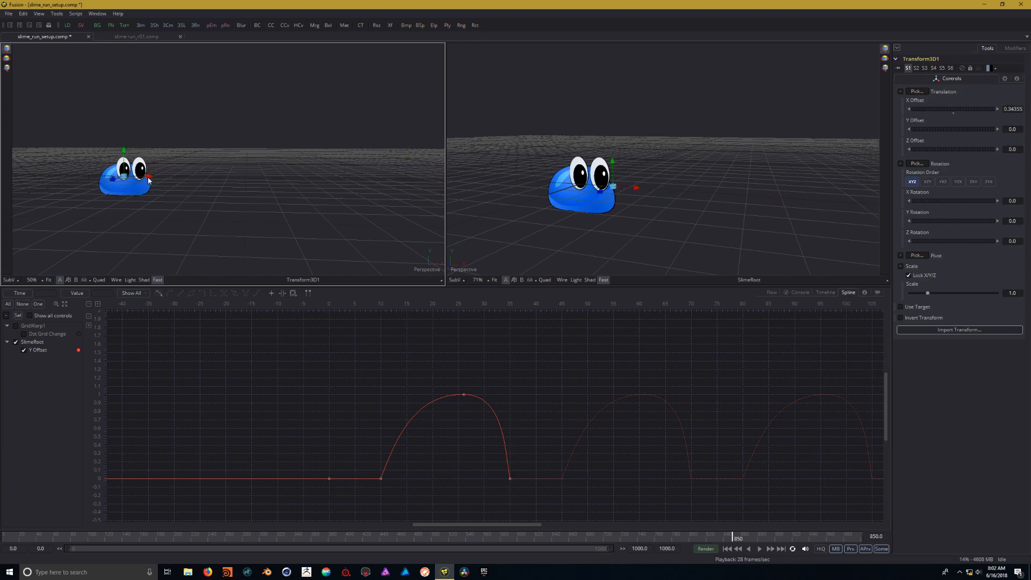
pyautogui.hotkey('ctrl', 'z')
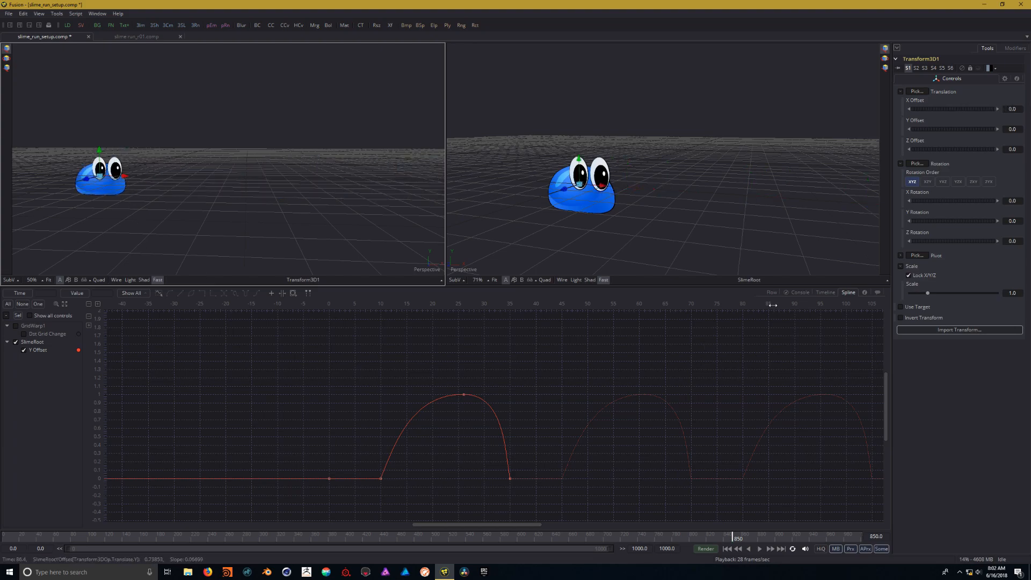
# Step: Return to the flow, raise Transform3D1's Y Offset to about 0.28, and play the animation to check the bounce
pyautogui.click(772, 292)
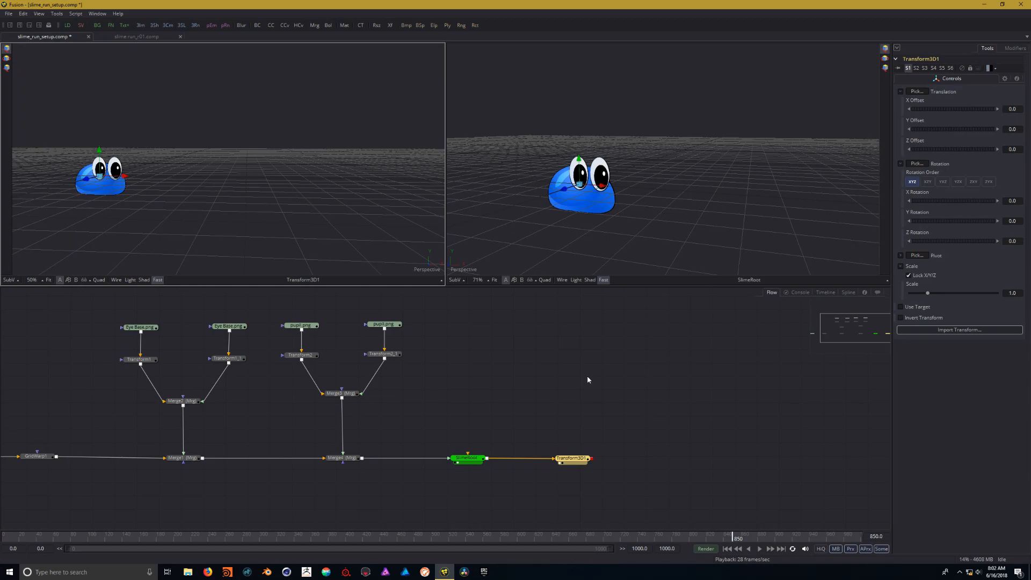
pyautogui.click(572, 458)
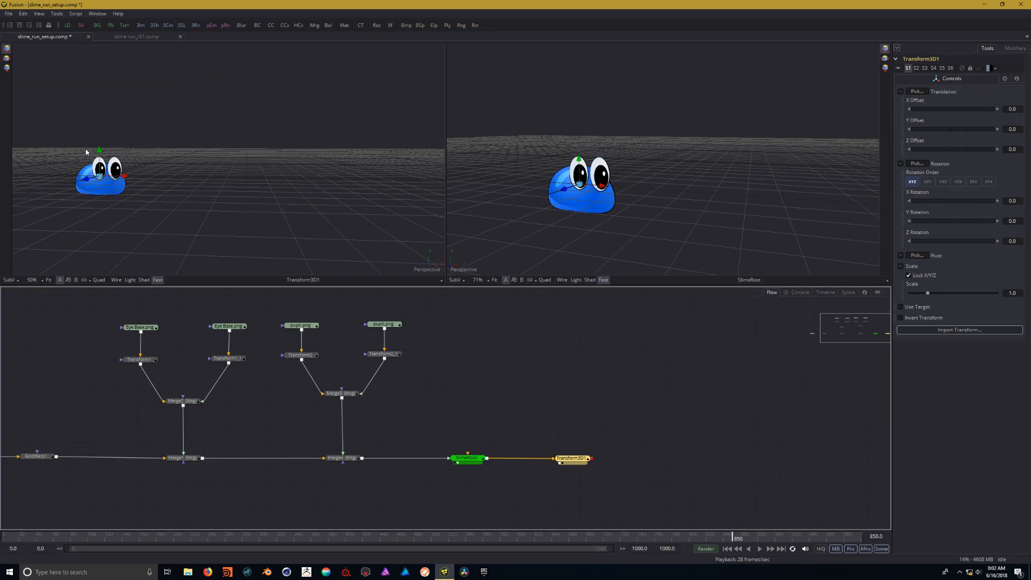
pyautogui.moveTo(101, 152); pyautogui.dragTo(99, 130)
pyautogui.rightClick(98, 129)
pyautogui.click(98, 128)
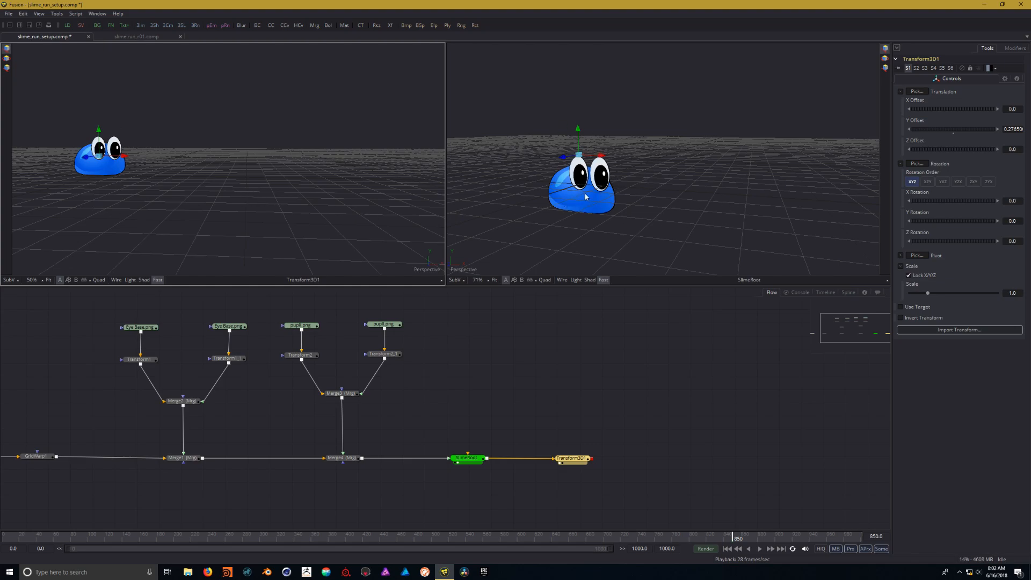
pyautogui.click(759, 549)
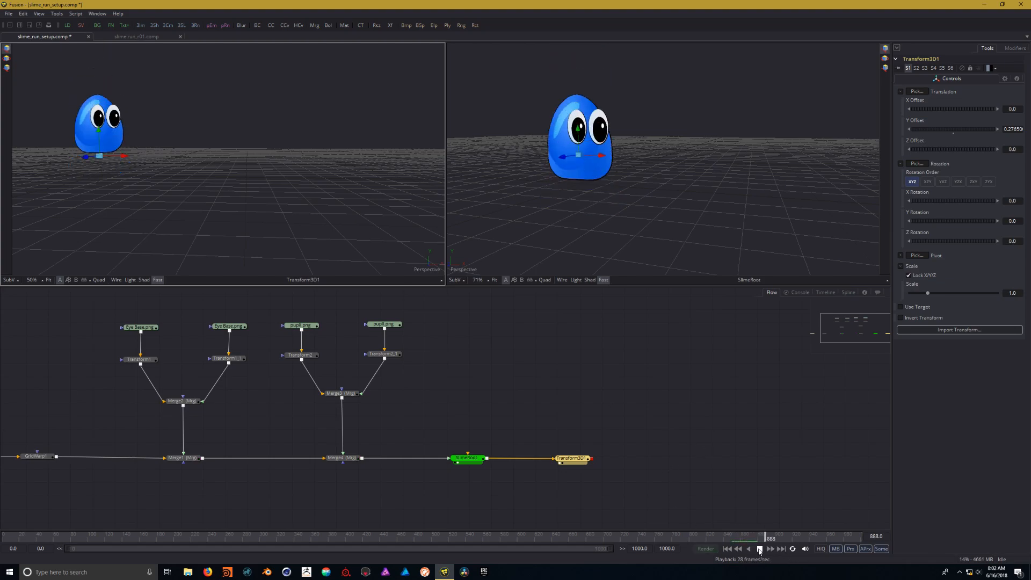
pyautogui.click(759, 549)
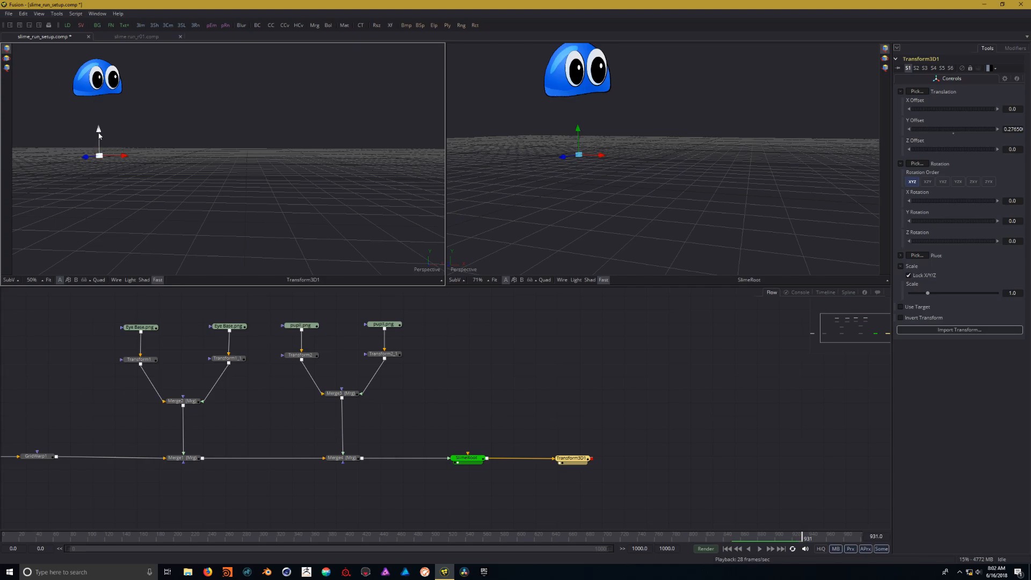
# Step: Try an X Offset of about 2.42 on Transform3D1, play the bounce from the first frame, and undo the offset
pyautogui.click(579, 460)
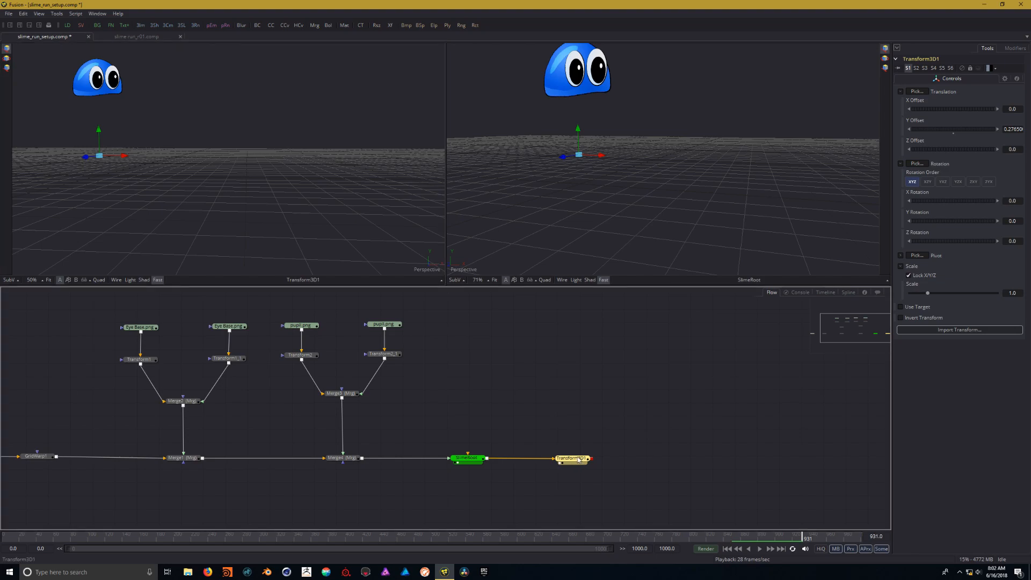
pyautogui.moveTo(123, 161); pyautogui.dragTo(305, 169)
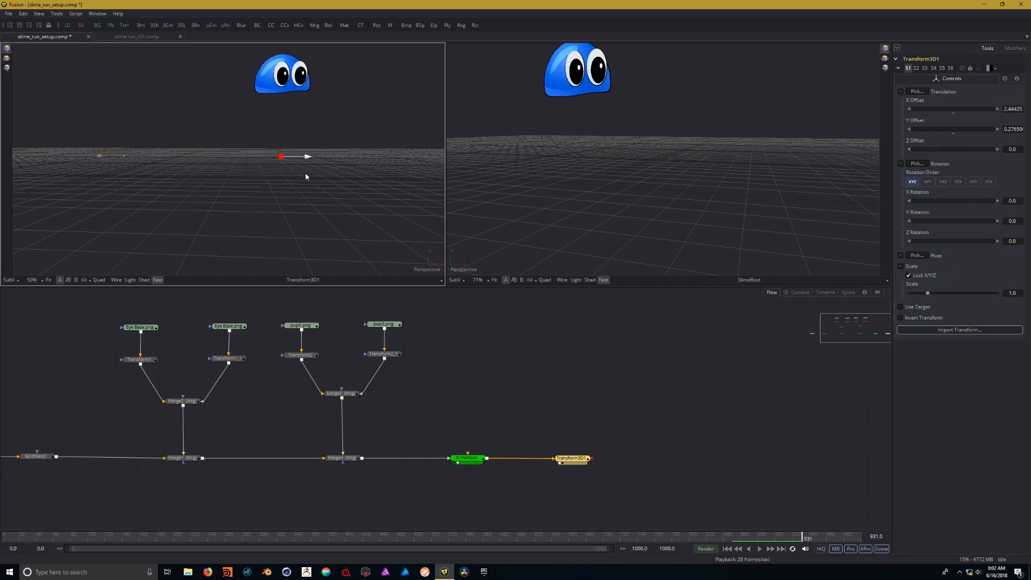
pyautogui.click(726, 549)
pyautogui.click(759, 548)
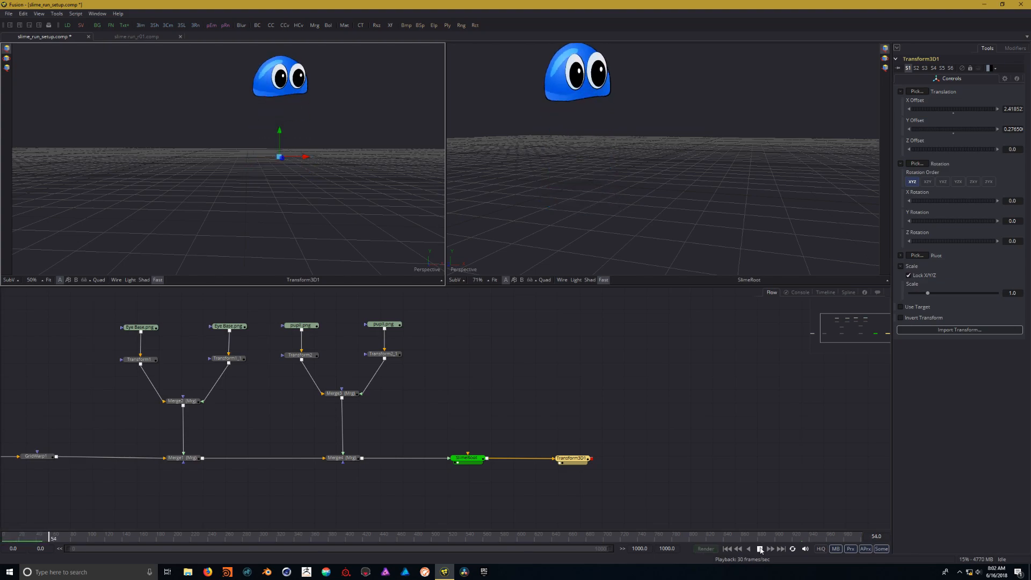
pyautogui.press('space')
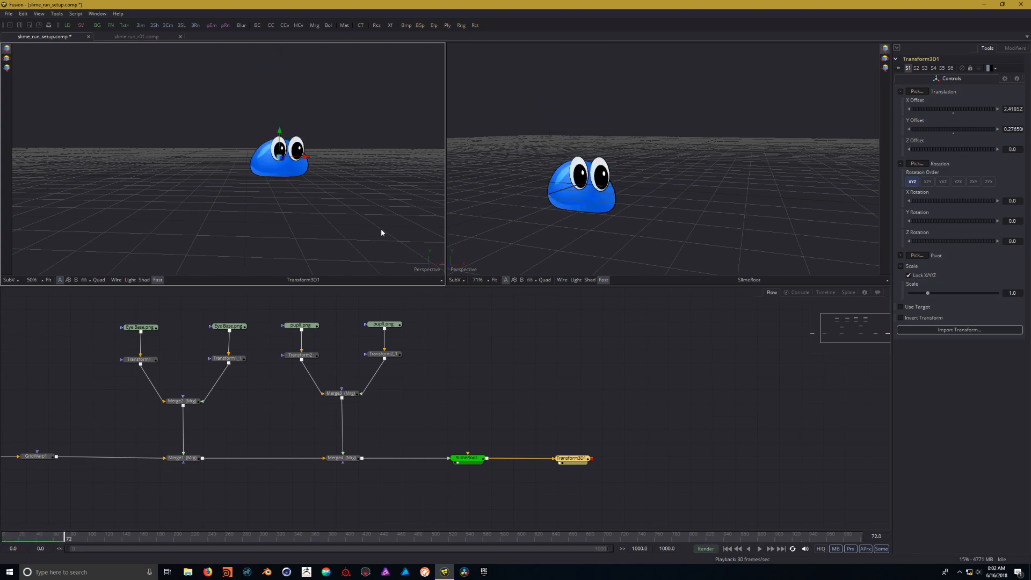
pyautogui.hotkey('ctrl', 'z')
# Step: Try moving the slime along X to an offset of about 2.36, and undo the move
pyautogui.moveTo(559, 406); pyautogui.dragTo(537, 413)
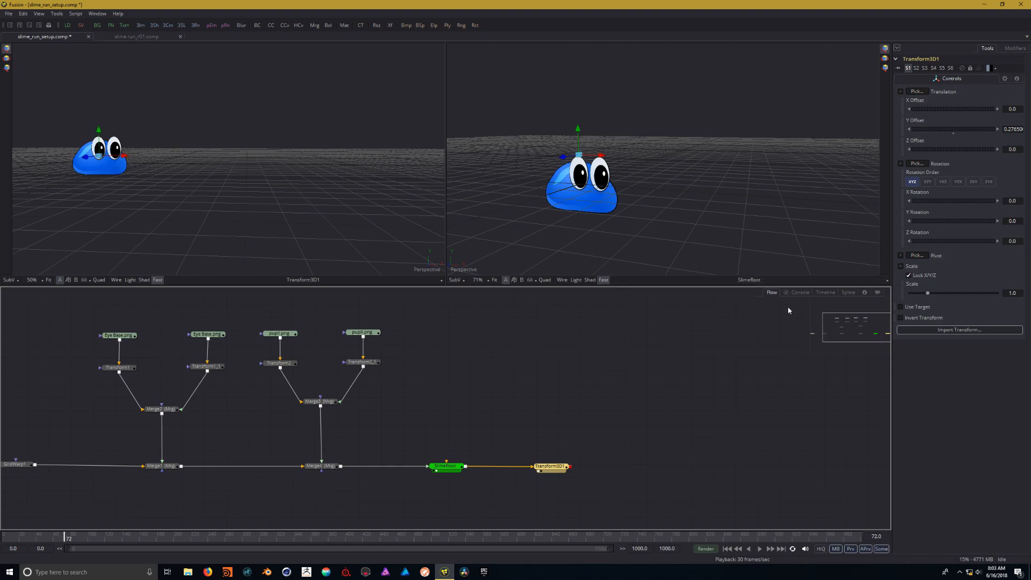
pyautogui.moveTo(547, 468); pyautogui.dragTo(549, 468)
pyautogui.moveTo(125, 156); pyautogui.dragTo(301, 168)
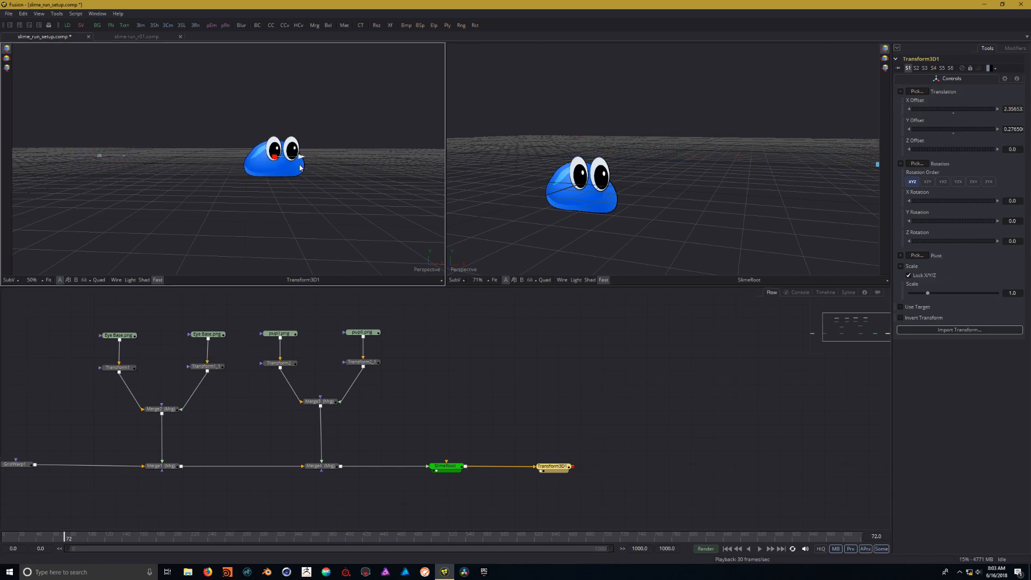
pyautogui.hotkey('ctrl', 'z')
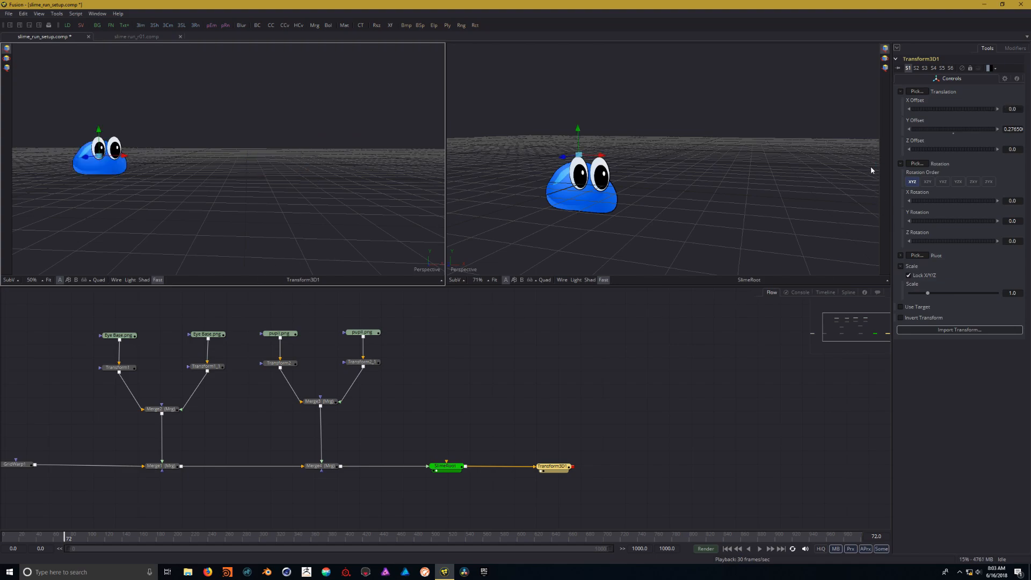
# Step: Animate Transform3D1's X Offset with a keyframe of 0.0 at frame 72
pyautogui.rightClick(920, 100)
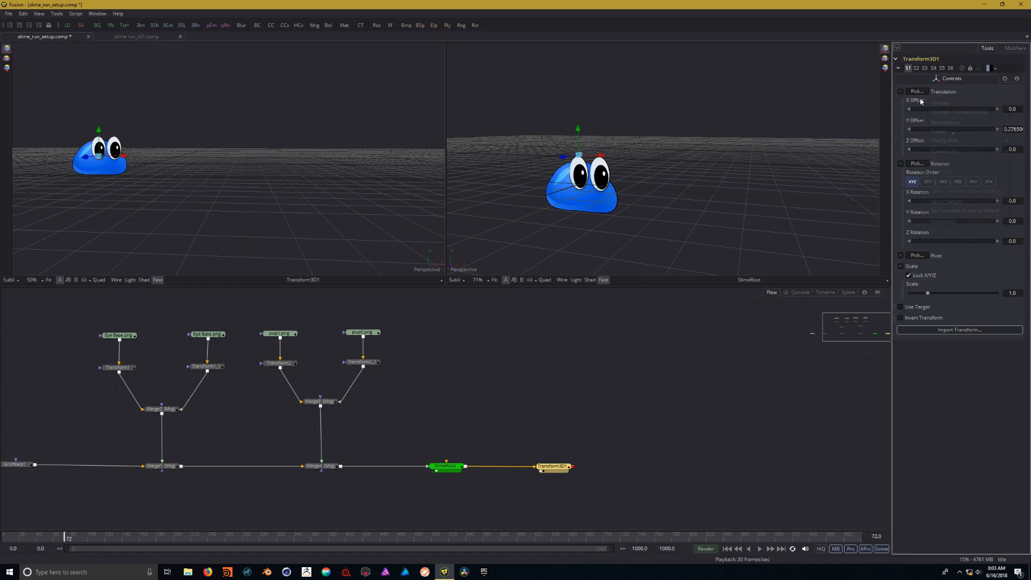
pyautogui.click(932, 106)
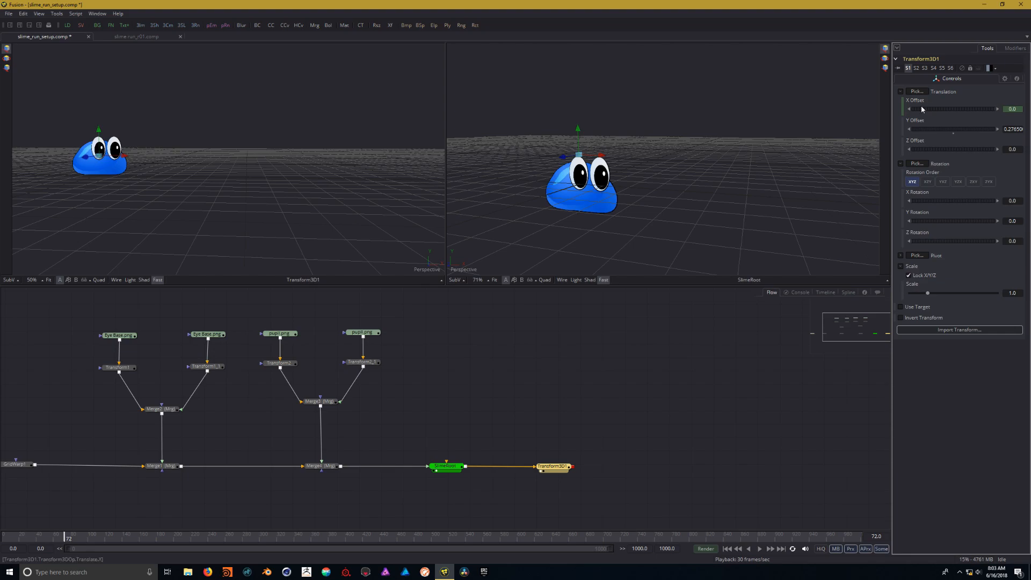
pyautogui.moveTo(565, 379); pyautogui.dragTo(512, 384)
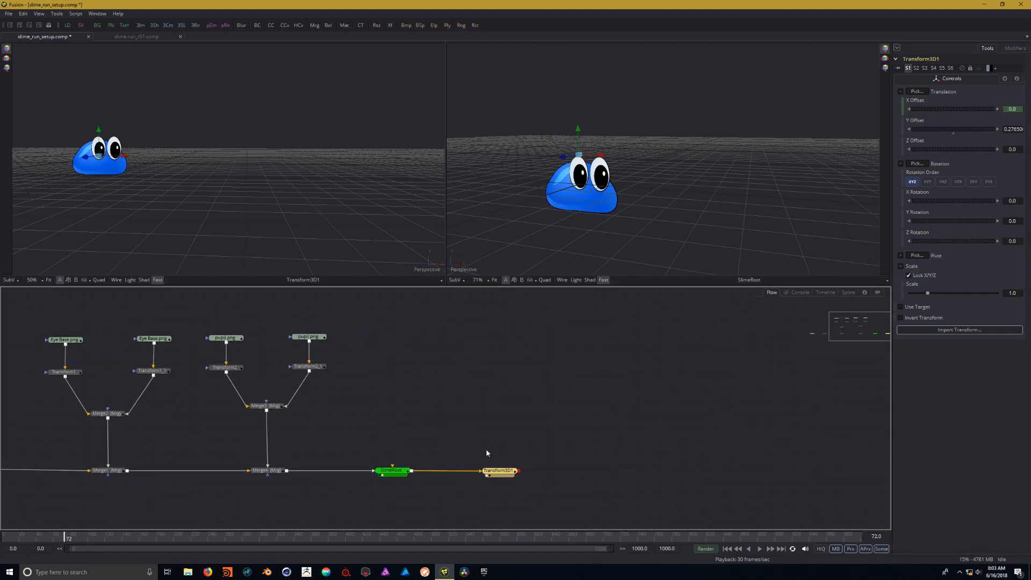
# Step: Open the Spline editor with the SlimeRoot and Transform3D1 curves and place a guide at frame 0
pyautogui.click(852, 291)
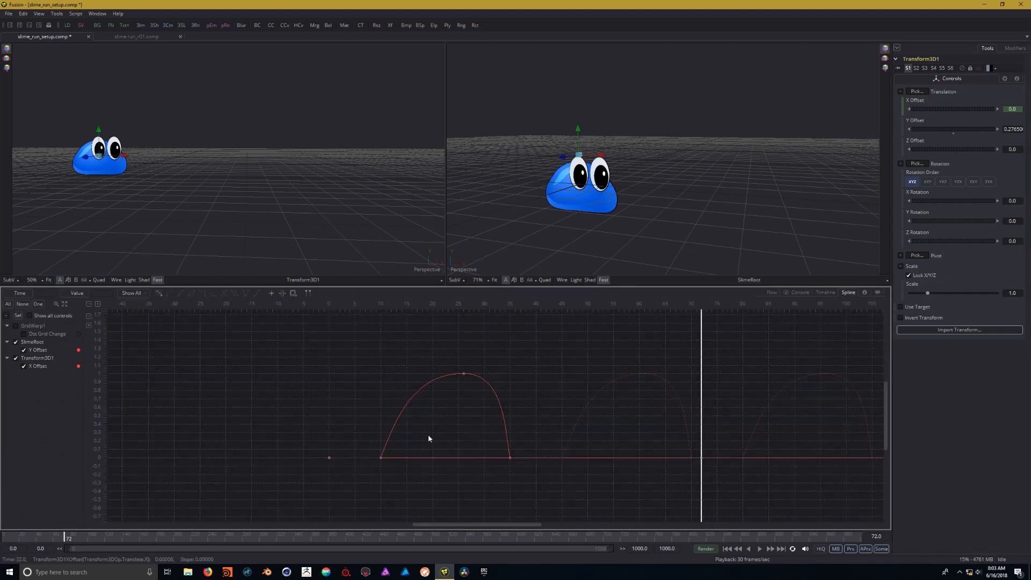
pyautogui.moveTo(564, 374); pyautogui.dragTo(565, 375)
pyautogui.click(334, 306)
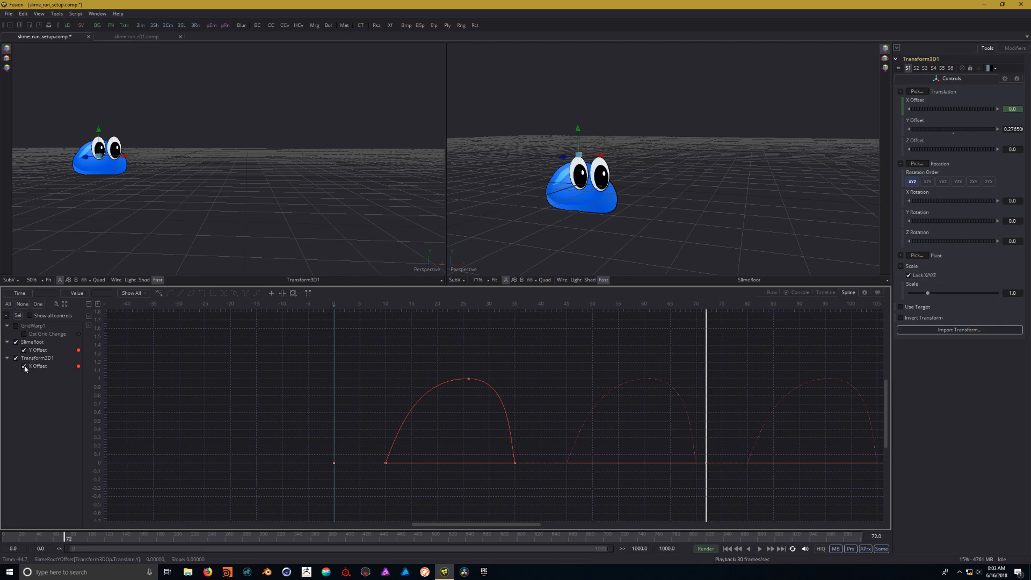
# Step: Change the color of Transform3D1's X Offset curve to blue
pyautogui.click(78, 367)
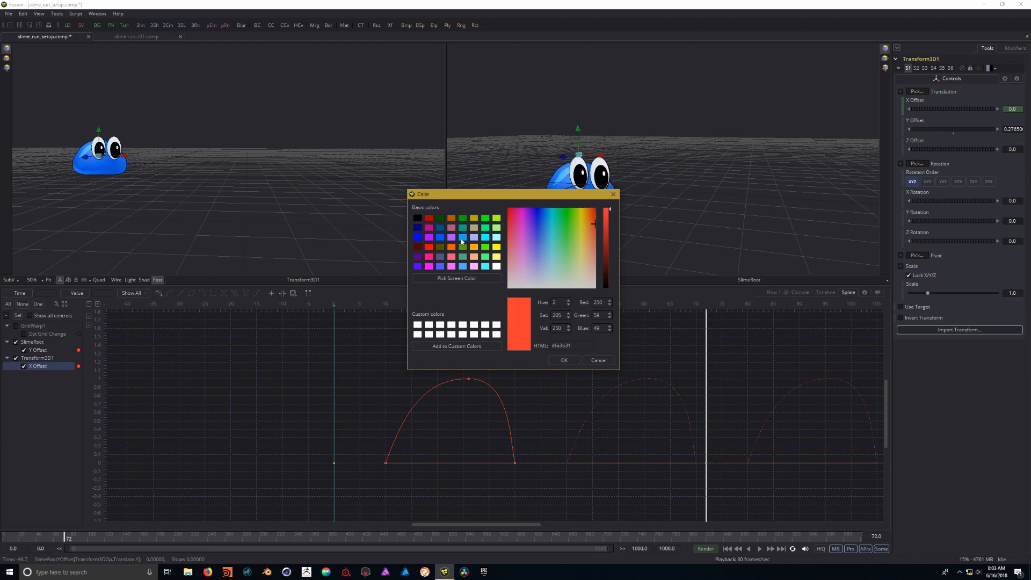
pyautogui.click(464, 239)
pyautogui.click(572, 357)
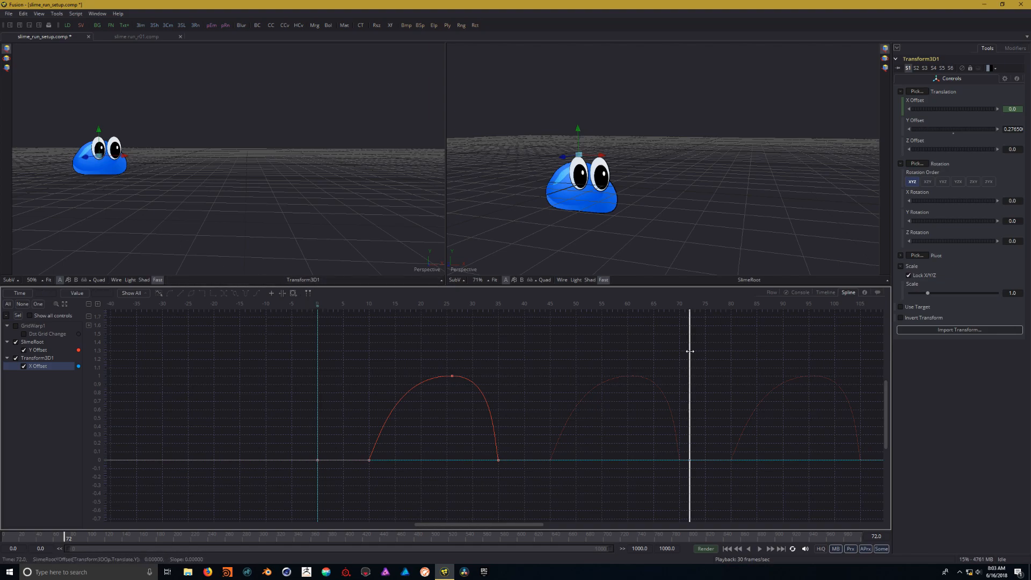
# Step: Keyframe Transform3D1's X Offset at 0.0 on frame 10 and at 1.5 on frame 35
pyautogui.moveTo(690, 351); pyautogui.dragTo(318, 404)
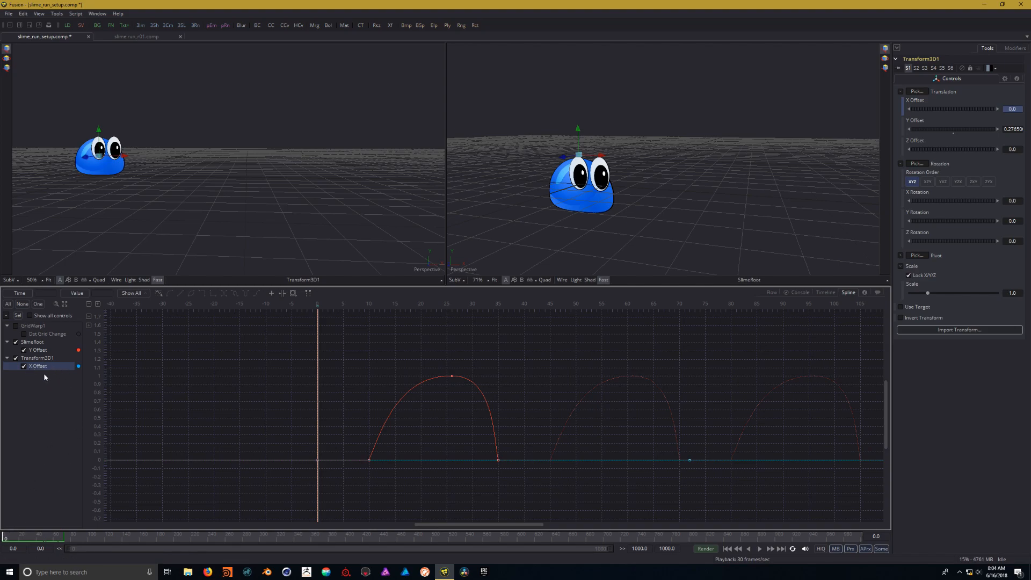
pyautogui.moveTo(317, 330); pyautogui.dragTo(367, 334)
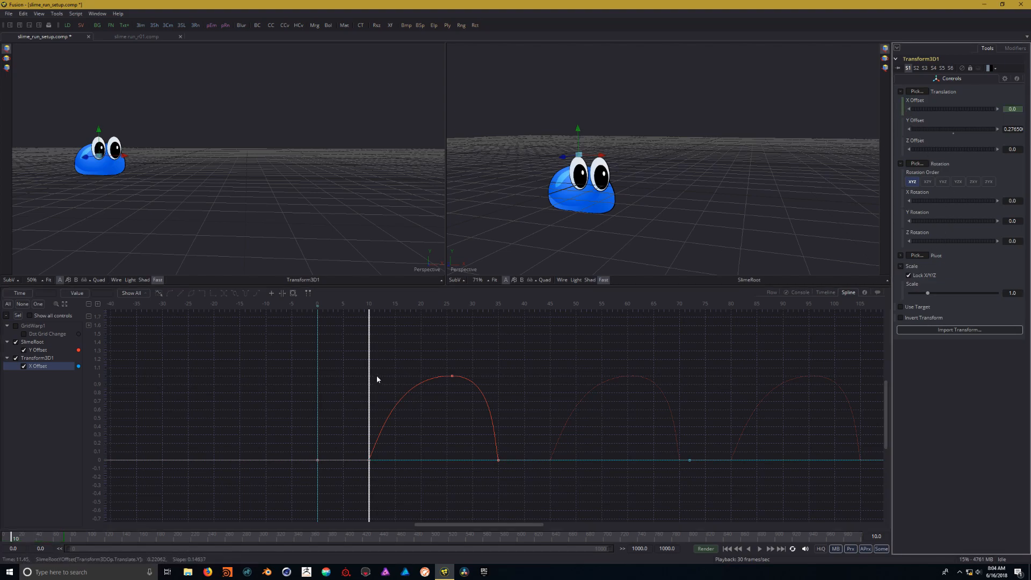
pyautogui.moveTo(369, 373); pyautogui.dragTo(495, 388)
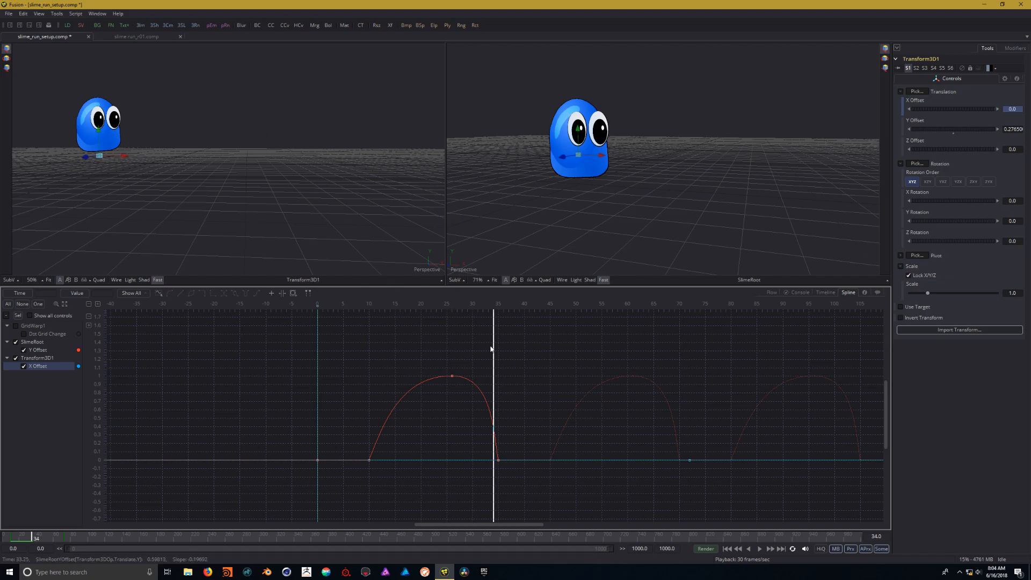
pyautogui.moveTo(495, 344); pyautogui.dragTo(499, 343)
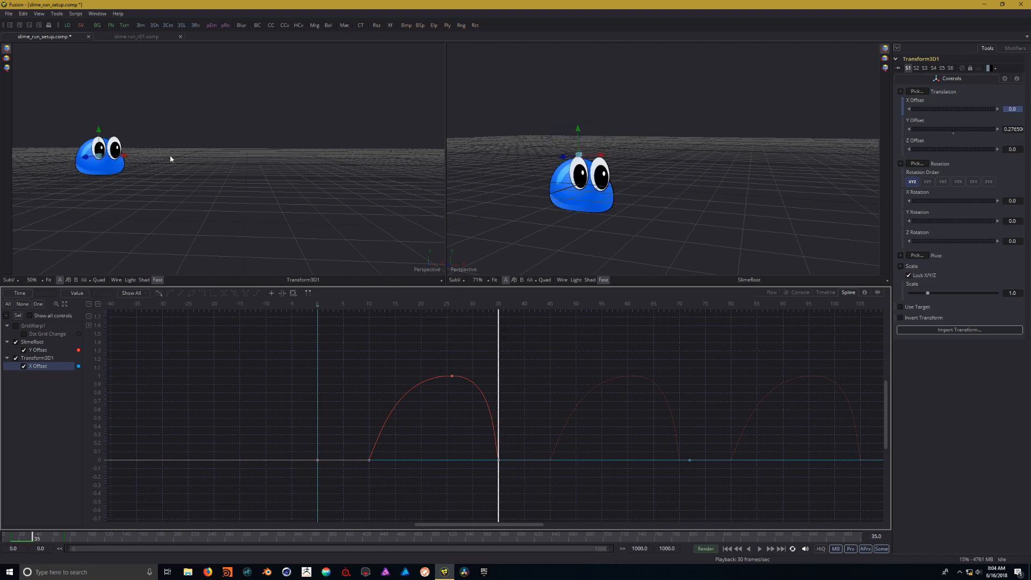
pyautogui.moveTo(128, 159); pyautogui.dragTo(226, 170)
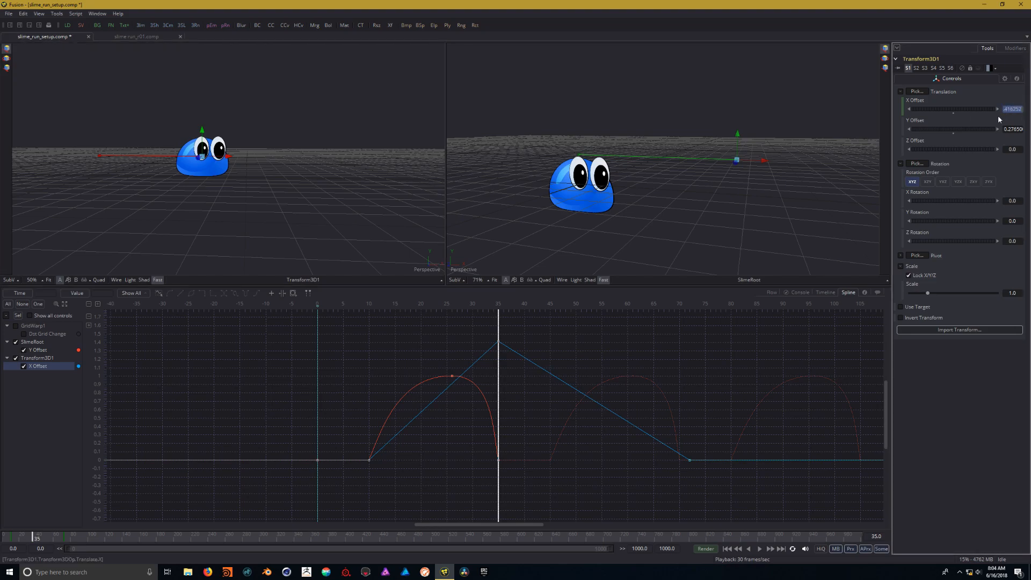
pyautogui.write('.5')
pyautogui.press('Return')
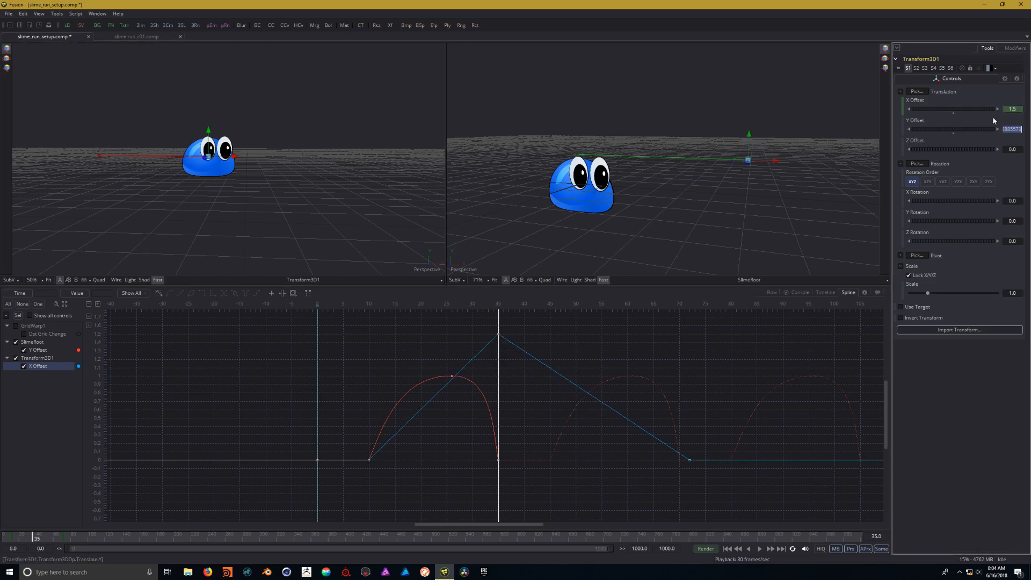
# Step: Play the animation from frame 0 to check the slime's forward travel against its first bounce
pyautogui.moveTo(401, 333); pyautogui.dragTo(223, 333)
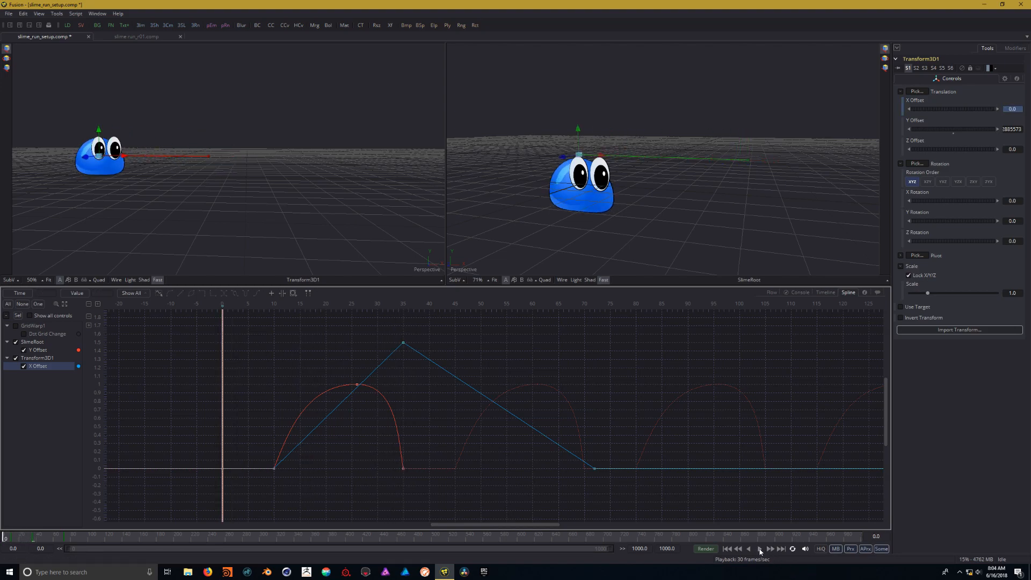
pyautogui.click(759, 549)
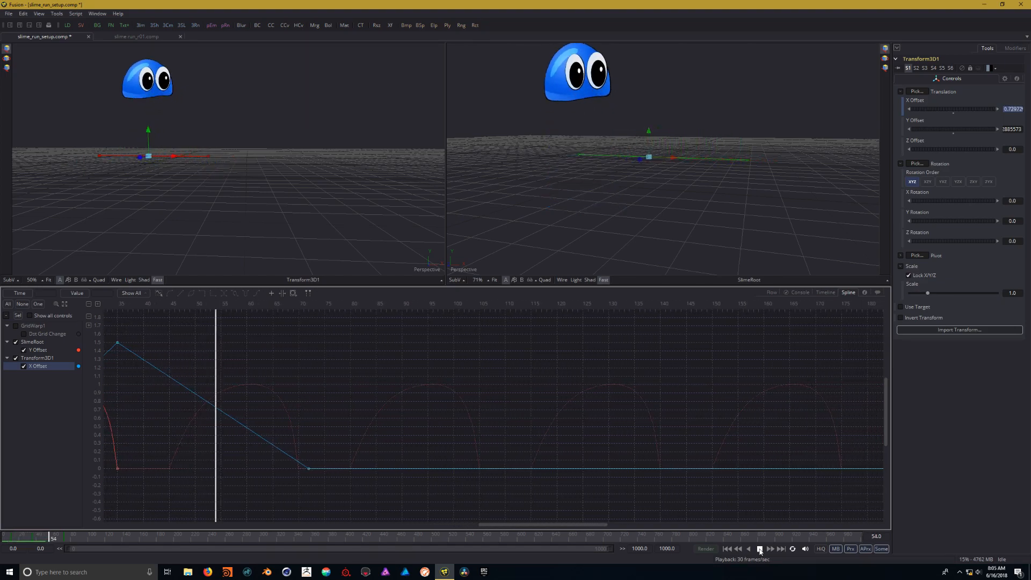
pyautogui.click(759, 549)
pyautogui.moveTo(509, 375); pyautogui.dragTo(211, 365)
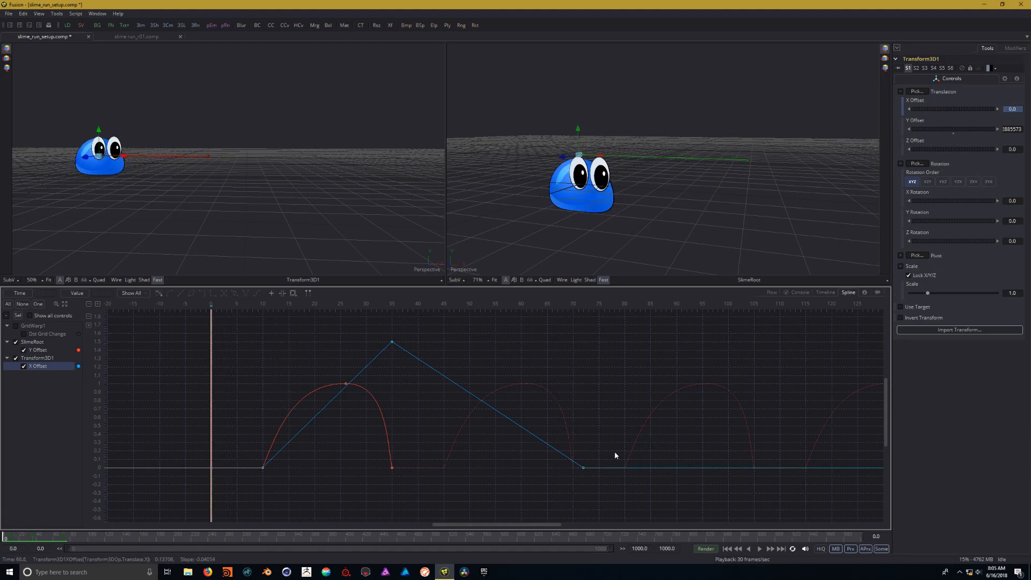
pyautogui.click(760, 549)
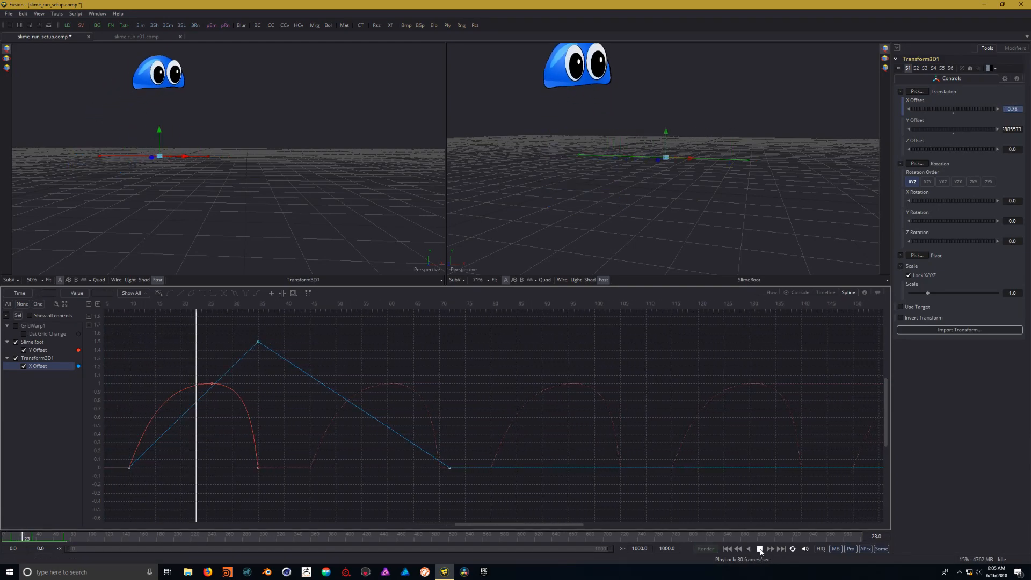
pyautogui.click(760, 548)
pyautogui.moveTo(364, 380); pyautogui.dragTo(578, 378)
# Step: Hold the slime on the ground after its first bounce with an X Offset keyframe of 1.5 at frame 45
pyautogui.moveTo(422, 347); pyautogui.dragTo(379, 382)
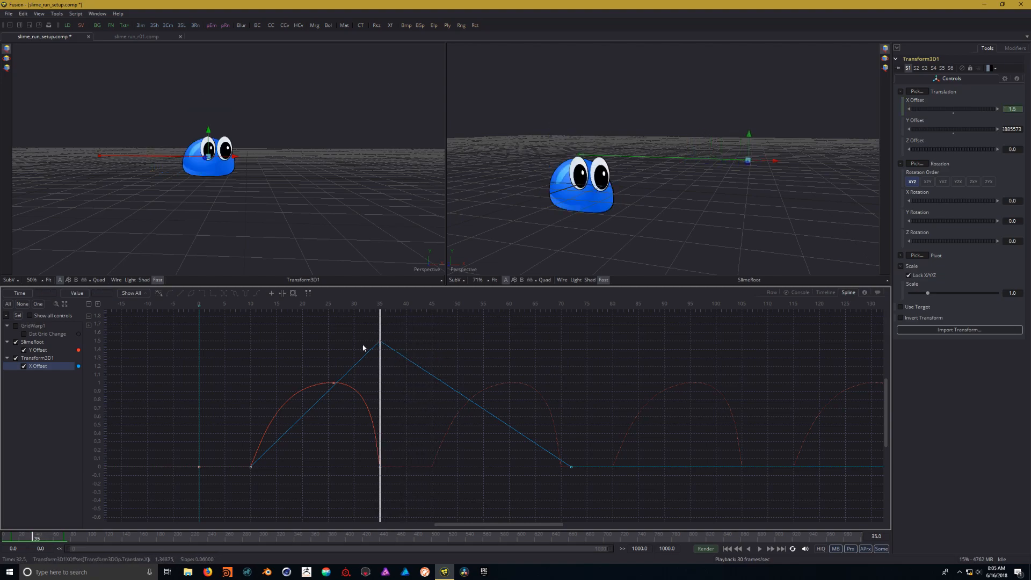
pyautogui.moveTo(379, 335)
pyautogui.mouseDown()
pyautogui.moveTo(198, 346)
pyautogui.moveTo(333, 340)
pyautogui.moveTo(379, 349)
pyautogui.mouseUp()
pyautogui.moveTo(379, 344); pyautogui.dragTo(432, 342)
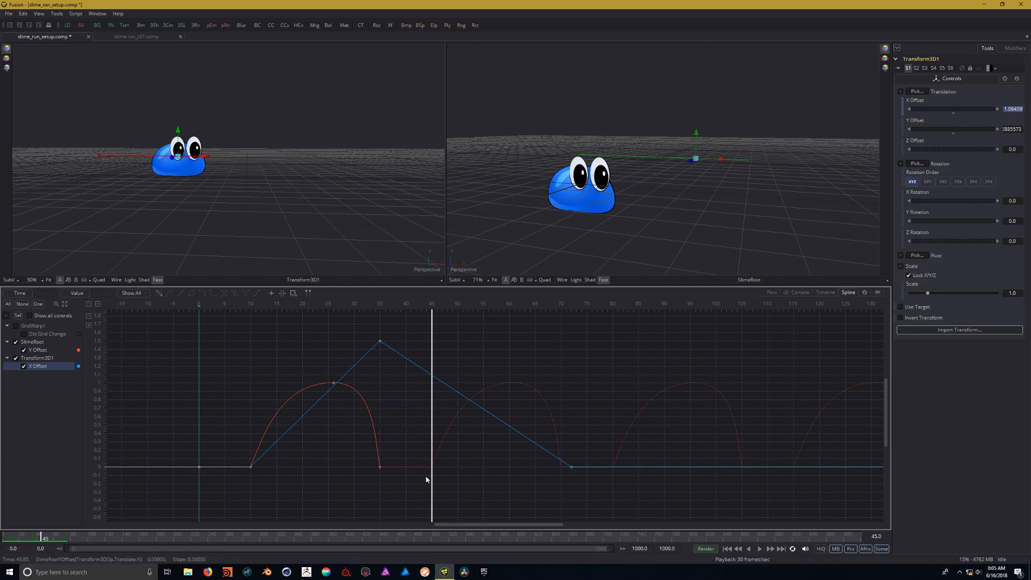
pyautogui.doubleClick(1017, 110)
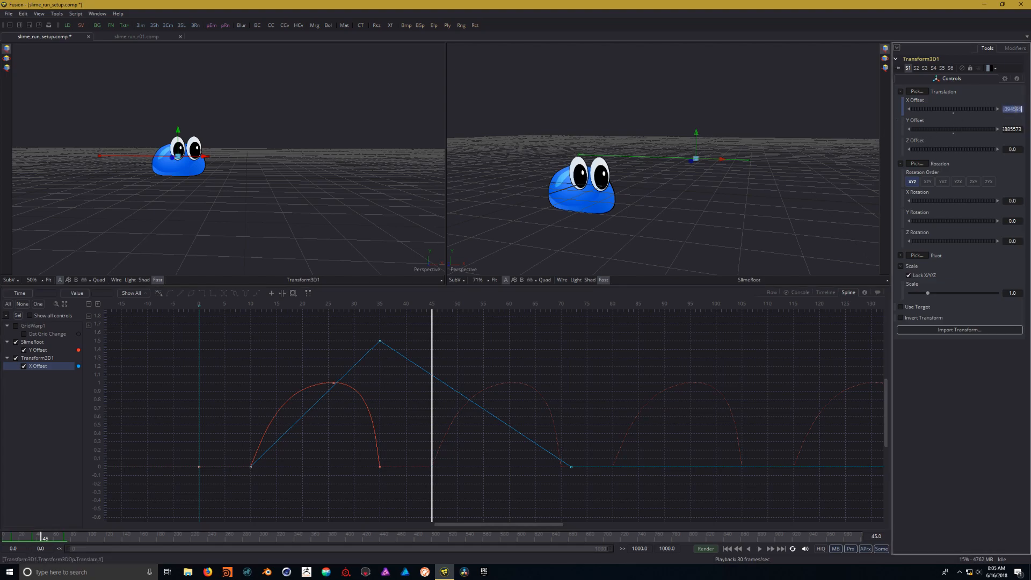
pyautogui.write('1.5')
pyautogui.press('Tab')
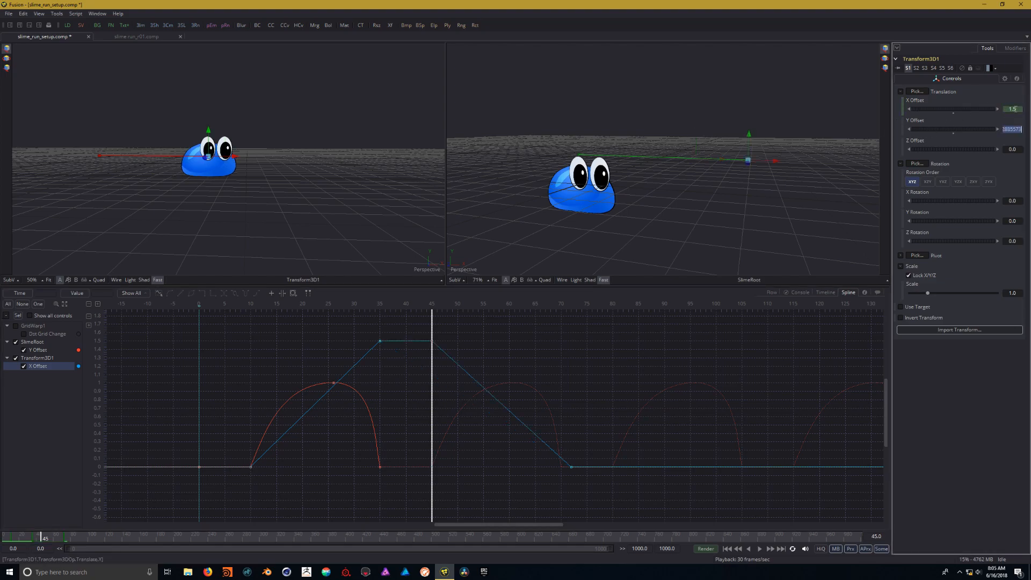
# Step: Set an X Offset keyframe of 3.0 at frame 70, where the second bounce lands
pyautogui.moveTo(534, 336); pyautogui.dragTo(390, 356)
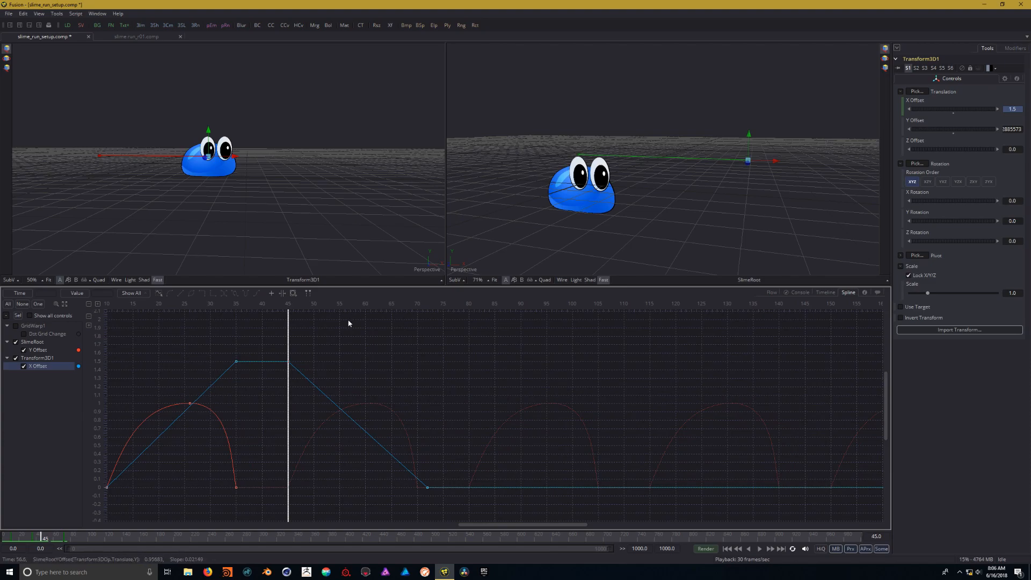
pyautogui.moveTo(287, 341); pyautogui.dragTo(530, 347)
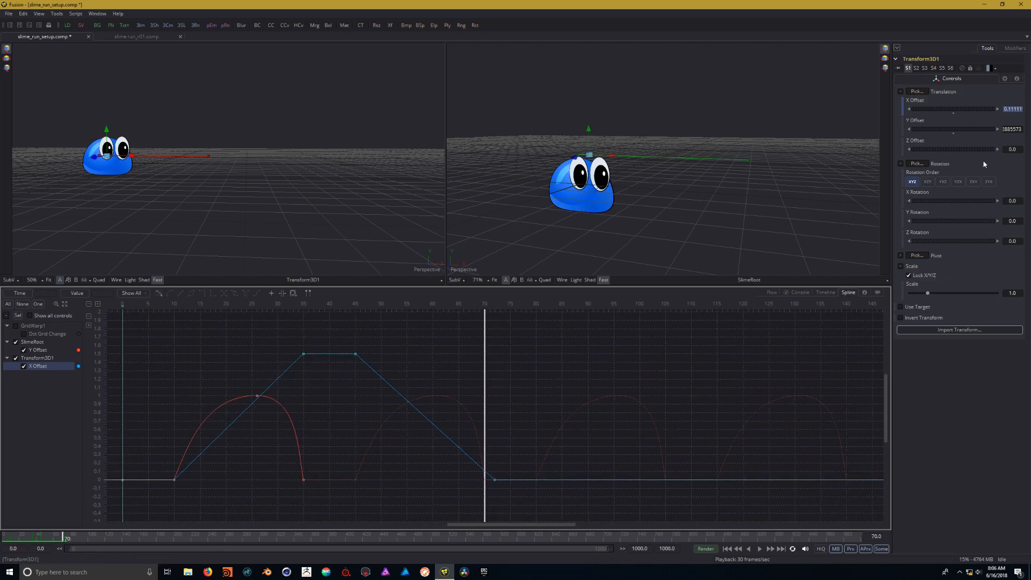
pyautogui.doubleClick(1020, 110)
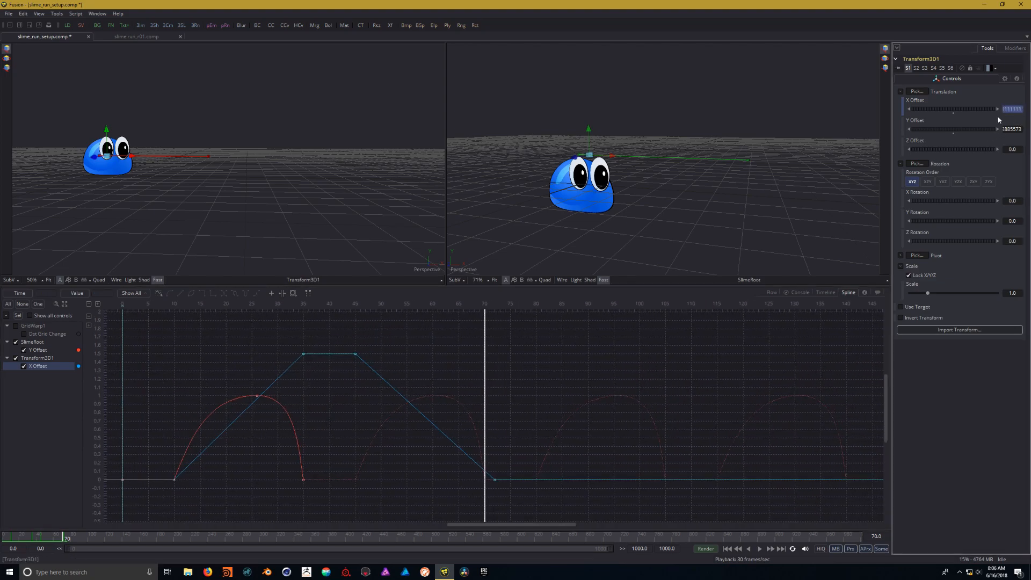
pyautogui.write('3')
pyautogui.press('Tab')
# Step: Hold the X Offset at 3.0 with a keyframe at frame 80
pyautogui.moveTo(524, 395); pyautogui.dragTo(463, 431)
pyautogui.scroll(-2, 462, 385)
pyautogui.moveTo(491, 360); pyautogui.dragTo(372, 404)
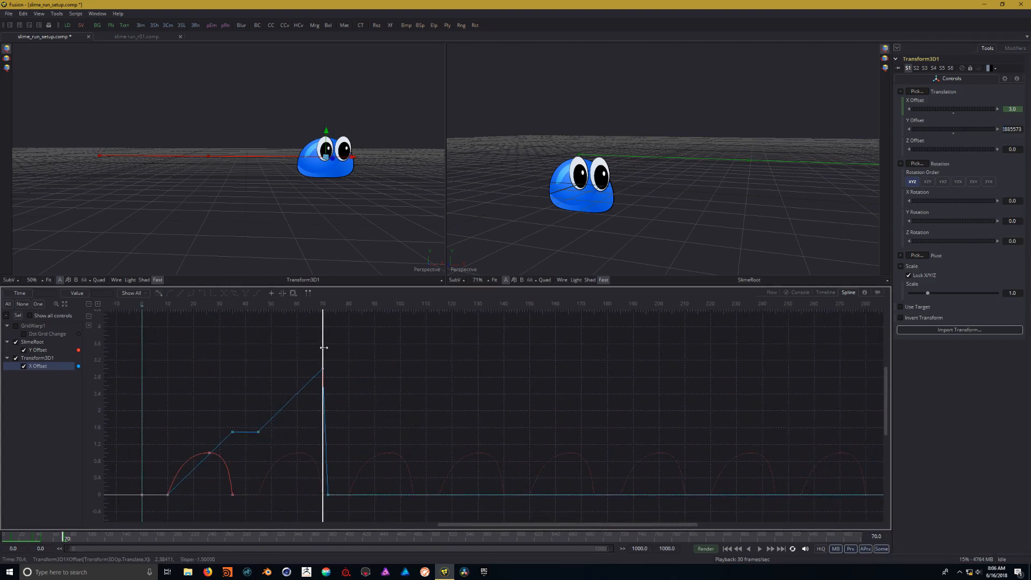
pyautogui.moveTo(324, 348); pyautogui.dragTo(349, 350)
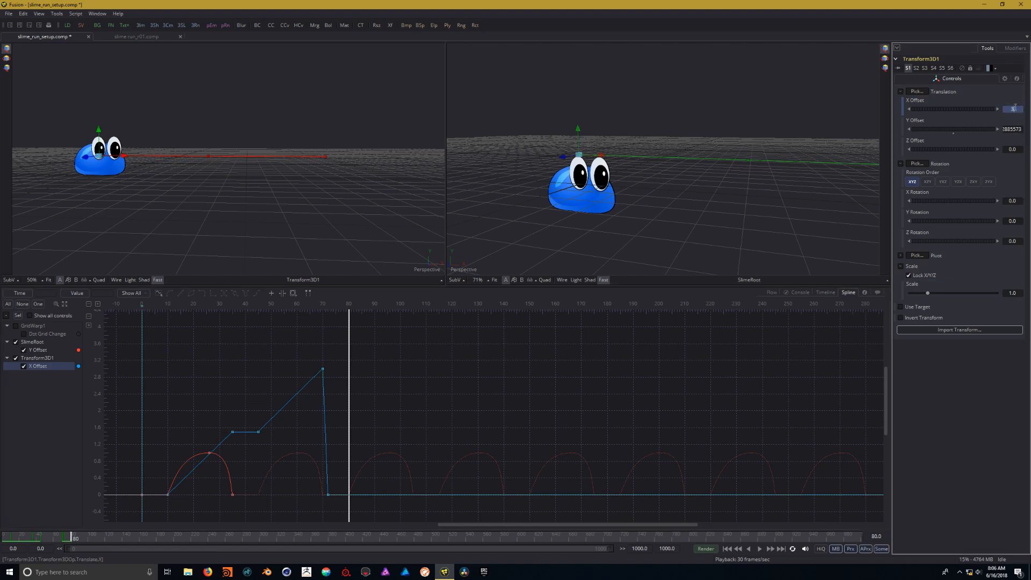
pyautogui.press('Tab')
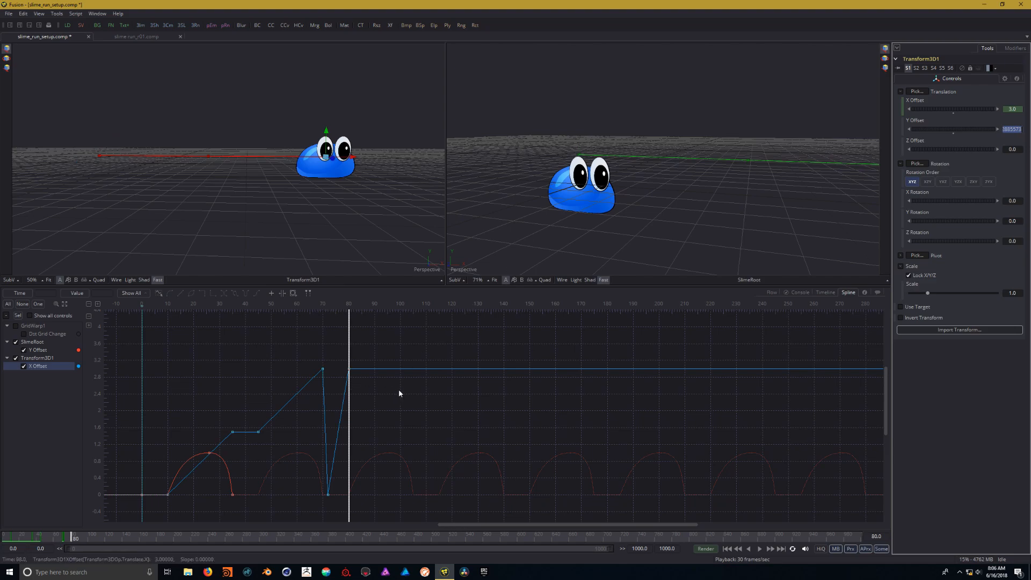
# Step: Delete the stray 0.0 keyframe at frame 72 from the X Offset curve
pyautogui.click(329, 499)
pyautogui.click(329, 494)
pyautogui.press('Delete')
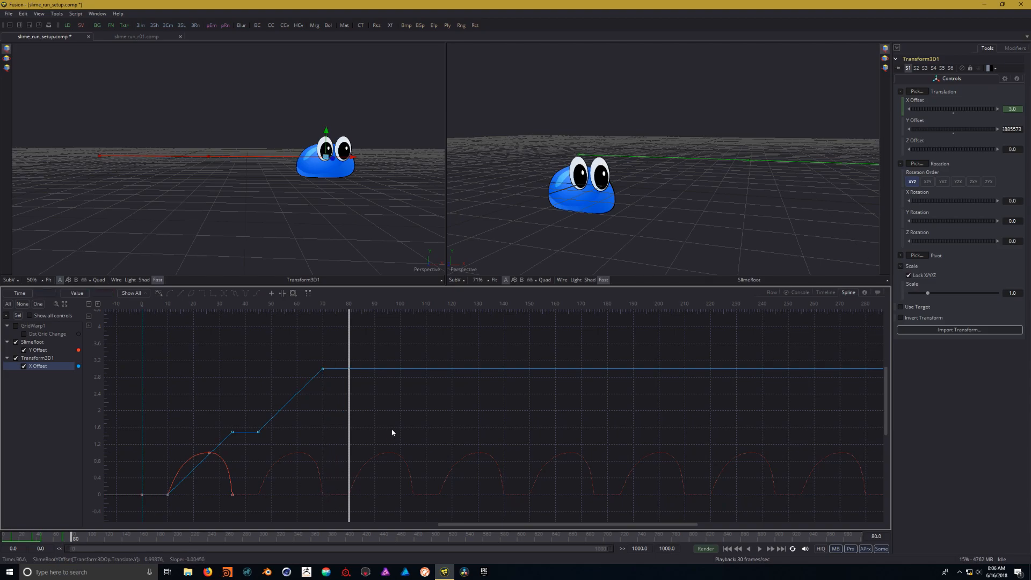
# Step: Set an X Offset keyframe of 4.5 at frame 105, where the third bounce lands
pyautogui.moveTo(405, 417); pyautogui.dragTo(399, 418)
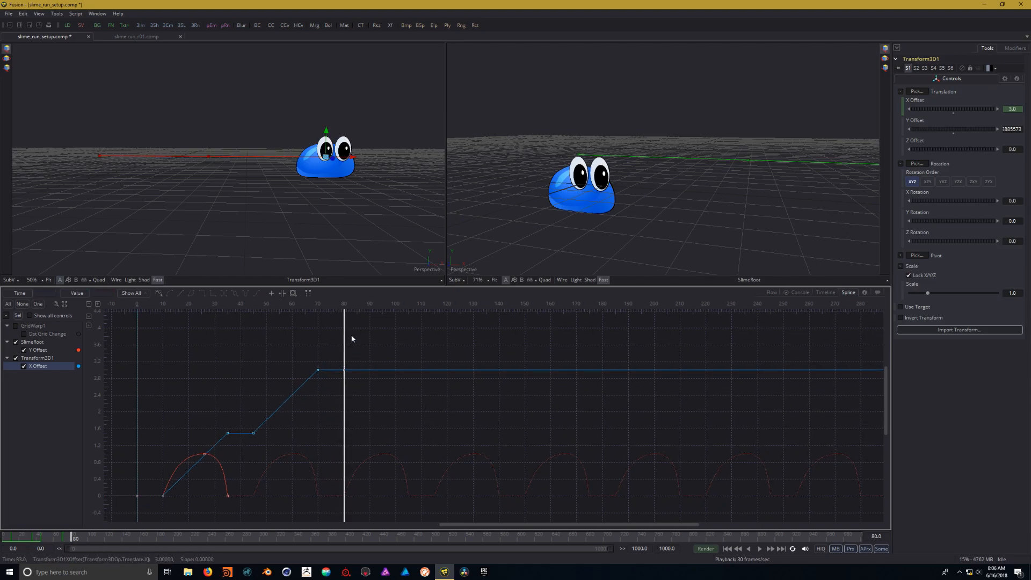
pyautogui.moveTo(344, 338); pyautogui.dragTo(408, 340)
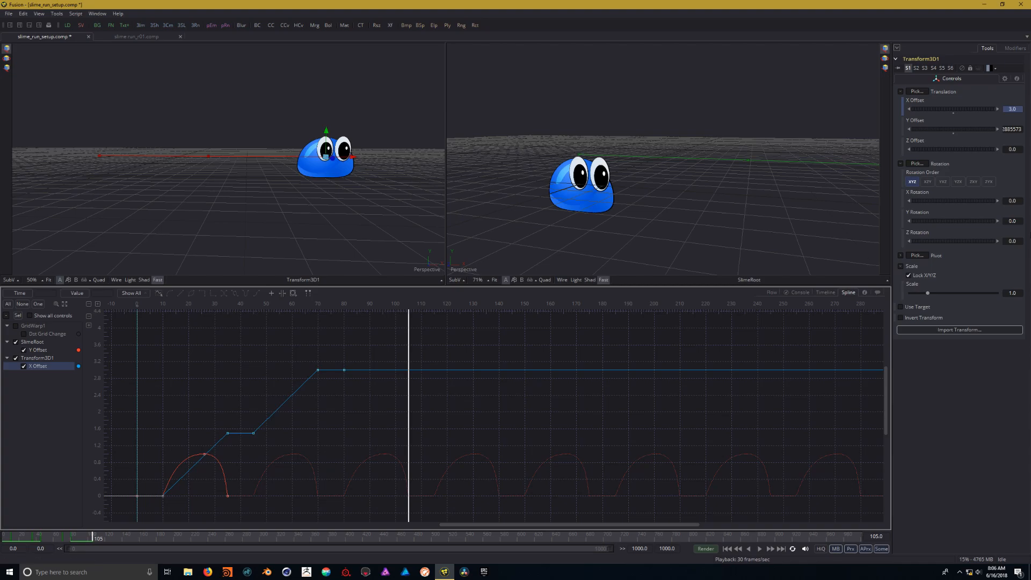
pyautogui.click(1019, 110)
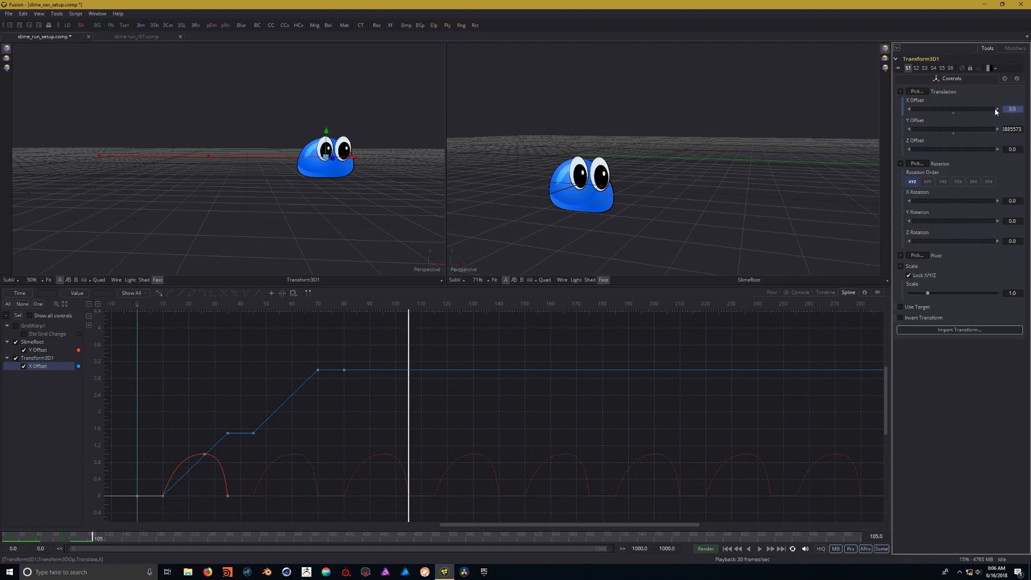
pyautogui.press('Tab')
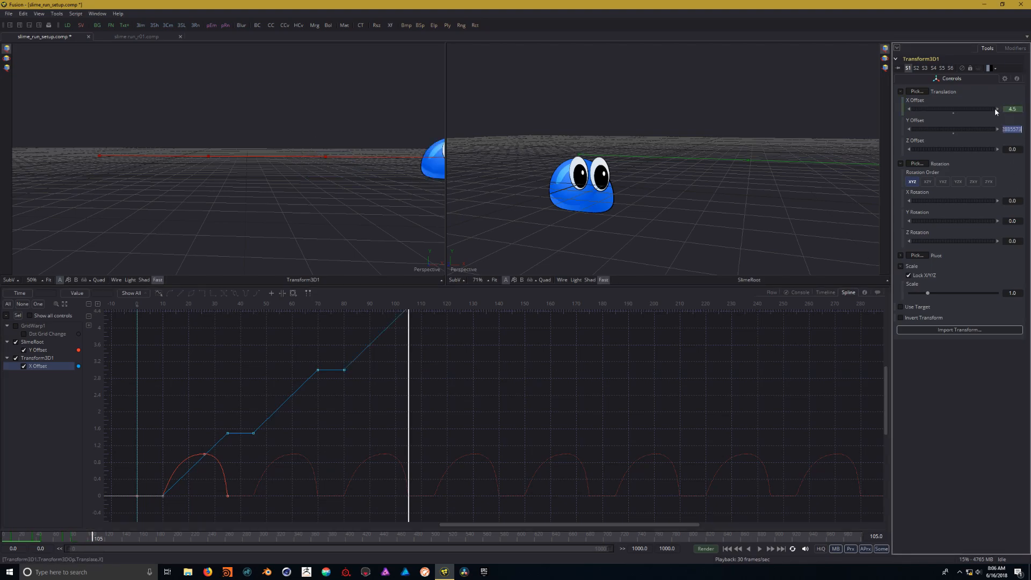
# Step: Hold the X Offset at 4.5 with a keyframe at frame 115, and keyframe it at 6.0 on frame 139
pyautogui.moveTo(560, 392); pyautogui.dragTo(364, 407)
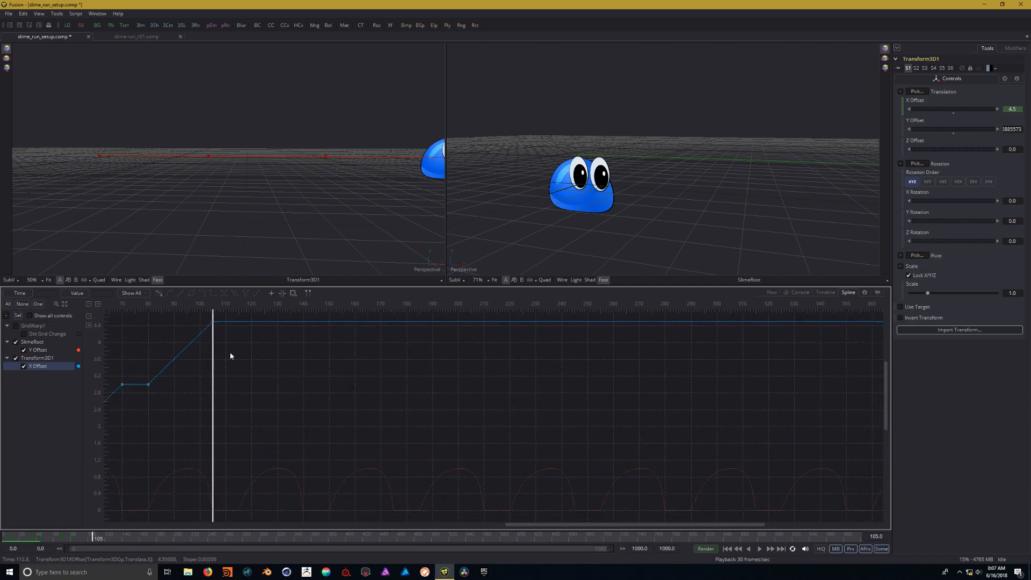
pyautogui.moveTo(211, 354); pyautogui.dragTo(238, 354)
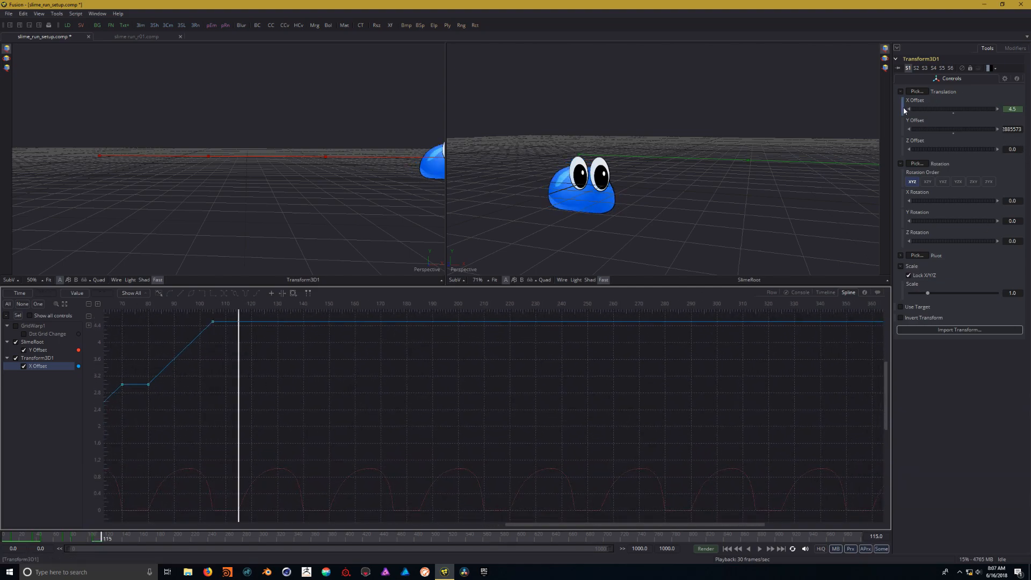
pyautogui.moveTo(239, 385); pyautogui.dragTo(301, 385)
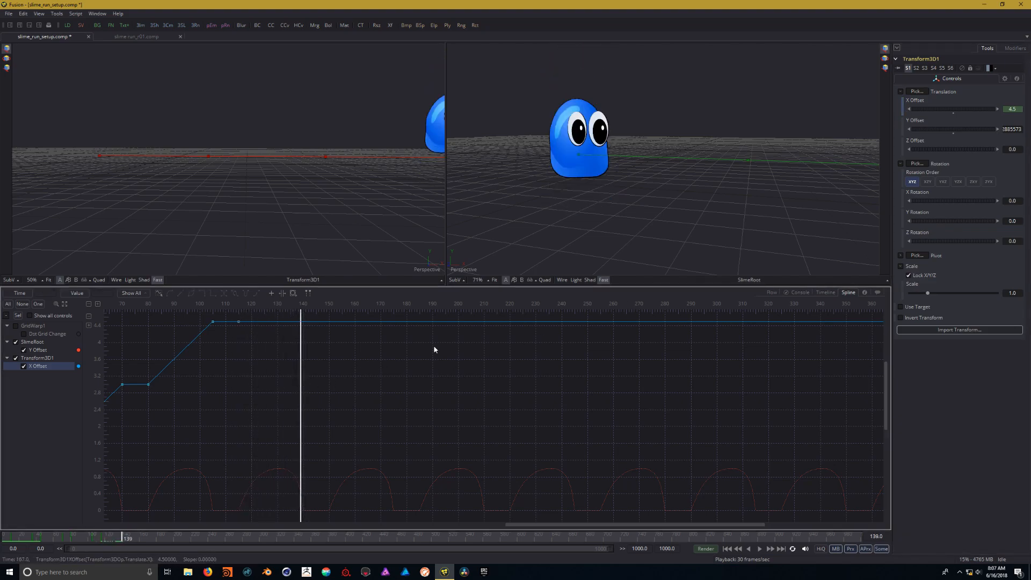
pyautogui.click(1003, 108)
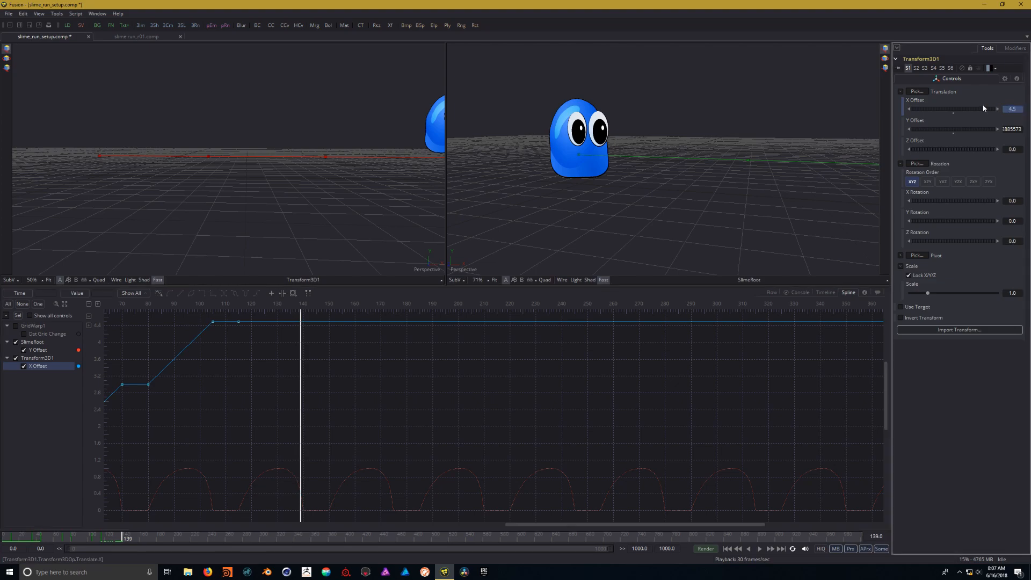
pyautogui.press('Return')
# Step: Hold the X Offset at 6.0 with a keyframe at frame 150
pyautogui.moveTo(346, 362); pyautogui.dragTo(377, 389)
pyautogui.scroll(-3, 371, 378)
pyautogui.scroll(1, 374, 381)
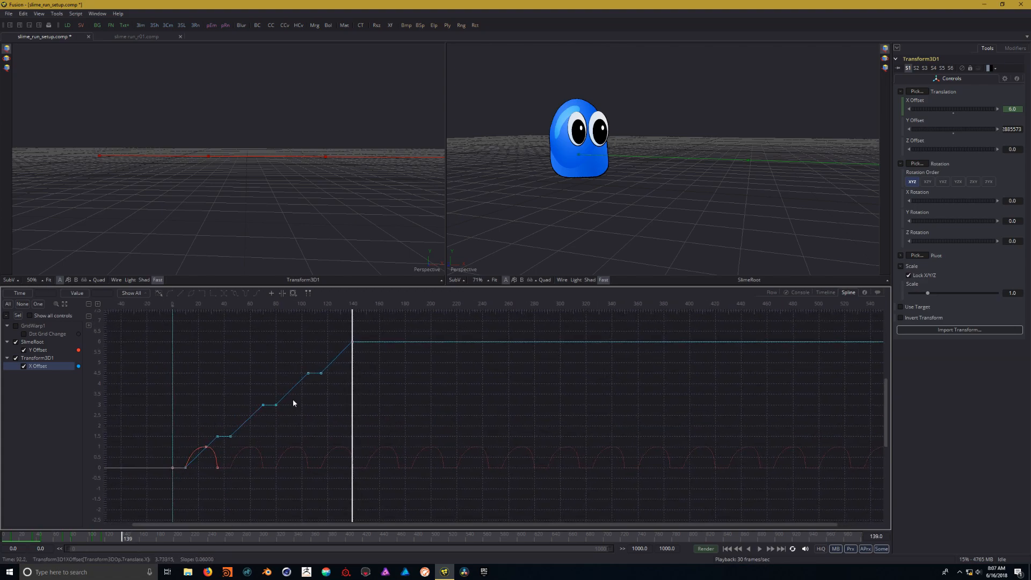
pyautogui.moveTo(356, 395); pyautogui.dragTo(366, 397)
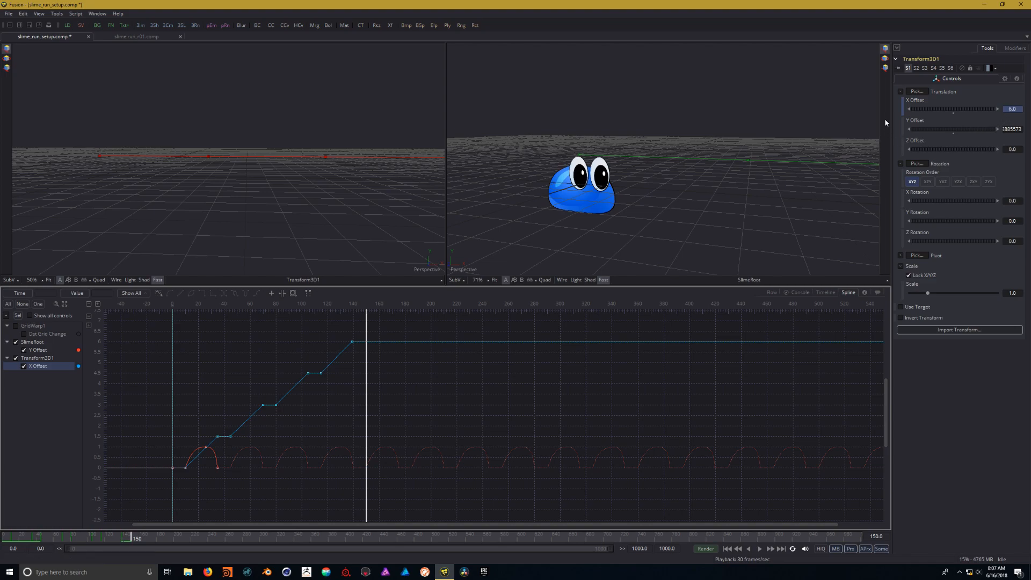
pyautogui.click(903, 106)
# Step: Set an X Offset keyframe of 7.5 at frame 175, where the fifth bounce lands
pyautogui.moveTo(459, 375); pyautogui.dragTo(410, 382)
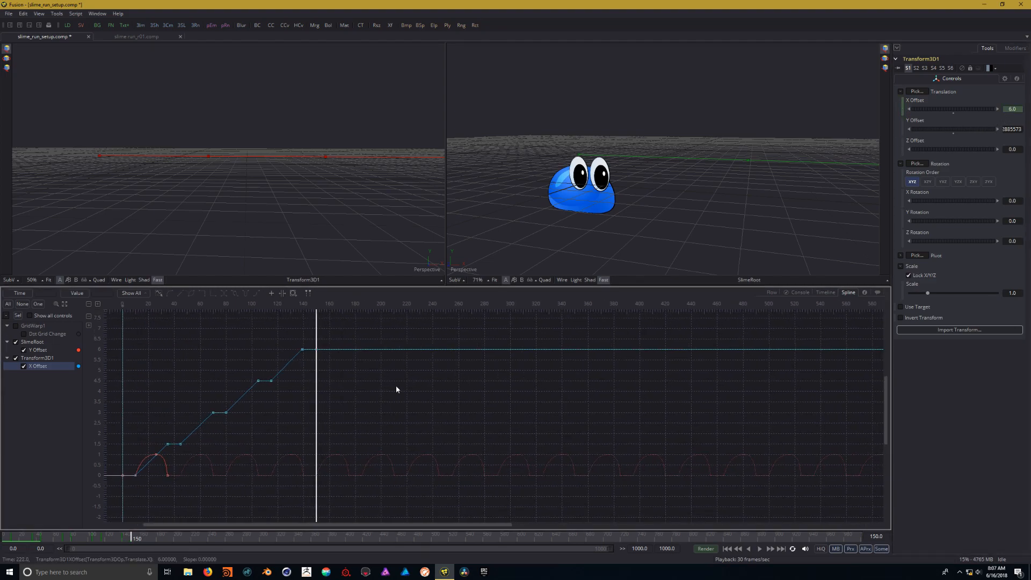
pyautogui.moveTo(314, 387); pyautogui.dragTo(349, 387)
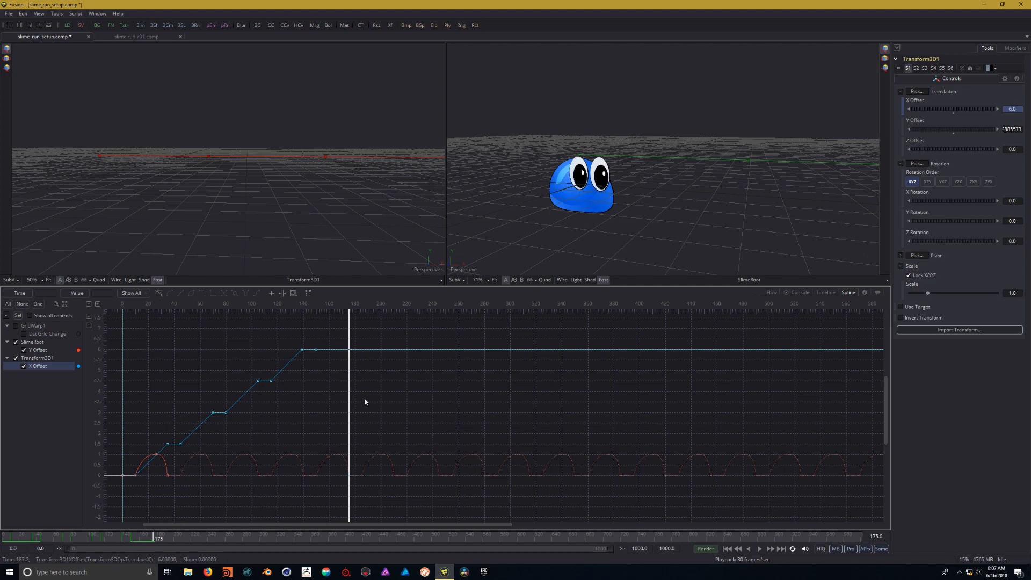
pyautogui.click(1020, 108)
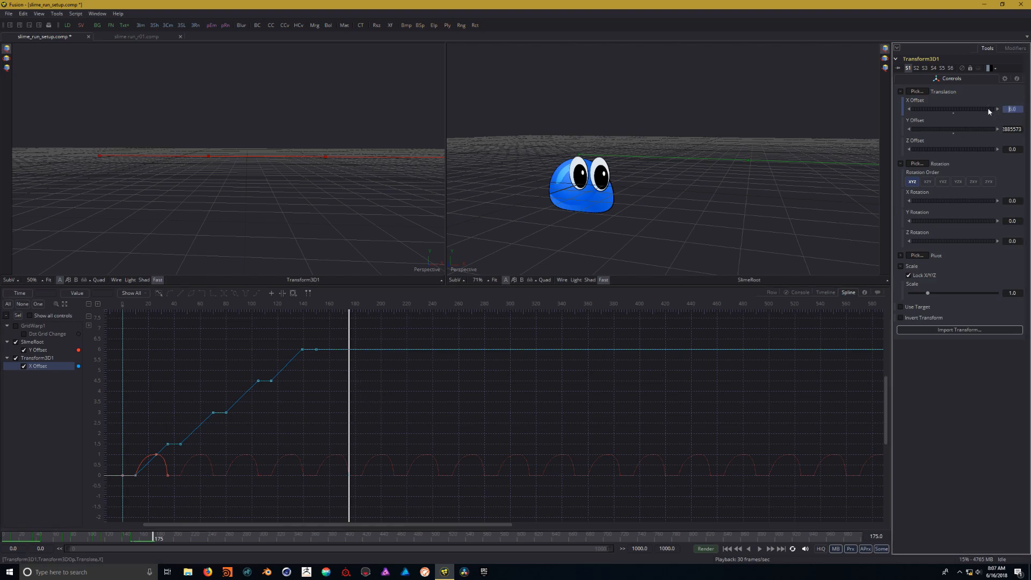
pyautogui.write('7.5')
pyautogui.press('Tab')
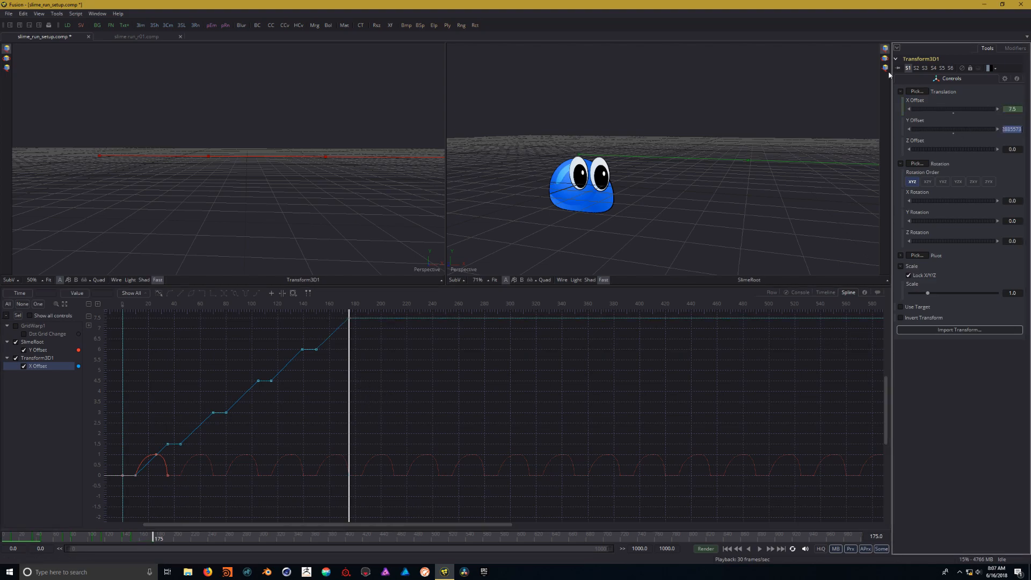
# Step: Hold the X Offset at 7.5 with a keyframe at frame 185, and play back the slime's hops from frame 0
pyautogui.moveTo(349, 378); pyautogui.dragTo(362, 377)
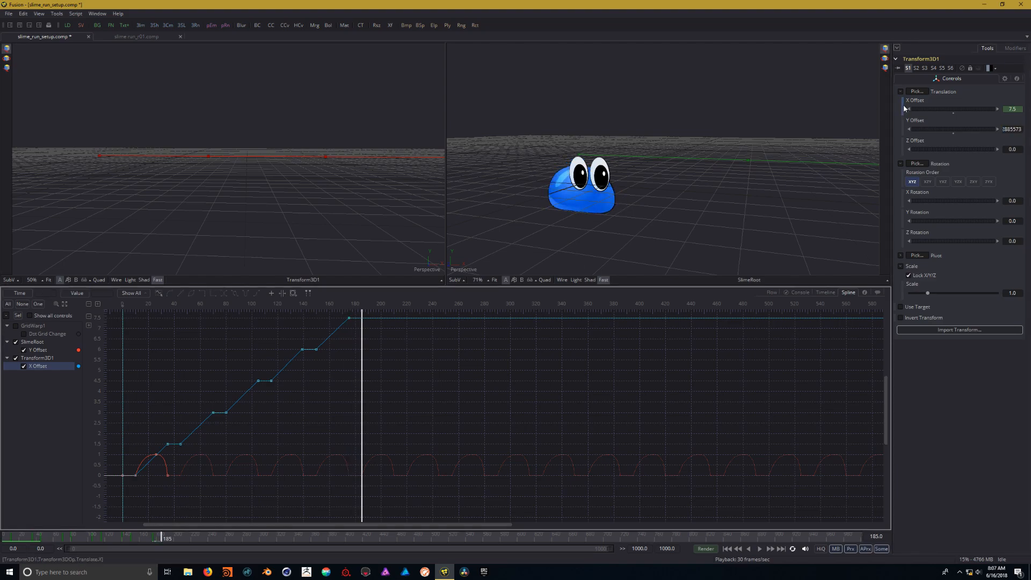
pyautogui.moveTo(362, 370); pyautogui.dragTo(123, 399)
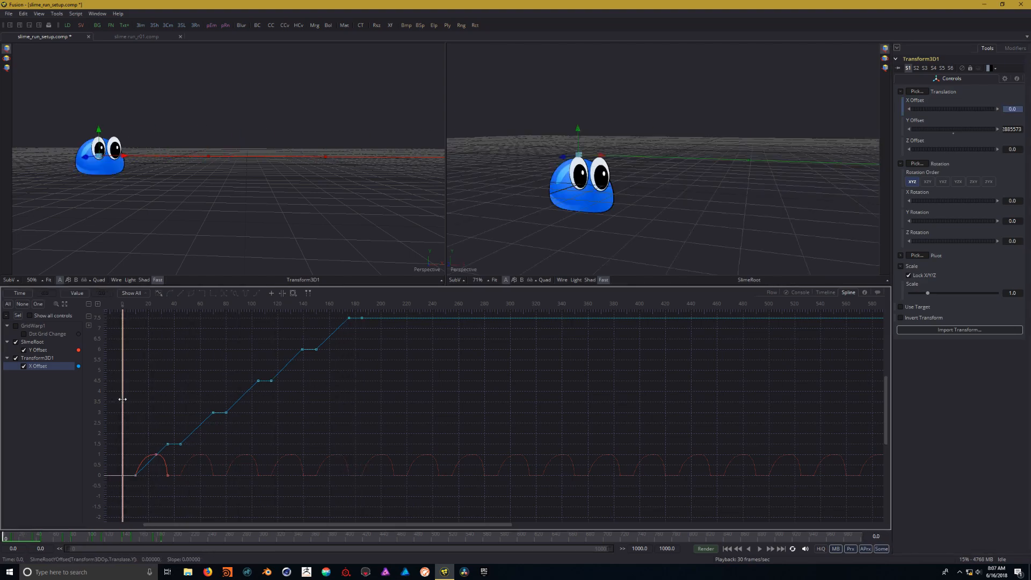
pyautogui.click(759, 549)
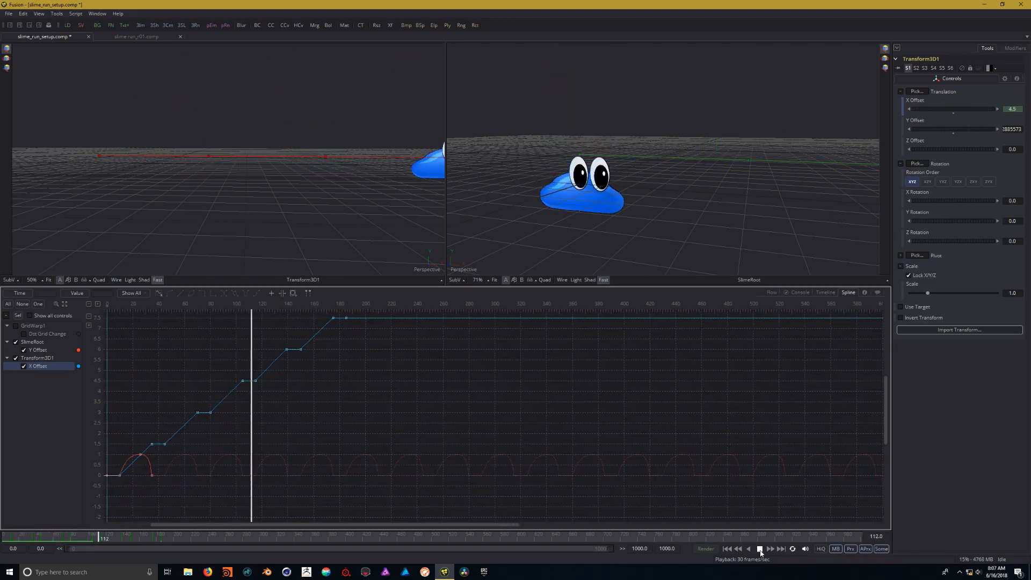
pyautogui.click(760, 549)
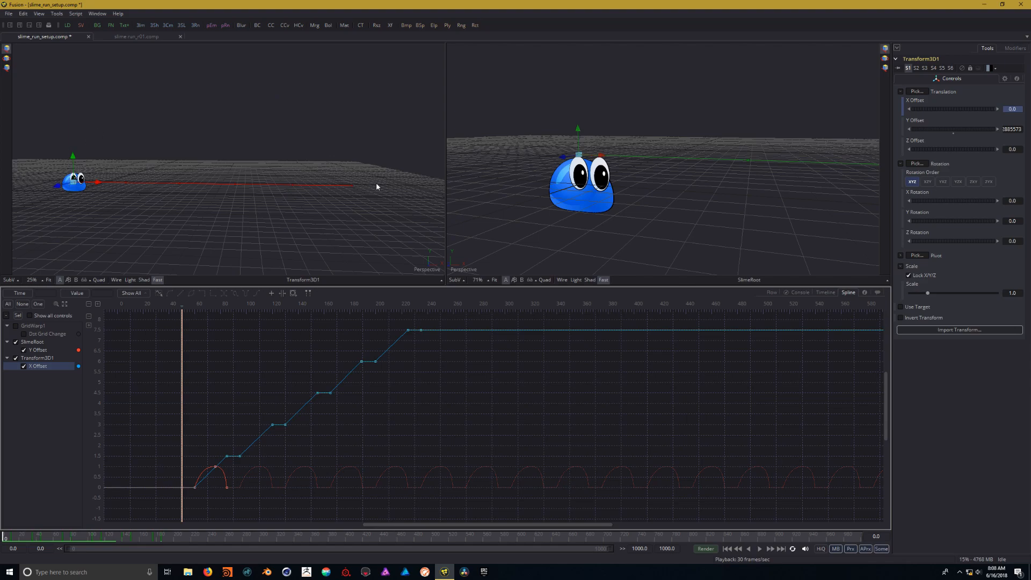
pyautogui.click(760, 549)
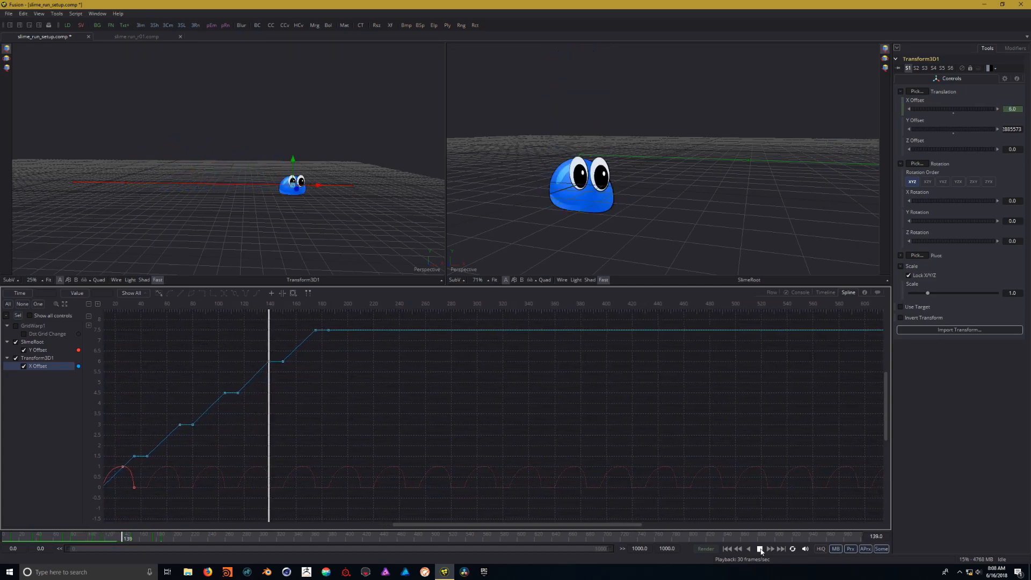
pyautogui.click(760, 549)
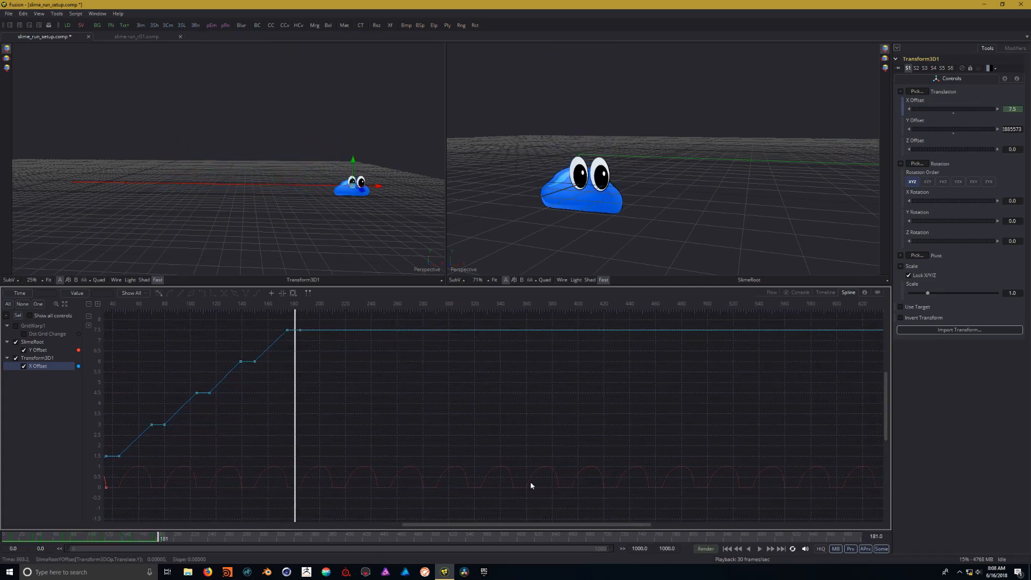
pyautogui.moveTo(336, 417); pyautogui.dragTo(298, 386)
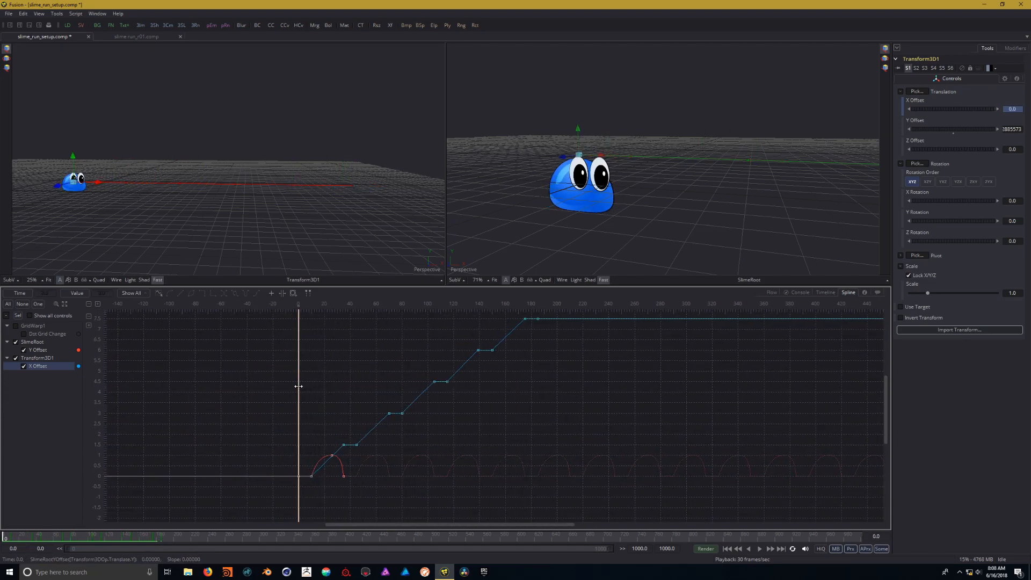
# Step: Add a Duplicate 3D tool to the flow and place it after Transform3D1
pyautogui.click(772, 293)
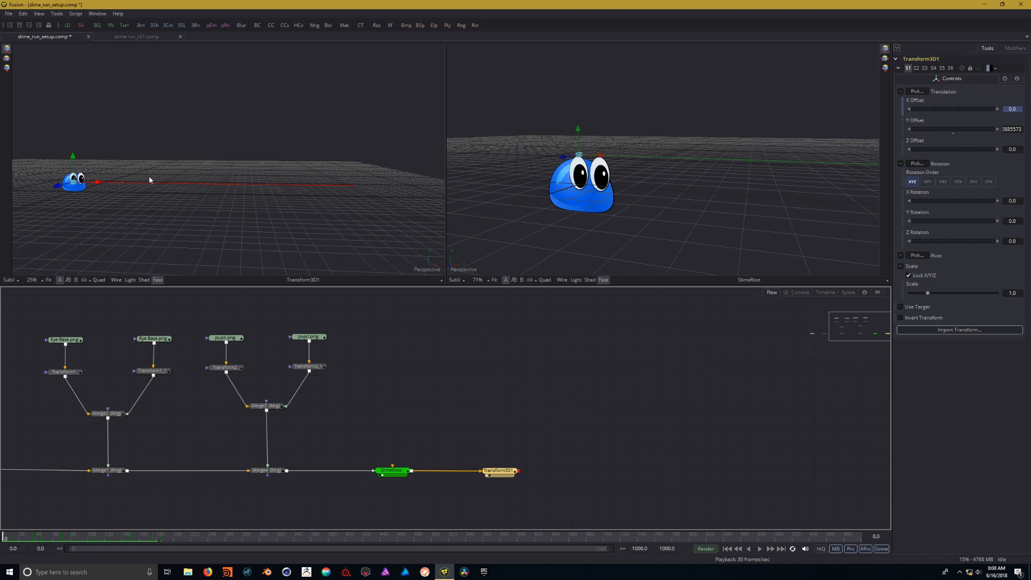
pyautogui.moveTo(281, 200); pyautogui.dragTo(229, 208)
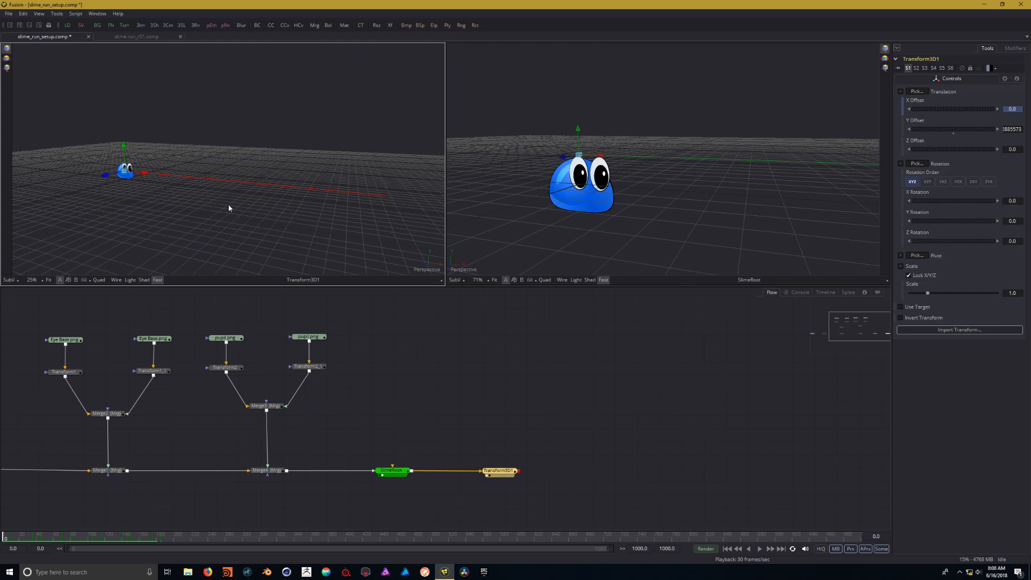
pyautogui.moveTo(458, 361); pyautogui.dragTo(372, 357)
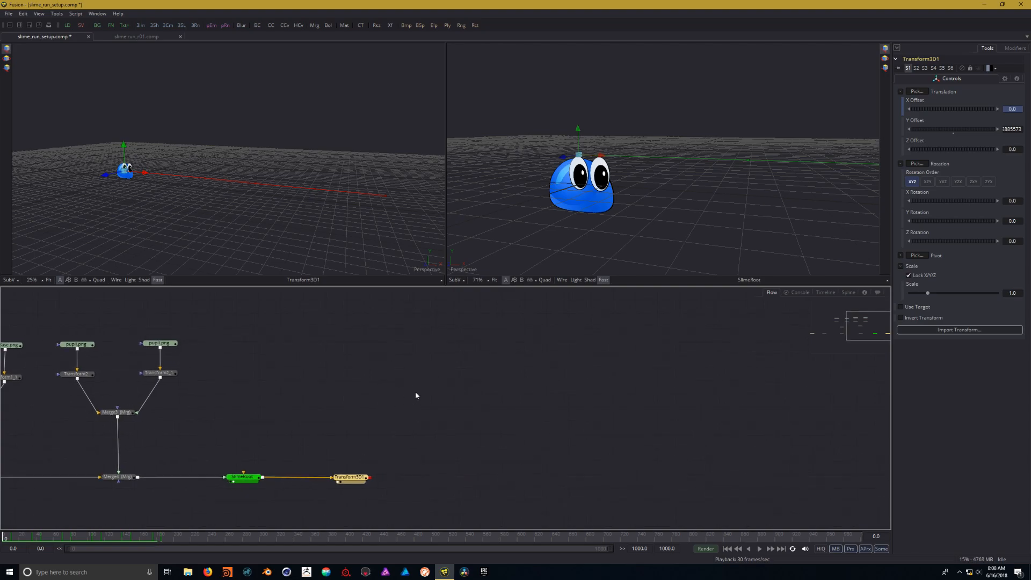
pyautogui.rightClick(401, 353)
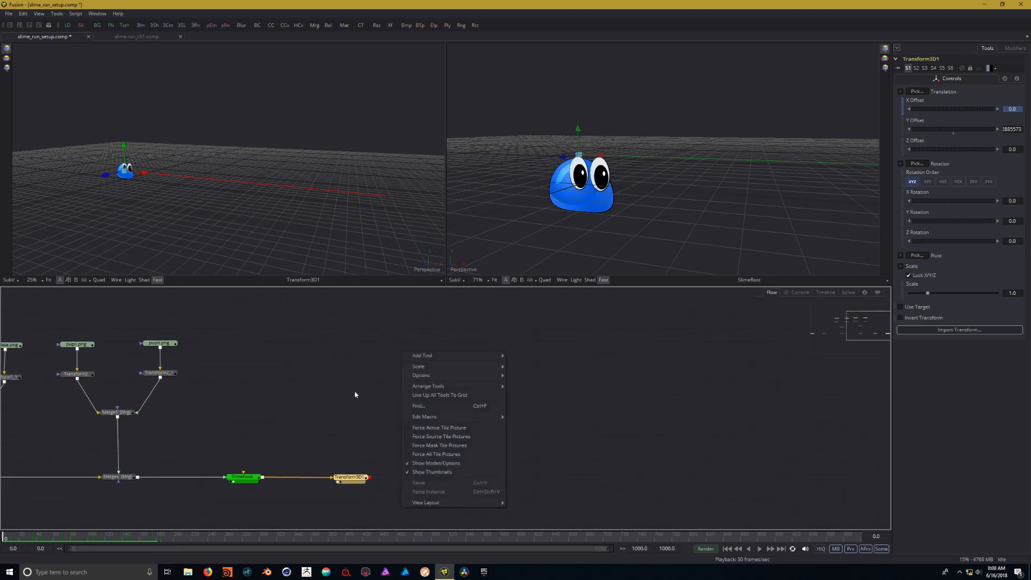
pyautogui.moveTo(422, 357)
pyautogui.moveTo(542, 348)
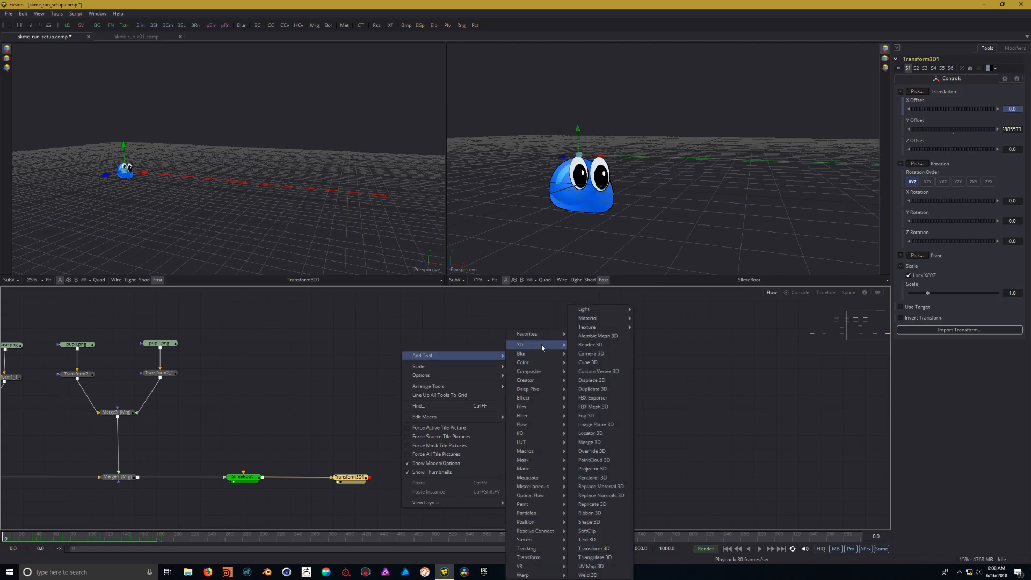
pyautogui.click(596, 388)
pyautogui.moveTo(403, 354); pyautogui.dragTo(428, 484)
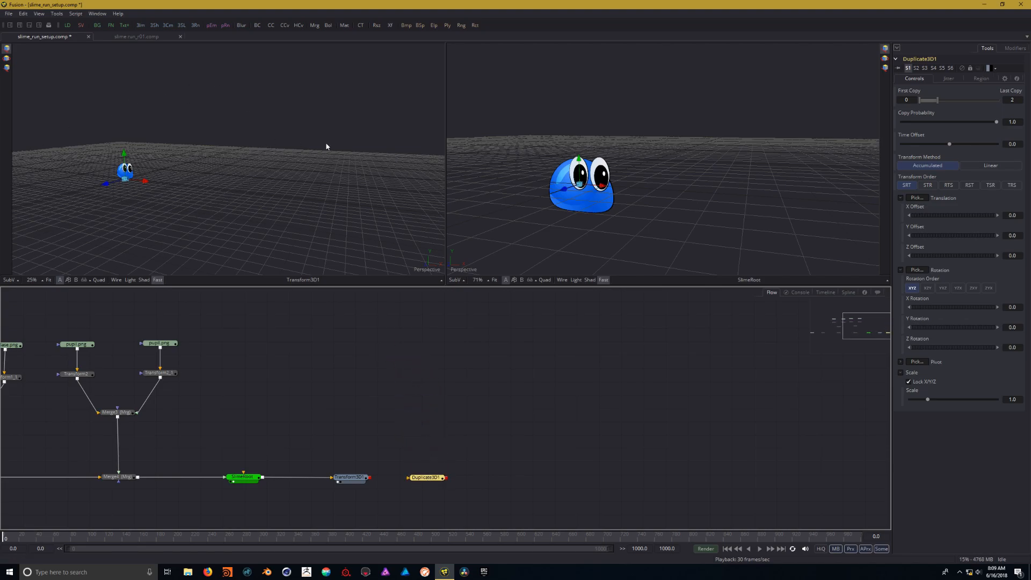
# Step: Connect Transform3D1's output to Duplicate3D1 and show Duplicate3D1 in the second viewer
pyautogui.moveTo(369, 477); pyautogui.dragTo(418, 479)
pyautogui.press('2')
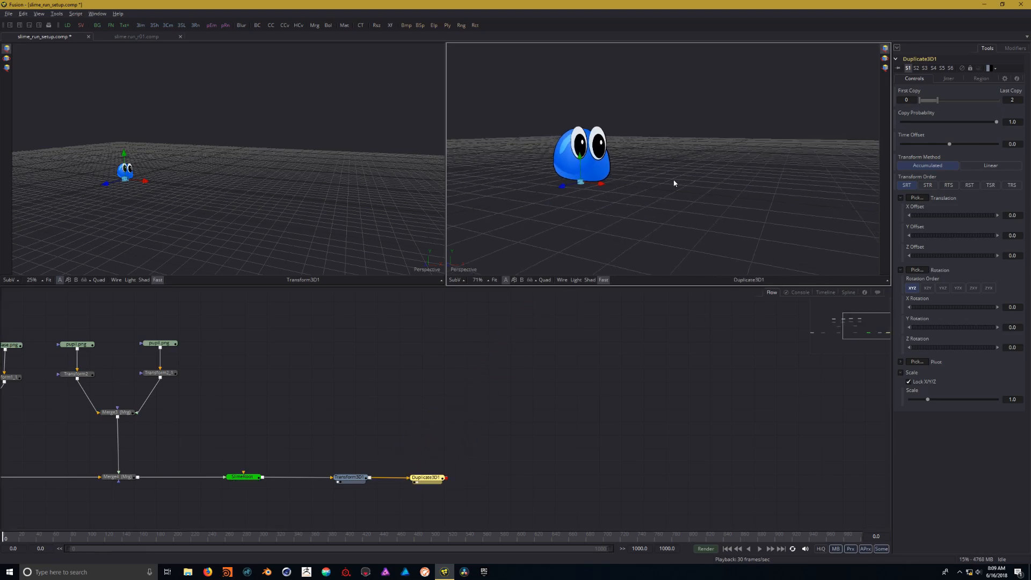
pyautogui.scroll(-3, 684, 158)
pyautogui.moveTo(732, 159); pyautogui.dragTo(678, 173)
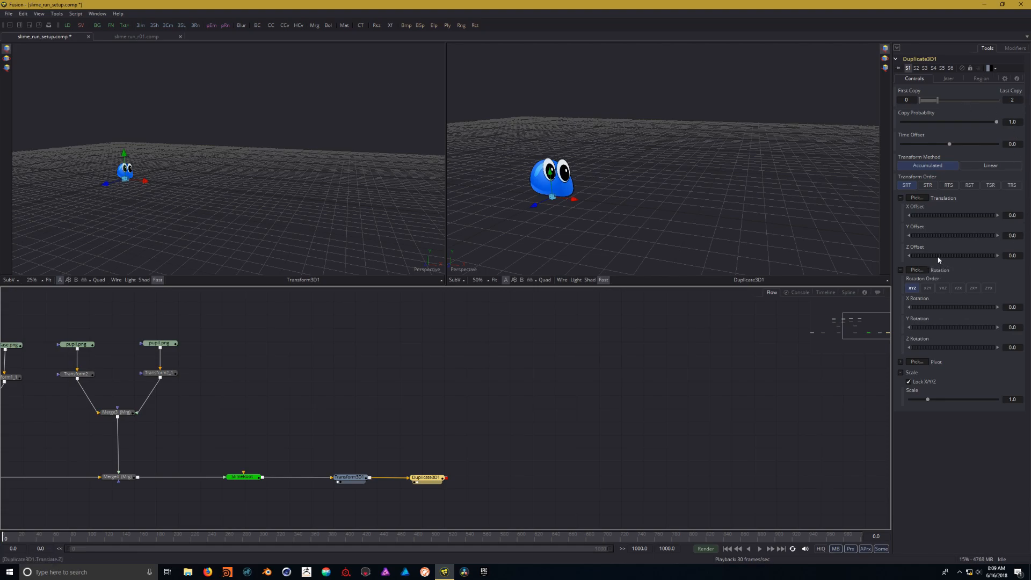
# Step: Set Duplicate3D1's Z Offset to about -0.96 and its Last Copy to 12 to form a row of slimes
pyautogui.moveTo(935, 257); pyautogui.dragTo(930, 254)
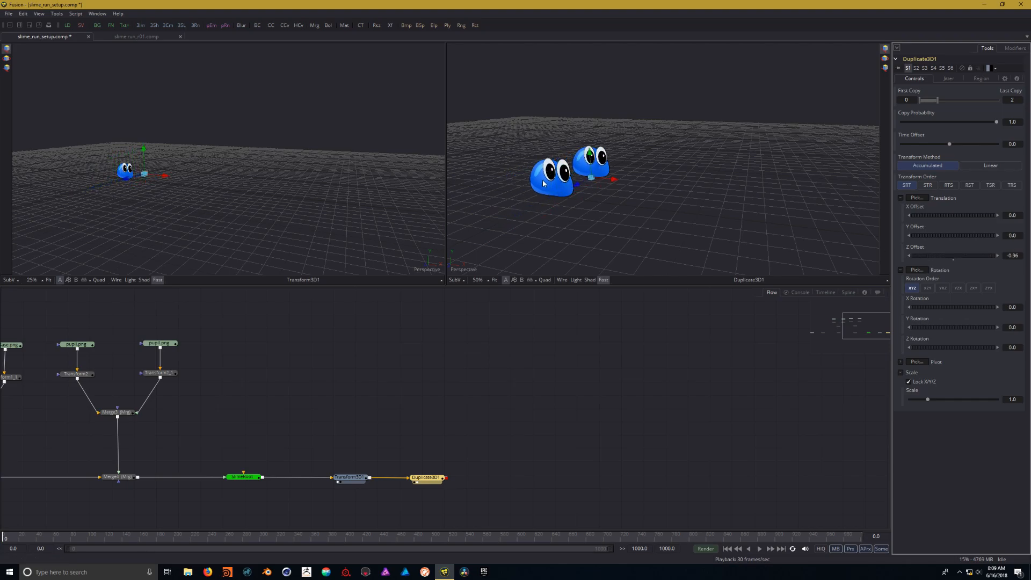
pyautogui.moveTo(940, 100); pyautogui.dragTo(1000, 100)
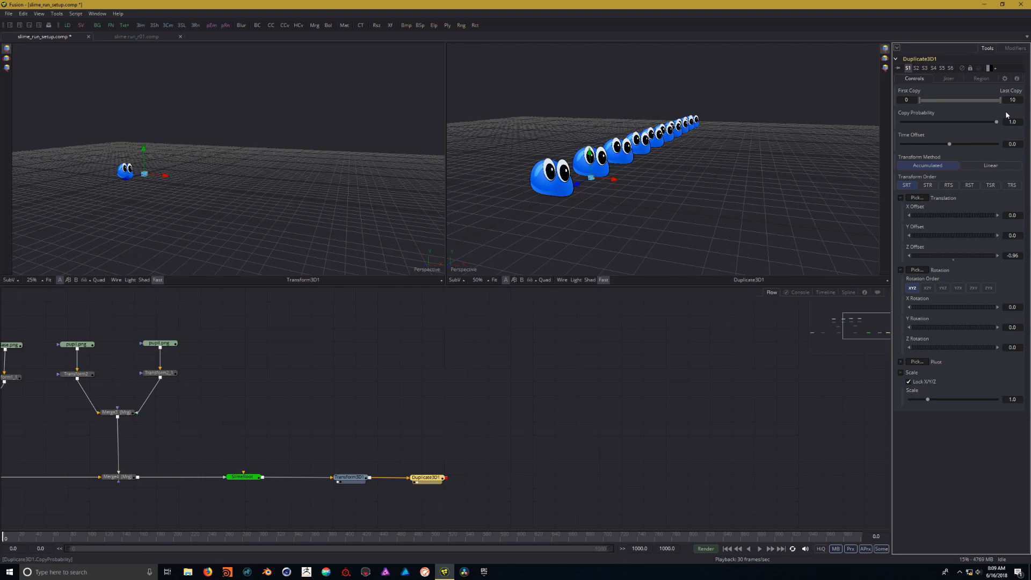
pyautogui.click(1018, 101)
pyautogui.write('20')
pyautogui.press('Tab')
pyautogui.hotkey('shift', 'Tab')
pyautogui.write('12')
pyautogui.press('Tab')
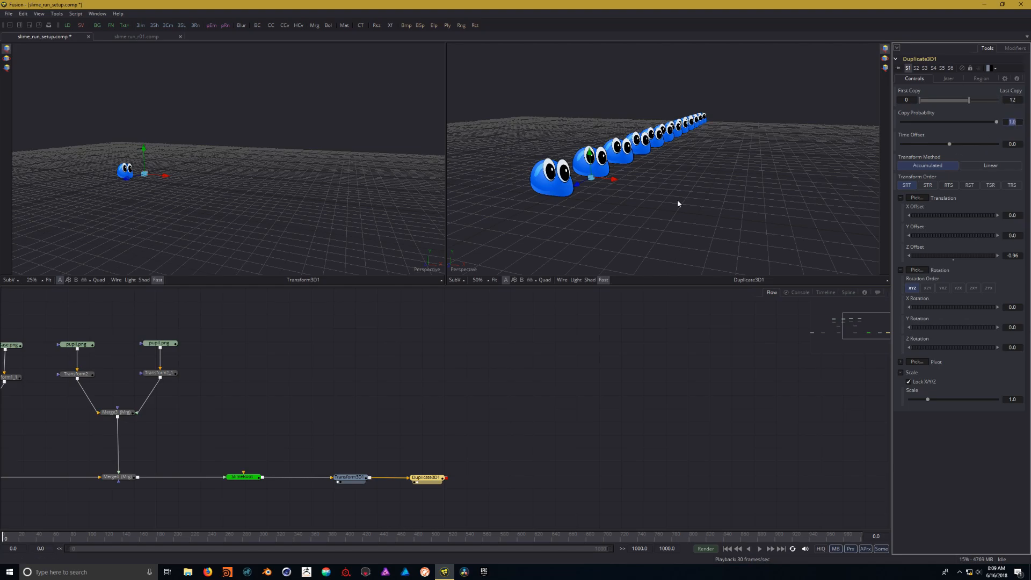
# Step: Try a Y Offset of about -0.327 and an X Offset of about -0.308 on the copies, and undo both
pyautogui.moveTo(709, 189)
pyautogui.mouseDown()
pyautogui.moveTo(723, 165)
pyautogui.moveTo(749, 159)
pyautogui.moveTo(700, 174)
pyautogui.mouseUp()
pyautogui.moveTo(943, 234)
pyautogui.mouseDown()
pyautogui.moveTo(953, 237)
pyautogui.moveTo(917, 231)
pyautogui.moveTo(935, 235)
pyautogui.moveTo(956, 216)
pyautogui.moveTo(939, 219)
pyautogui.mouseUp()
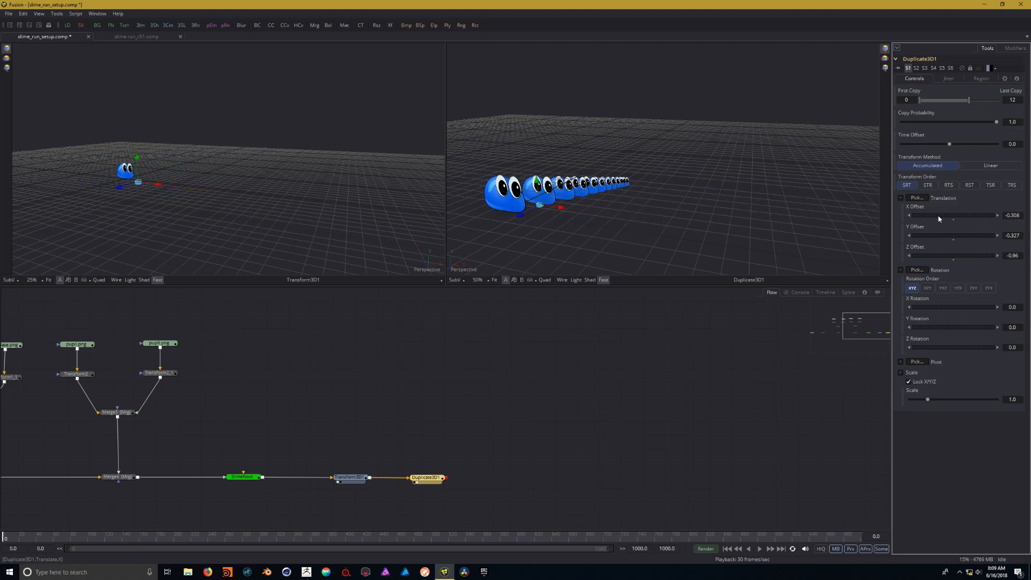
pyautogui.hotkey('ctrl', 'z')
pyautogui.hotkey('ctrl', 'z')
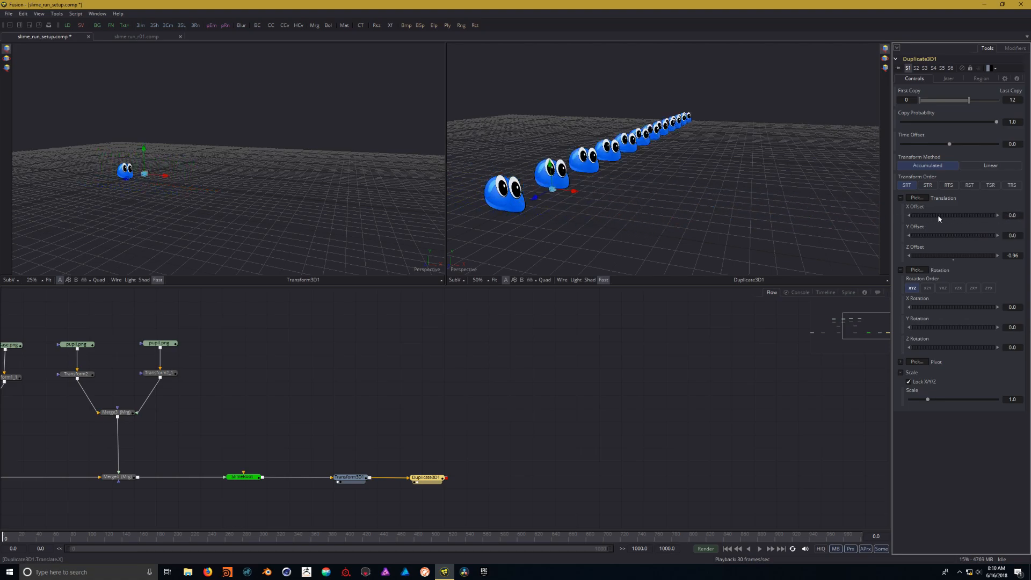
# Step: Try a Z Rotation of about 140.2 on the copies during playback, and reset the rotation to 0
pyautogui.moveTo(942, 349); pyautogui.dragTo(972, 347)
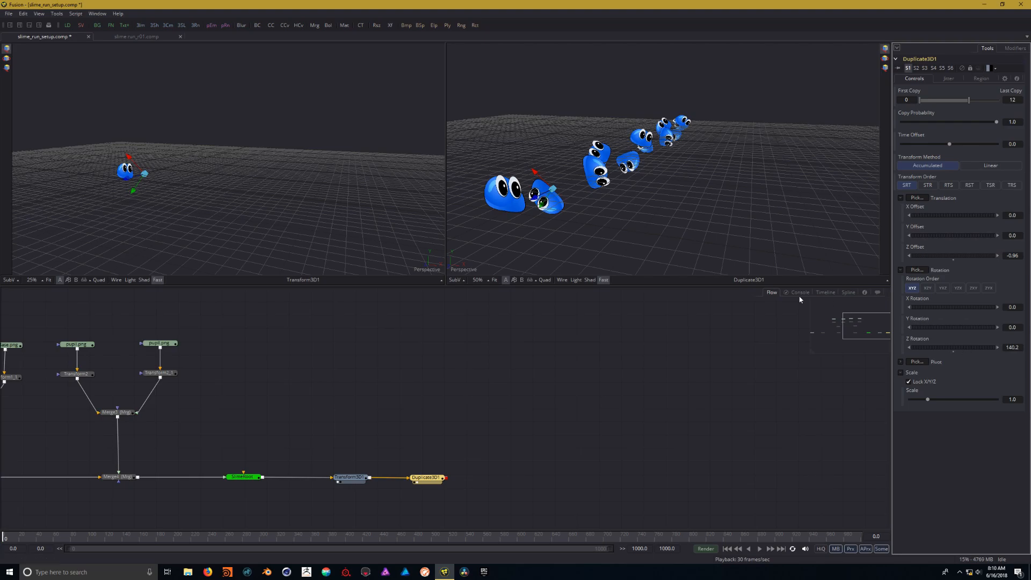
pyautogui.click(761, 550)
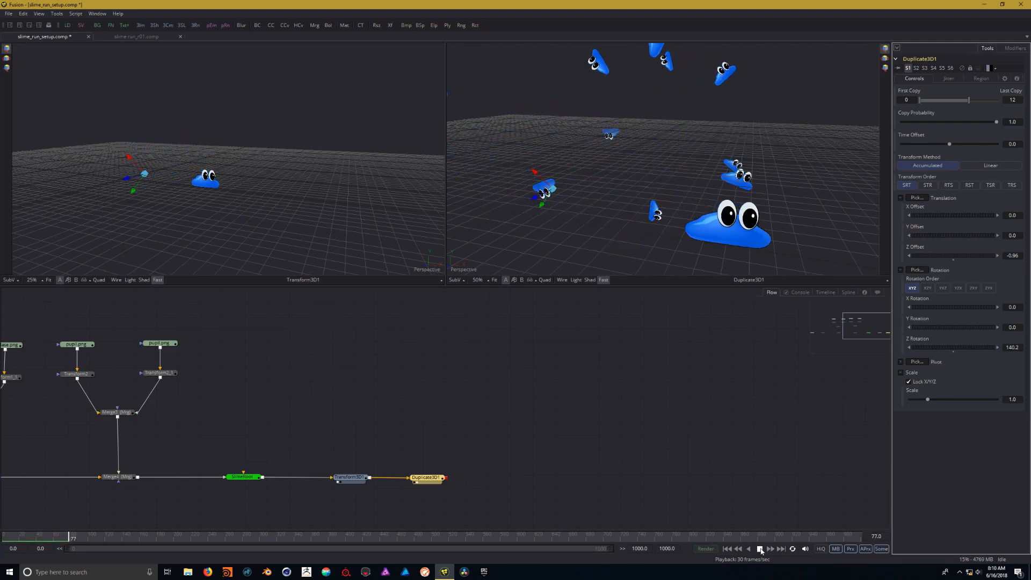
pyautogui.click(761, 549)
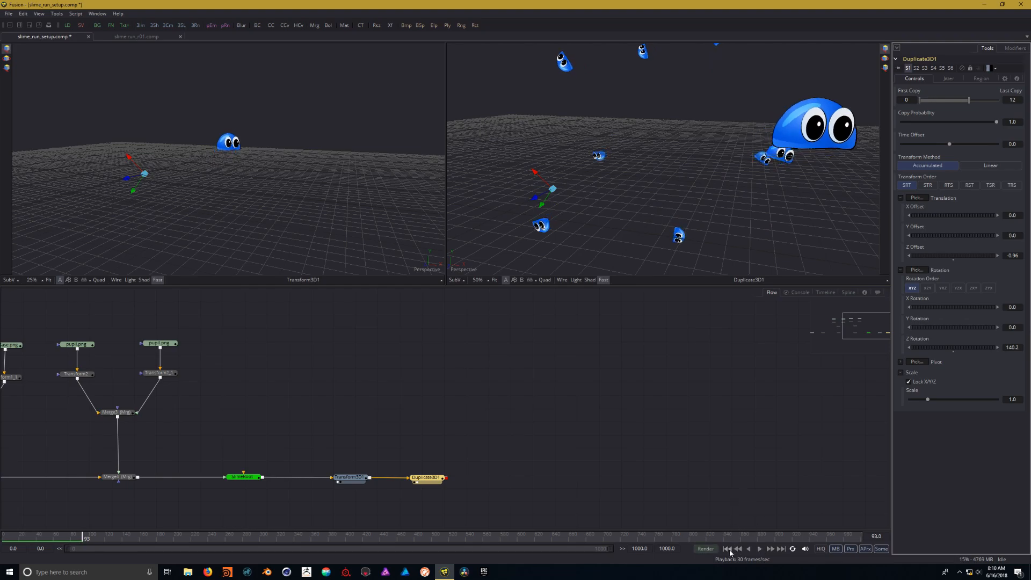
pyautogui.click(727, 549)
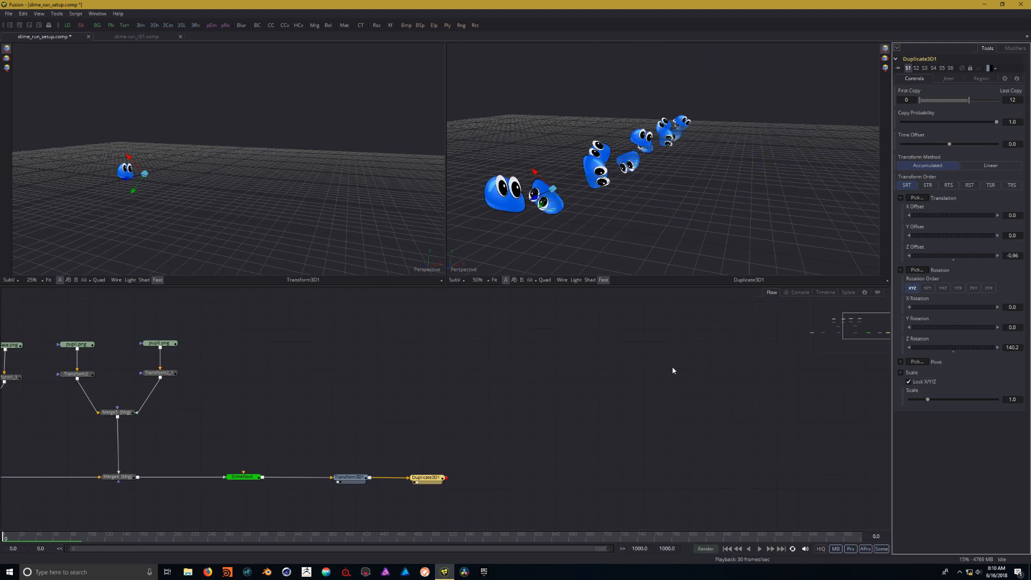
pyautogui.click(1021, 349)
pyautogui.write('0')
pyautogui.press('Tab')
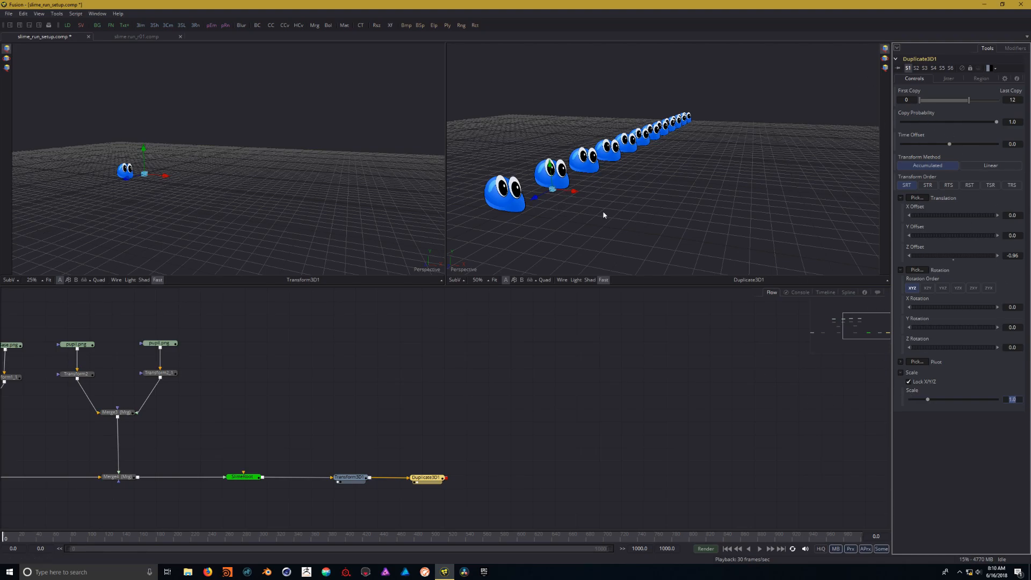
# Step: Jitter the copies' translation with a Z Offset of about 0.452 and an X Offset of about 2.491
pyautogui.moveTo(640, 204); pyautogui.dragTo(669, 170)
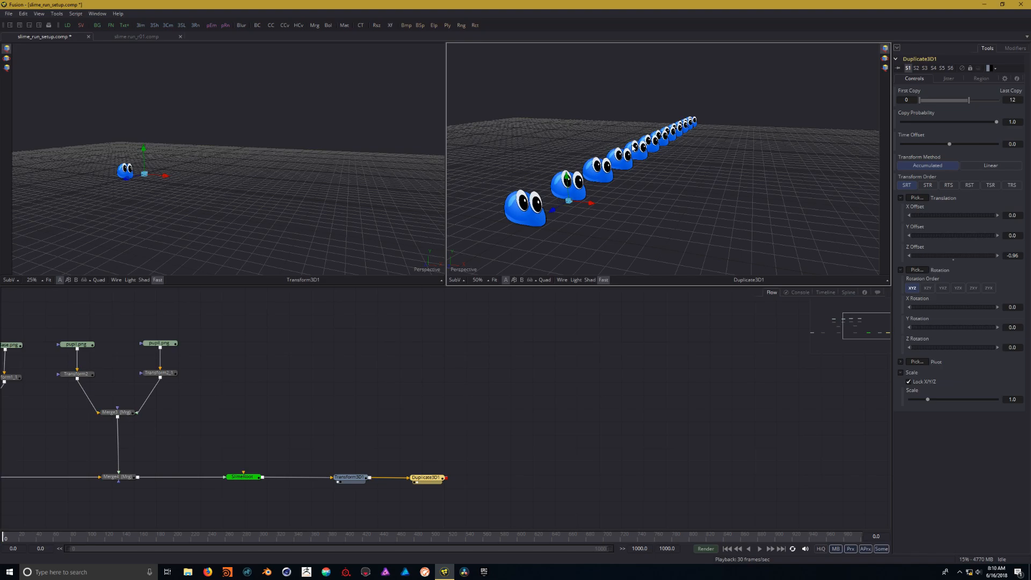
pyautogui.click(949, 78)
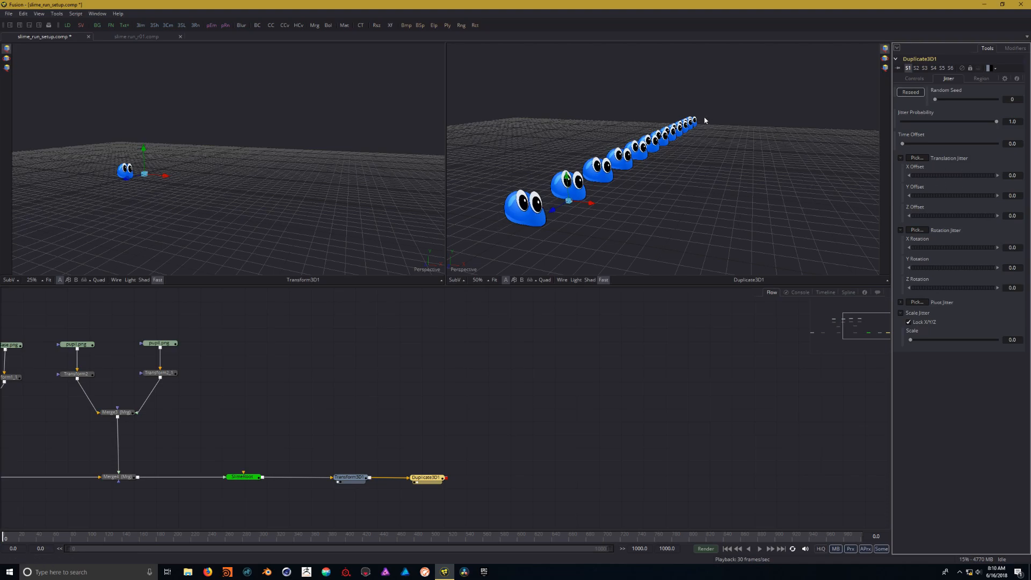
pyautogui.moveTo(720, 194); pyautogui.dragTo(644, 203)
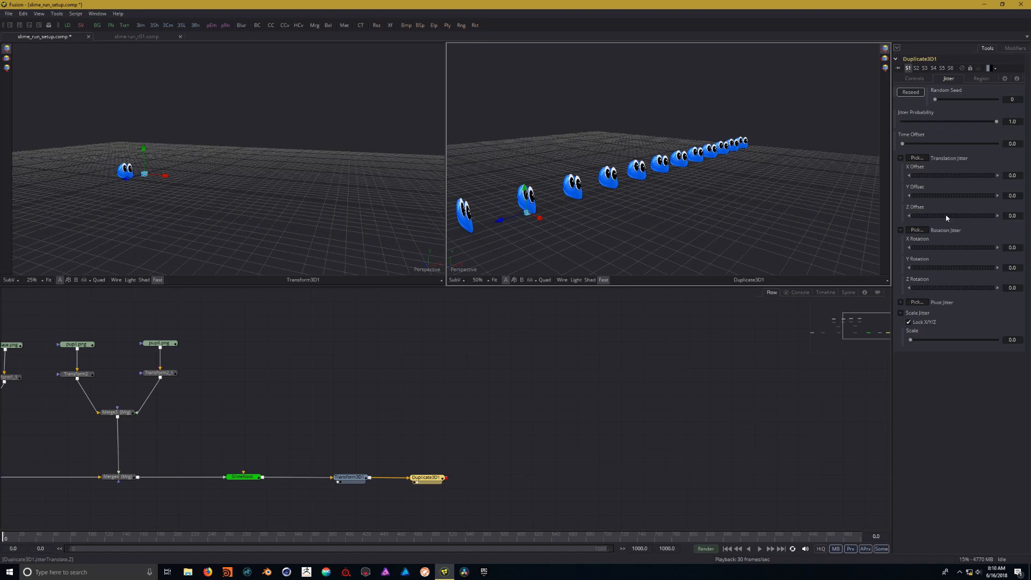
pyautogui.moveTo(940, 218); pyautogui.dragTo(960, 232)
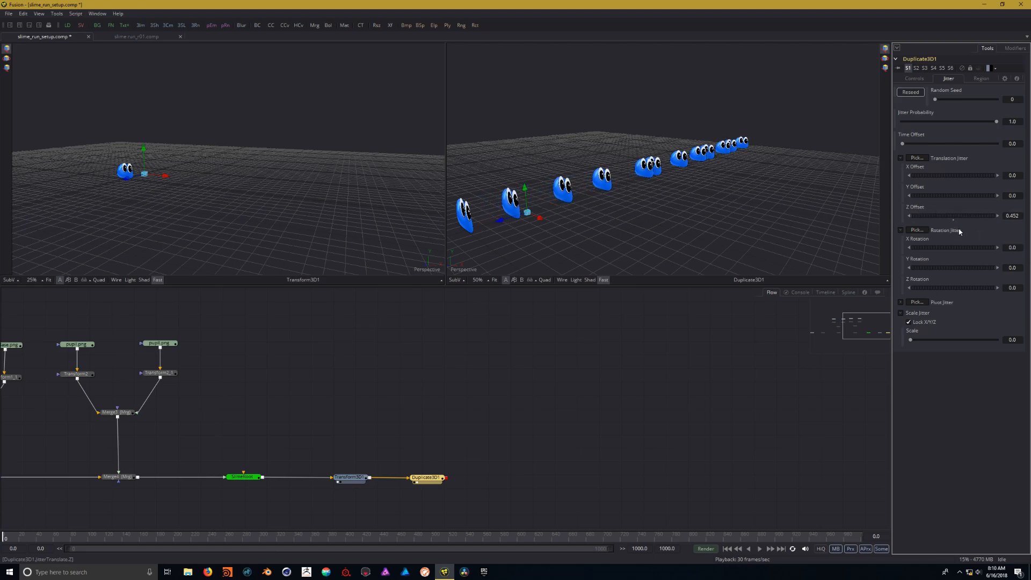
pyautogui.moveTo(936, 178); pyautogui.dragTo(958, 178)
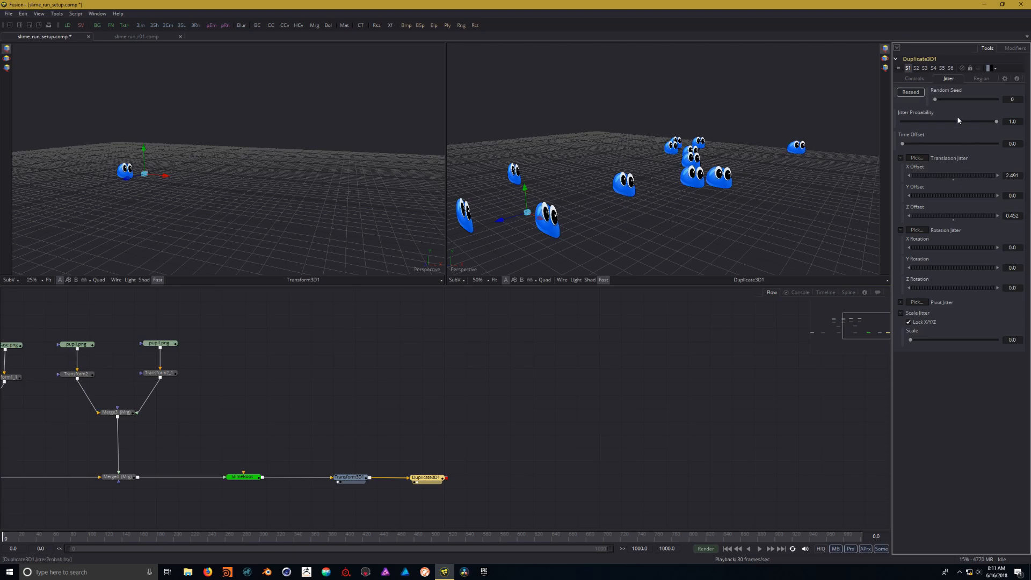
# Step: Tighten the copies' spacing to a Z Offset of about -0.38 and play back the hopping crowd
pyautogui.click(919, 79)
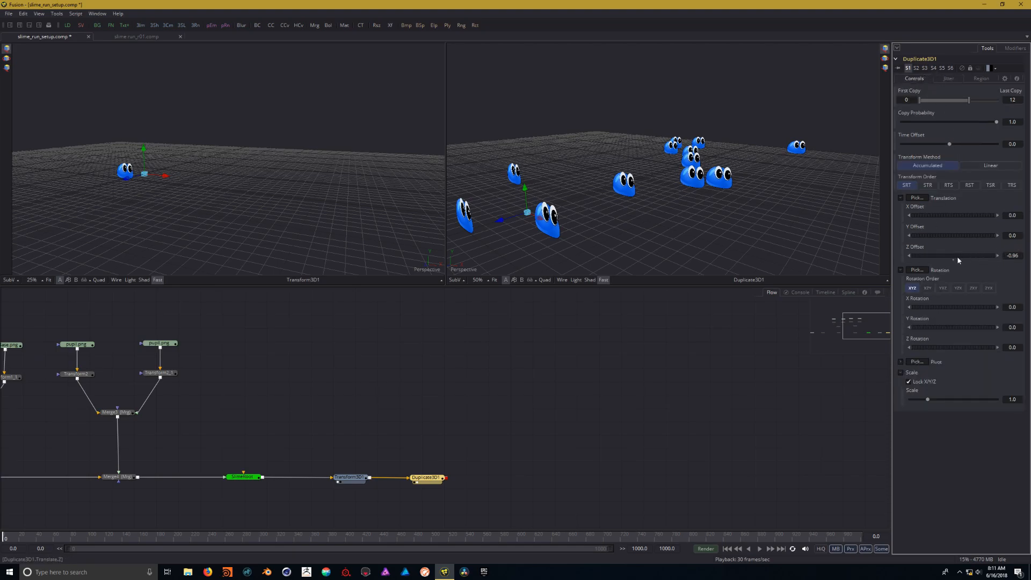
pyautogui.moveTo(955, 258); pyautogui.dragTo(957, 258)
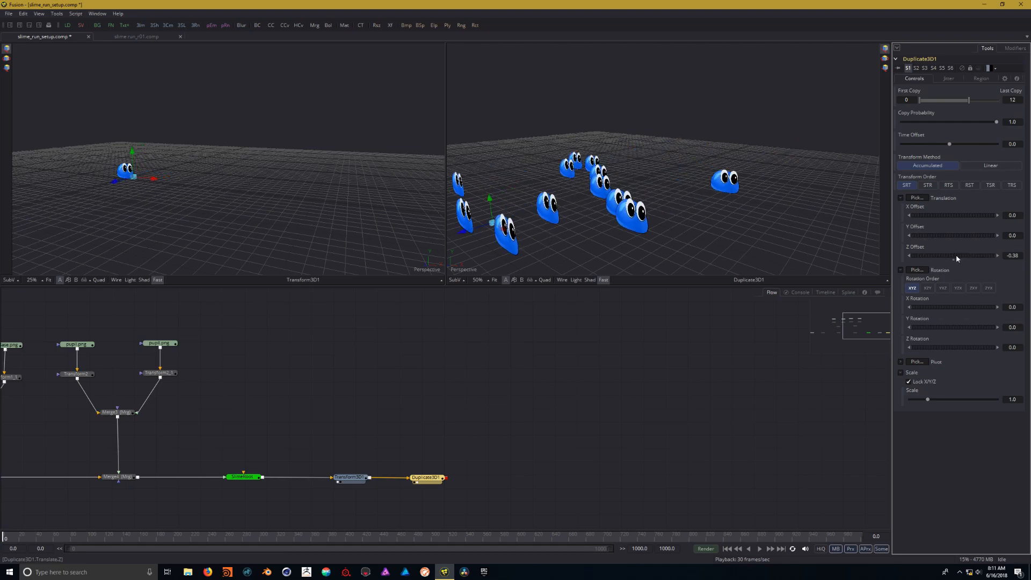
pyautogui.moveTo(574, 180); pyautogui.dragTo(736, 207)
pyautogui.scroll(-1, 605, 184)
pyautogui.click(760, 548)
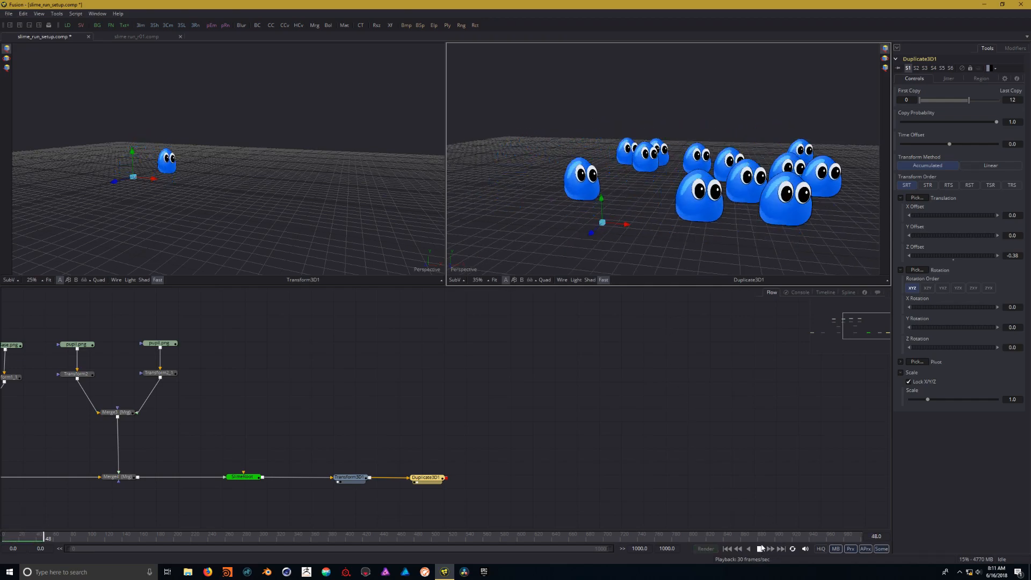
pyautogui.click(761, 548)
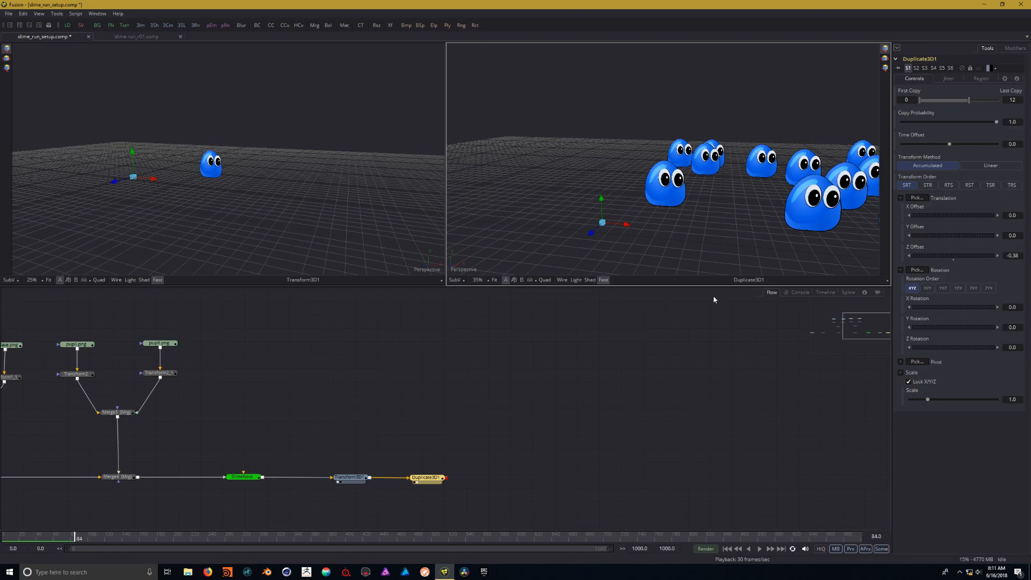
pyautogui.moveTo(744, 201); pyautogui.dragTo(639, 209)
pyautogui.scroll(-5, 638, 209)
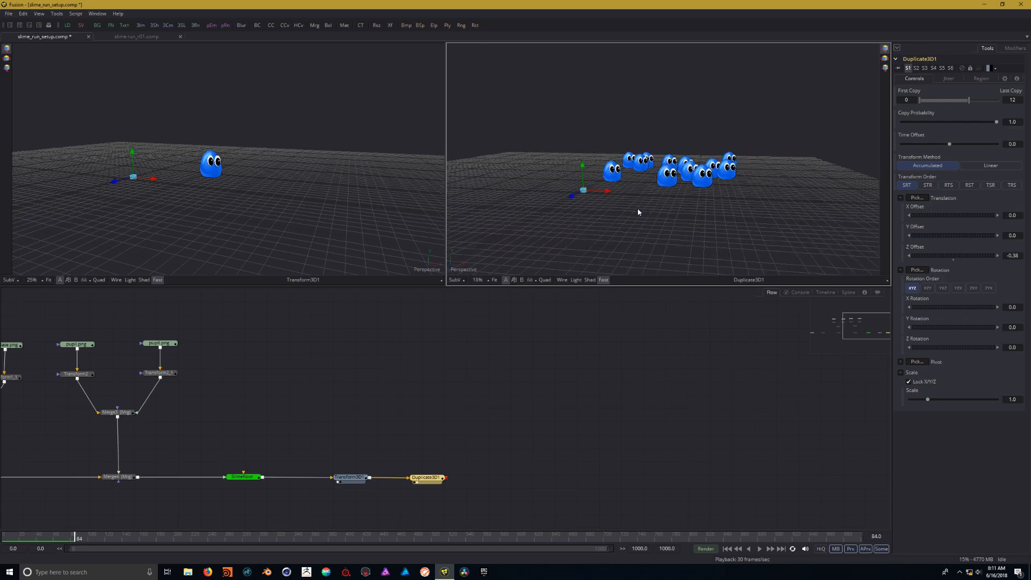
# Step: Play the hopping crowd back from the first frame, stop the playback and return to frame 0
pyautogui.click(729, 548)
pyautogui.click(759, 548)
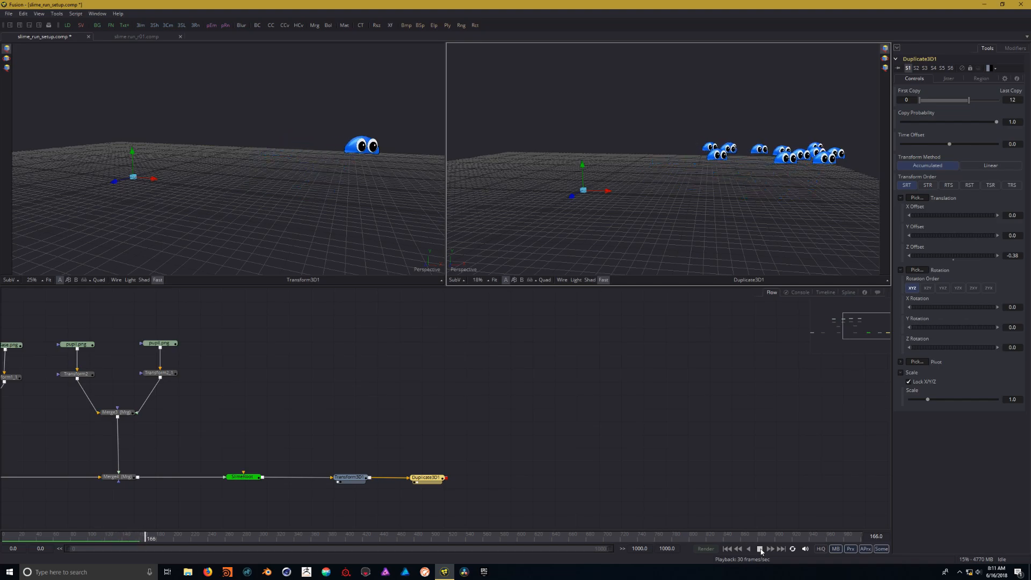
pyautogui.click(759, 549)
pyautogui.click(728, 549)
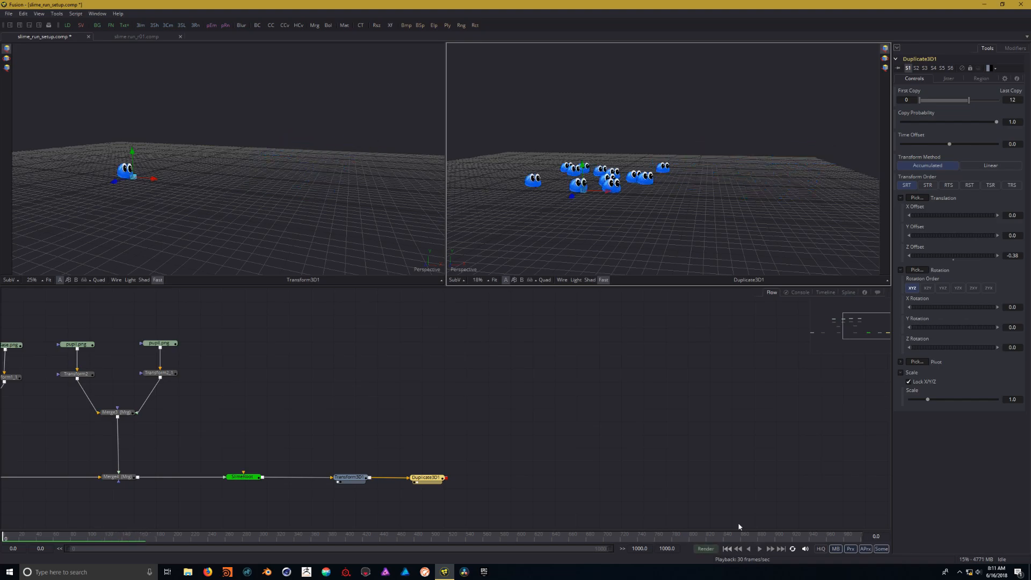
# Step: Show the hop curves in the Spline editor and try a jitter Time Offset of 20 on Duplicate3D1, checking the staggered slimes from several angles
pyautogui.scroll(1, 589, 168)
pyautogui.moveTo(613, 188); pyautogui.dragTo(697, 194)
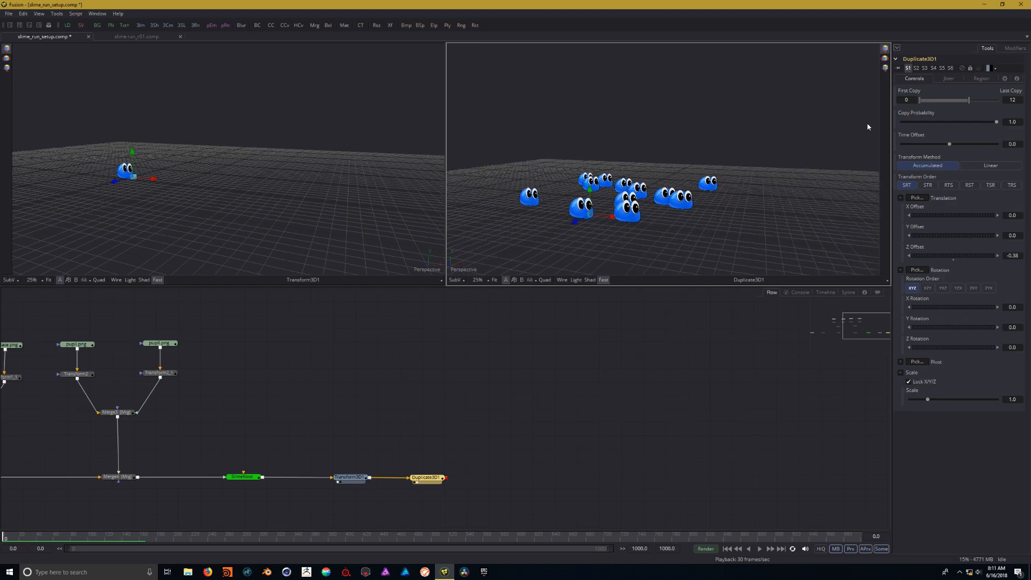
pyautogui.click(949, 79)
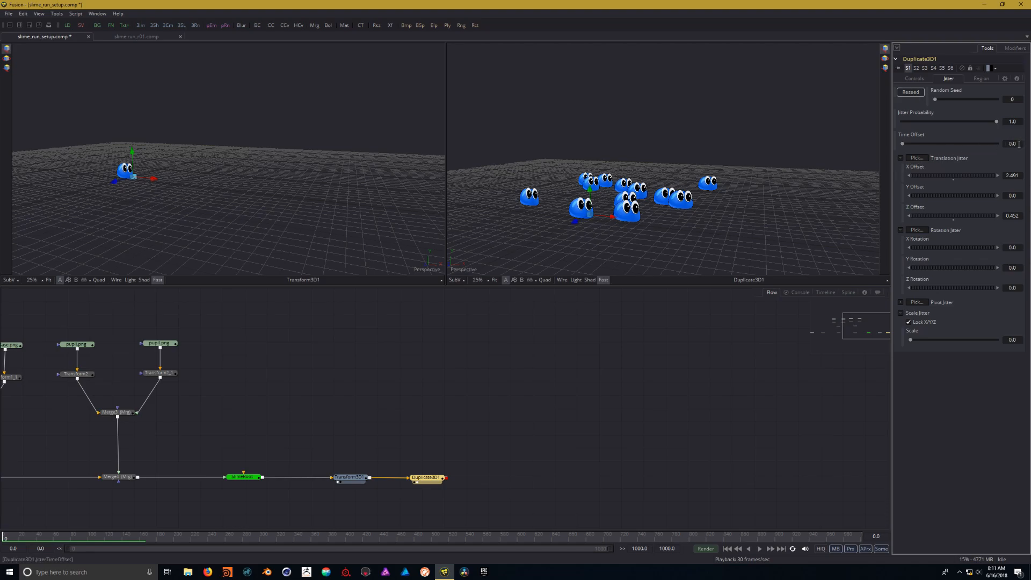
pyautogui.click(848, 292)
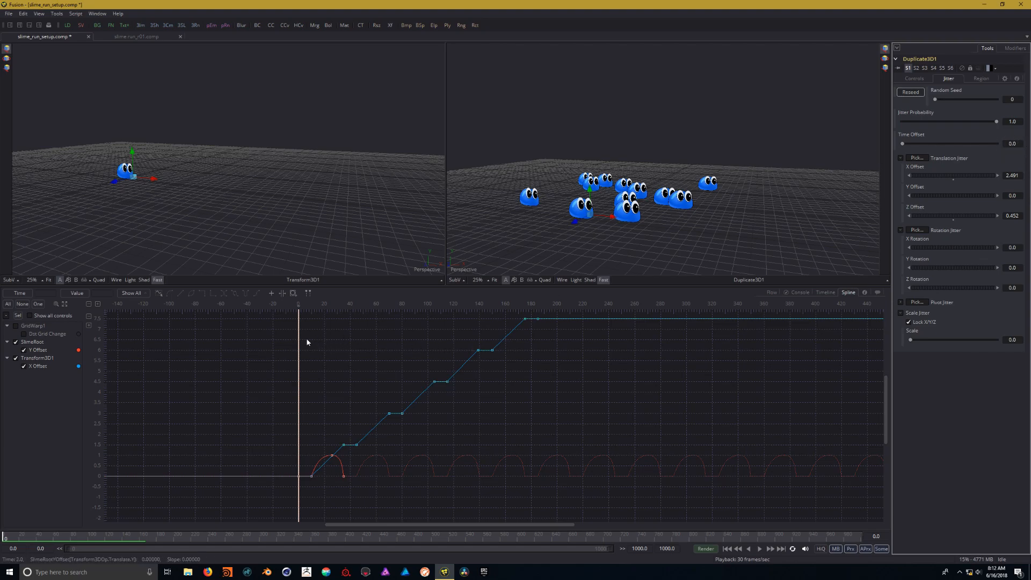
pyautogui.click(1022, 144)
pyautogui.write('20')
pyautogui.press('Tab')
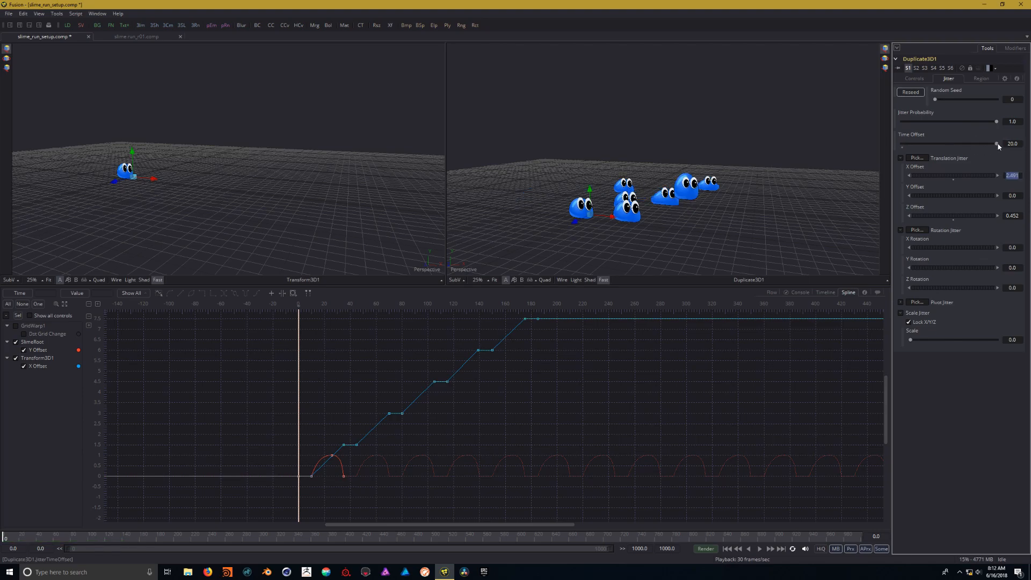
pyautogui.moveTo(625, 168); pyautogui.dragTo(684, 217)
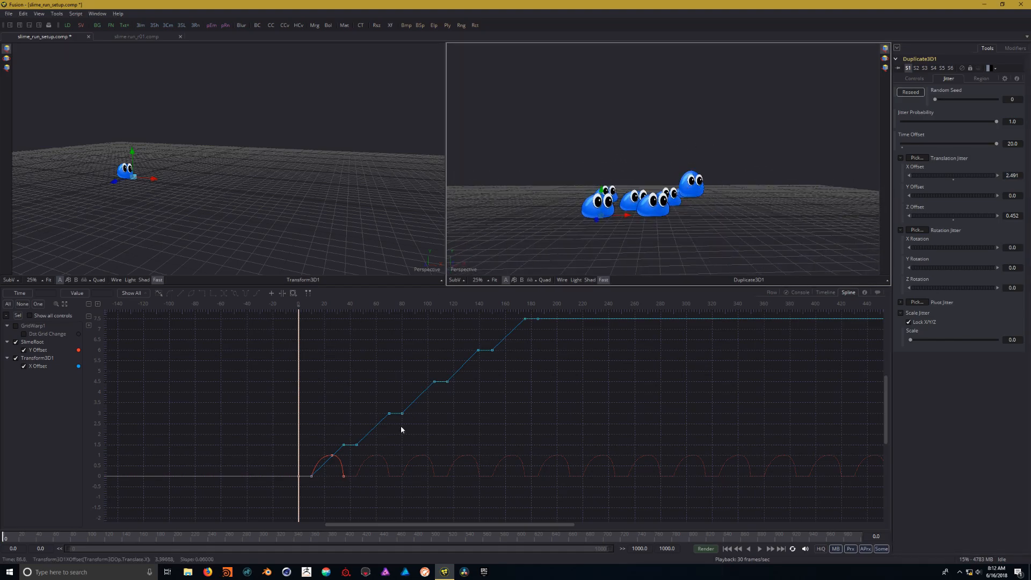
pyautogui.moveTo(726, 188); pyautogui.dragTo(626, 214)
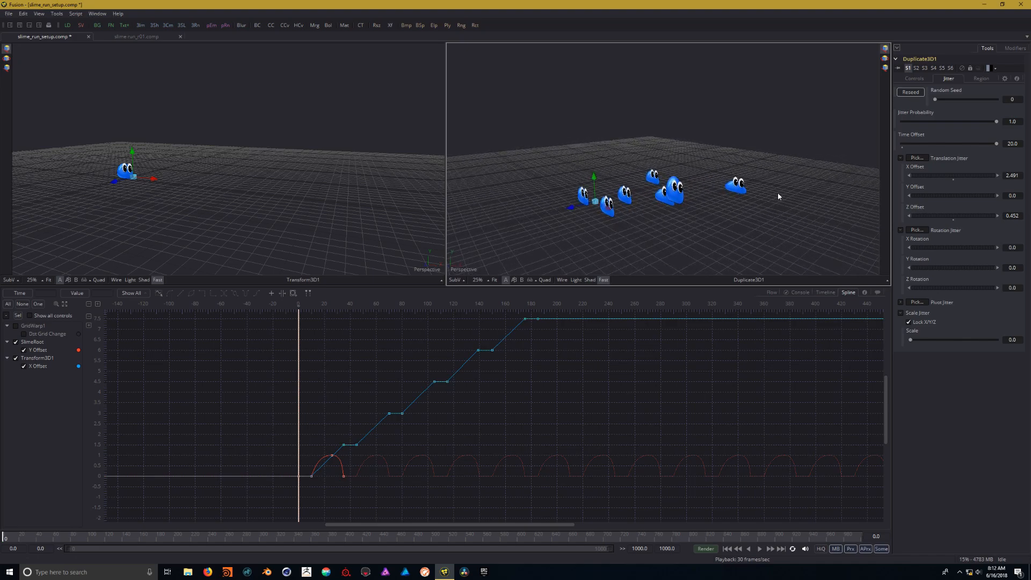
pyautogui.moveTo(720, 221); pyautogui.dragTo(624, 221)
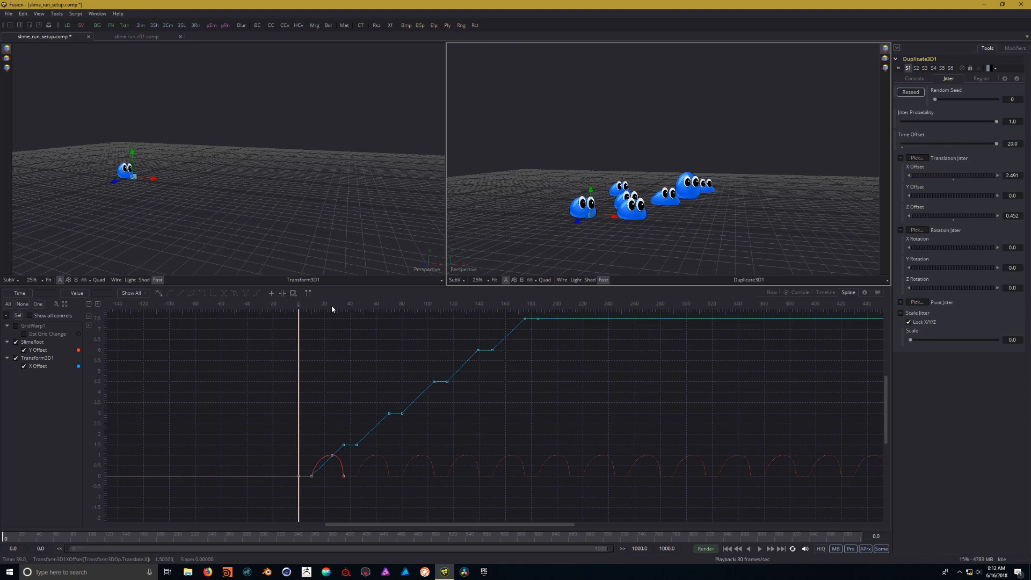
# Step: Try a jitter Time Offset of 80 on Duplicate3D1 and play back part of the staggered hopping crowd
pyautogui.click(1020, 143)
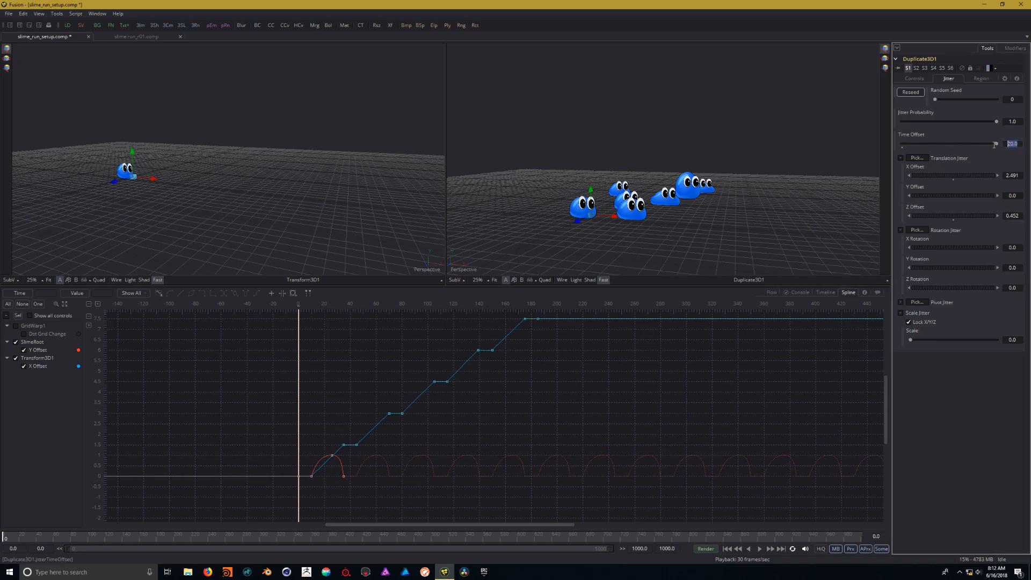
pyautogui.write('80')
pyautogui.press('Tab')
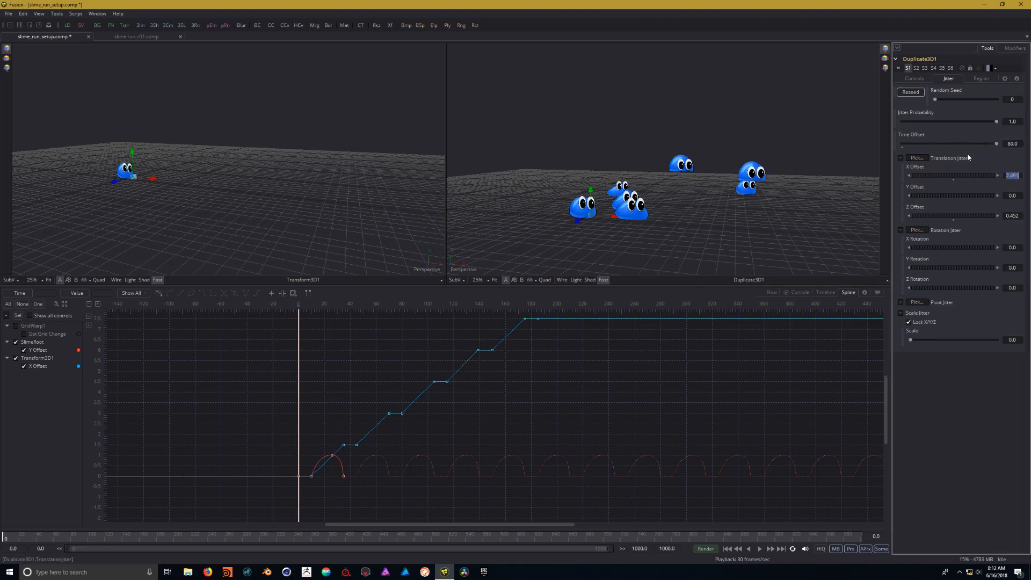
pyautogui.moveTo(663, 234); pyautogui.dragTo(606, 251)
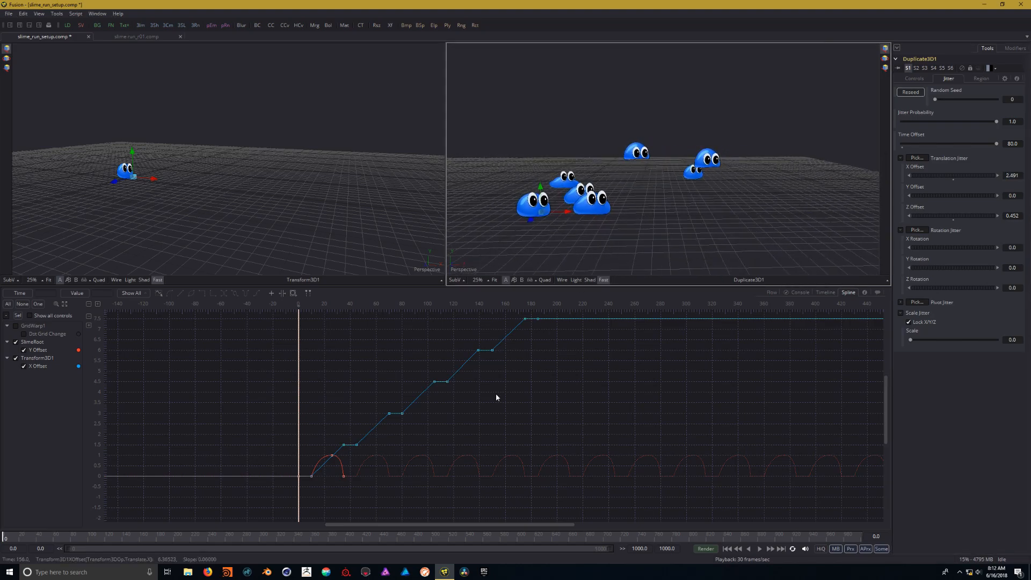
pyautogui.click(760, 549)
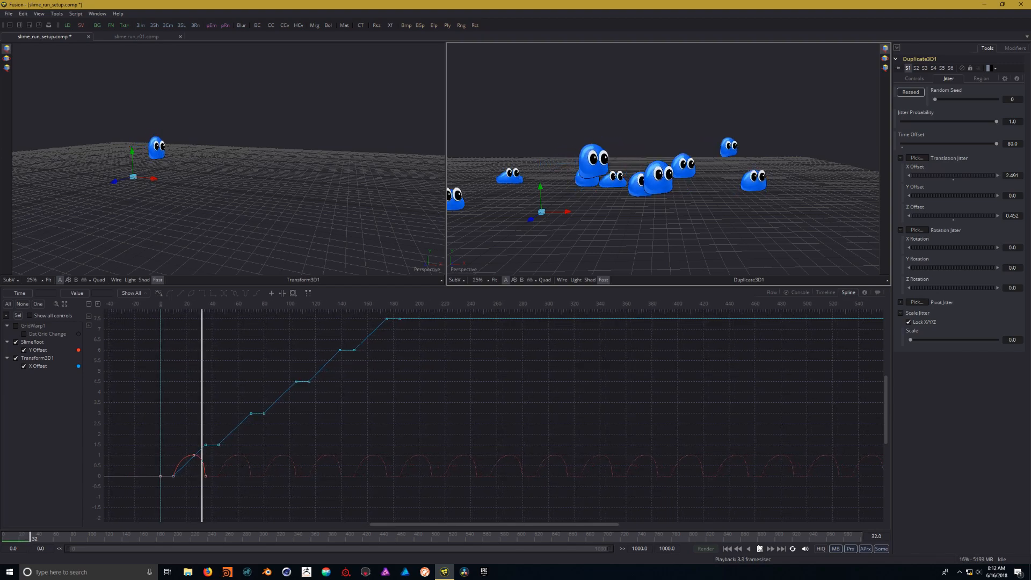
pyautogui.click(759, 549)
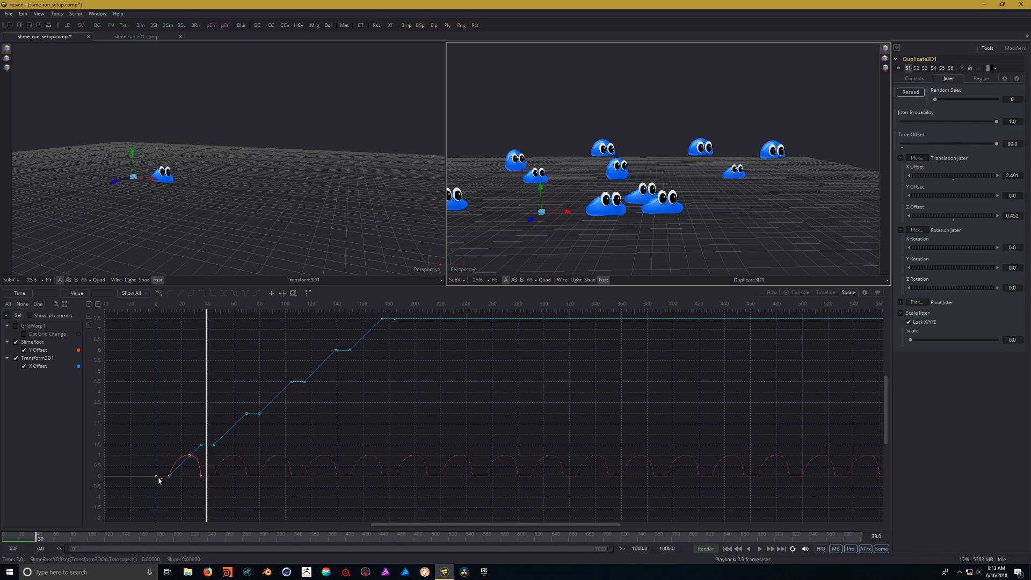
pyautogui.click(760, 548)
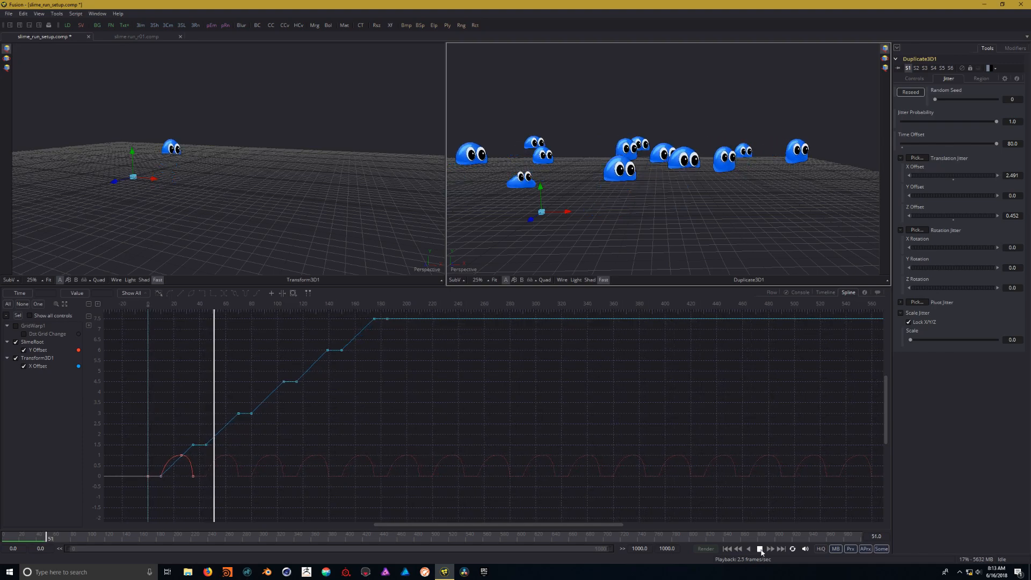
pyautogui.click(760, 549)
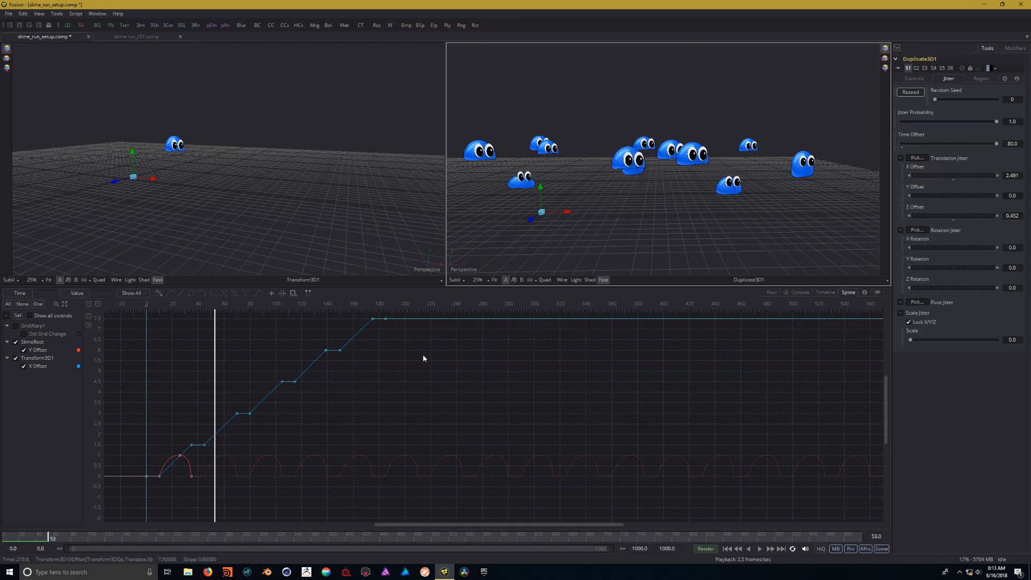
# Step: Set the jitter Time Offset of the duplicated slimes to 60
pyautogui.moveTo(340, 419); pyautogui.dragTo(473, 418)
pyautogui.moveTo(349, 390); pyautogui.dragTo(281, 411)
pyautogui.doubleClick(1013, 143)
pyautogui.write('20')
pyautogui.press('Tab')
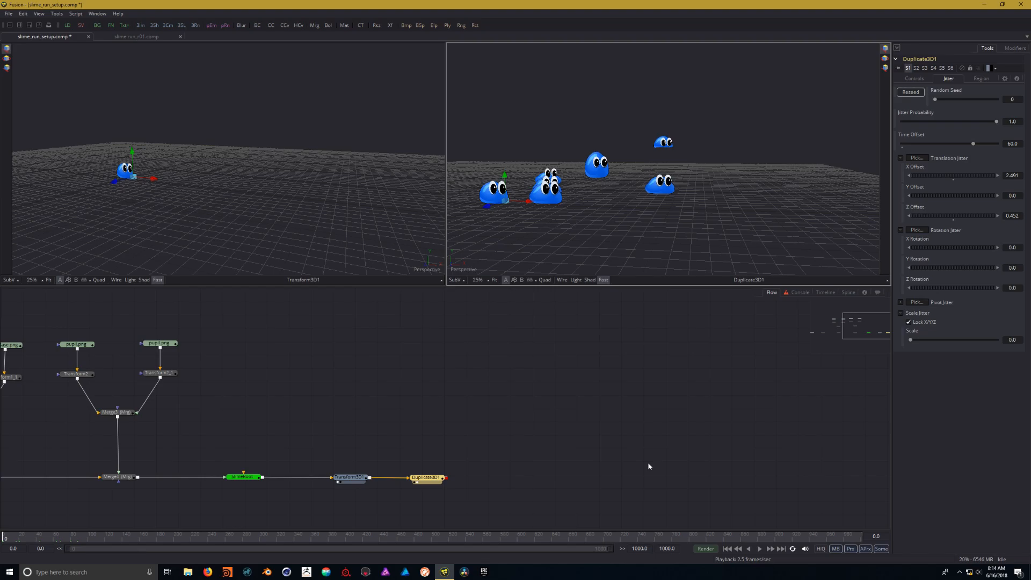
# Step: Add a Merge 3D tool to the flow and place it in line after Duplicate3D1
pyautogui.moveTo(580, 412); pyautogui.dragTo(553, 410)
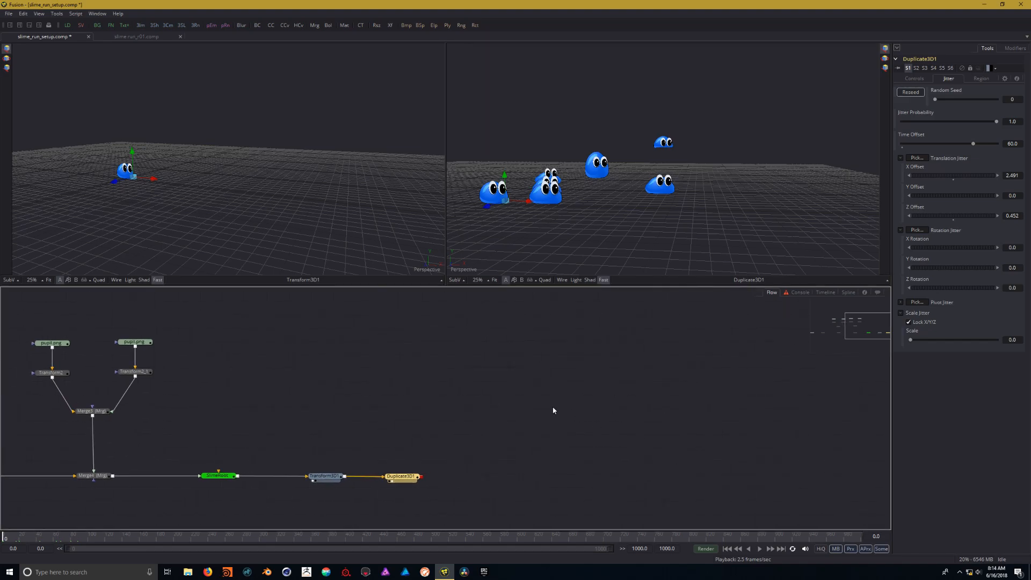
pyautogui.rightClick(488, 369)
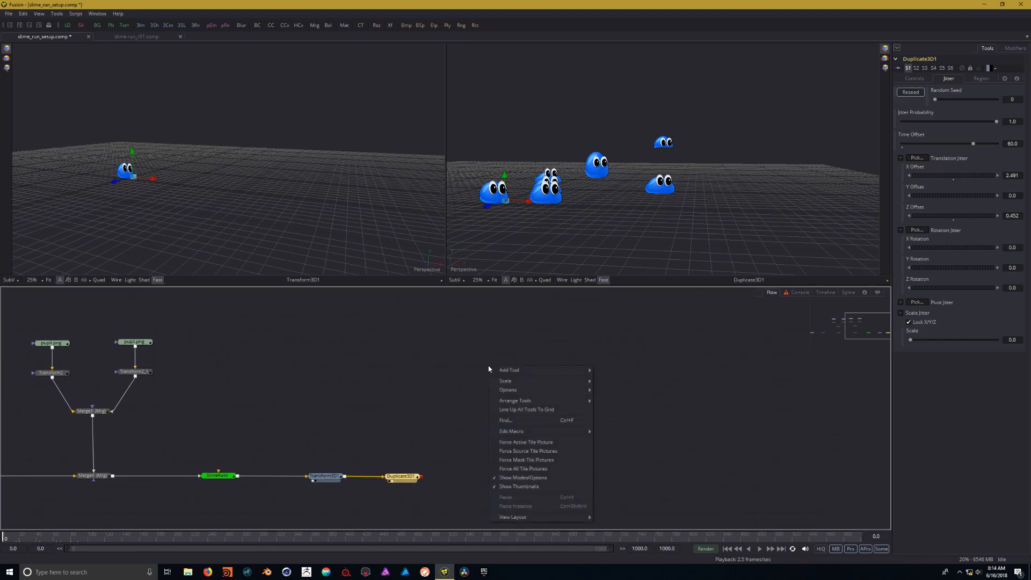
pyautogui.moveTo(502, 369)
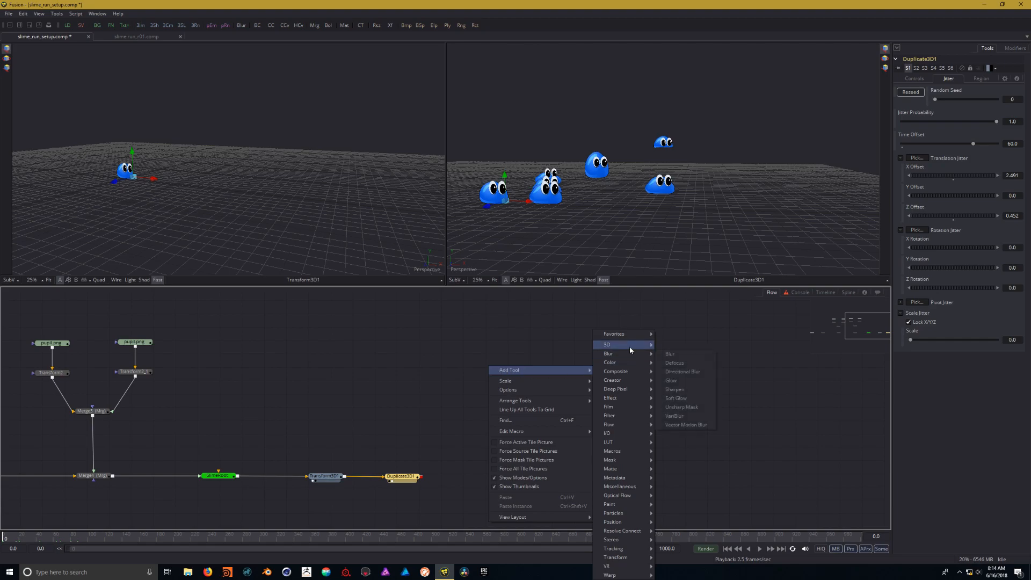
pyautogui.moveTo(629, 347)
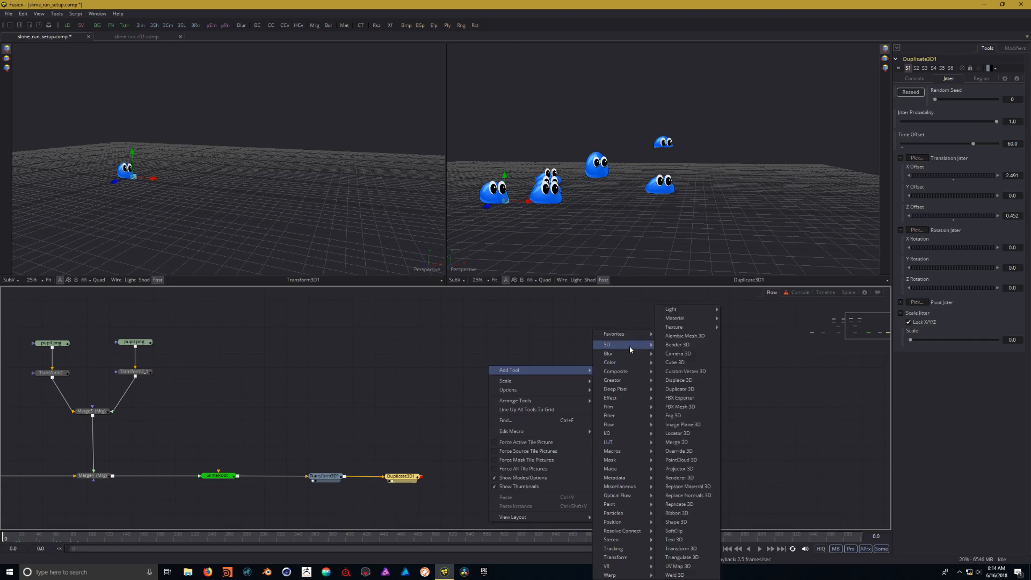
pyautogui.click(692, 444)
pyautogui.rightClick(497, 382)
pyautogui.moveTo(569, 387)
pyautogui.moveTo(641, 347)
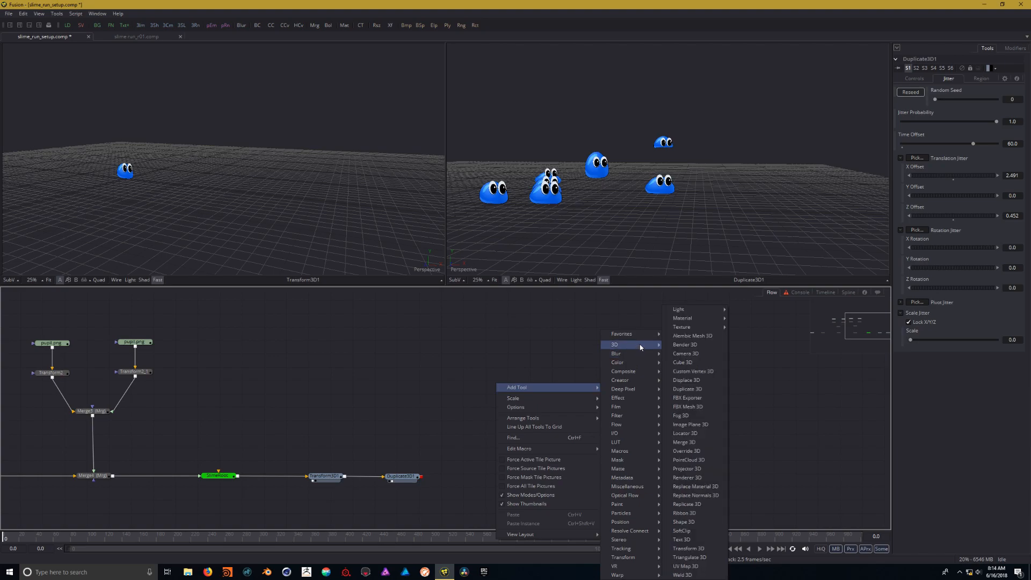
pyautogui.click(685, 442)
pyautogui.moveTo(490, 386); pyautogui.dragTo(485, 479)
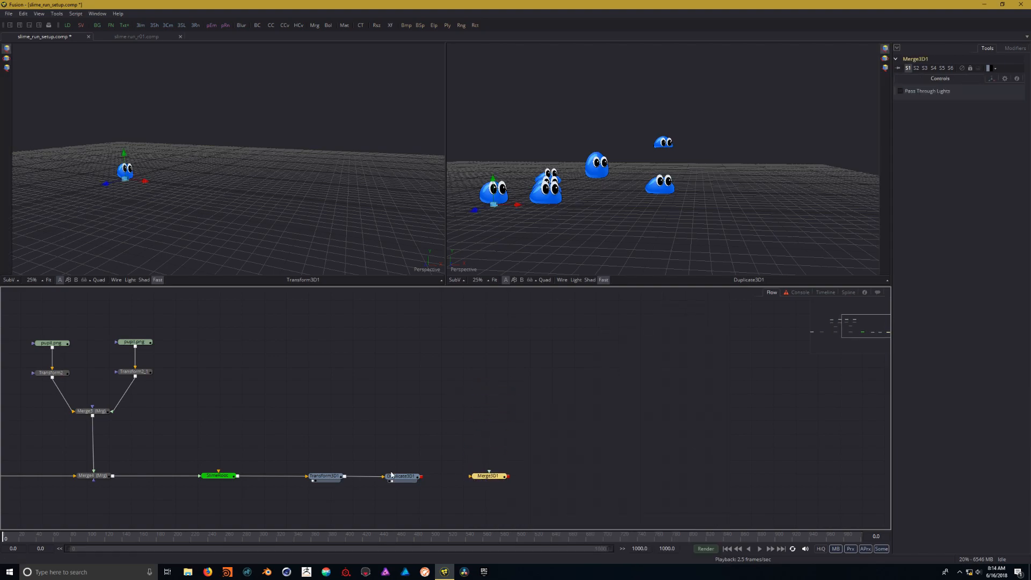
# Step: Connect Duplicate3D1's output to Merge3D1 and show the merge in the first viewer
pyautogui.click(424, 488)
pyautogui.moveTo(422, 477); pyautogui.dragTo(327, 193)
pyautogui.moveTo(532, 445); pyautogui.dragTo(506, 431)
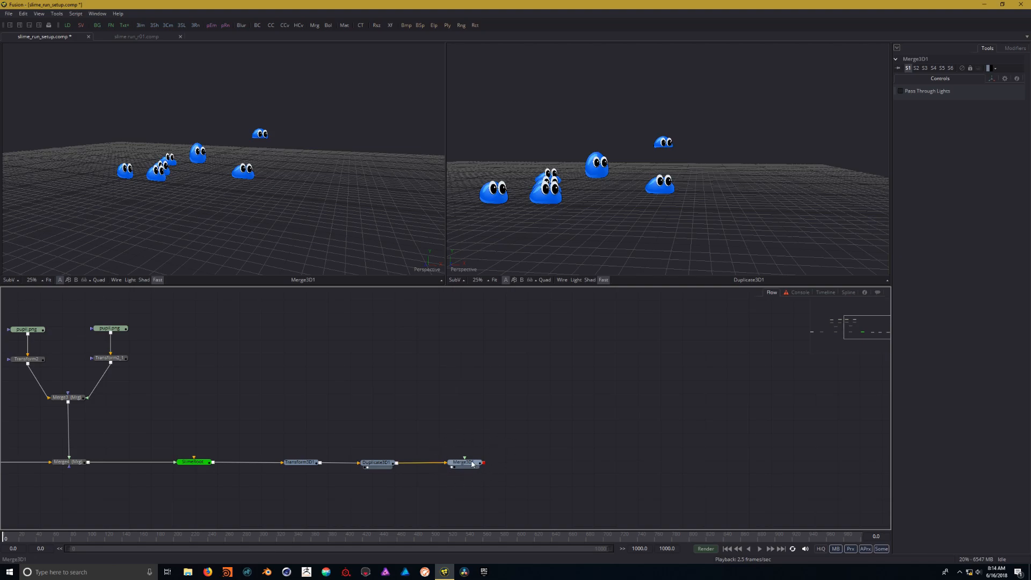
pyautogui.moveTo(468, 465); pyautogui.dragTo(472, 468)
# Step: Add a Camera 3D tool above Merge3D1 and connect its output to the merge
pyautogui.moveTo(505, 397); pyautogui.dragTo(506, 411)
pyautogui.rightClick(451, 359)
pyautogui.moveTo(471, 361)
pyautogui.moveTo(586, 345)
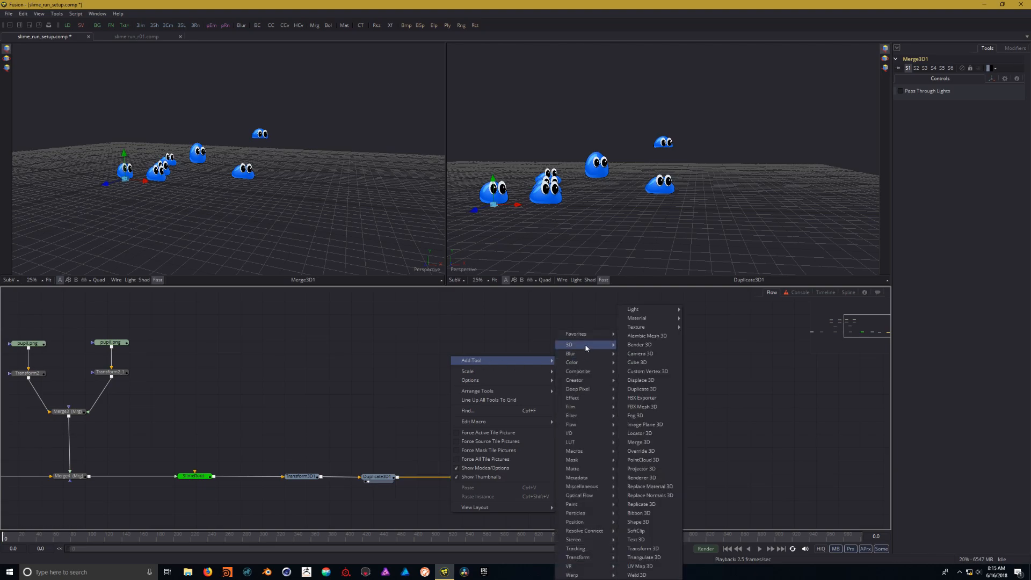
pyautogui.click(640, 354)
pyautogui.moveTo(464, 363); pyautogui.dragTo(471, 416)
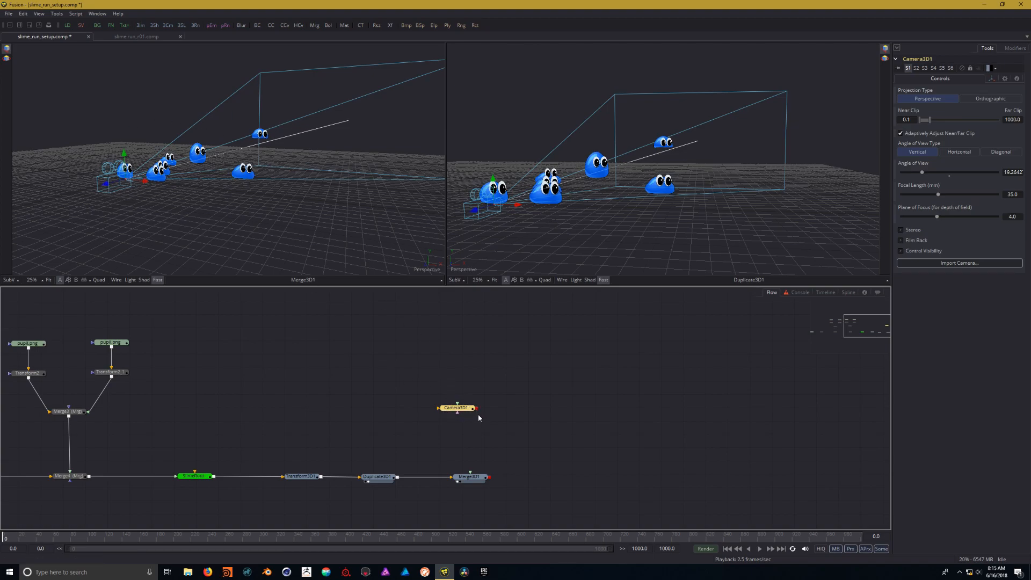
pyautogui.moveTo(477, 408); pyautogui.dragTo(482, 477)
pyautogui.moveTo(463, 411); pyautogui.dragTo(473, 418)
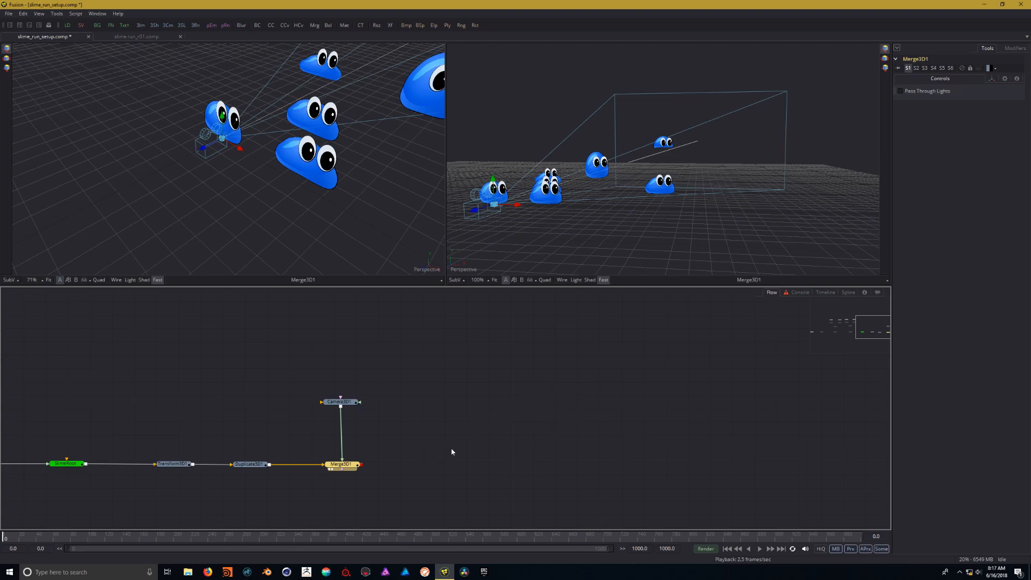
# Step: Add a Renderer 3D tool to the flow and place it in line after Merge3D1
pyautogui.moveTo(451, 449); pyautogui.dragTo(450, 443)
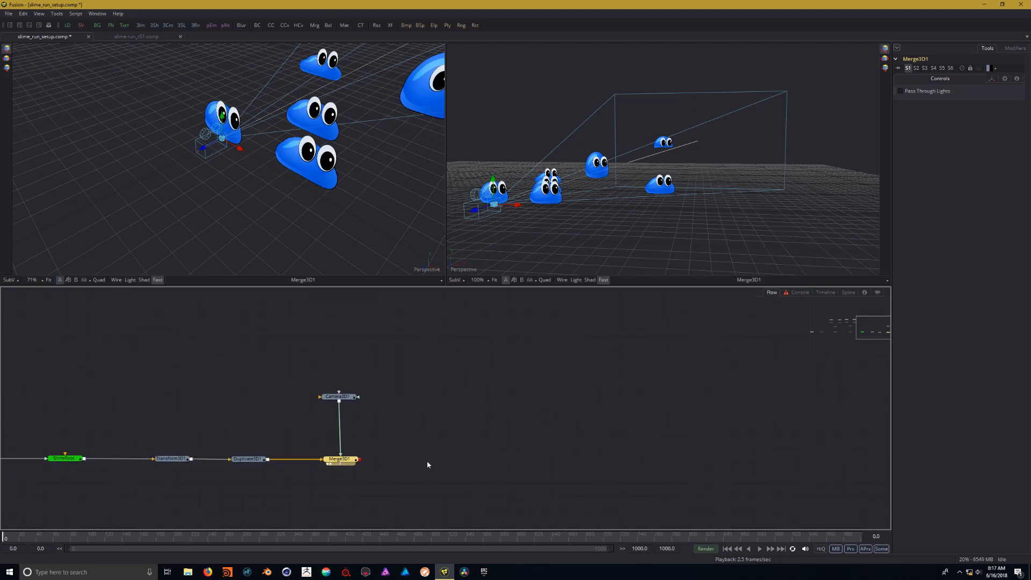
pyautogui.rightClick(413, 367)
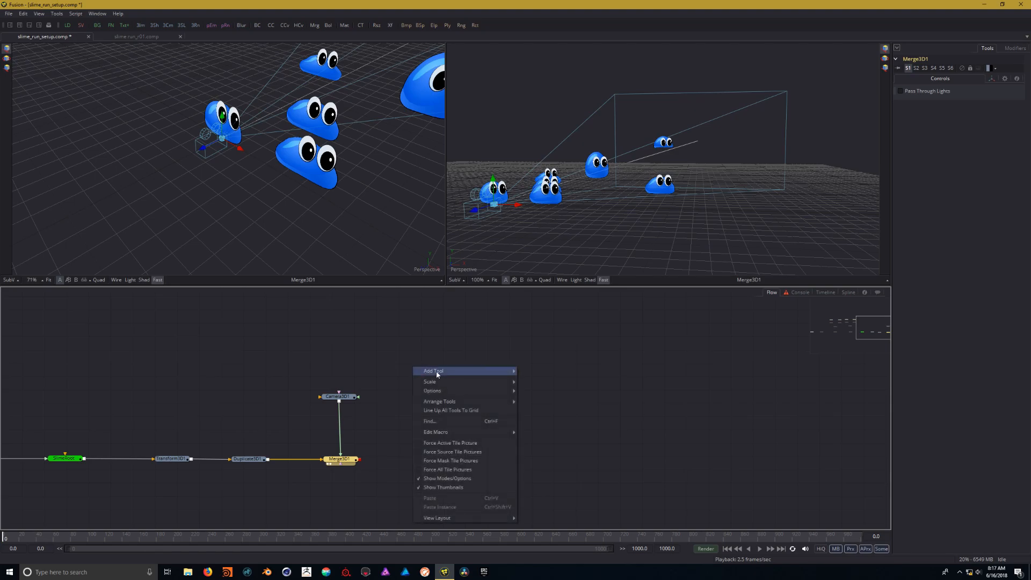
pyautogui.moveTo(478, 373)
pyautogui.moveTo(541, 346)
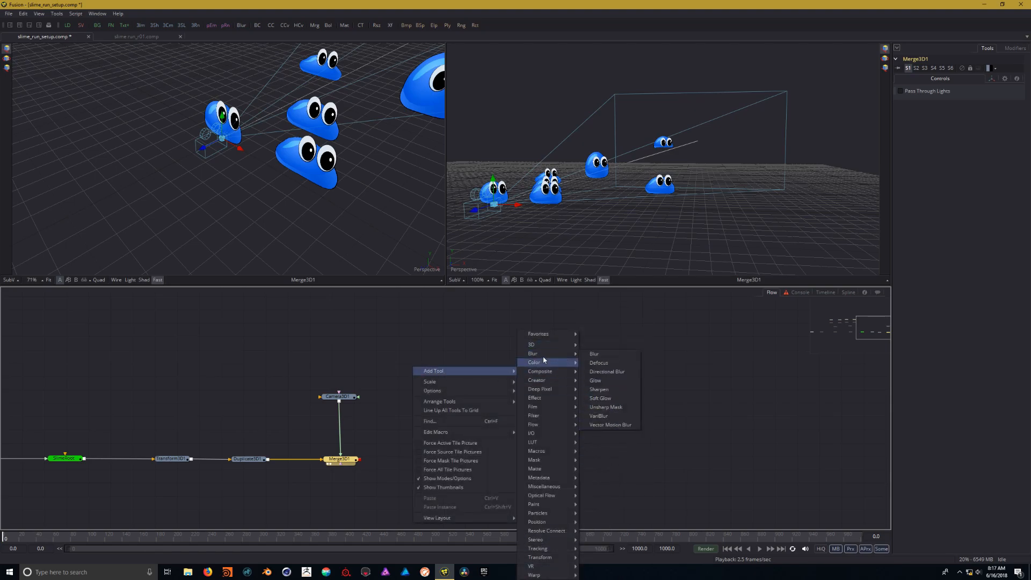
pyautogui.click(606, 480)
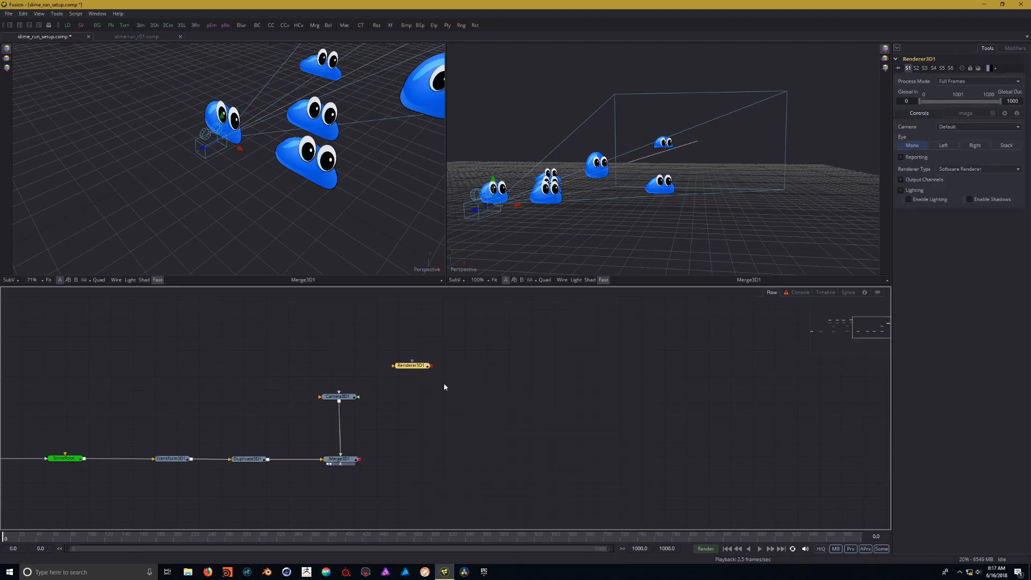
pyautogui.moveTo(417, 367); pyautogui.dragTo(444, 462)
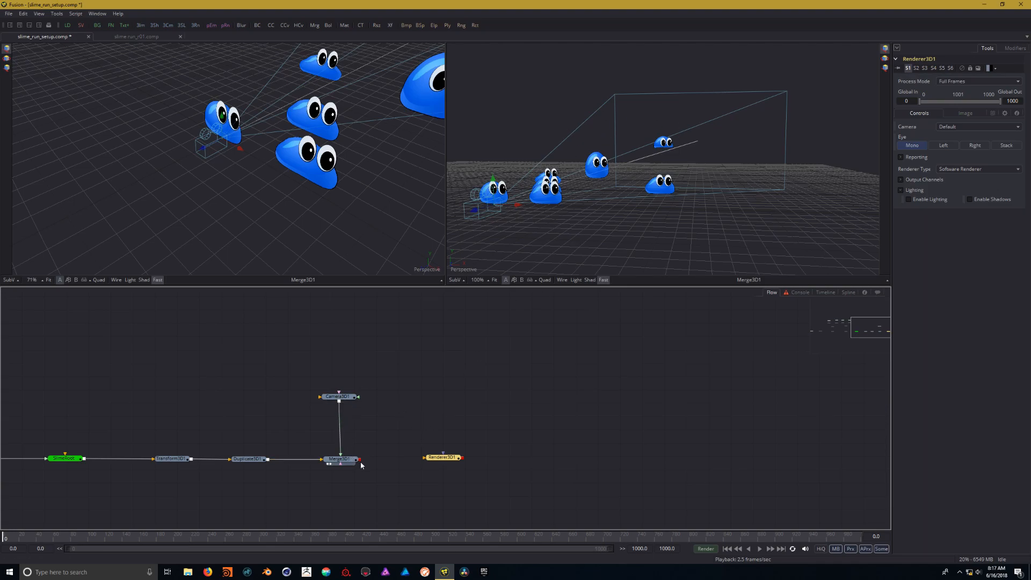
# Step: Connect Merge3D1's output to Renderer3D1 and display the whole rendered frame in the second viewer
pyautogui.moveTo(359, 459); pyautogui.dragTo(449, 462)
pyautogui.press('2')
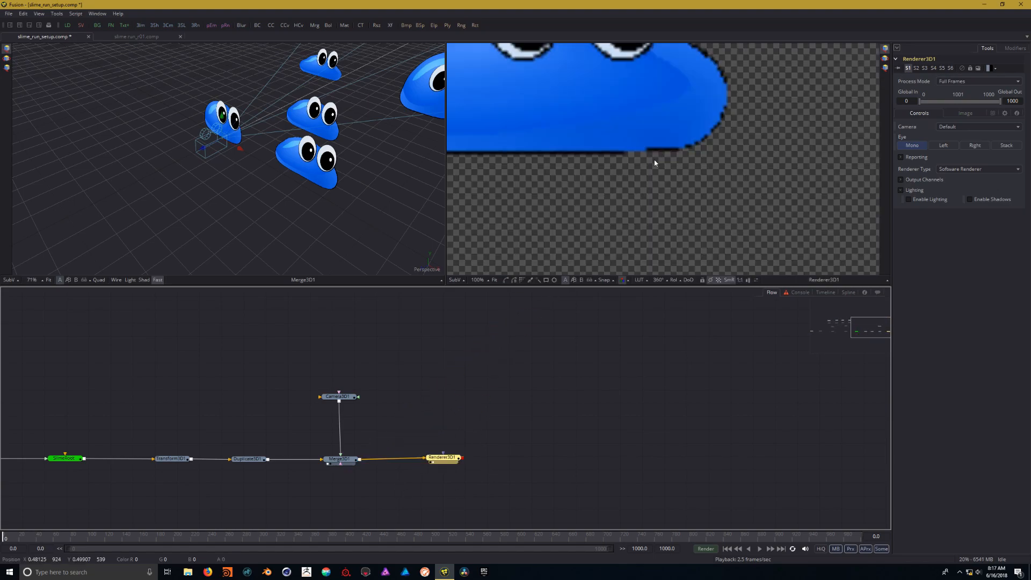
pyautogui.scroll(-3, 630, 169)
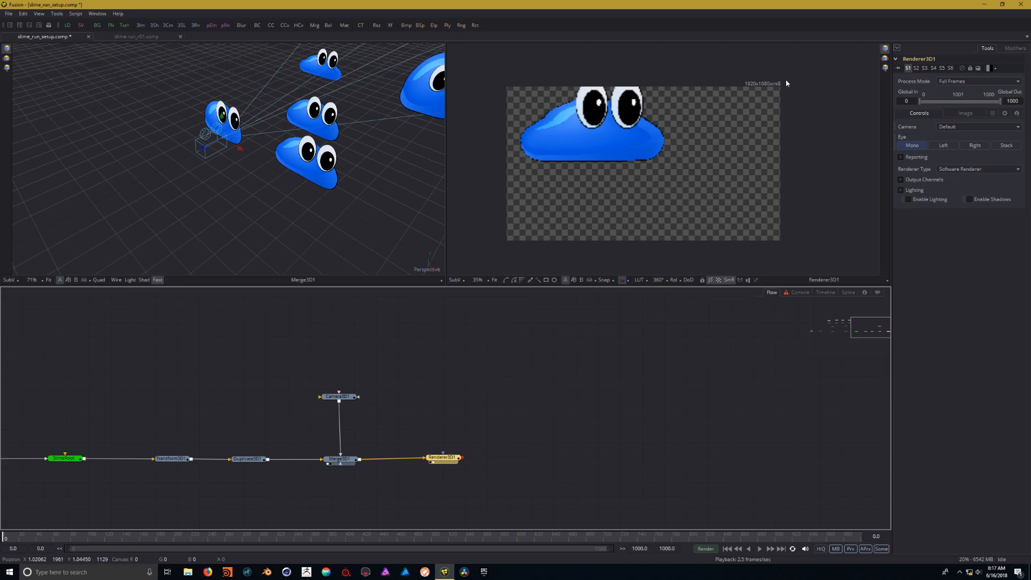
# Step: Set Renderer3D1's image depth to float16
pyautogui.click(965, 113)
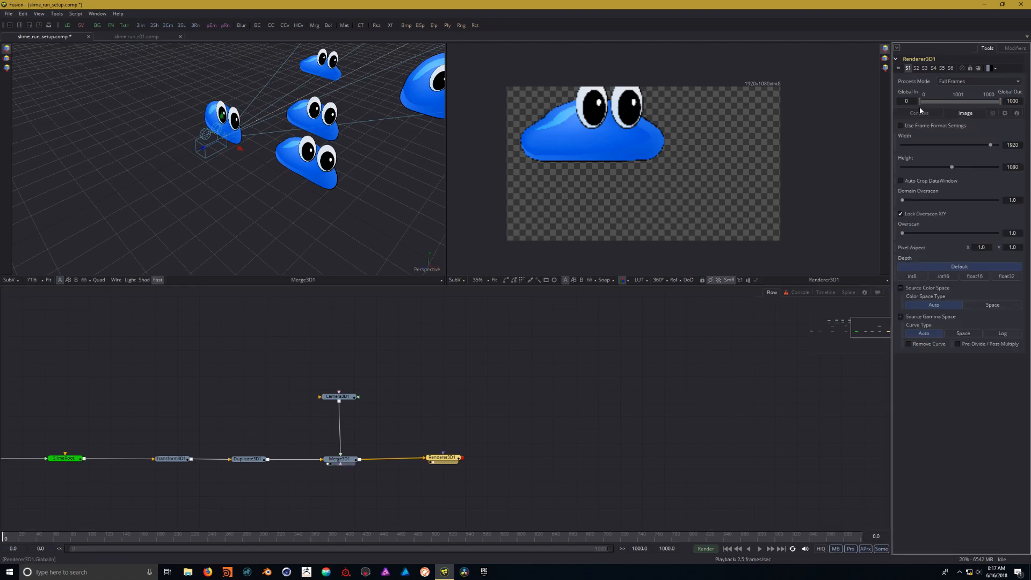
pyautogui.click(977, 277)
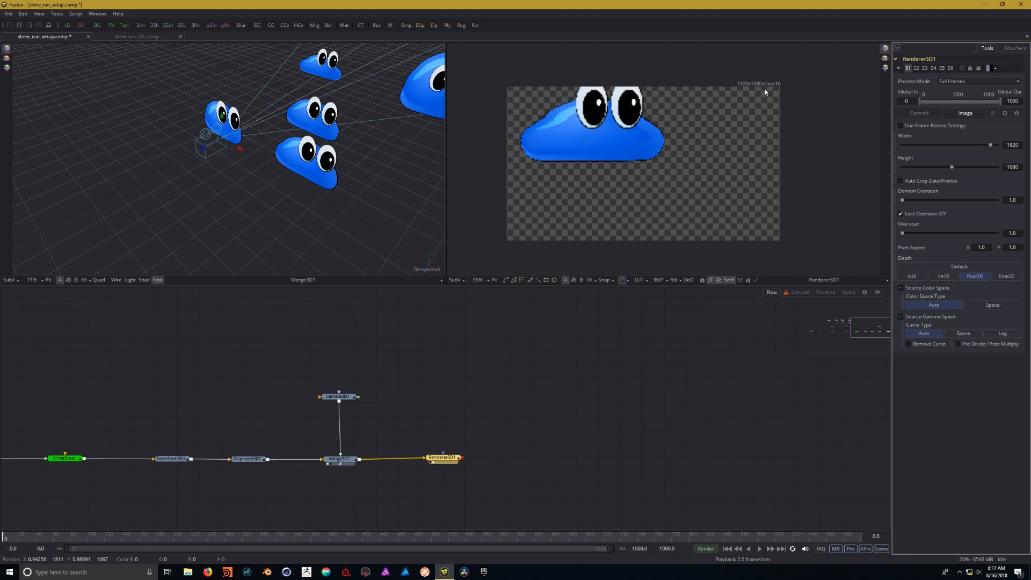
# Step: Change Renderer3D1's renderer type to OpenGL Renderer and expand its Output Channels and Accumulation Effects options
pyautogui.click(924, 112)
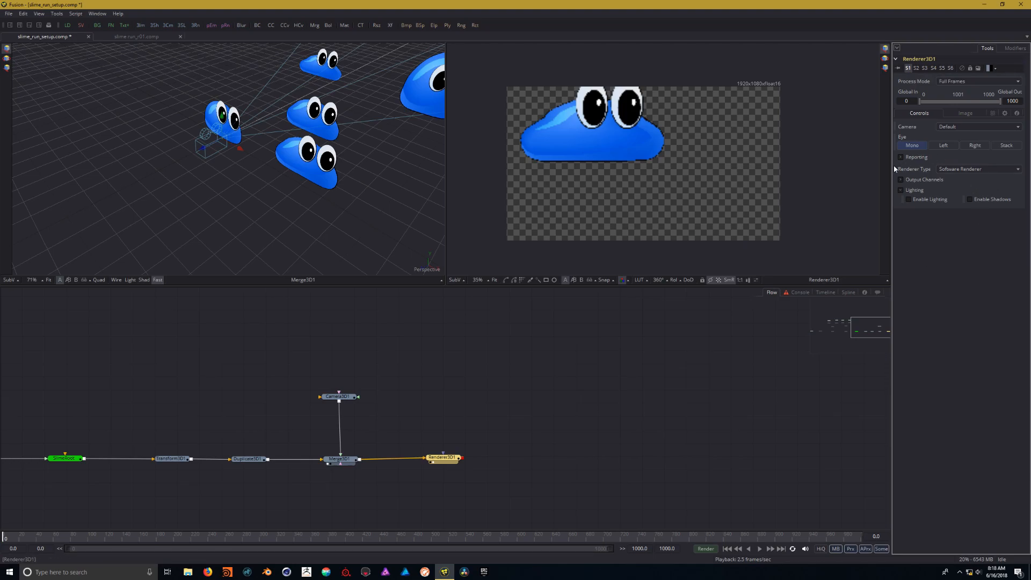
pyautogui.click(979, 170)
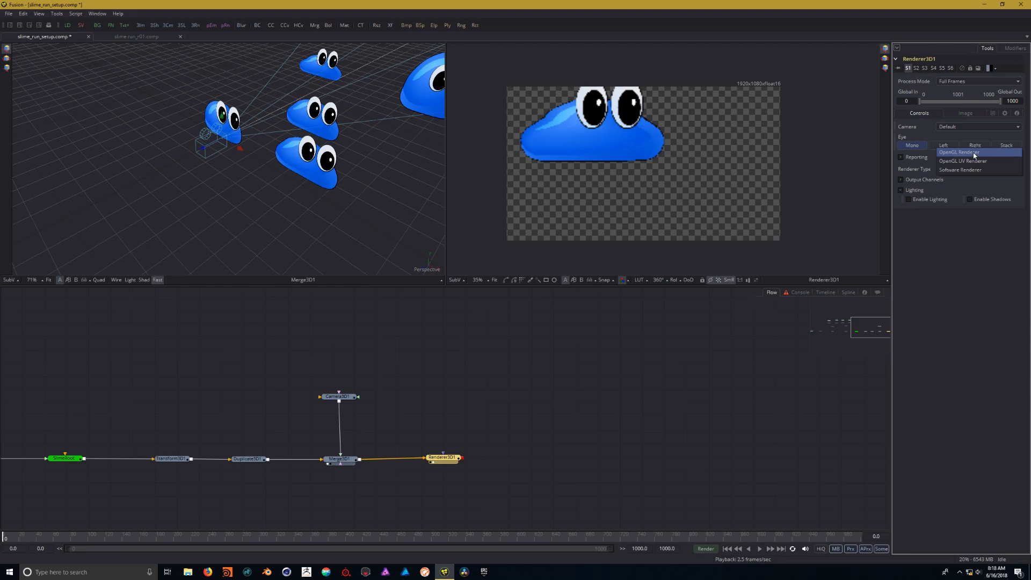
pyautogui.click(974, 152)
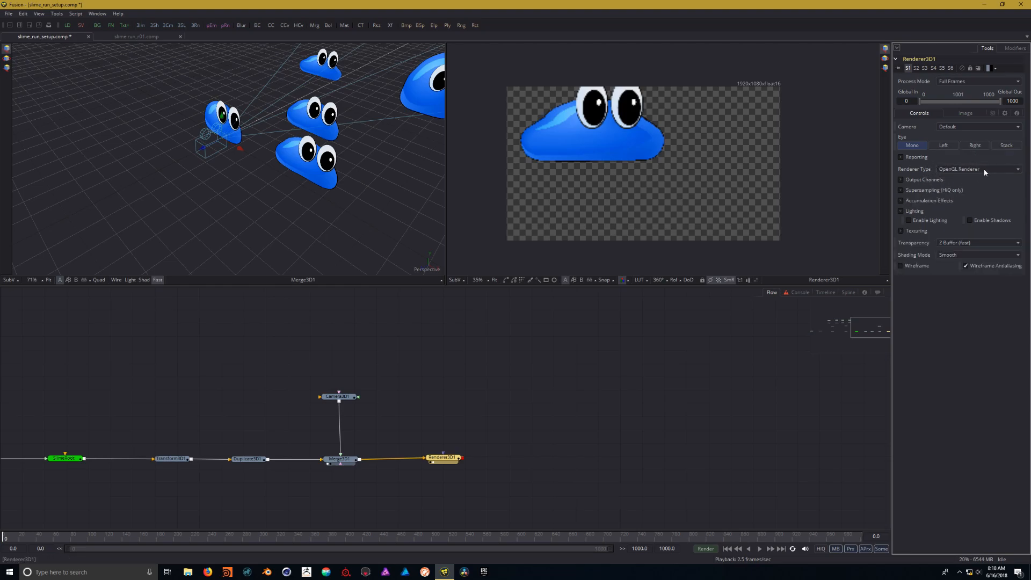
pyautogui.click(901, 180)
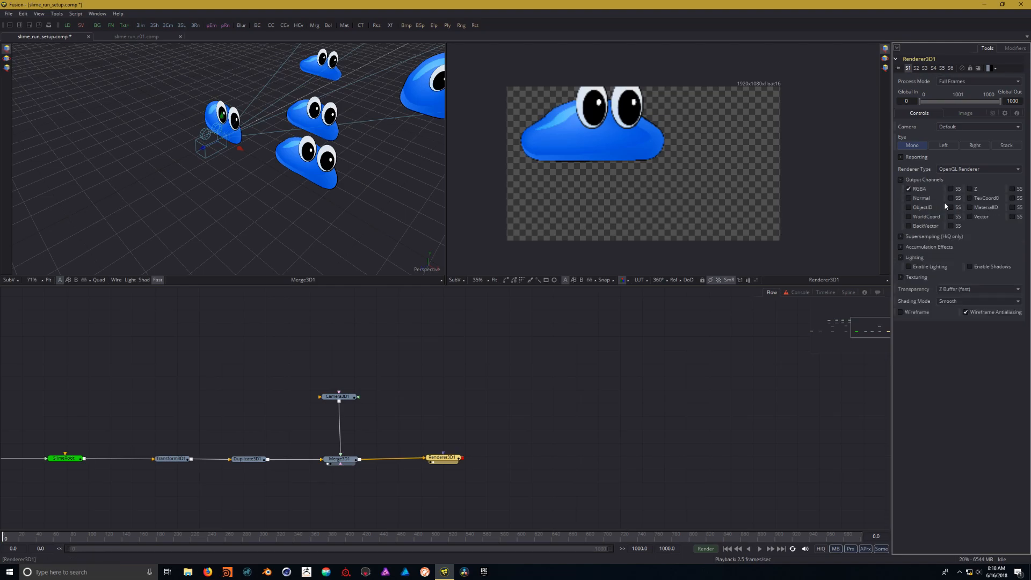
pyautogui.click(901, 245)
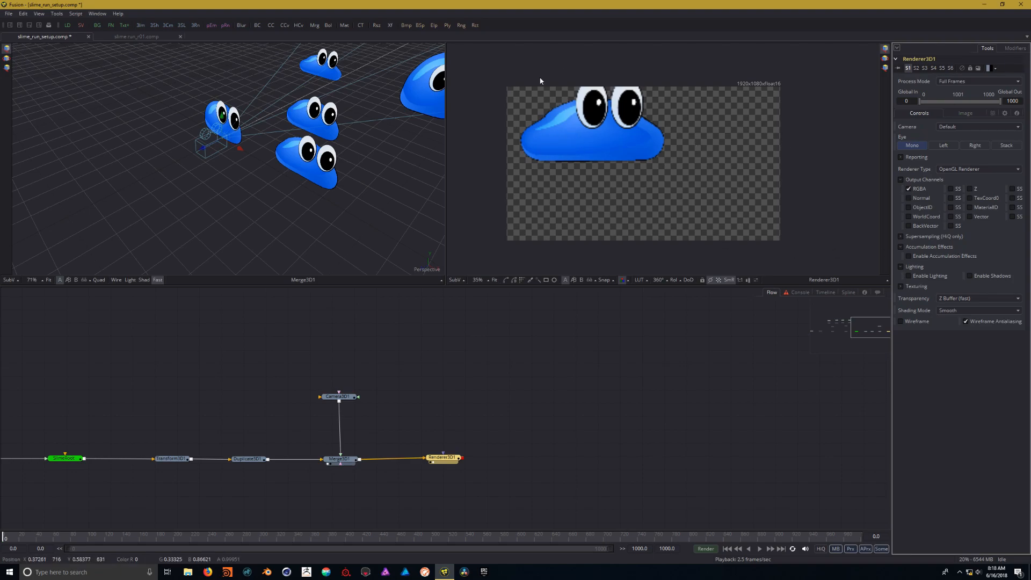
# Step: Select Camera3D1 and pull it well back from the slimes so that more of the crowd fits in the rendered frame
pyautogui.moveTo(252, 186); pyautogui.dragTo(217, 194)
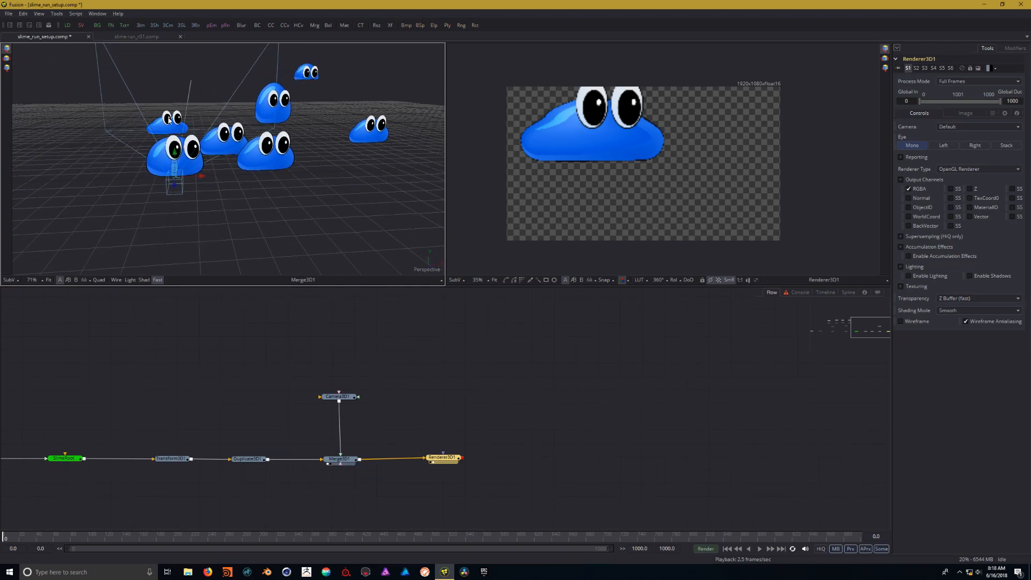
pyautogui.moveTo(207, 131); pyautogui.dragTo(252, 226)
pyautogui.click(344, 396)
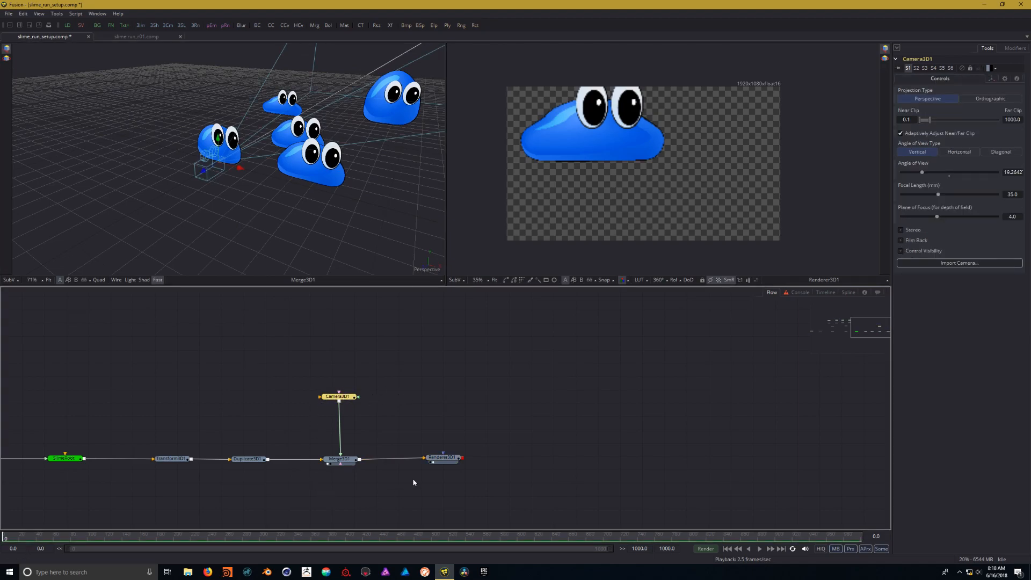
pyautogui.moveTo(284, 156); pyautogui.dragTo(217, 192)
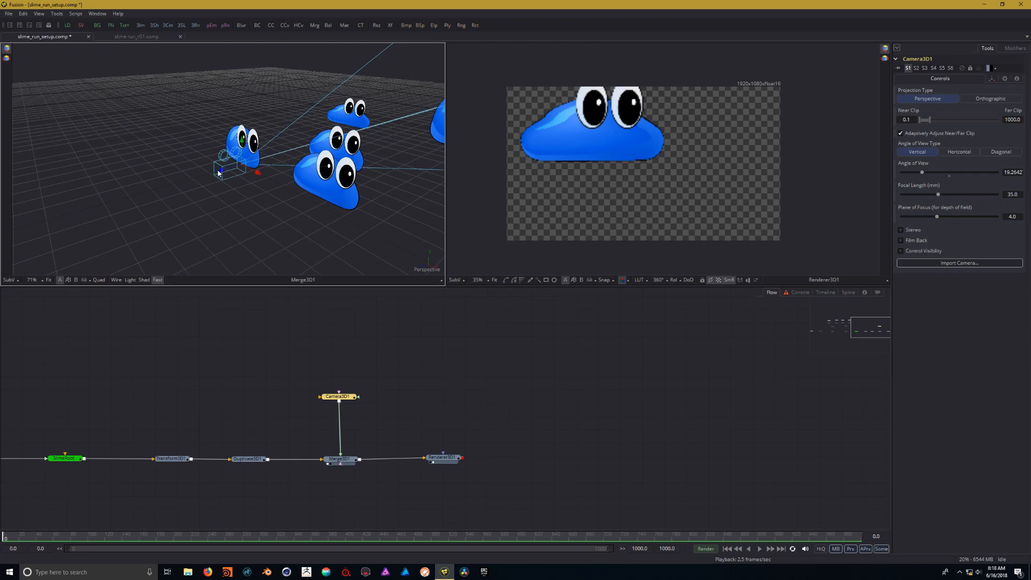
pyautogui.moveTo(222, 173); pyautogui.dragTo(20, 235)
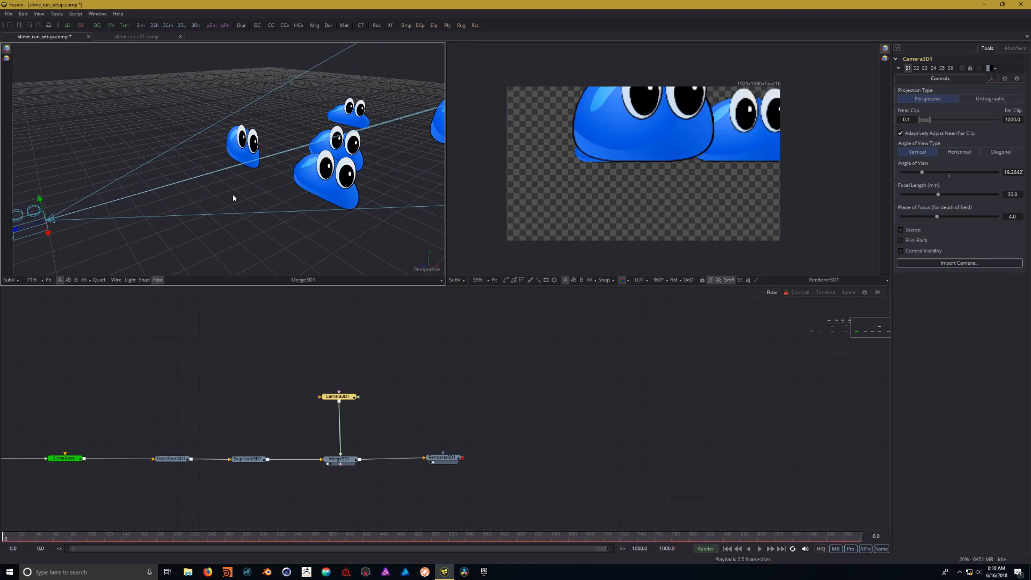
pyautogui.scroll(-5, 232, 197)
pyautogui.moveTo(221, 204); pyautogui.dragTo(225, 213)
pyautogui.moveTo(152, 188); pyautogui.dragTo(12, 246)
pyautogui.moveTo(231, 207); pyautogui.dragTo(322, 187)
pyautogui.scroll(-2, 323, 187)
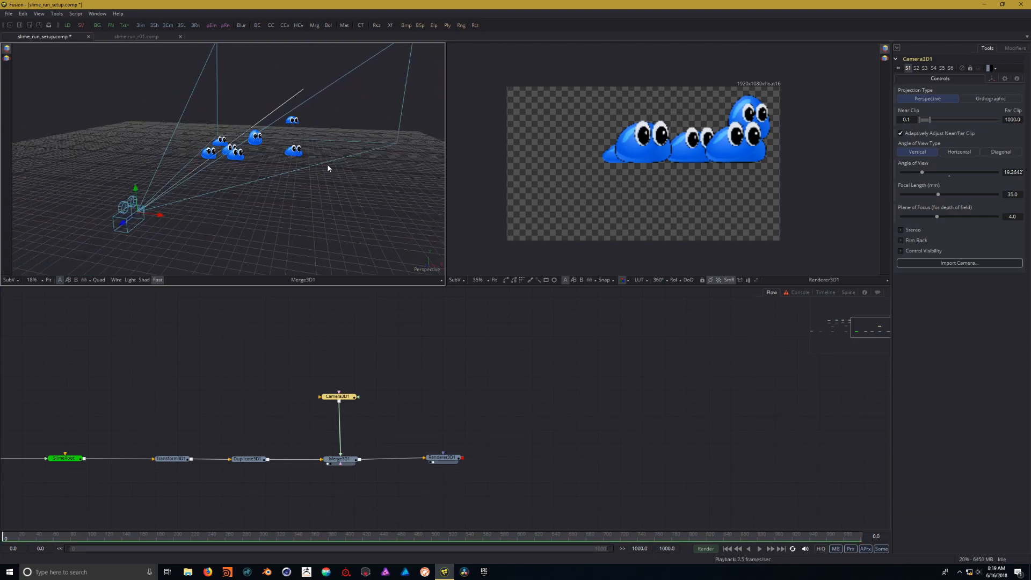
# Step: Shift Camera3D1 sideways in the 3D scene to spread the slime crowd across the rendered frame
pyautogui.moveTo(138, 228); pyautogui.dragTo(209, 226)
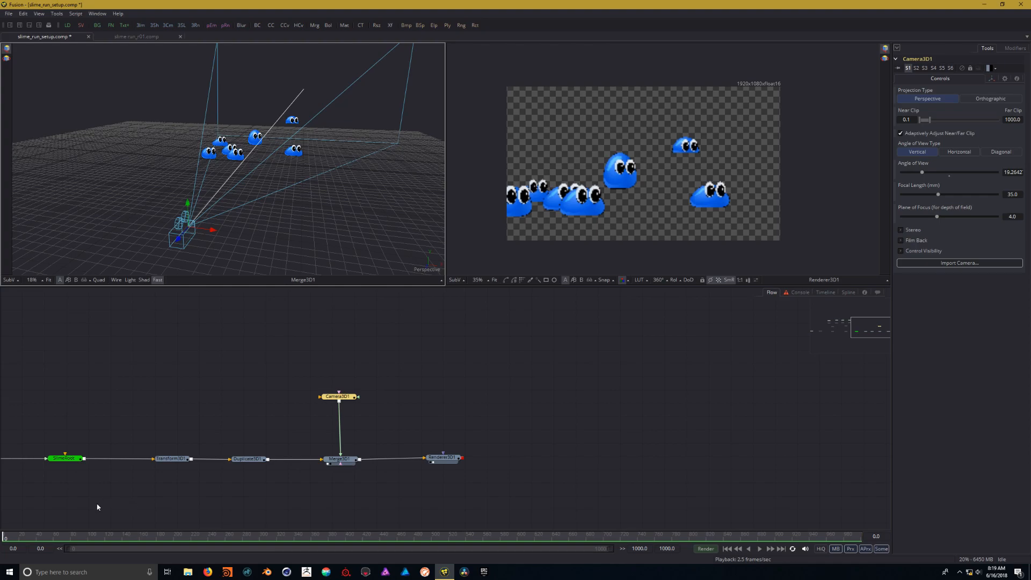
pyautogui.moveTo(3, 539)
pyautogui.mouseDown()
pyautogui.moveTo(58, 541)
pyautogui.moveTo(2, 537)
pyautogui.mouseUp()
pyautogui.moveTo(212, 234); pyautogui.dragTo(231, 238)
pyautogui.click(7, 536)
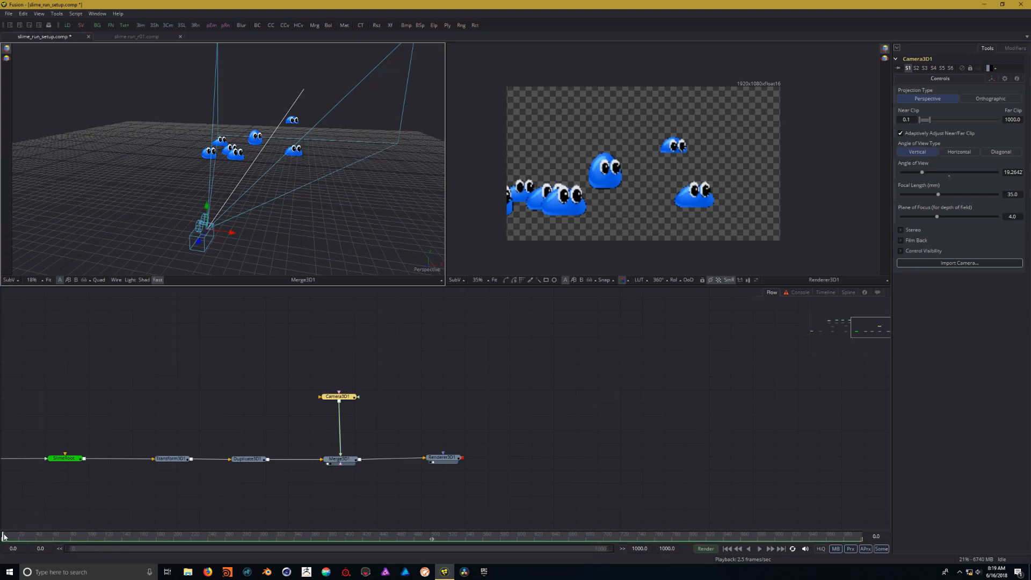
pyautogui.moveTo(6, 536)
pyautogui.mouseDown()
pyautogui.moveTo(81, 540)
pyautogui.moveTo(2, 539)
pyautogui.mouseUp()
# Step: Turn off proxy mode and inspect the slimes in the rendered view at full resolution
pyautogui.scroll(1, 632, 181)
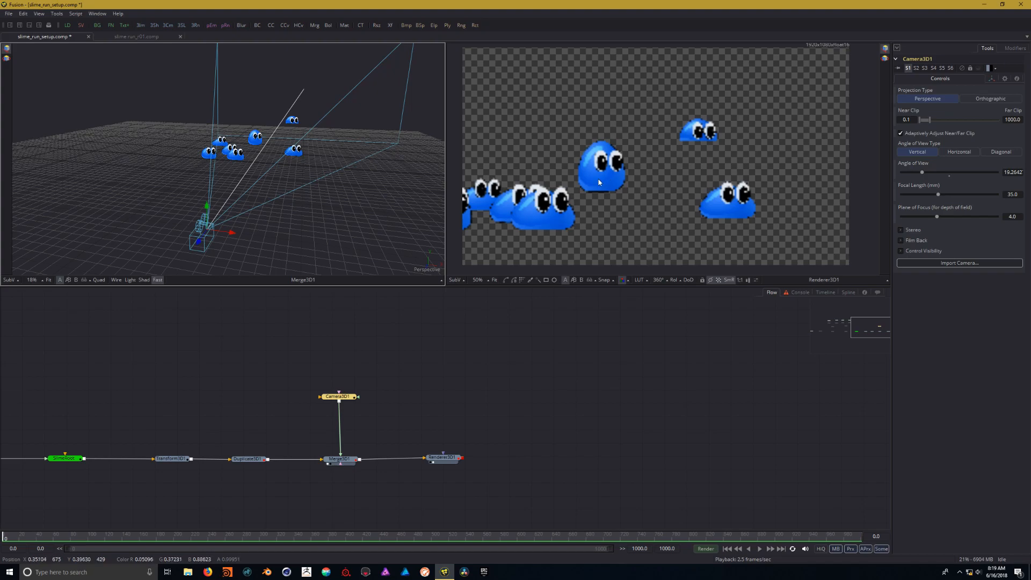
pyautogui.click(851, 549)
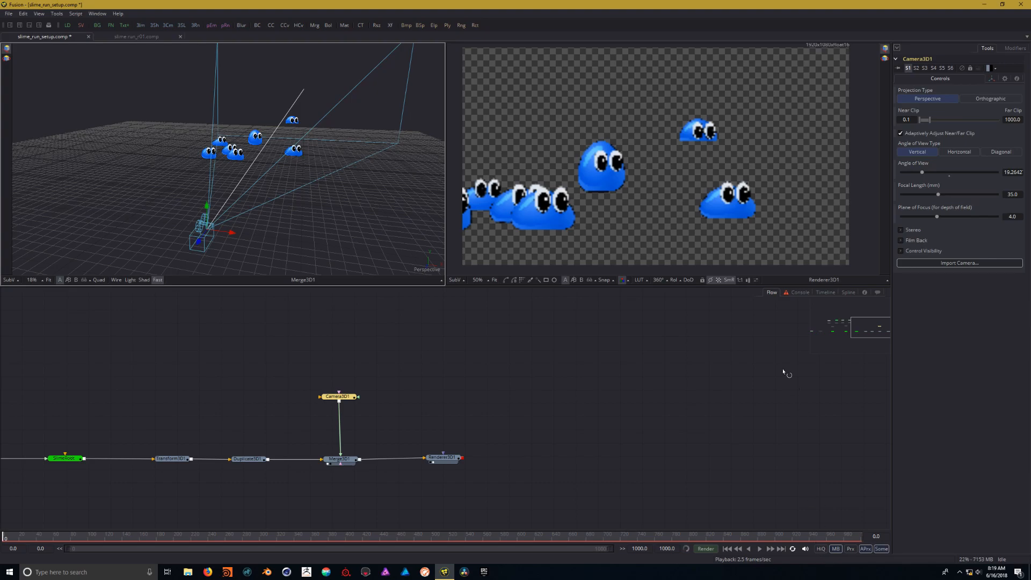
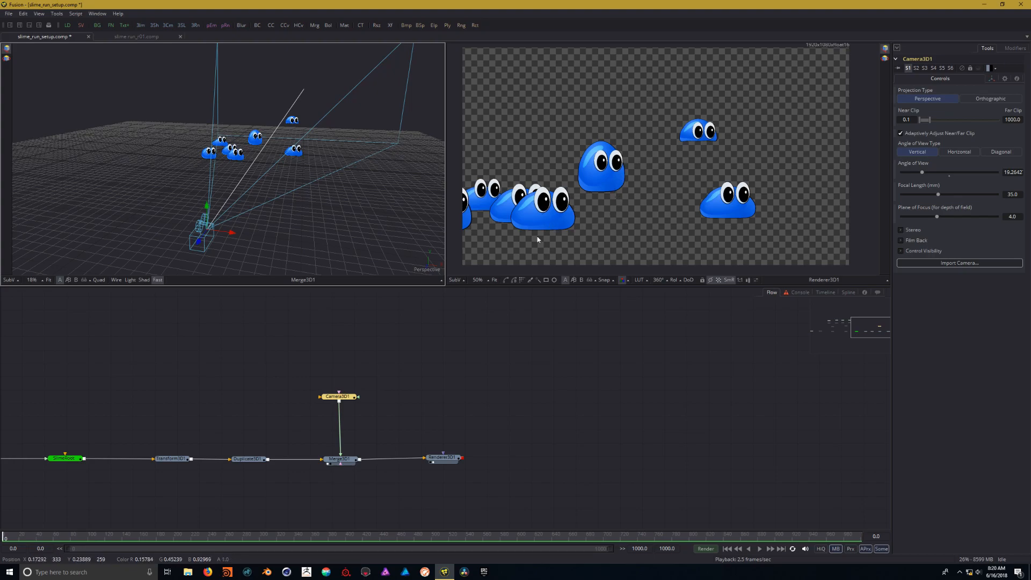
pyautogui.moveTo(625, 233)
pyautogui.mouseDown()
pyautogui.moveTo(639, 236)
pyautogui.moveTo(629, 240)
pyautogui.mouseUp()
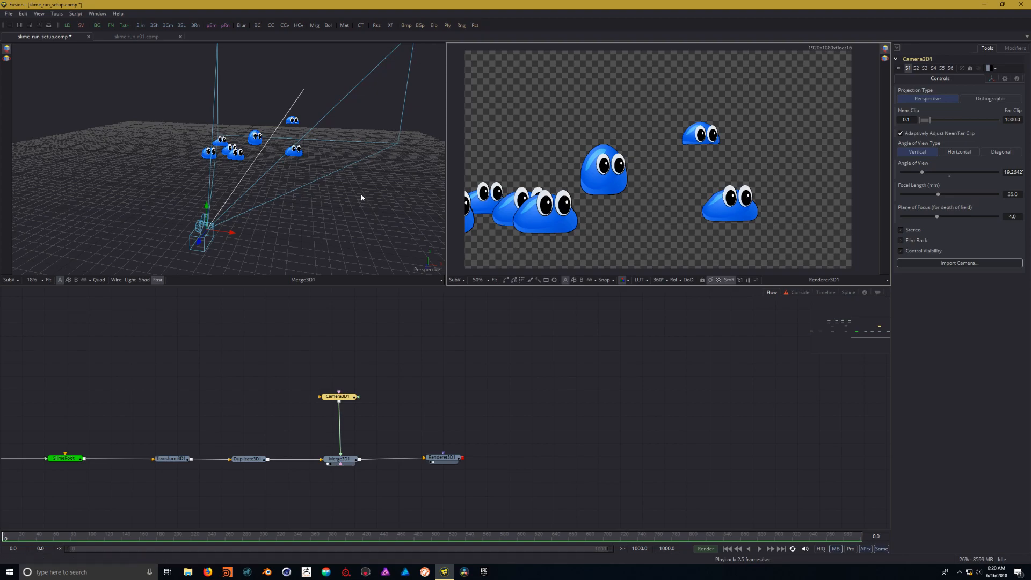
# Step: Expand Camera3D1's Control Visibility options and turn on the Plane of Focus display
pyautogui.moveTo(382, 177); pyautogui.dragTo(611, 199)
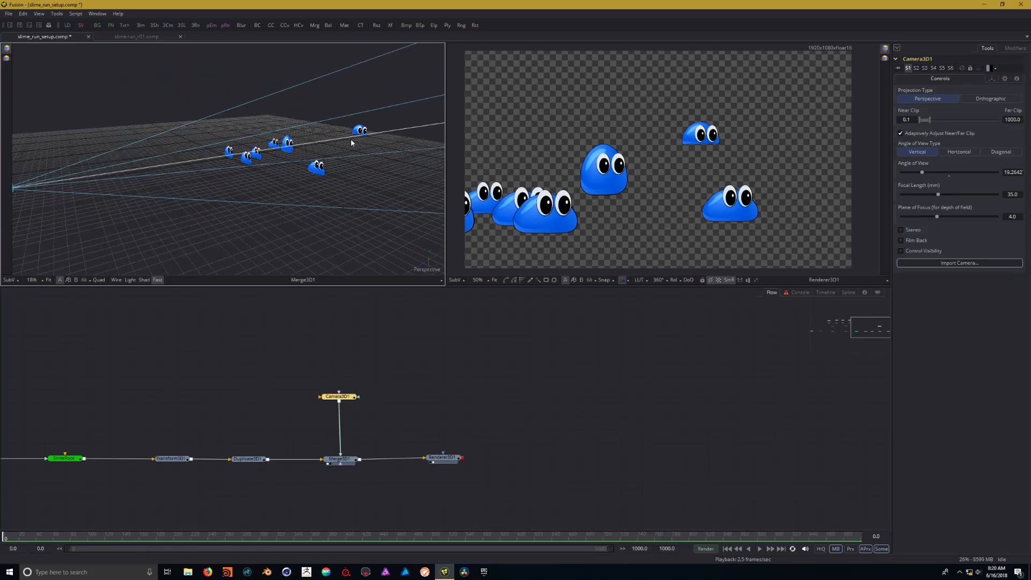
pyautogui.moveTo(481, 371); pyautogui.dragTo(495, 375)
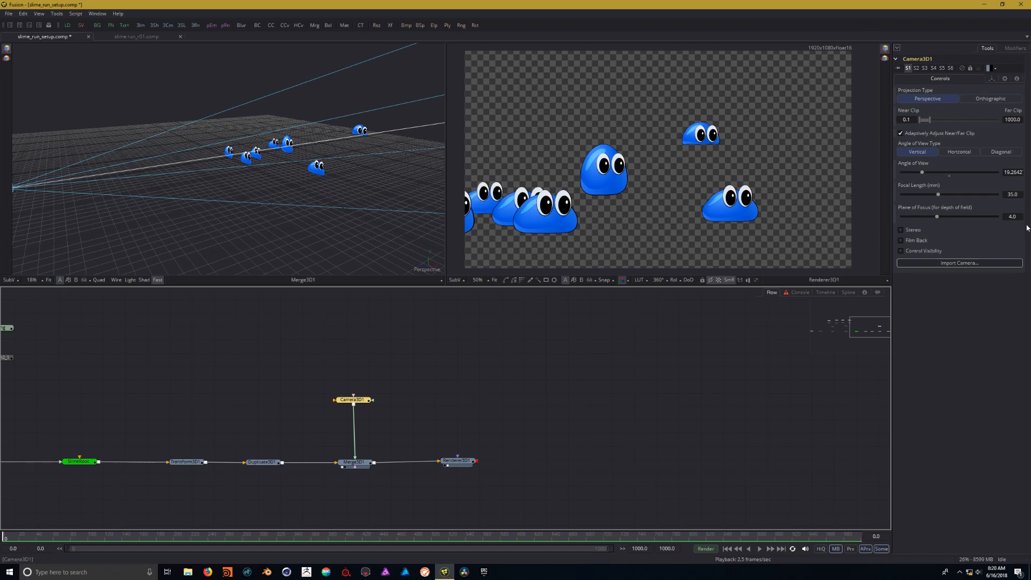
pyautogui.click(912, 251)
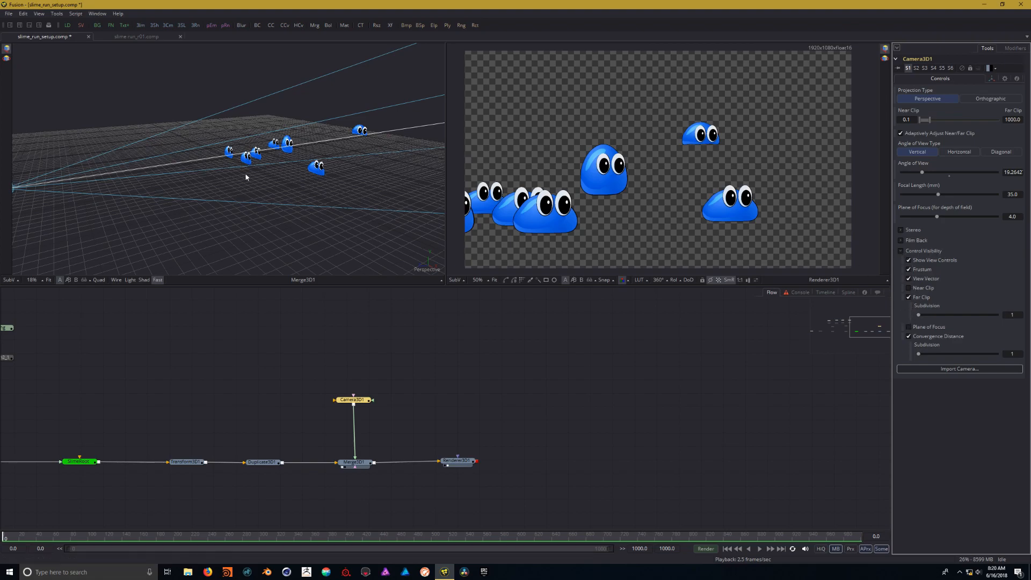
pyautogui.moveTo(343, 199); pyautogui.dragTo(383, 231)
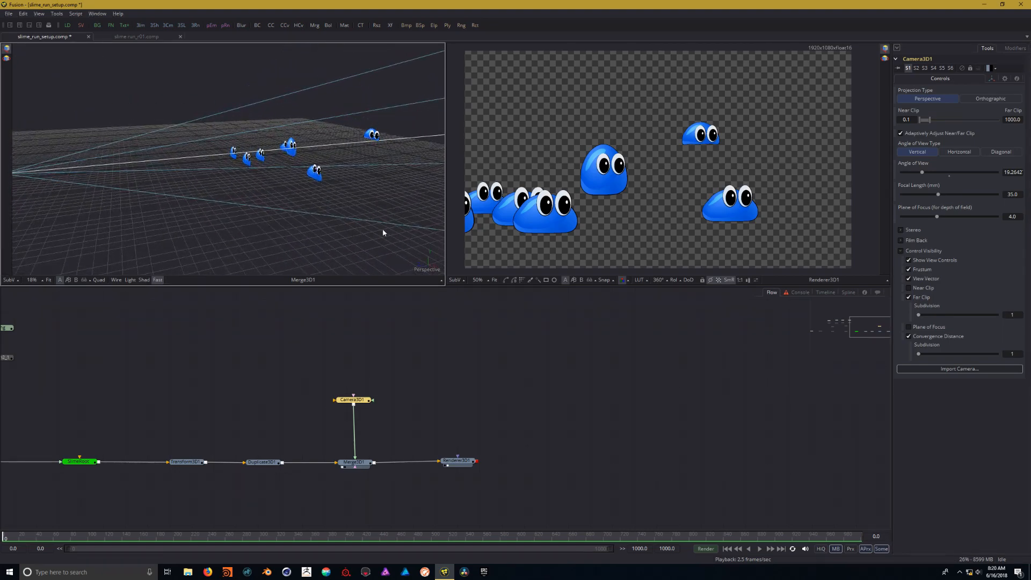
pyautogui.click(910, 326)
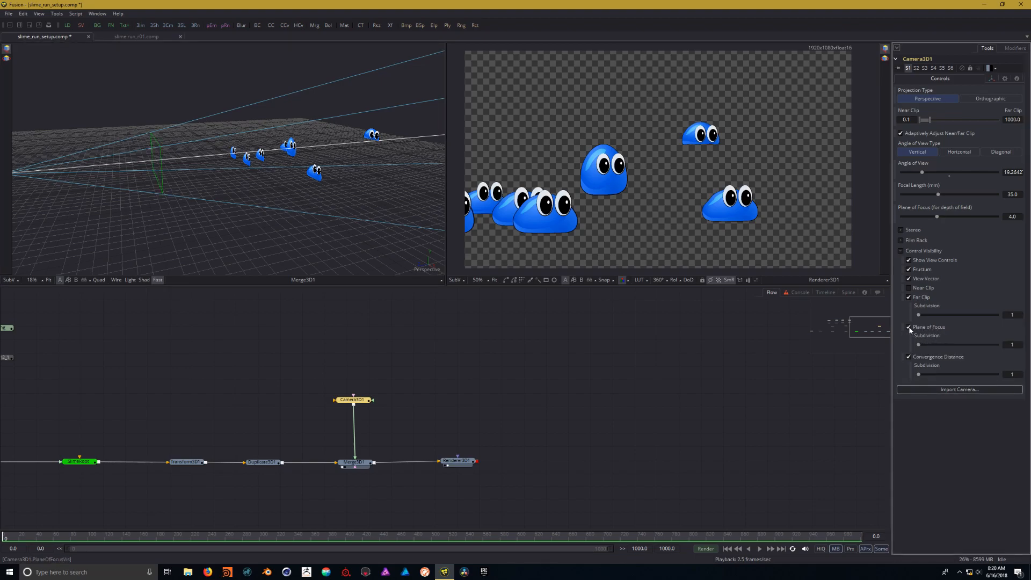
pyautogui.click(916, 329)
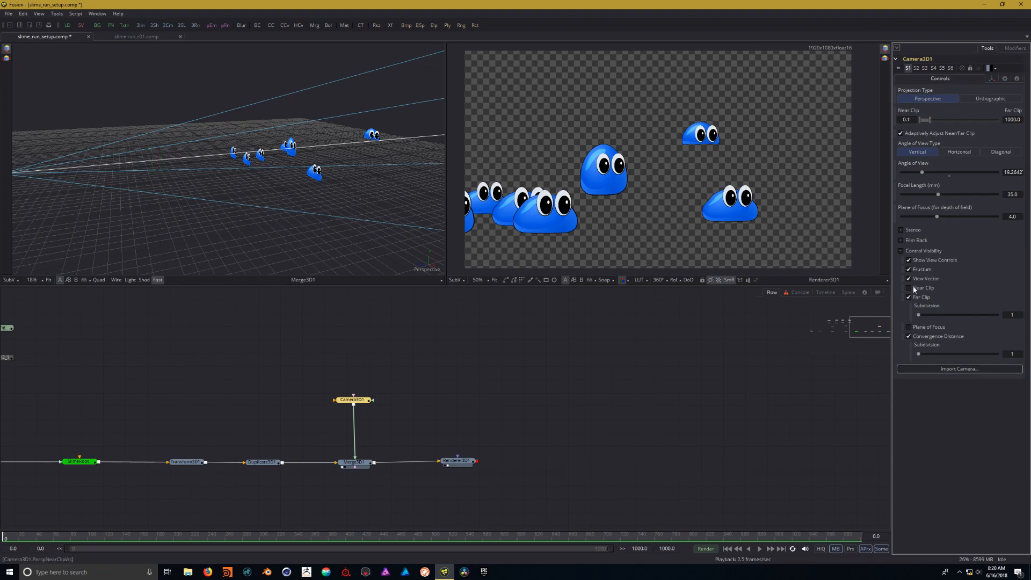
pyautogui.click(909, 327)
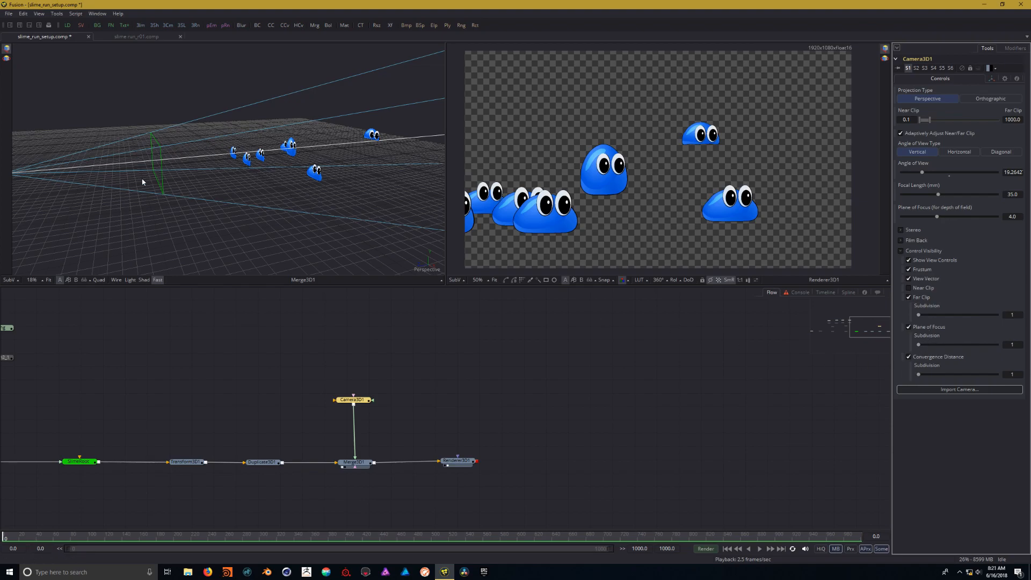
# Step: Move Camera3D1's plane of focus forward to the slime crowd, setting its distance to 7.726, and check it against the slimes
pyautogui.moveTo(201, 227); pyautogui.dragTo(260, 229)
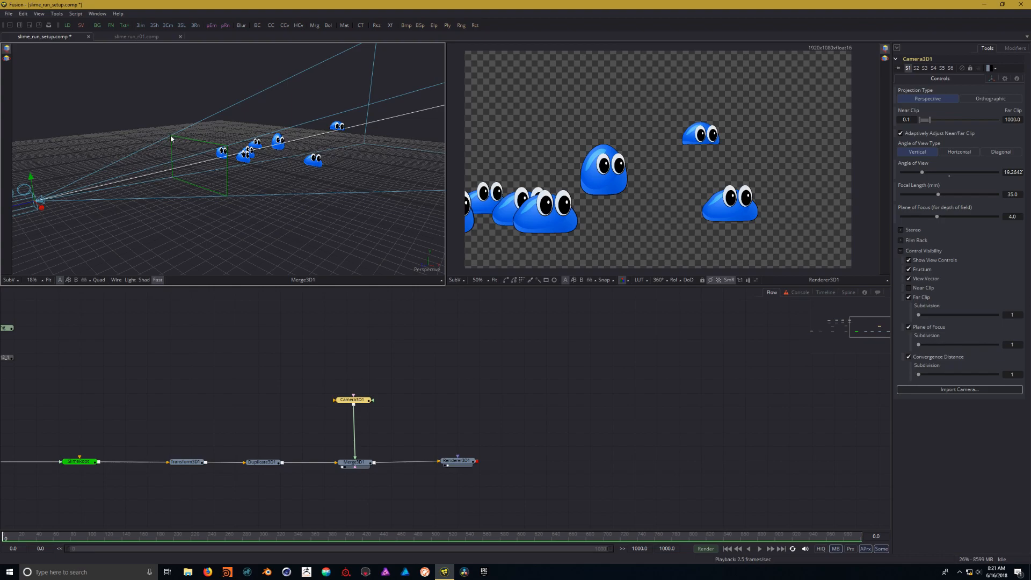
pyautogui.moveTo(269, 207)
pyautogui.mouseDown()
pyautogui.moveTo(323, 230)
pyautogui.moveTo(269, 233)
pyautogui.moveTo(292, 203)
pyautogui.moveTo(329, 203)
pyautogui.moveTo(258, 214)
pyautogui.mouseUp()
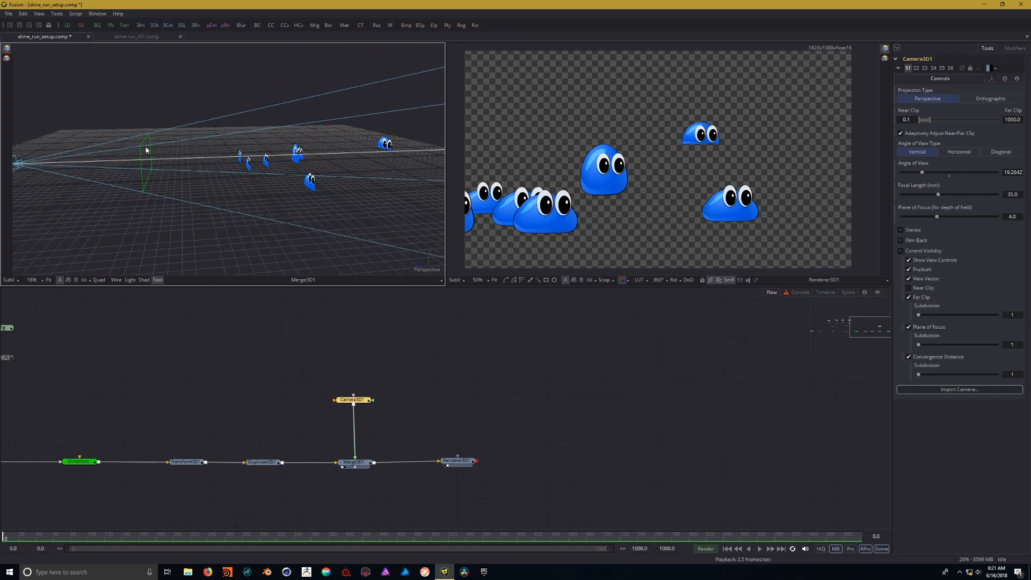
pyautogui.moveTo(146, 173); pyautogui.dragTo(199, 153)
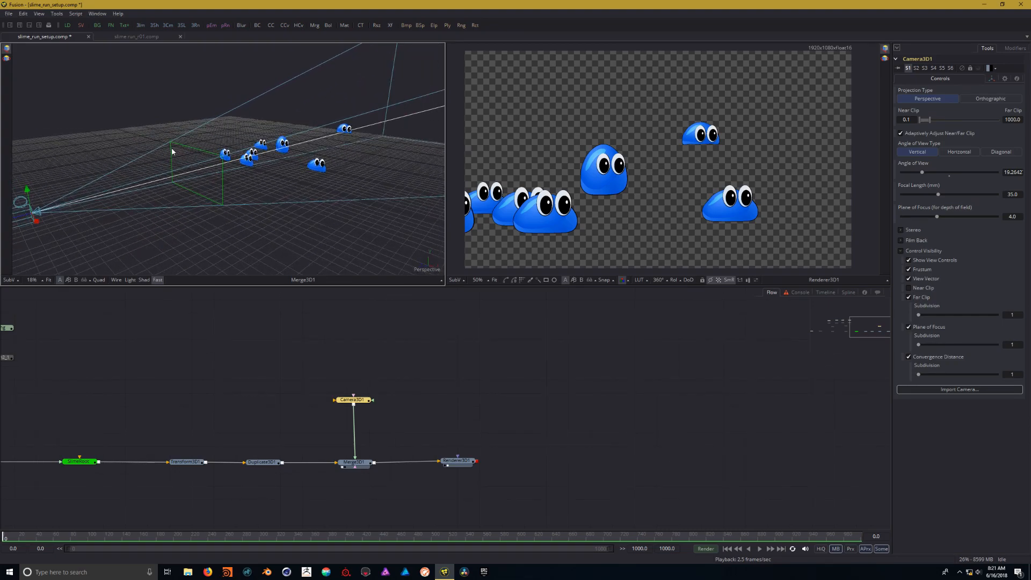
pyautogui.moveTo(299, 203); pyautogui.dragTo(304, 169)
pyautogui.moveTo(235, 195); pyautogui.dragTo(278, 195)
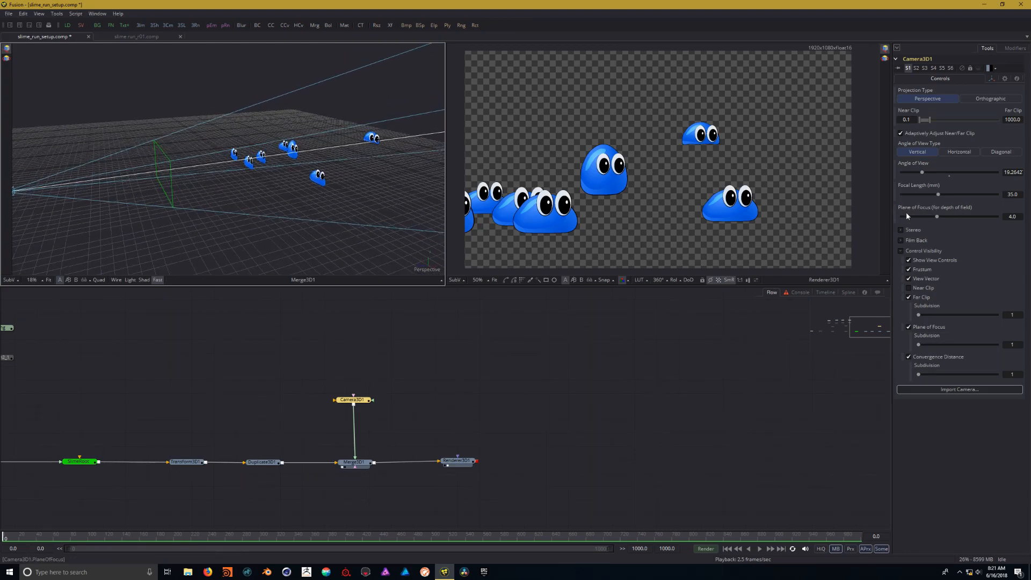
pyautogui.moveTo(937, 216); pyautogui.dragTo(966, 217)
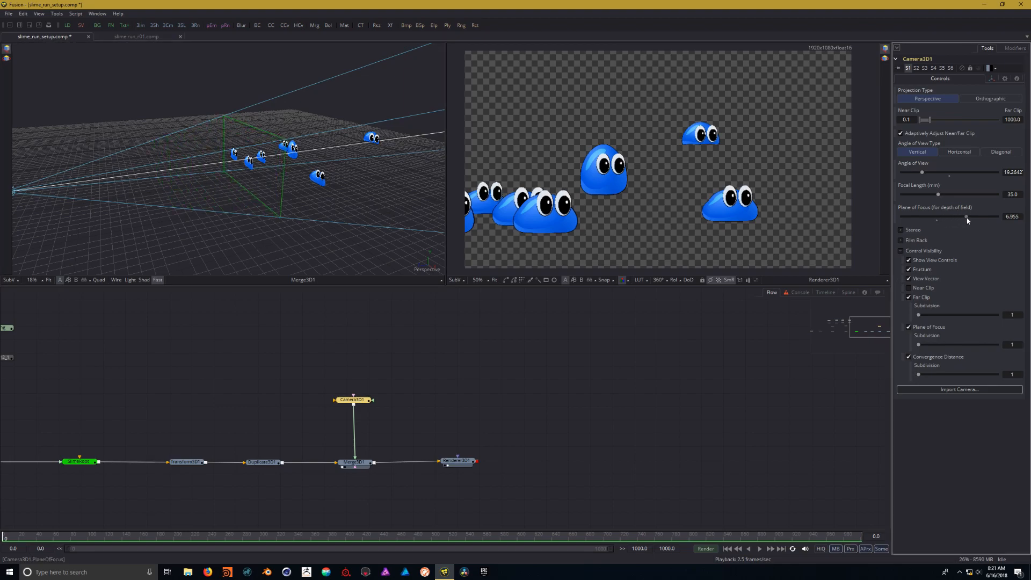
pyautogui.moveTo(389, 171); pyautogui.dragTo(340, 151)
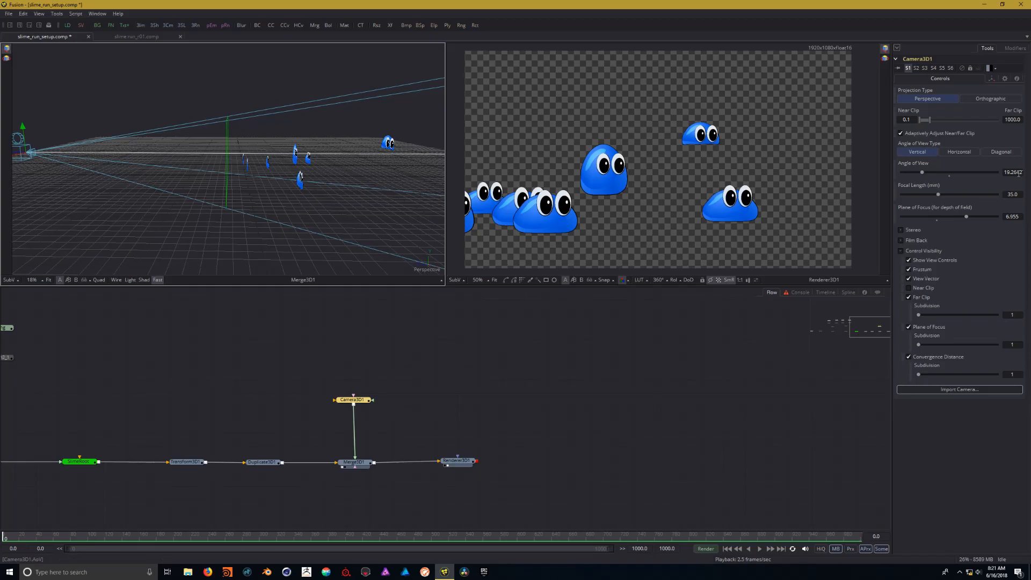
pyautogui.moveTo(971, 214); pyautogui.dragTo(973, 219)
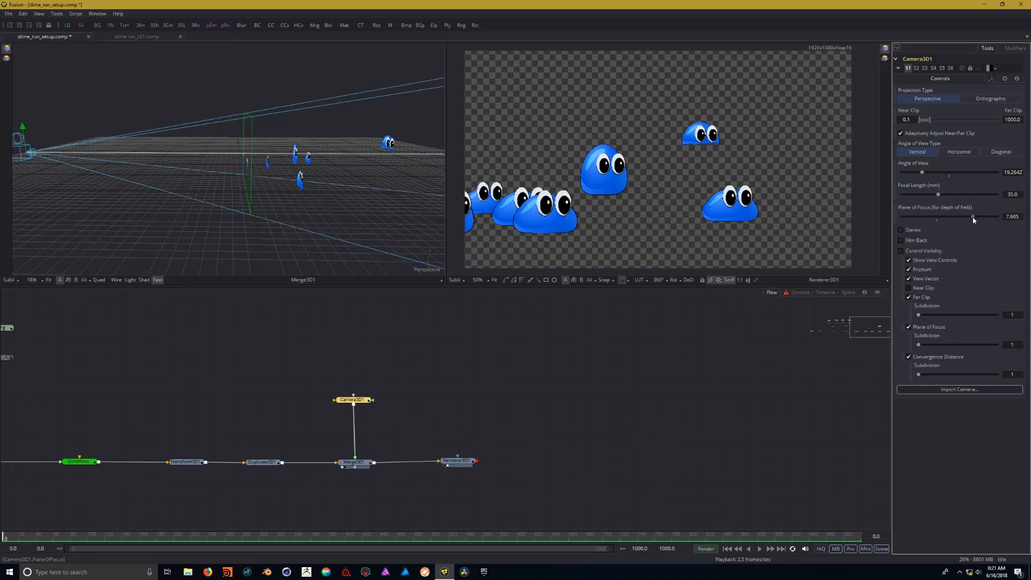
pyautogui.moveTo(354, 171); pyautogui.dragTo(572, 176)
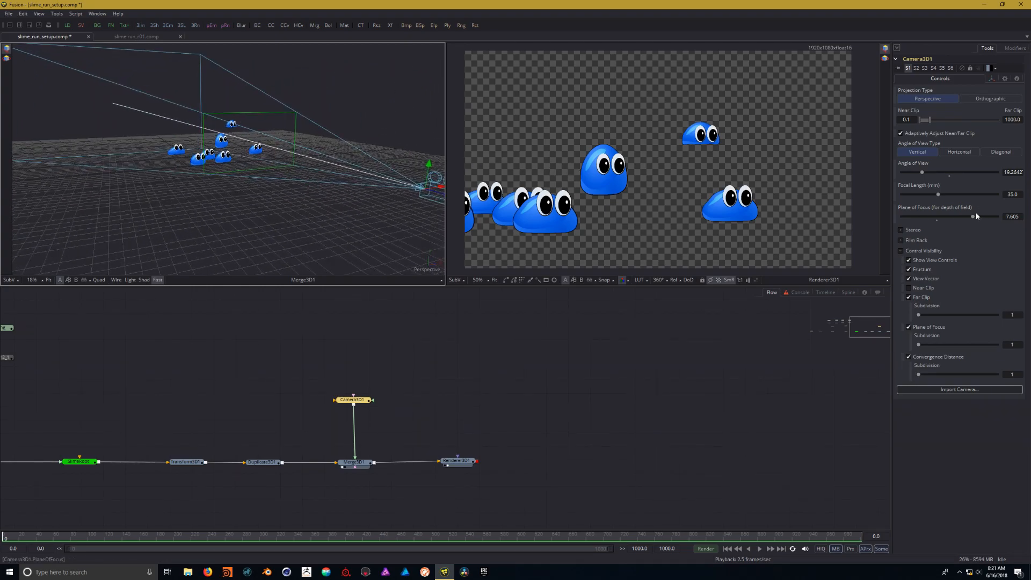
pyautogui.moveTo(975, 217); pyautogui.dragTo(974, 216)
pyautogui.moveTo(290, 183); pyautogui.dragTo(156, 184)
pyautogui.moveTo(360, 172); pyautogui.dragTo(370, 172)
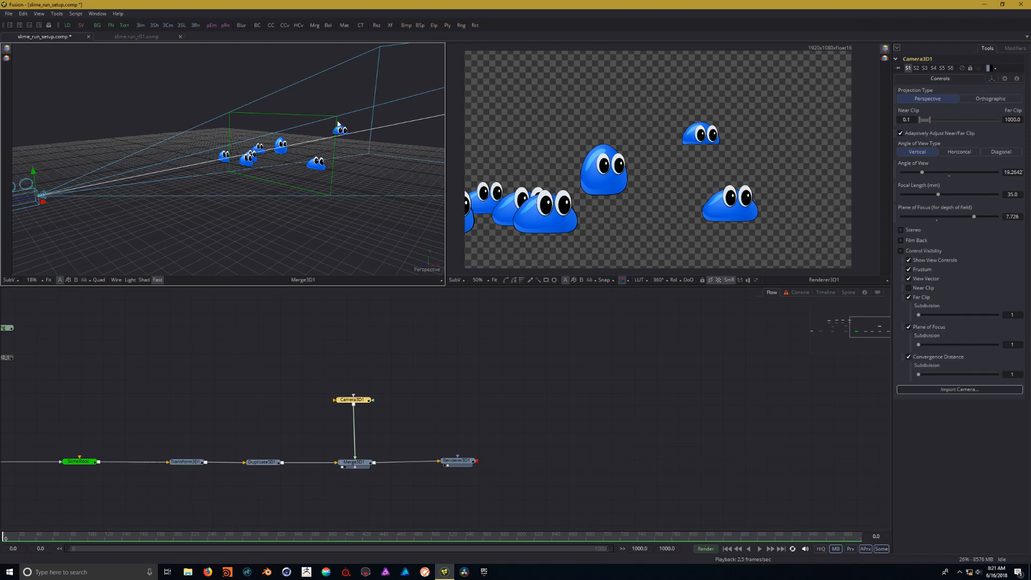
pyautogui.moveTo(344, 155); pyautogui.dragTo(342, 185)
pyautogui.scroll(2, 252, 162)
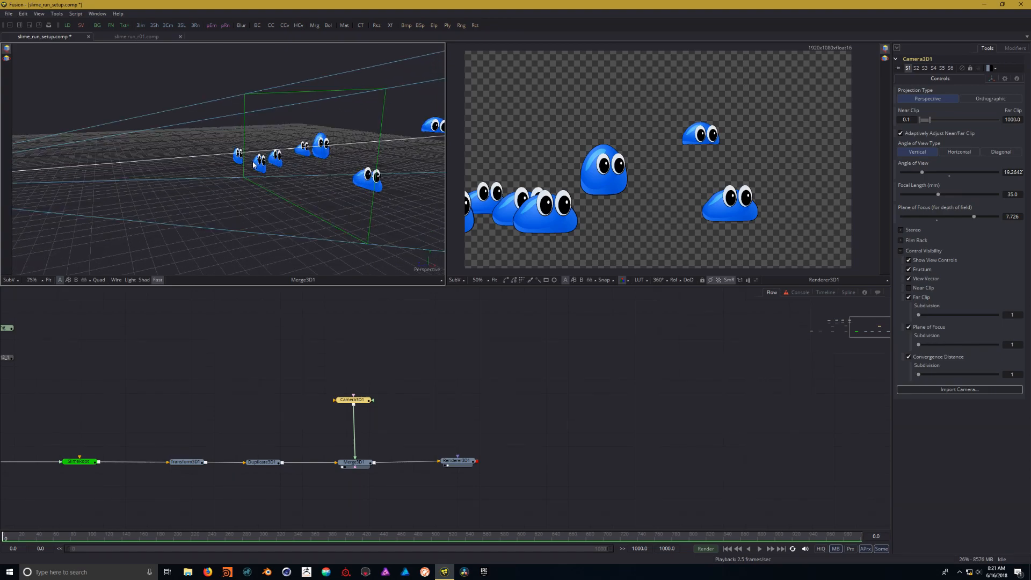
# Step: Check the plane of focus against the slimes, and enable accumulation effects with depth of field on Renderer3D1
pyautogui.moveTo(281, 175); pyautogui.dragTo(283, 85)
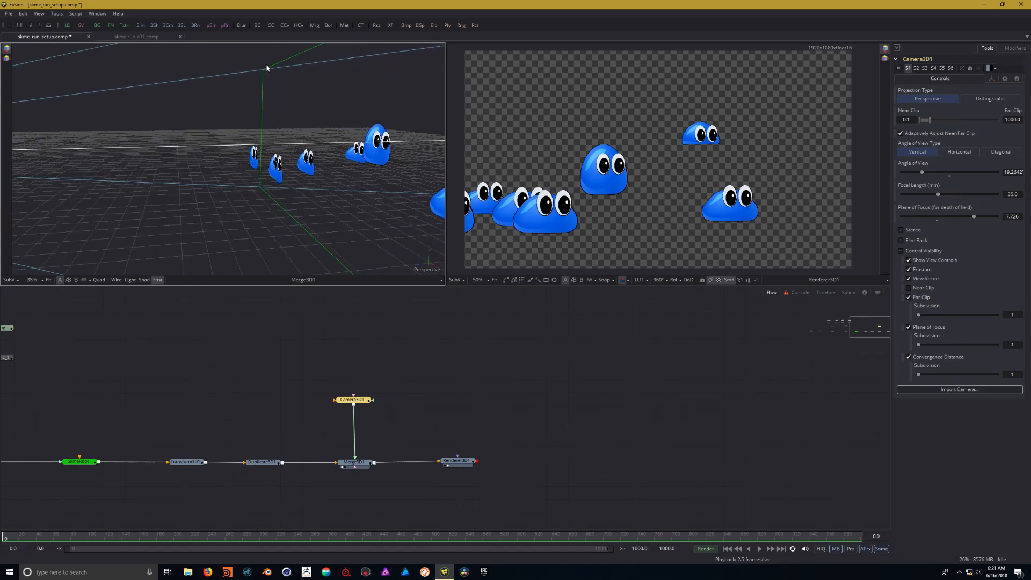
pyautogui.scroll(-2, 327, 202)
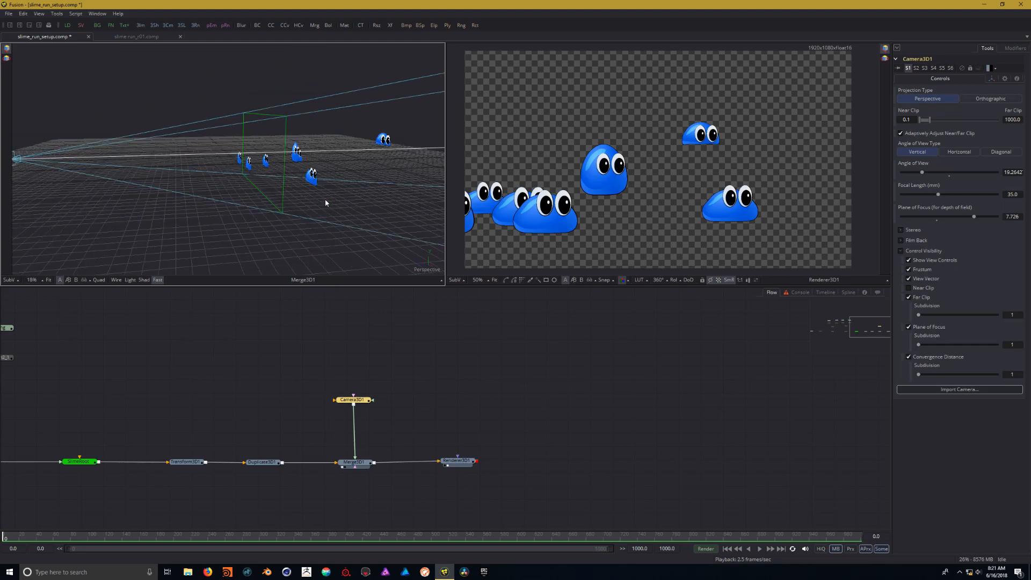
pyautogui.moveTo(230, 192); pyautogui.dragTo(320, 195)
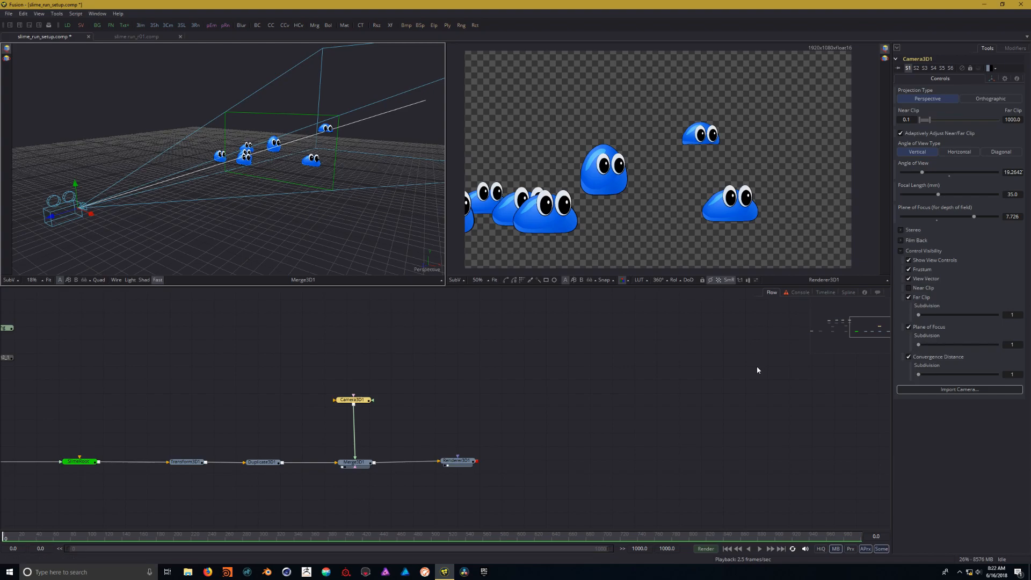
pyautogui.click(464, 461)
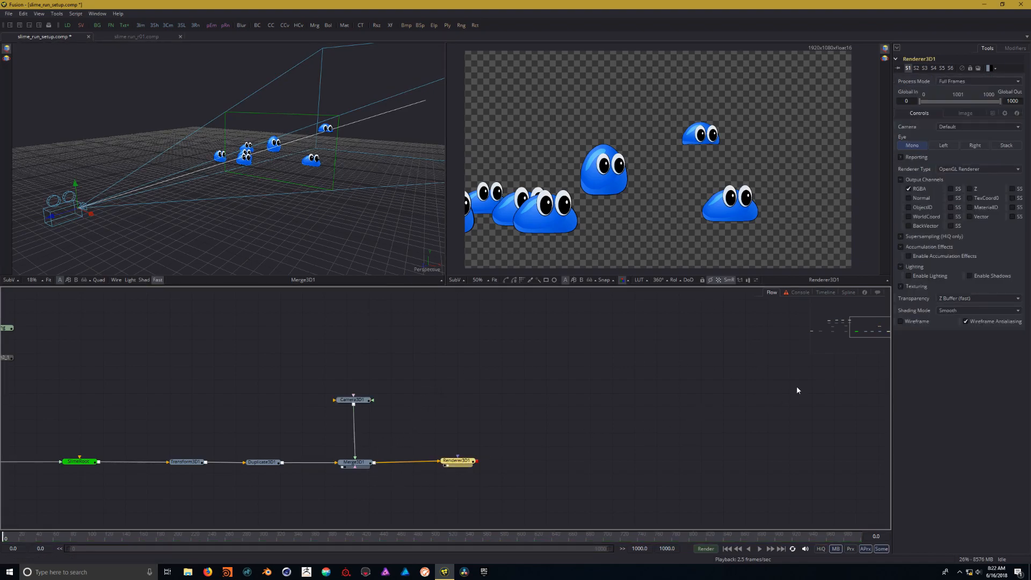
pyautogui.click(908, 257)
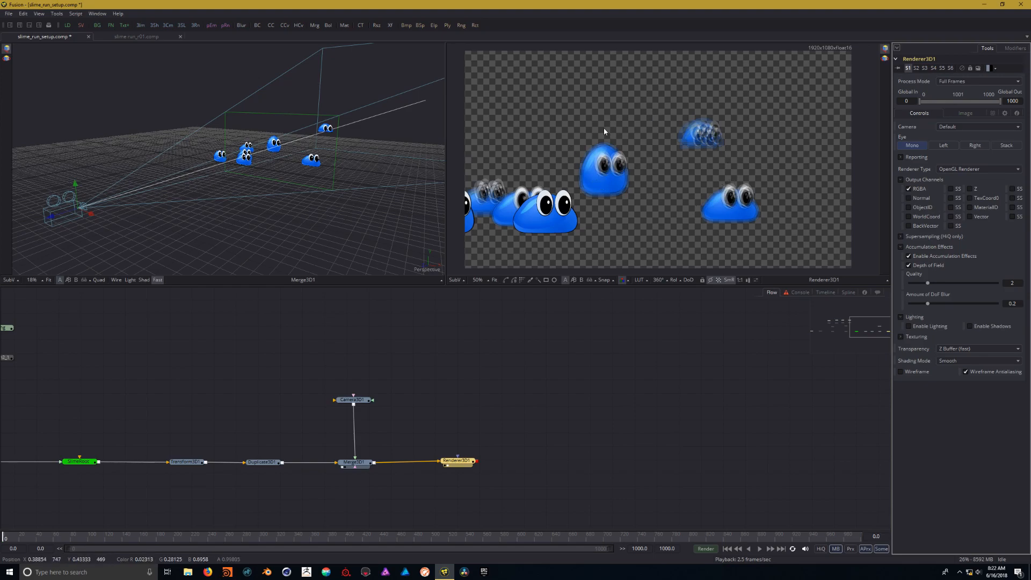
# Step: Raise Renderer3D1's depth of field quality, trying 12 first and settling on 24
pyautogui.click(1013, 283)
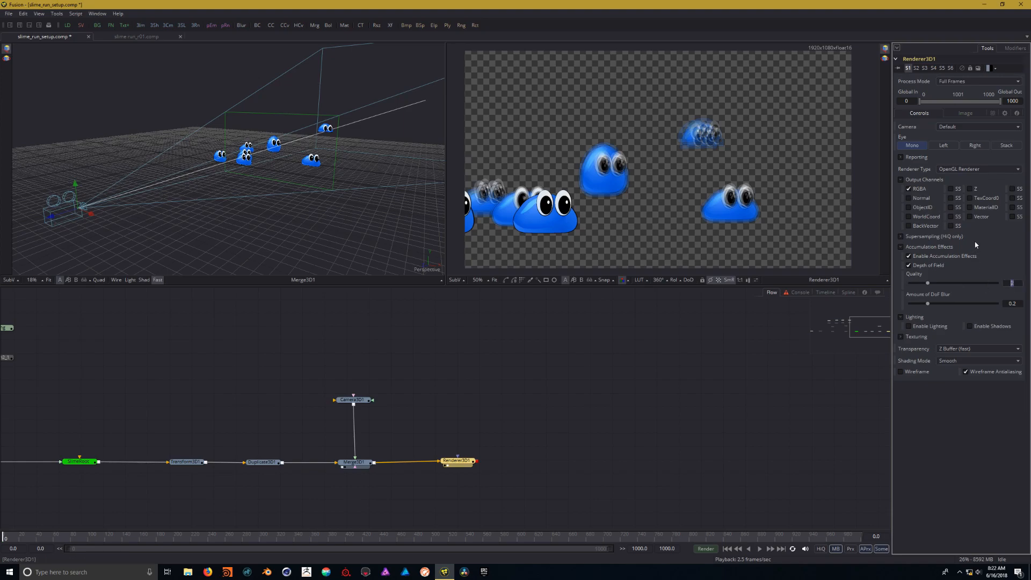
pyautogui.write('12')
pyautogui.press('Tab')
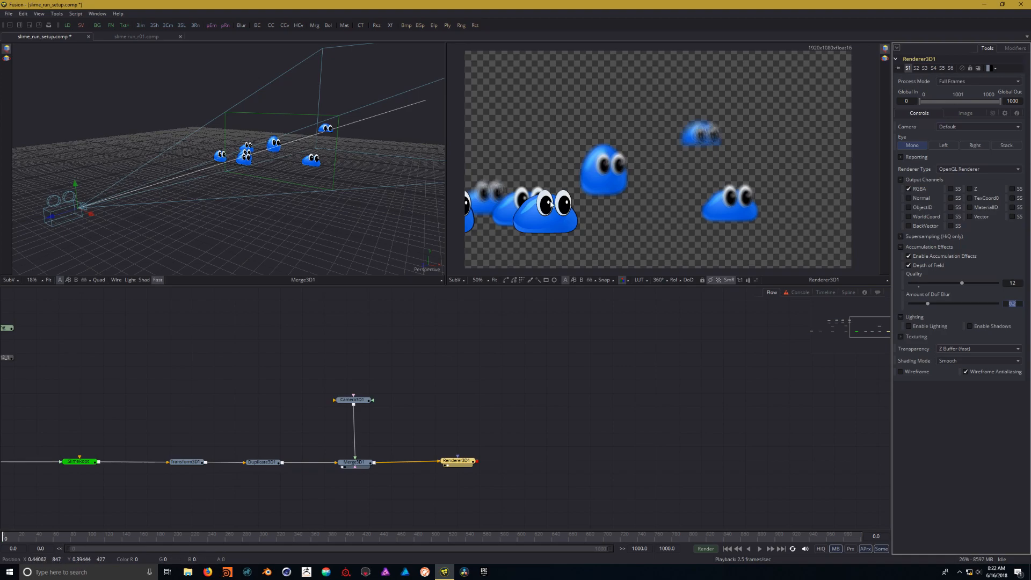
pyautogui.moveTo(1022, 284); pyautogui.dragTo(999, 285)
pyautogui.write('24')
pyautogui.press('Tab')
# Step: Try a strong depth of field blur of 0.897 on Renderer3D1, reduce it to about 0.06, and inspect the slimes in 3D
pyautogui.moveTo(930, 304); pyautogui.dragTo(990, 306)
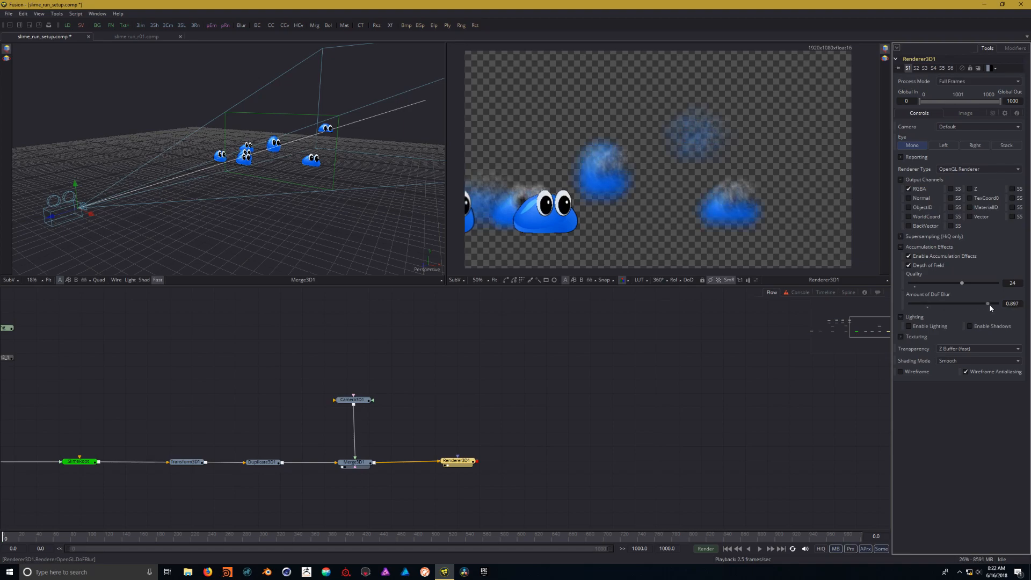
pyautogui.moveTo(988, 304); pyautogui.dragTo(917, 307)
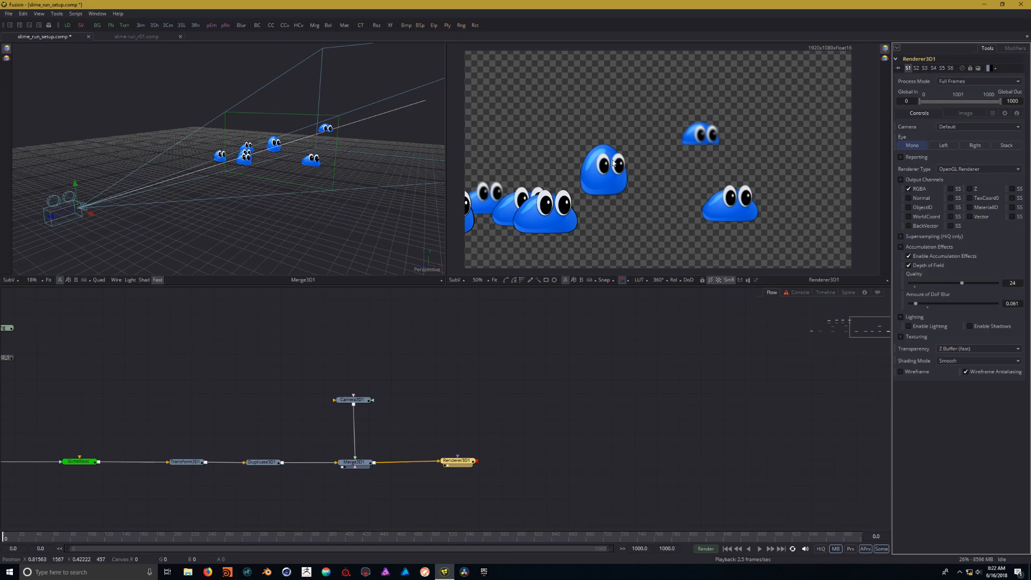
pyautogui.moveTo(350, 153); pyautogui.dragTo(303, 158)
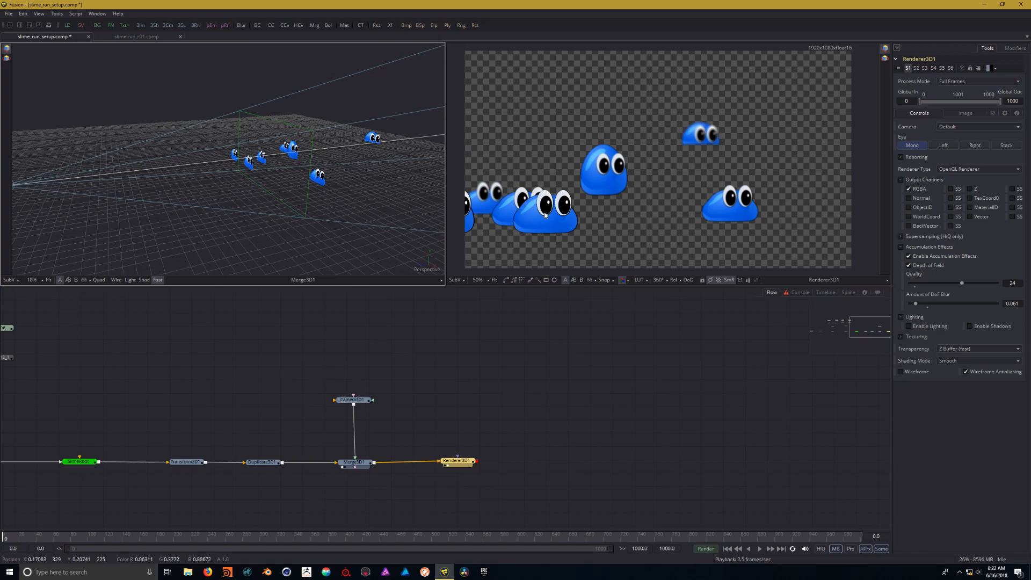
pyautogui.moveTo(290, 161); pyautogui.dragTo(357, 183)
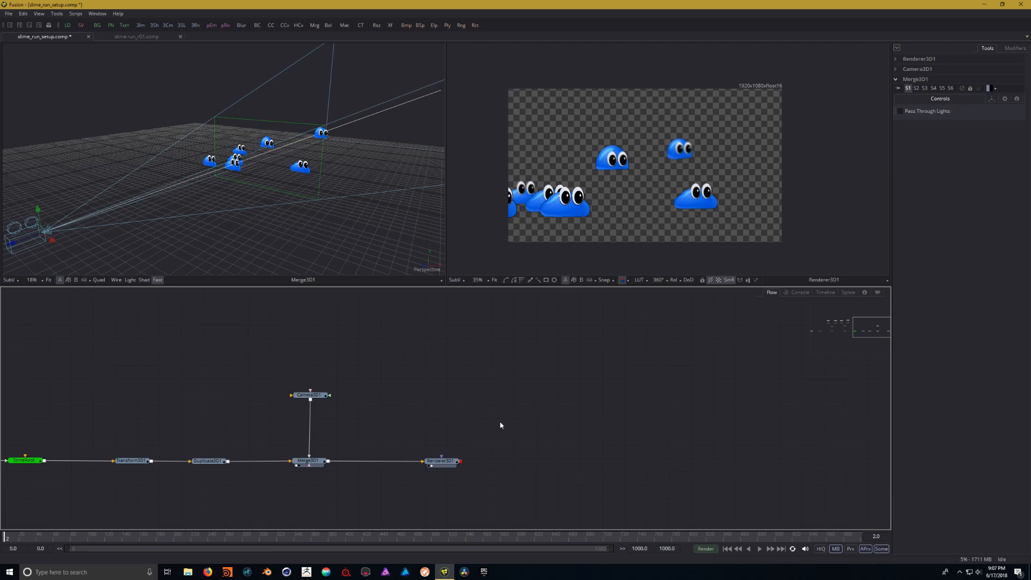
# Step: Move Merge3D1, Camera3D1 and Renderer3D1 further from Duplicate3D1 to make room in the flow
pyautogui.moveTo(456, 359); pyautogui.dragTo(524, 371)
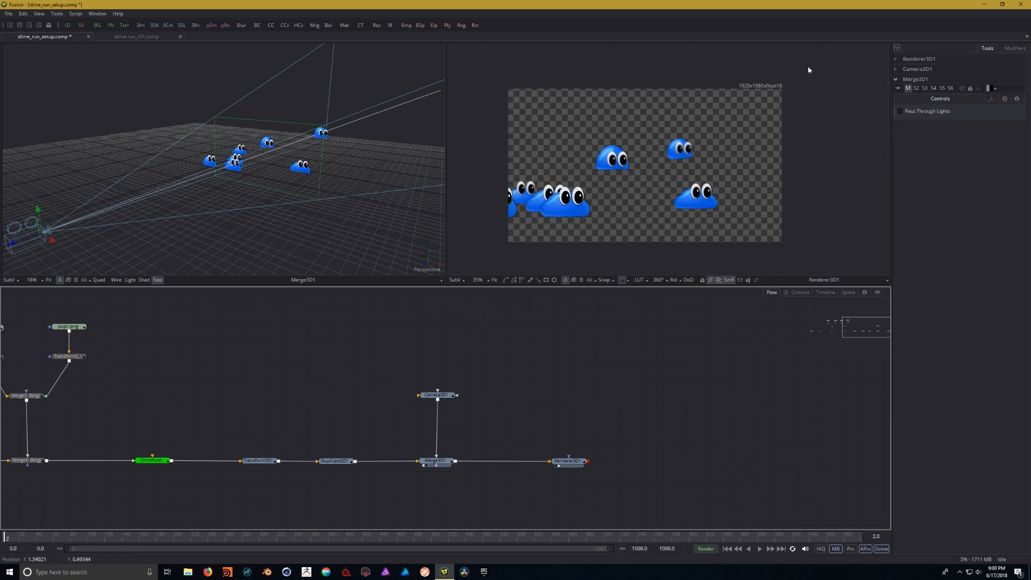
pyautogui.moveTo(582, 412); pyautogui.dragTo(559, 413)
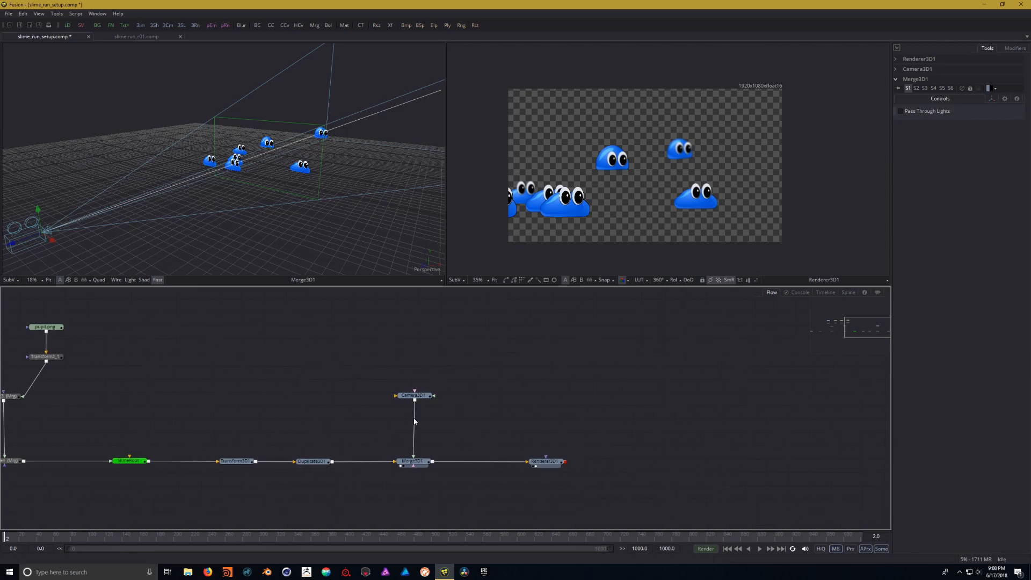
pyautogui.click(417, 463)
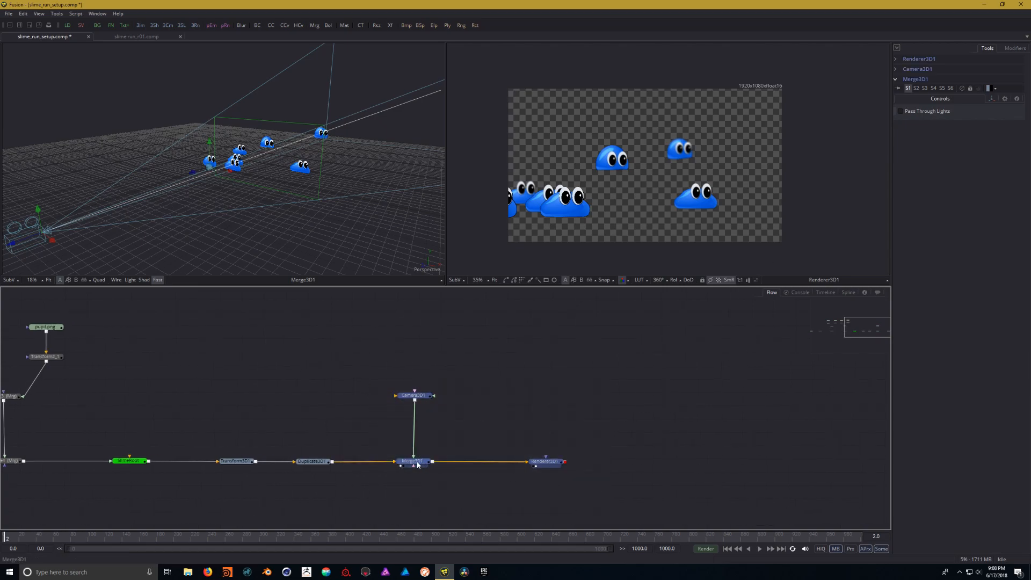
pyautogui.moveTo(418, 465); pyautogui.dragTo(493, 465)
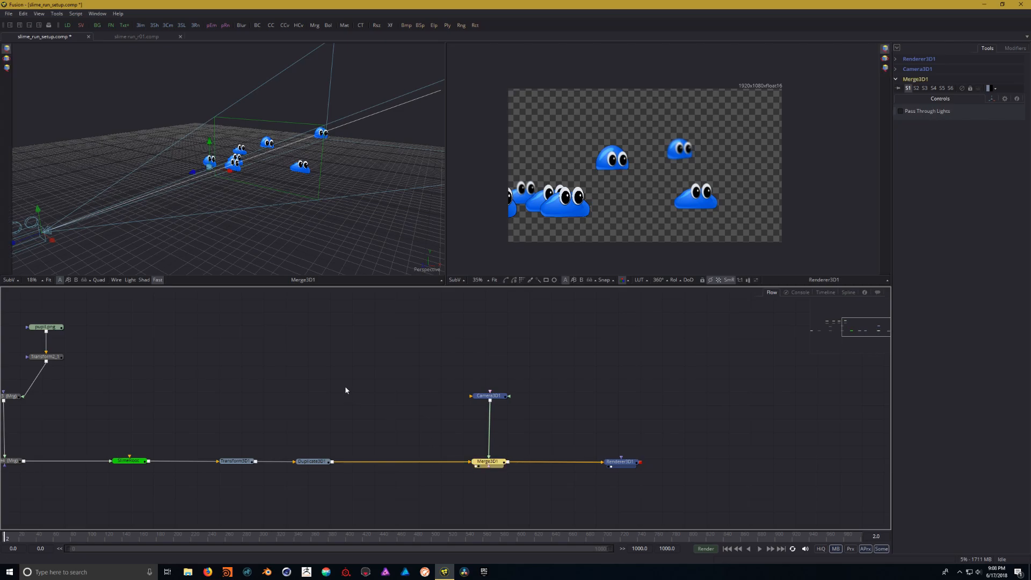
# Step: Add a Shape 3D plane in the empty area of the flow and display it in the 3D viewer
pyautogui.rightClick(363, 349)
pyautogui.moveTo(436, 356)
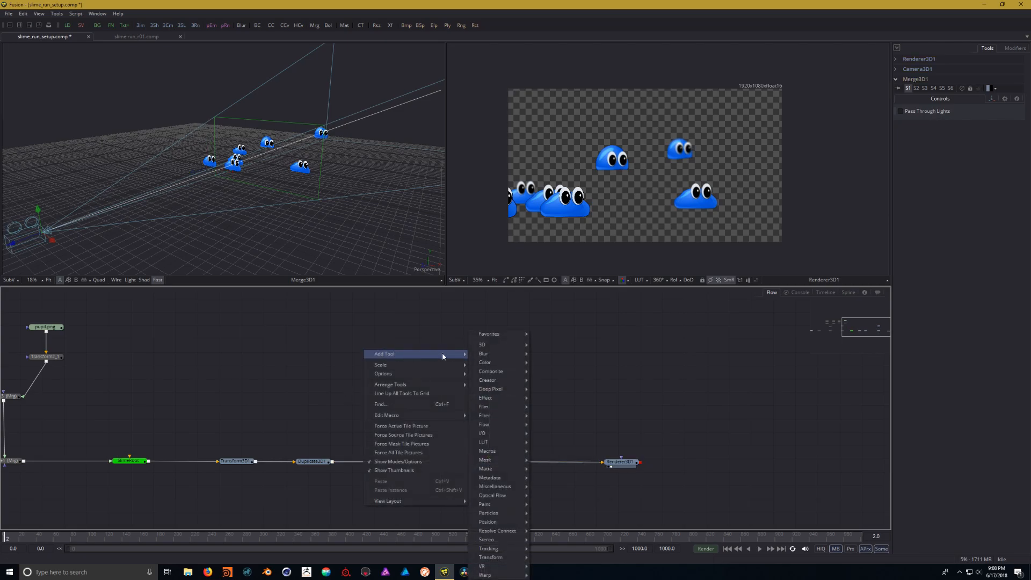
pyautogui.moveTo(498, 344)
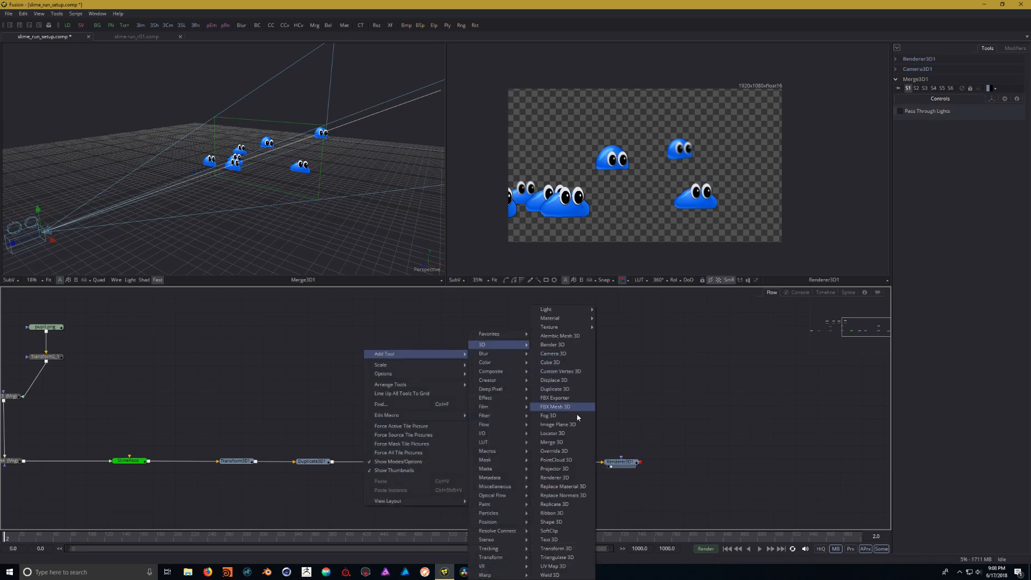
pyautogui.click(561, 522)
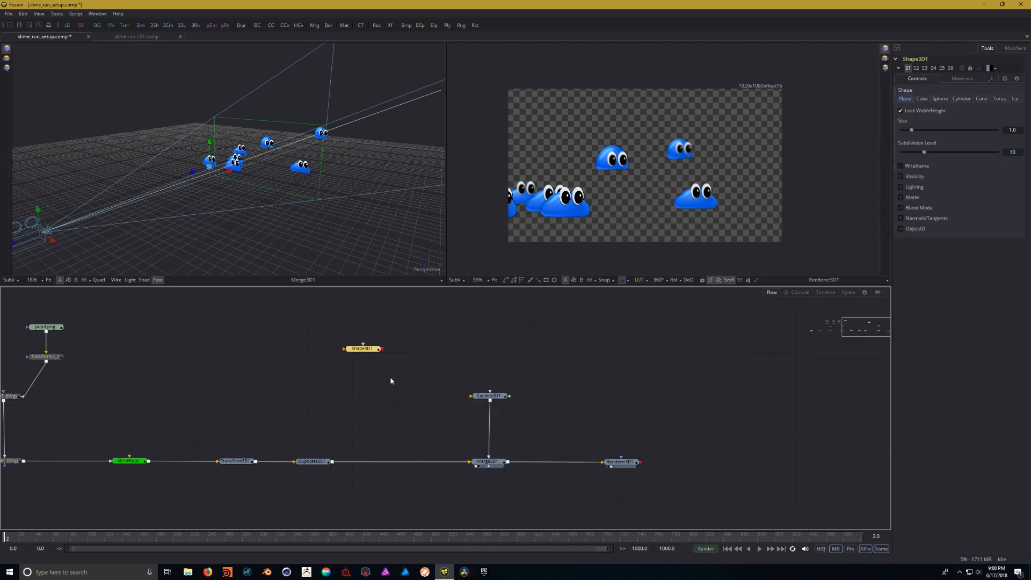
pyautogui.moveTo(362, 350); pyautogui.dragTo(271, 190)
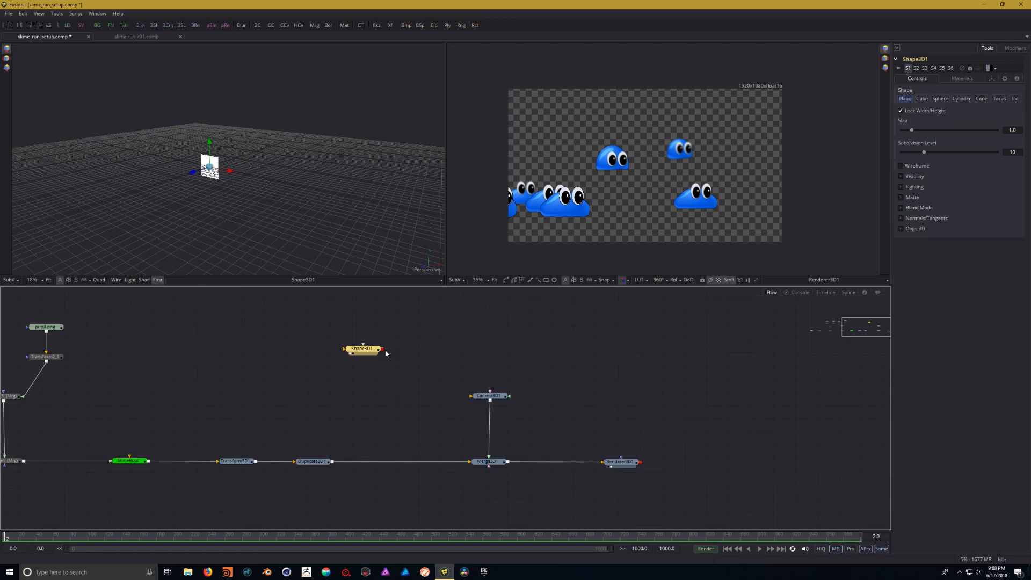
# Step: Connect Shape3D1 to Merge3D1, place it beside the merge, and display the merged scene in the 3D viewer
pyautogui.moveTo(383, 351); pyautogui.dragTo(485, 465)
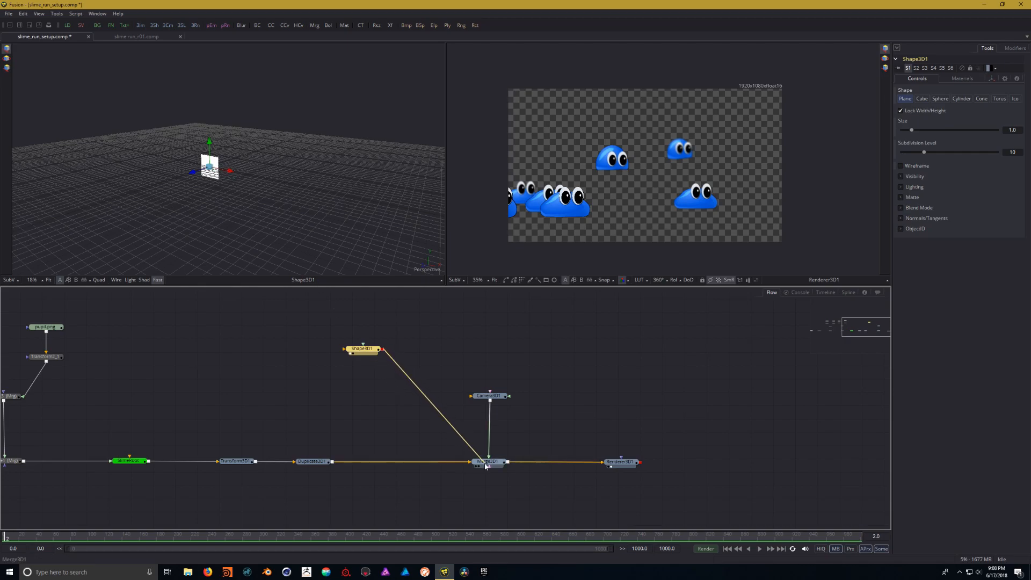
pyautogui.moveTo(361, 351); pyautogui.dragTo(415, 418)
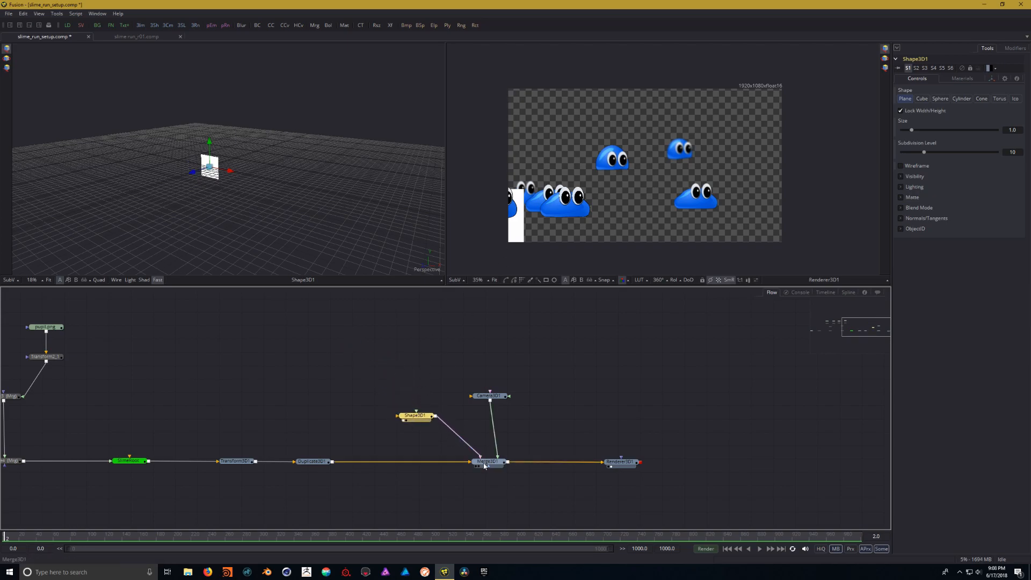
pyautogui.moveTo(488, 464); pyautogui.dragTo(287, 171)
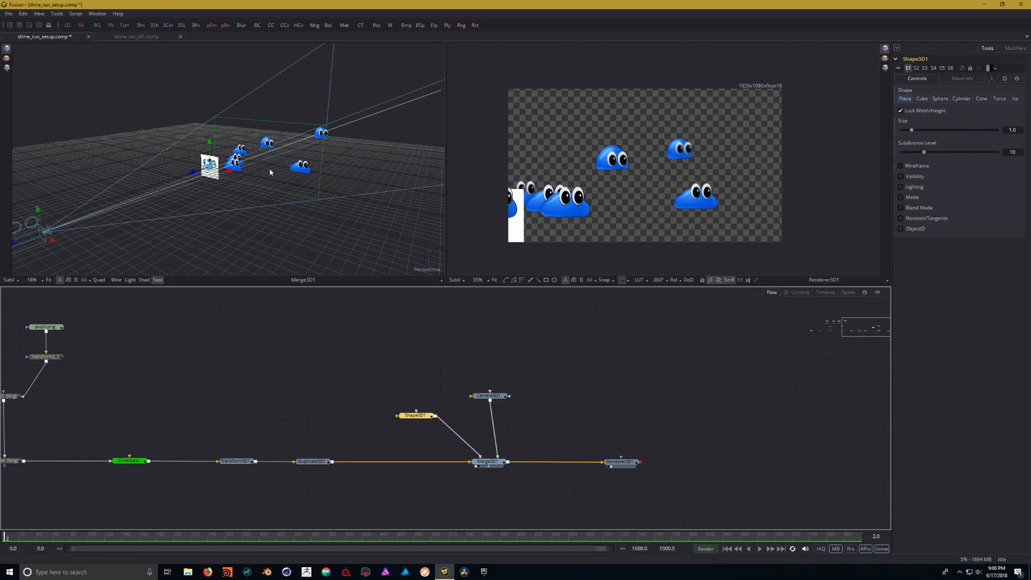
pyautogui.scroll(3, 225, 172)
pyautogui.moveTo(198, 185); pyautogui.dragTo(226, 195)
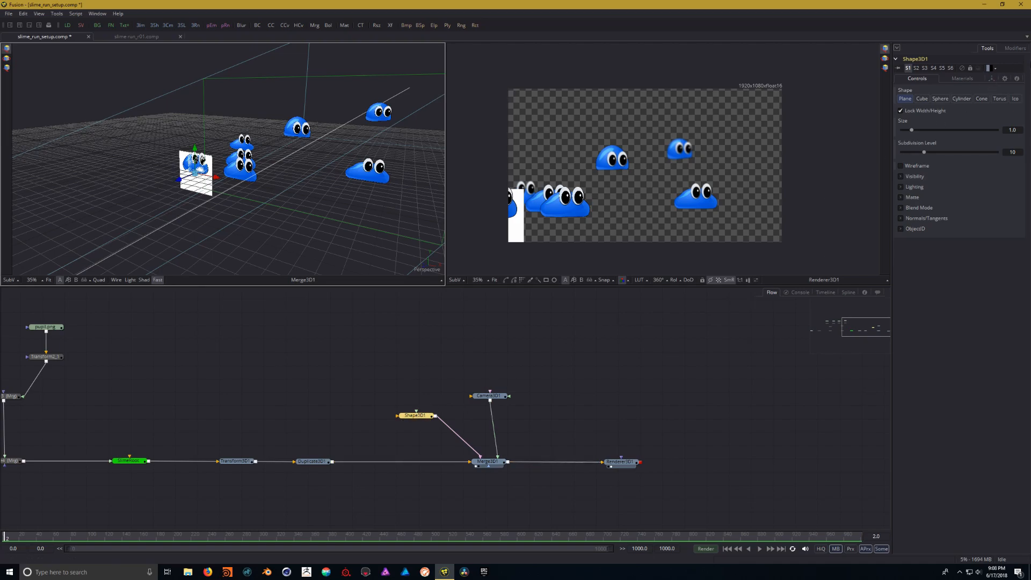
# Step: Lay the Shape3D1 plane flat as a ground by setting its X rotation to -90
pyautogui.click(992, 79)
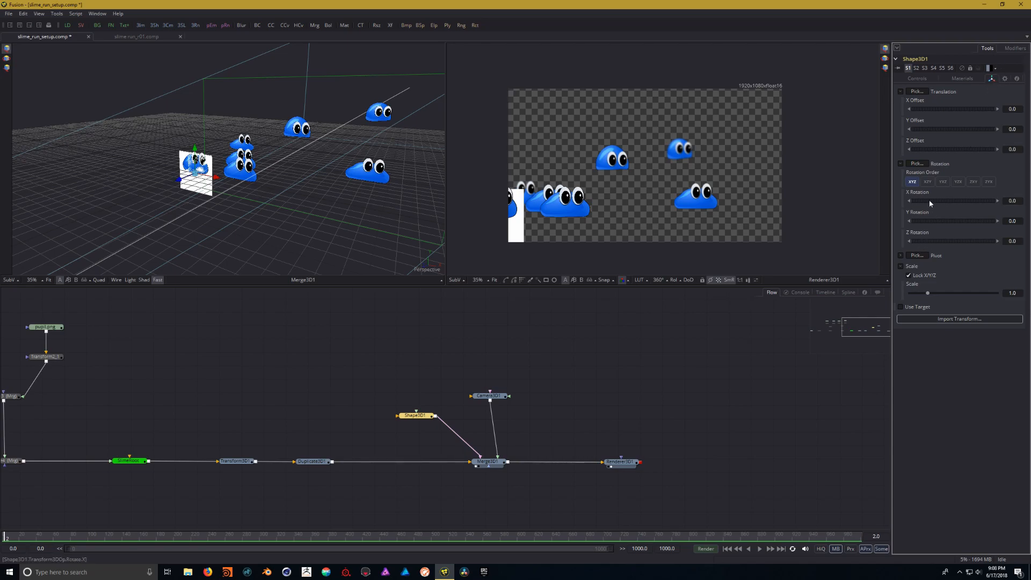
pyautogui.write('-90')
pyautogui.press('Tab')
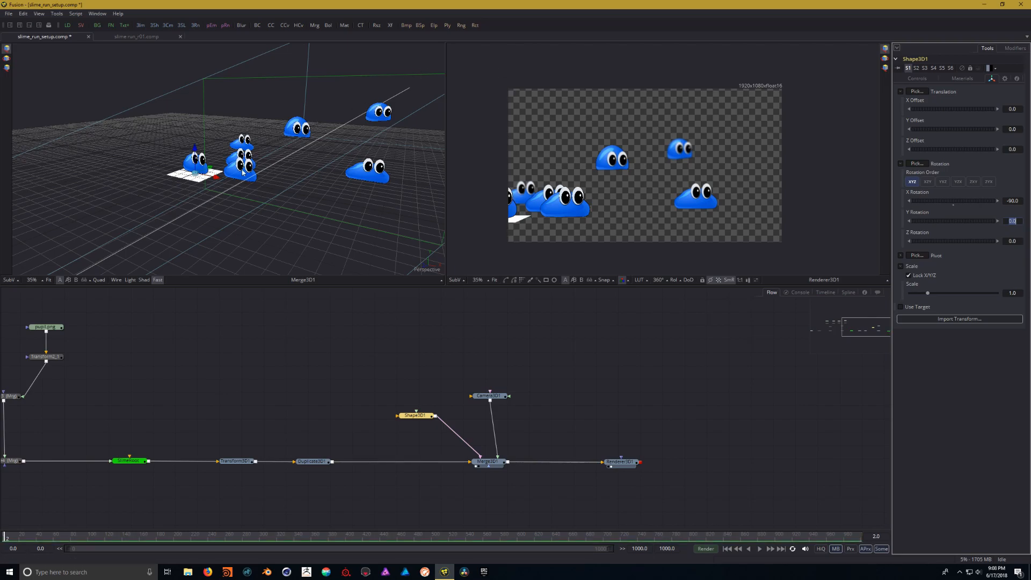
# Step: Scale the ground plane to 20 and shift it along X to an offset of about 1.79
pyautogui.moveTo(929, 295); pyautogui.dragTo(1030, 295)
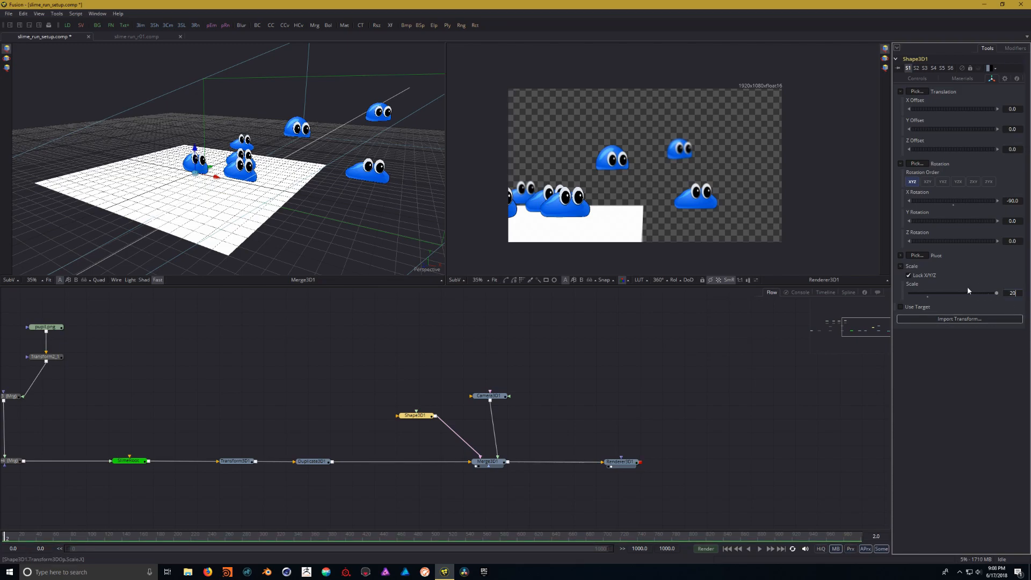
pyautogui.press('Return')
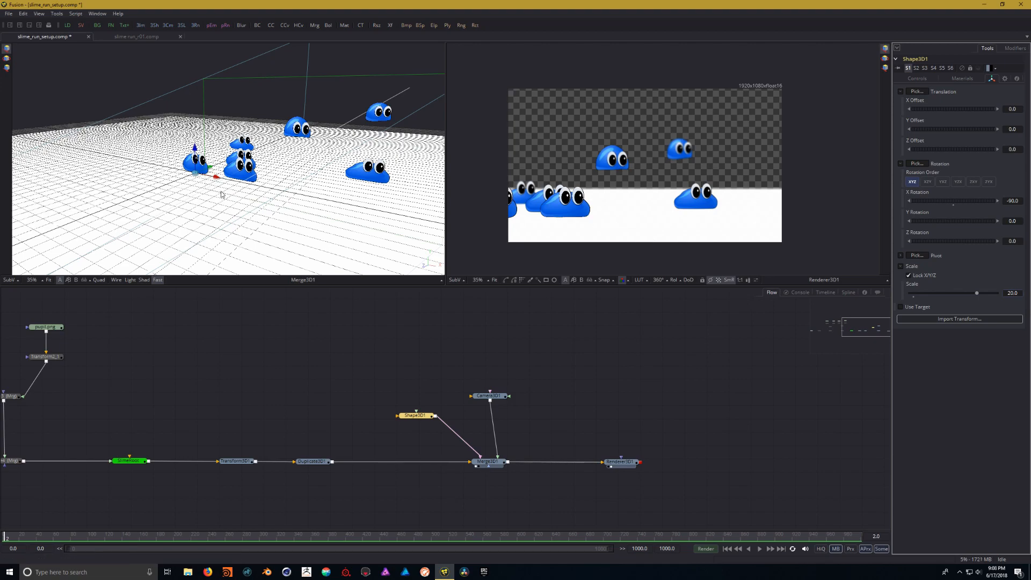
pyautogui.moveTo(219, 179); pyautogui.dragTo(283, 196)
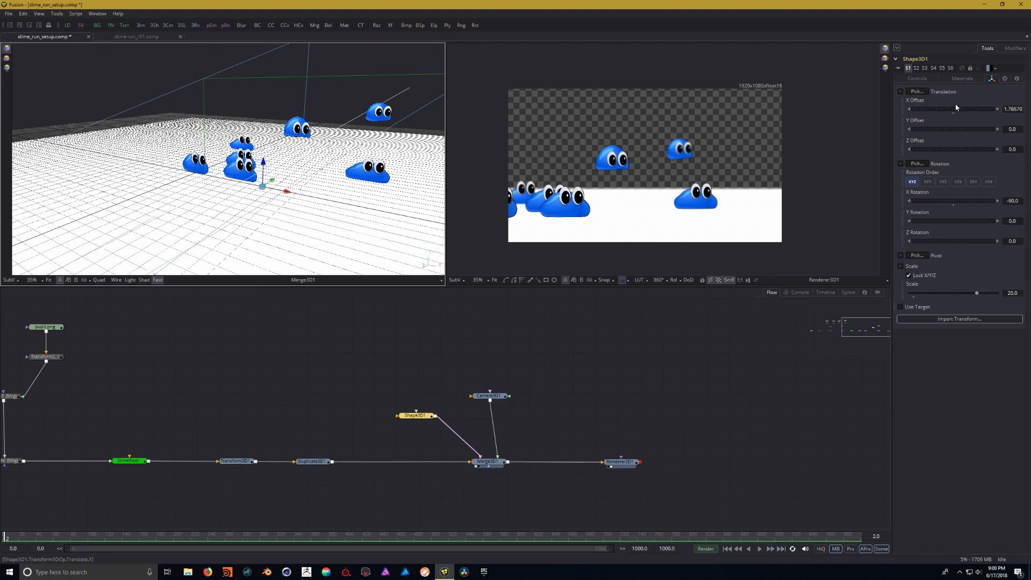
# Step: Set the ground plane's diffuse color to dark green with red 43, green 129 and blue 30
pyautogui.click(967, 80)
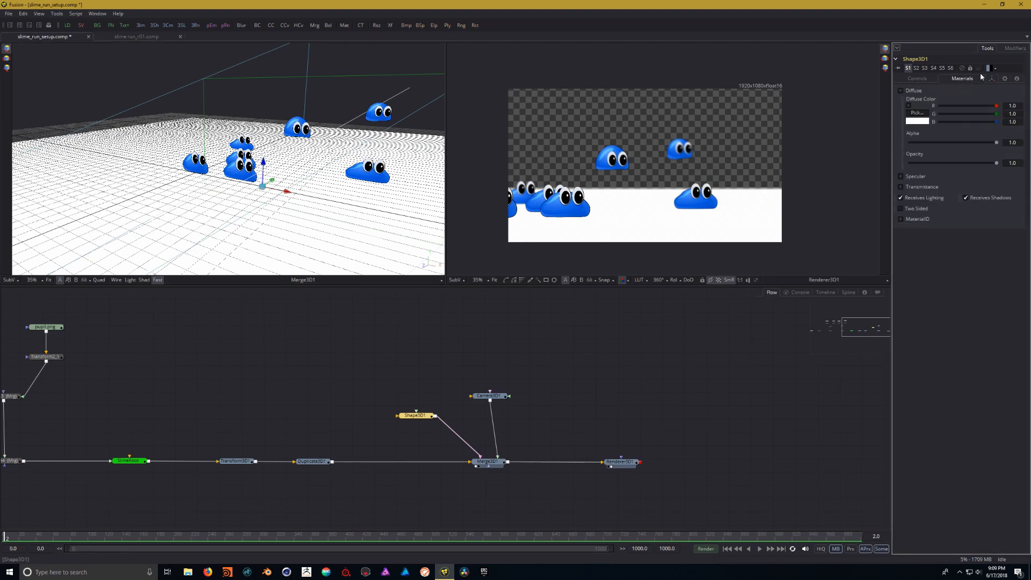
pyautogui.click(917, 113)
pyautogui.click(569, 230)
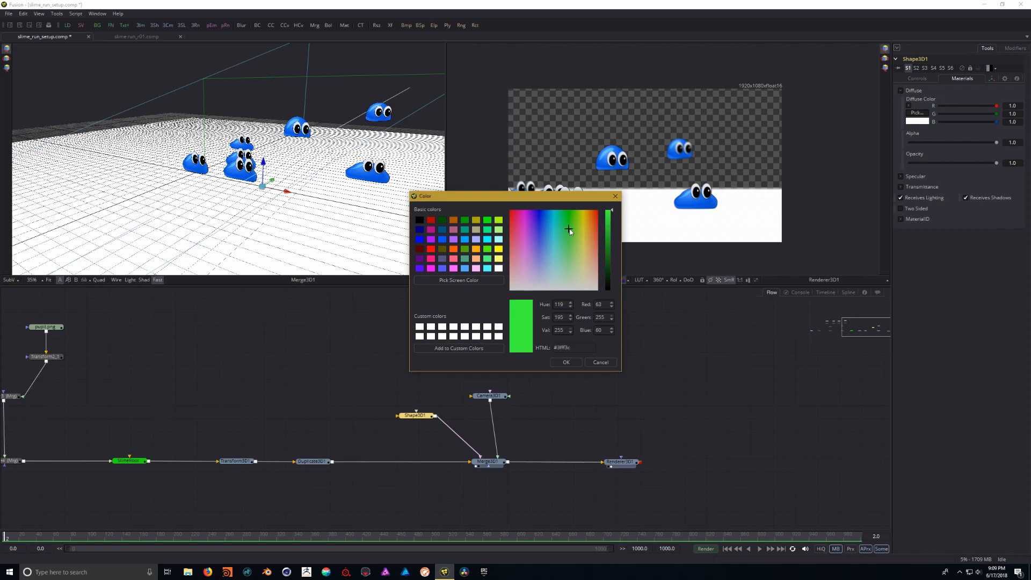
pyautogui.moveTo(611, 250); pyautogui.dragTo(611, 253)
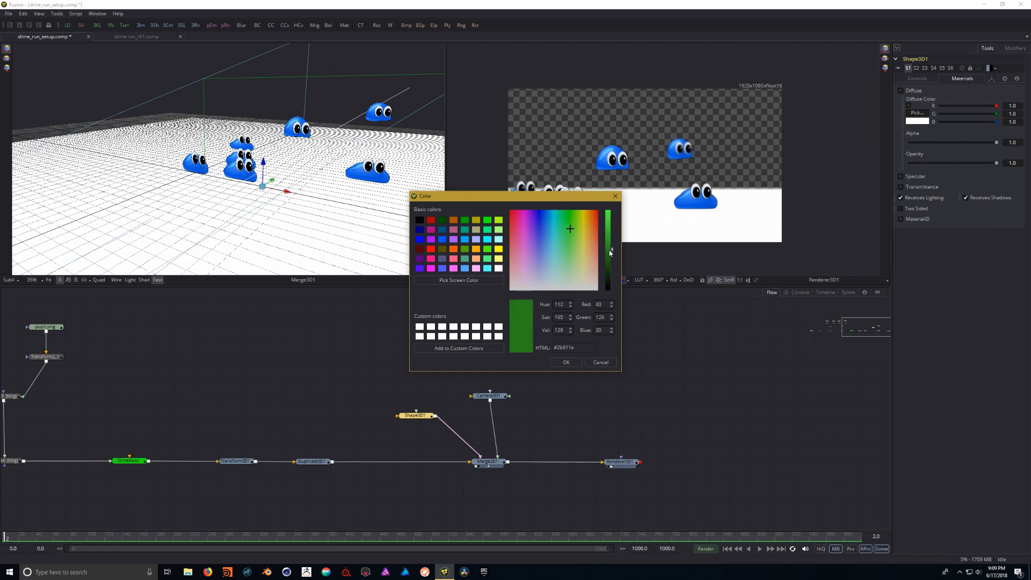
pyautogui.click(560, 362)
# Step: Add a Loader for grass.png from the images folder in an empty part of the node flow
pyautogui.click(443, 377)
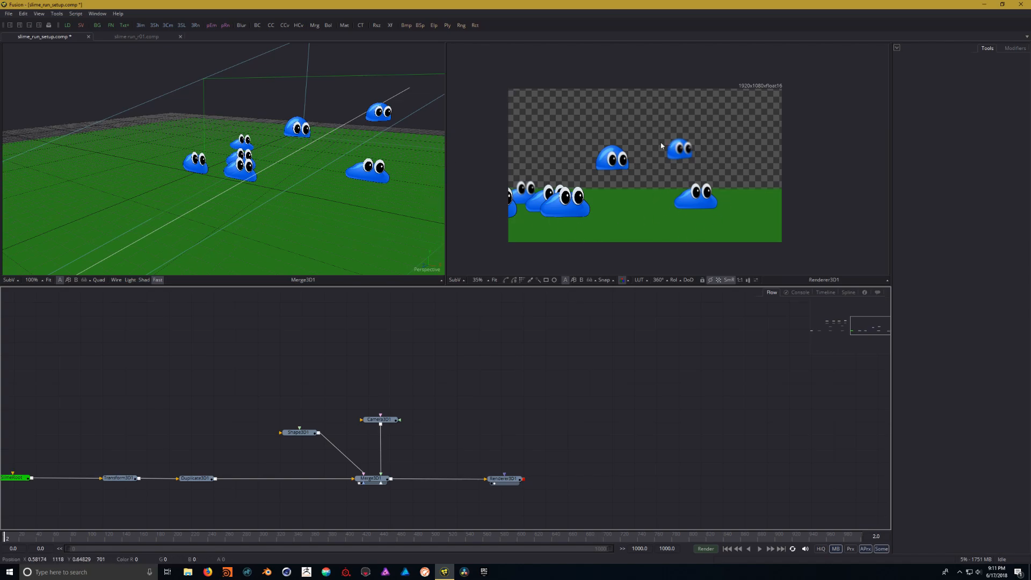
pyautogui.rightClick(433, 363)
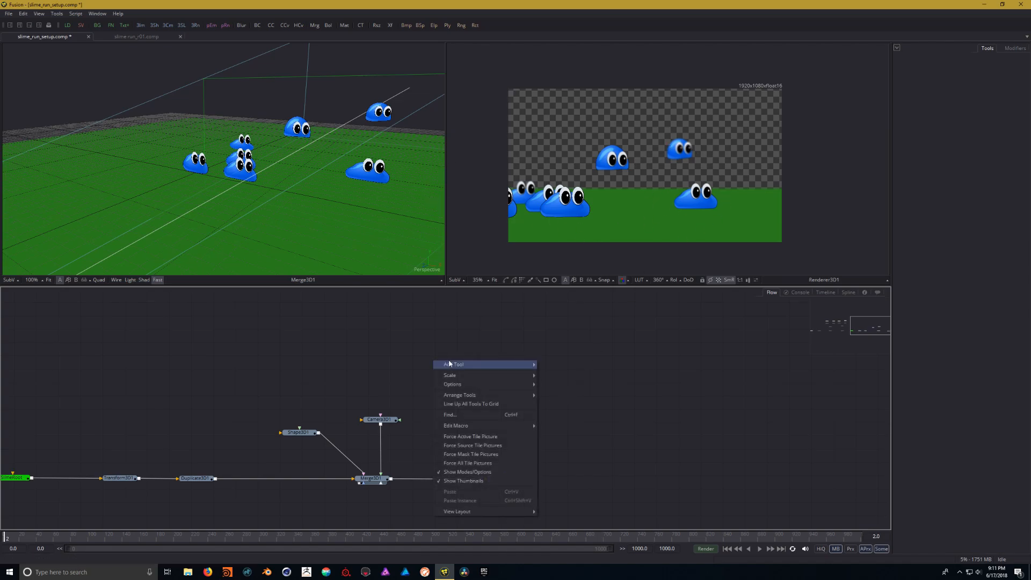
pyautogui.moveTo(456, 365)
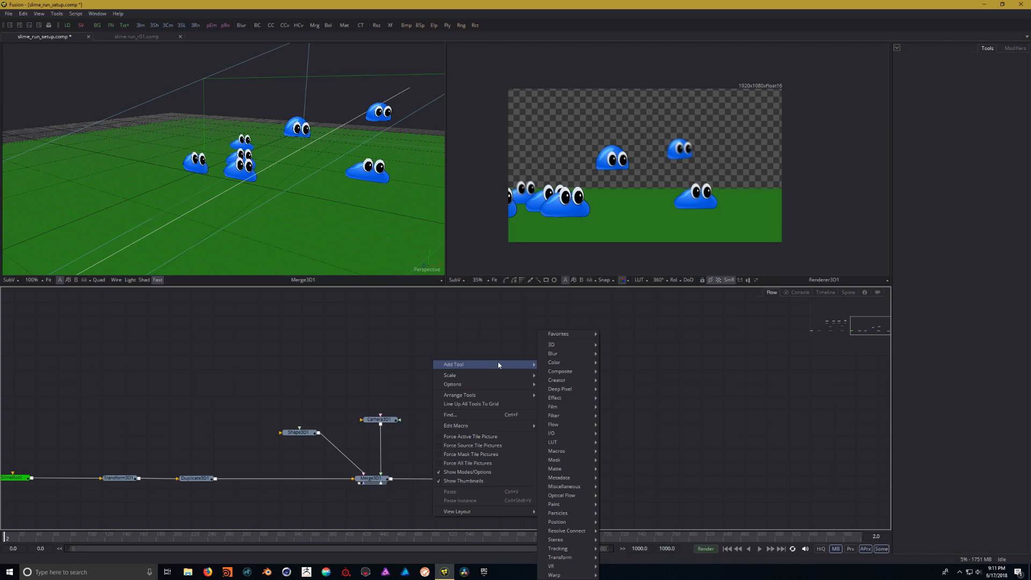
pyautogui.moveTo(565, 433)
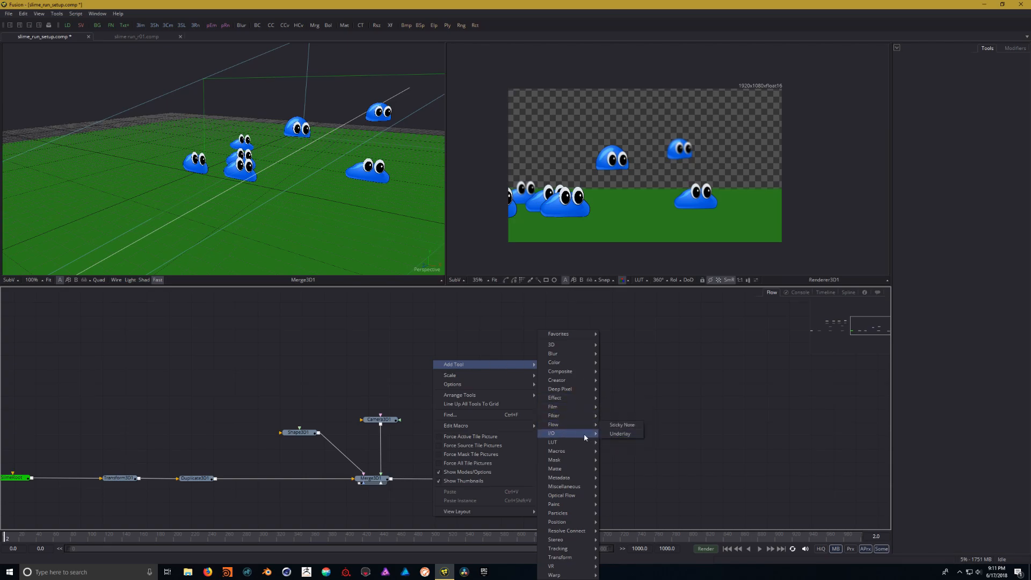
pyautogui.click(616, 435)
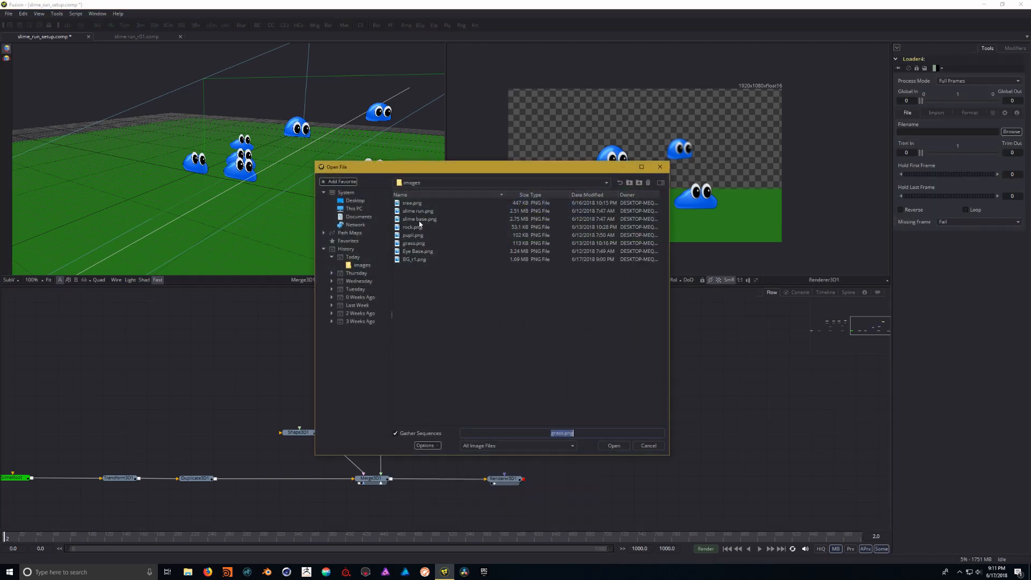
pyautogui.click(417, 245)
pyautogui.click(615, 446)
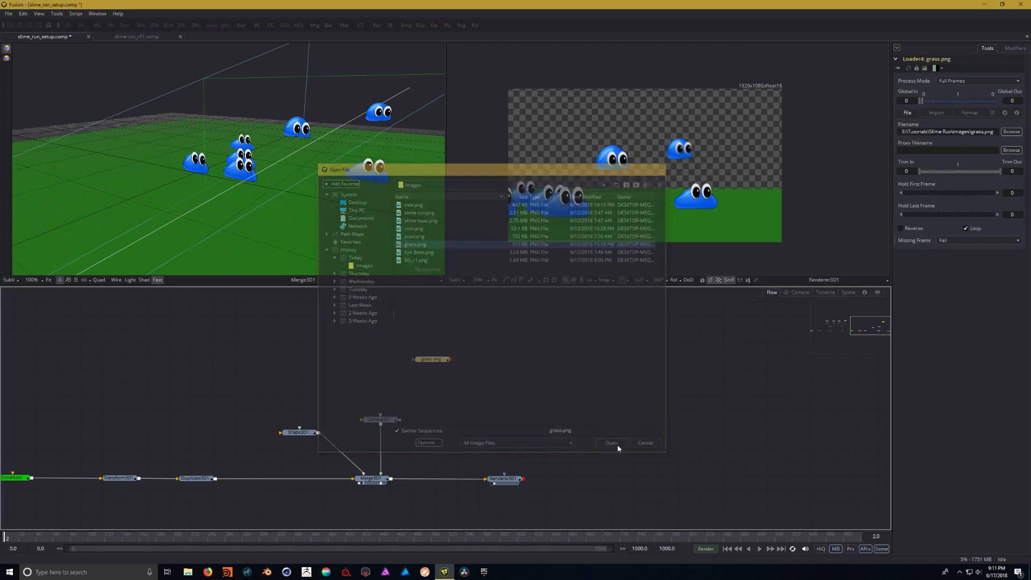
# Step: Display grass.png in the 2D viewer, inspect its edges, and enable Post-Multiply by Alpha in its import settings
pyautogui.moveTo(435, 361); pyautogui.dragTo(265, 128)
pyautogui.scroll(2, 289, 224)
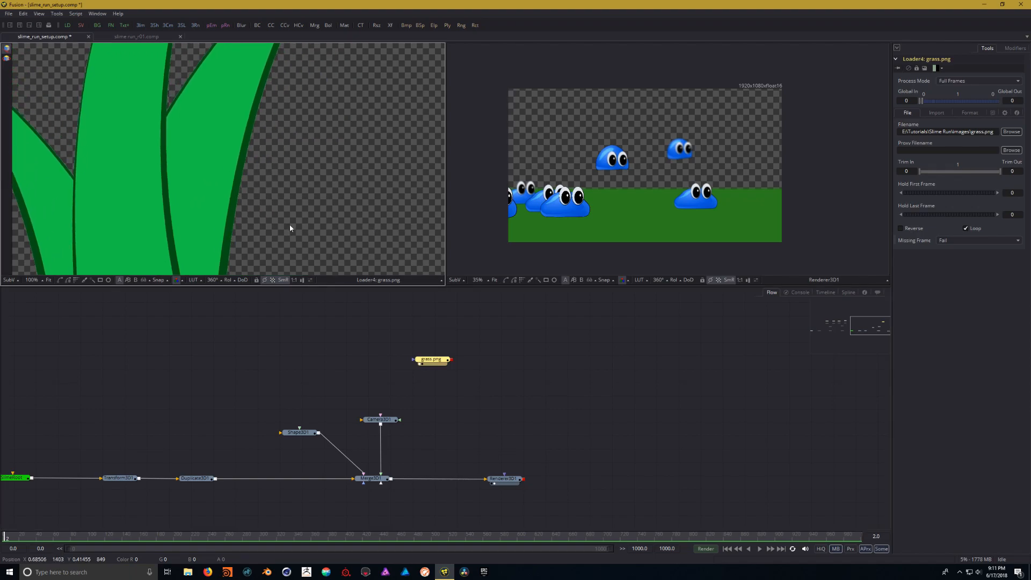
pyautogui.scroll(4, 242, 189)
pyautogui.scroll(4, 242, 190)
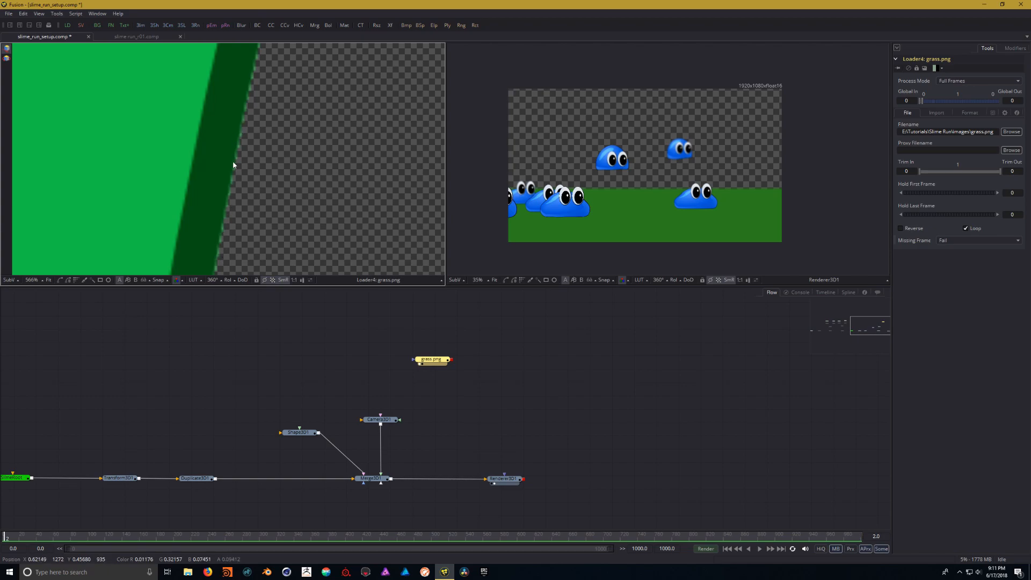
pyautogui.click(937, 112)
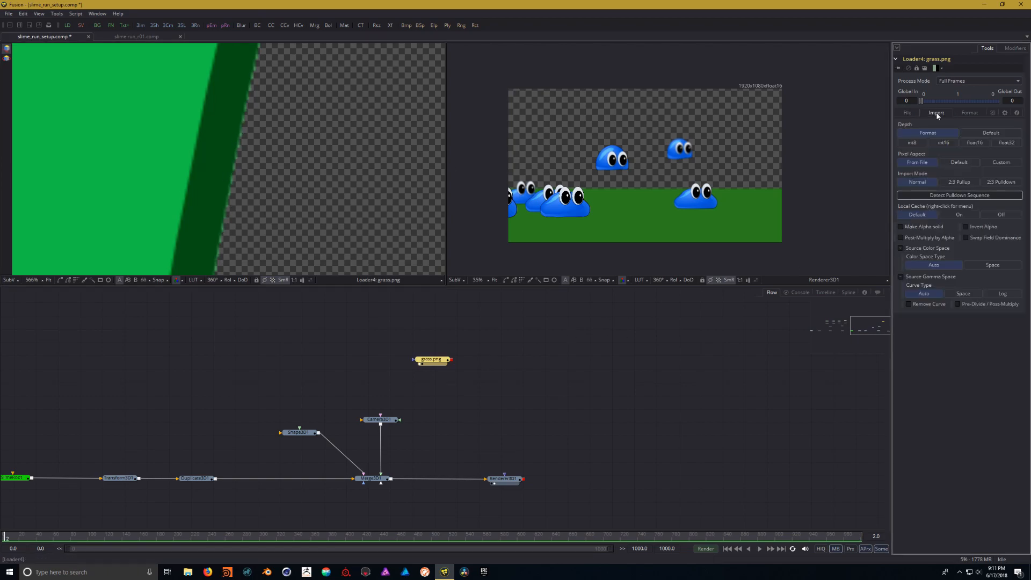
pyautogui.click(901, 238)
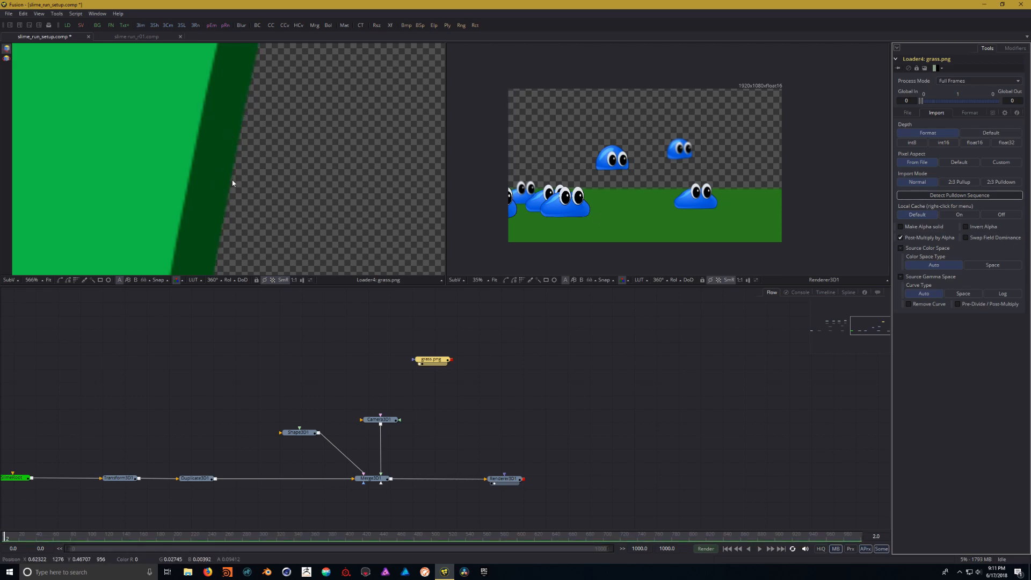
pyautogui.scroll(-5, 261, 188)
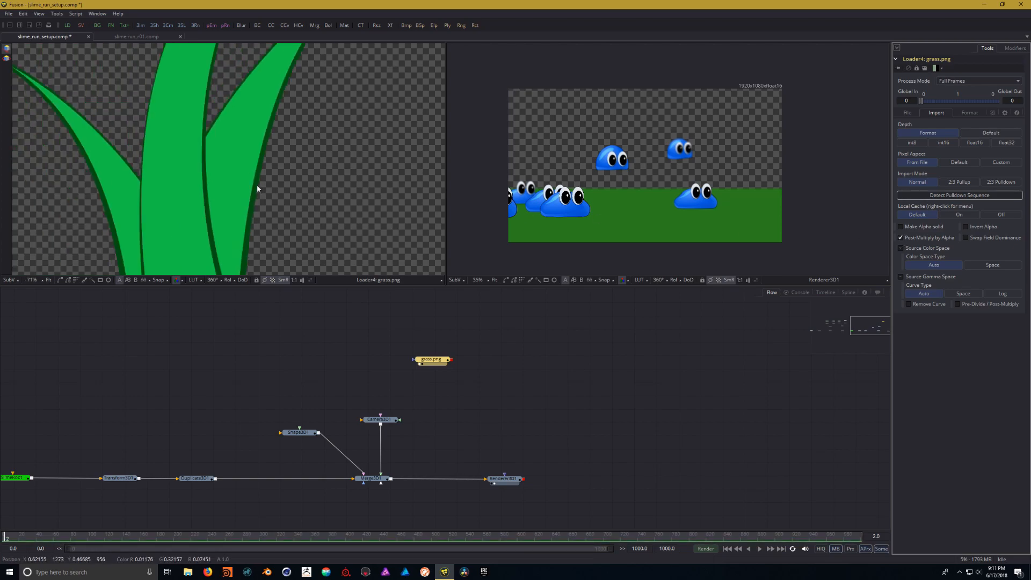
pyautogui.scroll(-1, 257, 188)
# Step: Place grass.png above the camera node and connect it to a new Image Plane 3D positioned just below it
pyautogui.moveTo(433, 359); pyautogui.dragTo(446, 381)
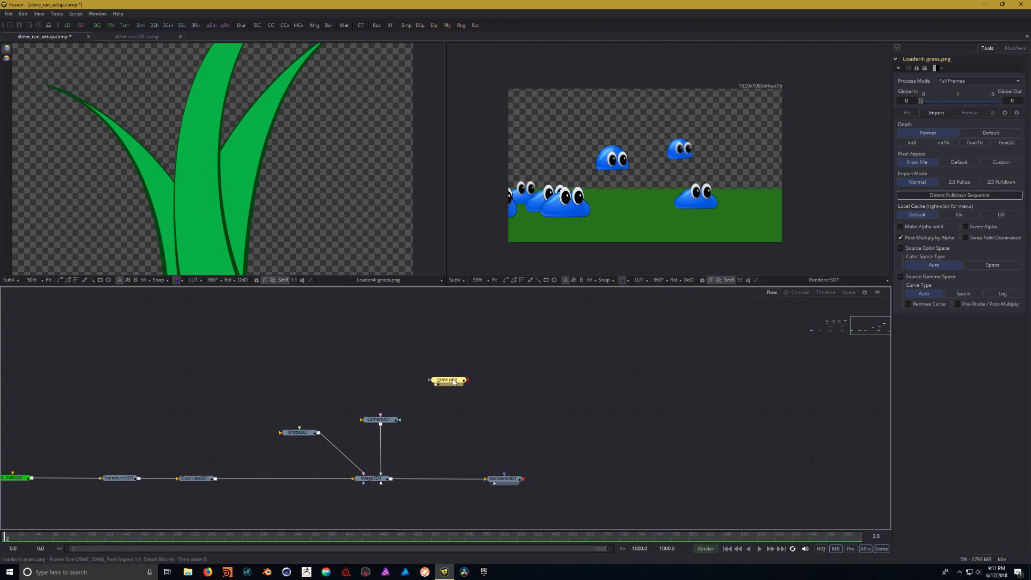
pyautogui.moveTo(446, 373); pyautogui.dragTo(452, 365)
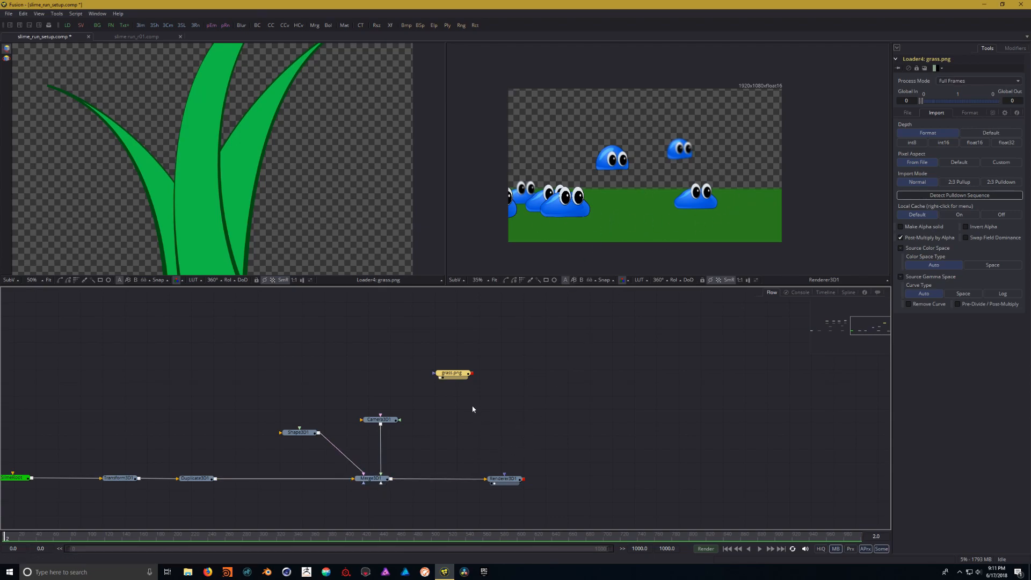
pyautogui.moveTo(451, 374); pyautogui.dragTo(449, 361)
pyautogui.moveTo(97, 447); pyautogui.dragTo(180, 446)
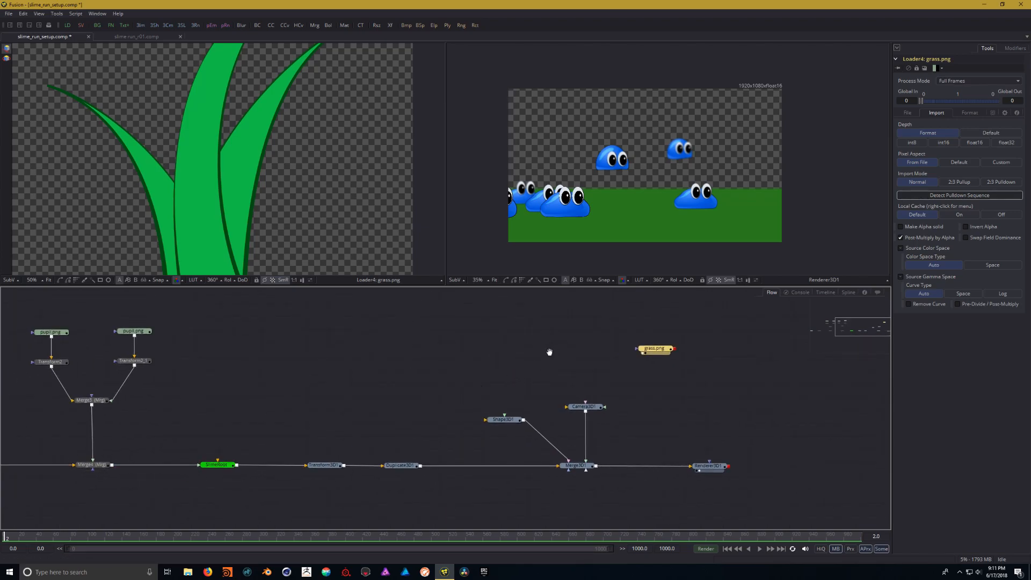
pyautogui.moveTo(554, 351); pyautogui.dragTo(313, 403)
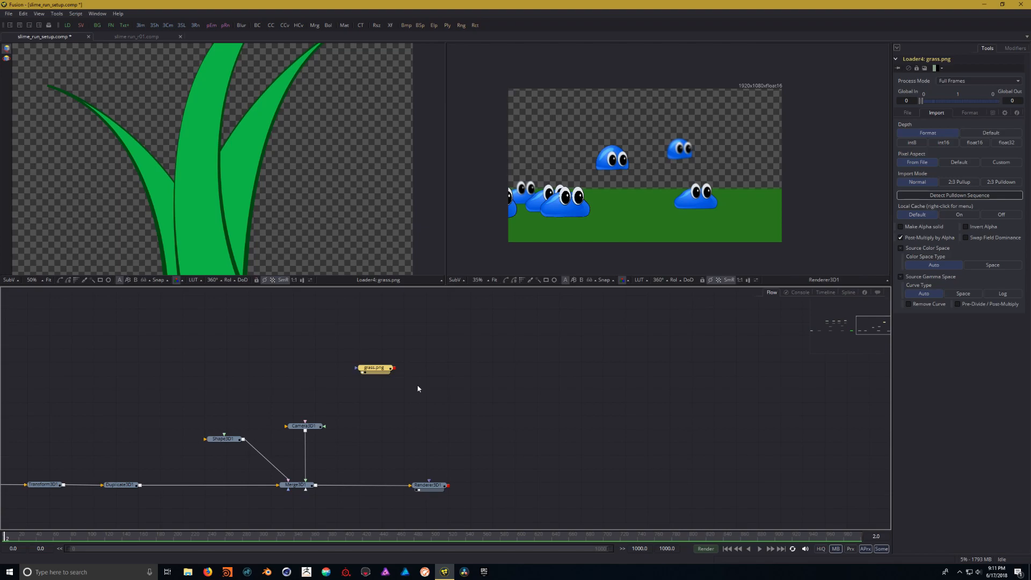
pyautogui.rightClick(416, 335)
pyautogui.moveTo(452, 340)
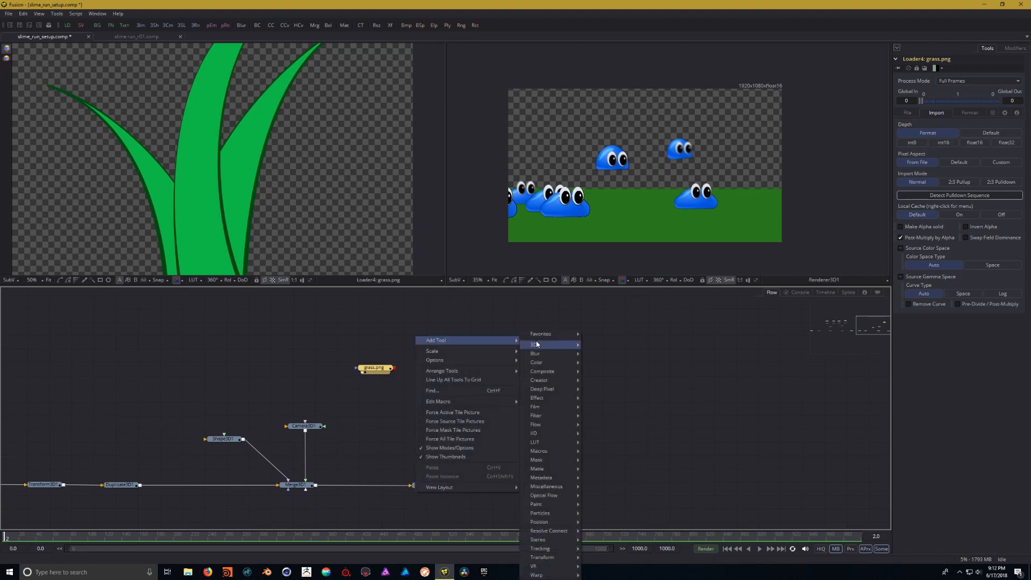
pyautogui.moveTo(537, 344)
pyautogui.click(615, 426)
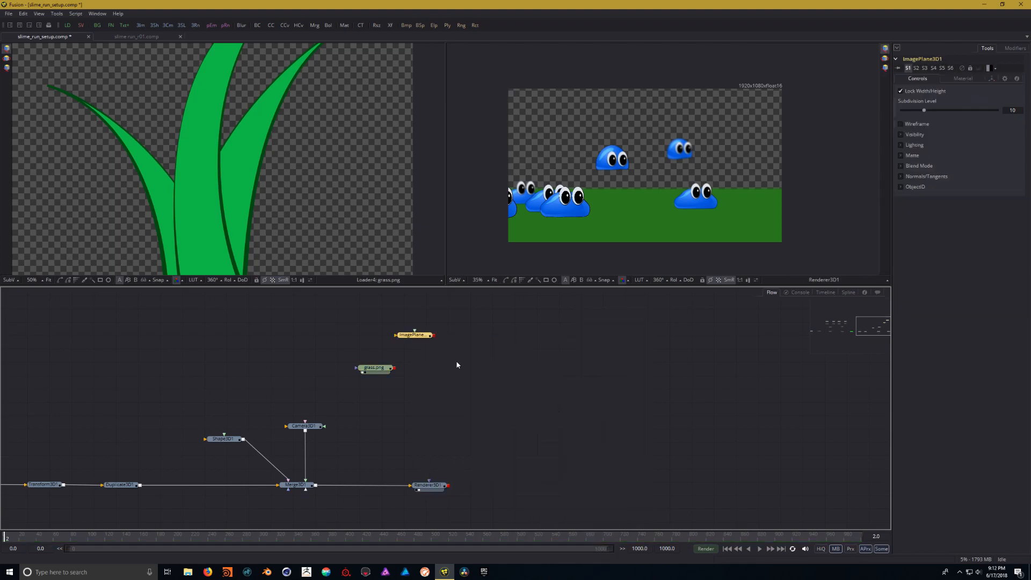
pyautogui.moveTo(416, 335); pyautogui.dragTo(380, 404)
pyautogui.moveTo(395, 369); pyautogui.dragTo(382, 408)
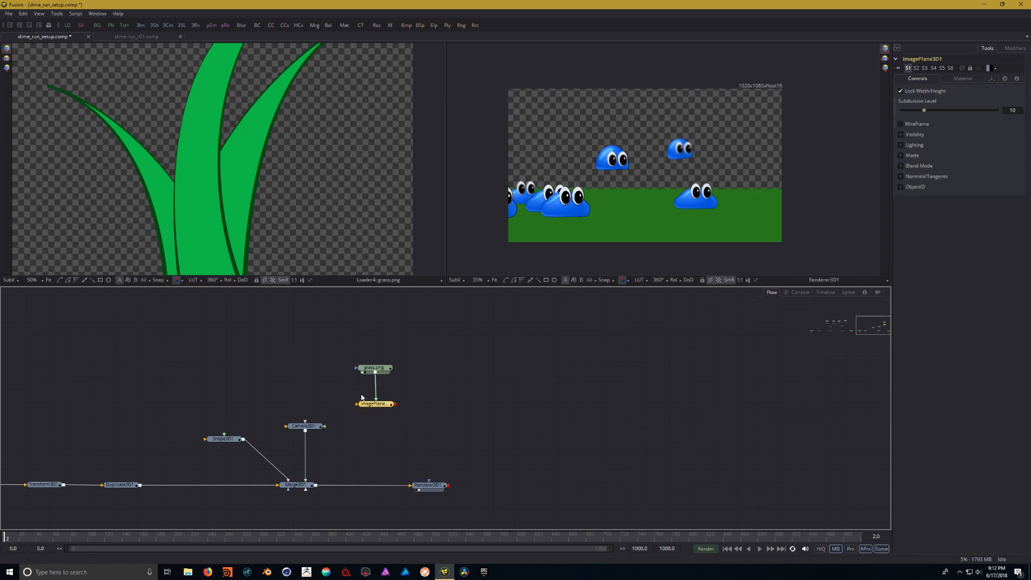
# Step: Connect the grass image plane to Merge3D1 and, viewing the merged scene, move the grass beside the far-left slime
pyautogui.moveTo(395, 404); pyautogui.dragTo(265, 191)
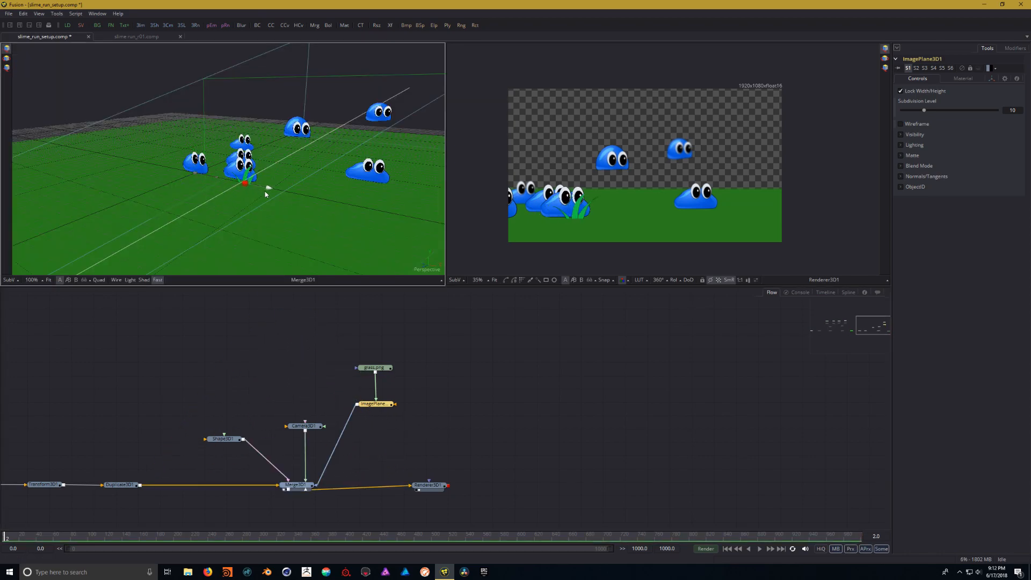
pyautogui.hotkey('ctrl', 'z')
pyautogui.moveTo(196, 137); pyautogui.dragTo(193, 142)
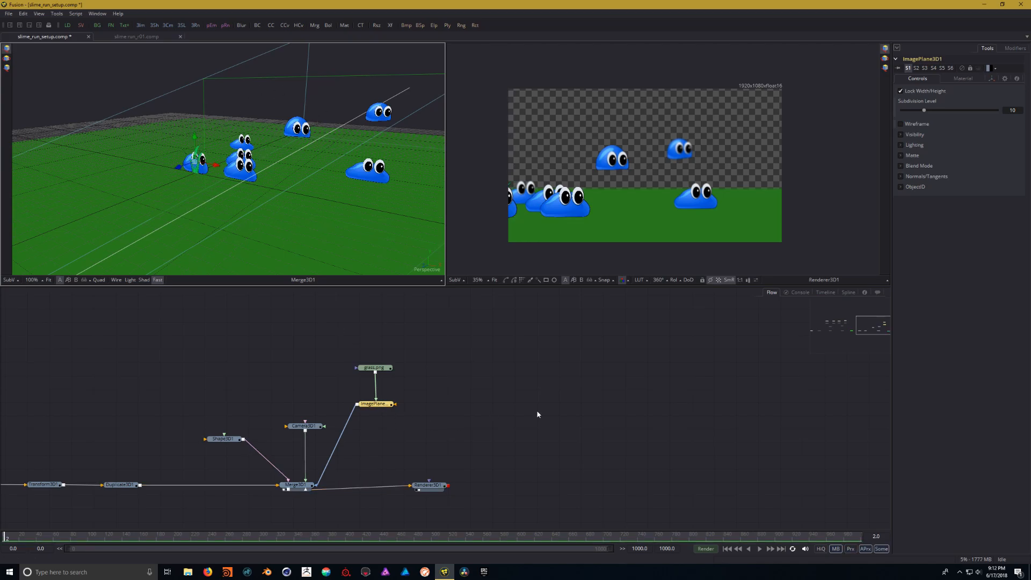
# Step: Insert a Duplicate 3D node between the grass image plane and Merge3D1
pyautogui.rightClick(486, 347)
pyautogui.moveTo(516, 352)
pyautogui.moveTo(643, 365)
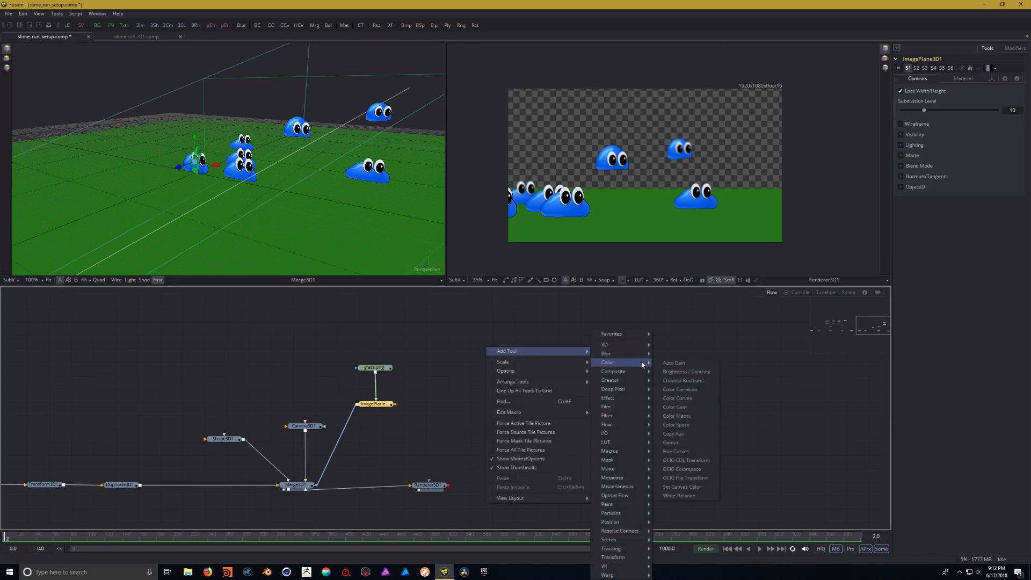
pyautogui.moveTo(642, 347)
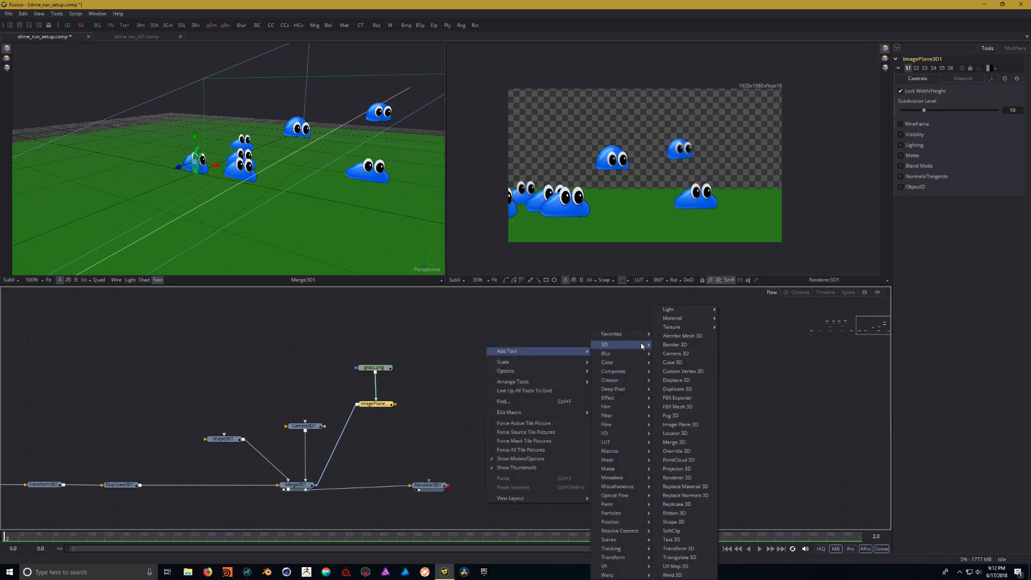
pyautogui.click(677, 389)
pyautogui.moveTo(483, 351)
pyautogui.mouseDown()
pyautogui.moveTo(509, 358)
pyautogui.moveTo(536, 392)
pyautogui.moveTo(498, 430)
pyautogui.moveTo(383, 460)
pyautogui.moveTo(357, 452)
pyautogui.moveTo(363, 429)
pyautogui.moveTo(348, 423)
pyautogui.moveTo(360, 453)
pyautogui.moveTo(362, 304)
pyautogui.moveTo(355, 441)
pyautogui.mouseUp()
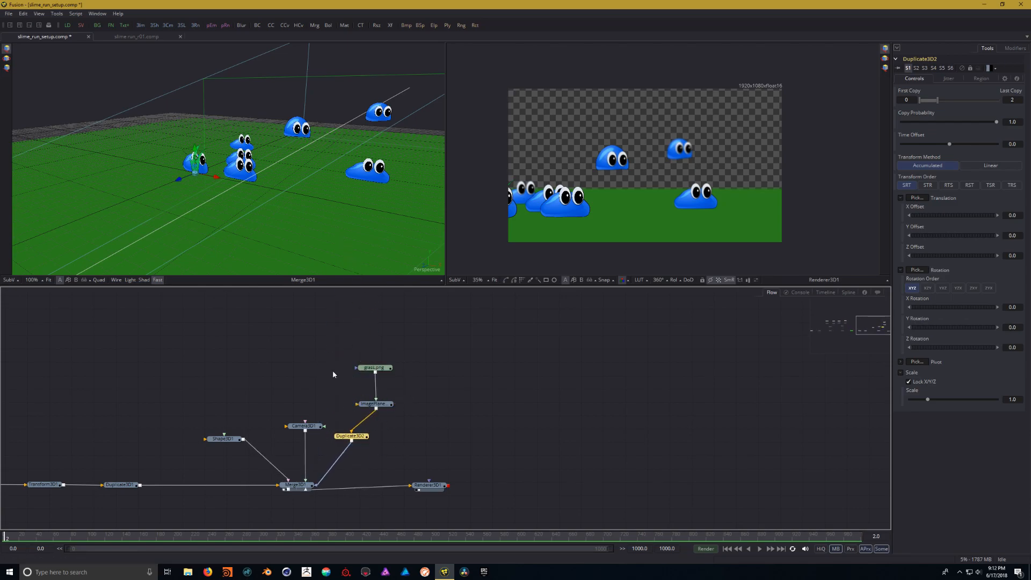
pyautogui.moveTo(355, 438); pyautogui.dragTo(354, 439)
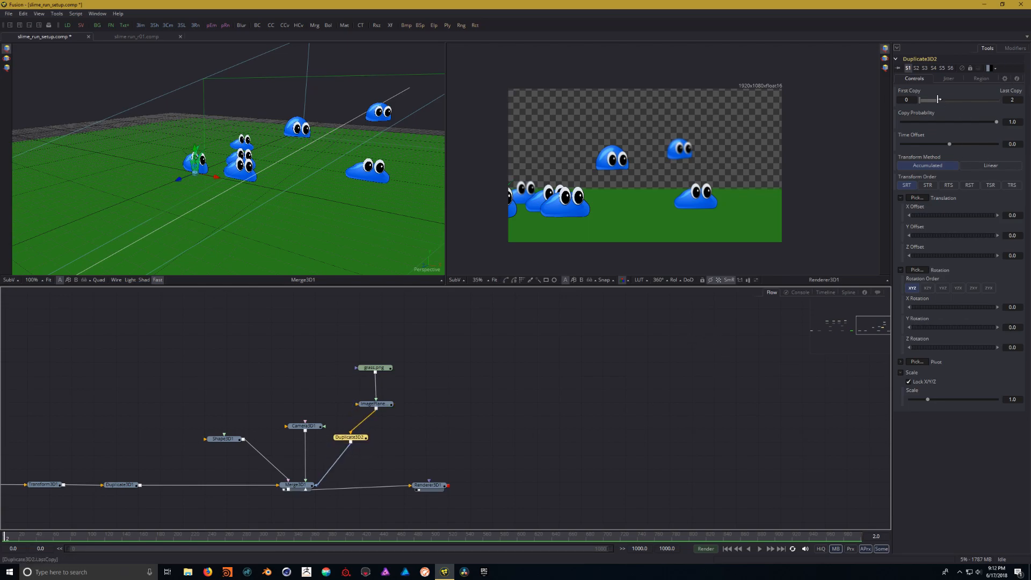
# Step: Set the grass duplicate's last copy to 6 and its Z offset to about -0.49
pyautogui.moveTo(938, 99); pyautogui.dragTo(969, 100)
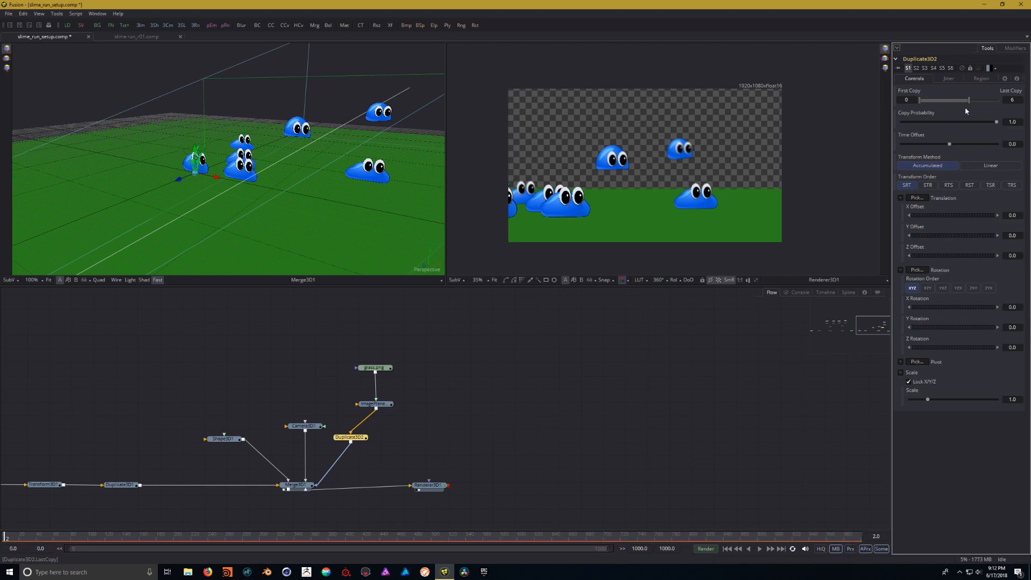
pyautogui.moveTo(929, 255); pyautogui.dragTo(930, 254)
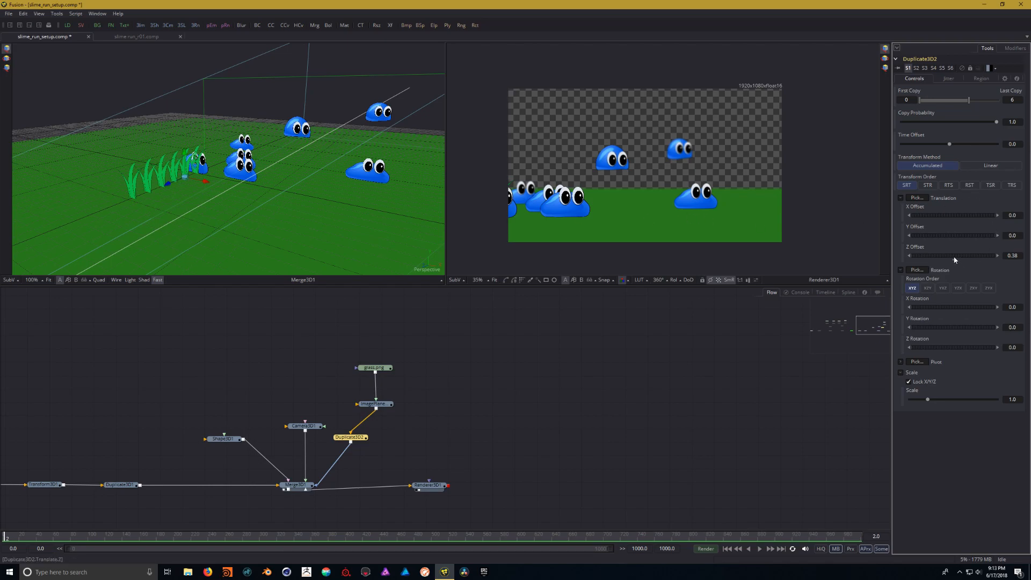
pyautogui.moveTo(947, 258); pyautogui.dragTo(945, 258)
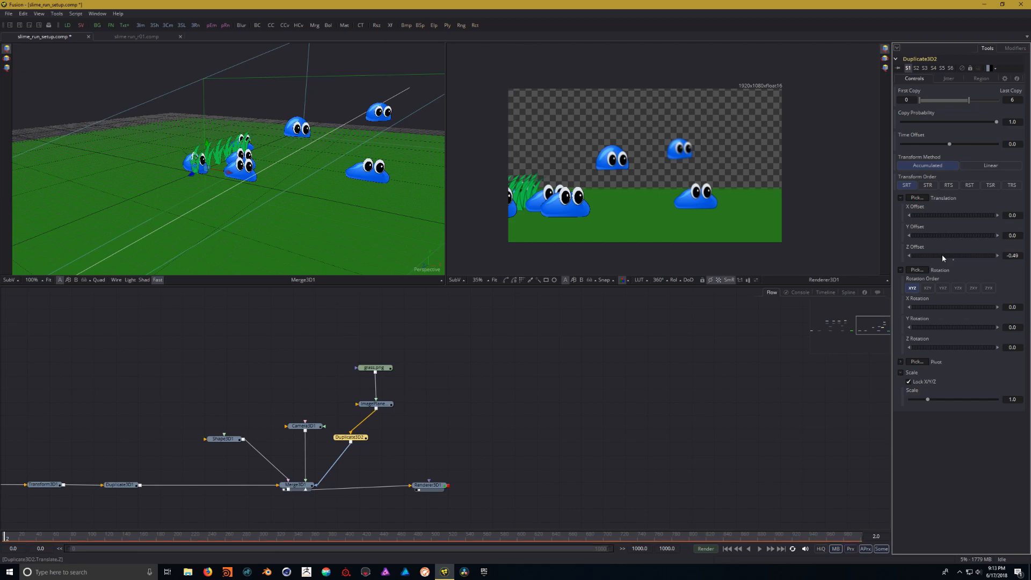
# Step: Jitter the grass copies with a Z offset of 1.269, an X offset of 5.086 and a strong scale variation
pyautogui.click(949, 78)
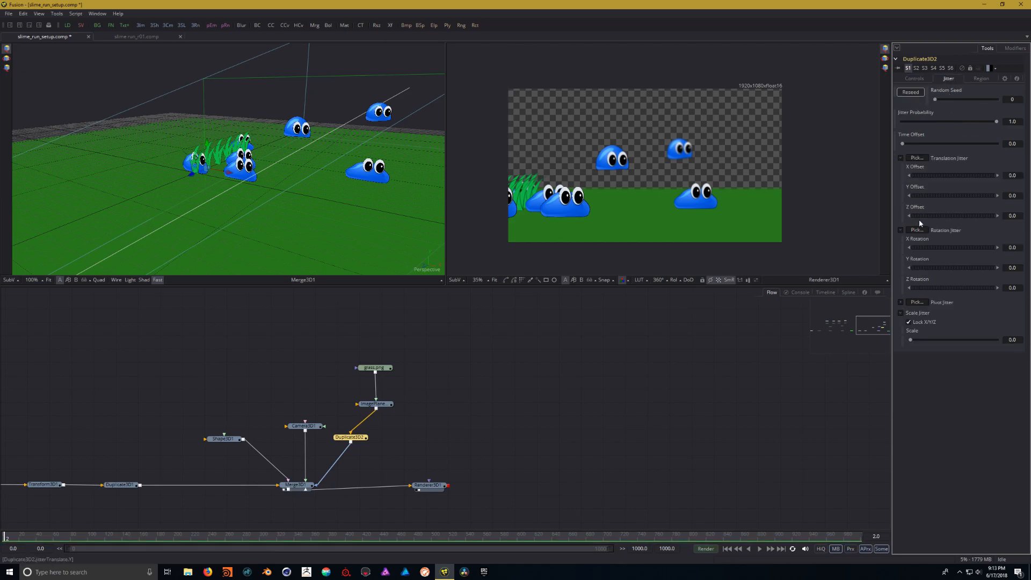
pyautogui.moveTo(941, 219)
pyautogui.mouseDown()
pyautogui.moveTo(991, 215)
pyautogui.moveTo(864, 220)
pyautogui.moveTo(988, 220)
pyautogui.moveTo(935, 217)
pyautogui.mouseUp()
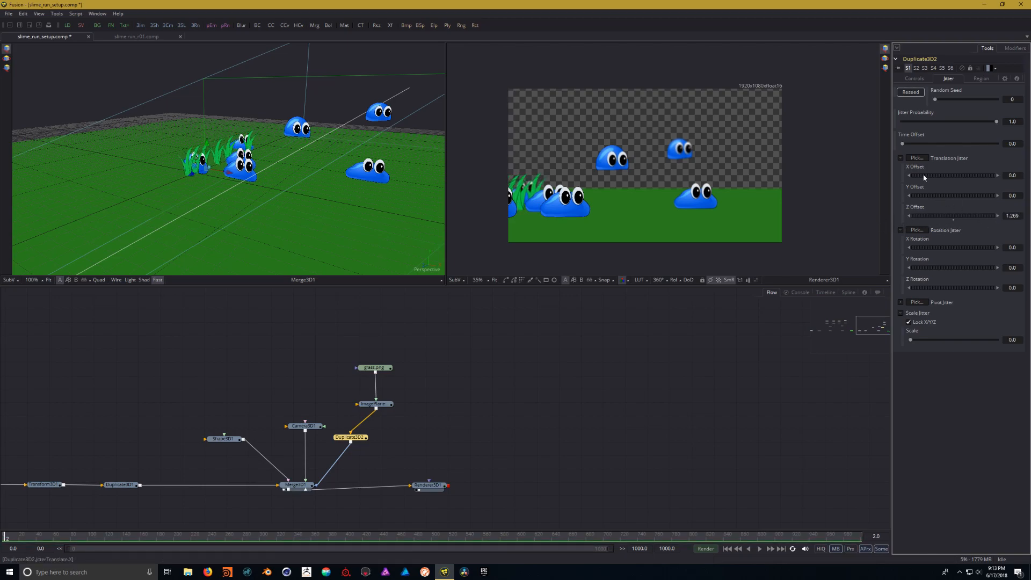
pyautogui.moveTo(926, 174)
pyautogui.mouseDown()
pyautogui.moveTo(961, 178)
pyautogui.moveTo(928, 182)
pyautogui.moveTo(953, 176)
pyautogui.moveTo(952, 163)
pyautogui.moveTo(930, 174)
pyautogui.moveTo(981, 176)
pyautogui.moveTo(932, 179)
pyautogui.mouseUp()
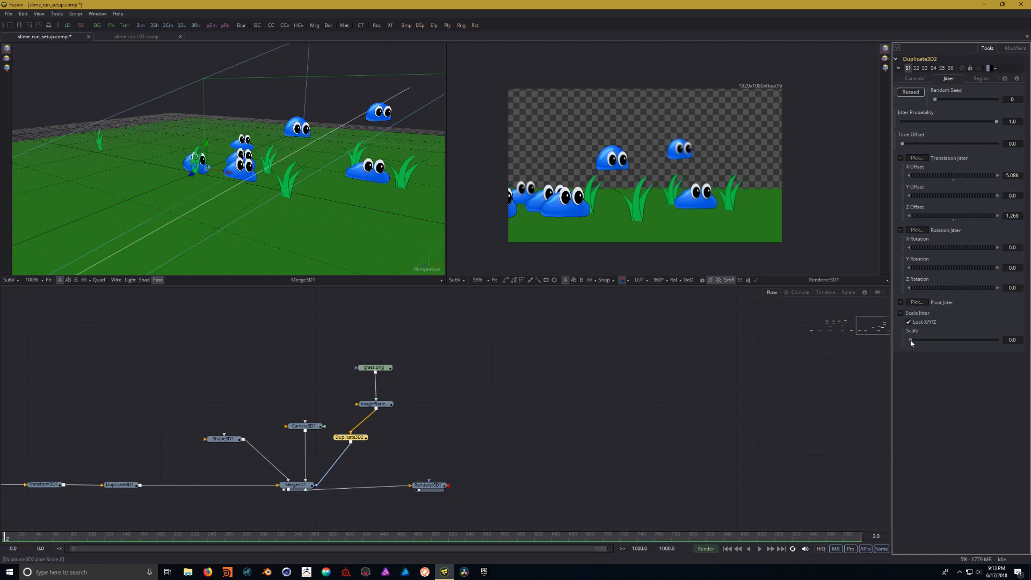
pyautogui.moveTo(925, 341); pyautogui.dragTo(998, 346)
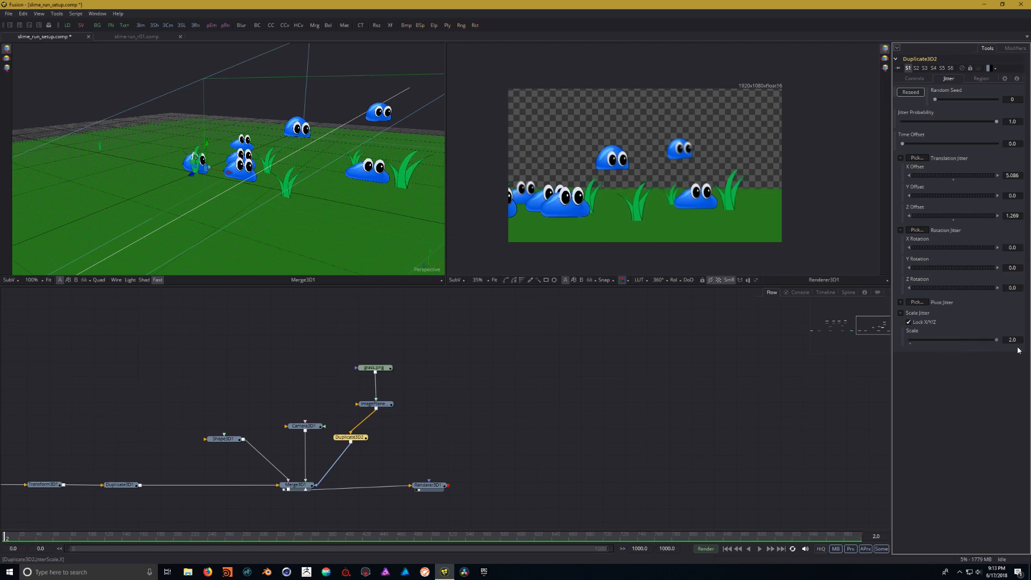
pyautogui.click(971, 341)
pyautogui.moveTo(974, 340); pyautogui.dragTo(988, 342)
# Step: Set the grass duplicate's last copy to 30 and its scale jitter to about 0.449
pyautogui.click(922, 79)
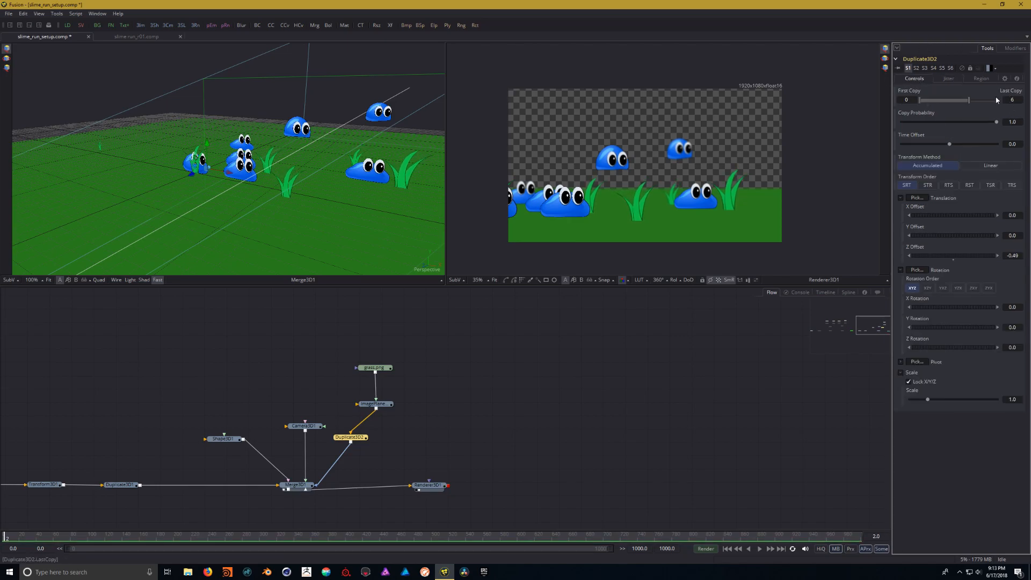
pyautogui.moveTo(969, 98); pyautogui.dragTo(1001, 101)
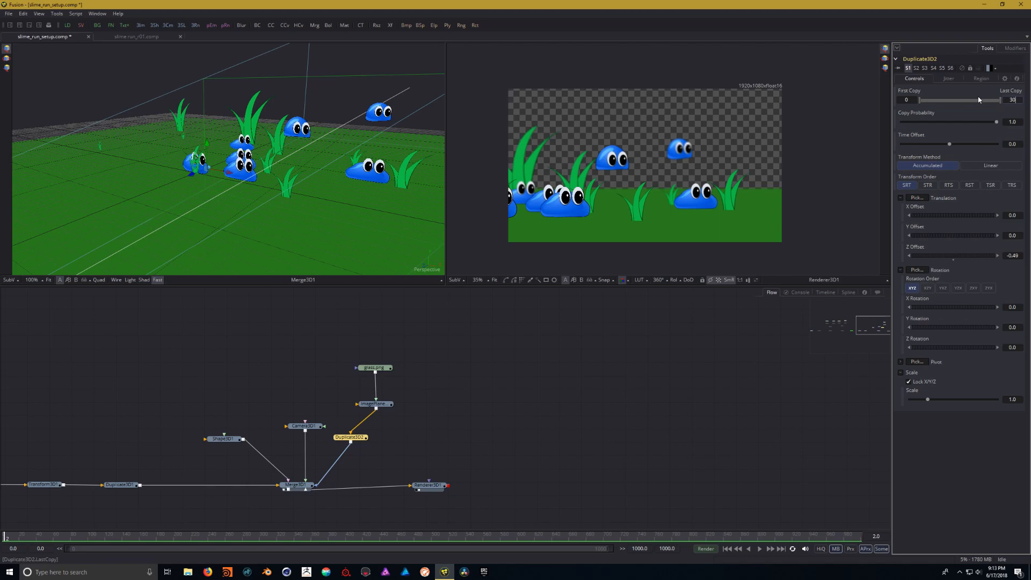
pyautogui.press('Tab')
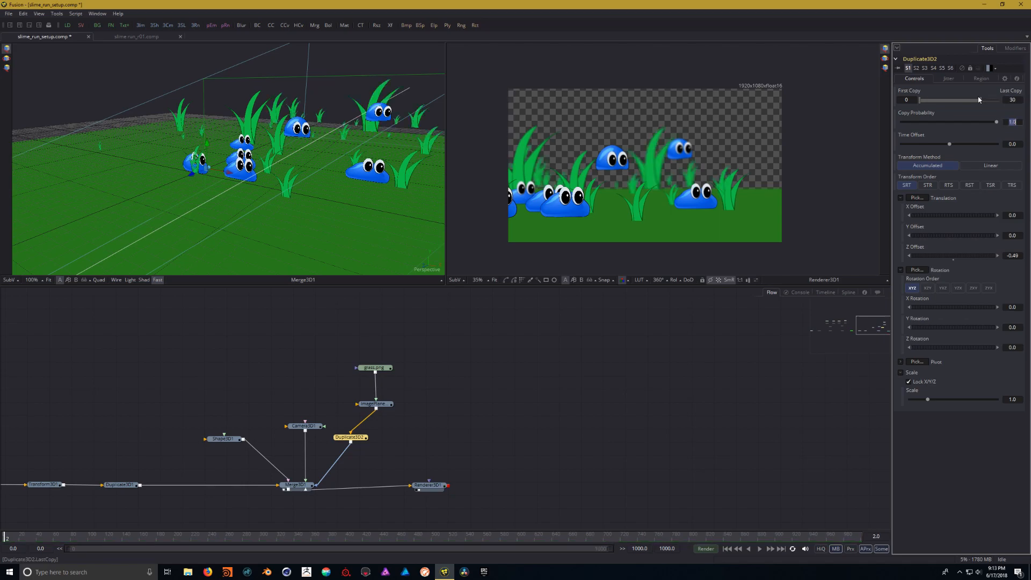
pyautogui.click(949, 79)
pyautogui.moveTo(987, 340); pyautogui.dragTo(930, 340)
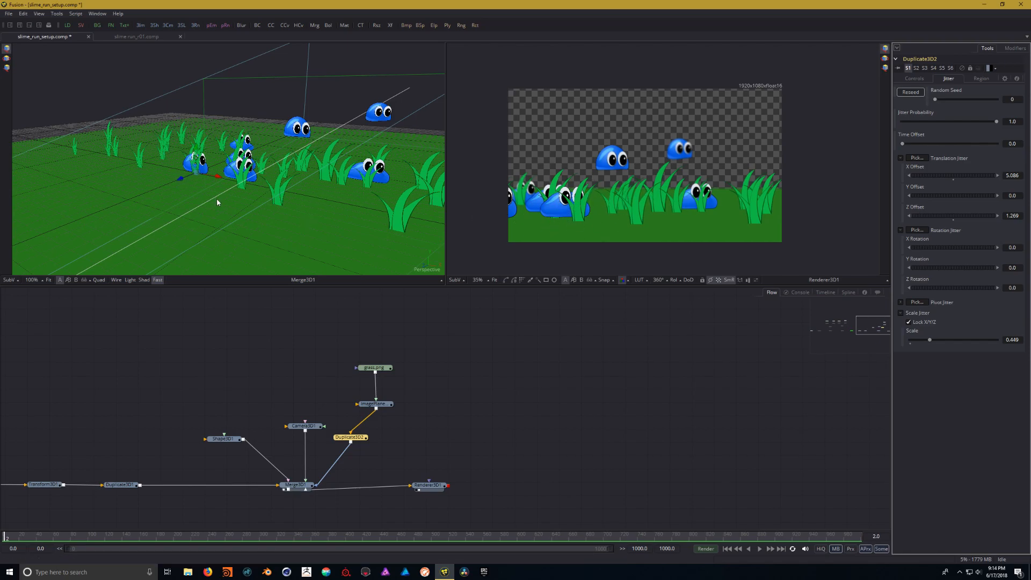
# Step: Shift the grass farther back in the scene by moving its image plane away from the camera along Z
pyautogui.moveTo(179, 180); pyautogui.dragTo(183, 181)
pyautogui.click(379, 404)
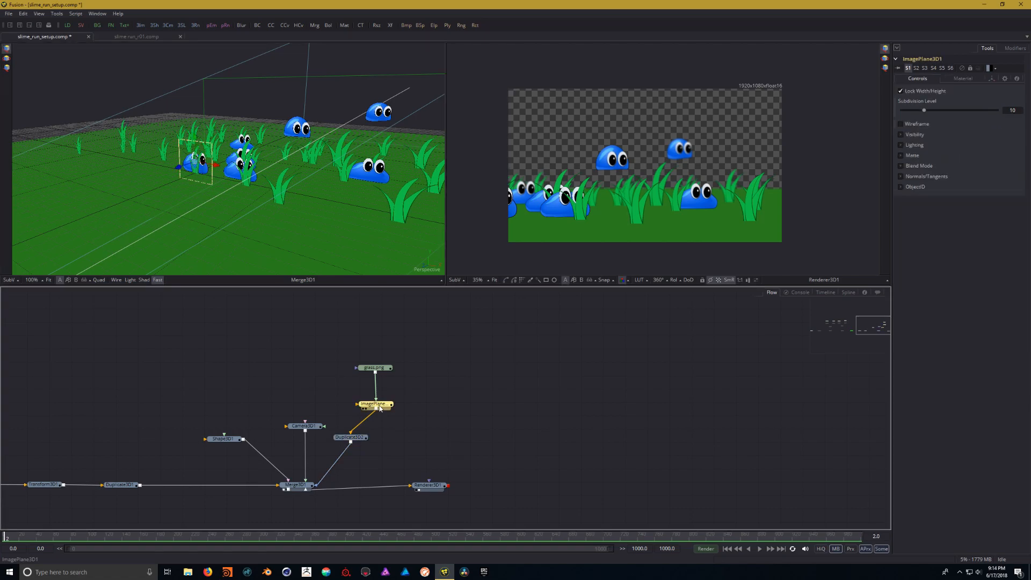
pyautogui.moveTo(183, 169); pyautogui.dragTo(214, 159)
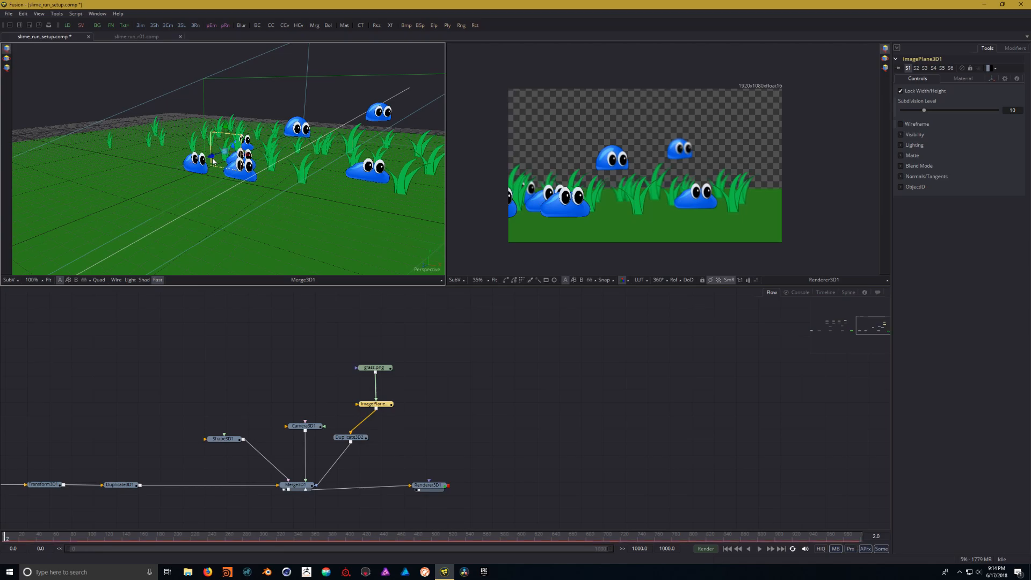
# Step: Spread the grass copies wider by raising the grass duplicate's X offset jitter to slightly more than 7
pyautogui.click(350, 437)
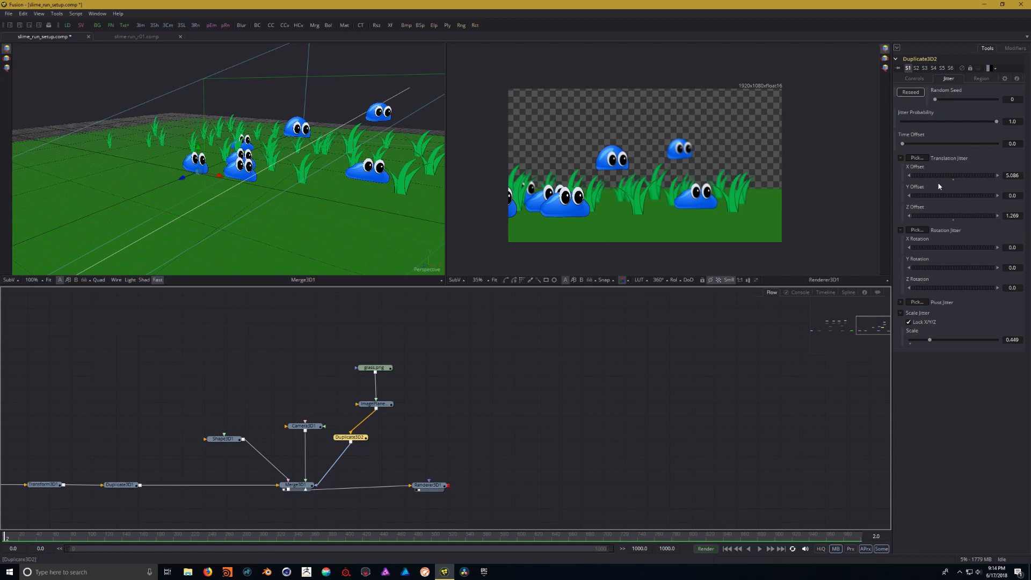
pyautogui.moveTo(948, 177); pyautogui.dragTo(1013, 177)
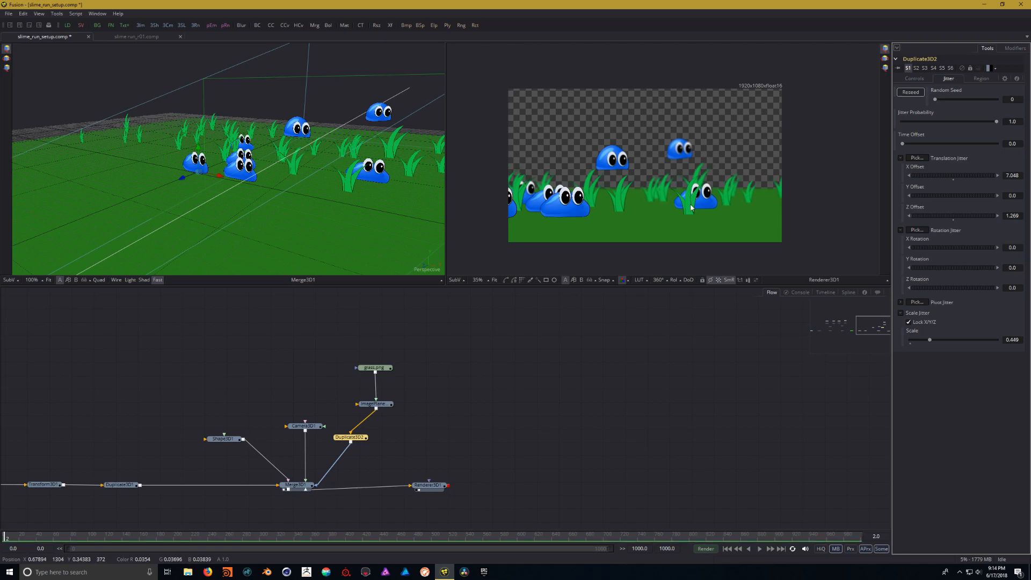
pyautogui.moveTo(944, 175); pyautogui.dragTo(959, 174)
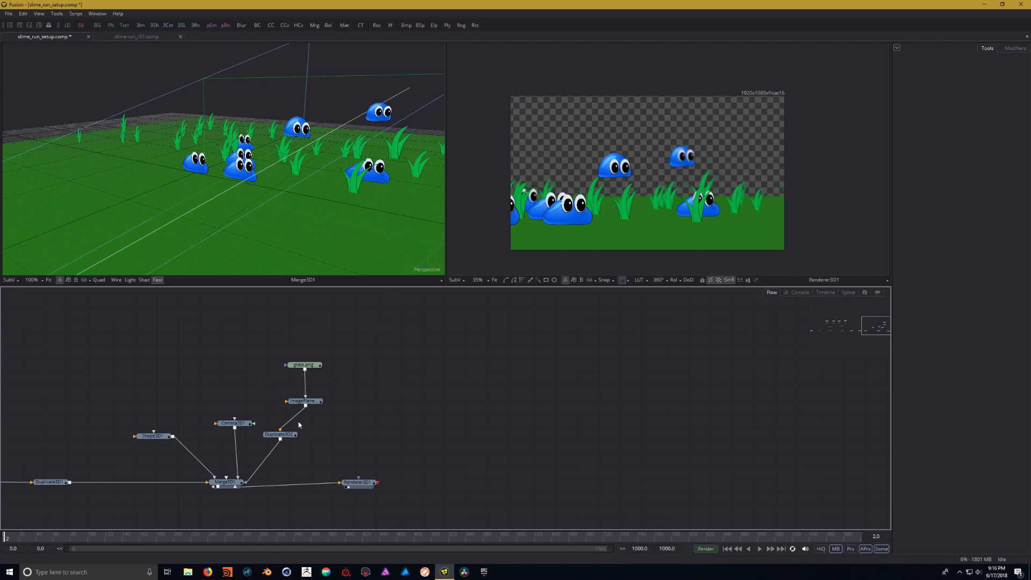
# Step: Add a Loader node beside the grass branch and load tree.png from the images folder
pyautogui.rightClick(375, 358)
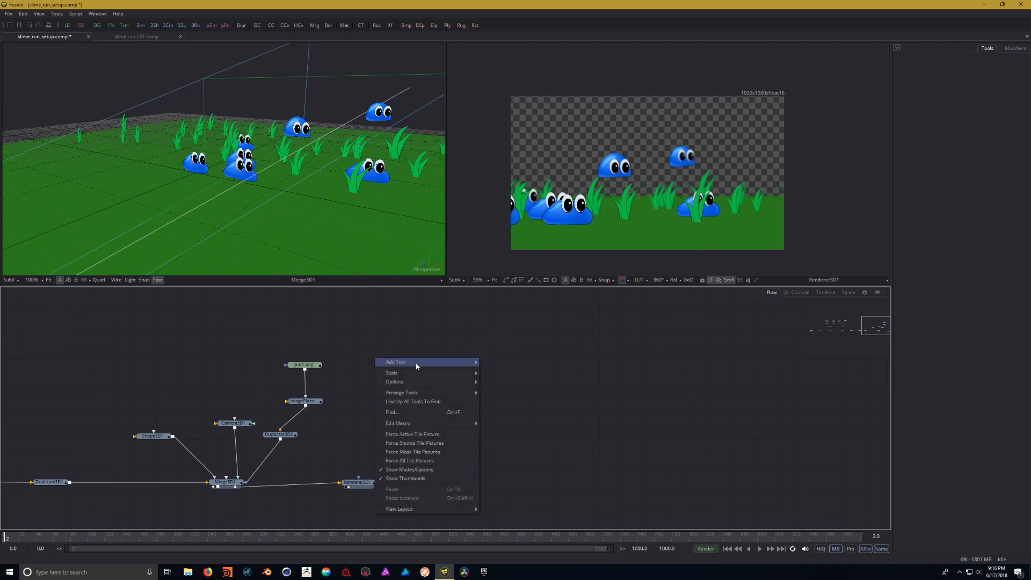
pyautogui.moveTo(413, 364)
pyautogui.moveTo(510, 434)
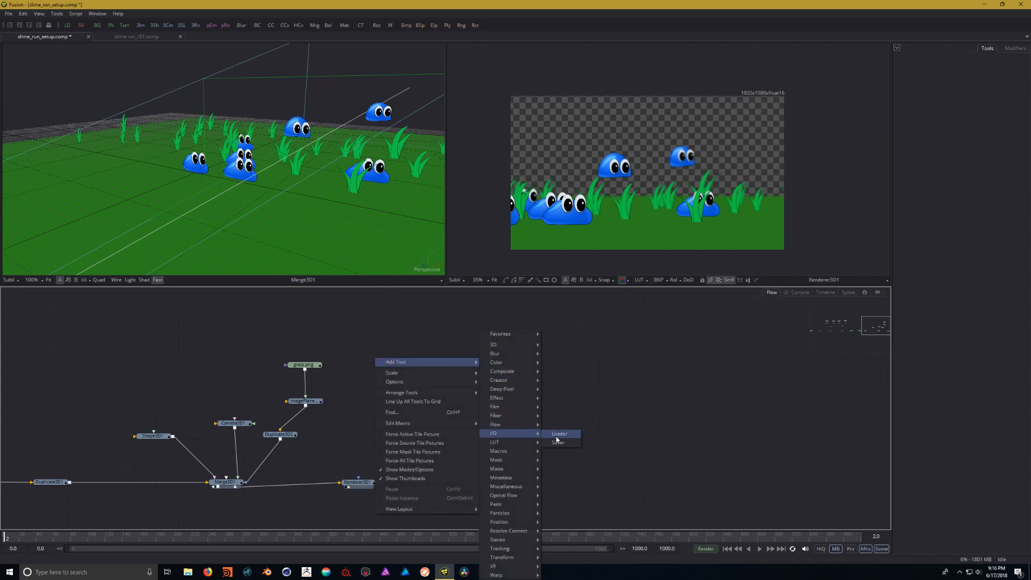
pyautogui.click(559, 436)
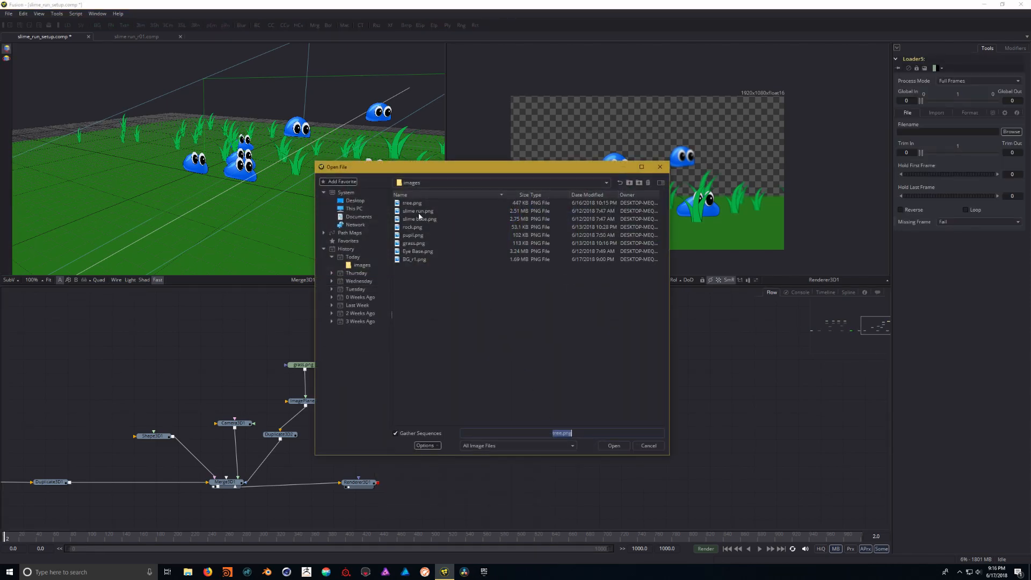
pyautogui.click(411, 204)
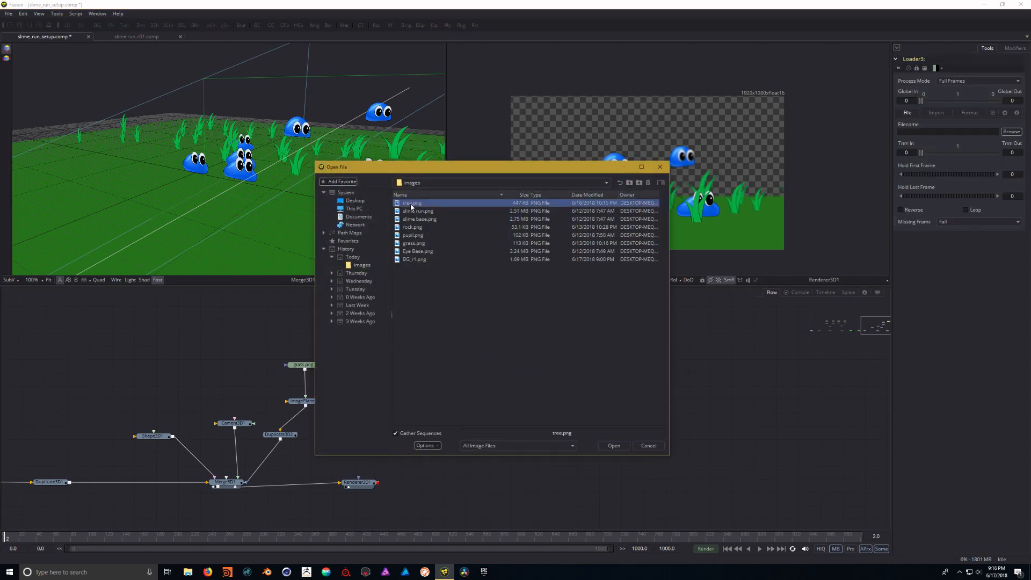
pyautogui.click(610, 446)
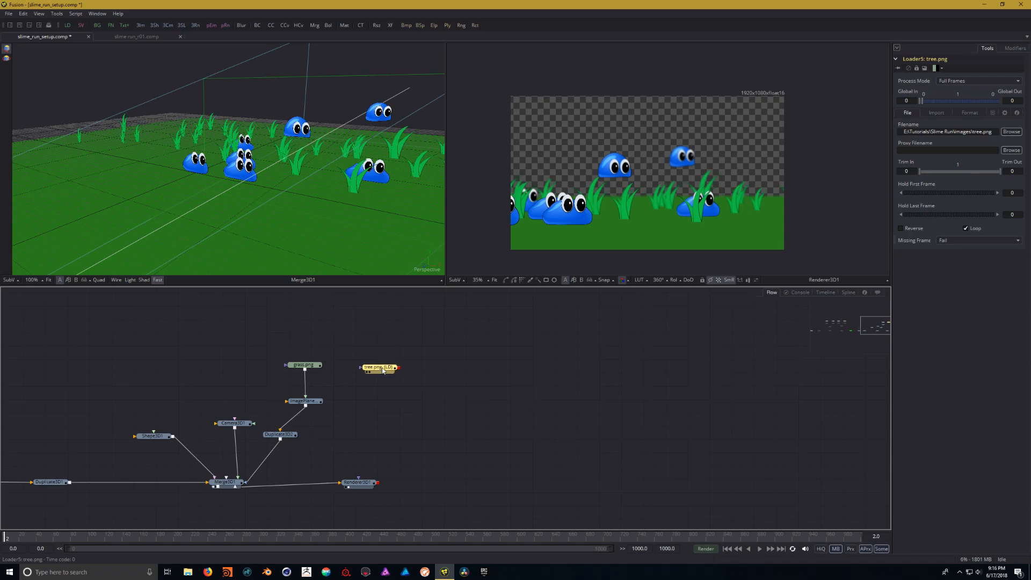
# Step: Enable Post-Multiply by Alpha in the tree loader's import settings and align its node with the grass loader
pyautogui.click(935, 113)
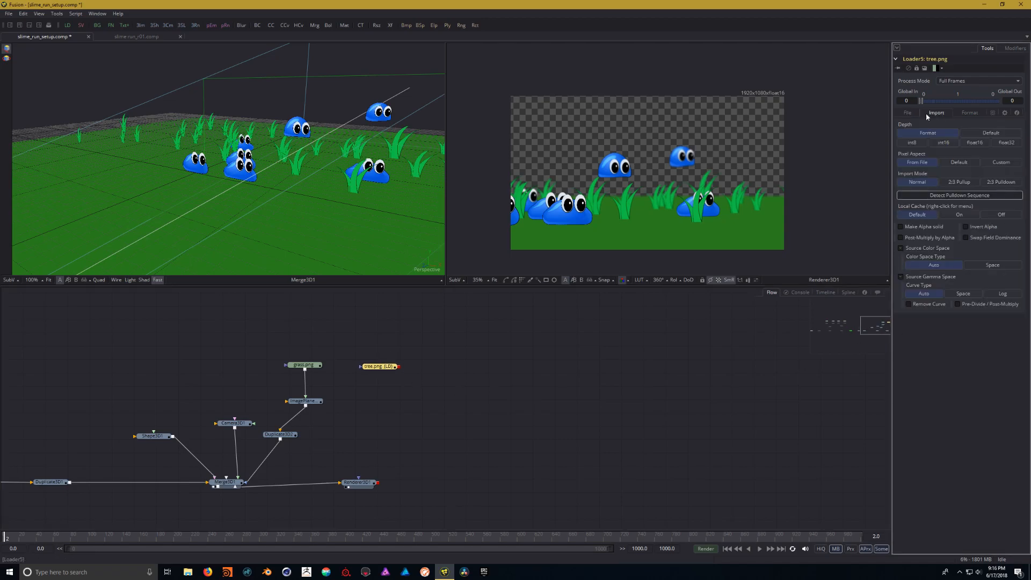
pyautogui.click(901, 238)
pyautogui.moveTo(378, 367); pyautogui.dragTo(378, 364)
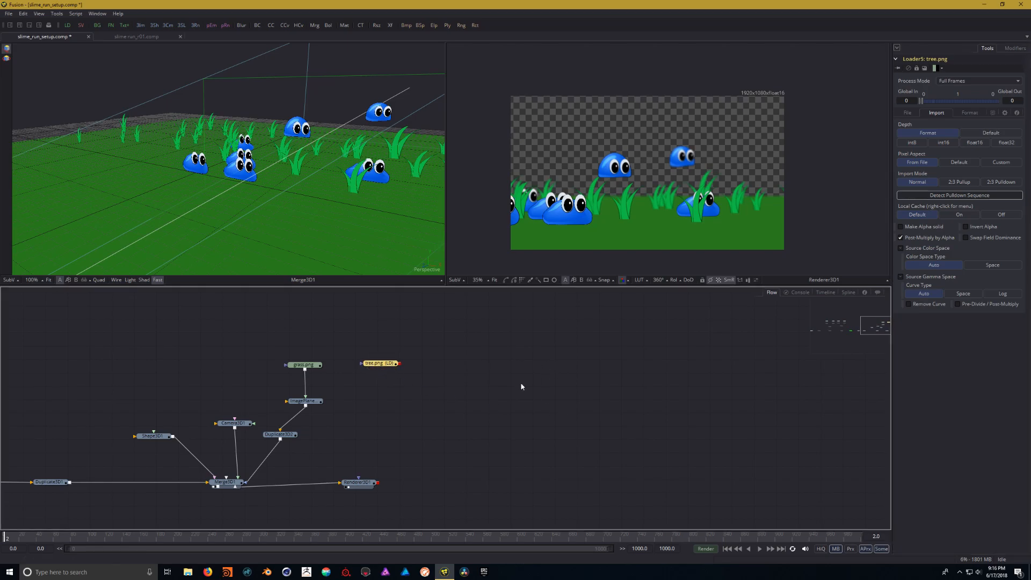
# Step: Add an Image Plane 3D below the tree loader, feed tree.png into it and connect it to Merge3D1
pyautogui.rightClick(444, 346)
pyautogui.moveTo(587, 346)
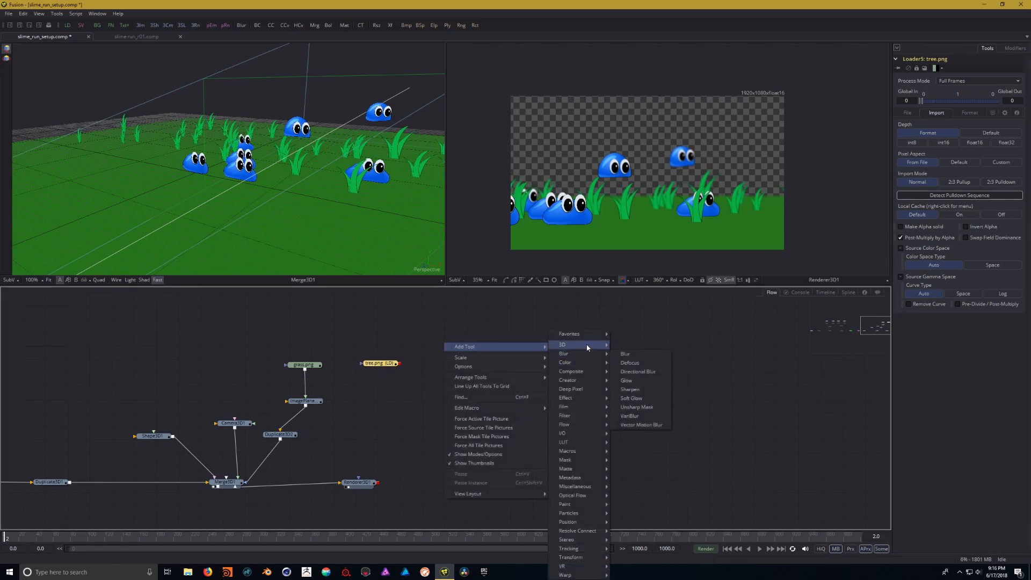
pyautogui.click(638, 425)
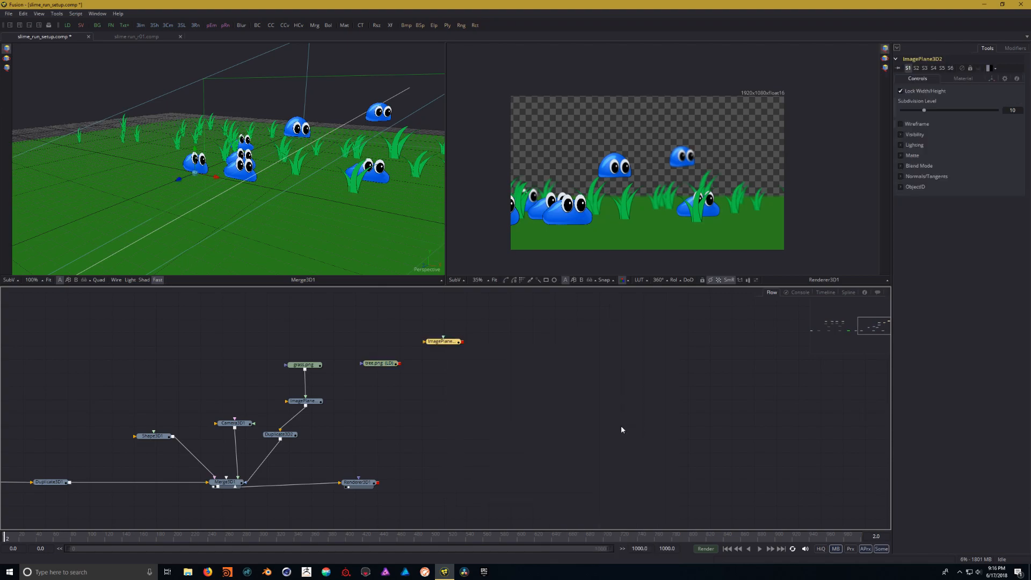
pyautogui.moveTo(450, 345); pyautogui.dragTo(382, 404)
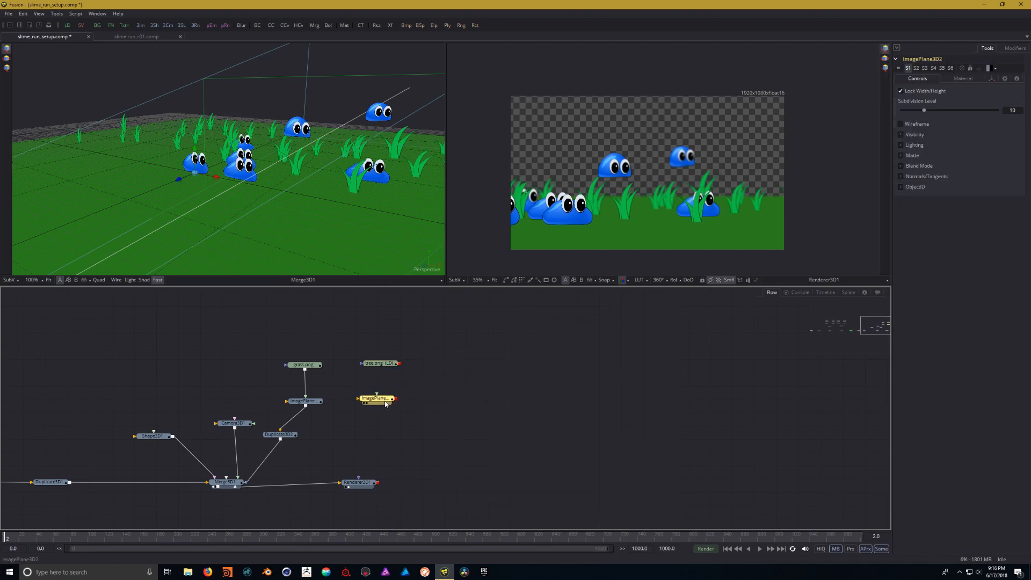
pyautogui.moveTo(402, 366); pyautogui.dragTo(407, 363)
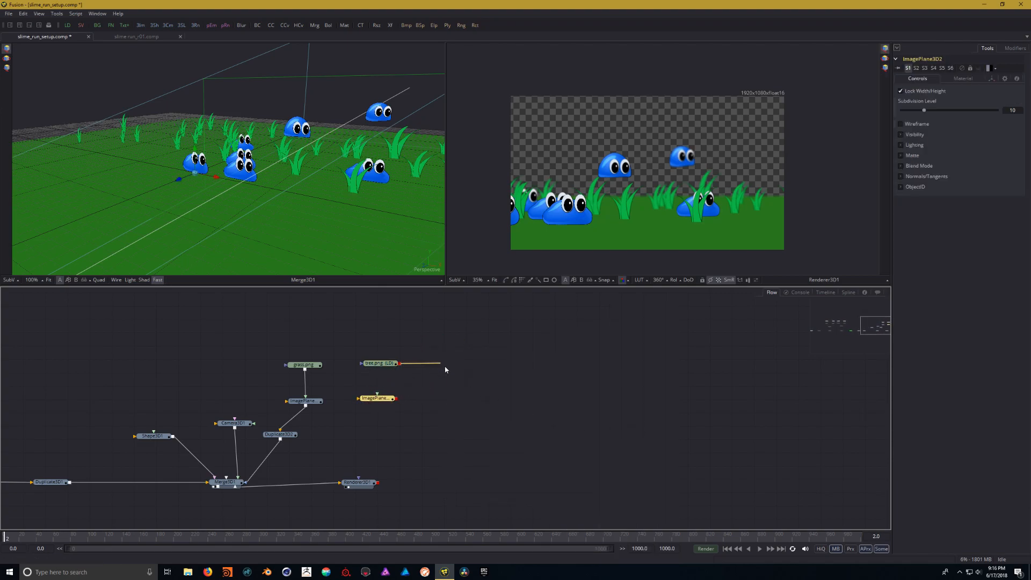
pyautogui.moveTo(484, 372); pyautogui.dragTo(378, 398)
pyautogui.moveTo(398, 401); pyautogui.dragTo(224, 489)
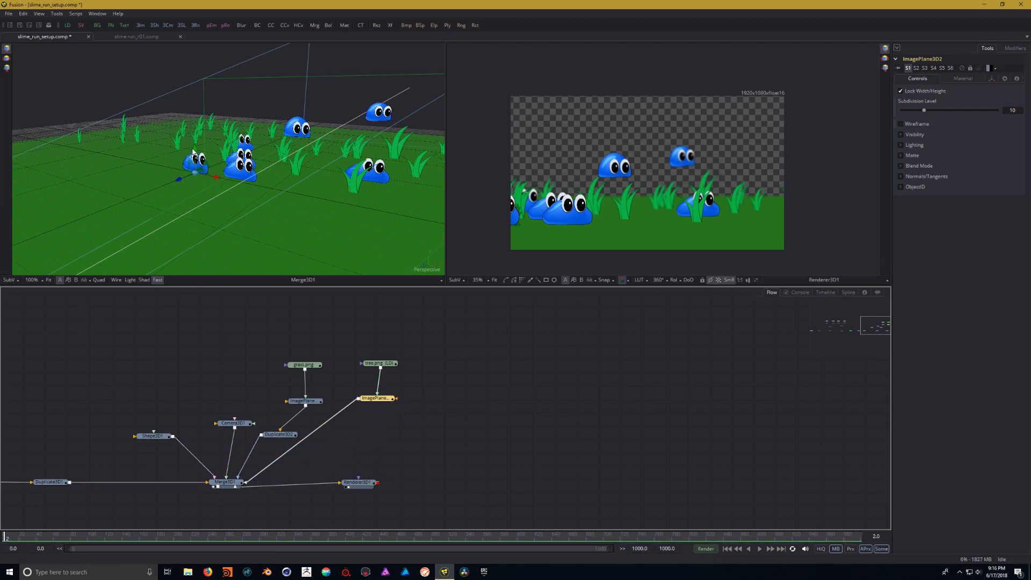
# Step: Scale the tree image plane to 4.509, raise it to a Y offset of about 2.05 and move it back to Z about -6.59
pyautogui.moveTo(194, 151); pyautogui.dragTo(198, 134)
pyautogui.moveTo(381, 401); pyautogui.dragTo(382, 402)
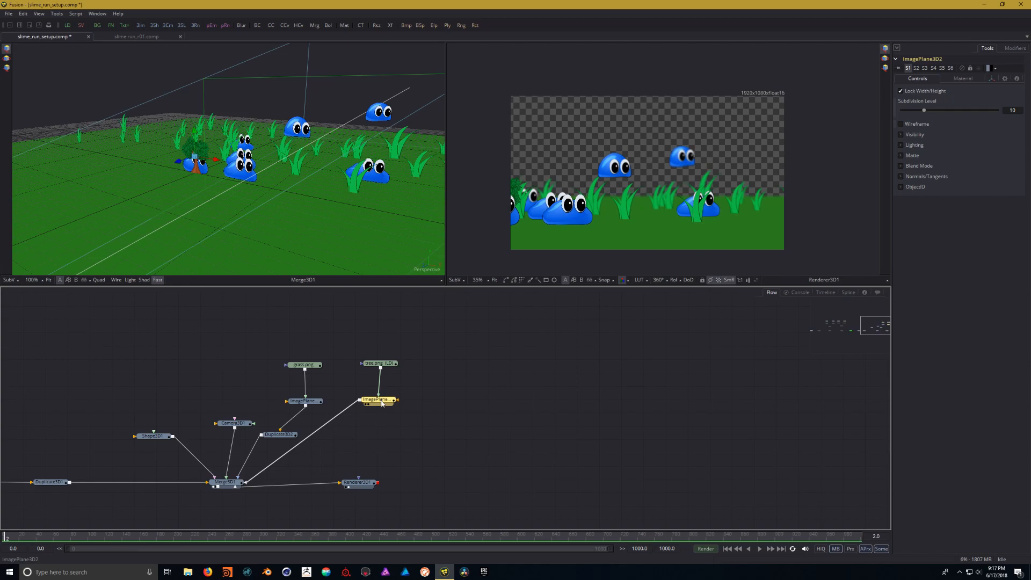
pyautogui.click(991, 79)
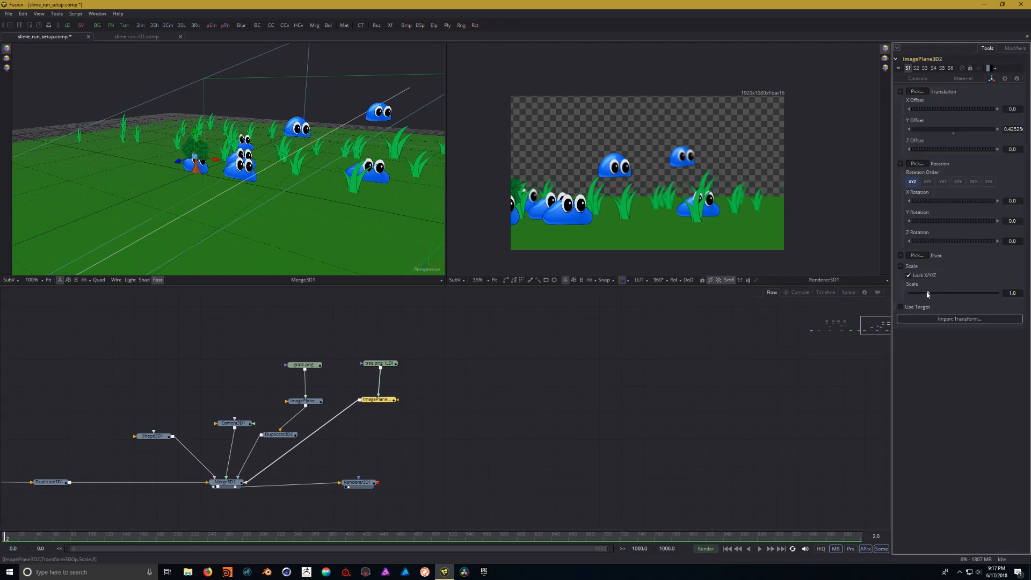
pyautogui.moveTo(931, 295); pyautogui.dragTo(988, 295)
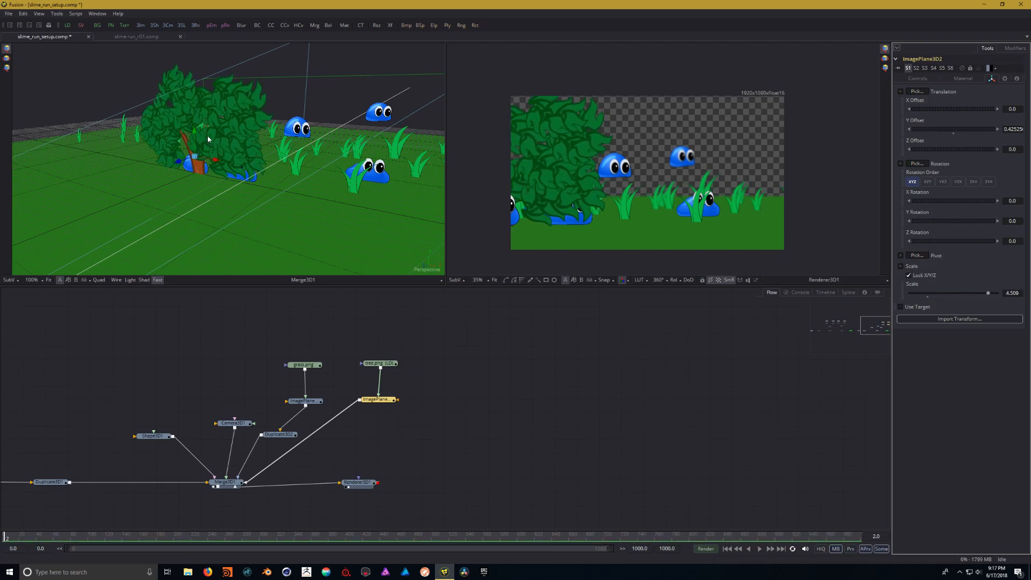
pyautogui.moveTo(197, 135); pyautogui.dragTo(205, 60)
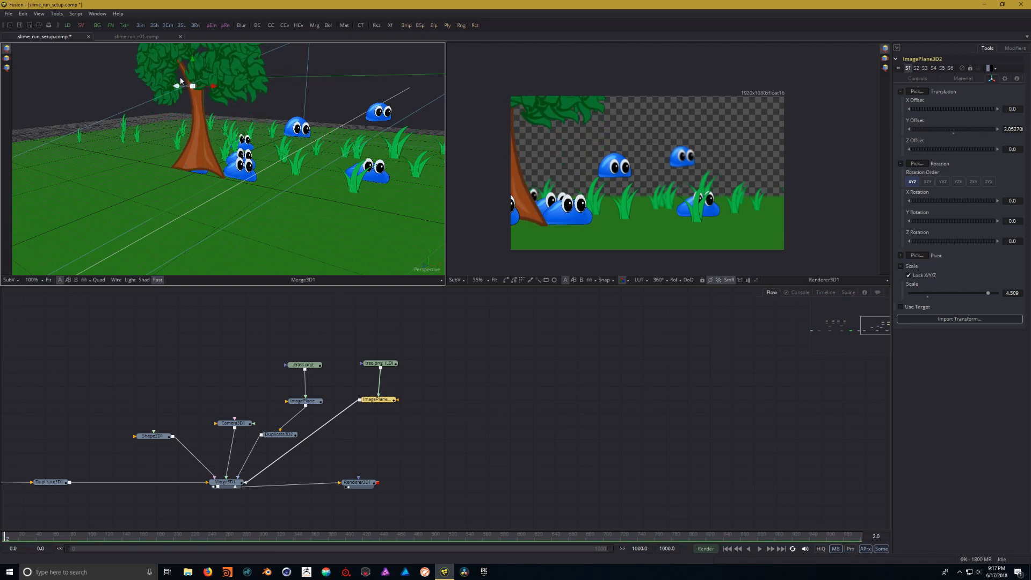
pyautogui.moveTo(180, 90); pyautogui.dragTo(279, 67)
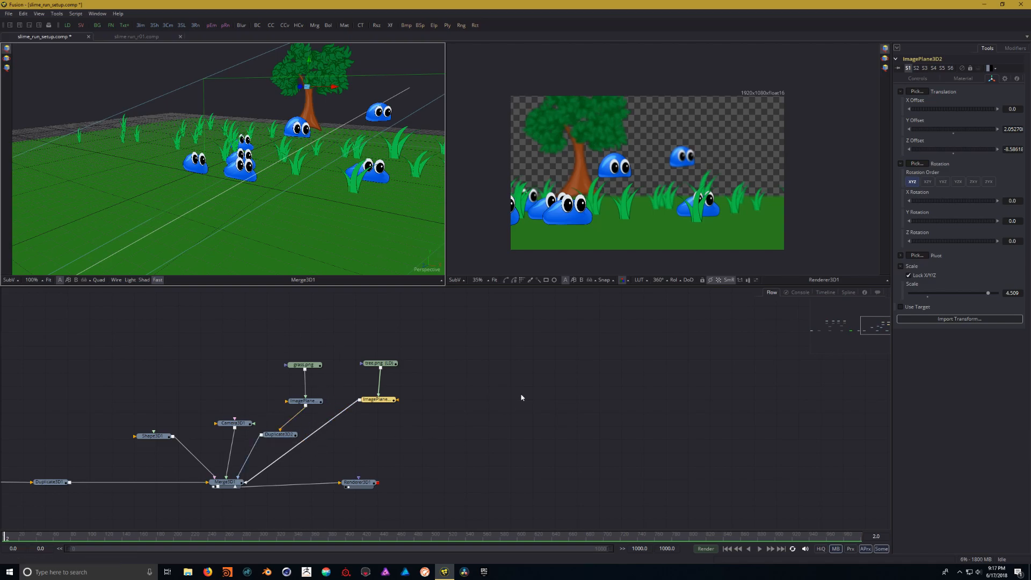
# Step: Insert a Duplicate 3D node between the tree image plane and Merge3D1
pyautogui.rightClick(452, 351)
pyautogui.moveTo(537, 357)
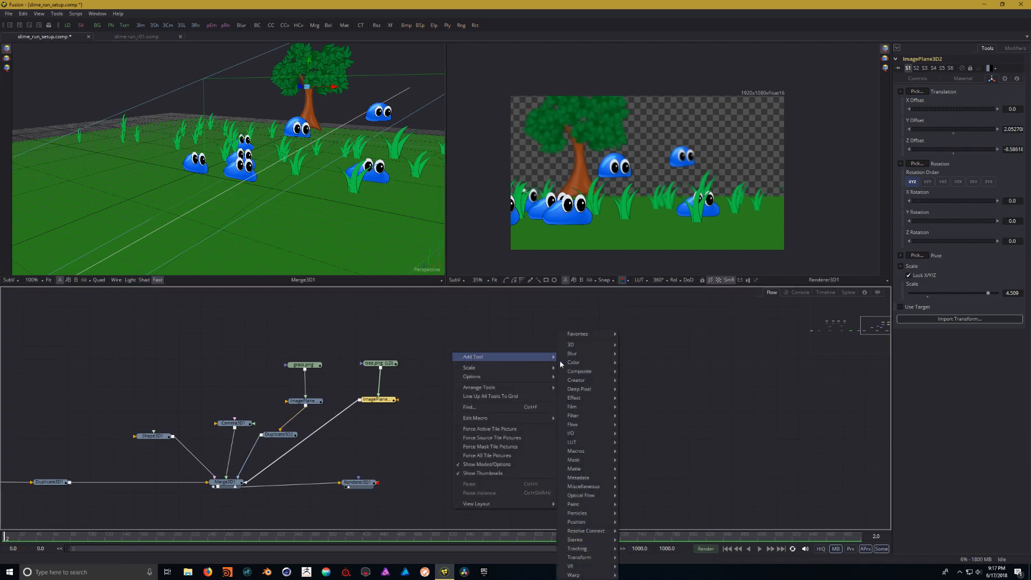
pyautogui.moveTo(591, 350)
pyautogui.click(662, 389)
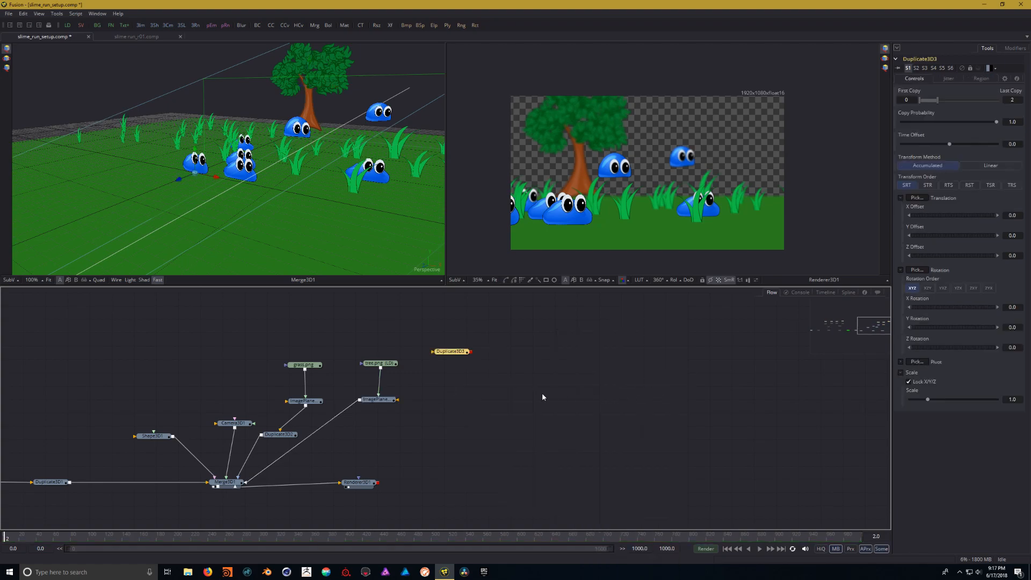
pyautogui.moveTo(455, 356); pyautogui.dragTo(382, 440)
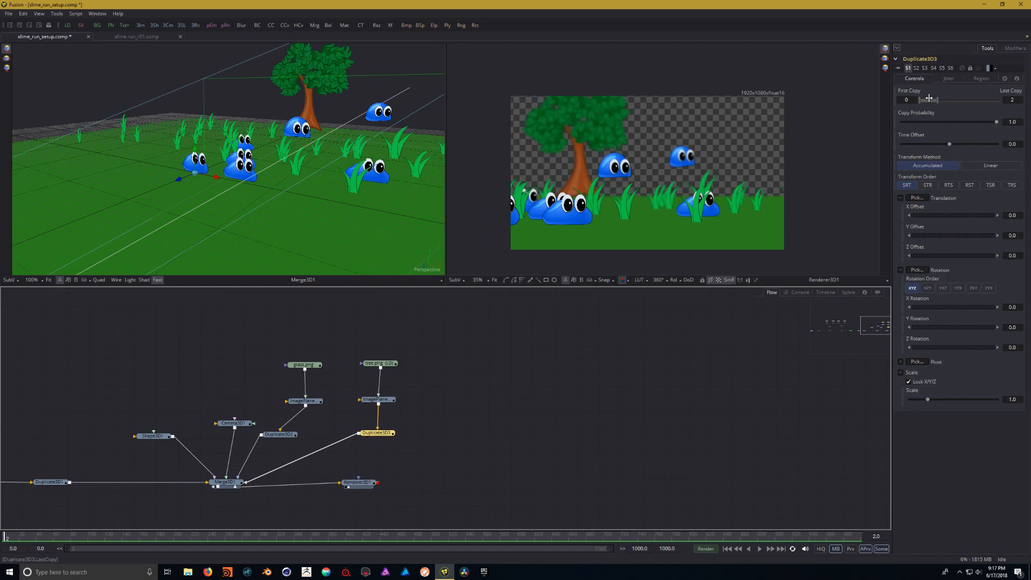
# Step: Set the tree duplicate's last copy to 7 and jitter the copies with Z offset 3.865, X offset 16.548 and scale 0.813
pyautogui.moveTo(939, 100); pyautogui.dragTo(947, 100)
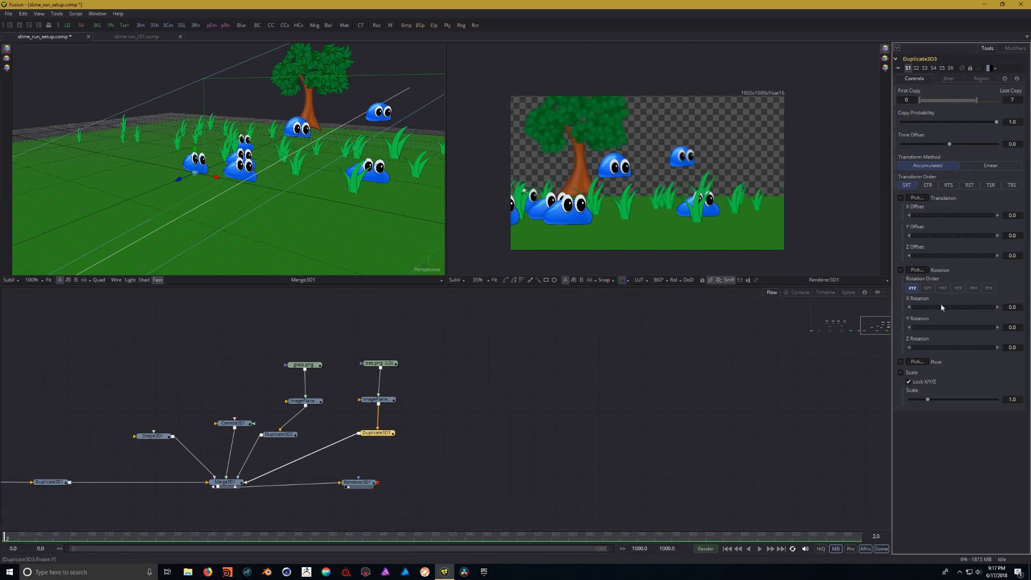
pyautogui.click(955, 79)
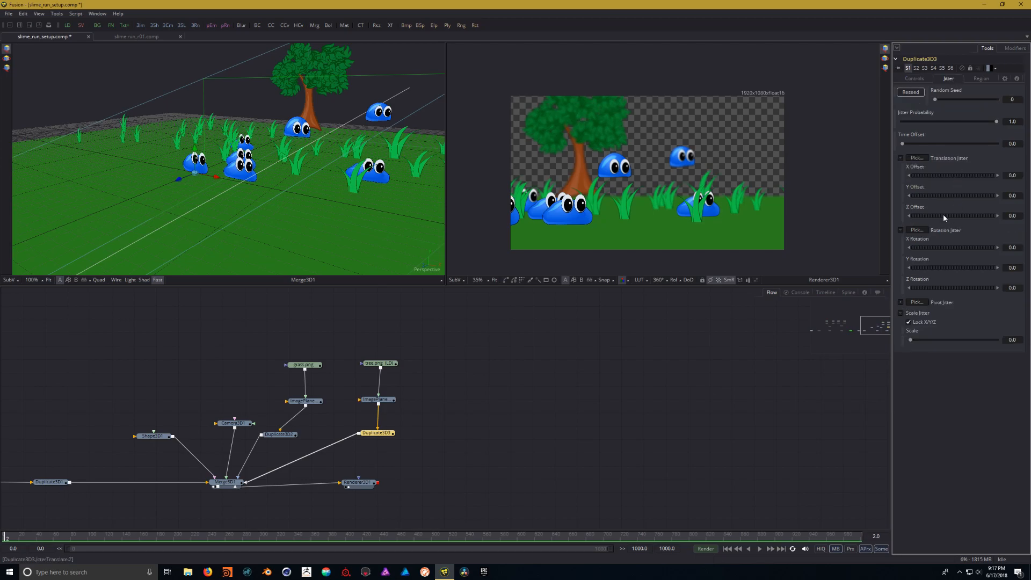
pyautogui.moveTo(938, 219); pyautogui.dragTo(967, 218)
pyautogui.moveTo(928, 176); pyautogui.dragTo(1029, 177)
pyautogui.moveTo(933, 176); pyautogui.dragTo(1030, 181)
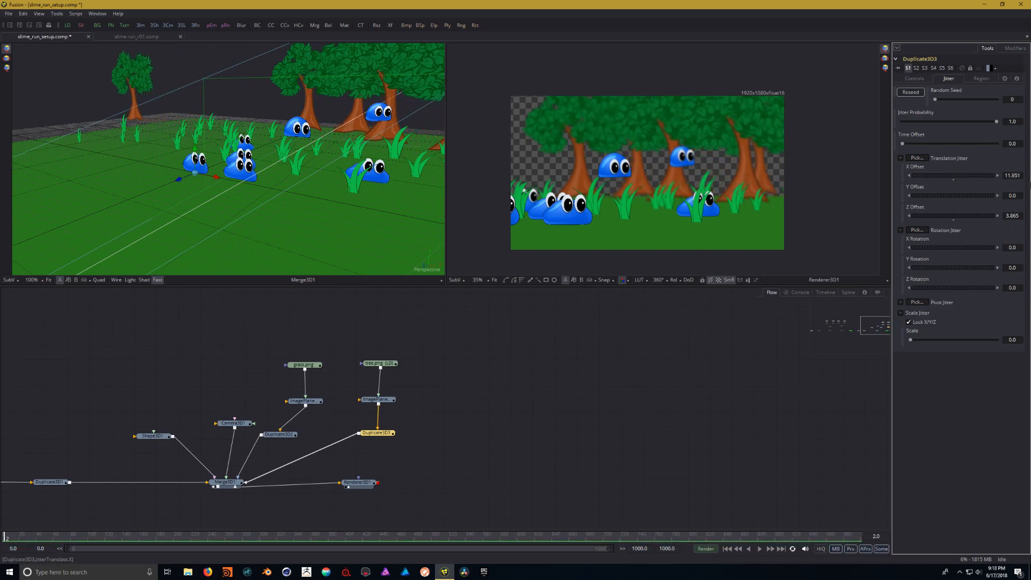
pyautogui.moveTo(936, 175); pyautogui.dragTo(1021, 176)
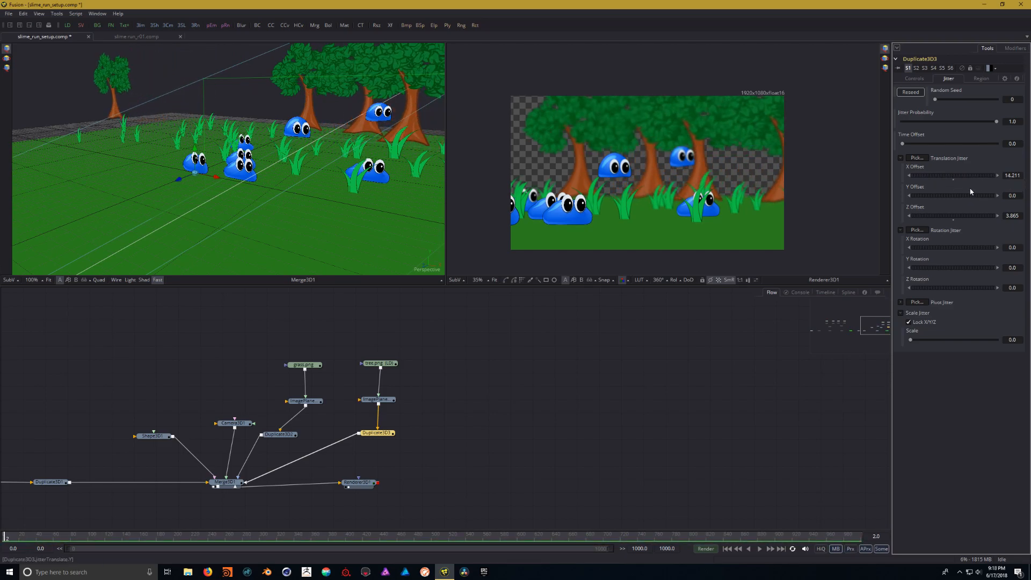
pyautogui.moveTo(939, 176); pyautogui.dragTo(1020, 178)
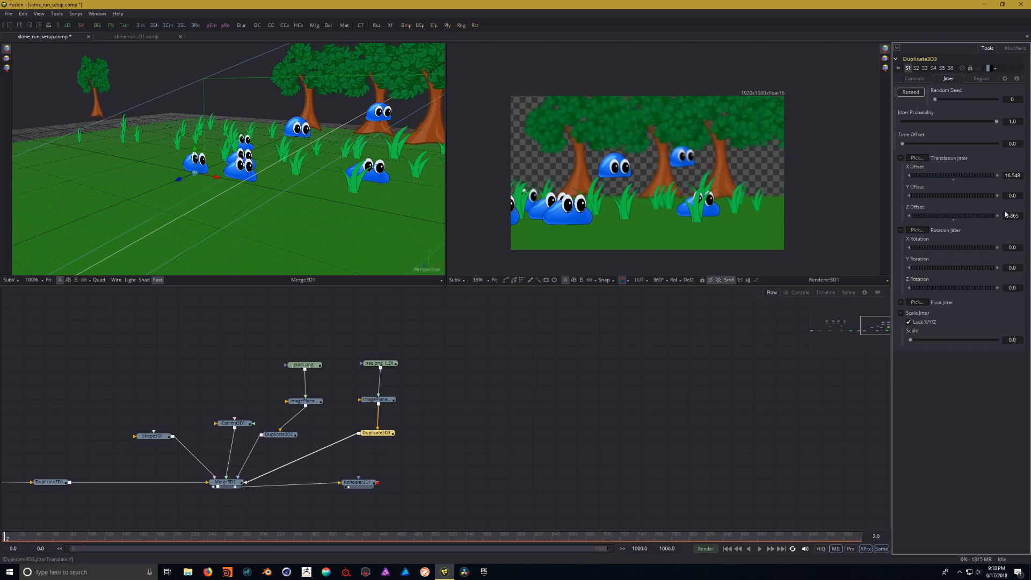
pyautogui.moveTo(911, 342); pyautogui.dragTo(946, 343)
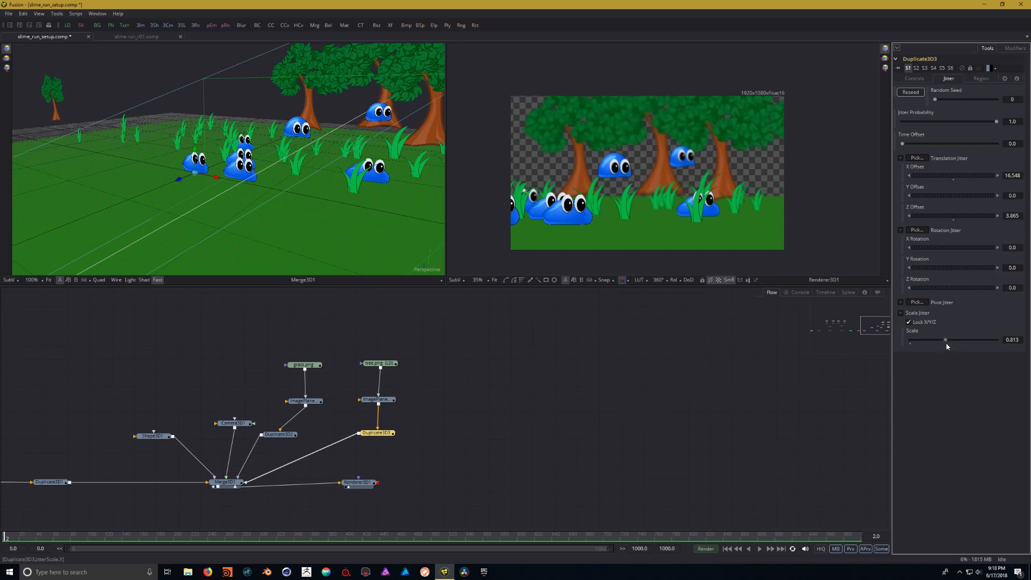
# Step: Move the green ground plane farther back so that it extends beneath the tree trunks
pyautogui.moveTo(122, 337); pyautogui.dragTo(181, 341)
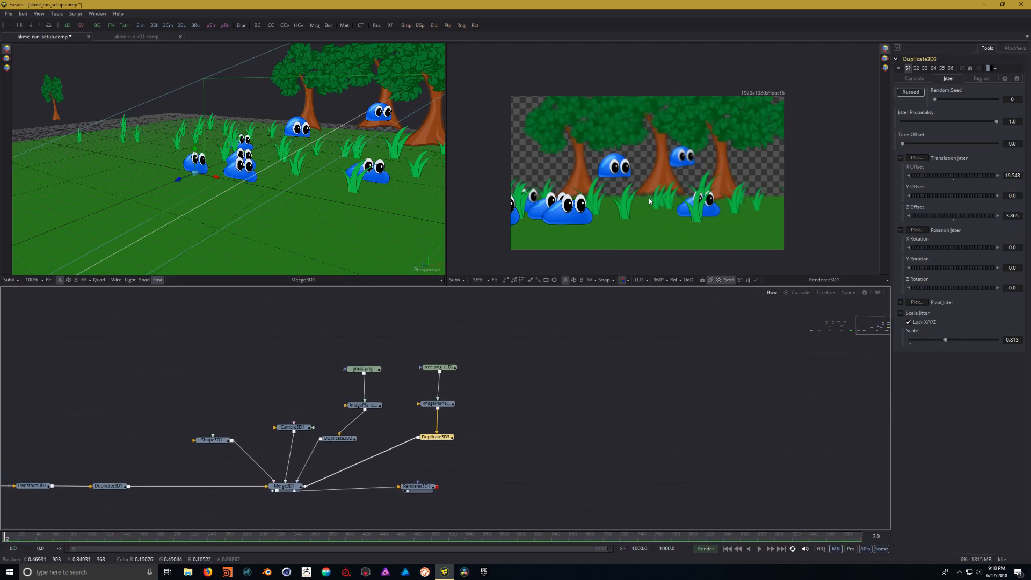
pyautogui.scroll(4, 649, 200)
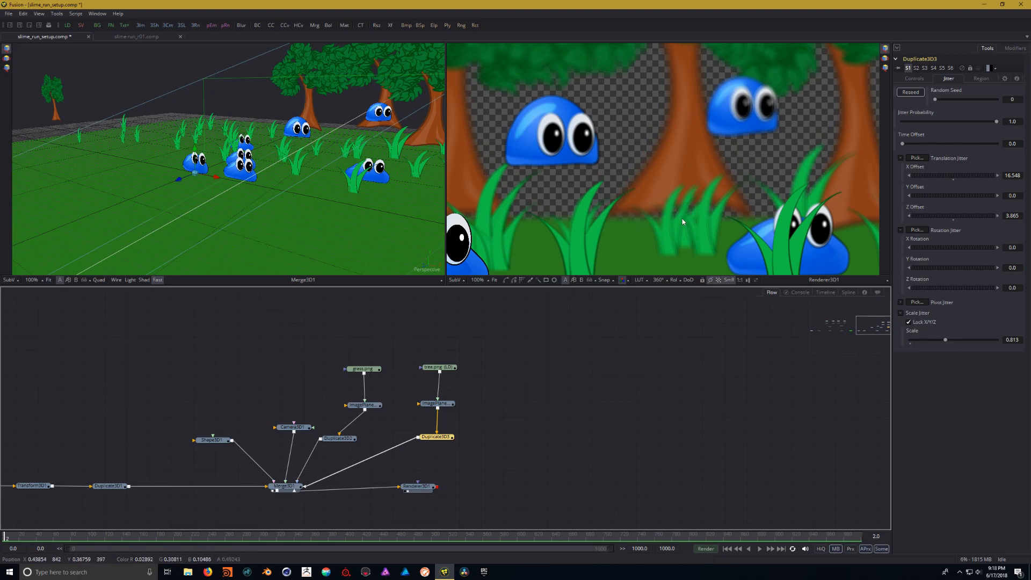
pyautogui.click(238, 227)
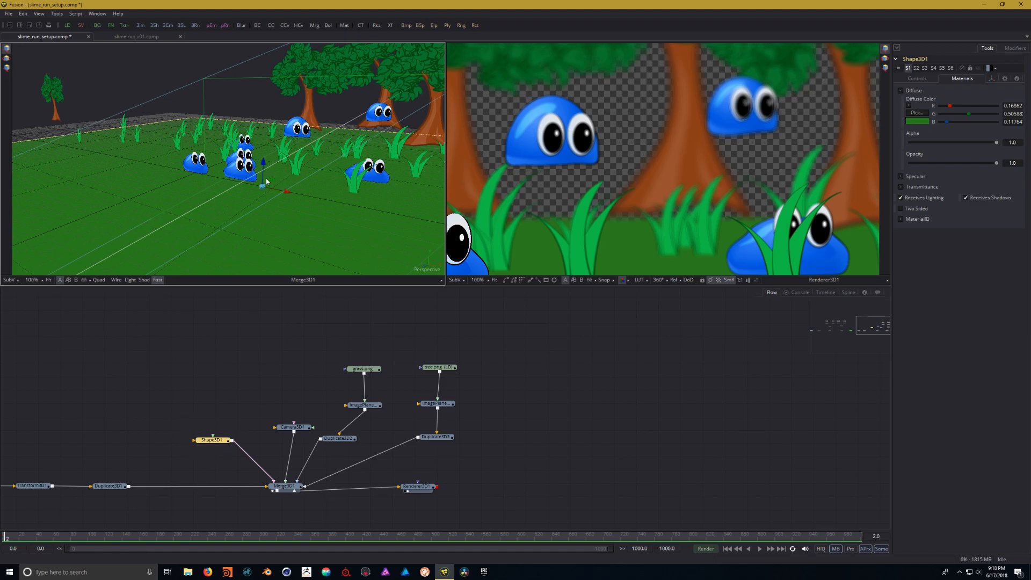
pyautogui.moveTo(274, 183); pyautogui.dragTo(349, 167)
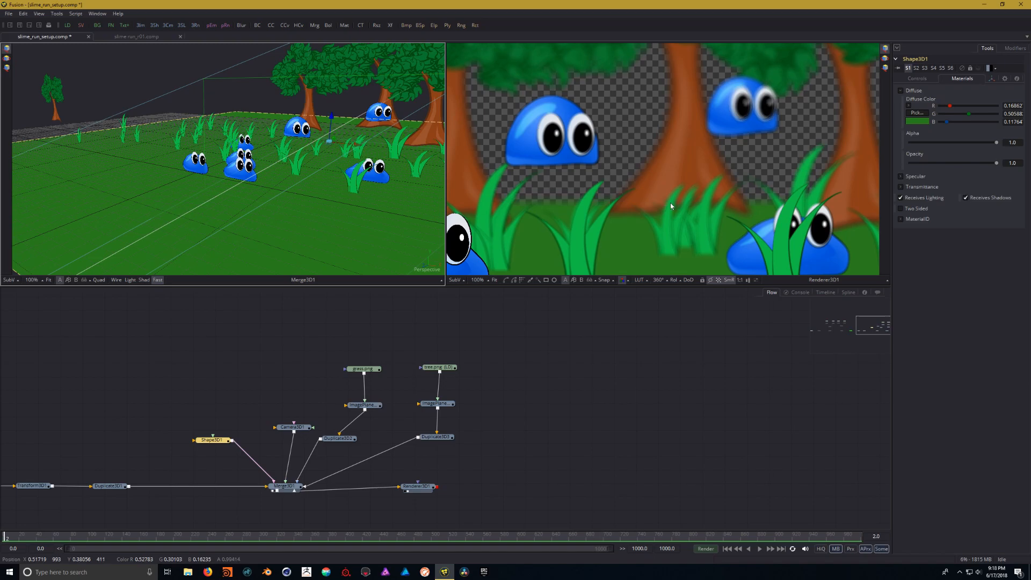
# Step: Nudge the green ground plane slightly beneath the scene and shift the tree image plane to an X offset of about -4.36
pyautogui.scroll(-3, 671, 205)
pyautogui.scroll(1, 652, 205)
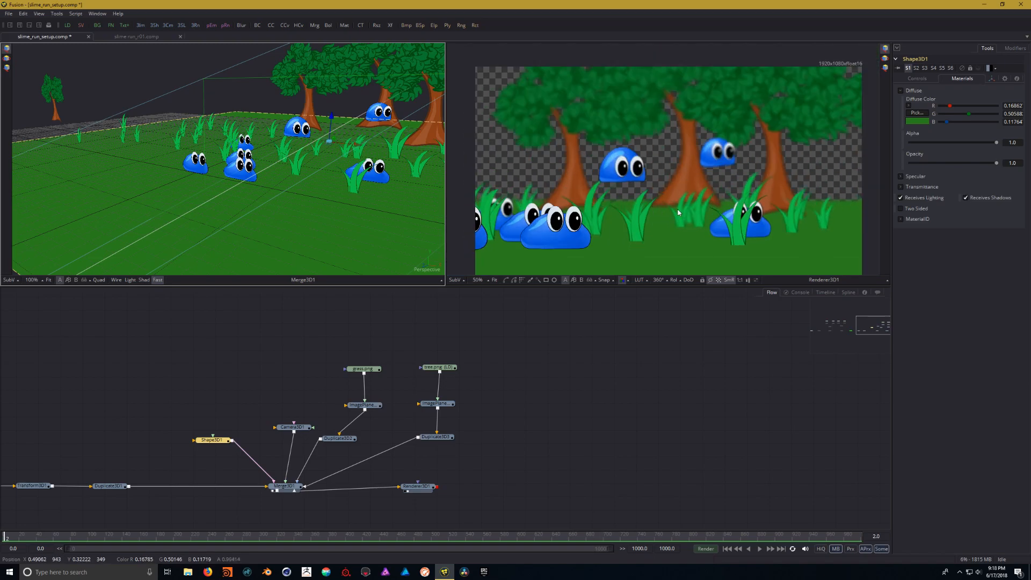
pyautogui.moveTo(336, 141); pyautogui.dragTo(339, 138)
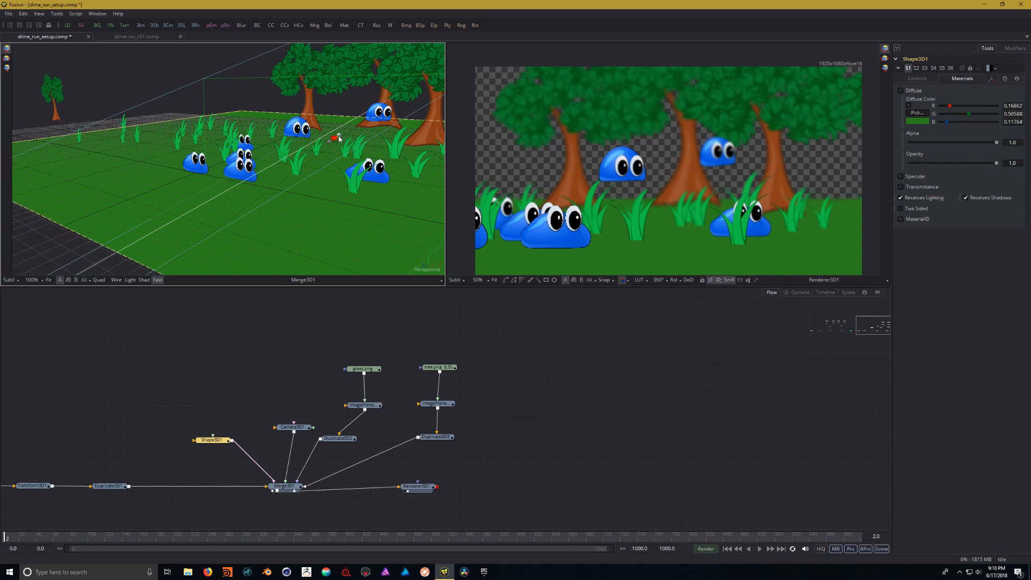
pyautogui.scroll(-1, 645, 194)
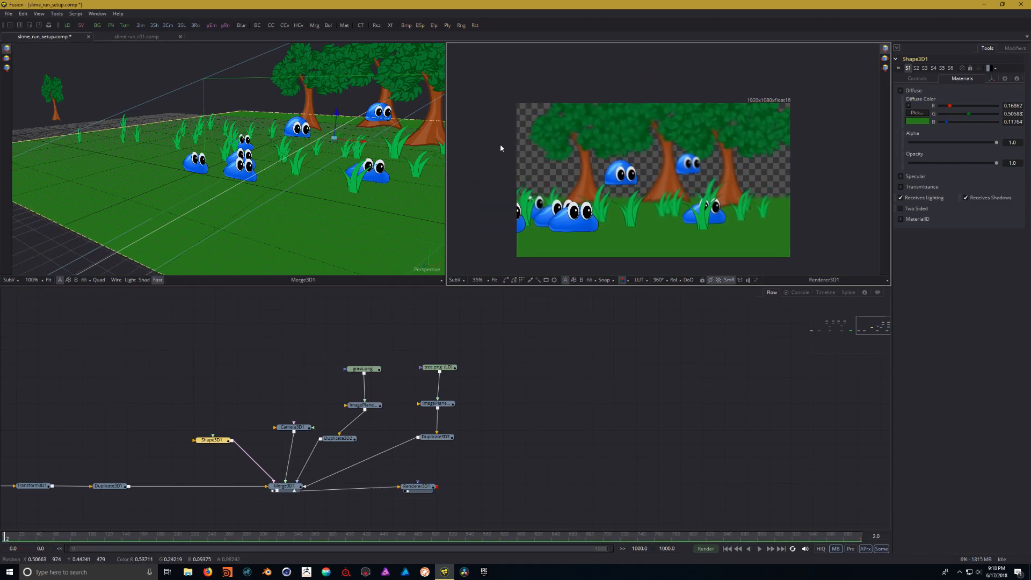
pyautogui.click(436, 404)
pyautogui.moveTo(333, 88); pyautogui.dragTo(258, 78)
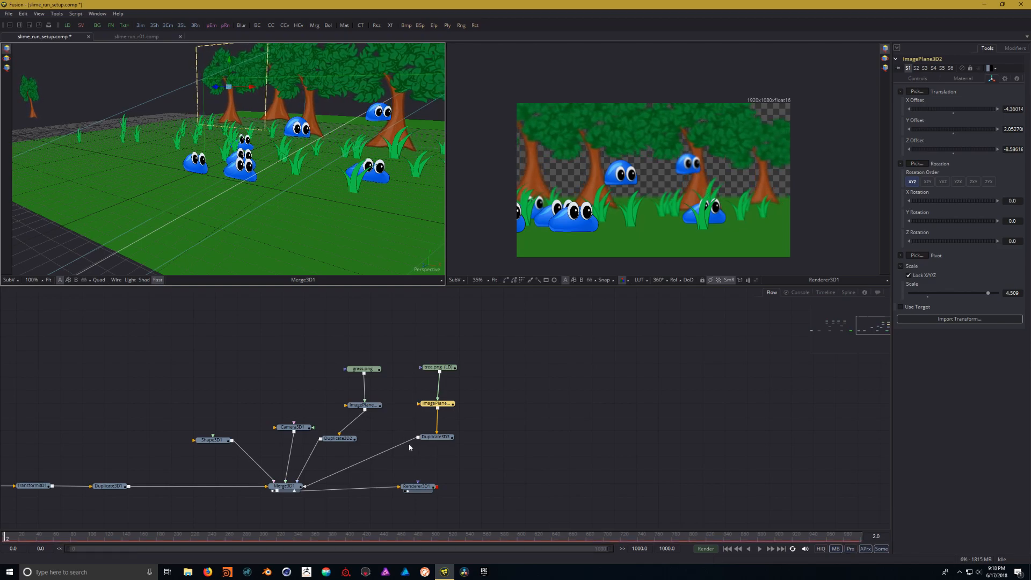
# Step: Add a Loader for the background image BG_r1.png beside the tree nodes
pyautogui.moveTo(562, 396); pyautogui.dragTo(497, 379)
pyautogui.moveTo(403, 321); pyautogui.dragTo(340, 442)
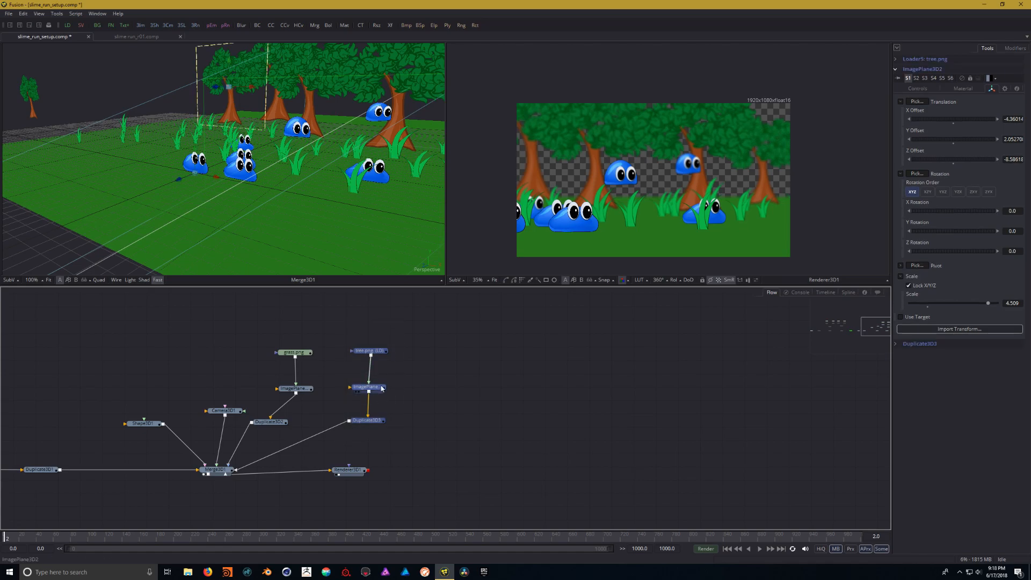
pyautogui.click(373, 346)
pyautogui.hscroll(2, 513, 375)
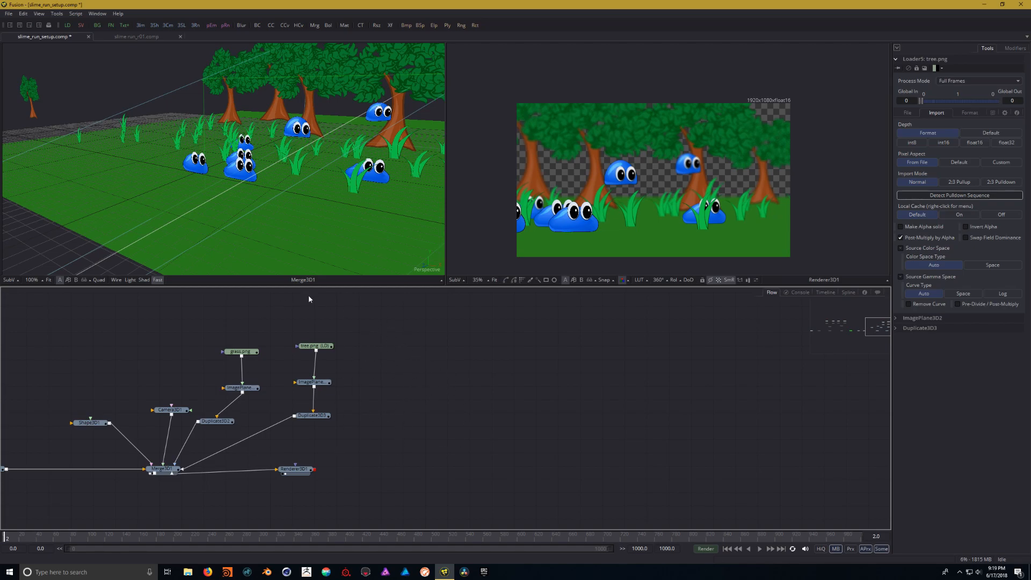
pyautogui.rightClick(397, 338)
pyautogui.moveTo(427, 344)
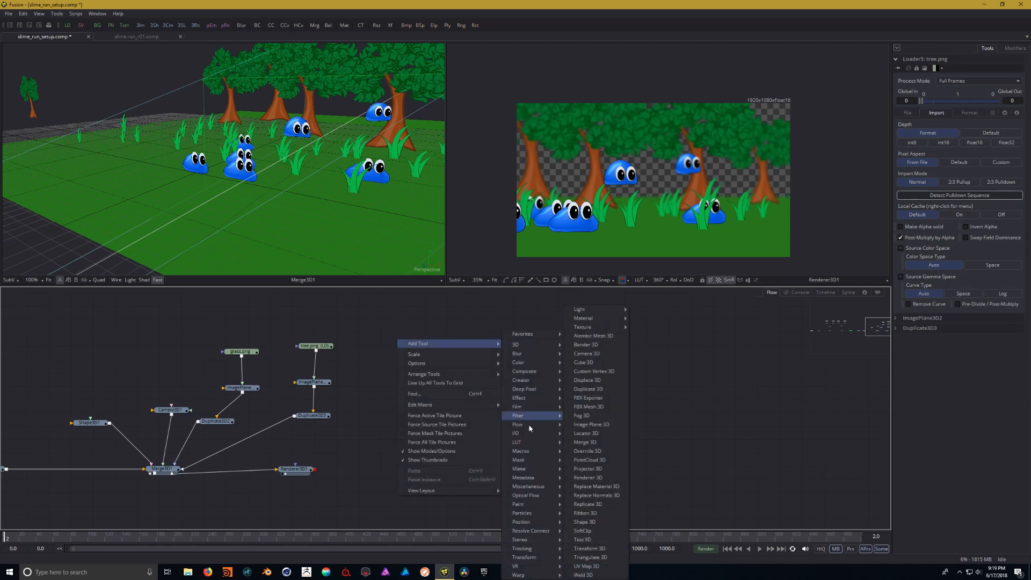
pyautogui.moveTo(530, 437)
pyautogui.click(580, 434)
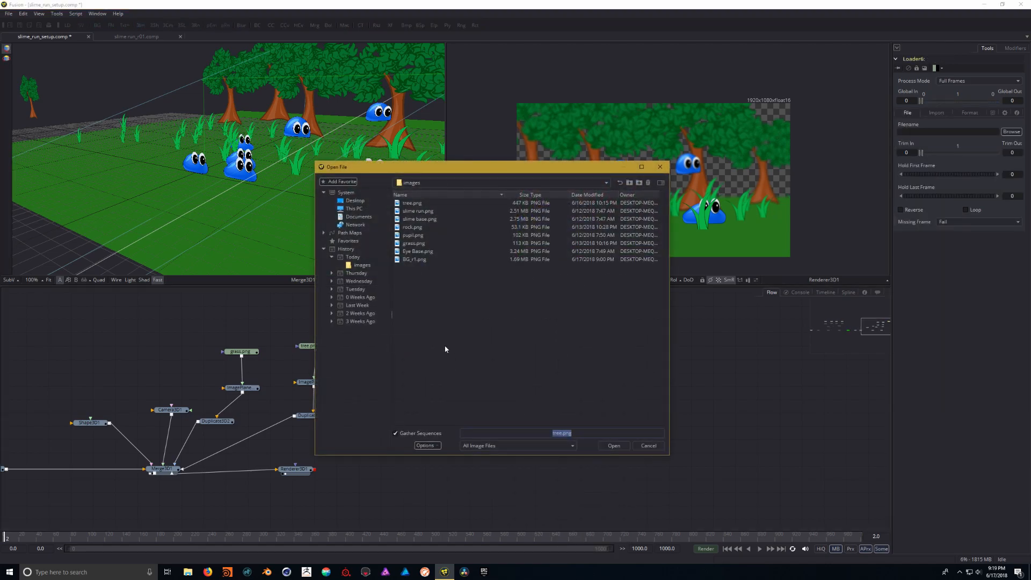
pyautogui.click(422, 260)
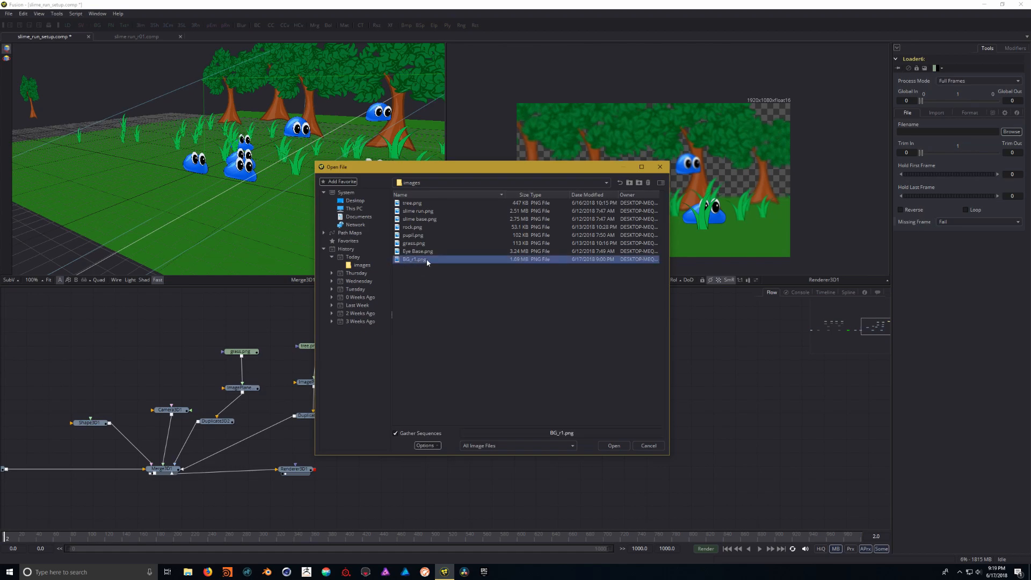
pyautogui.click(613, 446)
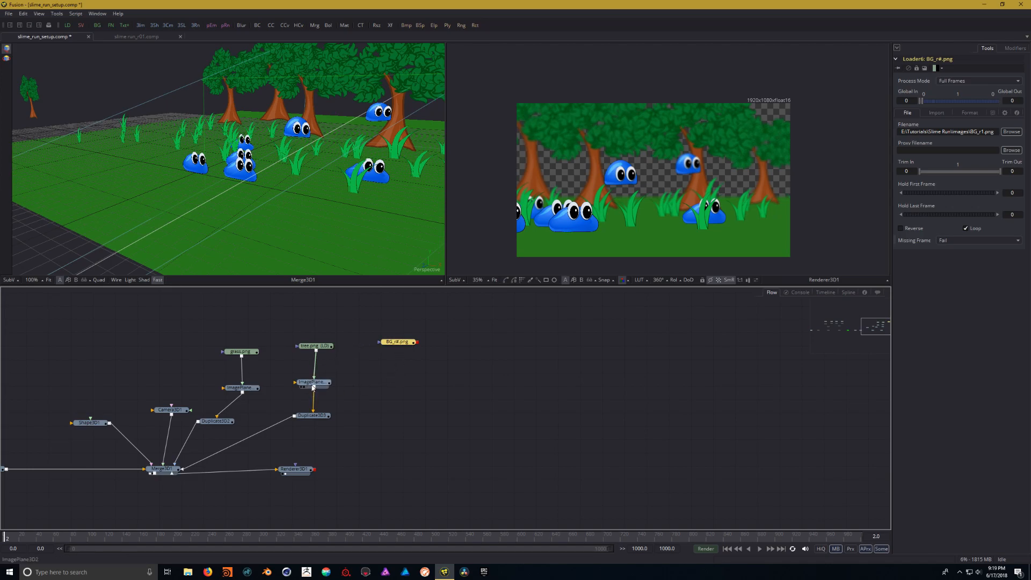
# Step: Add an Image Plane 3D fed by the background image and connect it to Merge3D1
pyautogui.rightClick(408, 369)
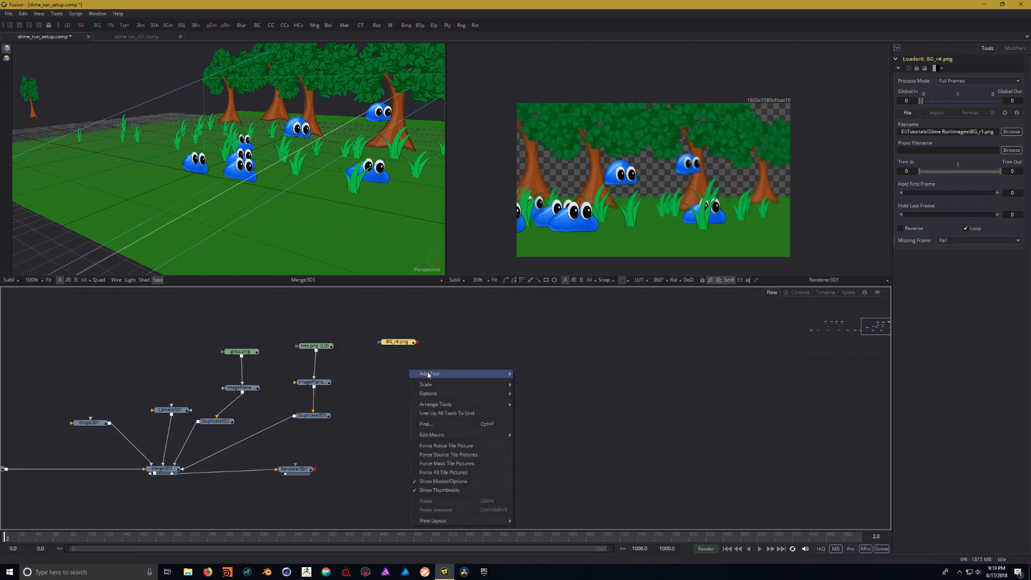
pyautogui.moveTo(428, 375)
pyautogui.moveTo(538, 344)
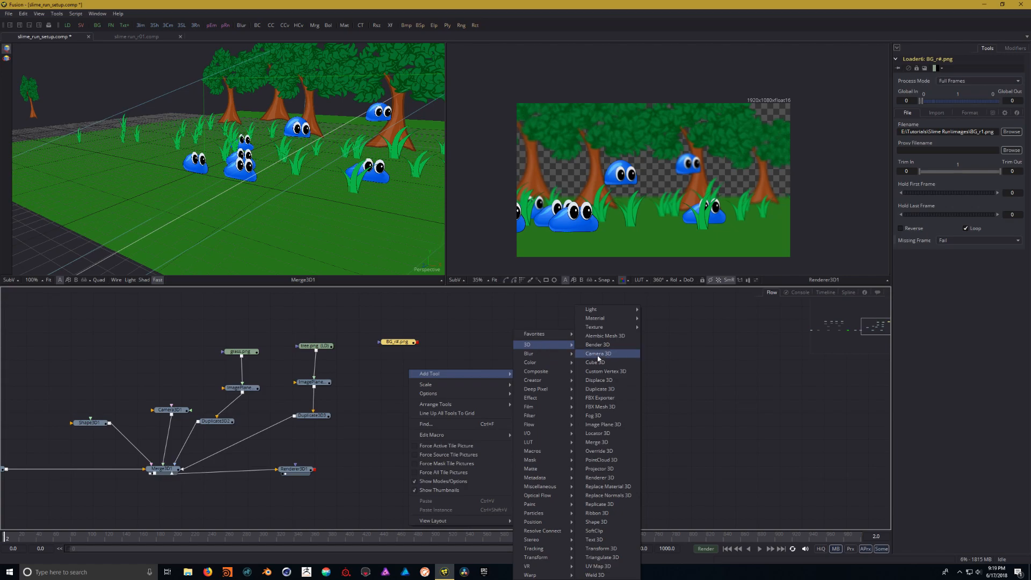
pyautogui.click(606, 425)
pyautogui.moveTo(404, 369); pyautogui.dragTo(404, 382)
pyautogui.moveTo(418, 342); pyautogui.dragTo(165, 472)
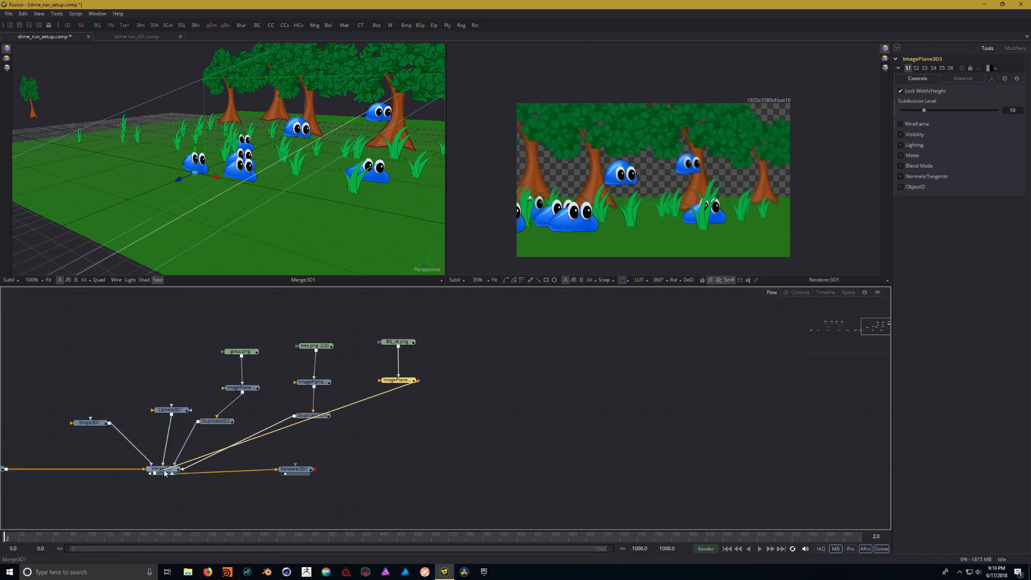
pyautogui.moveTo(398, 383); pyautogui.dragTo(399, 414)
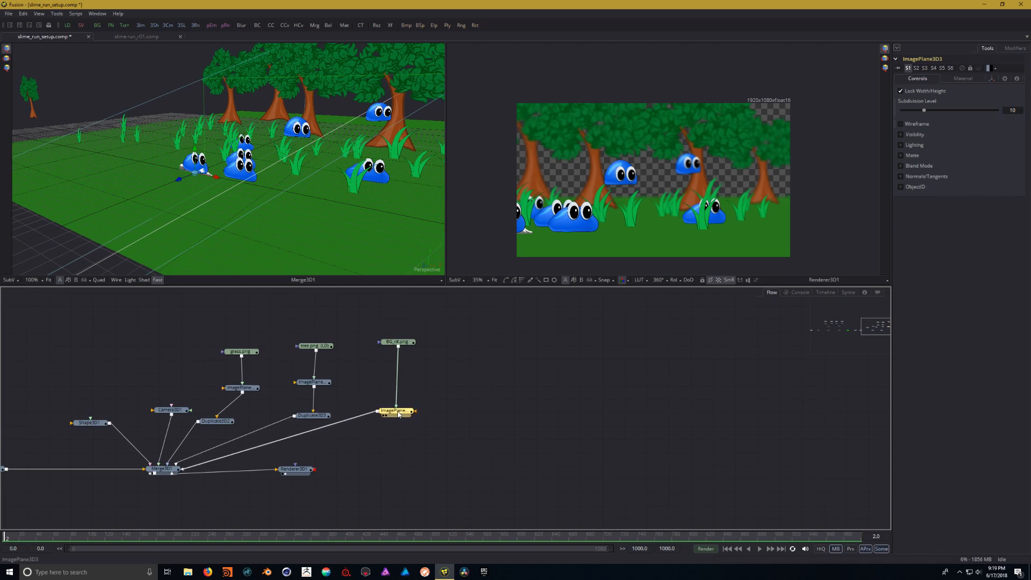
# Step: Tidy the flow with pipe routers below the background image plane and the tree duplicate, on their connections to Merge3D1
pyautogui.moveTo(299, 377); pyautogui.dragTo(417, 378)
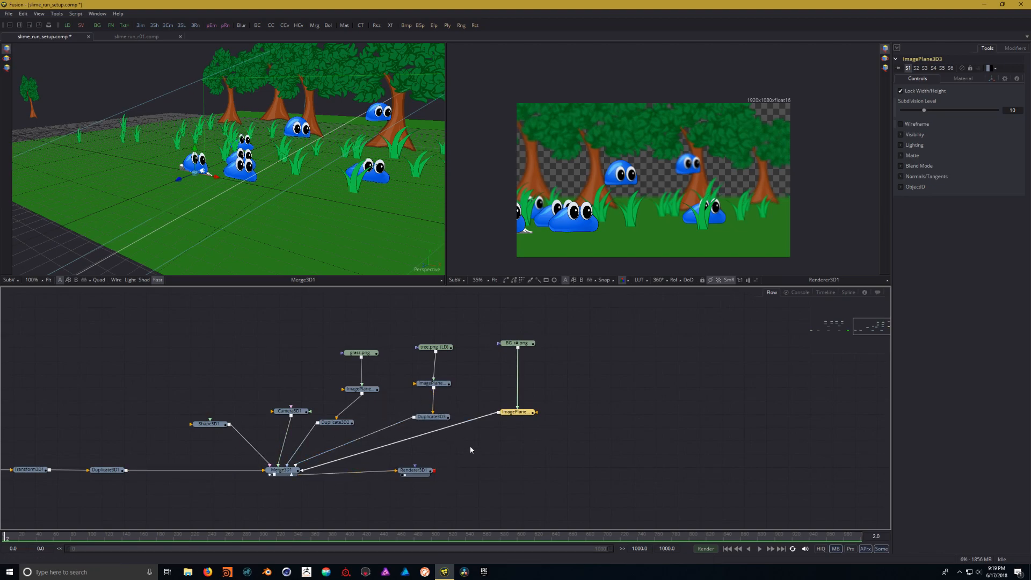
pyautogui.keyDown('alt'); pyautogui.click(413, 438); pyautogui.keyUp('alt')
pyautogui.moveTo(415, 438); pyautogui.dragTo(517, 450)
pyautogui.keyDown('alt'); pyautogui.click(370, 436); pyautogui.keyUp('alt')
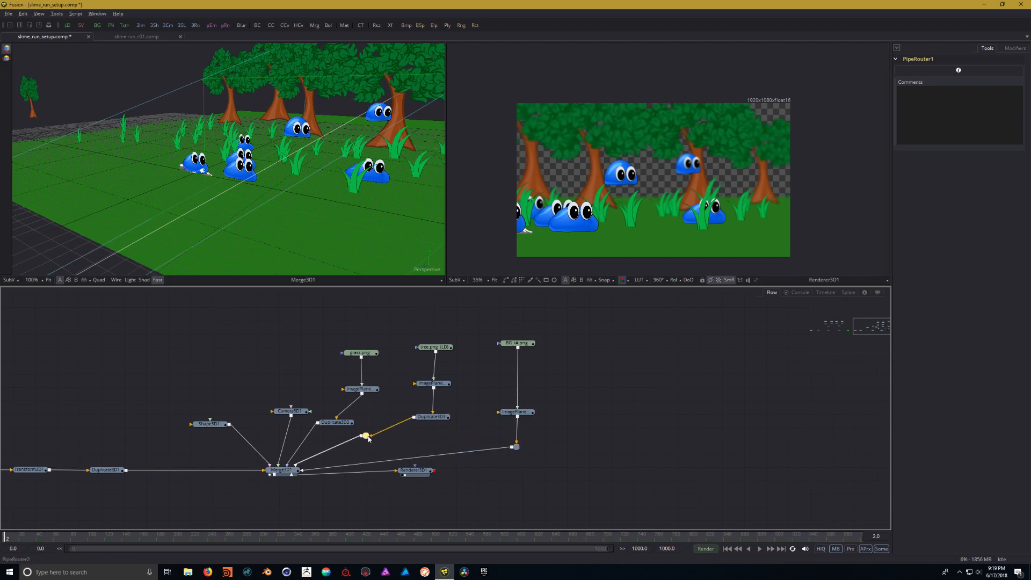
pyautogui.moveTo(371, 436); pyautogui.dragTo(436, 445)
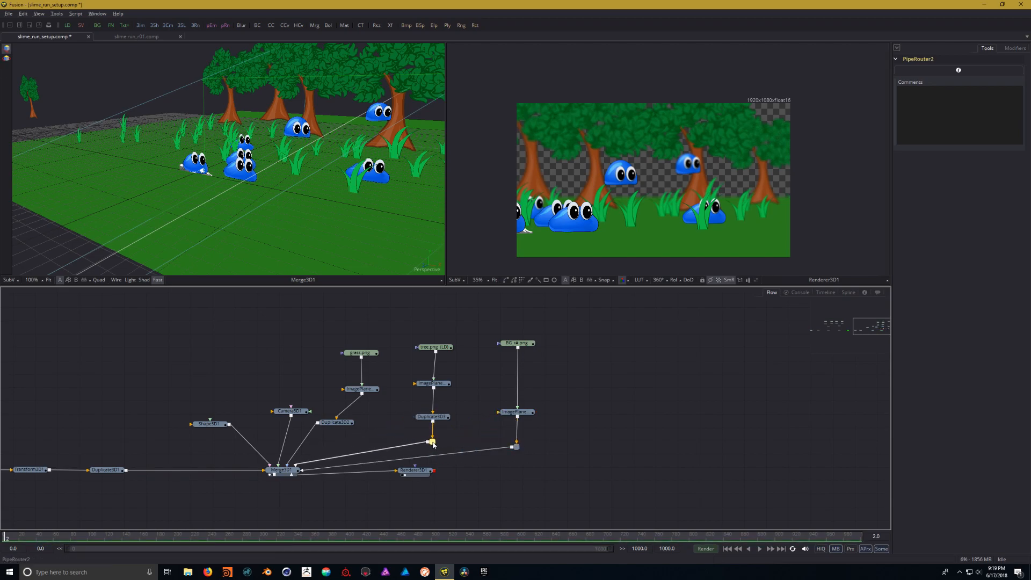
# Step: Raise the background image plane to a Y offset of about 0.19 and set its scale to 10
pyautogui.click(516, 412)
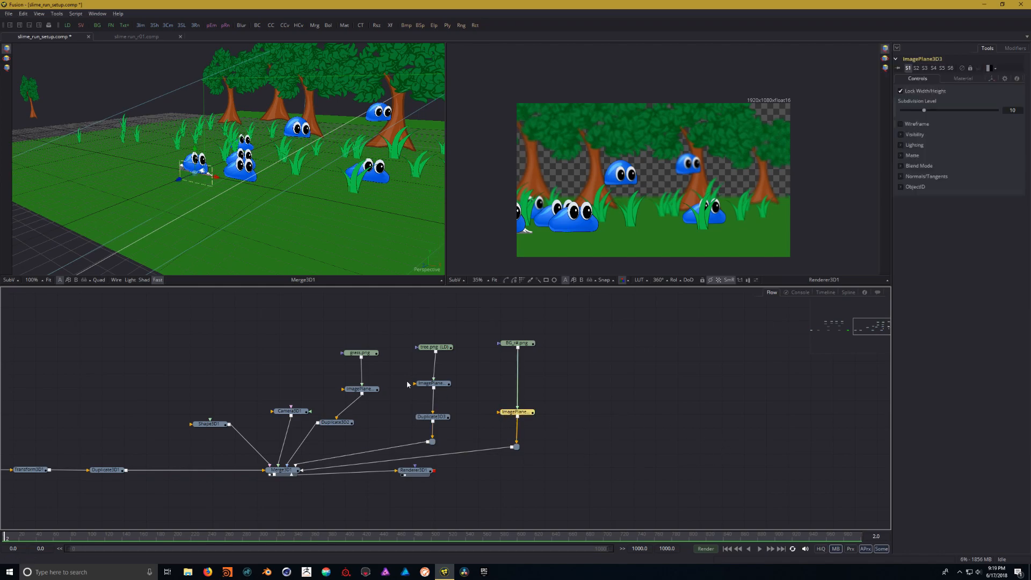
pyautogui.moveTo(195, 153)
pyautogui.mouseDown()
pyautogui.moveTo(195, 136)
pyautogui.moveTo(194, 146)
pyautogui.mouseUp()
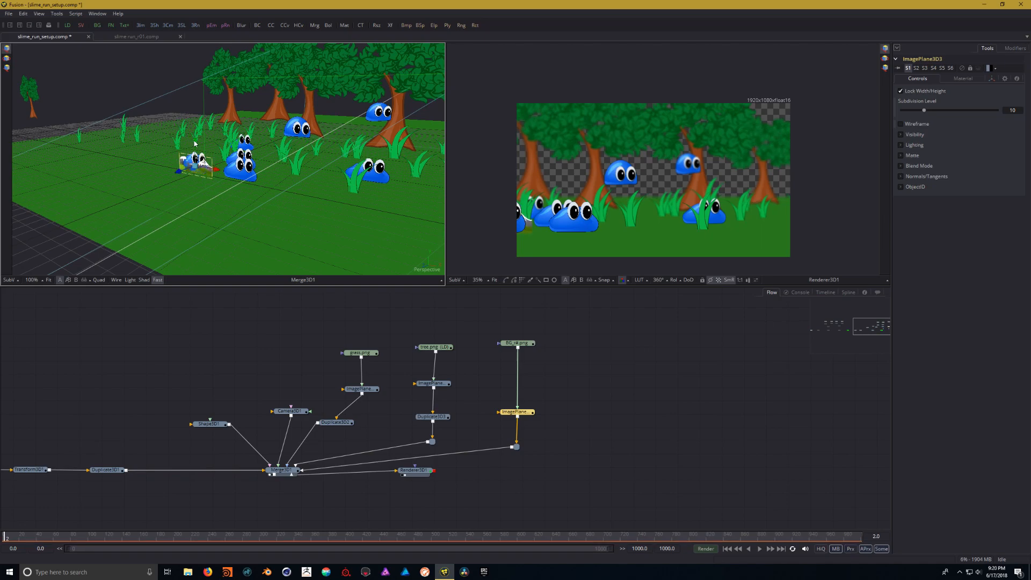
pyautogui.click(993, 78)
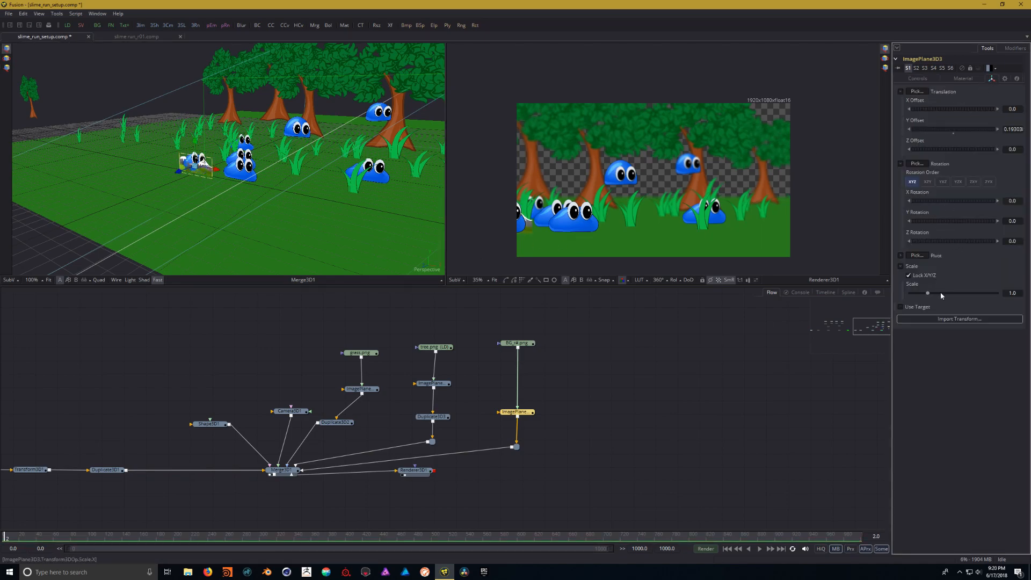
pyautogui.moveTo(929, 293); pyautogui.dragTo(996, 293)
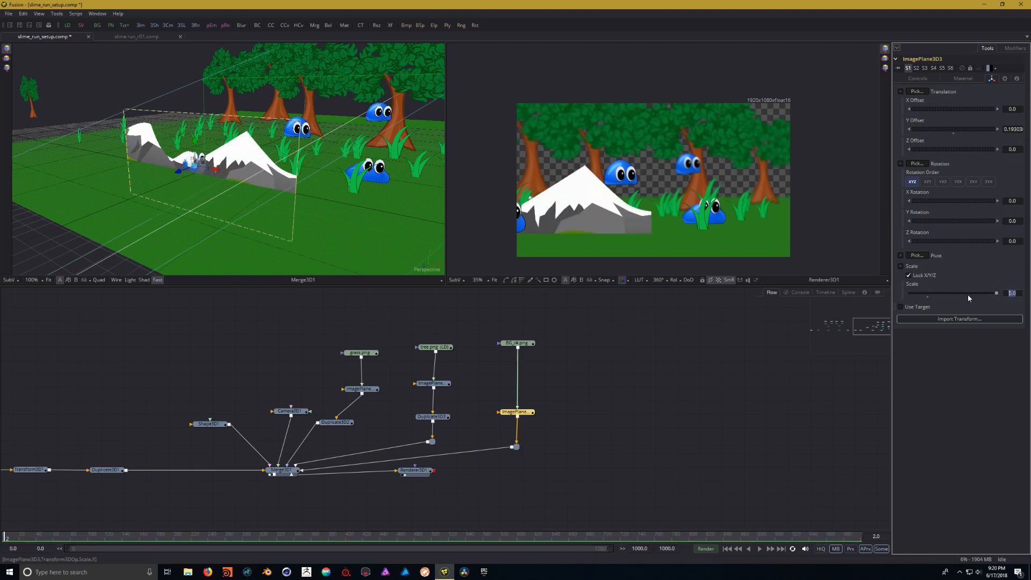
pyautogui.write('10')
pyautogui.press('Return')
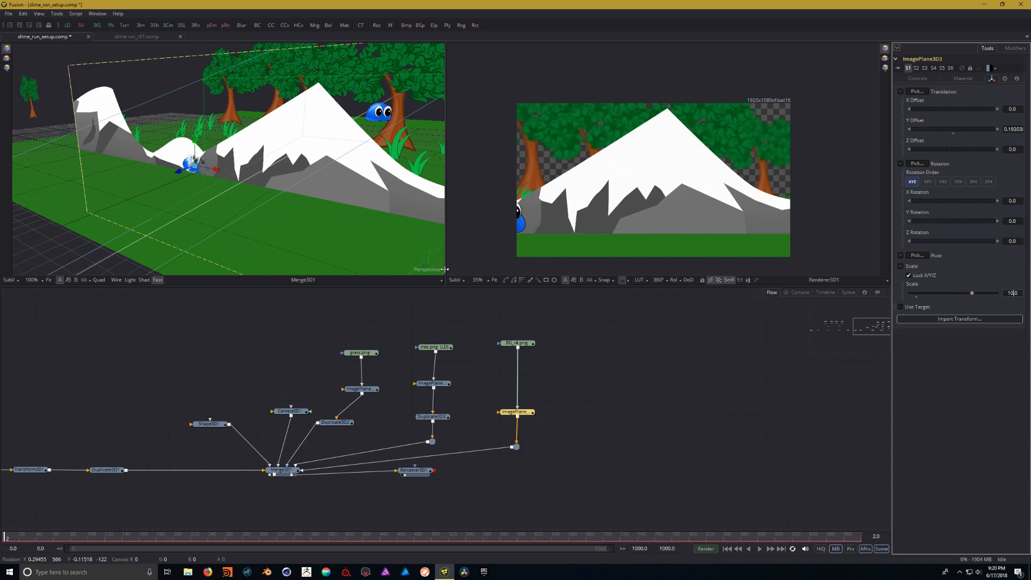
# Step: Move the background image plane behind the trees to about X 2.21, Y 2.19 and Z -14.57
pyautogui.moveTo(179, 175); pyautogui.dragTo(330, 106)
pyautogui.click(332, 95)
pyautogui.click(515, 412)
pyautogui.click(332, 89)
pyautogui.click(523, 413)
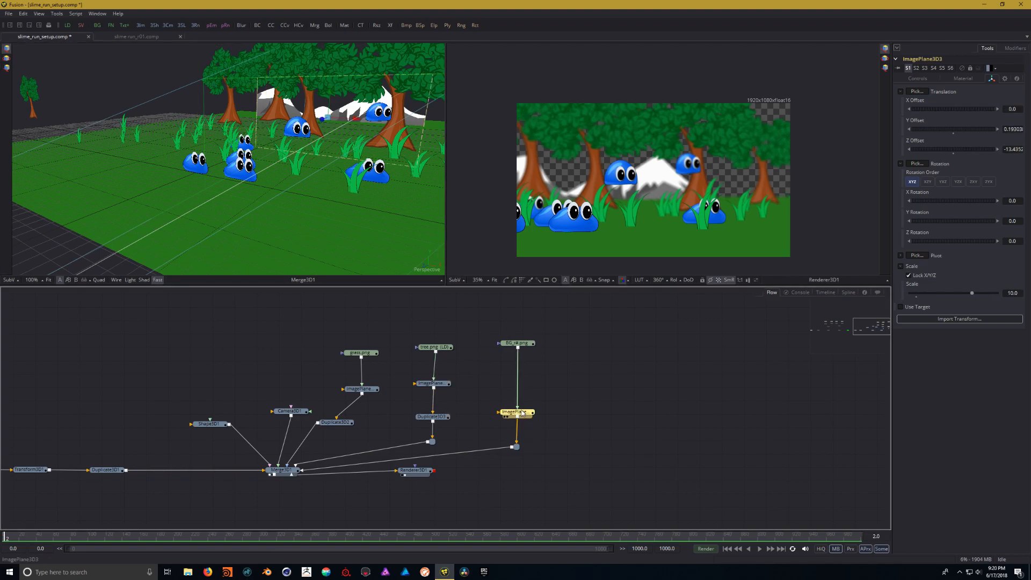
pyautogui.moveTo(401, 162); pyautogui.dragTo(171, 161)
pyautogui.moveTo(171, 161); pyautogui.dragTo(197, 130)
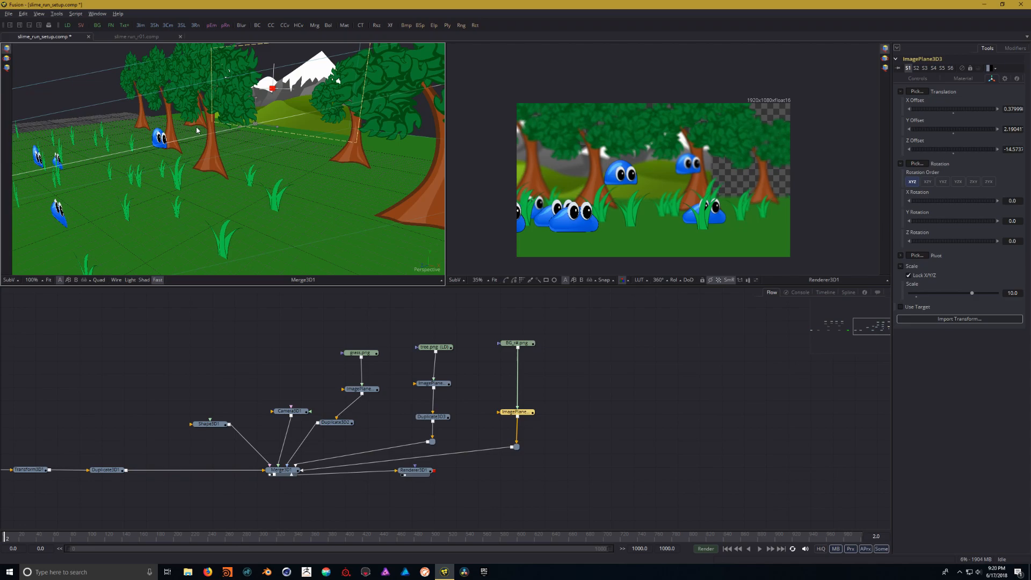
pyautogui.moveTo(297, 90); pyautogui.dragTo(334, 115)
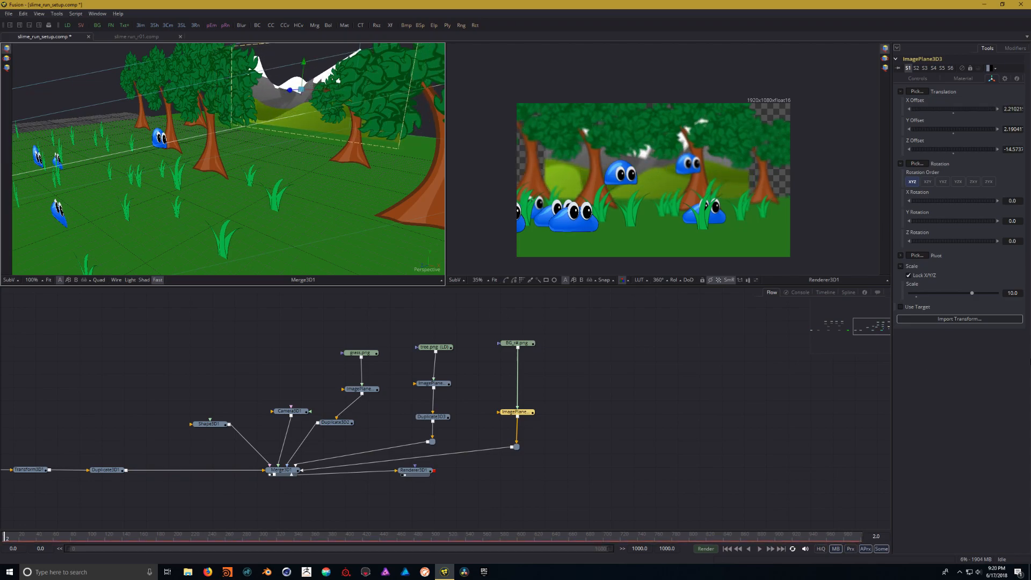
# Step: Enlarge the background image plane to scale 17 and raise its Y offset to about 2.38
pyautogui.moveTo(973, 295); pyautogui.dragTo(996, 293)
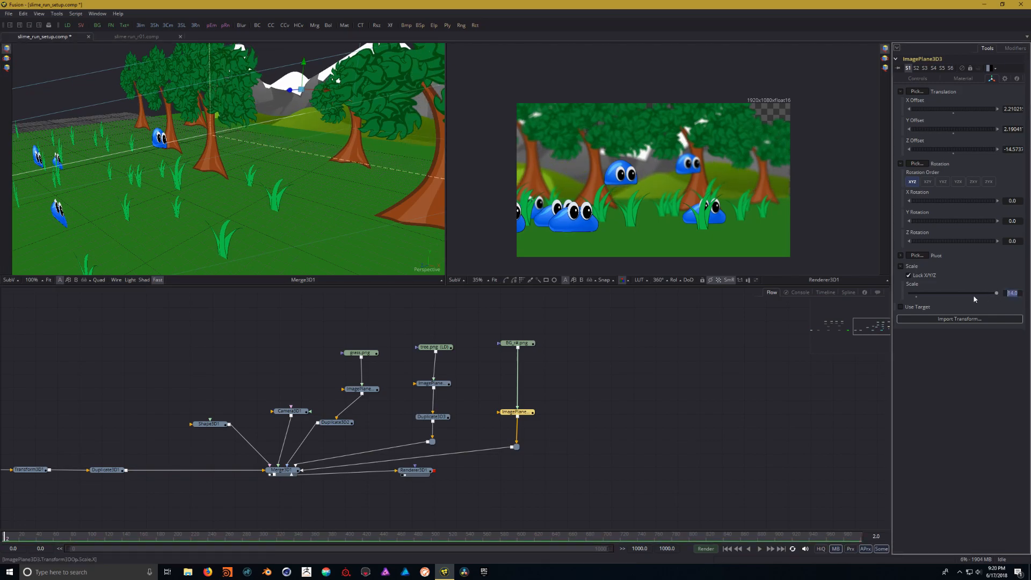
pyautogui.press('Tab')
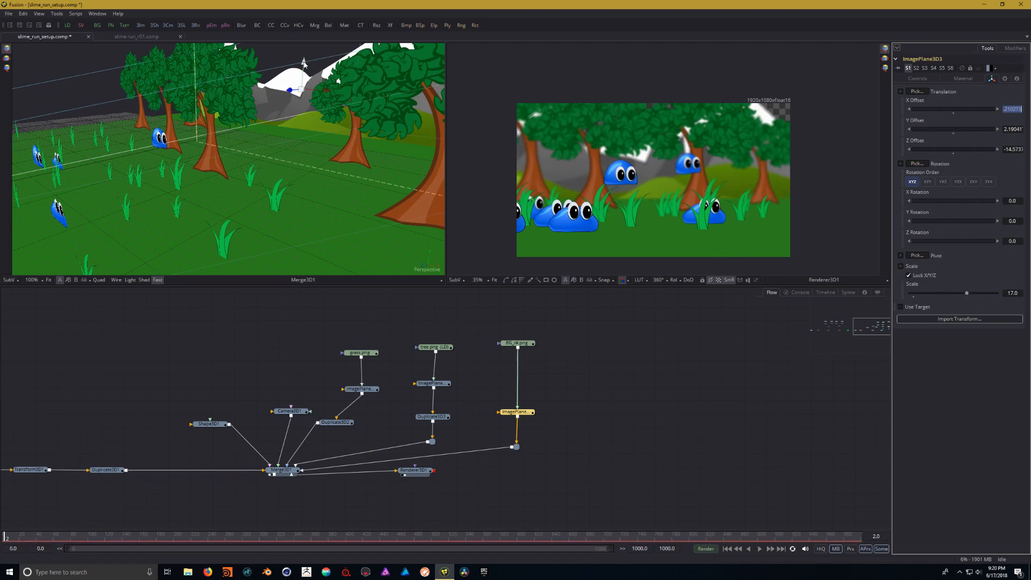
pyautogui.moveTo(304, 63); pyautogui.dragTo(300, 60)
pyautogui.moveTo(238, 172)
pyautogui.mouseDown()
pyautogui.moveTo(251, 174)
pyautogui.moveTo(247, 161)
pyautogui.mouseUp()
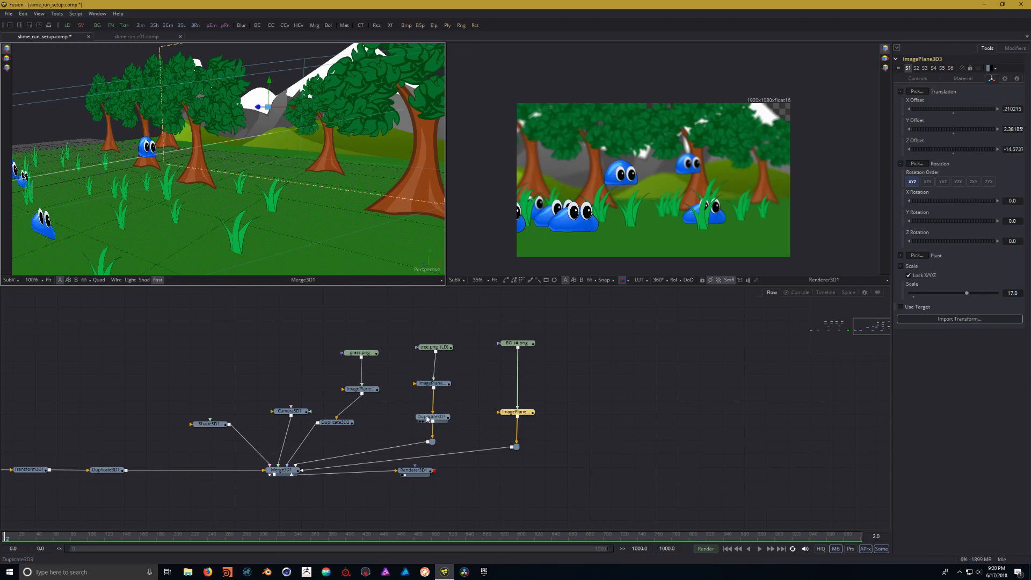
# Step: Reposition the tree image plane so that the row of trees shifts in the camera view
pyautogui.click(432, 385)
pyautogui.moveTo(215, 216); pyautogui.dragTo(225, 175)
pyautogui.scroll(-5, 228, 208)
pyautogui.moveTo(183, 136); pyautogui.dragTo(151, 136)
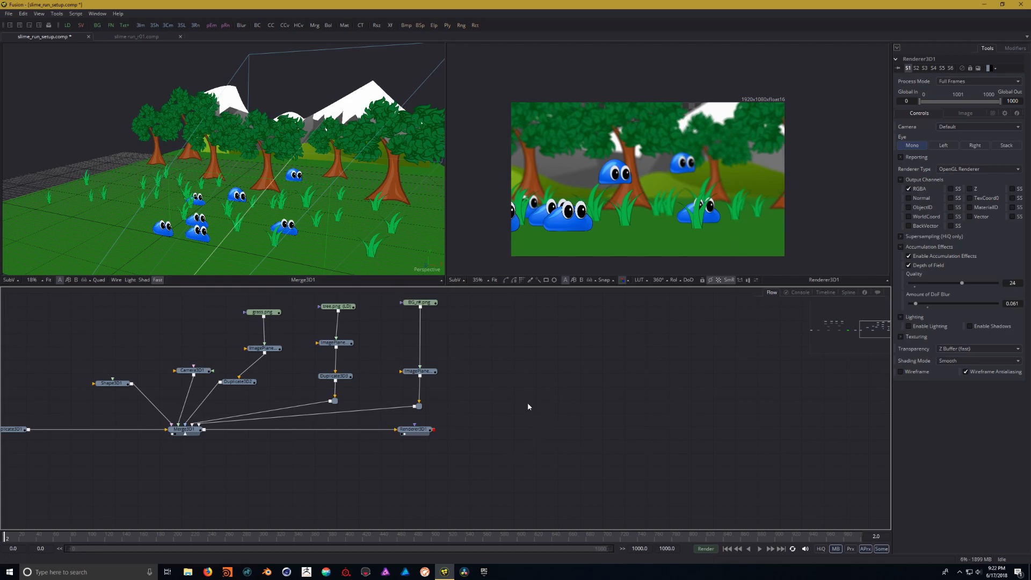
# Step: Add a 2D Merge node below Renderer3D1 and place both nodes farther from the scene branches in the flow
pyautogui.click(315, 25)
pyautogui.moveTo(535, 401); pyautogui.dragTo(413, 476)
pyautogui.moveTo(419, 433); pyautogui.dragTo(534, 434)
pyautogui.moveTo(415, 471); pyautogui.dragTo(531, 463)
# Step: Examine the whole node flow from the slime base and eye branches to Merge3D1, ending at the Renderer3D1 settings
pyautogui.moveTo(288, 456); pyautogui.dragTo(533, 465)
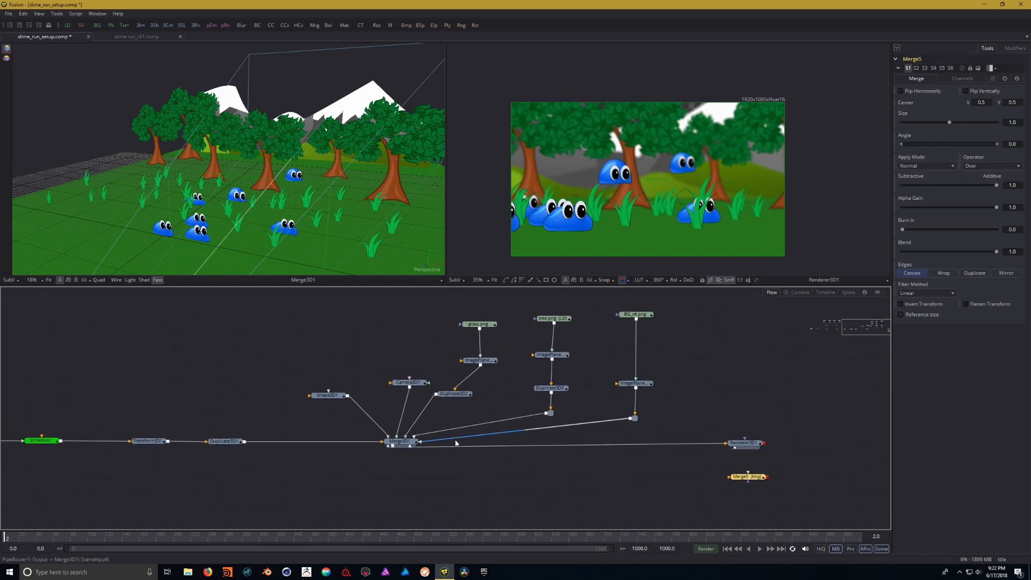
pyautogui.scroll(-3, 456, 441)
pyautogui.moveTo(310, 401); pyautogui.dragTo(347, 398)
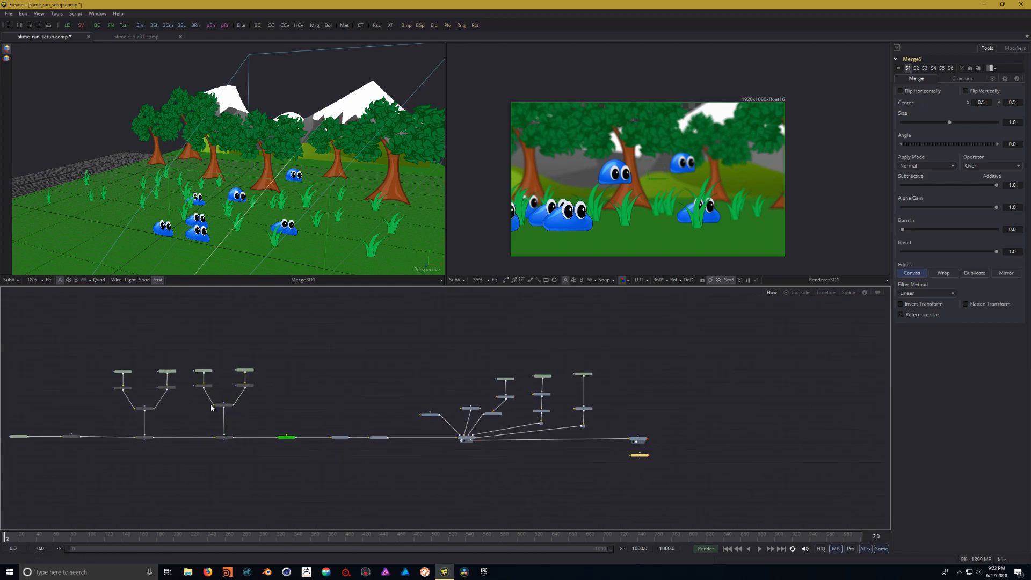
pyautogui.scroll(3, 178, 422)
pyautogui.moveTo(185, 421); pyautogui.dragTo(443, 411)
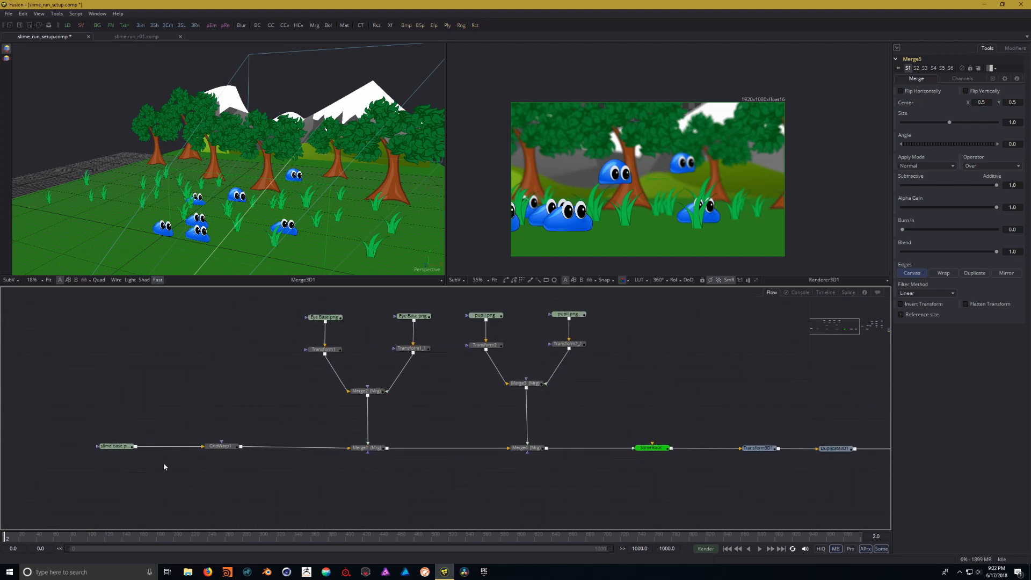
pyautogui.moveTo(623, 428); pyautogui.dragTo(286, 422)
pyautogui.moveTo(361, 464); pyautogui.dragTo(174, 488)
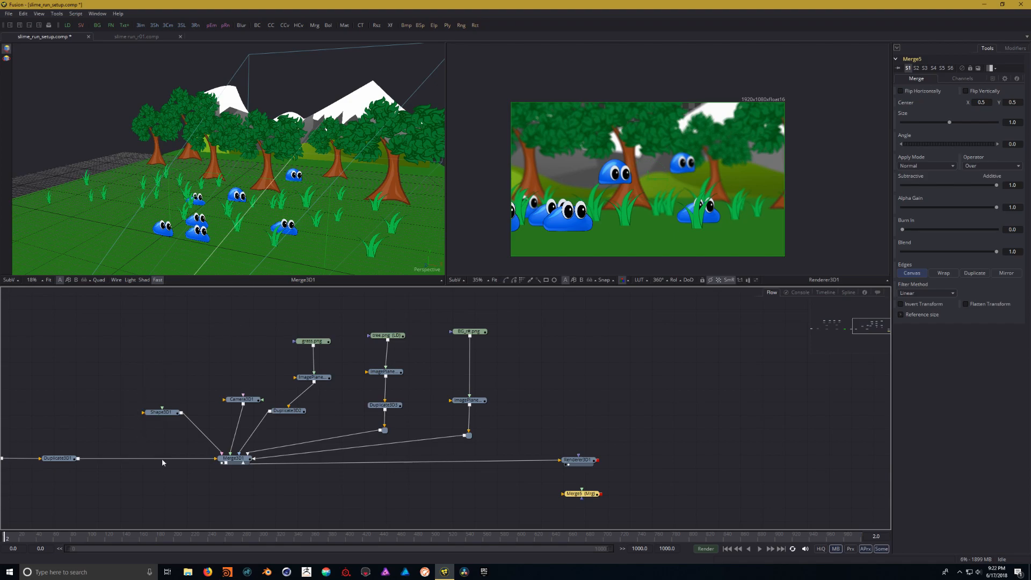
pyautogui.moveTo(350, 490); pyautogui.dragTo(161, 468)
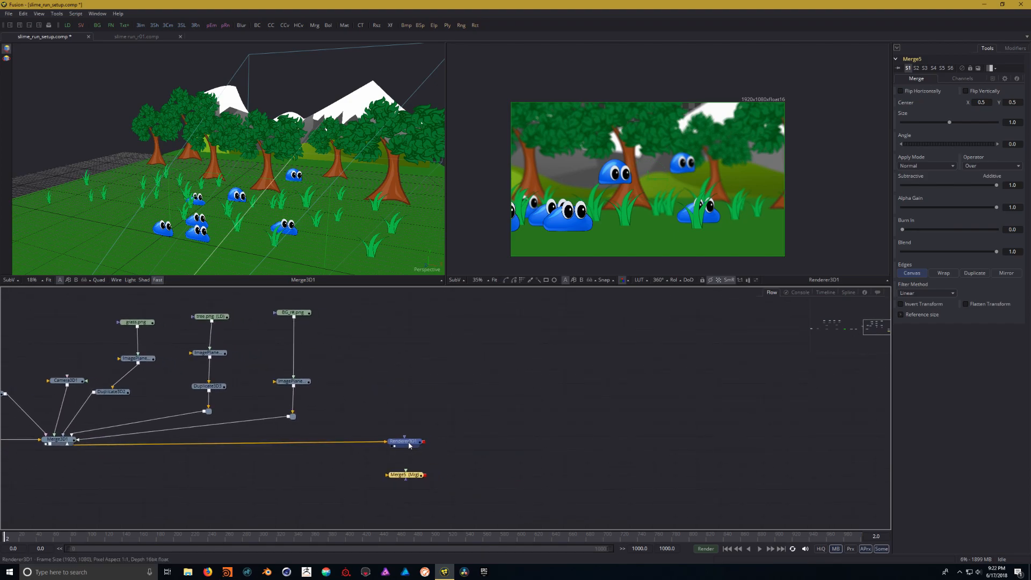
pyautogui.click(406, 441)
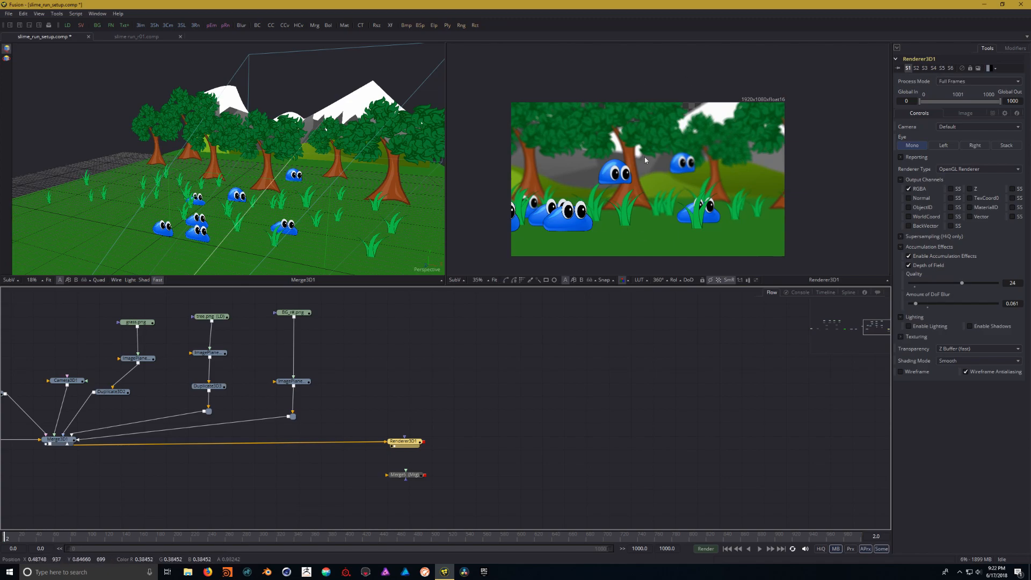
# Step: Lower the 2D Merge node slightly beneath Renderer3D1 and add a Background node beside it, on the input side
pyautogui.moveTo(505, 401); pyautogui.dragTo(517, 359)
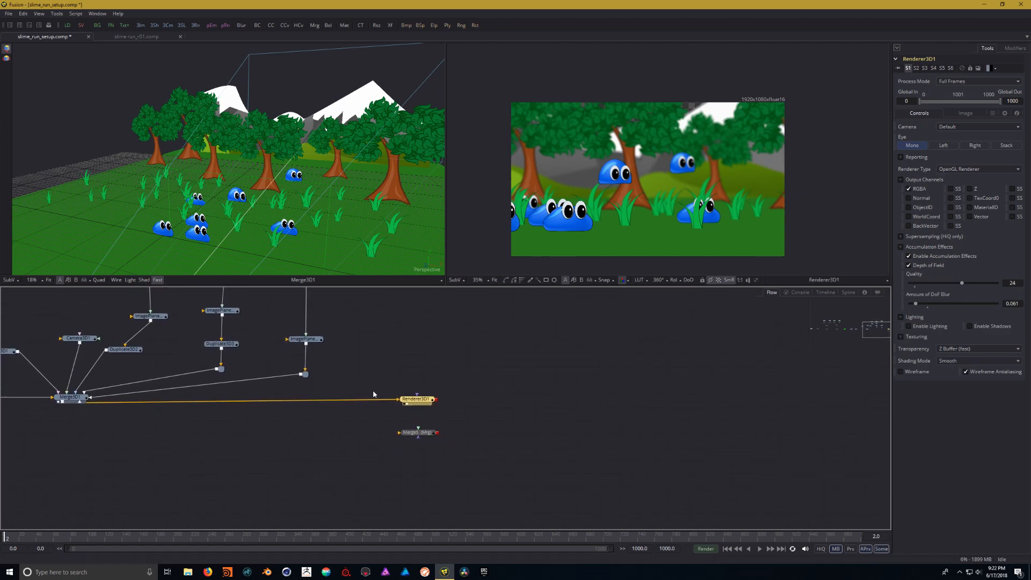
pyautogui.moveTo(422, 437); pyautogui.dragTo(424, 448)
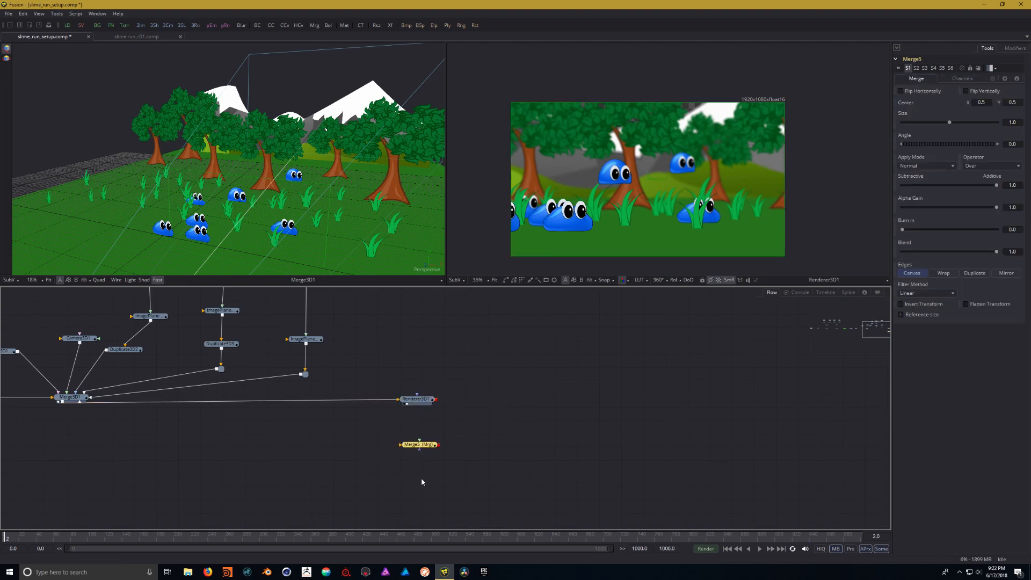
pyautogui.moveTo(511, 430); pyautogui.dragTo(541, 415)
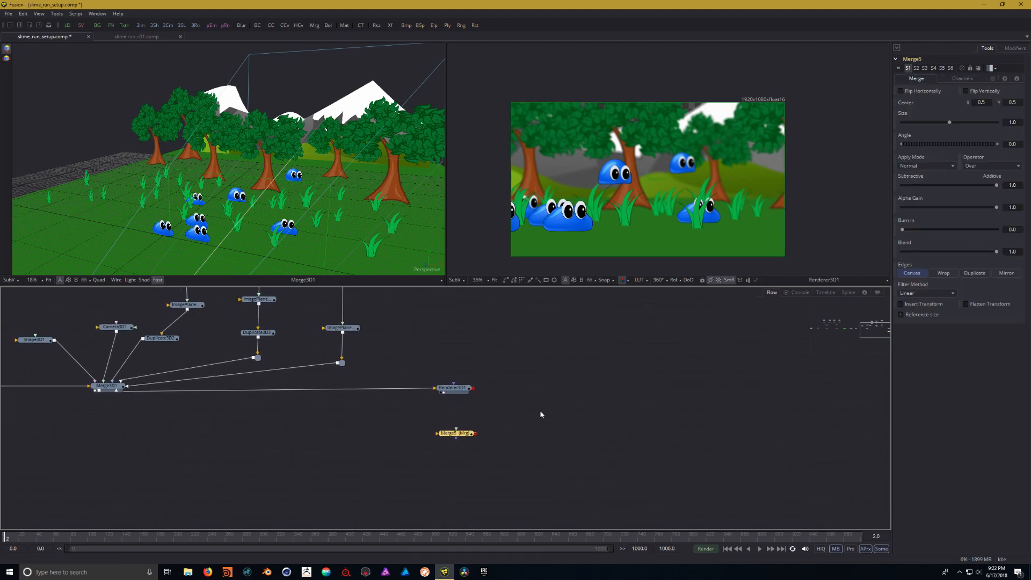
pyautogui.click(494, 472)
pyautogui.moveTo(347, 456); pyautogui.dragTo(384, 450)
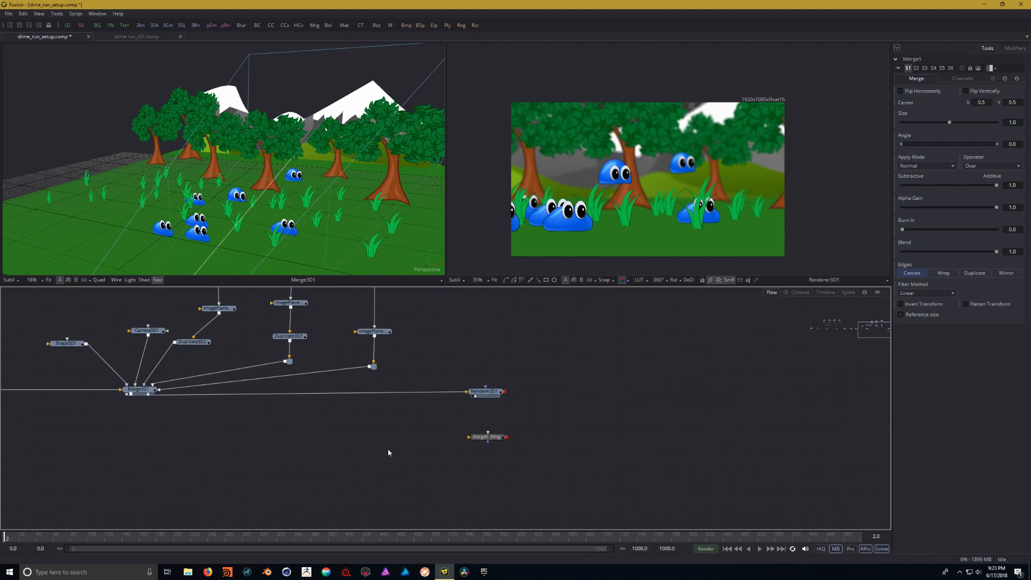
pyautogui.click(94, 26)
pyautogui.moveTo(532, 476); pyautogui.dragTo(400, 440)
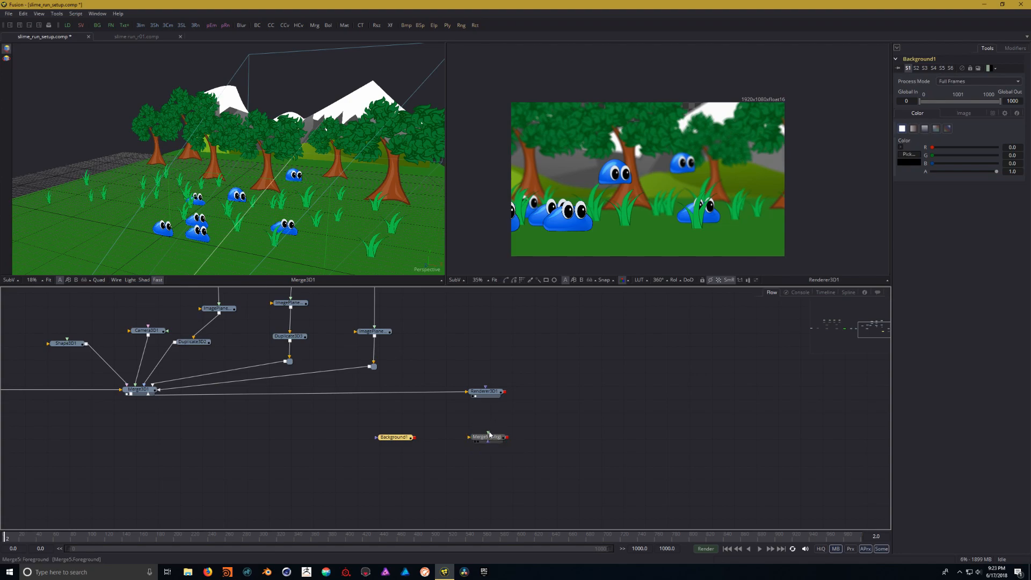
# Step: Connect the Background node to the 2D Merge's background input and Renderer3D1 to its foreground, and view the merge result
pyautogui.moveTo(415, 437); pyautogui.dragTo(472, 440)
pyautogui.moveTo(505, 392); pyautogui.dragTo(488, 437)
pyautogui.click(490, 437)
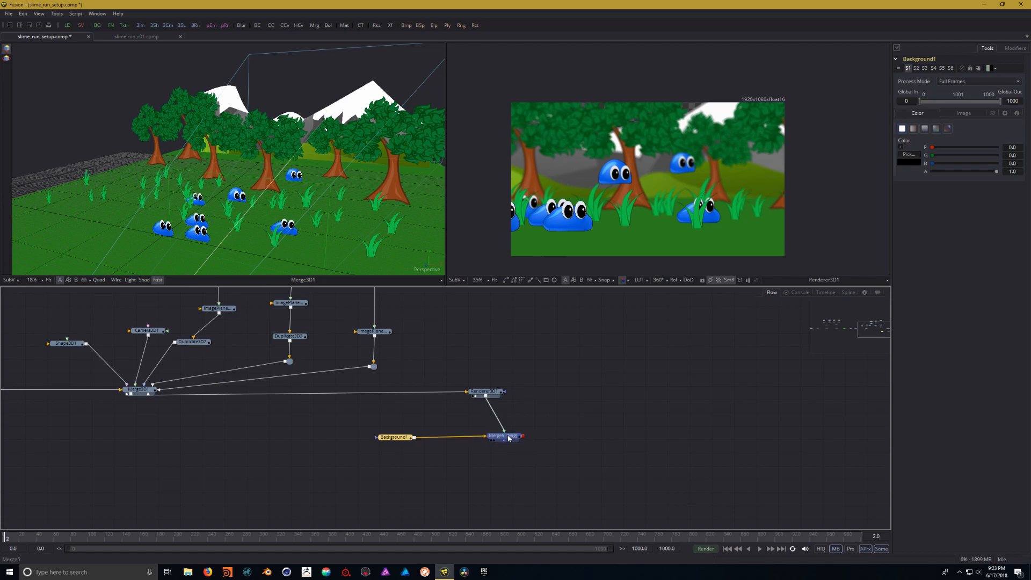
pyautogui.moveTo(691, 179); pyautogui.dragTo(672, 164)
# Step: Make the Background node a vertical gradient with a sky-blue top colour of about R 0.09, G 0.54, B 0.84
pyautogui.click(404, 438)
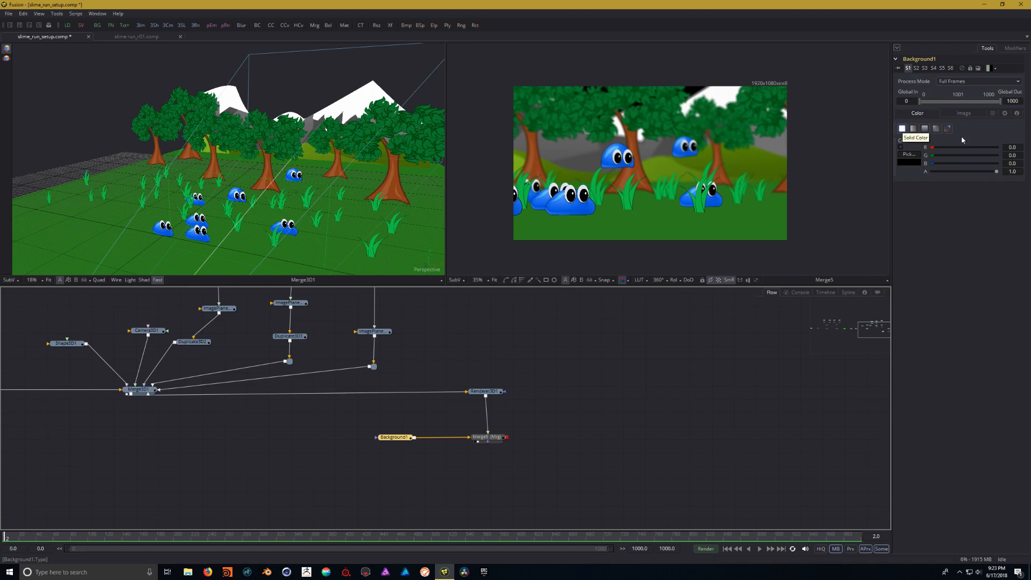
pyautogui.click(924, 130)
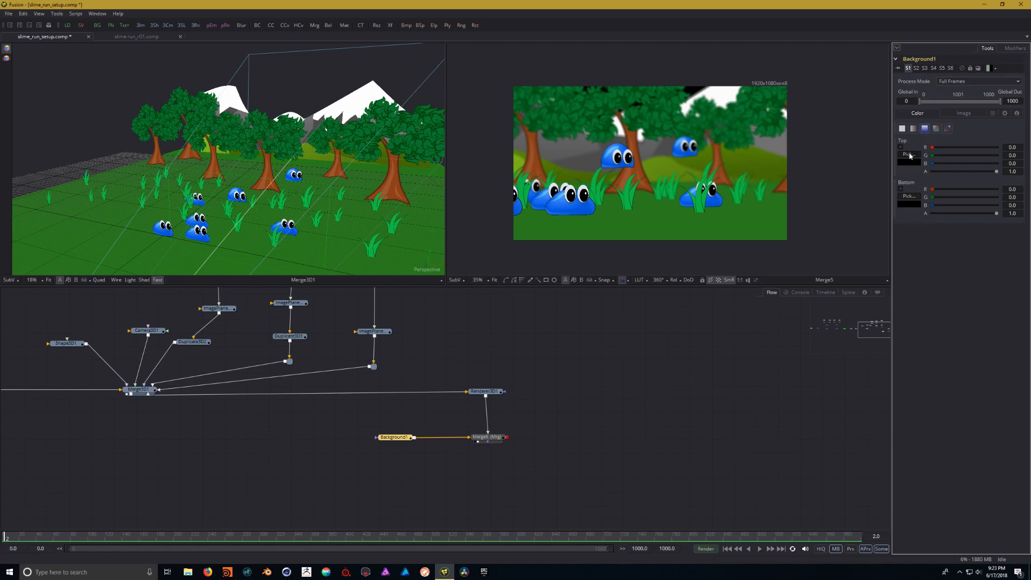
pyautogui.click(910, 162)
pyautogui.click(547, 222)
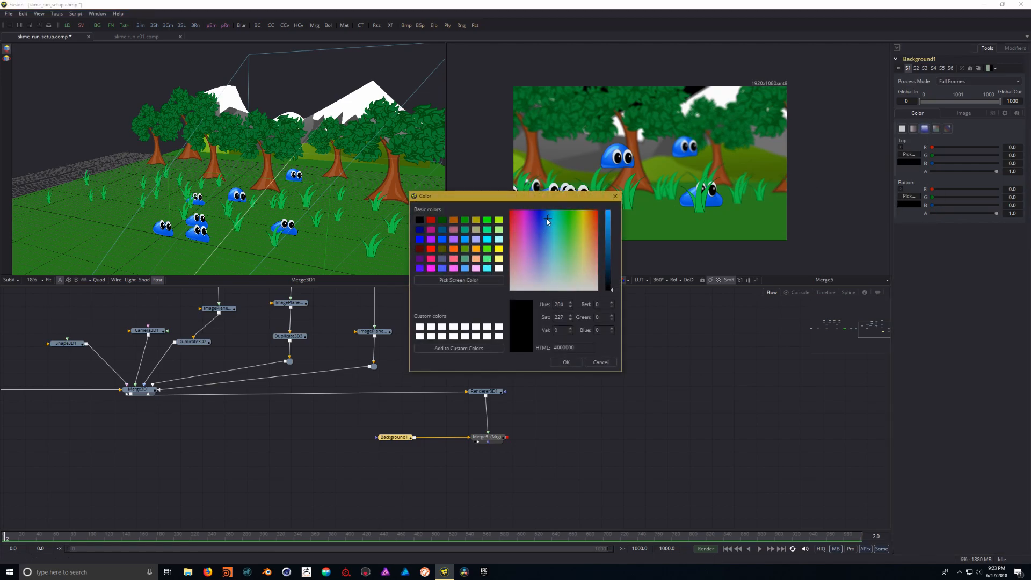
pyautogui.moveTo(608, 234); pyautogui.dragTo(608, 222)
pyautogui.click(579, 362)
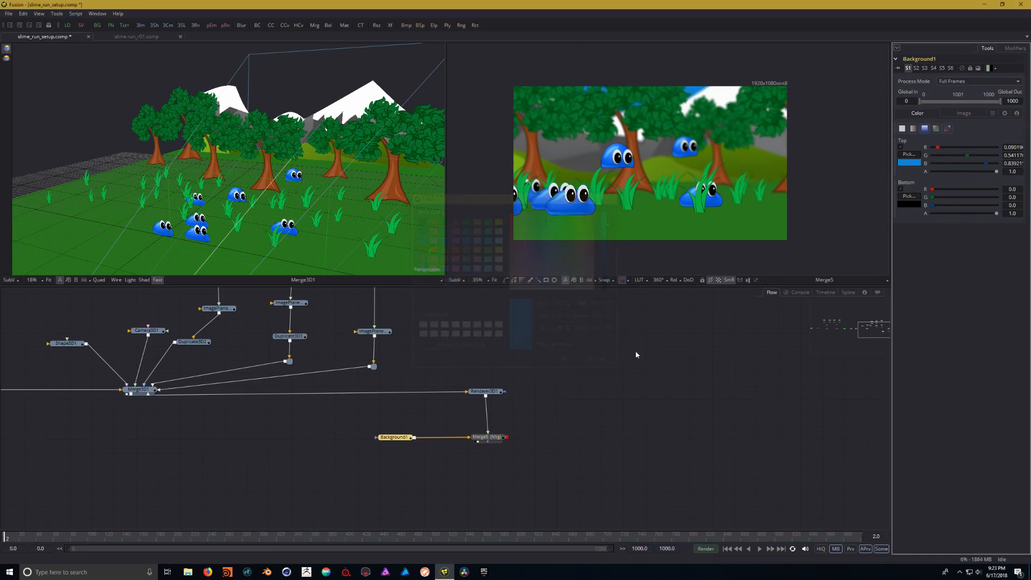
# Step: Give the gradient's bottom a bright cyan-blue colour with hue about 191 and saturation about 216
pyautogui.click(911, 199)
pyautogui.moveTo(553, 235); pyautogui.dragTo(551, 222)
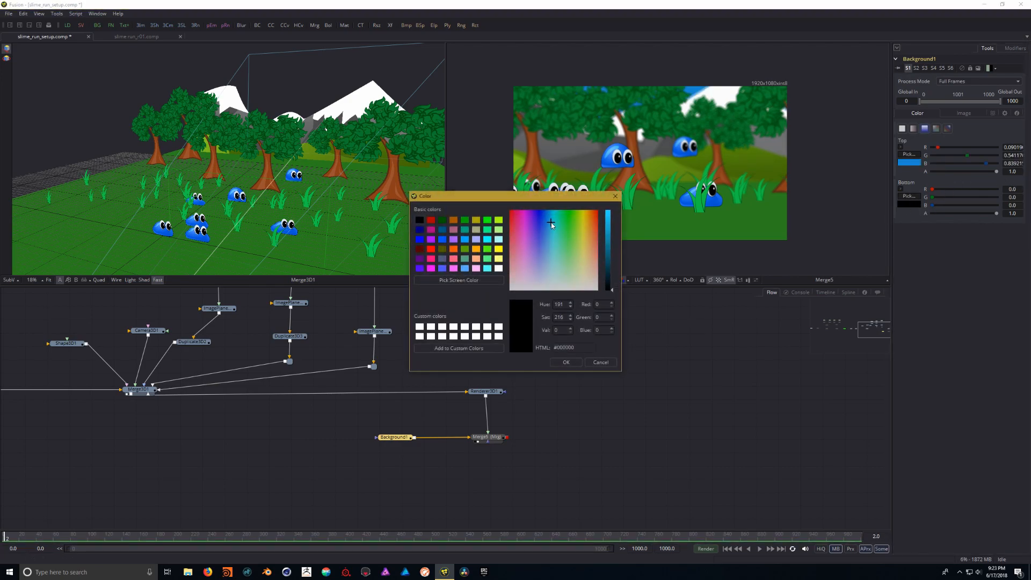
pyautogui.moveTo(609, 235); pyautogui.dragTo(609, 218)
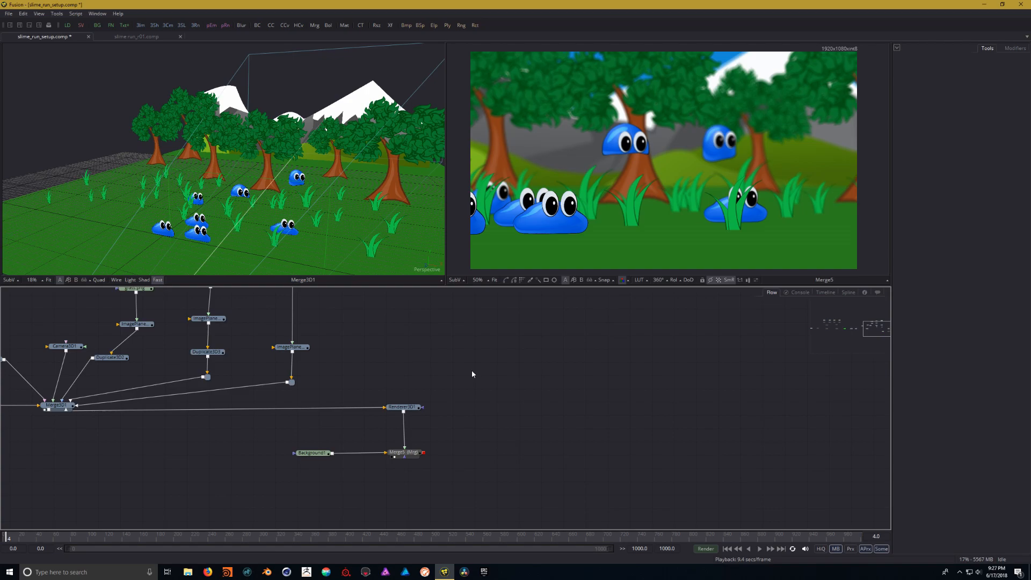
# Step: Add a Saver node to the flow and choose the Slime Run project's renders folder as its destination
pyautogui.rightClick(511, 356)
pyautogui.moveTo(588, 359)
pyautogui.moveTo(643, 436)
pyautogui.click(693, 443)
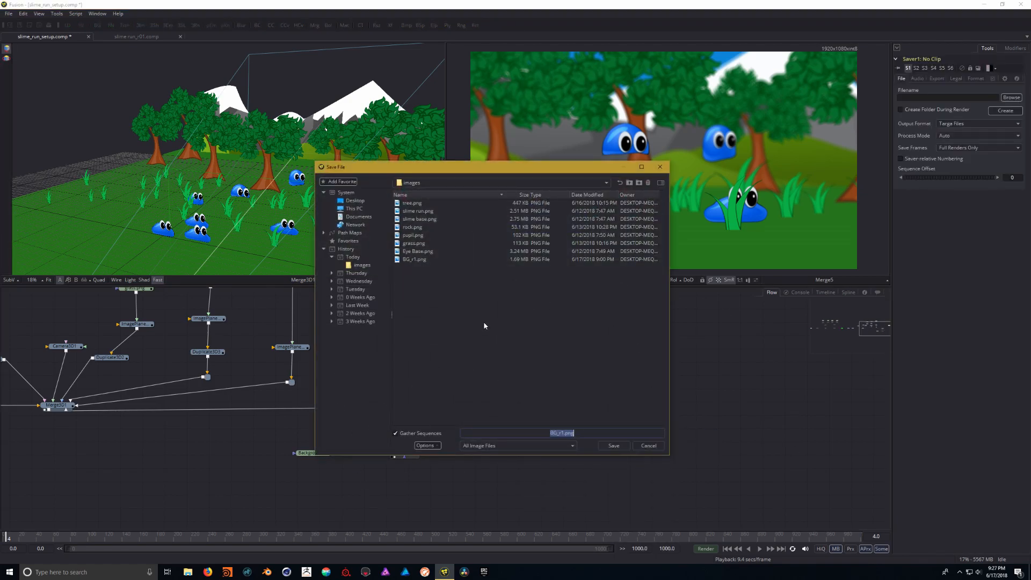
pyautogui.click(639, 183)
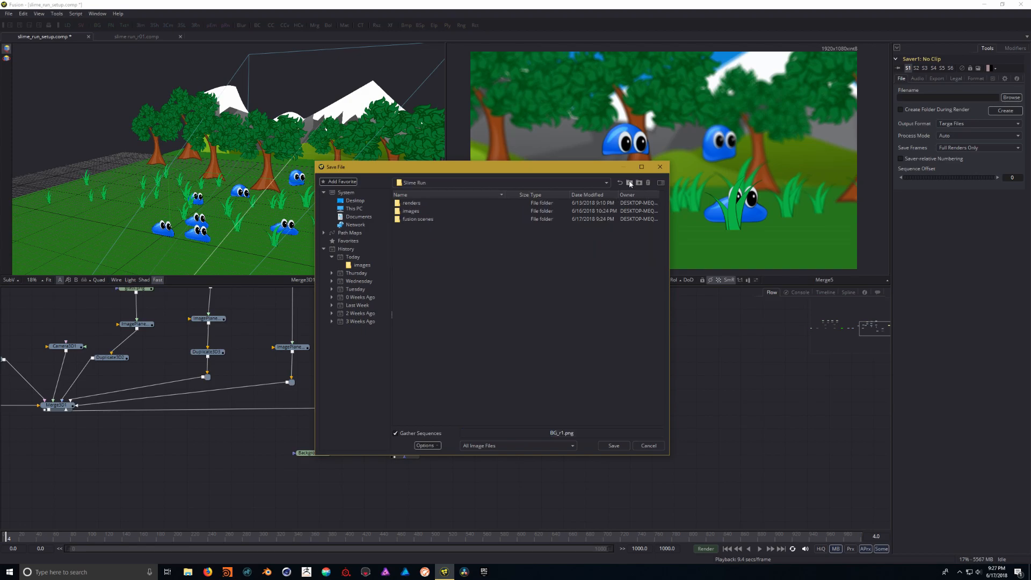
pyautogui.doubleClick(423, 204)
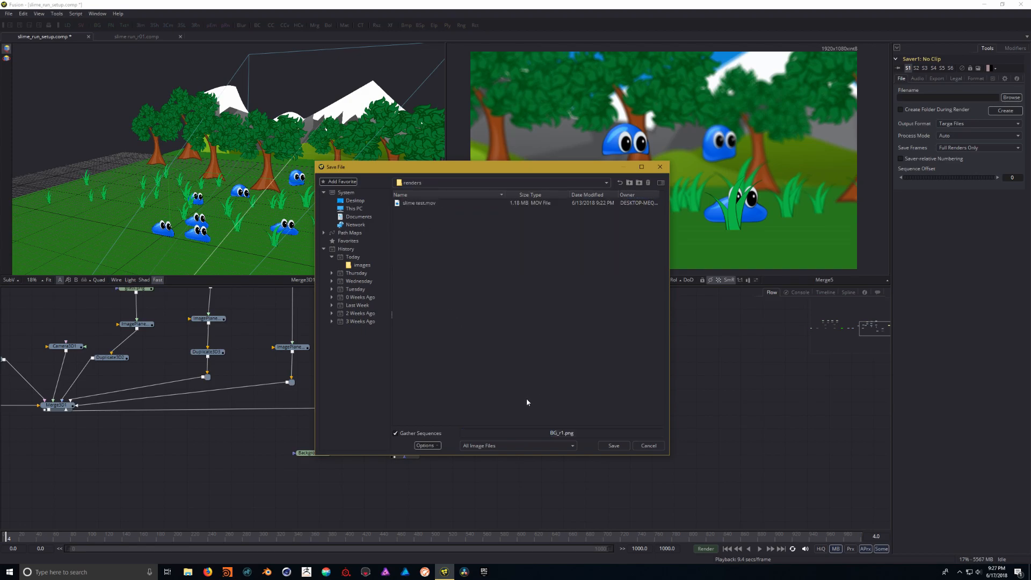
# Step: Name the Saver's output "slime final" and save it as a QuickTime movie, slime final.mov
pyautogui.click(561, 433)
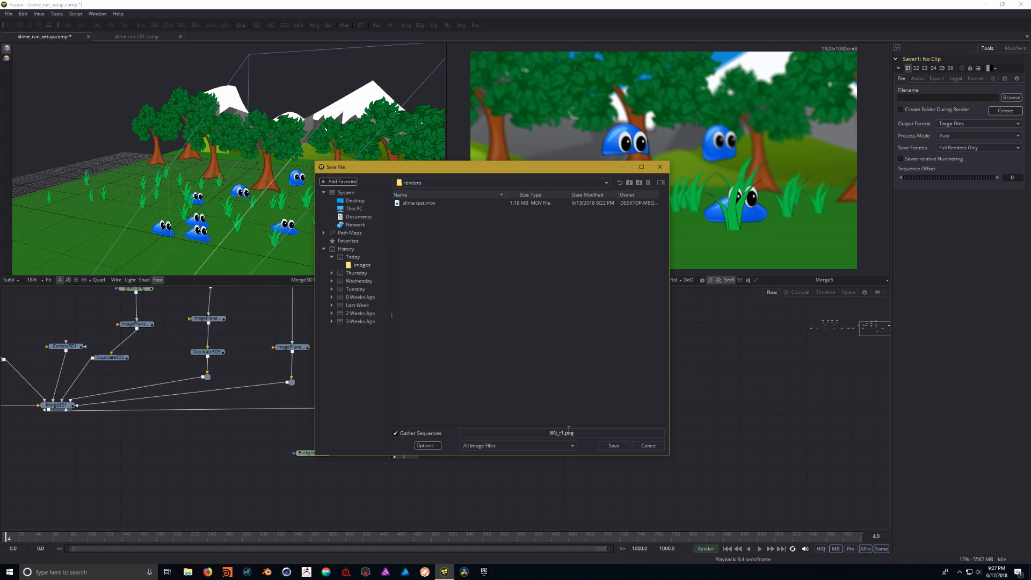
pyautogui.moveTo(564, 432); pyautogui.dragTo(511, 430)
pyautogui.write('slime final')
pyautogui.click(568, 446)
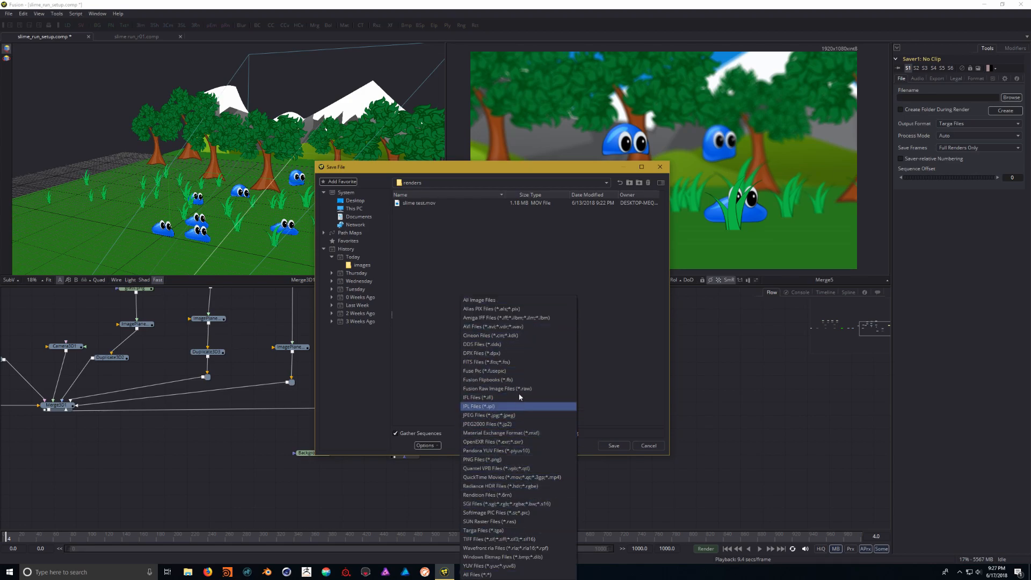
pyautogui.click(494, 461)
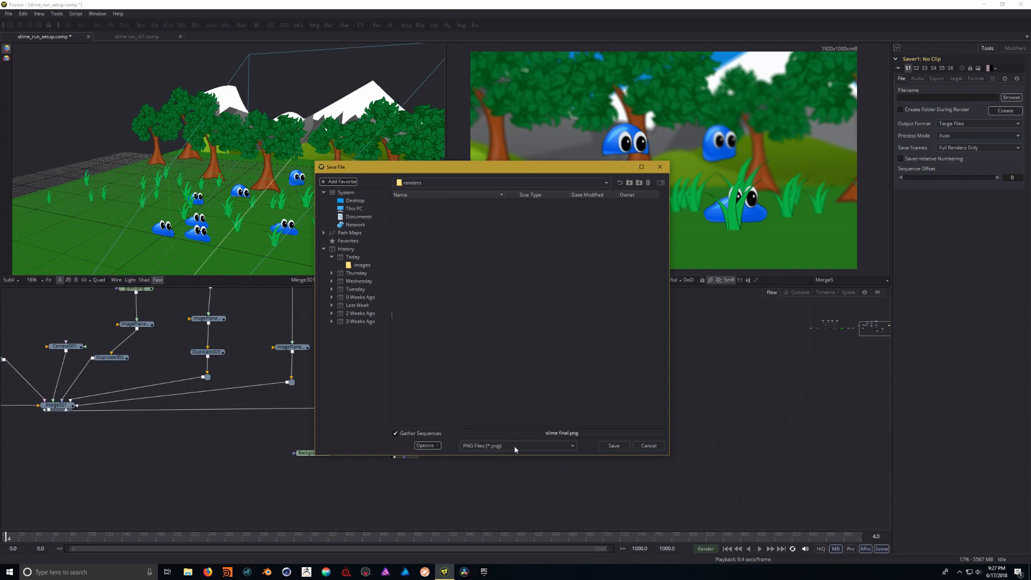
pyautogui.click(537, 447)
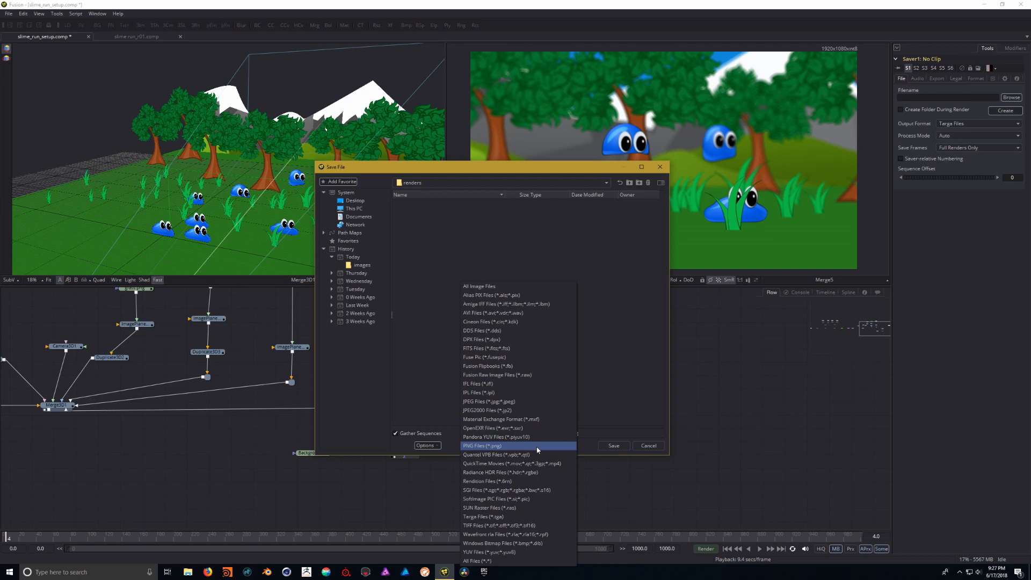
pyautogui.click(515, 465)
pyautogui.moveTo(587, 434); pyautogui.dragTo(570, 432)
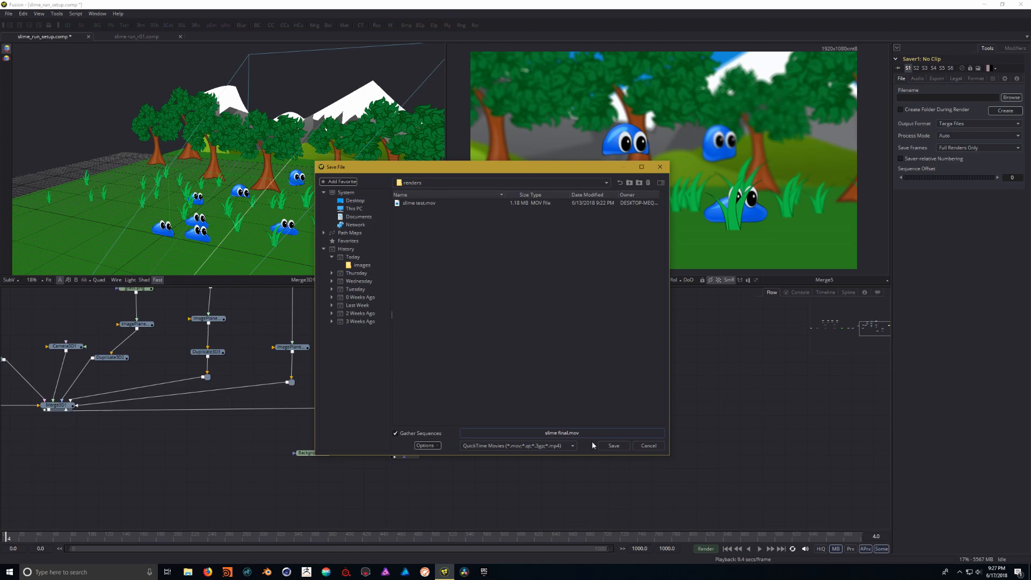
pyautogui.click(612, 446)
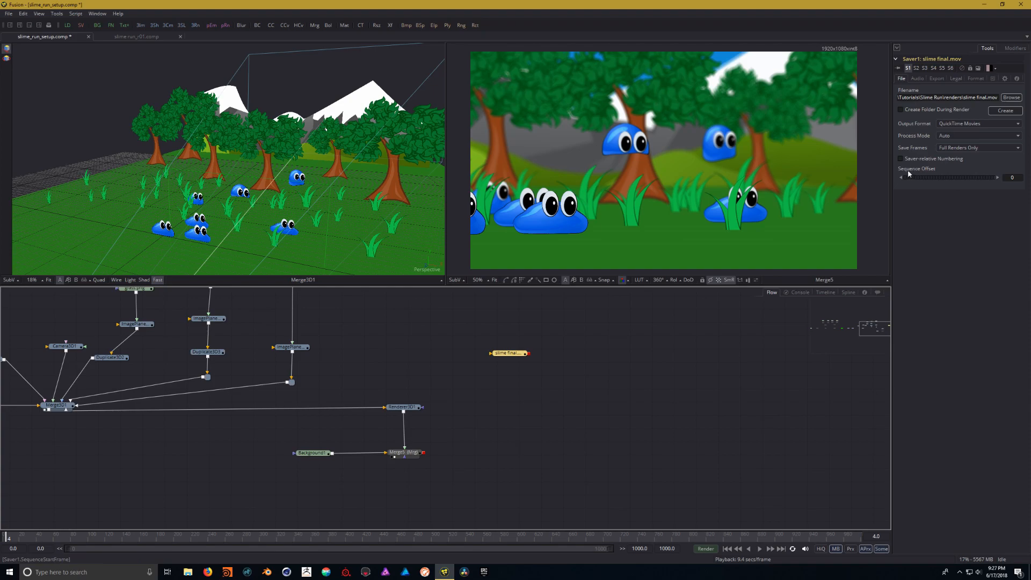
# Step: Place the Saver level with the 2D Merge node and connect the merge output to it
pyautogui.moveTo(508, 358); pyautogui.dragTo(500, 456)
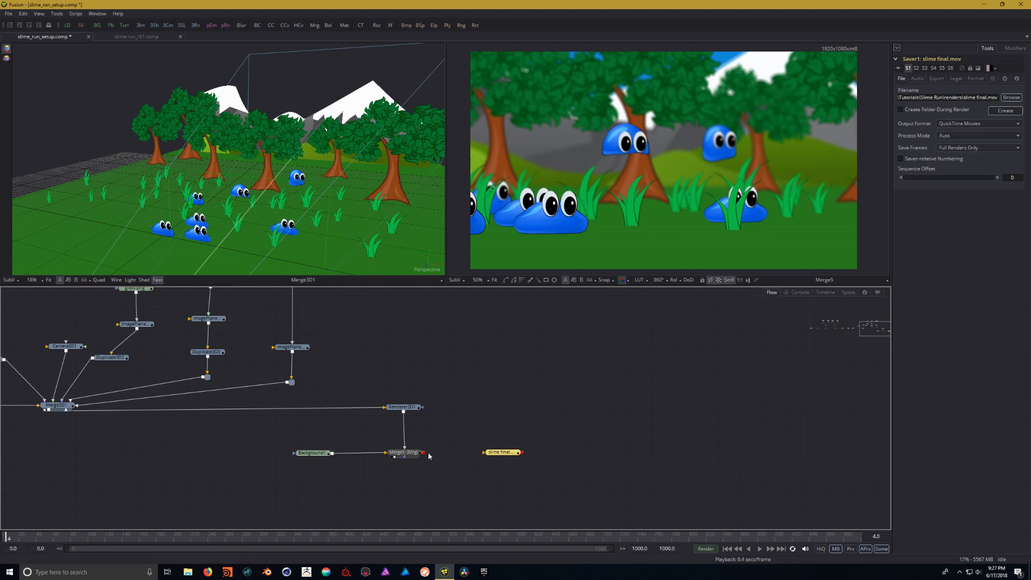
pyautogui.moveTo(424, 452)
pyautogui.mouseDown()
pyautogui.moveTo(440, 455)
pyautogui.moveTo(409, 453)
pyautogui.mouseUp()
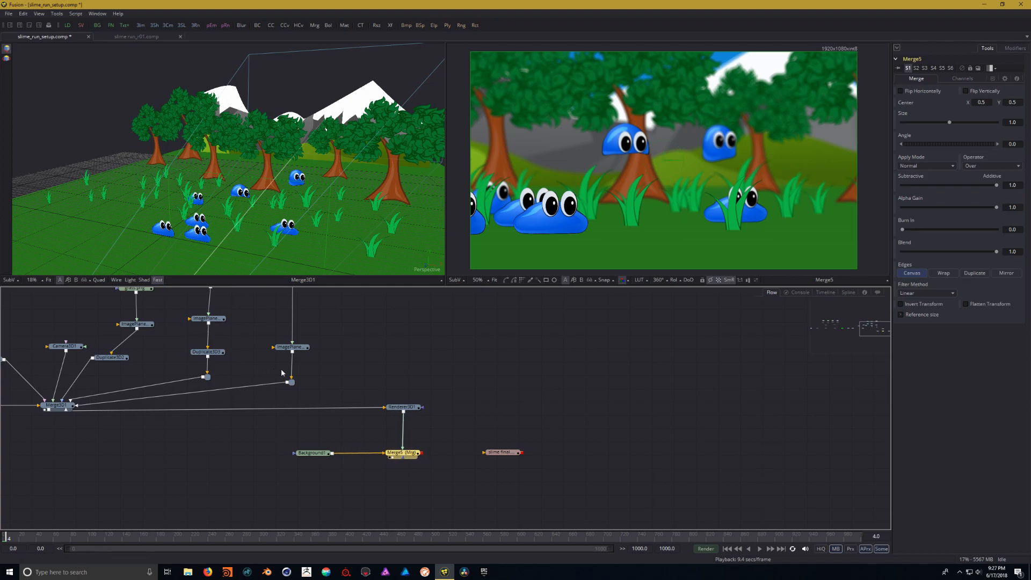
pyautogui.moveTo(275, 372); pyautogui.dragTo(356, 370)
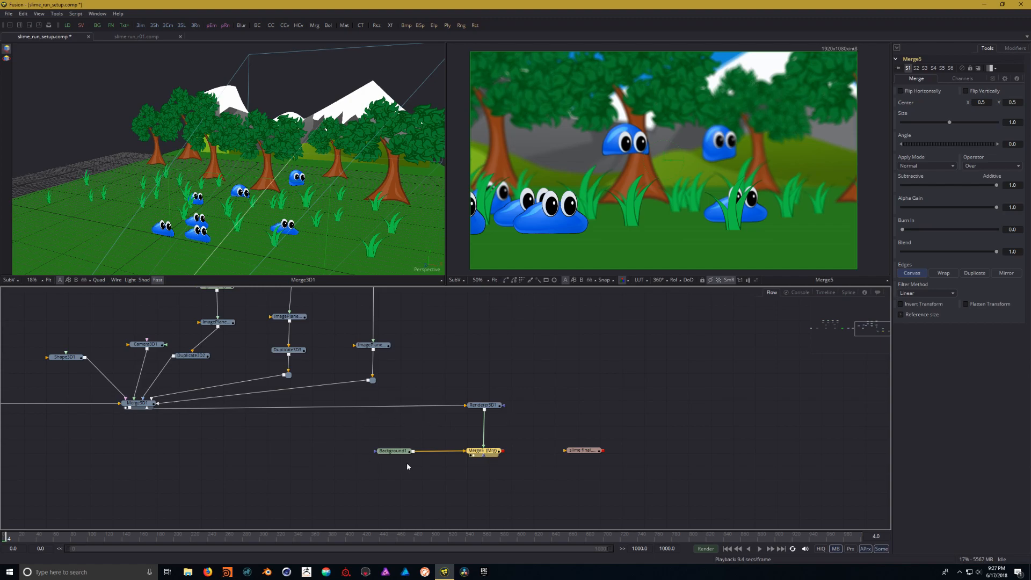
pyautogui.moveTo(528, 465); pyautogui.dragTo(486, 464)
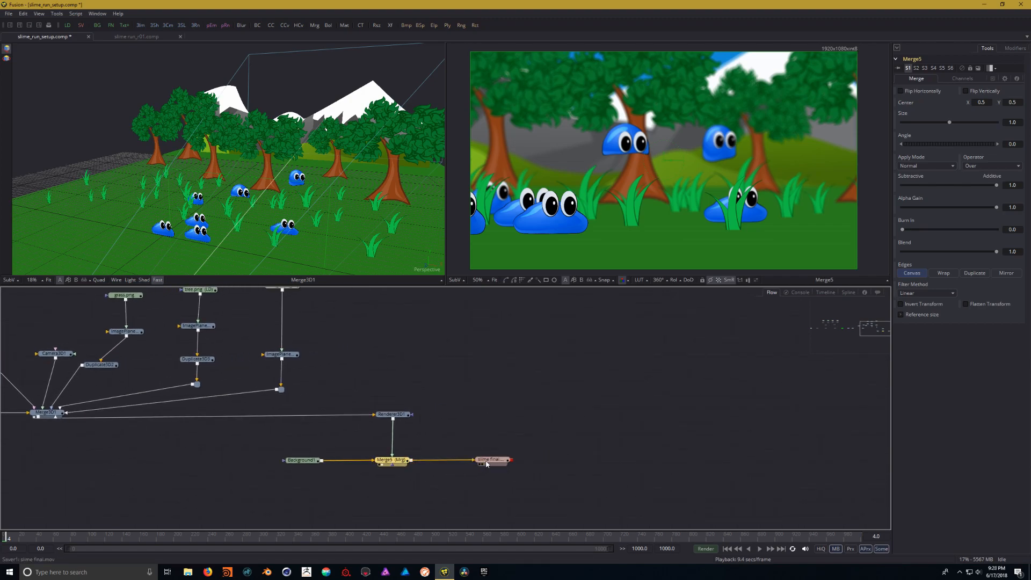
# Step: Review the Saver's output format and destination file without changing them
pyautogui.click(490, 460)
pyautogui.moveTo(649, 398); pyautogui.dragTo(547, 402)
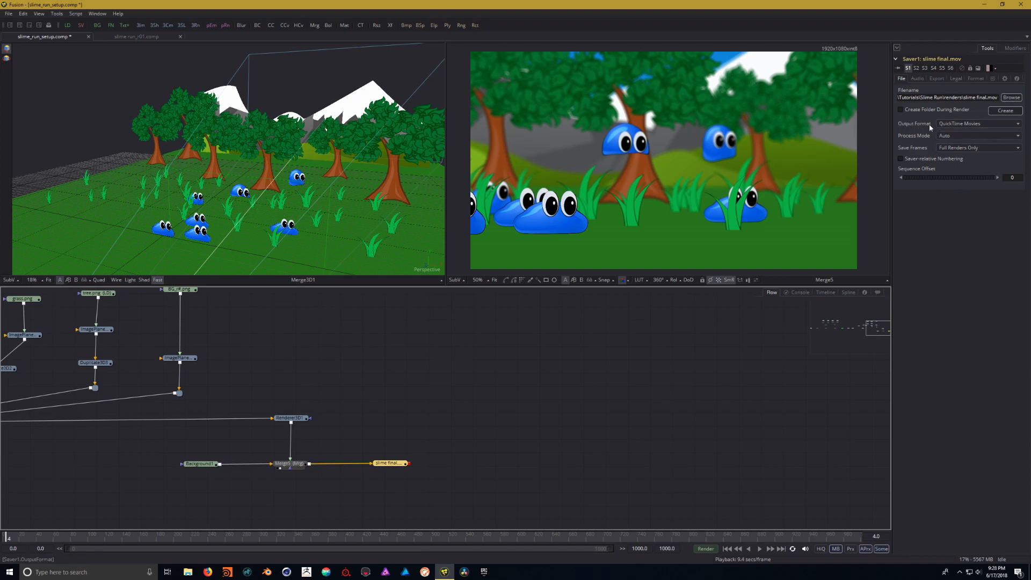
pyautogui.click(970, 128)
pyautogui.click(970, 174)
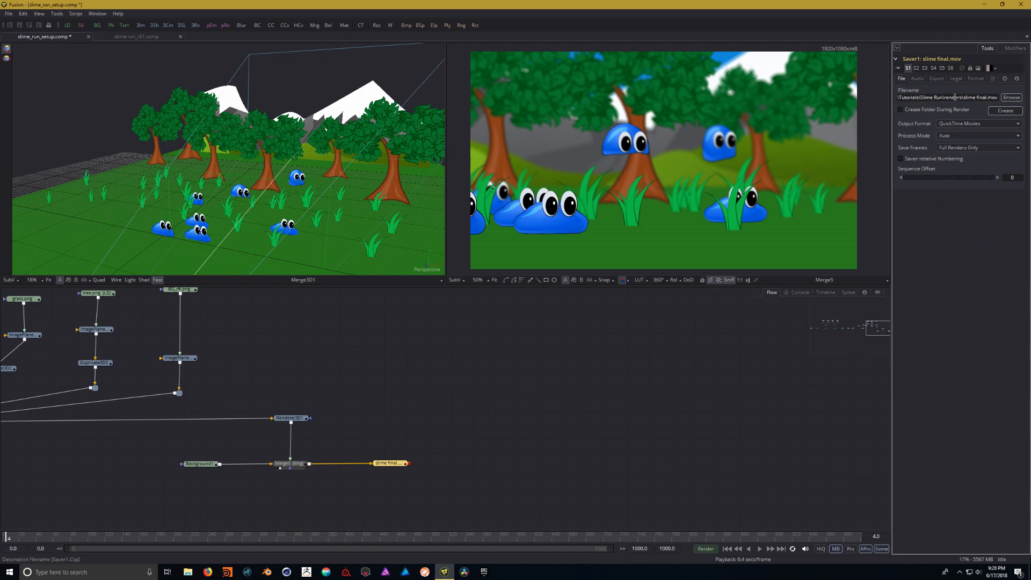
pyautogui.click(1011, 99)
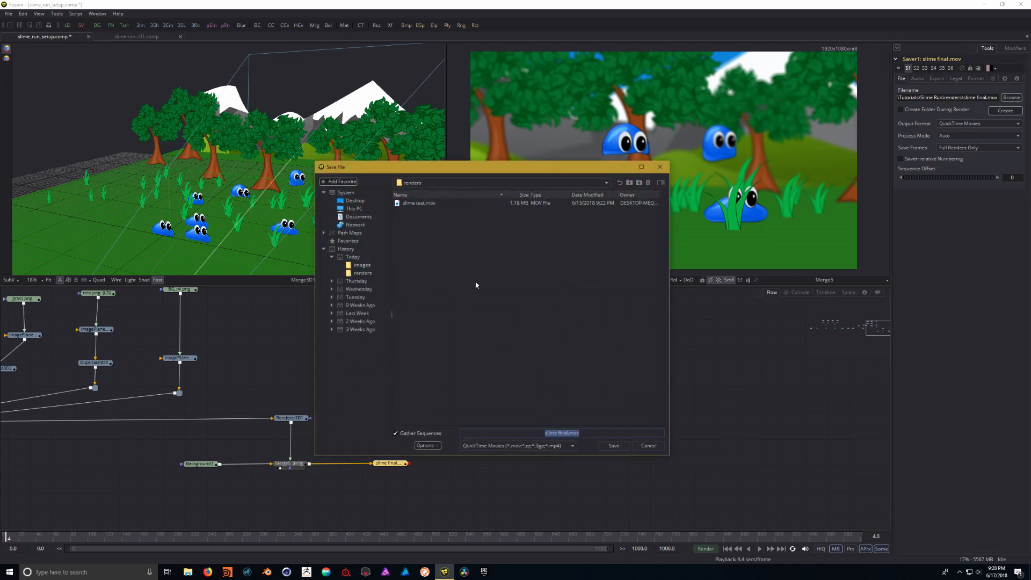
pyautogui.click(653, 443)
# Step: Raise the Saver's H.264 compression quality to 100 and check its other export settings
pyautogui.click(966, 79)
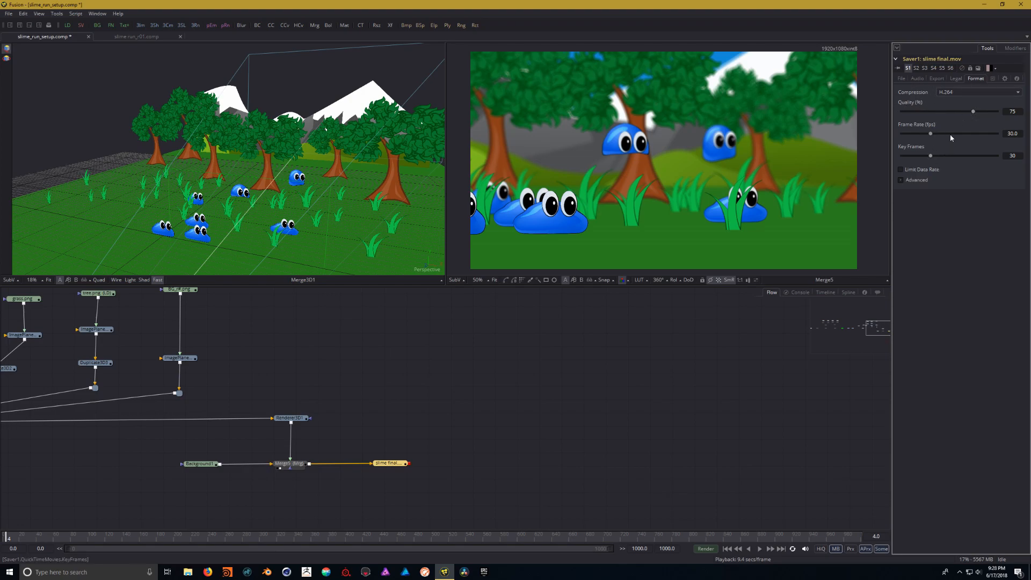
pyautogui.moveTo(973, 112); pyautogui.dragTo(997, 111)
pyautogui.click(938, 79)
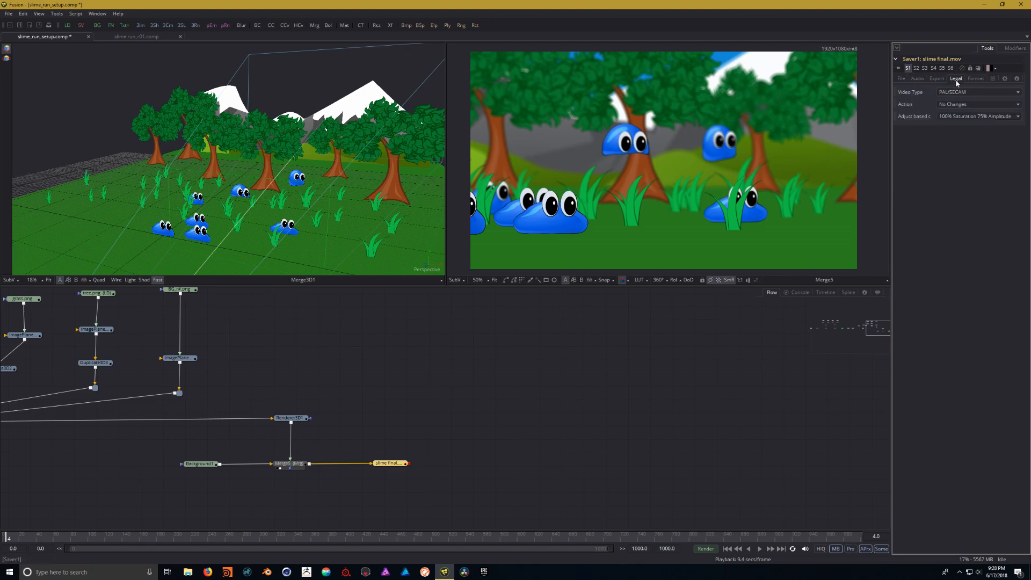
pyautogui.click(974, 78)
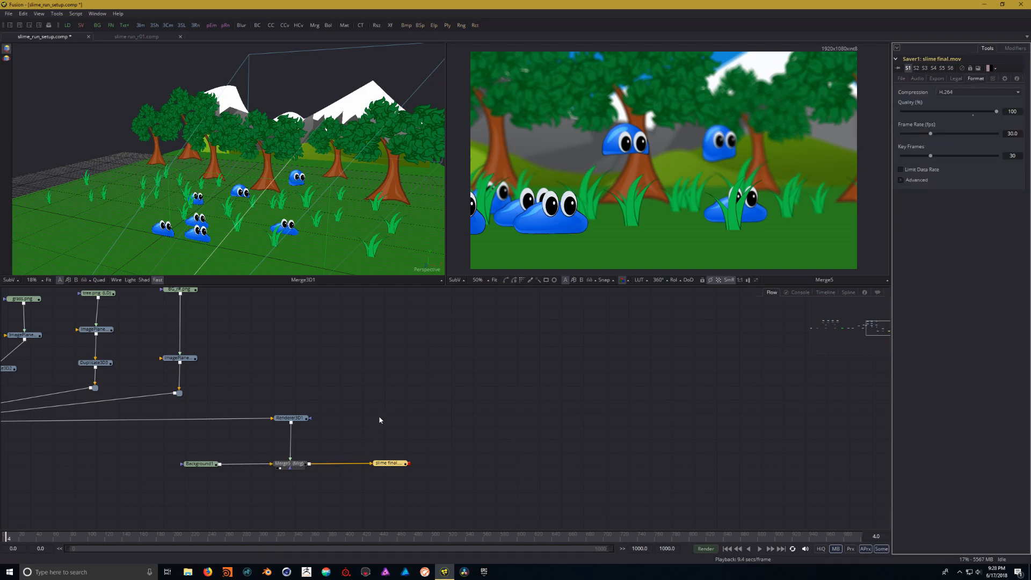
# Step: Shift the Saver node slightly farther from the 2D Merge and return to its file settings
pyautogui.moveTo(380, 418); pyautogui.dragTo(445, 407)
pyautogui.moveTo(458, 454); pyautogui.dragTo(471, 454)
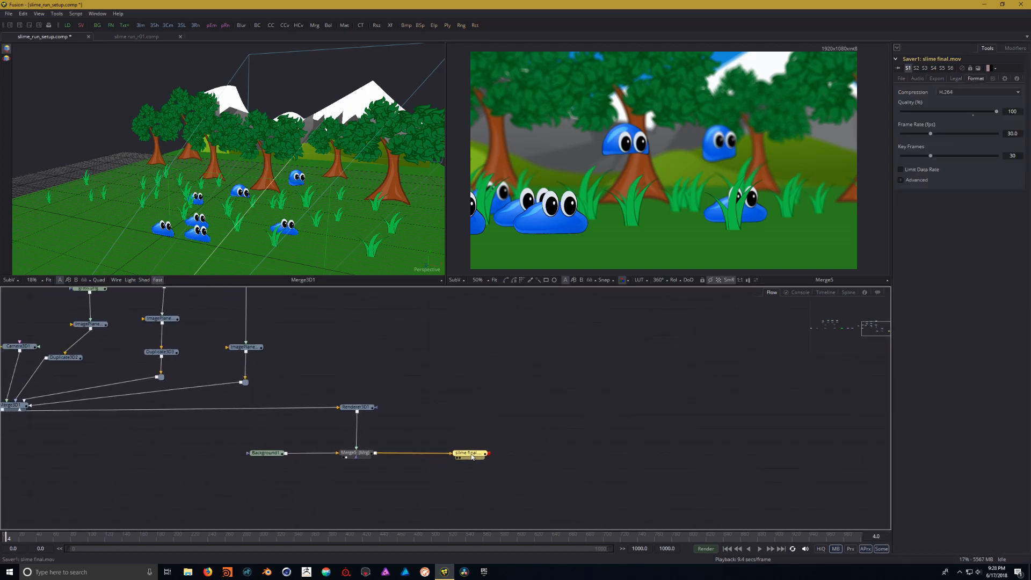
pyautogui.moveTo(639, 356); pyautogui.dragTo(622, 361)
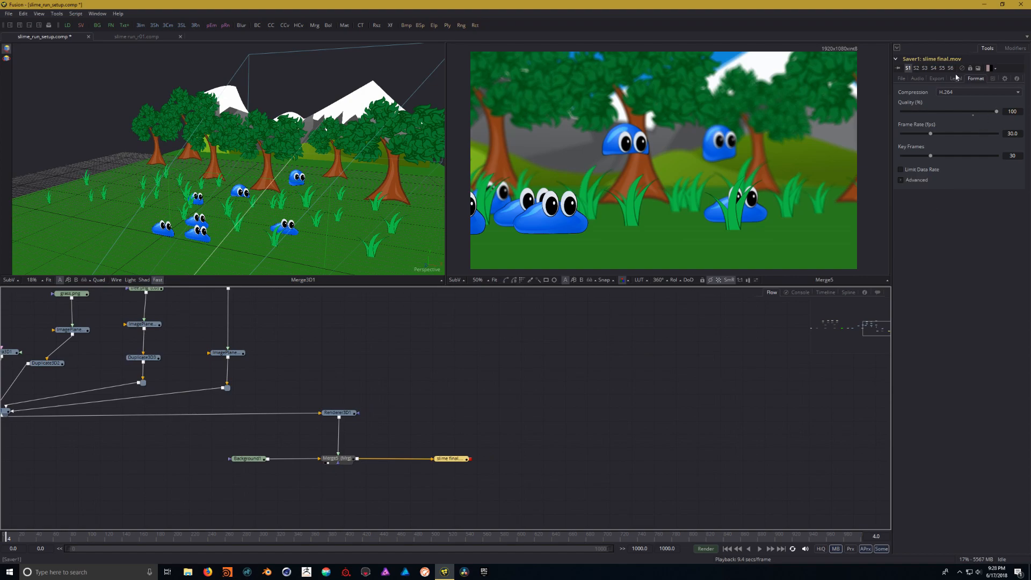
pyautogui.click(902, 78)
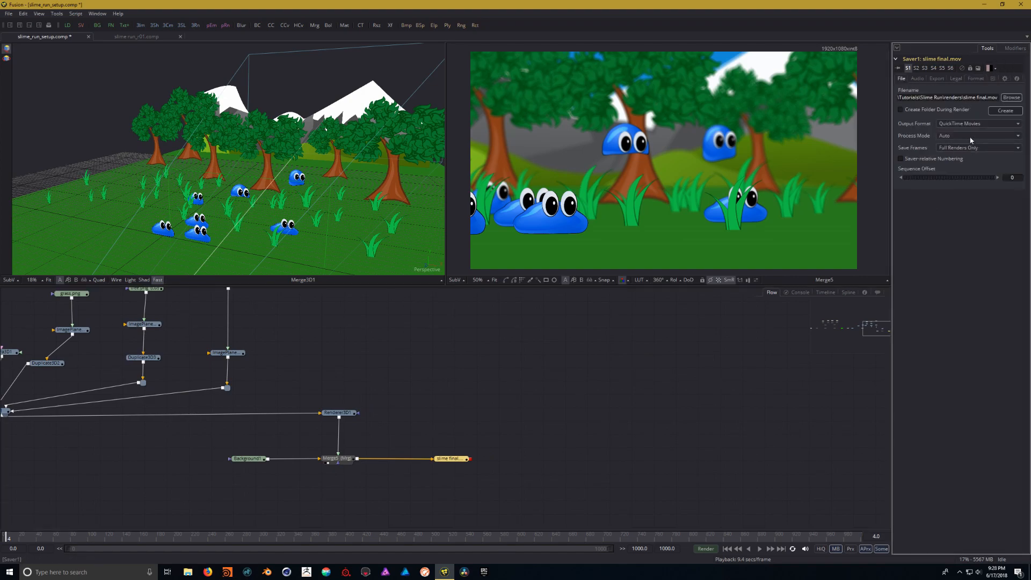
pyautogui.moveTo(580, 393); pyautogui.dragTo(604, 391)
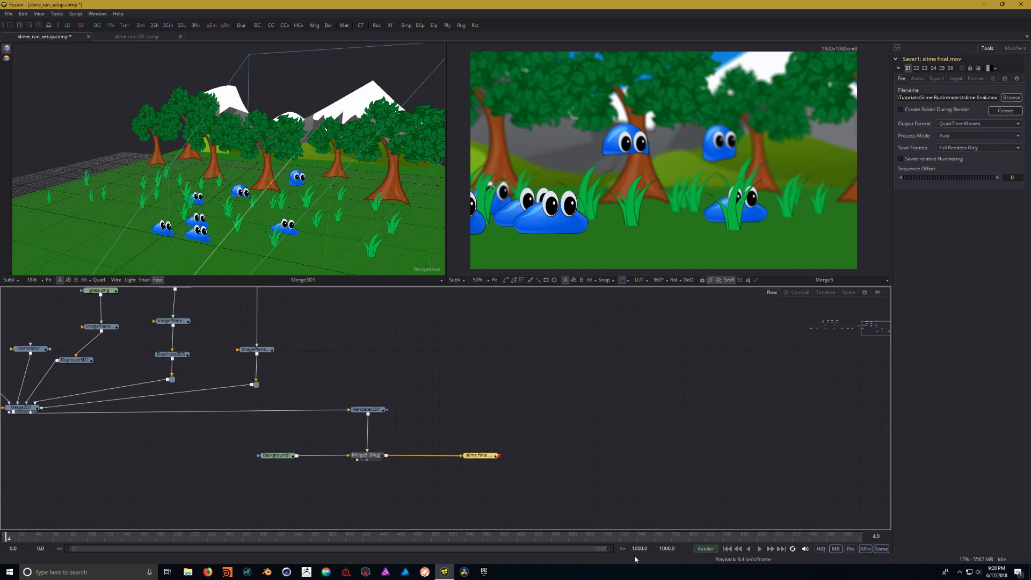
# Step: Check the render settings without rendering and set both the render end time and the global end time to frame 300
pyautogui.click(707, 549)
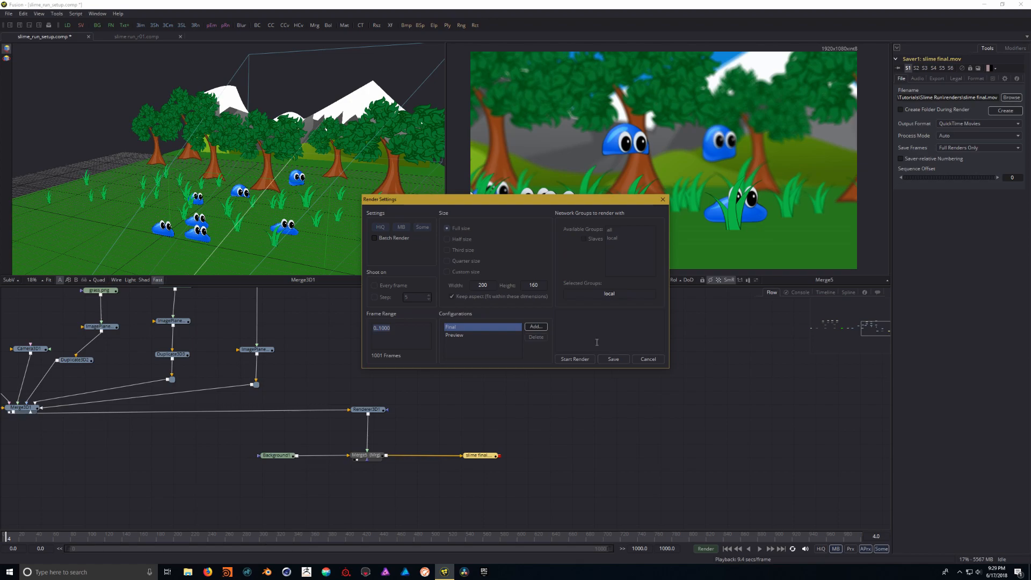
pyautogui.click(647, 360)
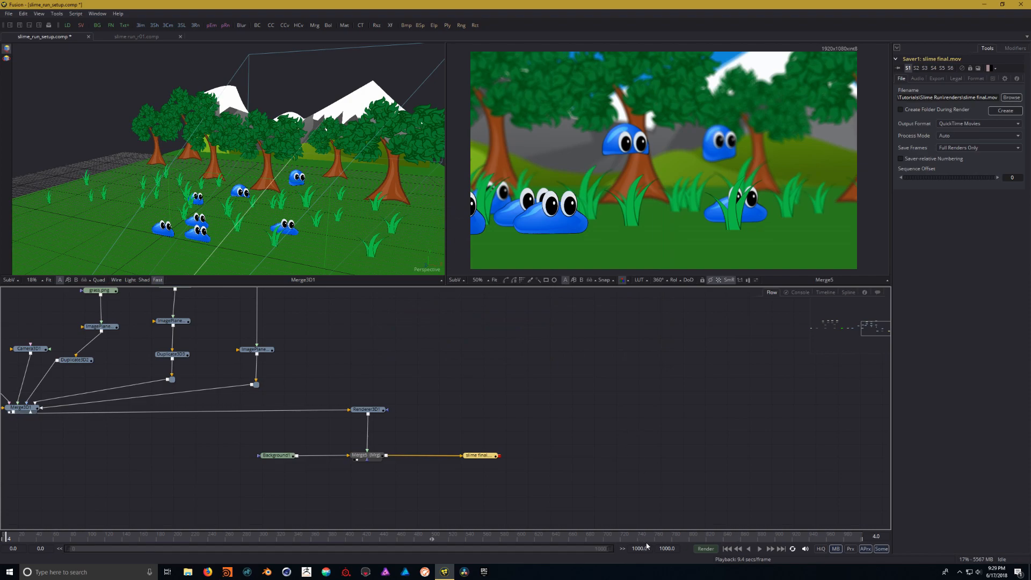
pyautogui.moveTo(649, 549); pyautogui.dragTo(608, 551)
pyautogui.write('300')
pyautogui.press('Return')
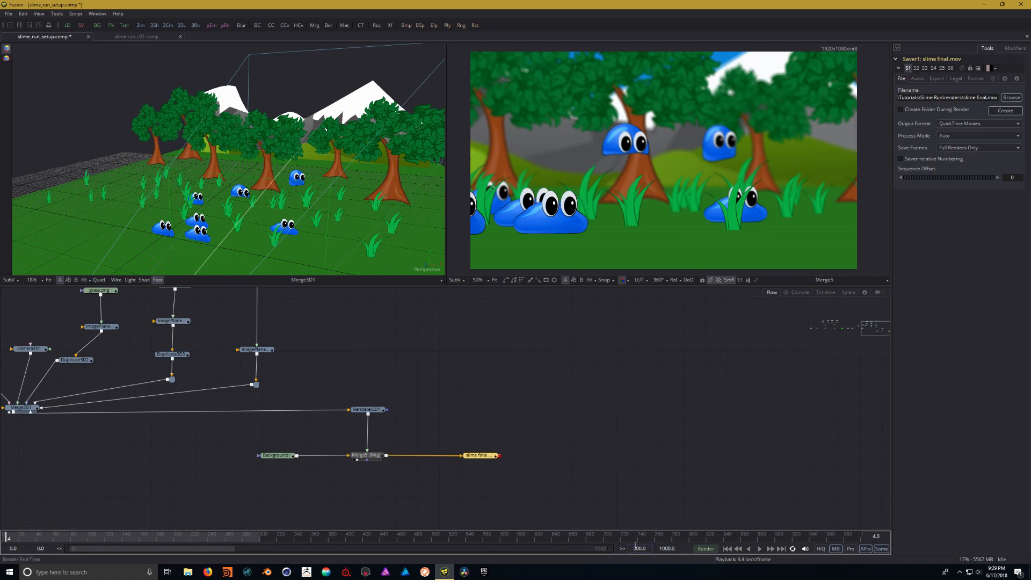
pyautogui.click(677, 548)
pyautogui.write('300')
pyautogui.press('Return')
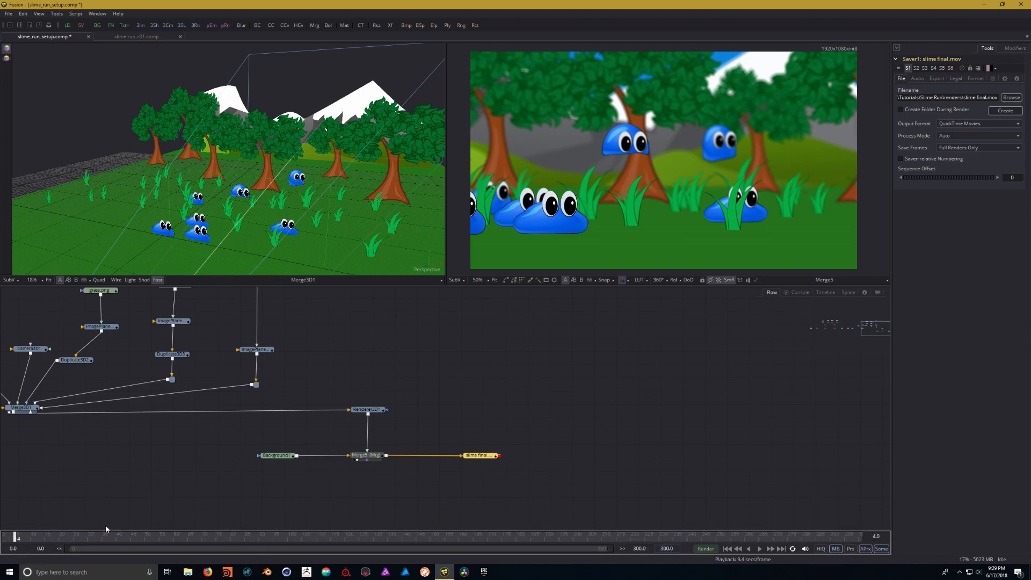
# Step: Enable high-quality mode and set the Renderer3D node's RGBA supersampling rate to 5
pyautogui.moveTo(403, 528); pyautogui.dragTo(393, 525)
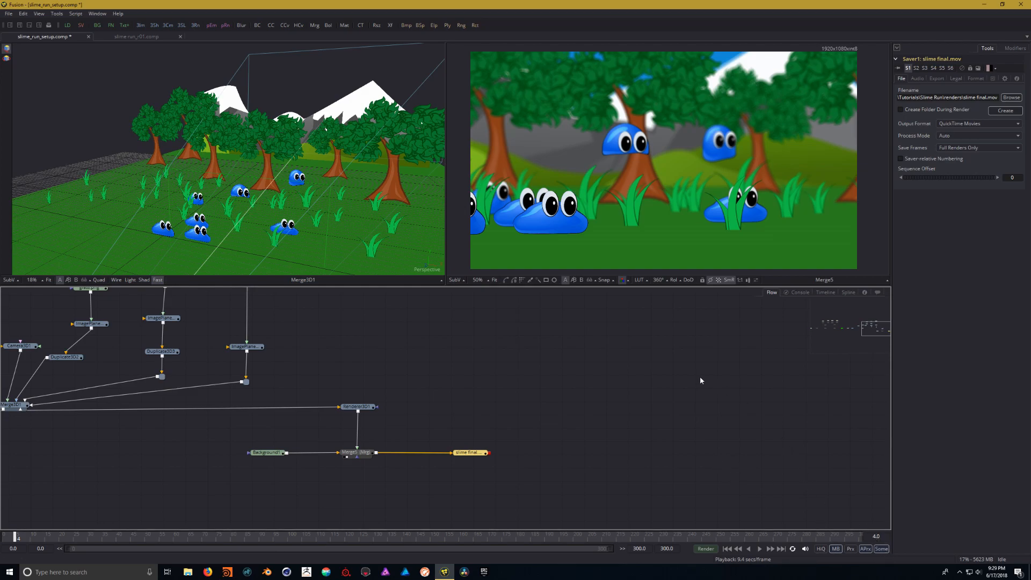
pyautogui.click(821, 549)
pyautogui.click(369, 409)
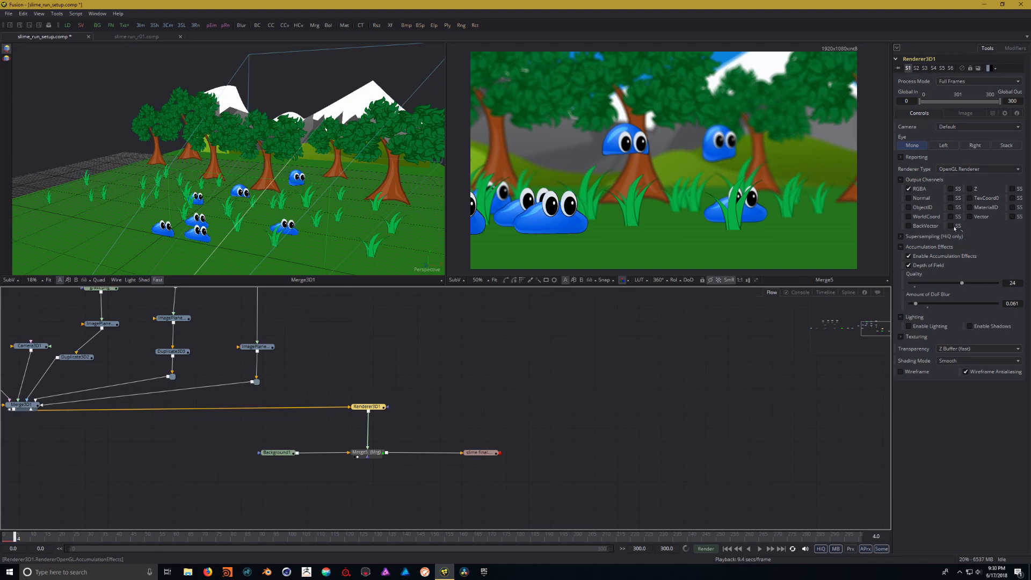
pyautogui.click(901, 237)
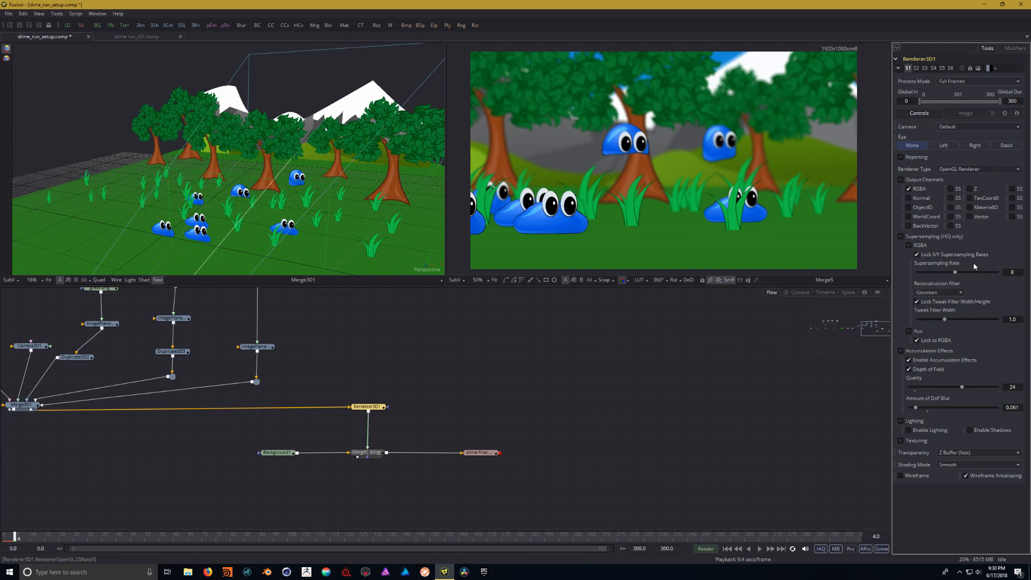
pyautogui.click(1013, 272)
pyautogui.write('5')
pyautogui.press('Tab')
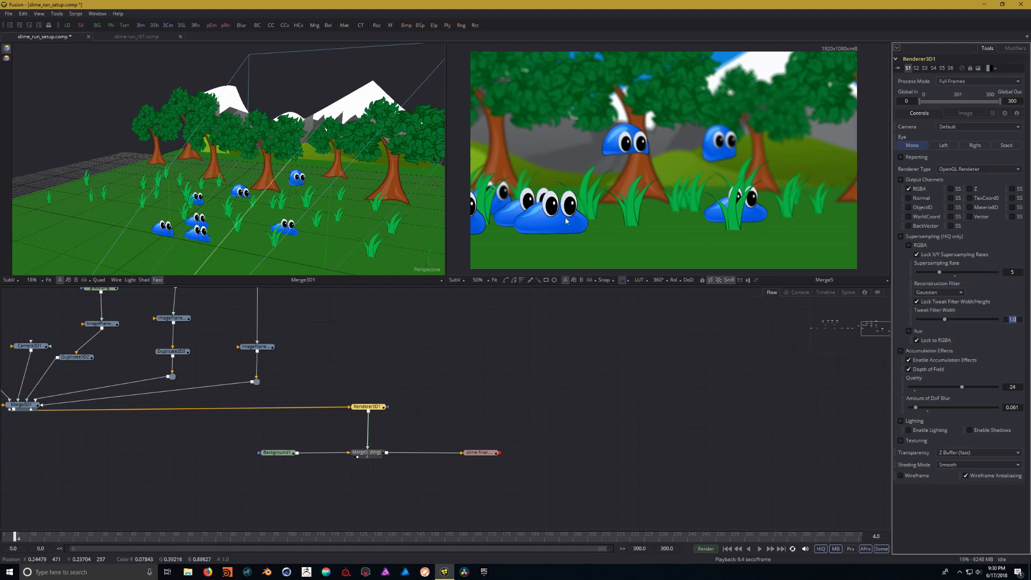
# Step: Enable supersampling for the Renderer3D's RGBA output channel and inspect the front slime's edges up close
pyautogui.scroll(1, 565, 217)
pyautogui.scroll(1, 565, 217)
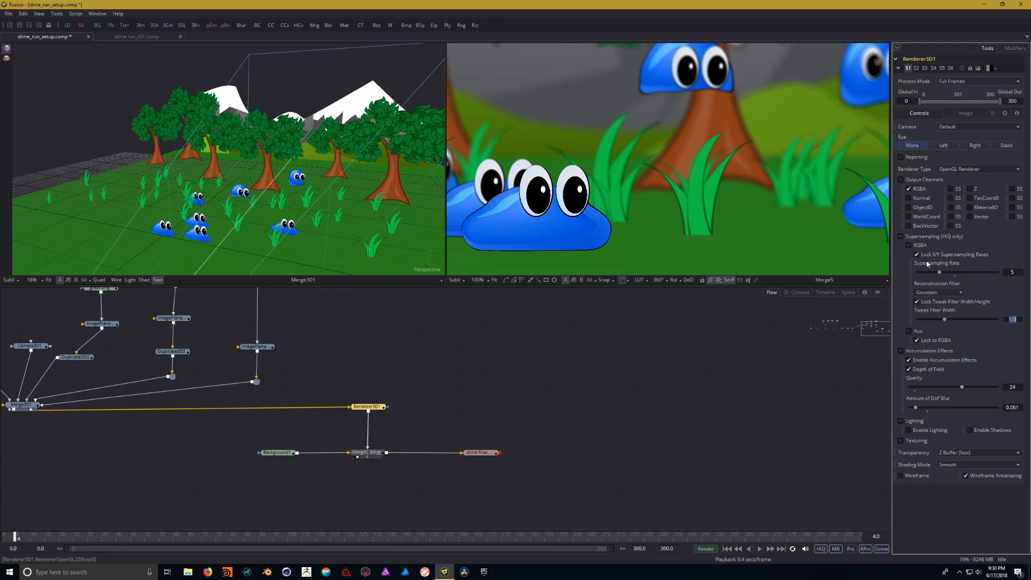
pyautogui.click(952, 190)
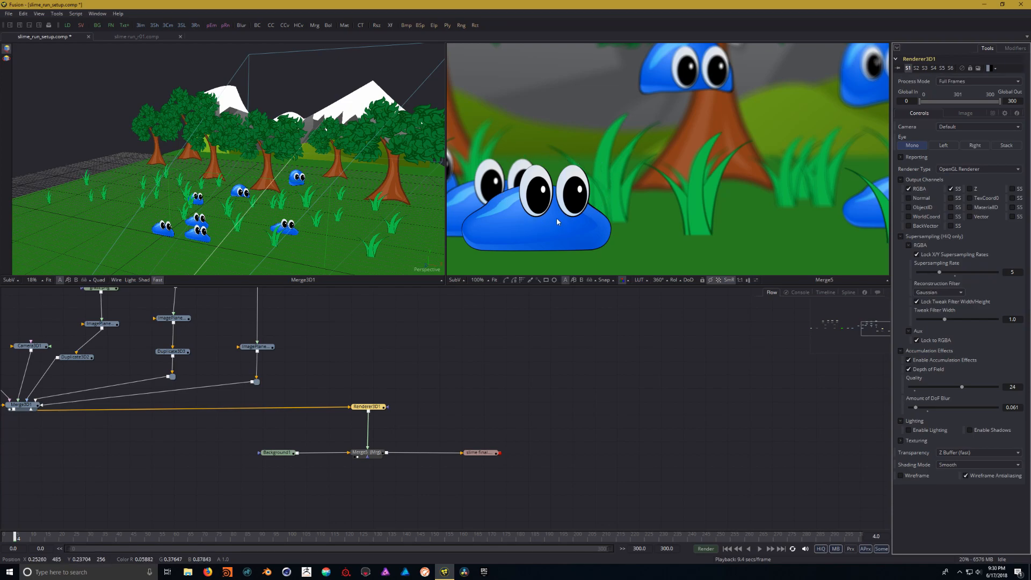
pyautogui.scroll(-1, 646, 182)
pyautogui.scroll(-1, 646, 182)
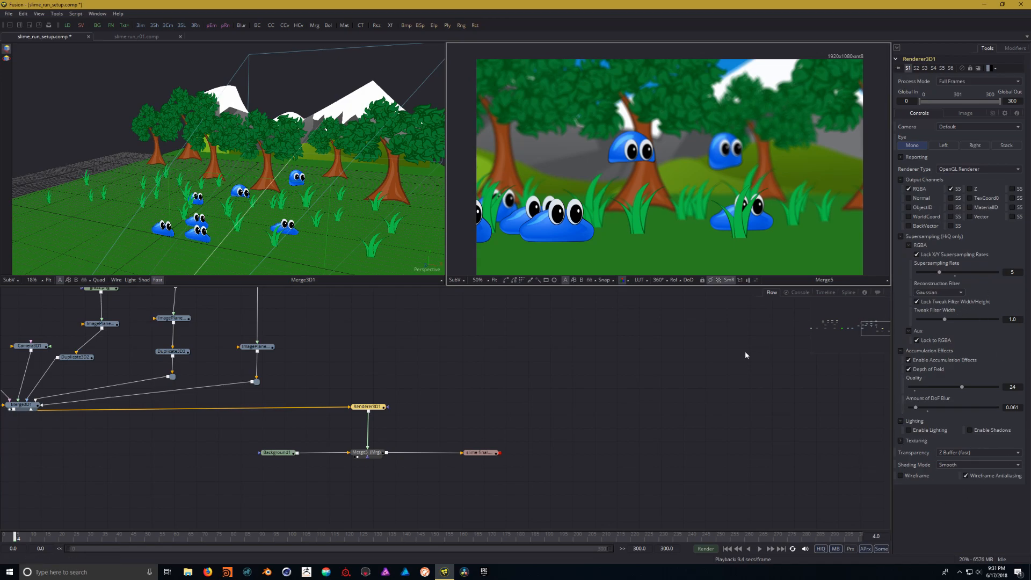
# Step: Start the render with the Final configuration at full size for frames 0 to 300
pyautogui.click(705, 549)
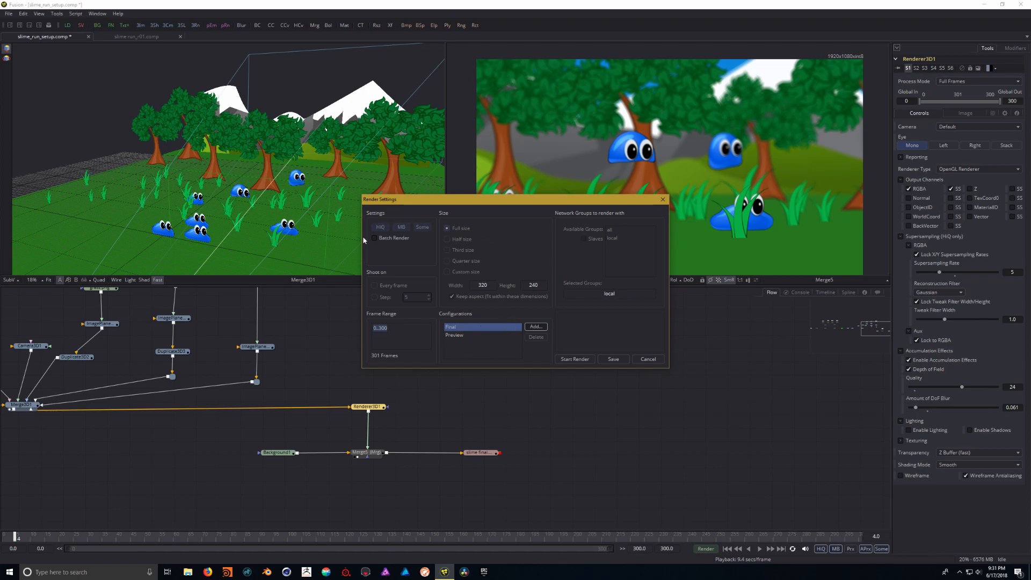
pyautogui.click(575, 359)
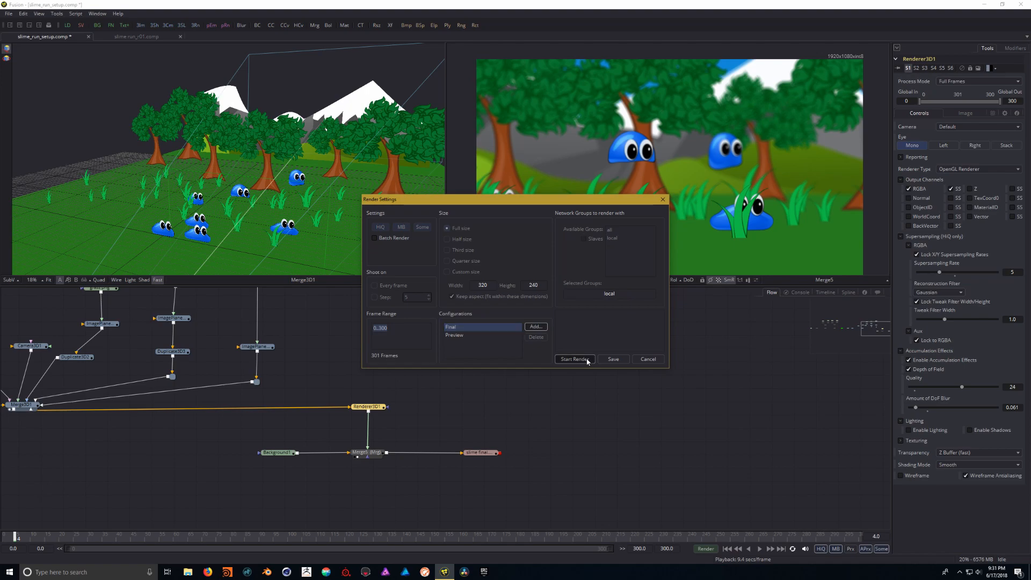